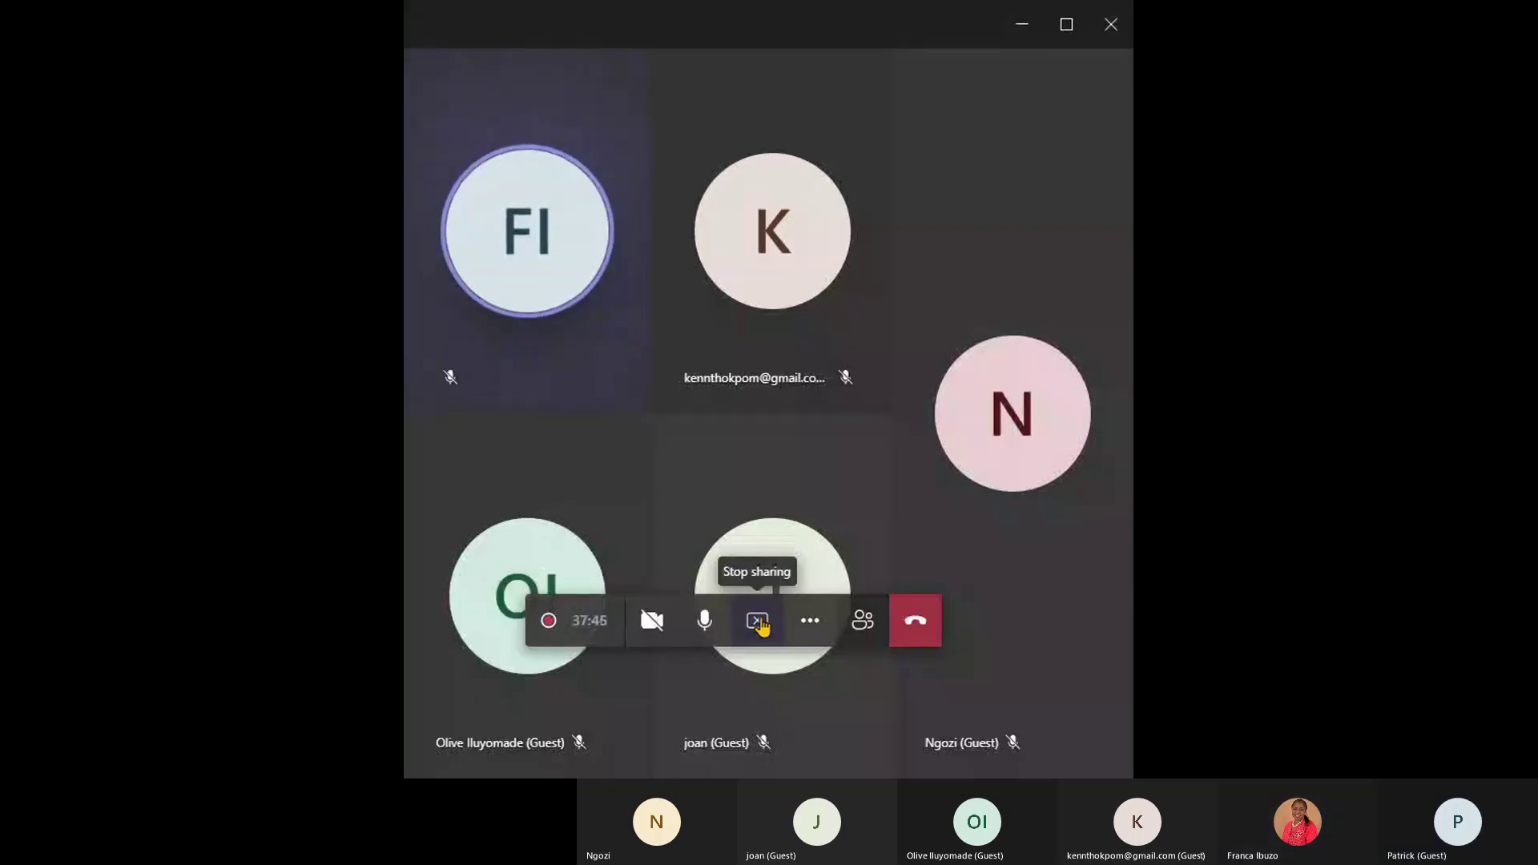
Bring up the Class 1 report in Power BI Desktop, display its table data and maximize the window.
{"action": "left_click", "coordinate": [758, 622]}
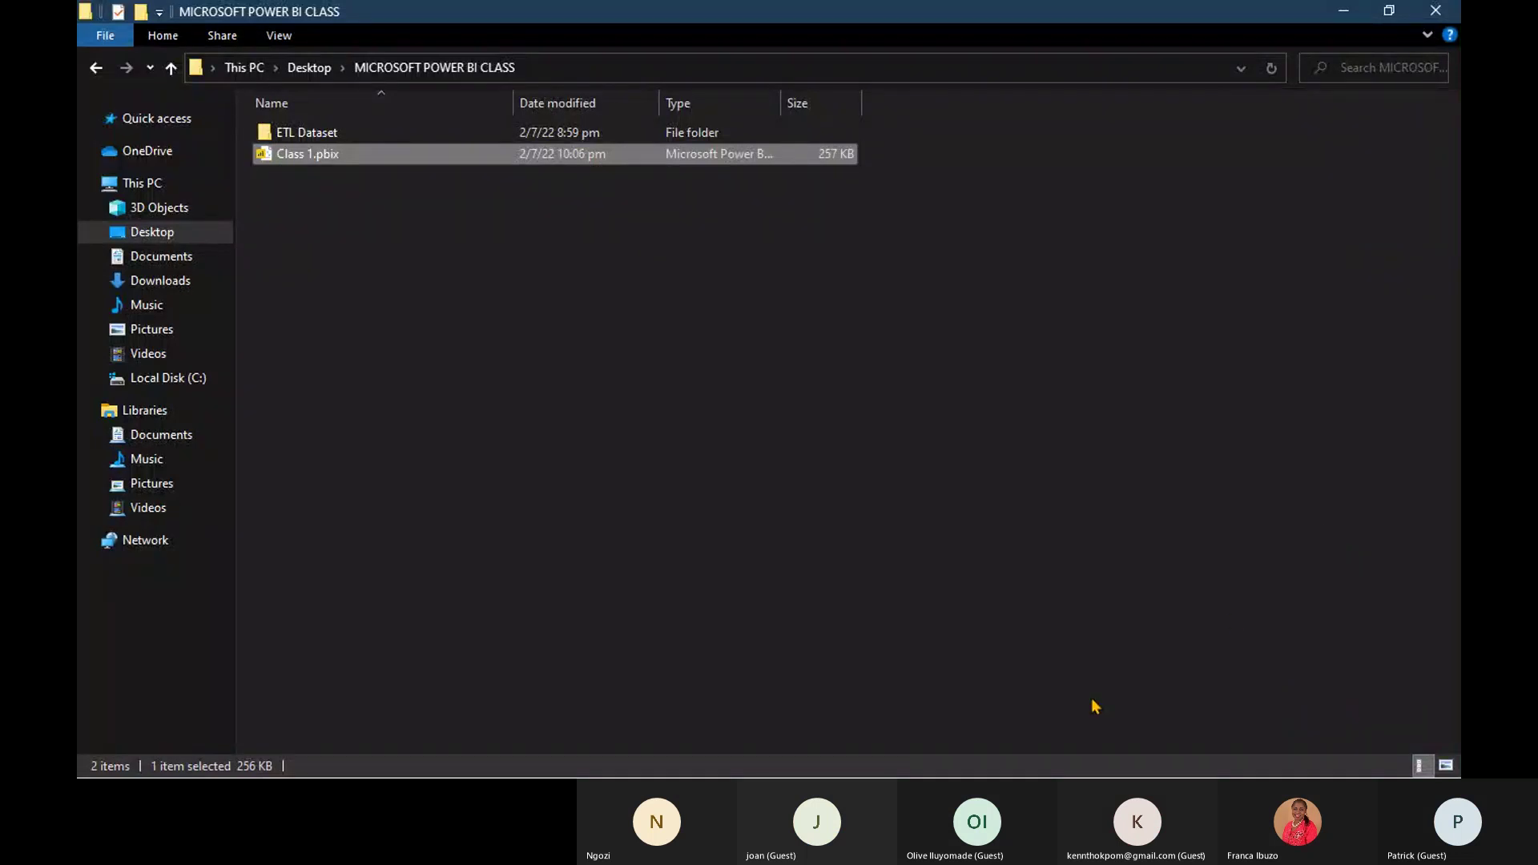
{"action": "left_click", "coordinate": [1324, 728]}
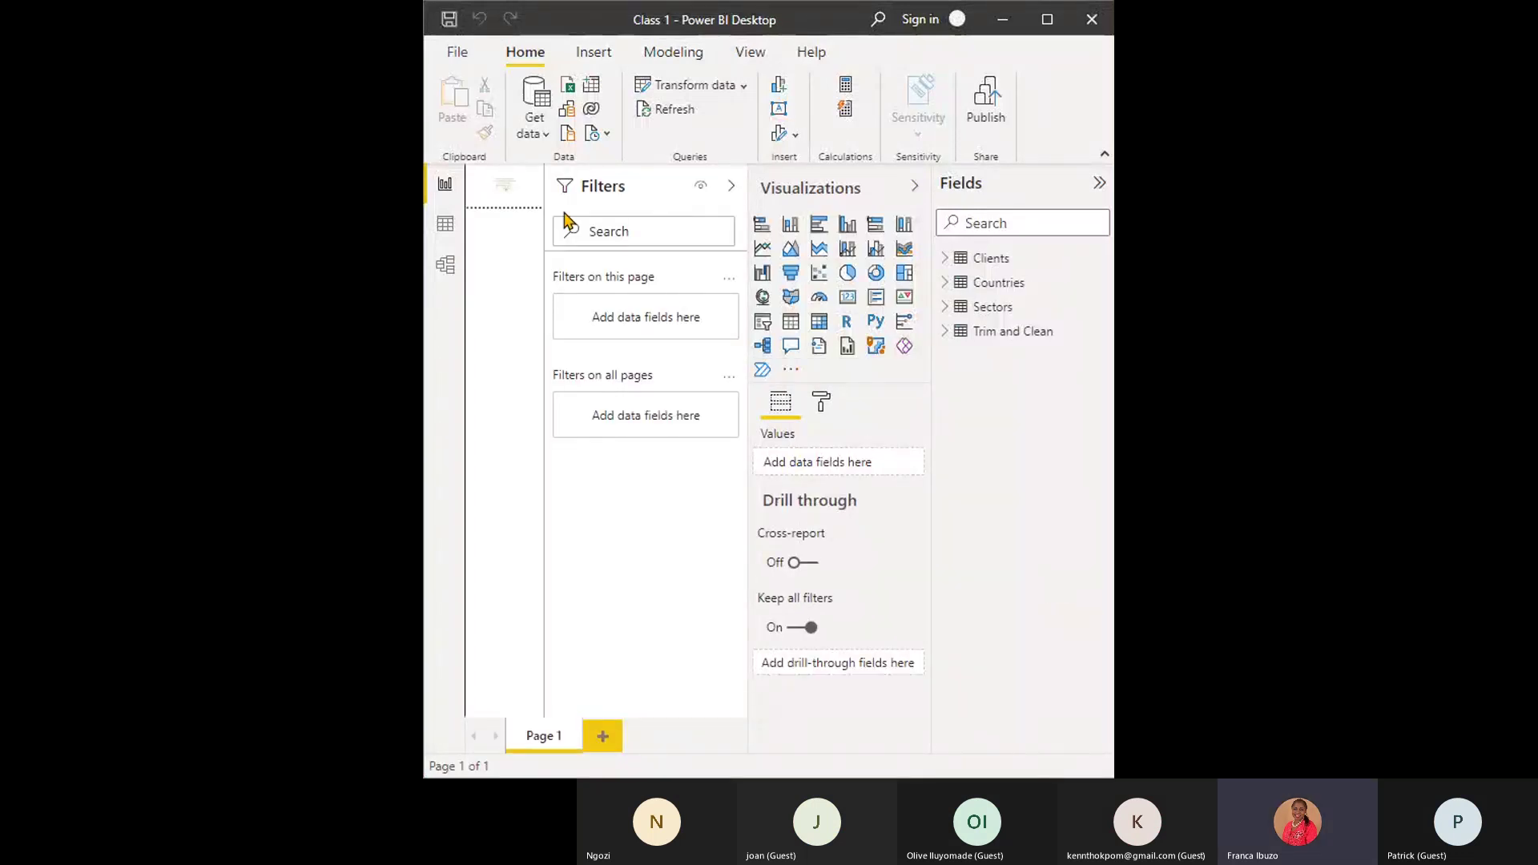
{"action": "left_click", "coordinate": [446, 226]}
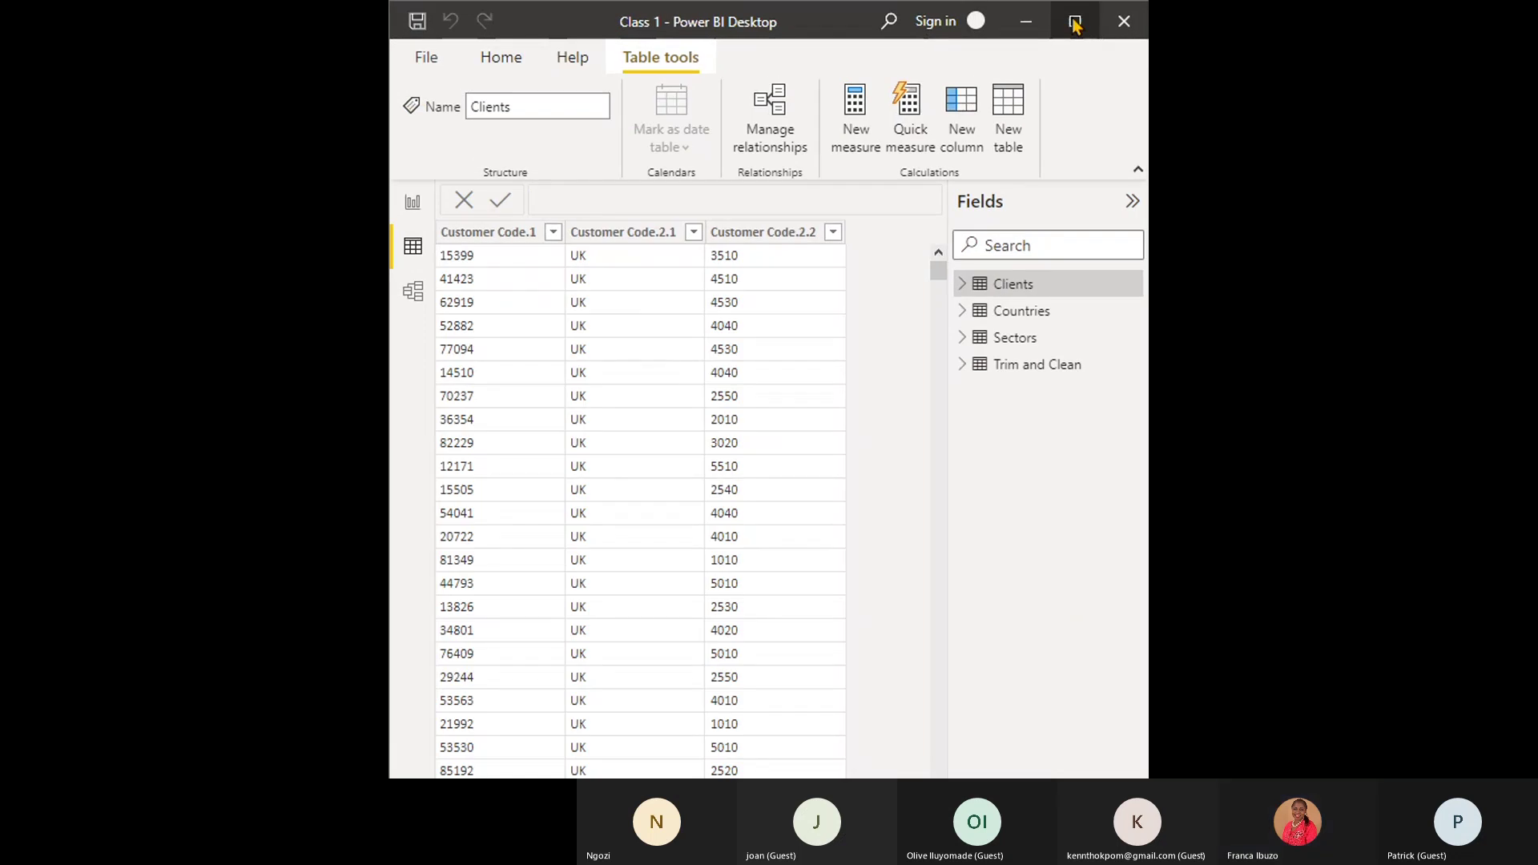
{"action": "left_click", "coordinate": [1074, 22]}
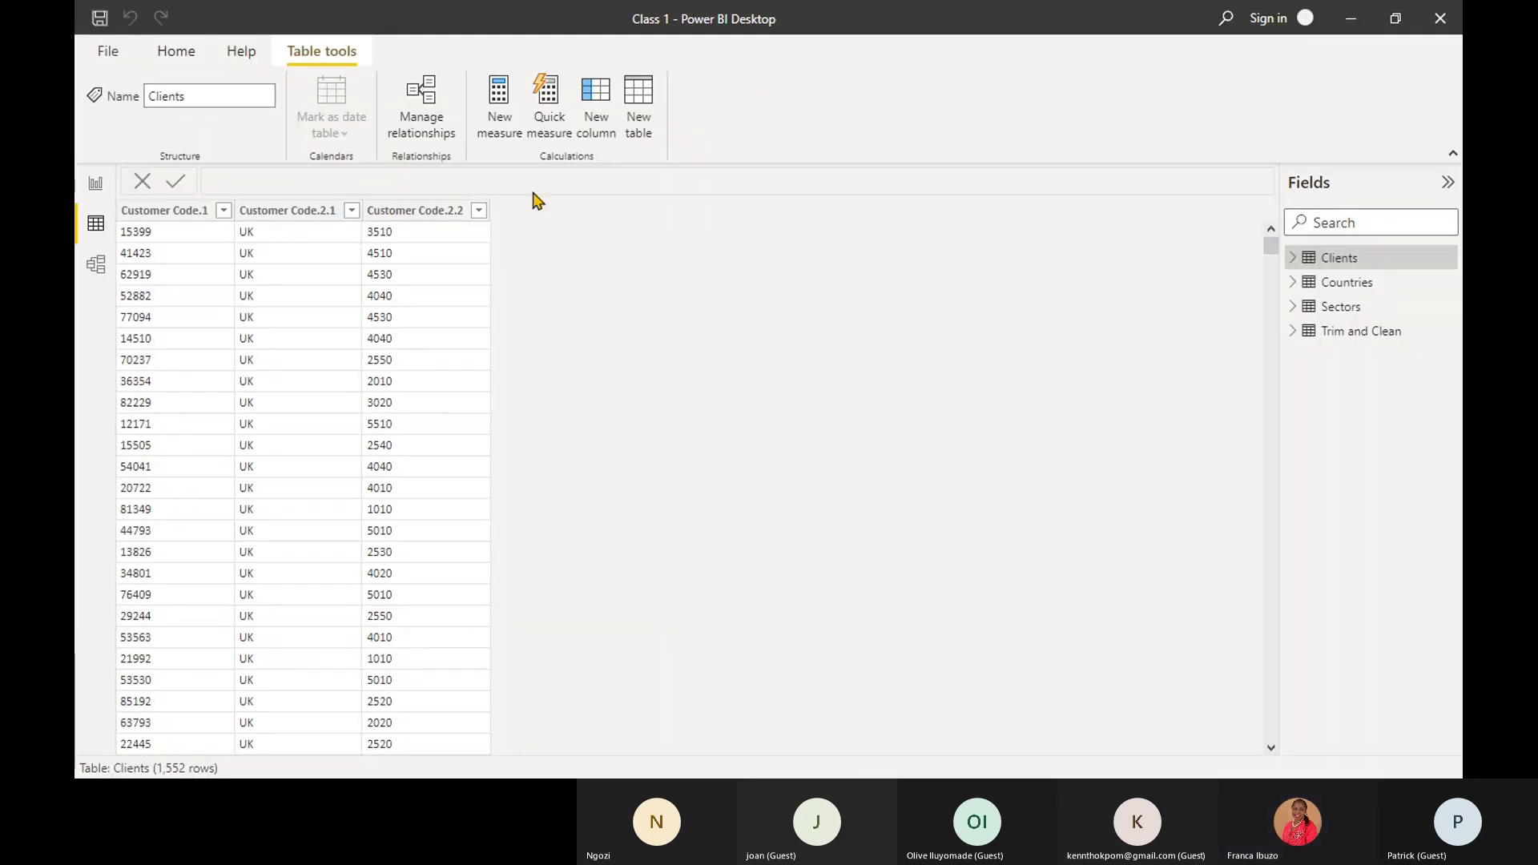
Review the rows of the Countries and Sectors tables in the Class 1 report.
{"action": "left_click", "coordinate": [113, 51]}
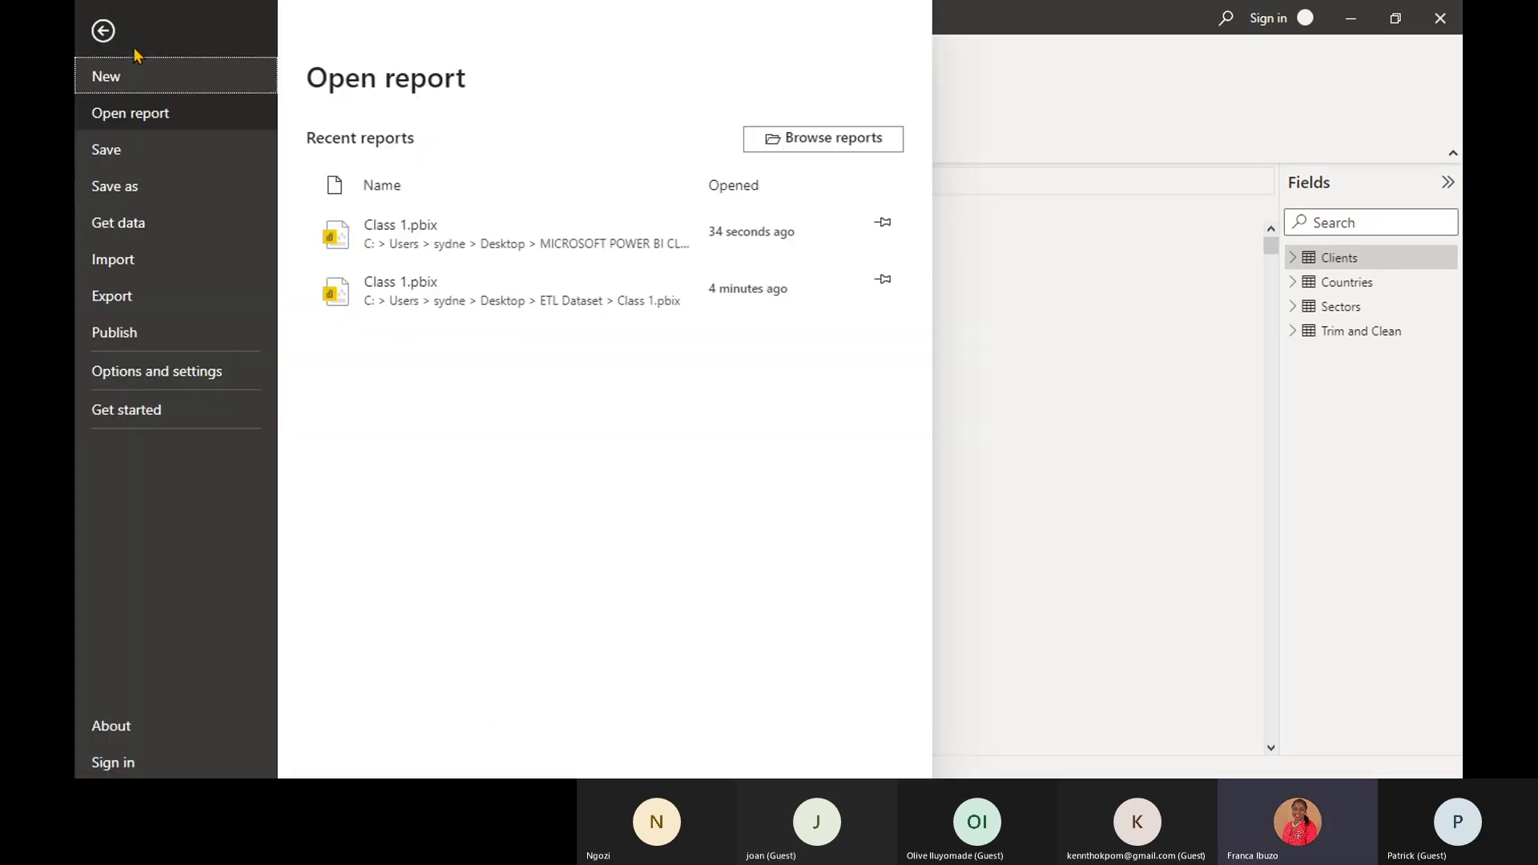
{"action": "left_click", "coordinate": [97, 32]}
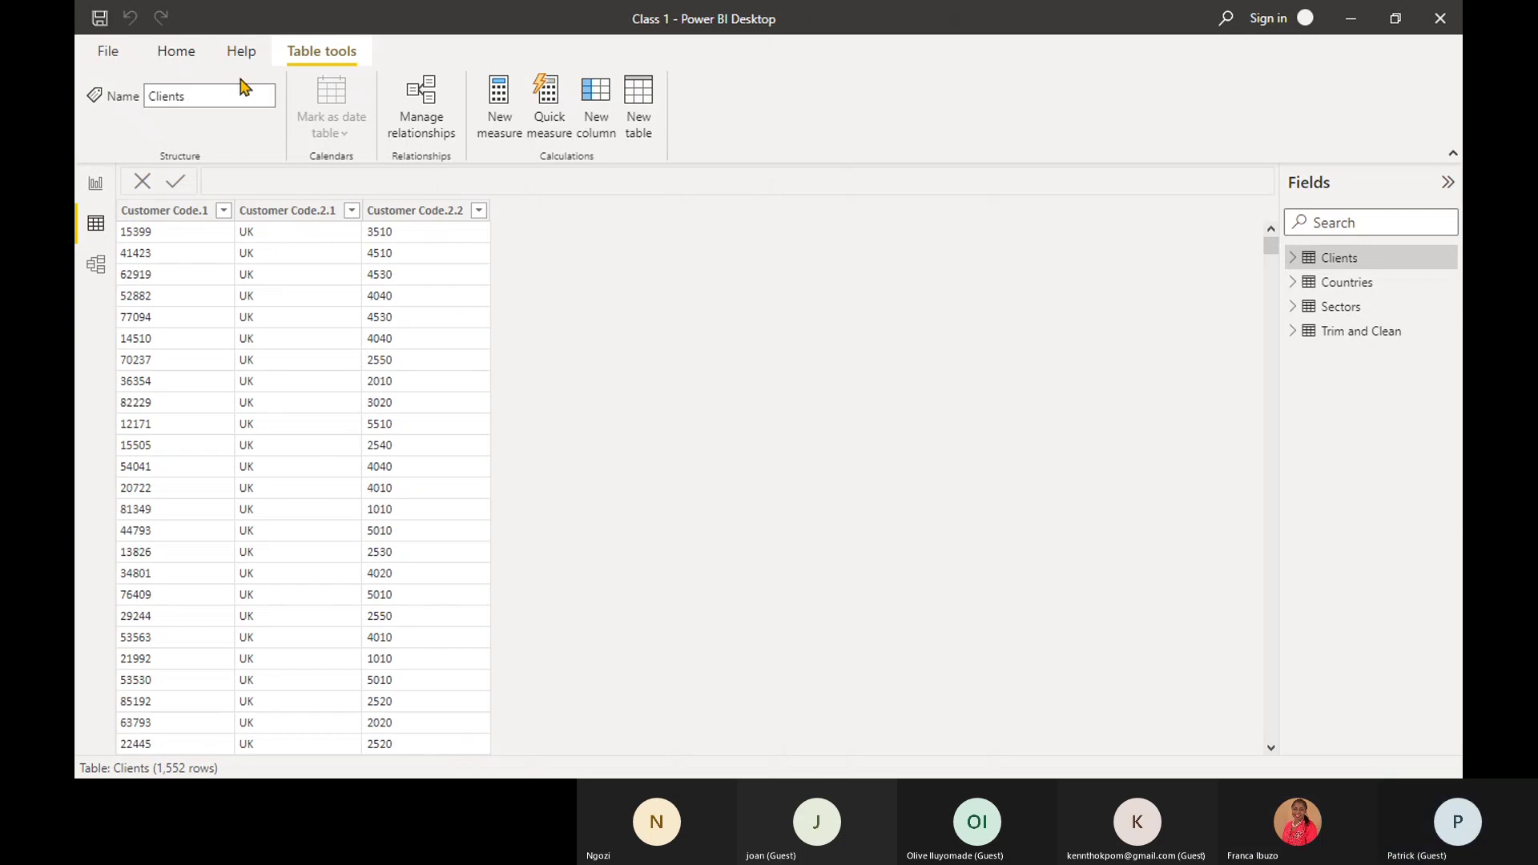
{"action": "left_click", "coordinate": [178, 53]}
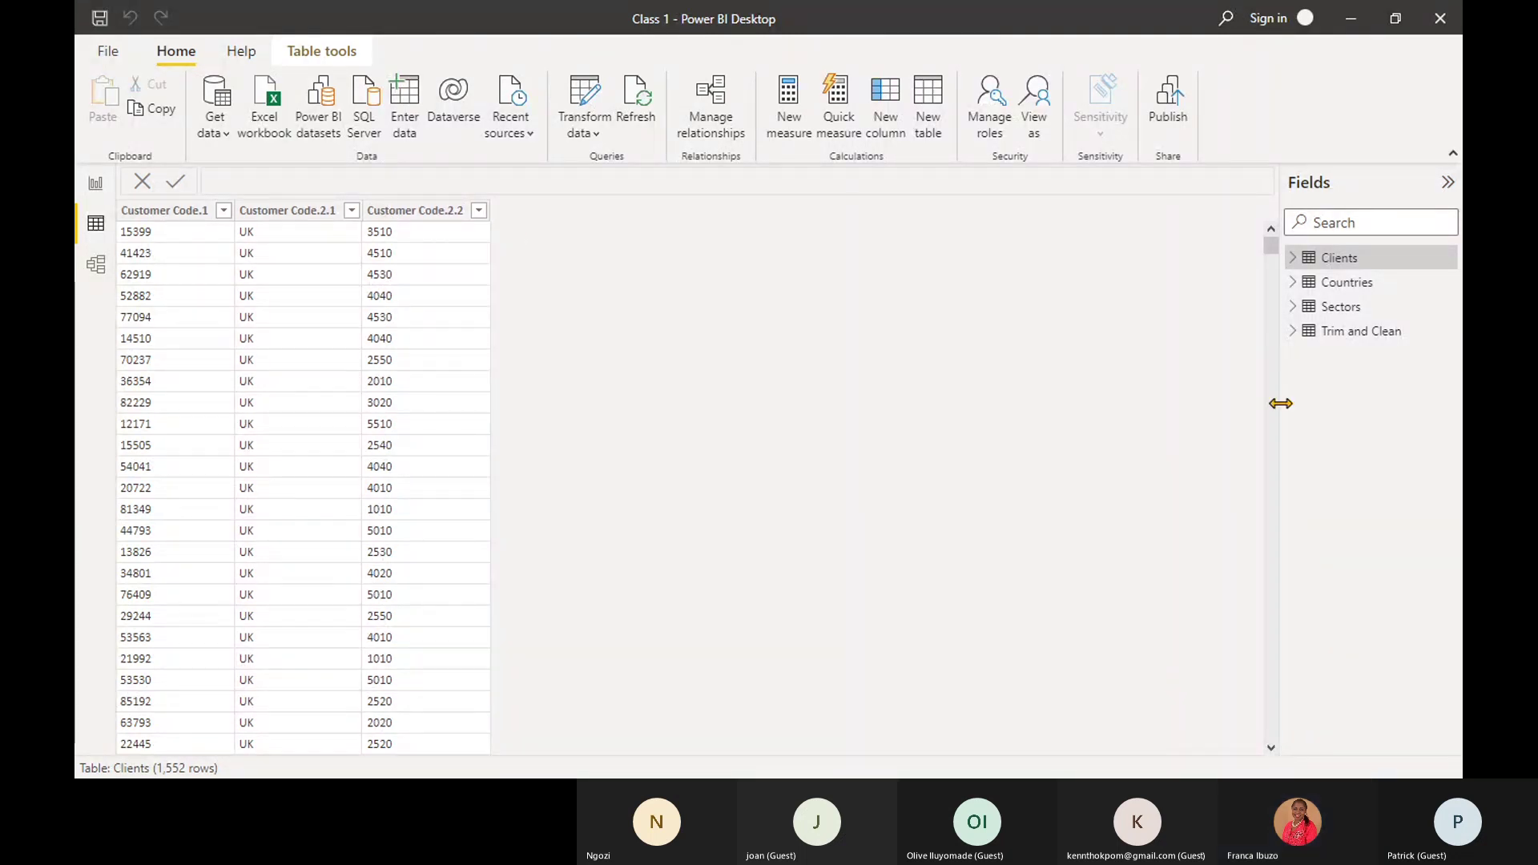
{"action": "left_click", "coordinate": [1348, 288]}
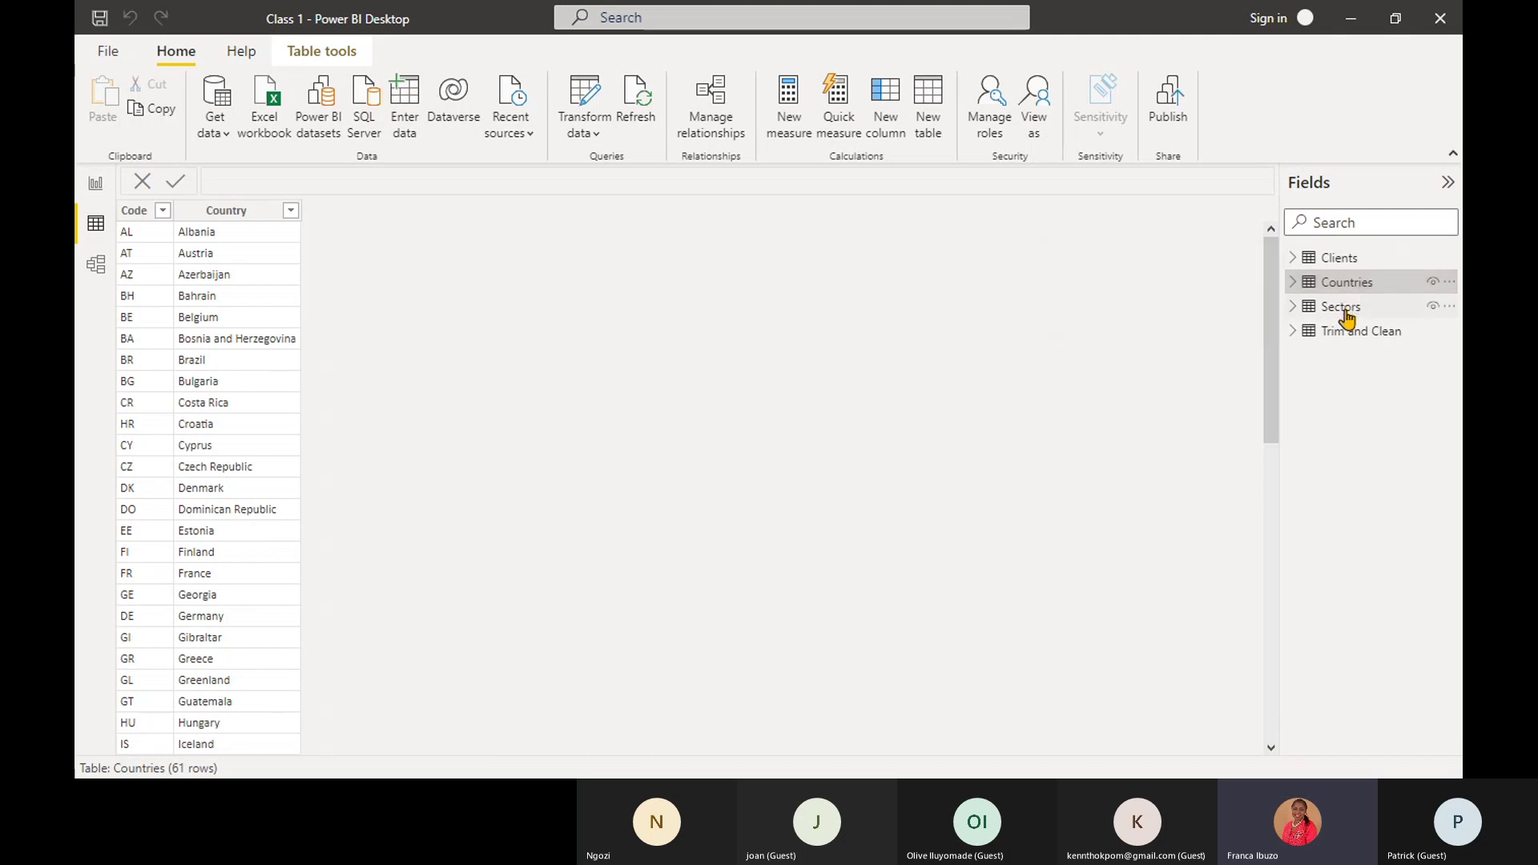
{"action": "left_click", "coordinate": [1347, 312]}
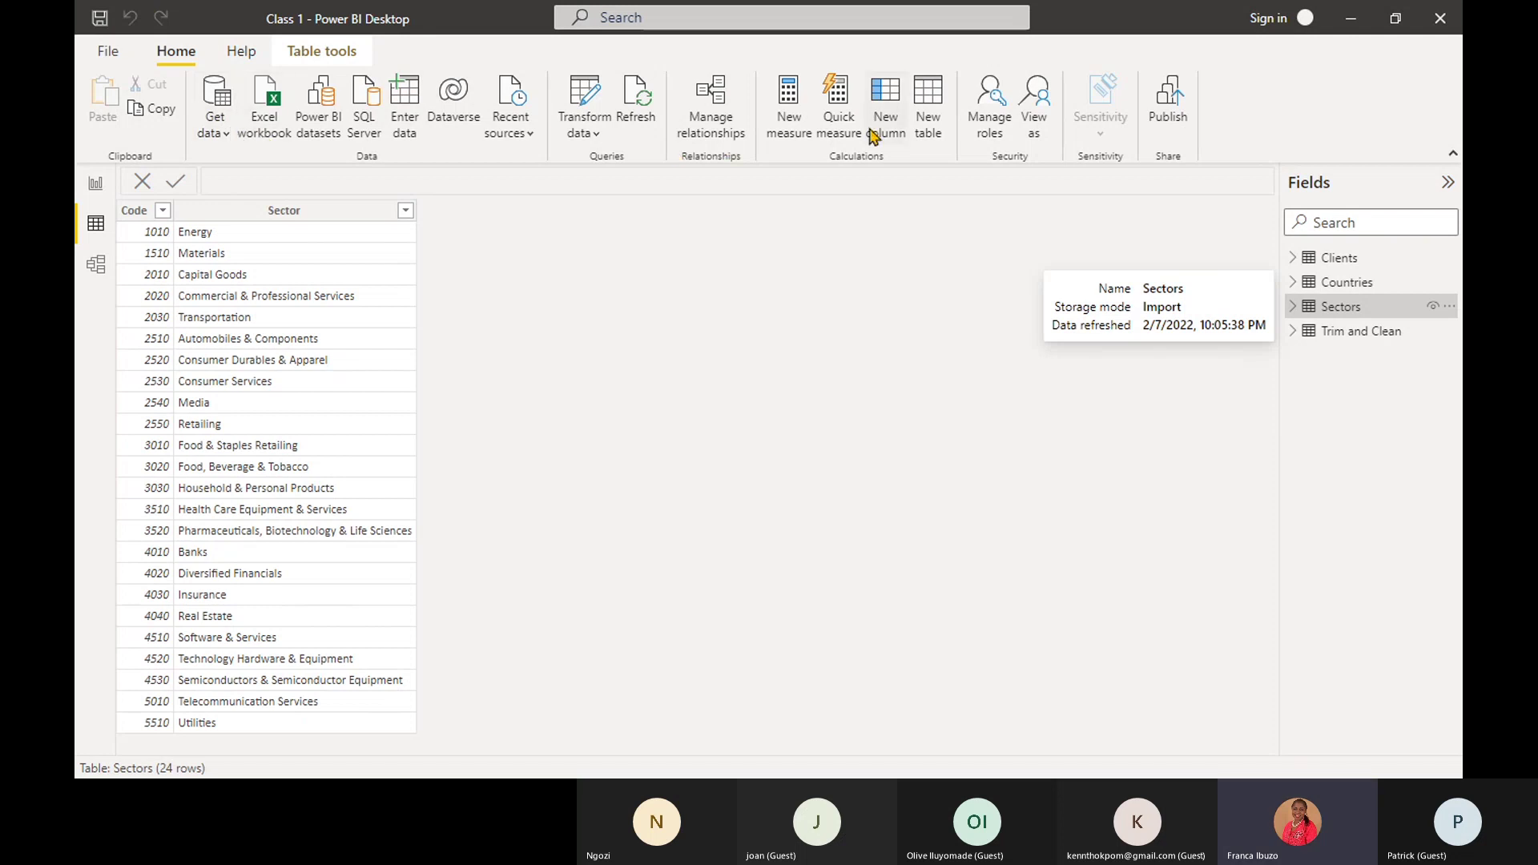
{"action": "left_click", "coordinate": [107, 51]}
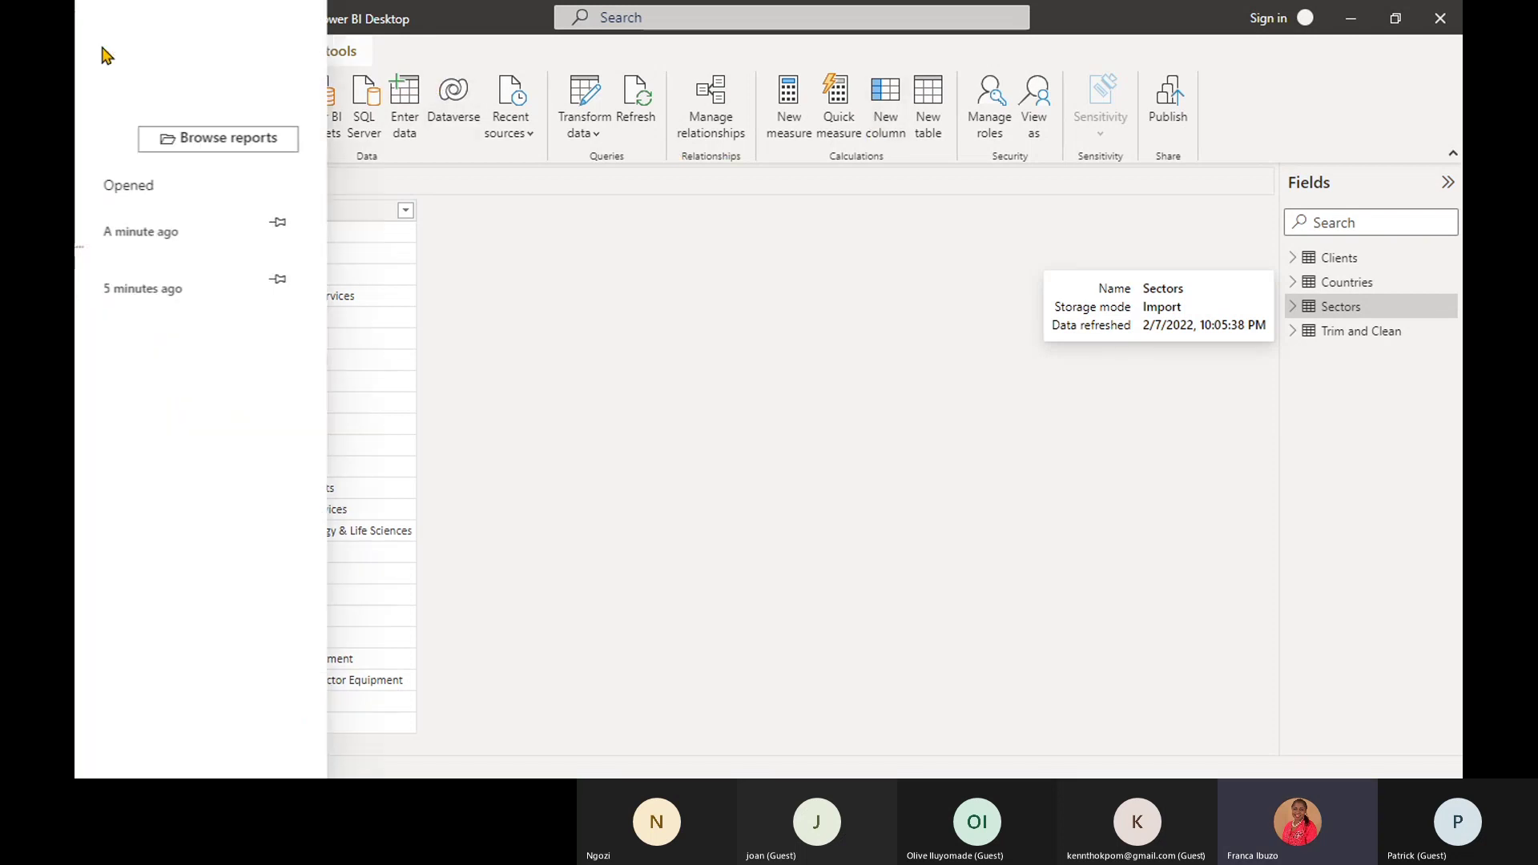
{"action": "left_click", "coordinate": [104, 30]}
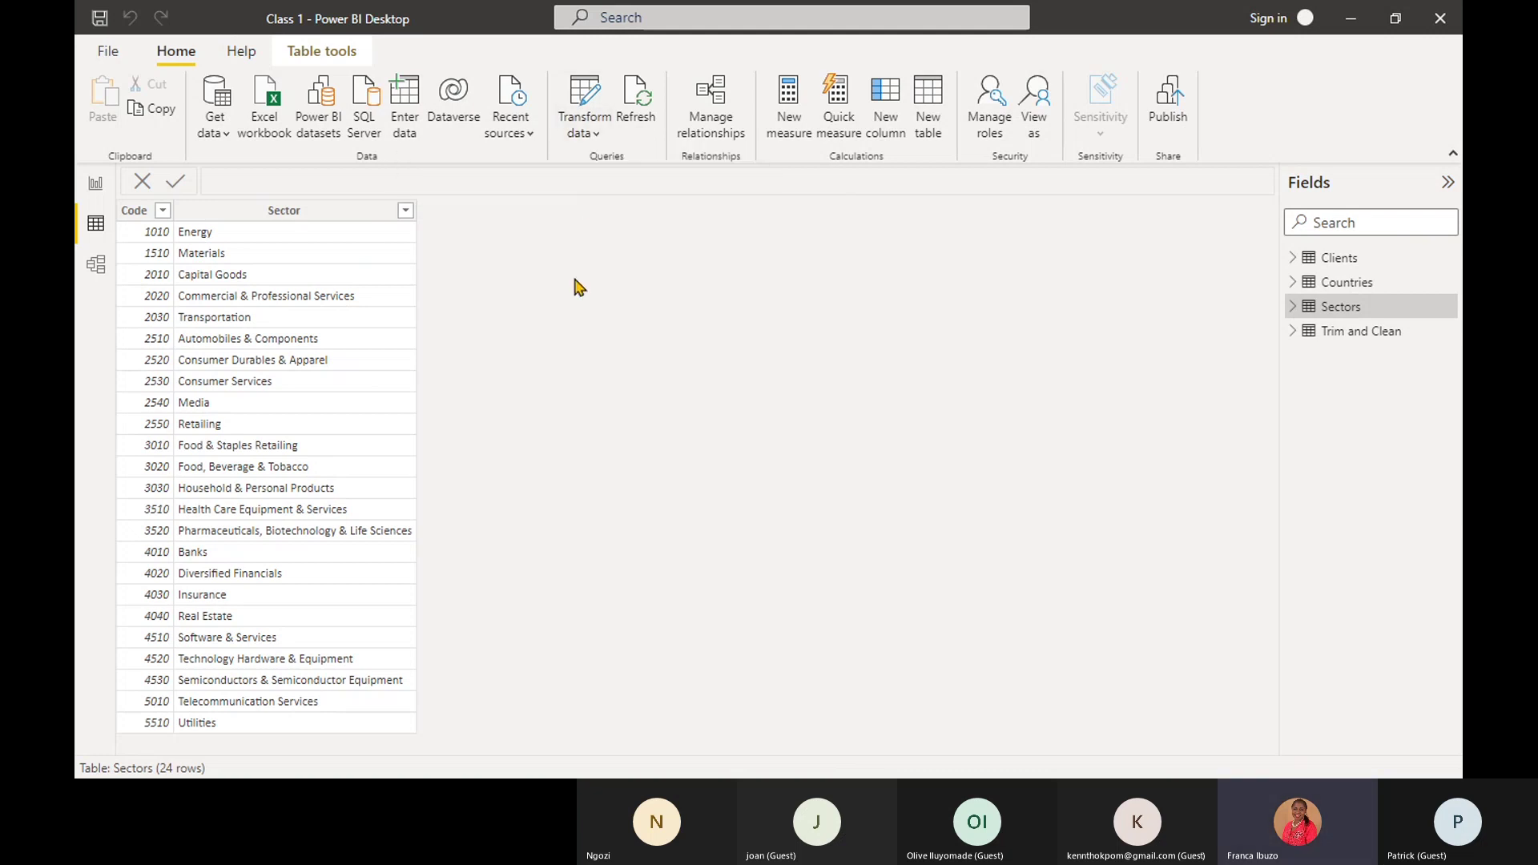
Try to open the Power Query Editor to transform the Class 1 report's data.
{"action": "left_click", "coordinate": [597, 133]}
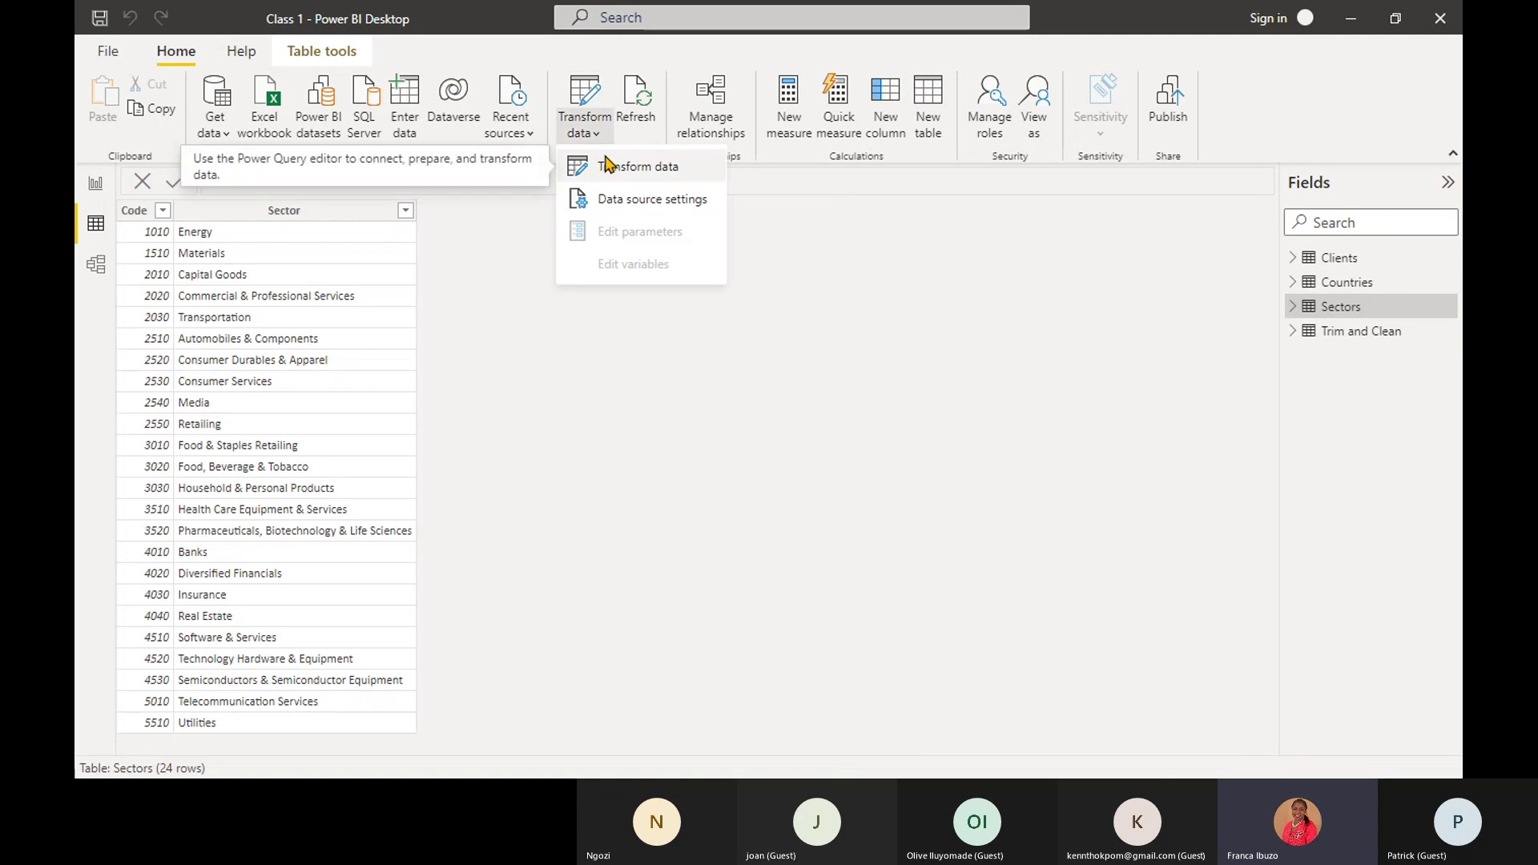
{"action": "left_click", "coordinate": [607, 165]}
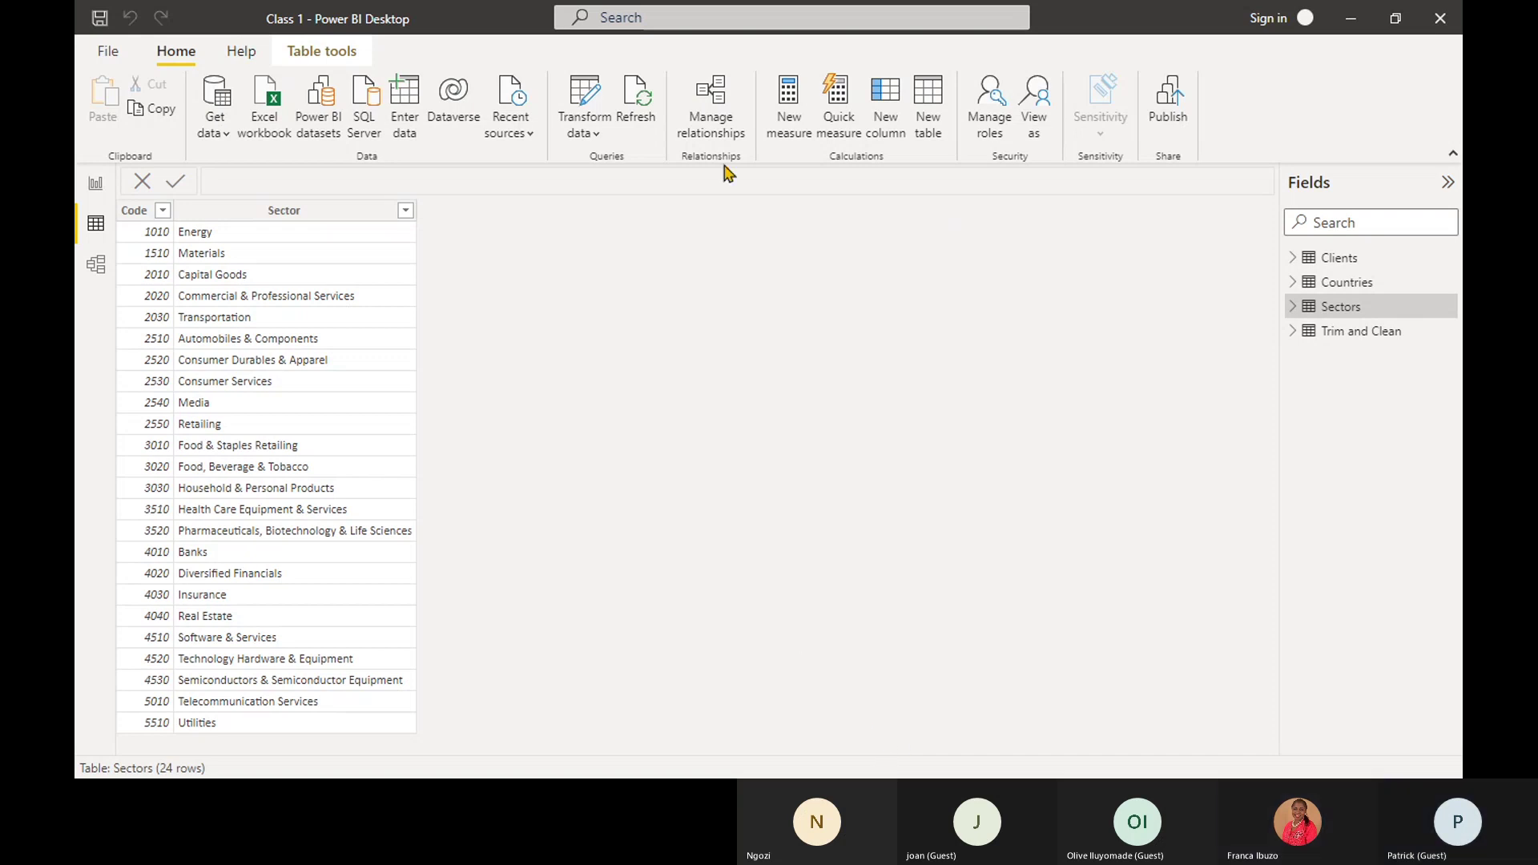
{"action": "left_click", "coordinate": [596, 133]}
{"action": "left_click", "coordinate": [625, 164]}
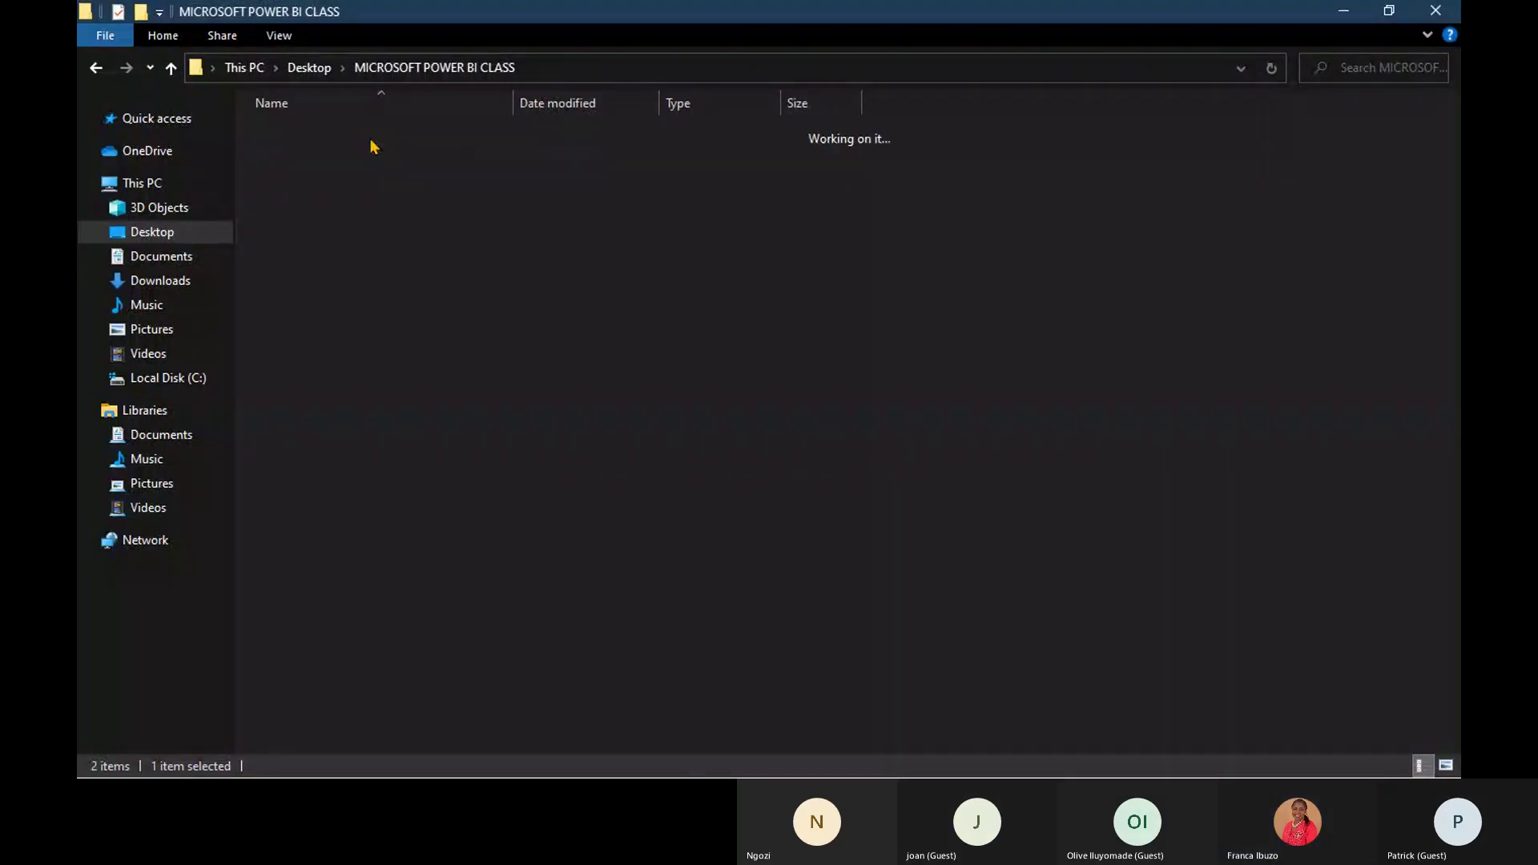
Return to the MICROSOFT POWER BI CLASS folder in File Explorer and open Class 1.pbix.
{"action": "left_click", "coordinate": [96, 68]}
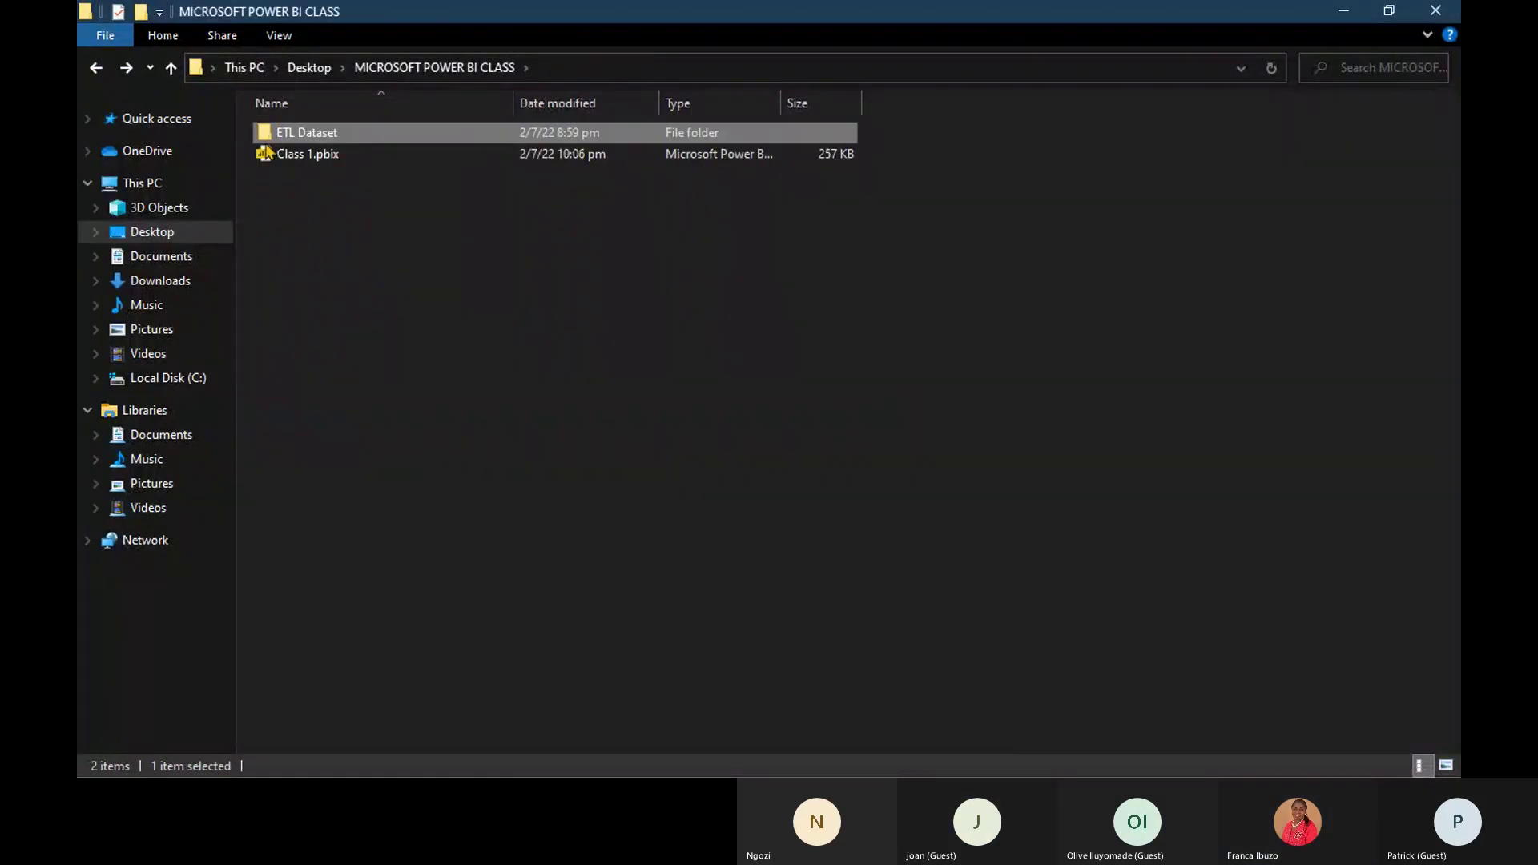
{"action": "left_click", "coordinate": [287, 161]}
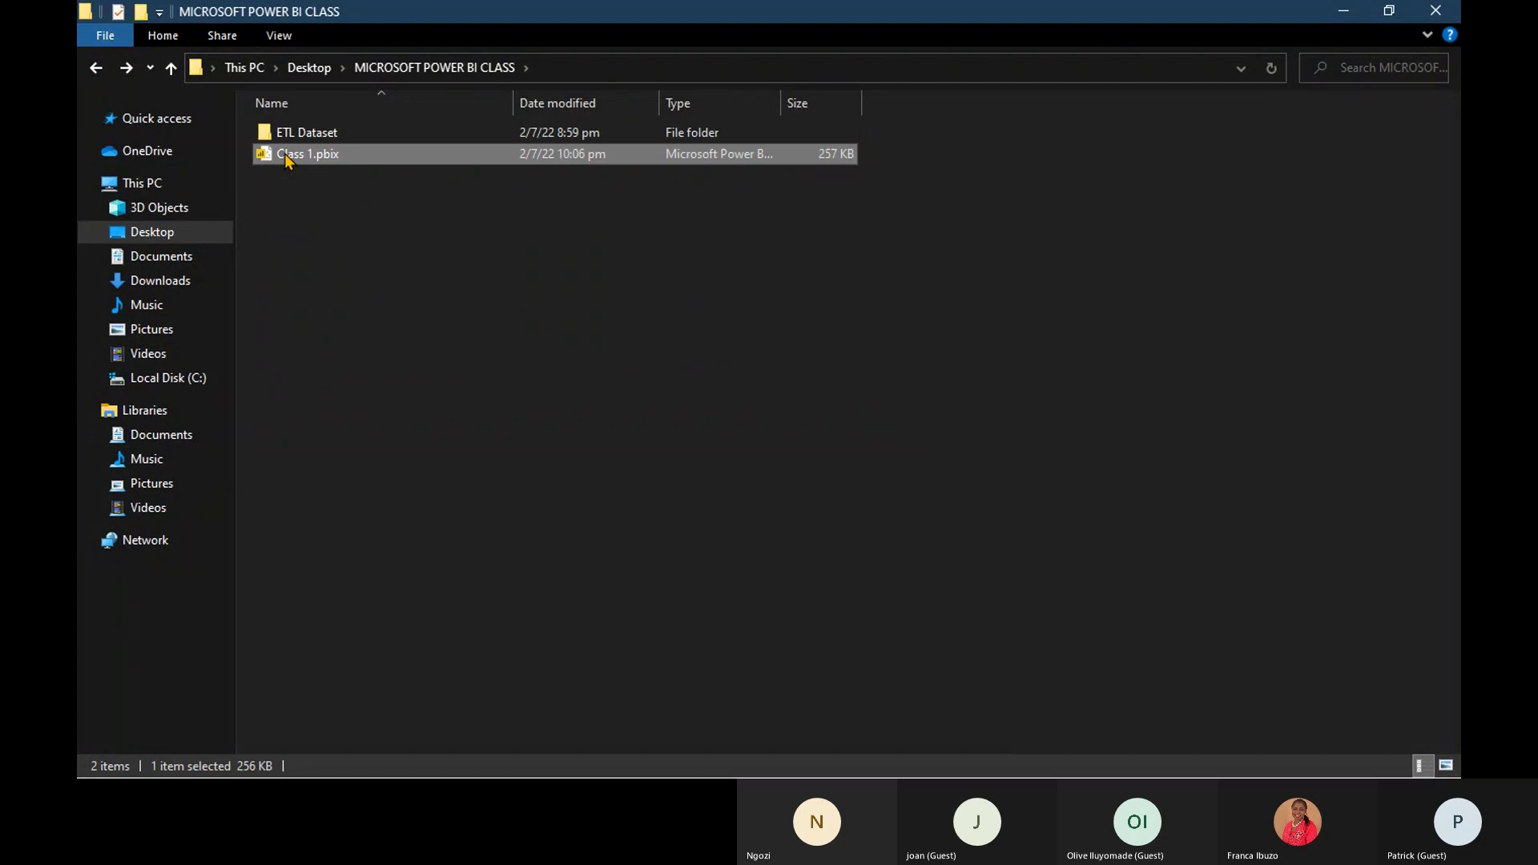
{"action": "double_click", "coordinate": [388, 166]}
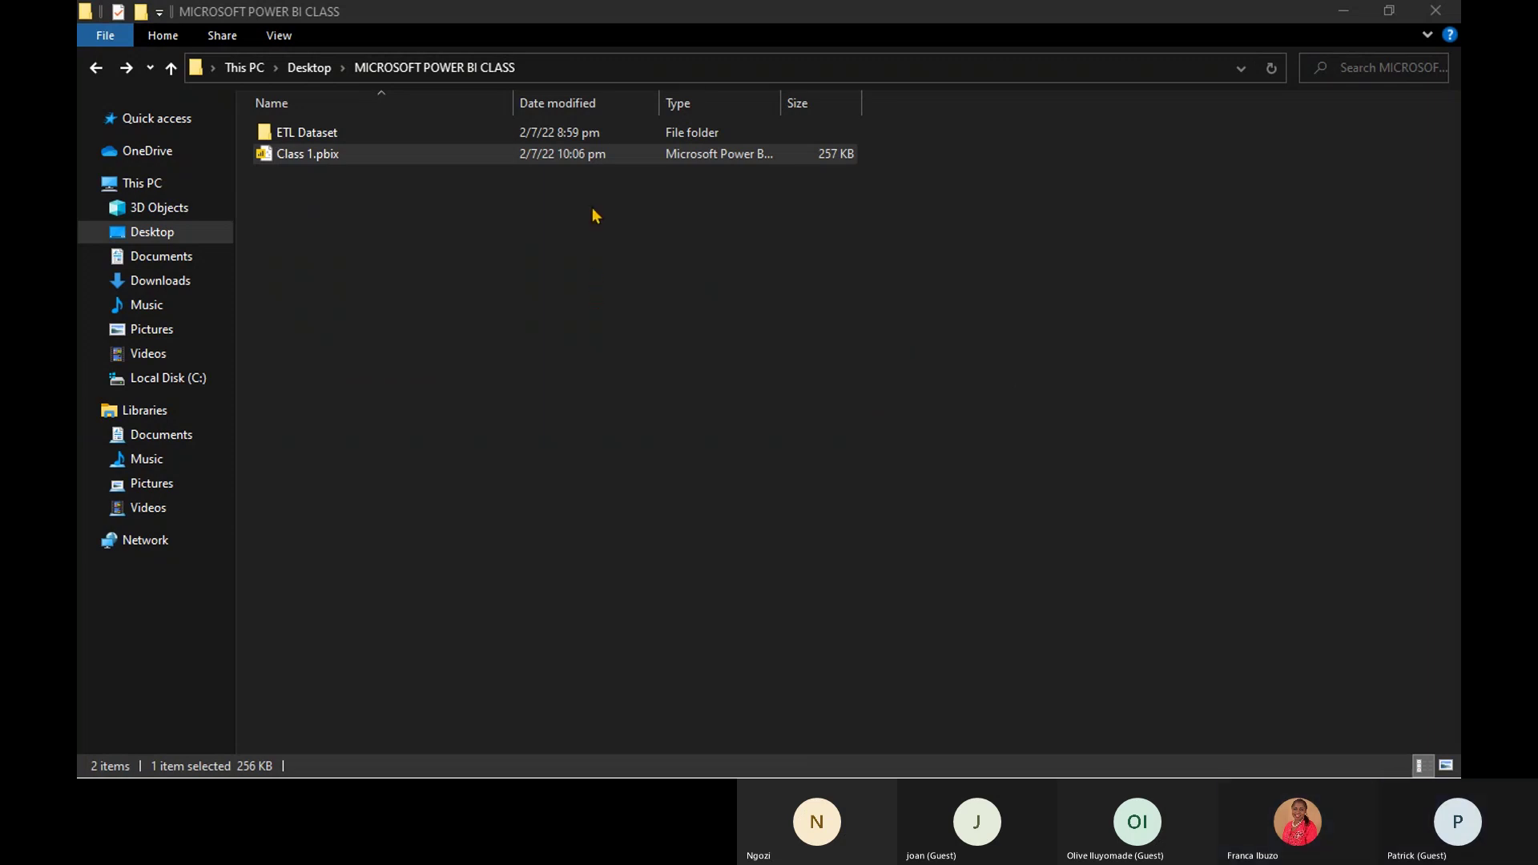
Launch Power BI Desktop with a blank report and dismiss its start screen.
{"action": "key", "text": "Return"}
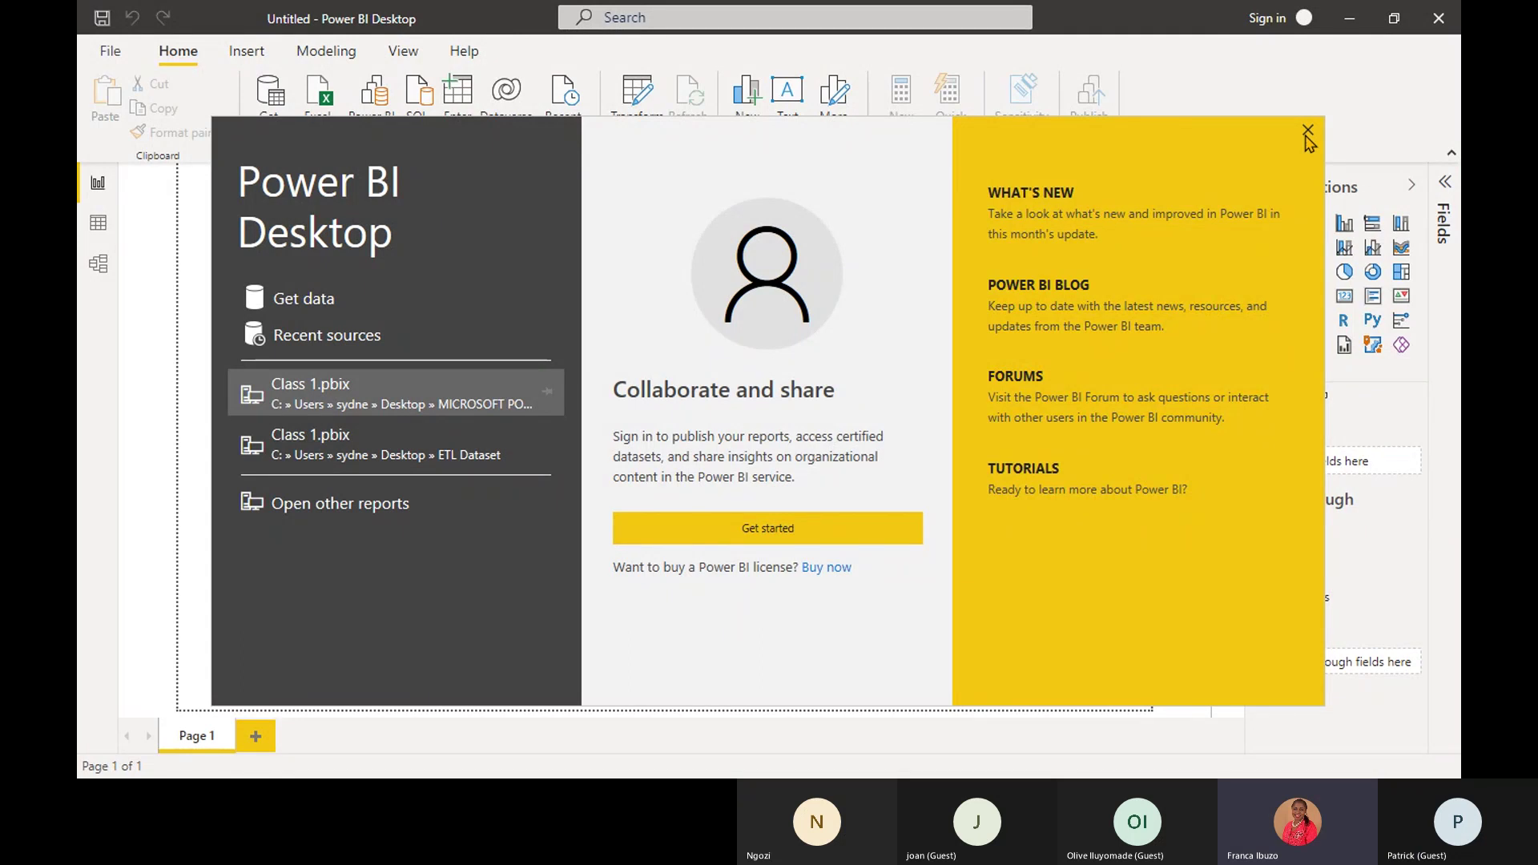
{"action": "left_click", "coordinate": [1307, 131]}
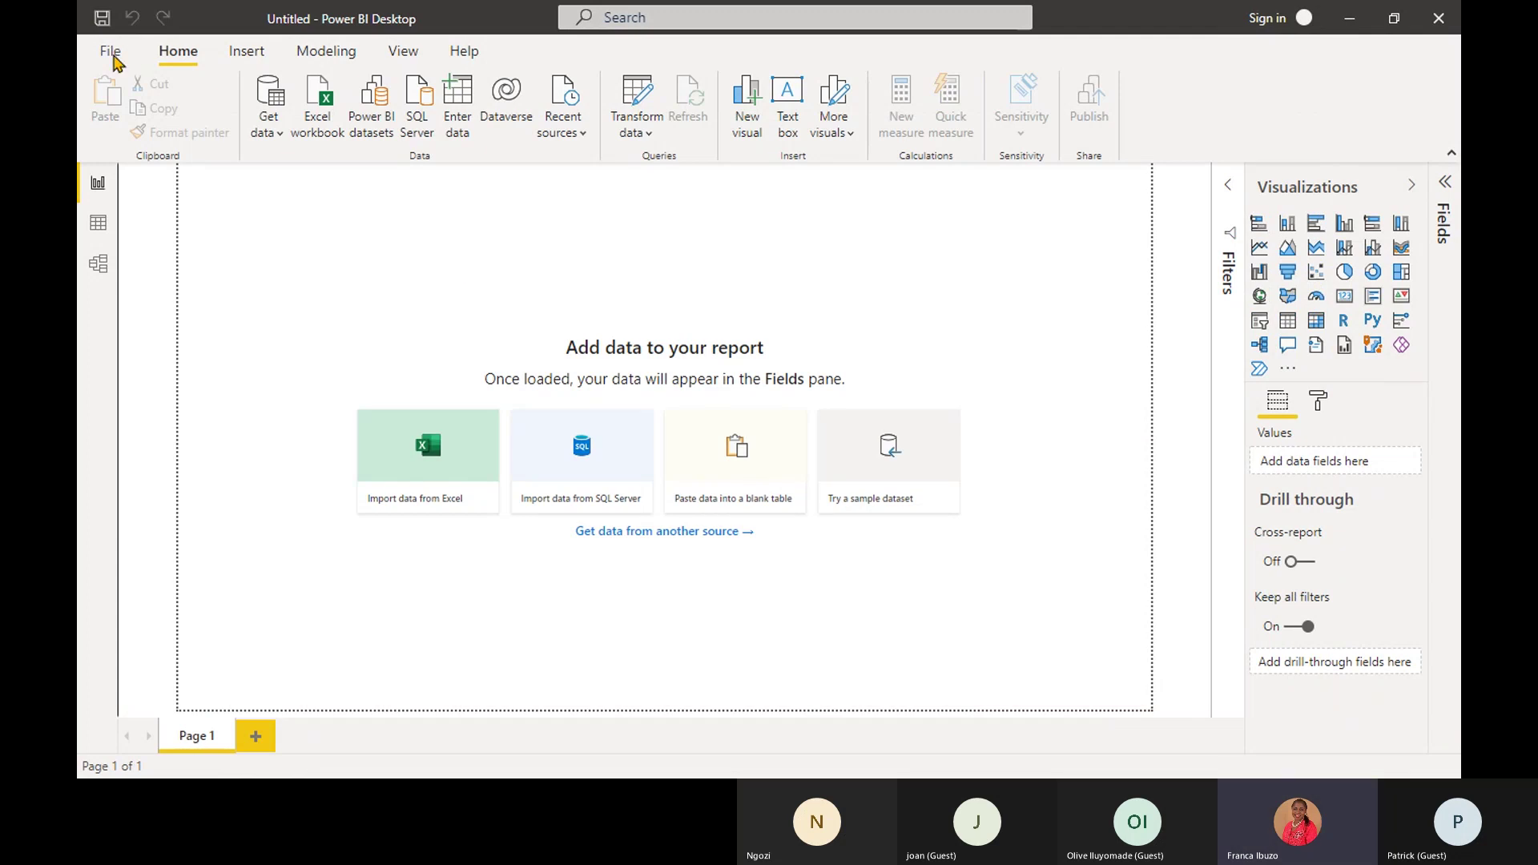
Try to open the recent Class 1.pbix from the ETL Dataset folder and remove that entry from the recent reports.
{"action": "left_click", "coordinate": [112, 53]}
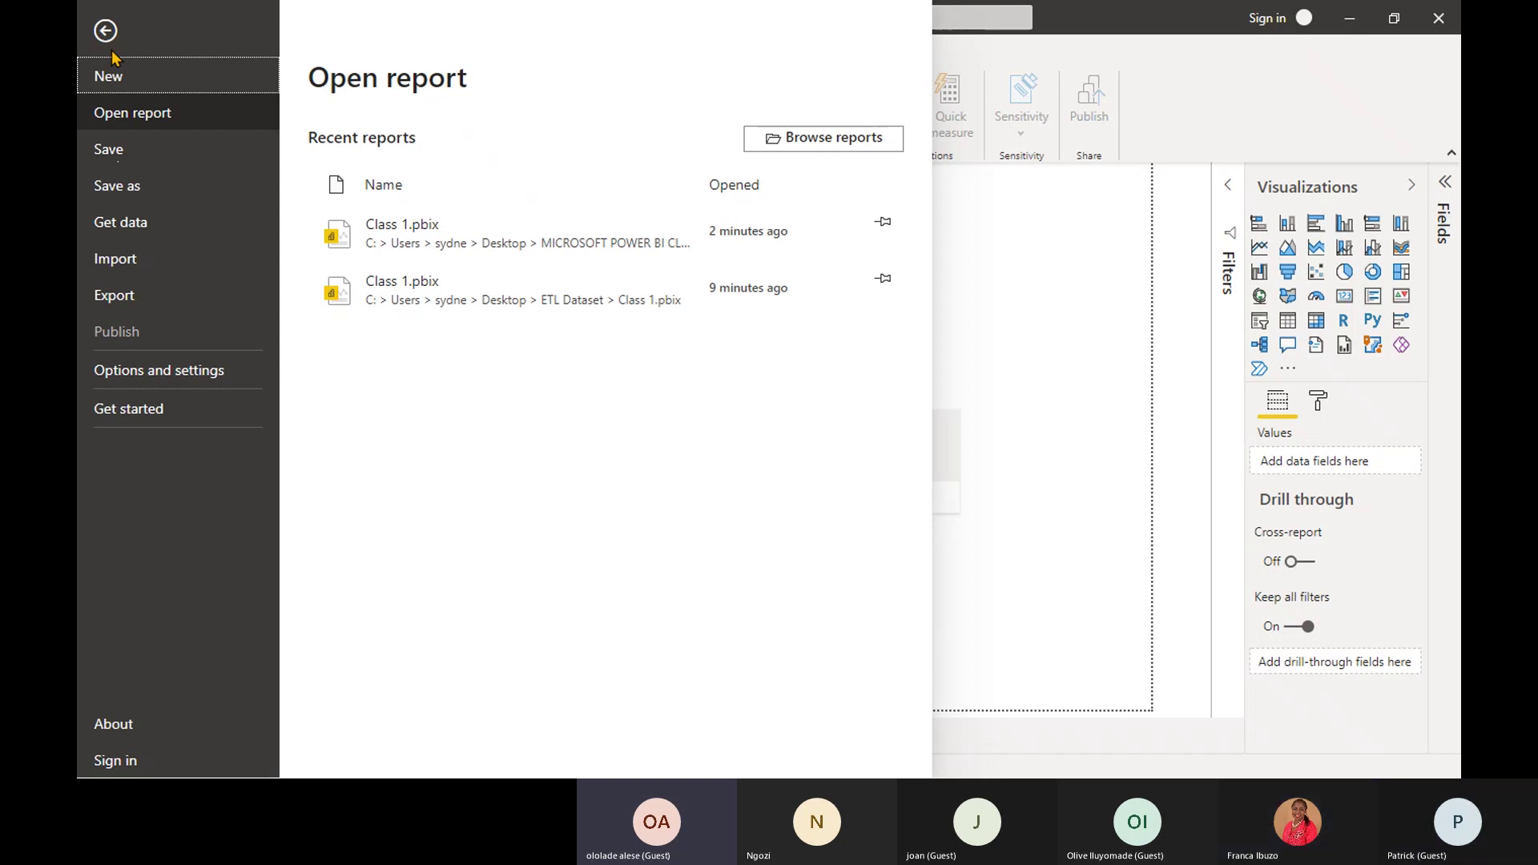
{"action": "left_click", "coordinate": [415, 285]}
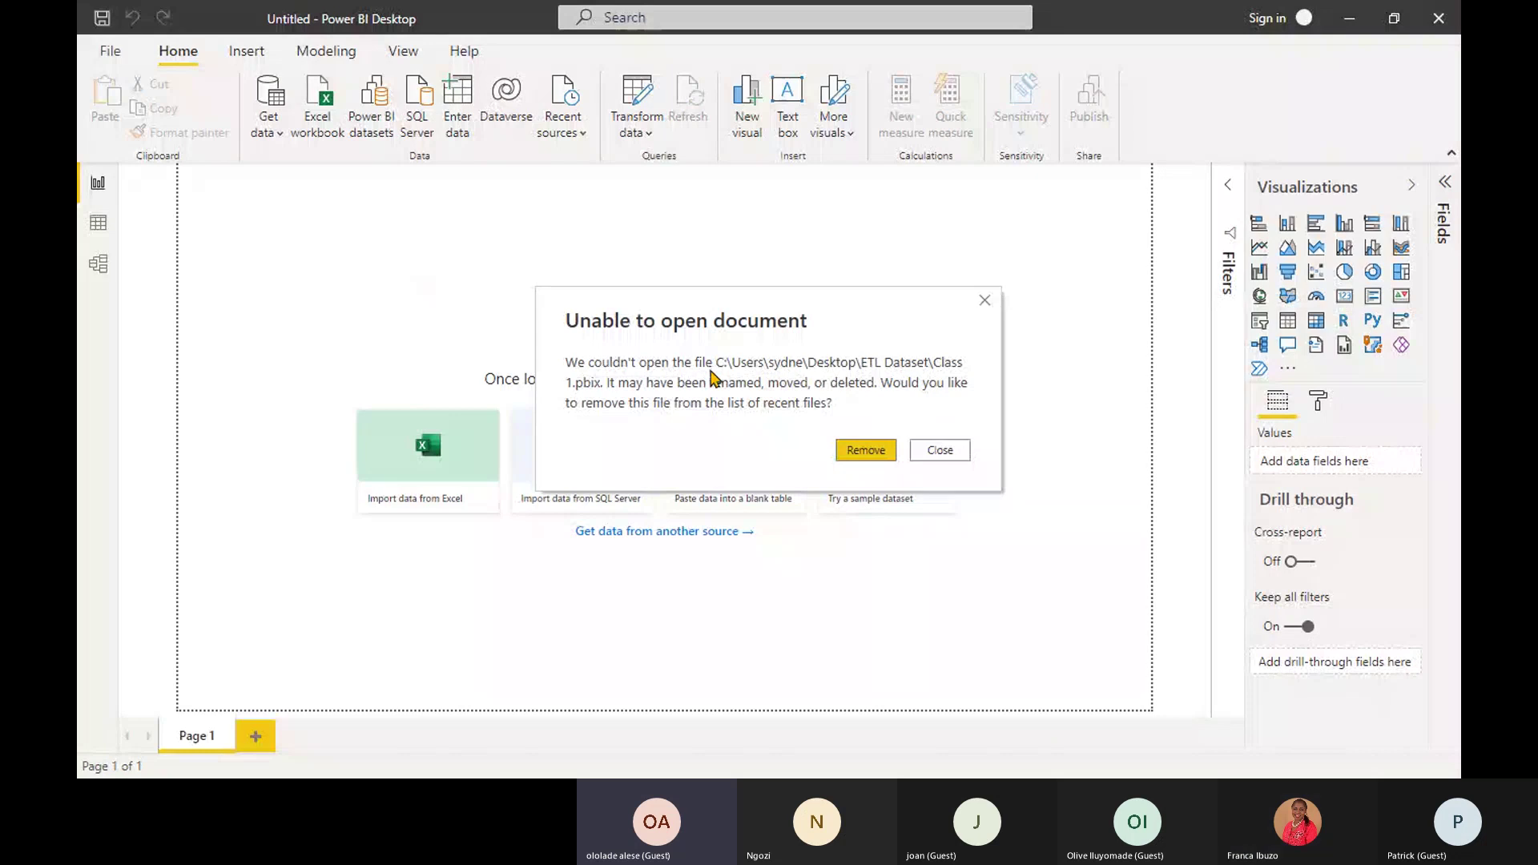
{"action": "left_click", "coordinate": [880, 449]}
Open the recent Class 1.pbix from the MICROSOFT POWER BI CLASS folder and load its queries in the Power Query Editor.
{"action": "left_click", "coordinate": [107, 51]}
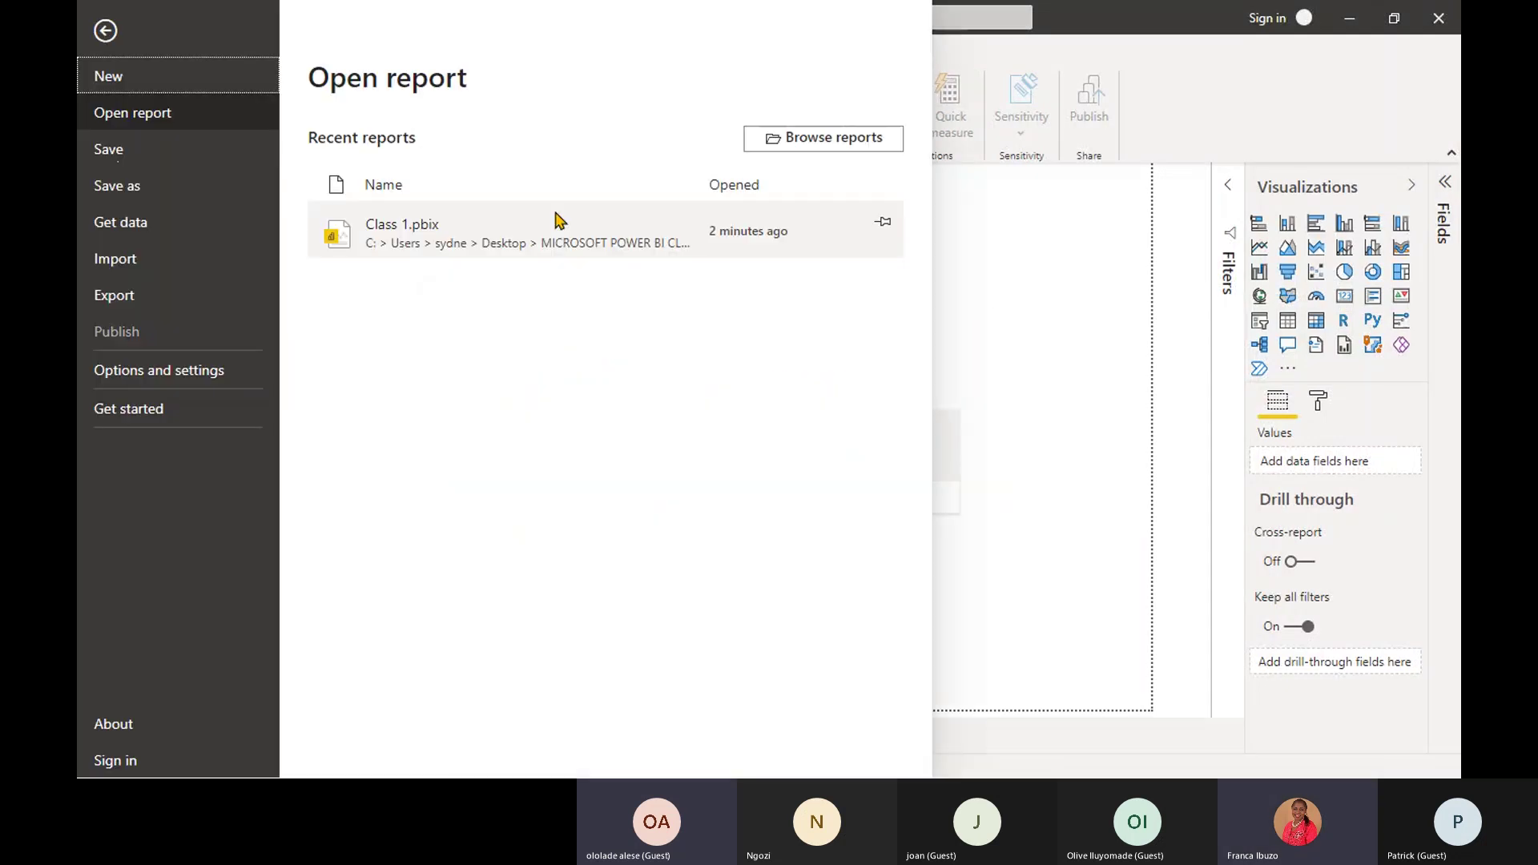
{"action": "left_click", "coordinate": [577, 230]}
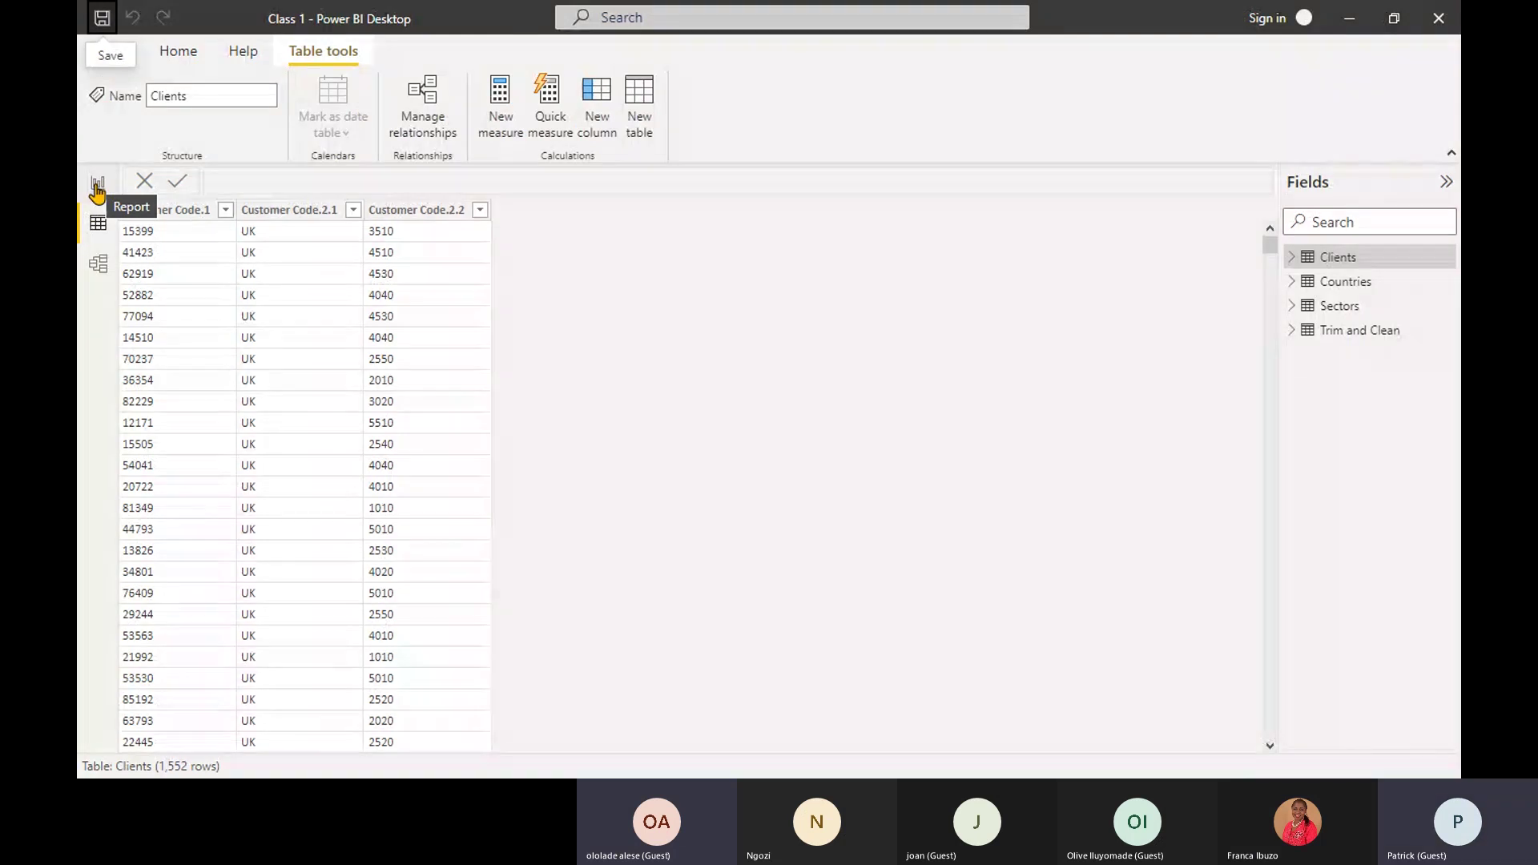
{"action": "left_click", "coordinate": [178, 56]}
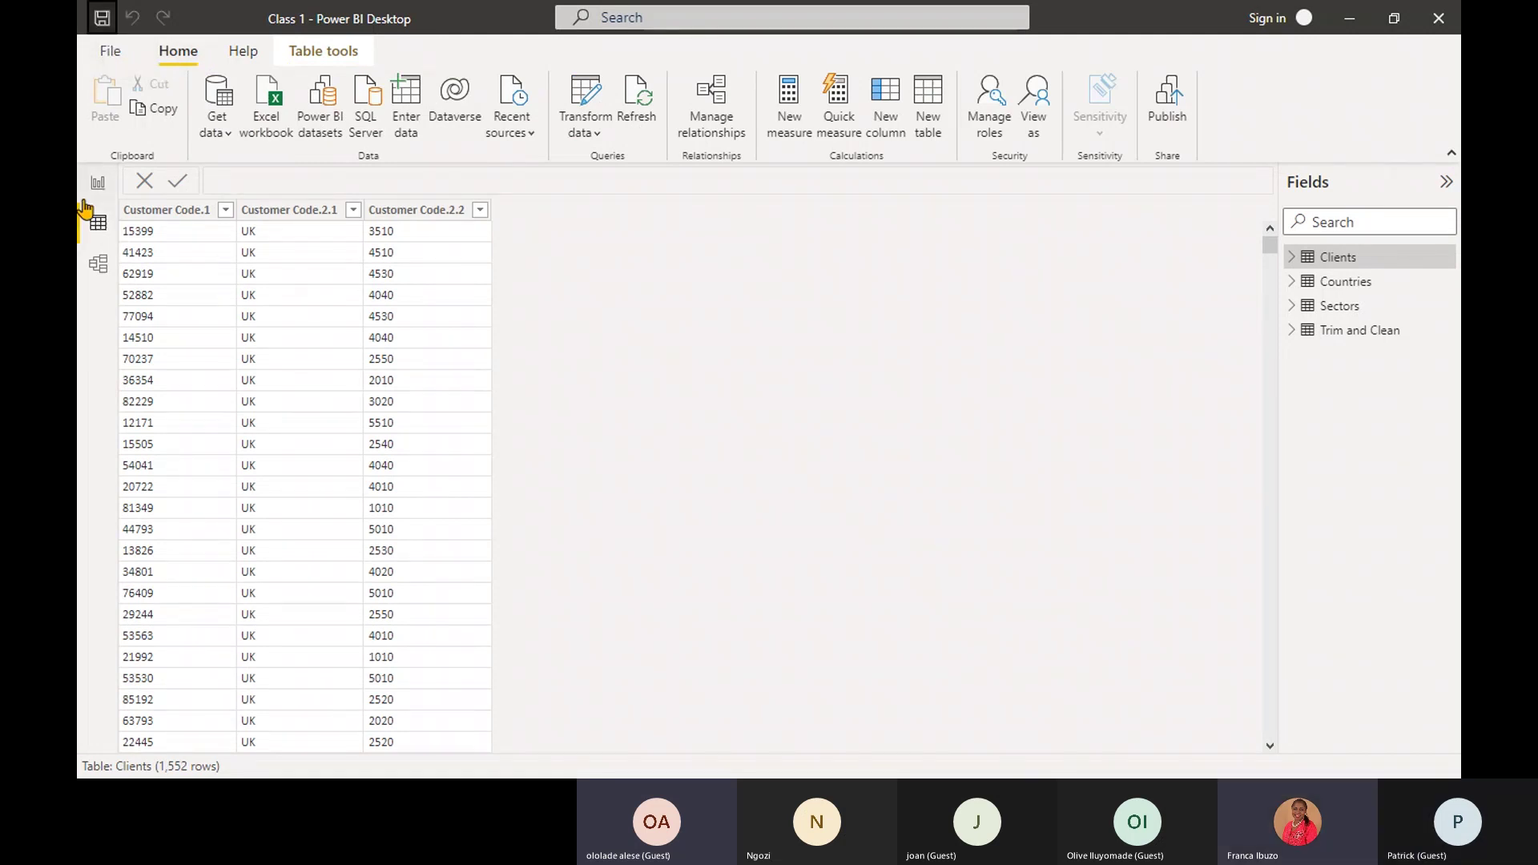
{"action": "left_click", "coordinate": [596, 135]}
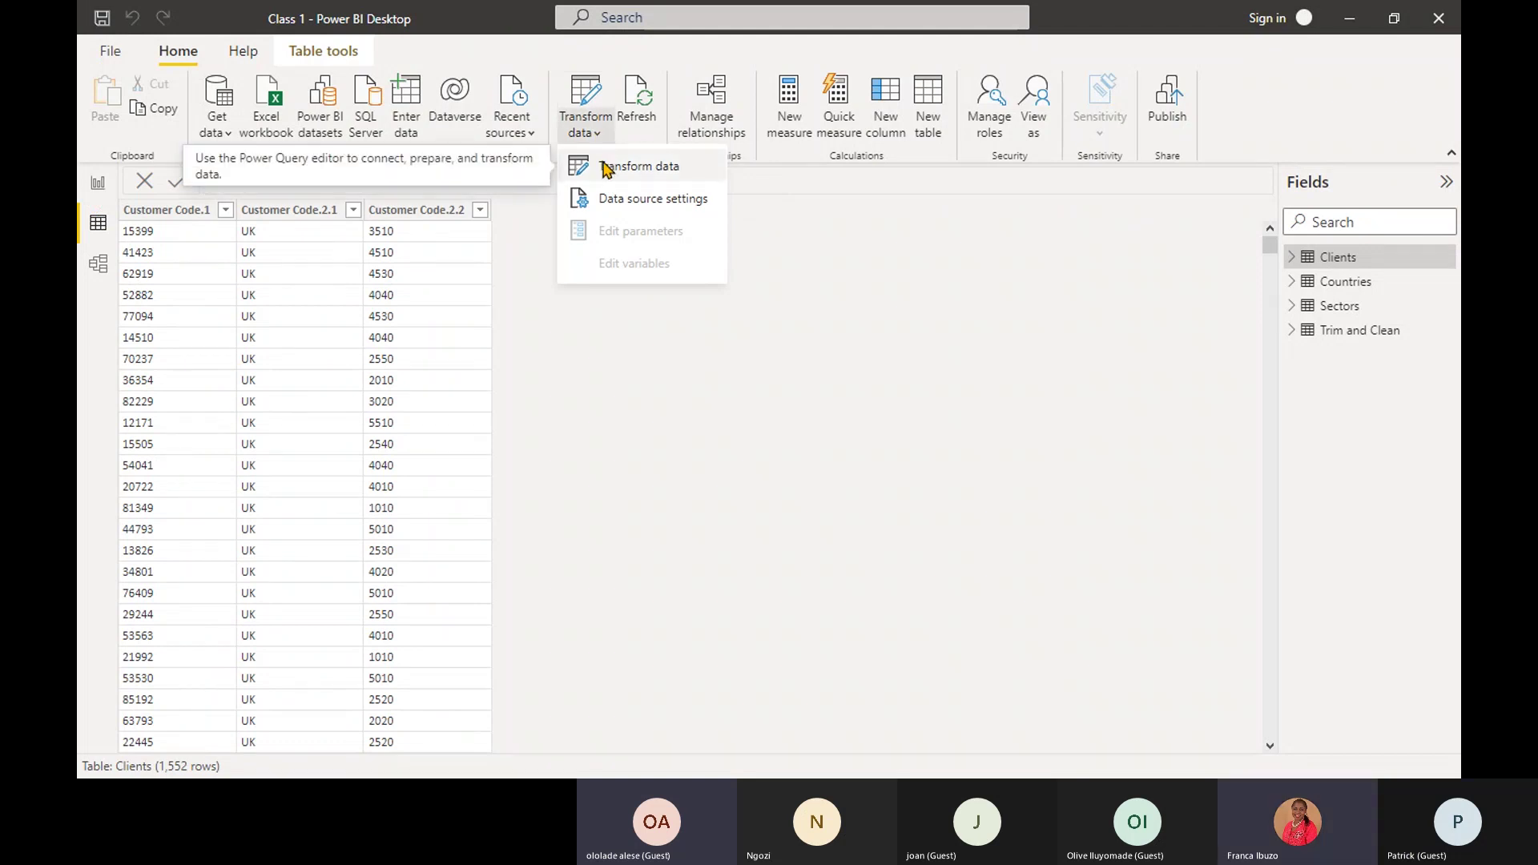
{"action": "left_click", "coordinate": [606, 167]}
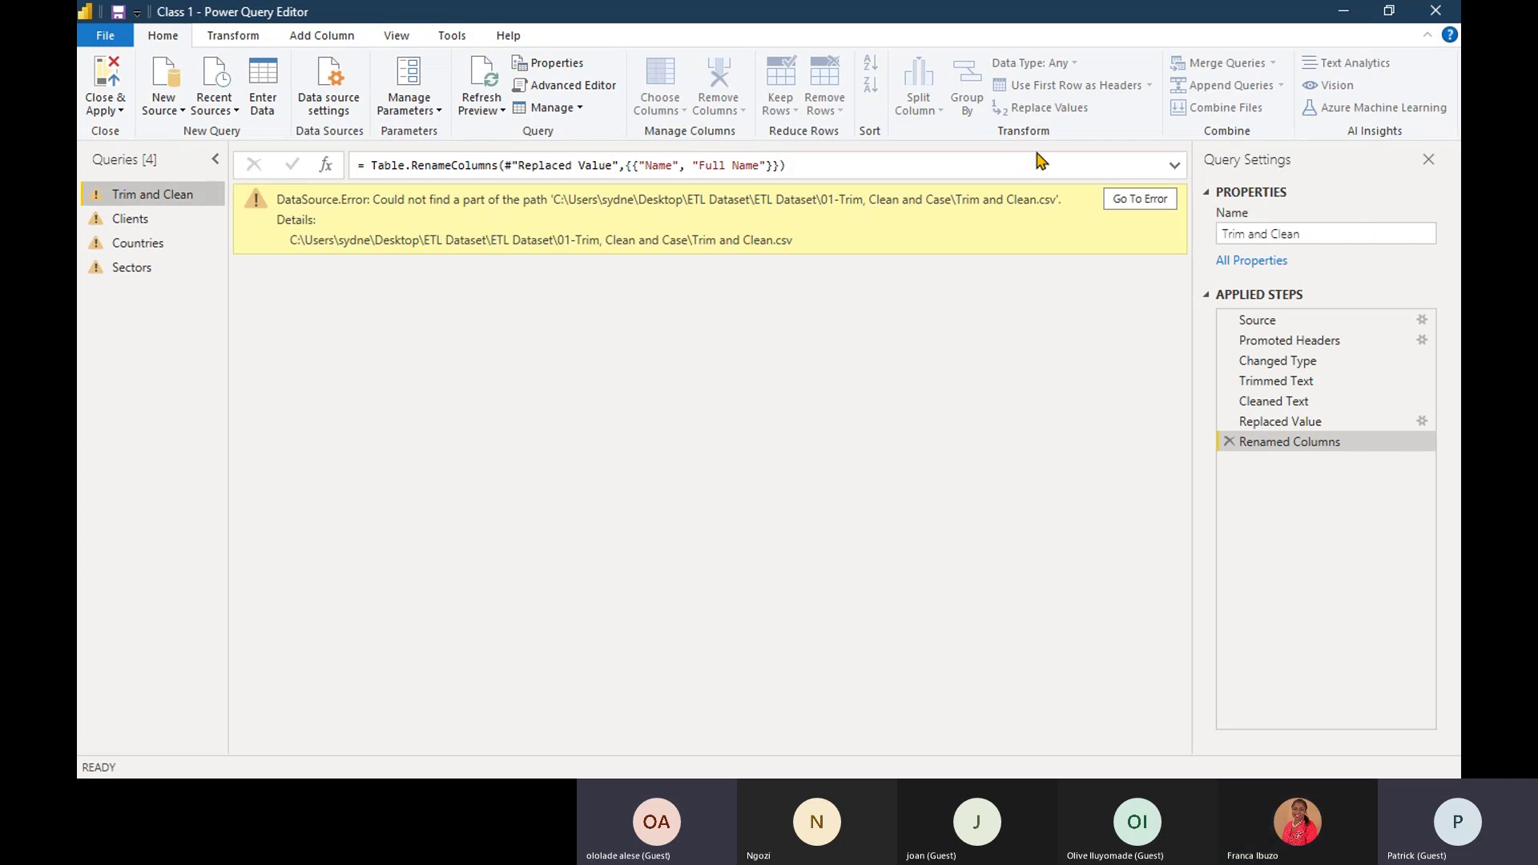
Go to the failing step of the Trim and Clean query and examine its formula and data source error.
{"action": "left_click", "coordinate": [1122, 198]}
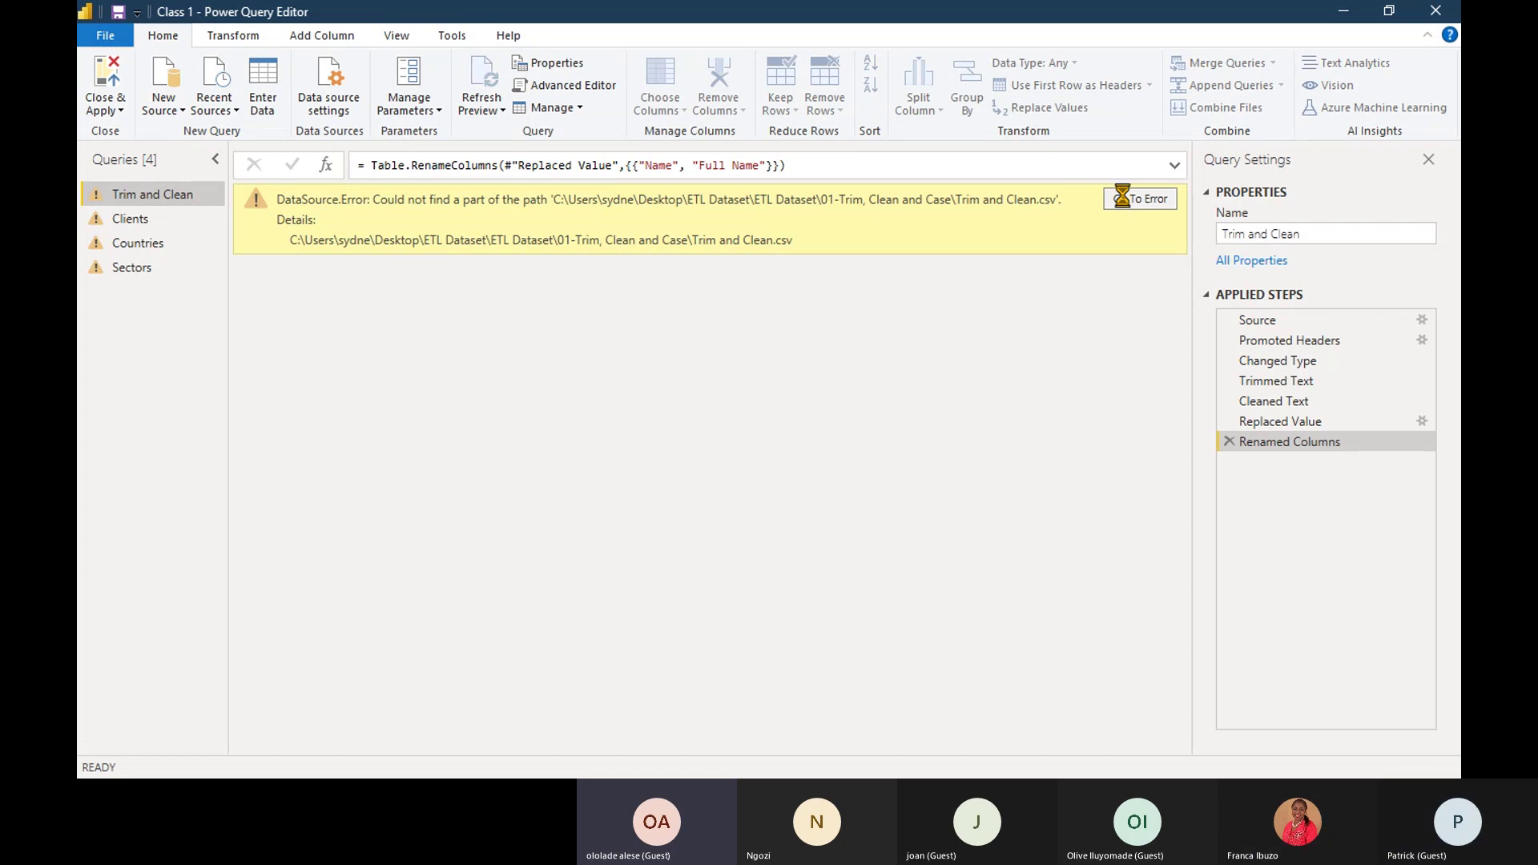
{"action": "left_click", "coordinate": [1174, 166]}
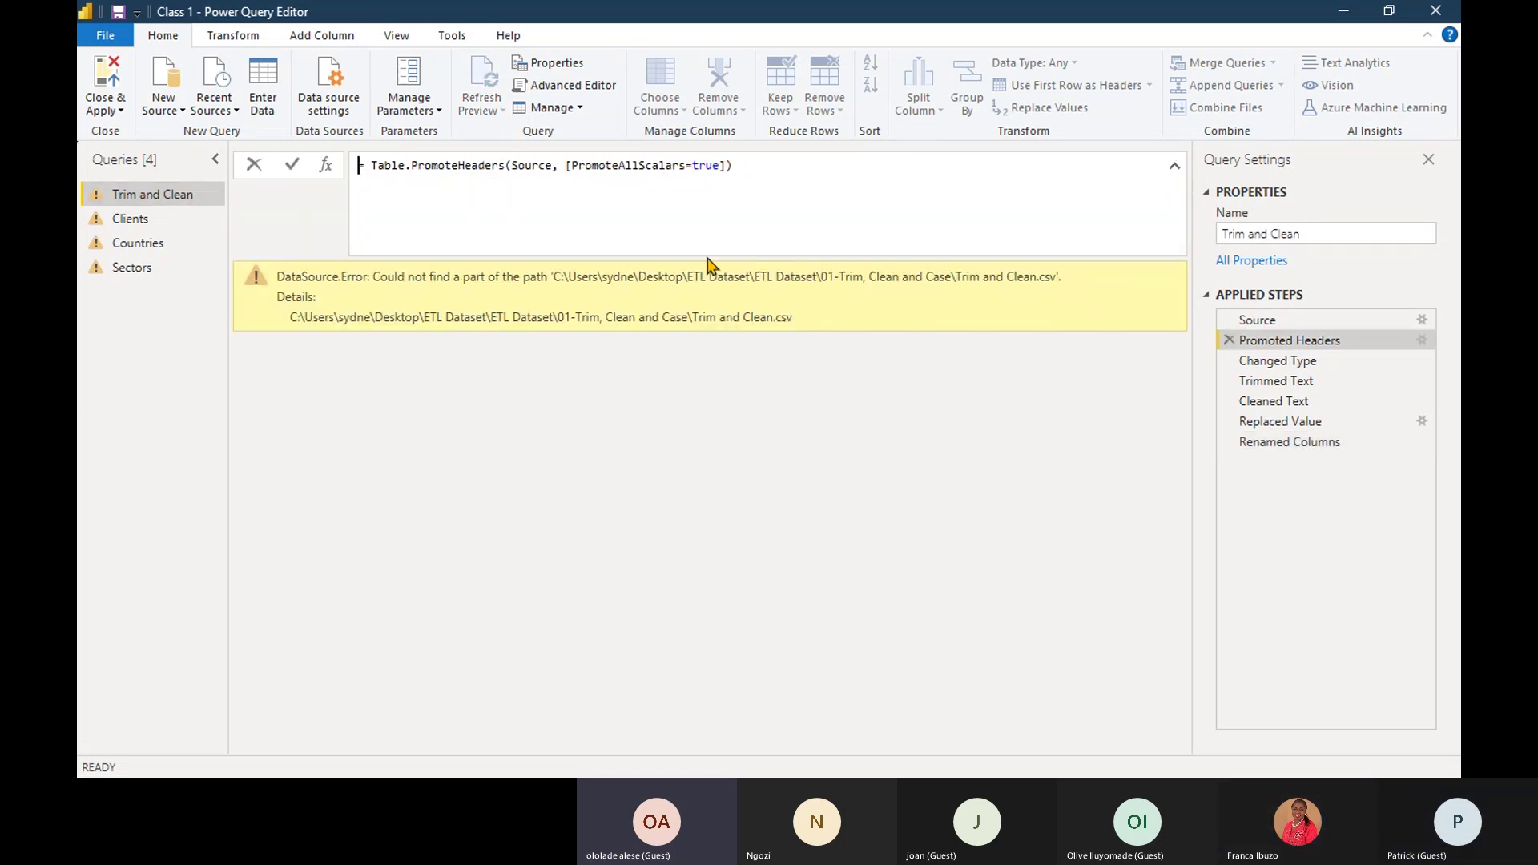
{"action": "left_click", "coordinate": [249, 282]}
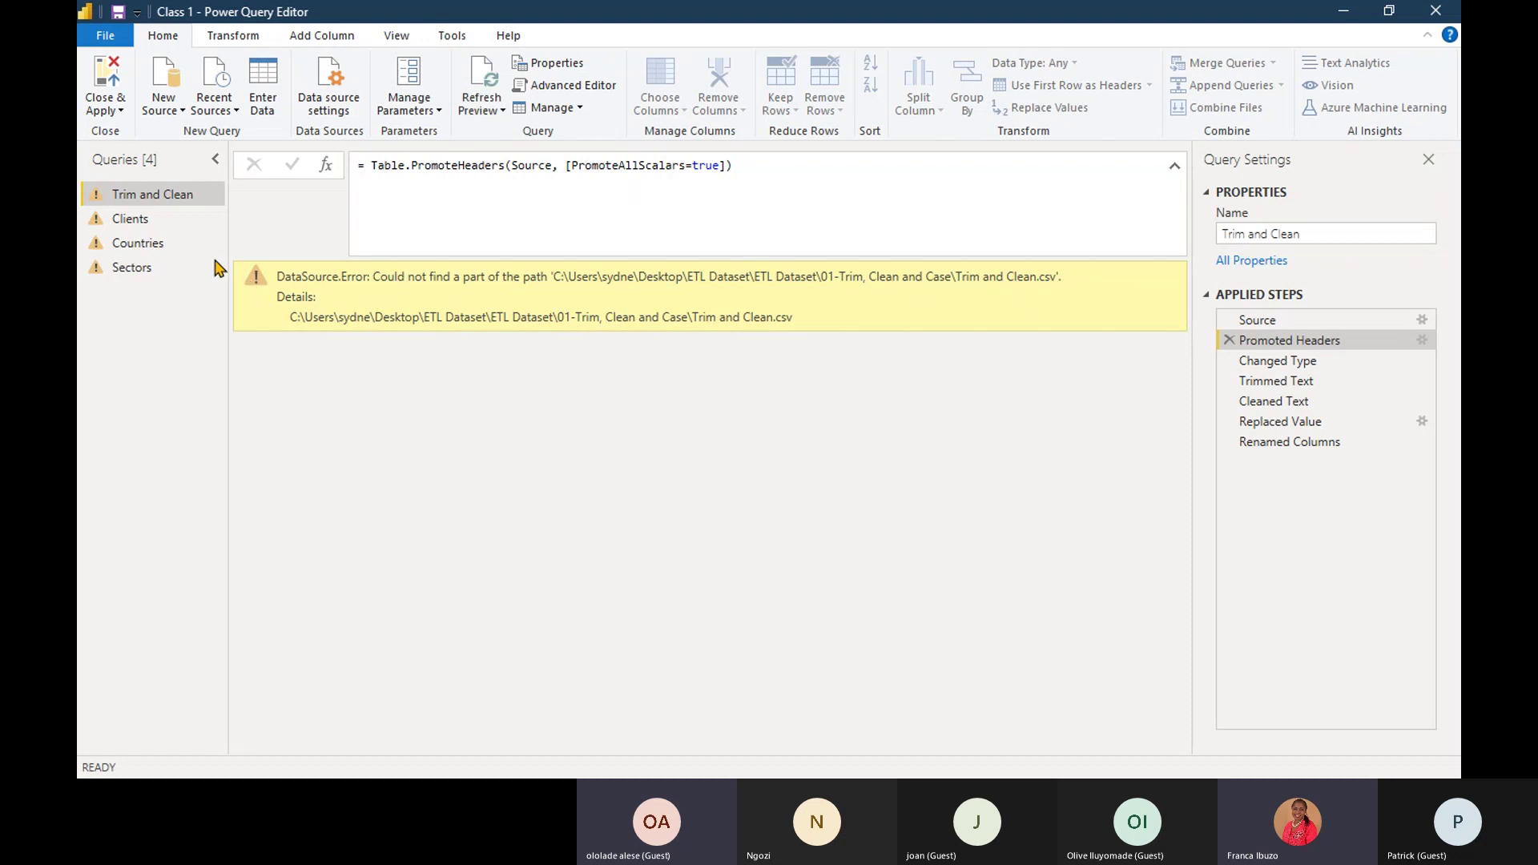
{"action": "right_click", "coordinate": [147, 202]}
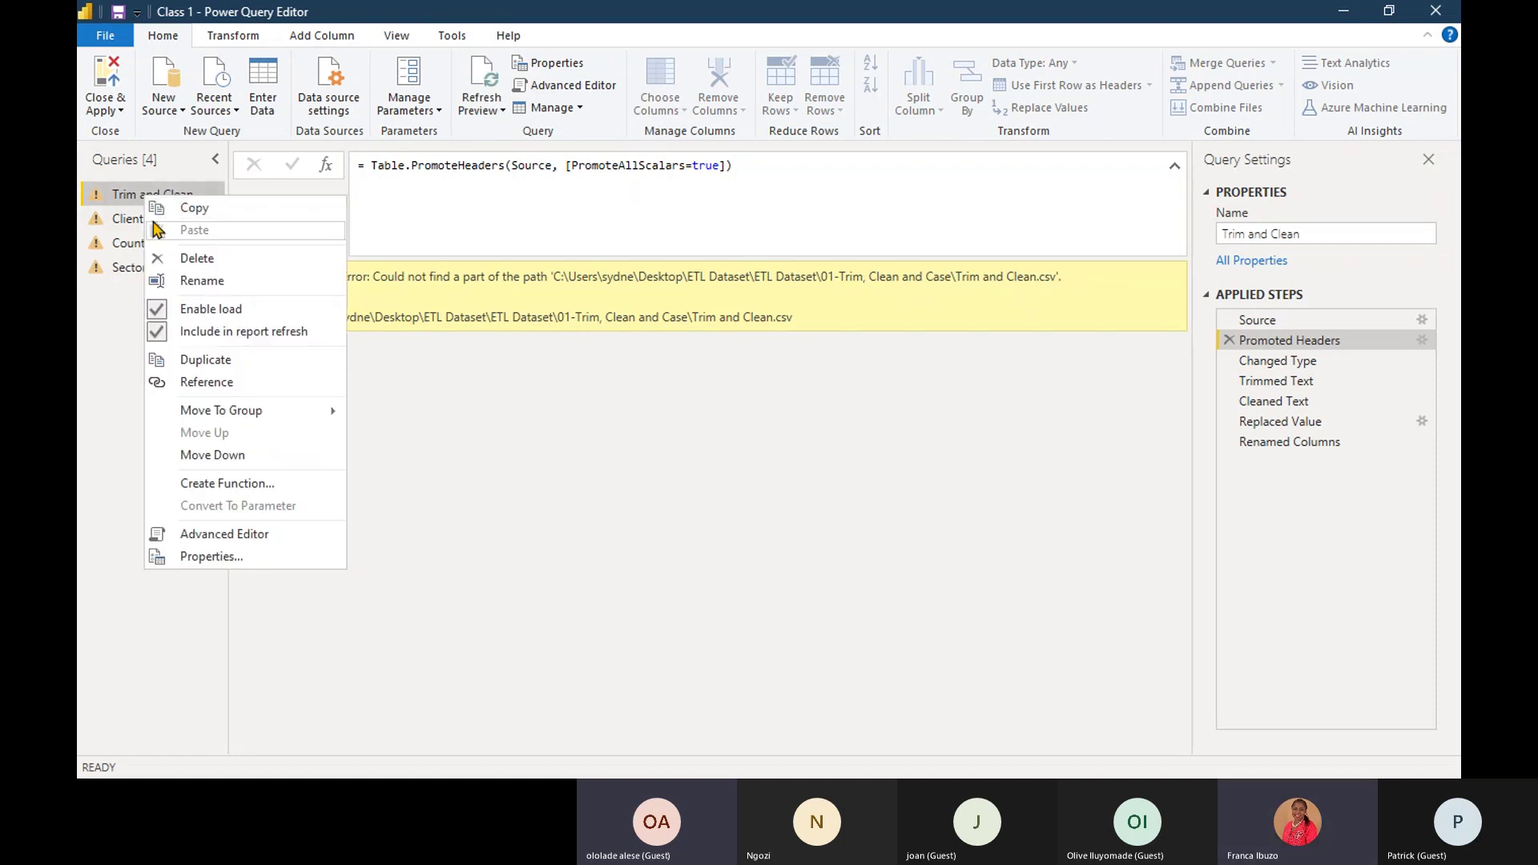
{"action": "left_click", "coordinate": [83, 380]}
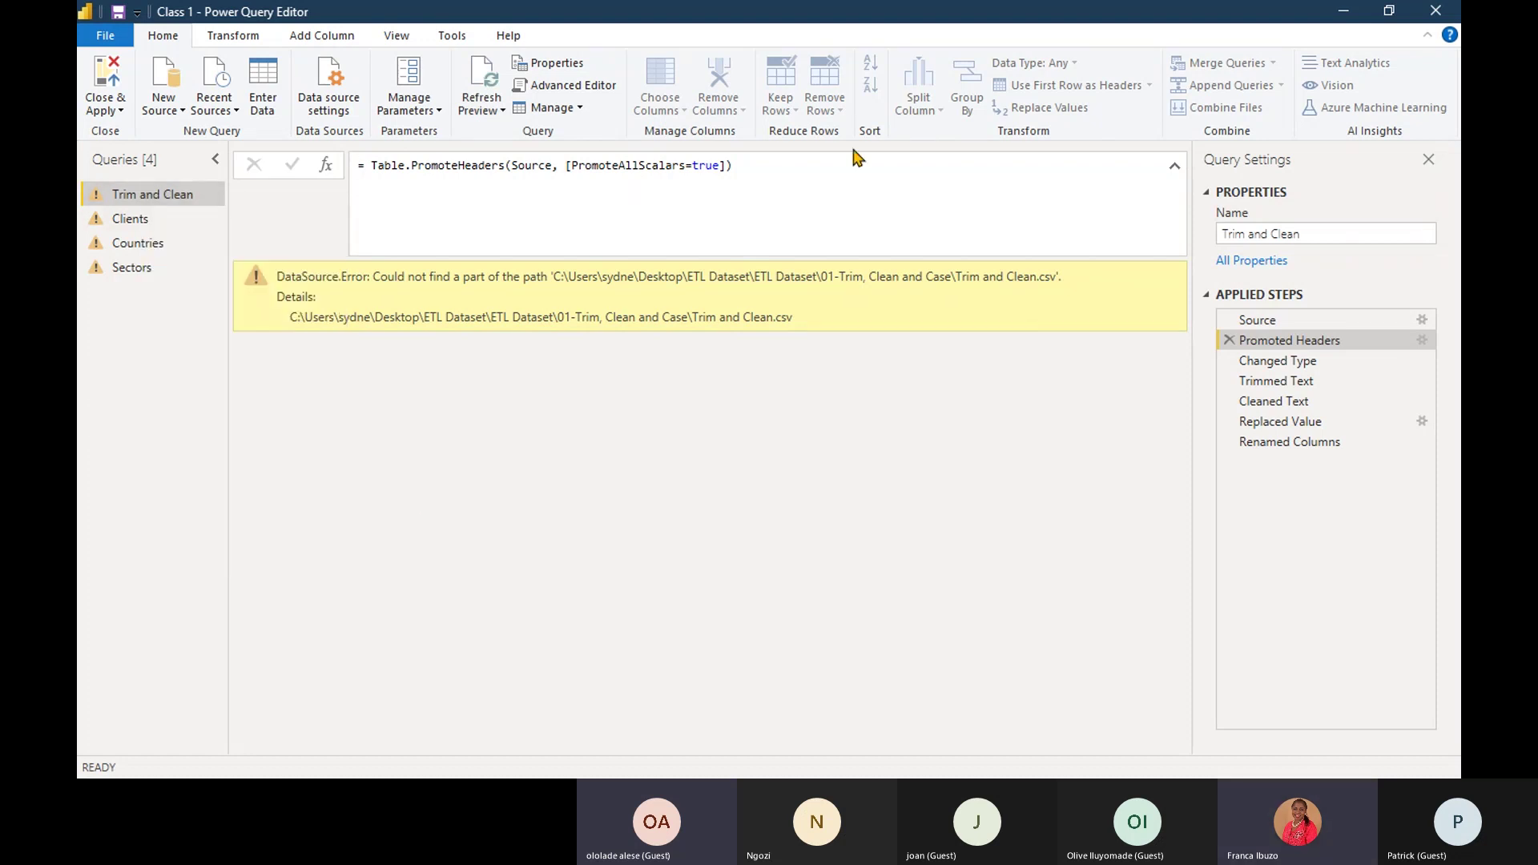
Close the Power Query Editor without applying changes and create a new blank report.
{"action": "left_click", "coordinate": [98, 32]}
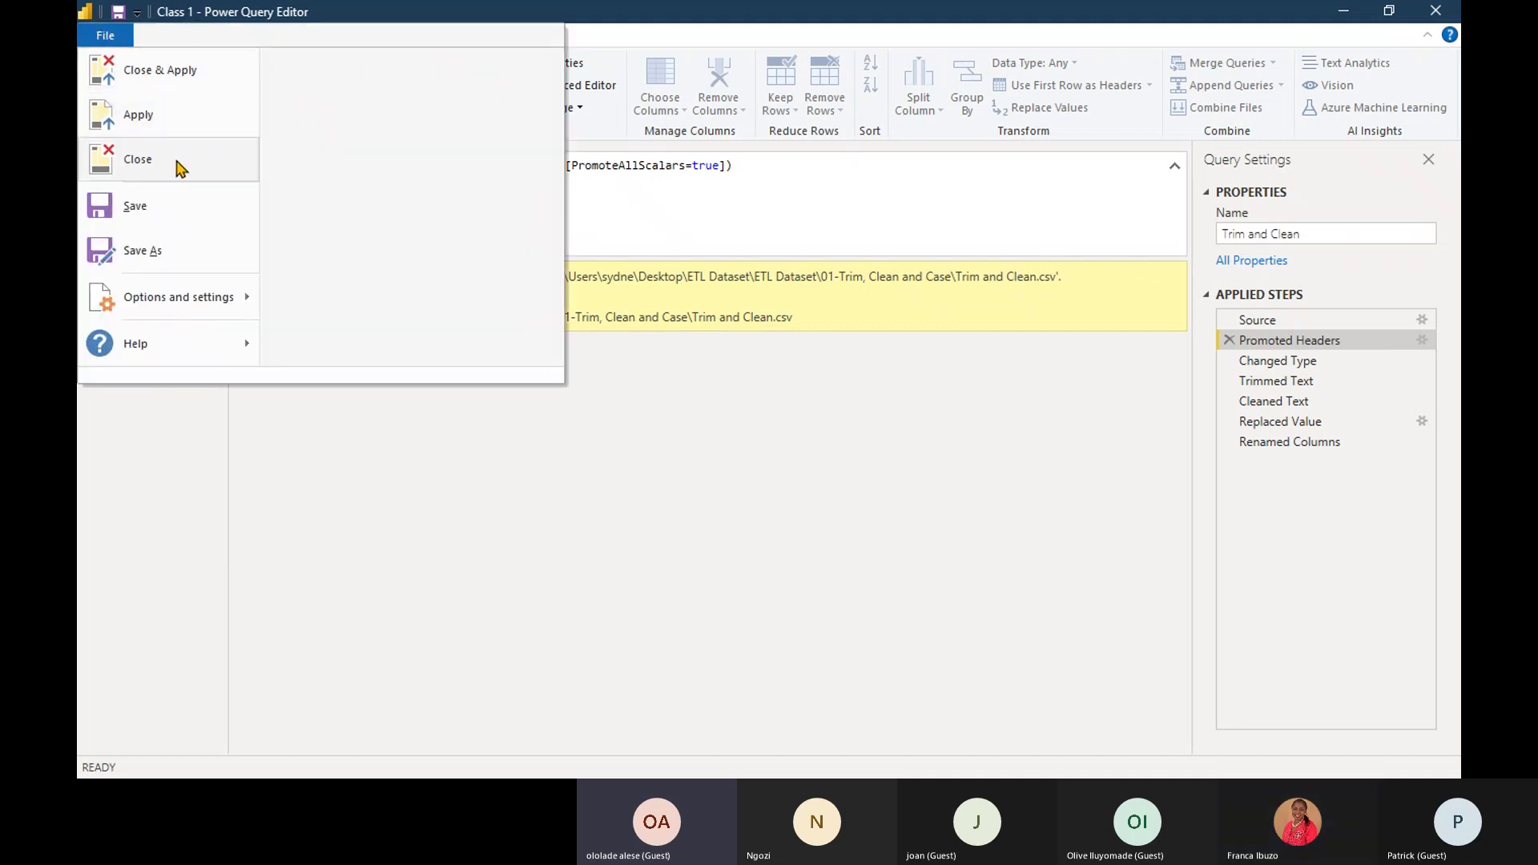
{"action": "left_click", "coordinate": [181, 168]}
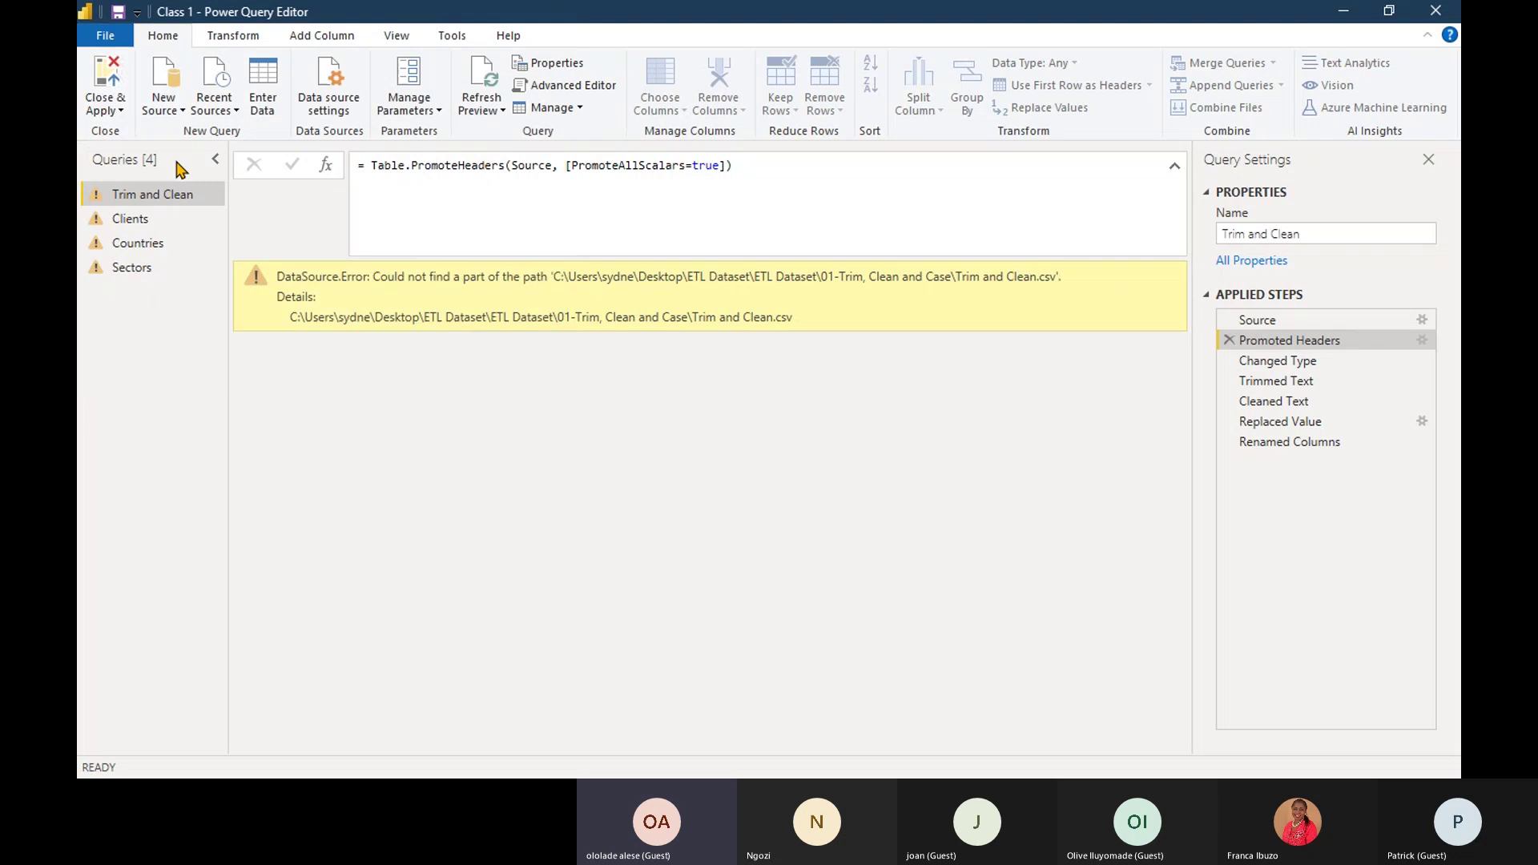
{"action": "left_click", "coordinate": [113, 56]}
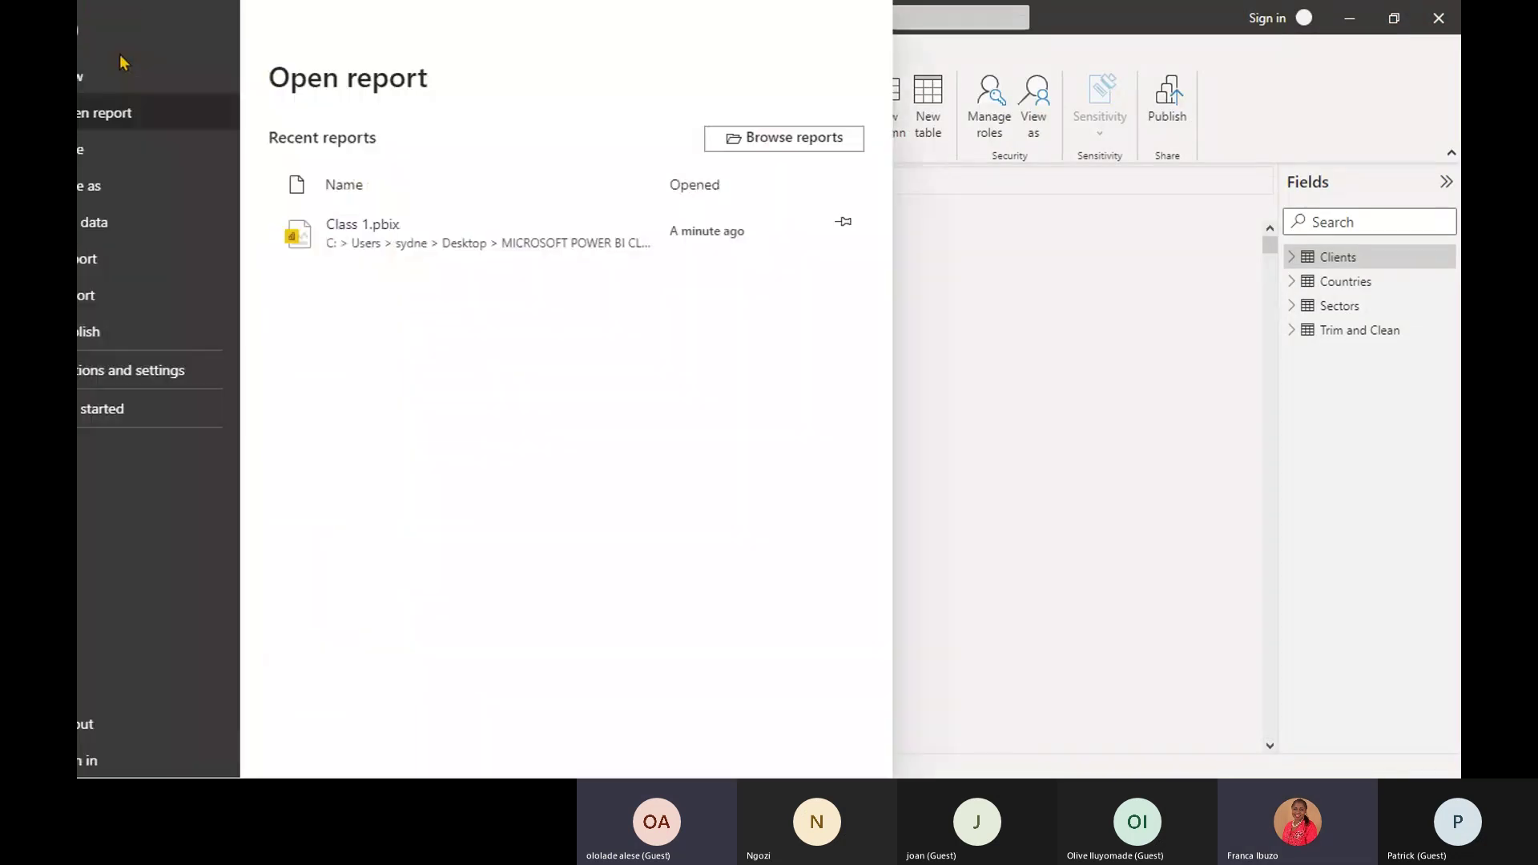
{"action": "left_click", "coordinate": [147, 82]}
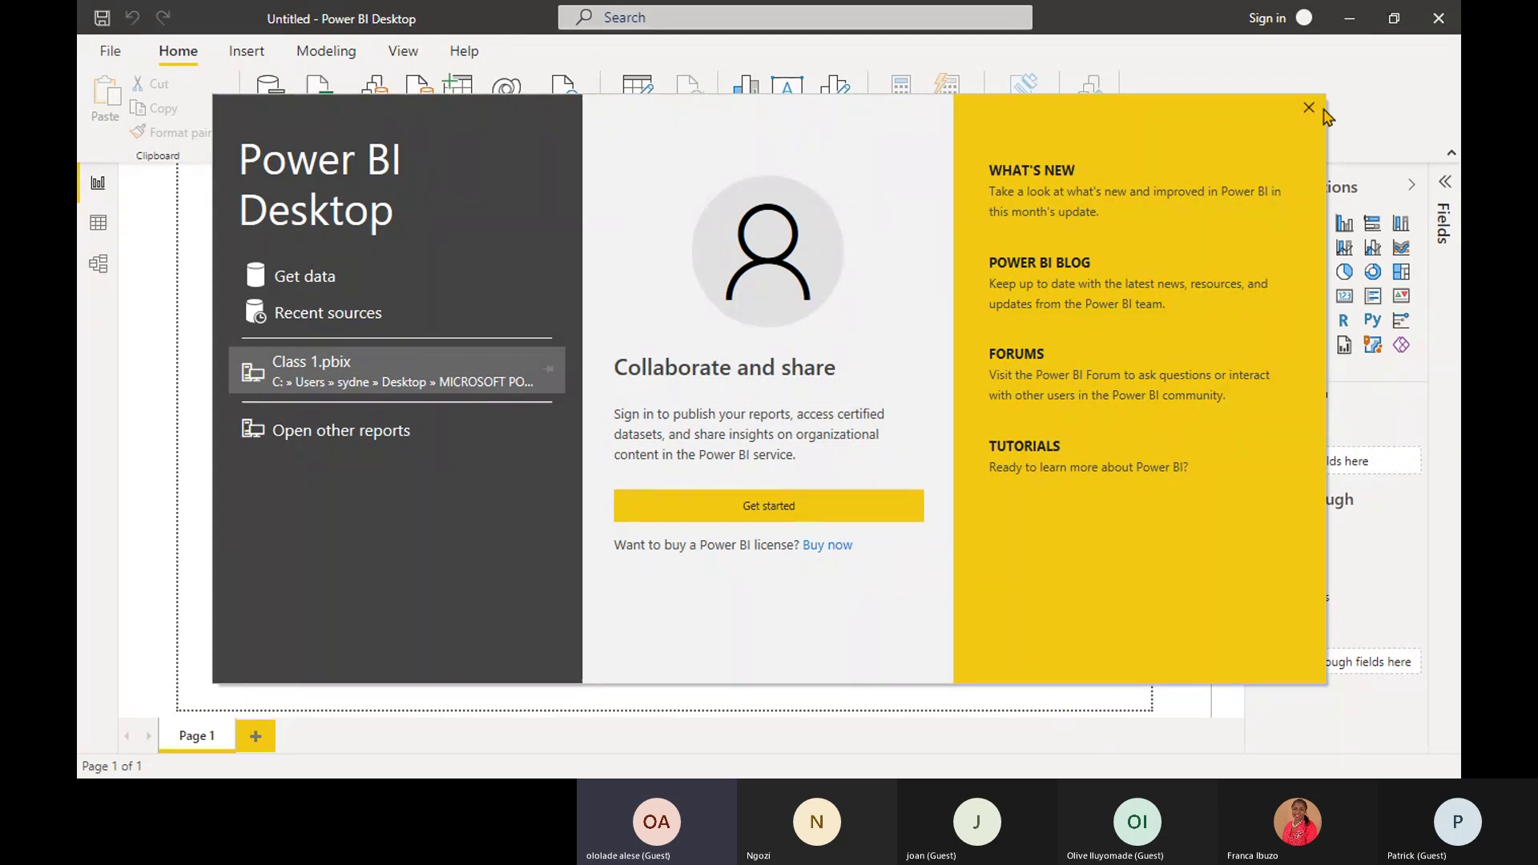
Dismiss the start screen and create another new blank report.
{"action": "left_click", "coordinate": [1309, 109]}
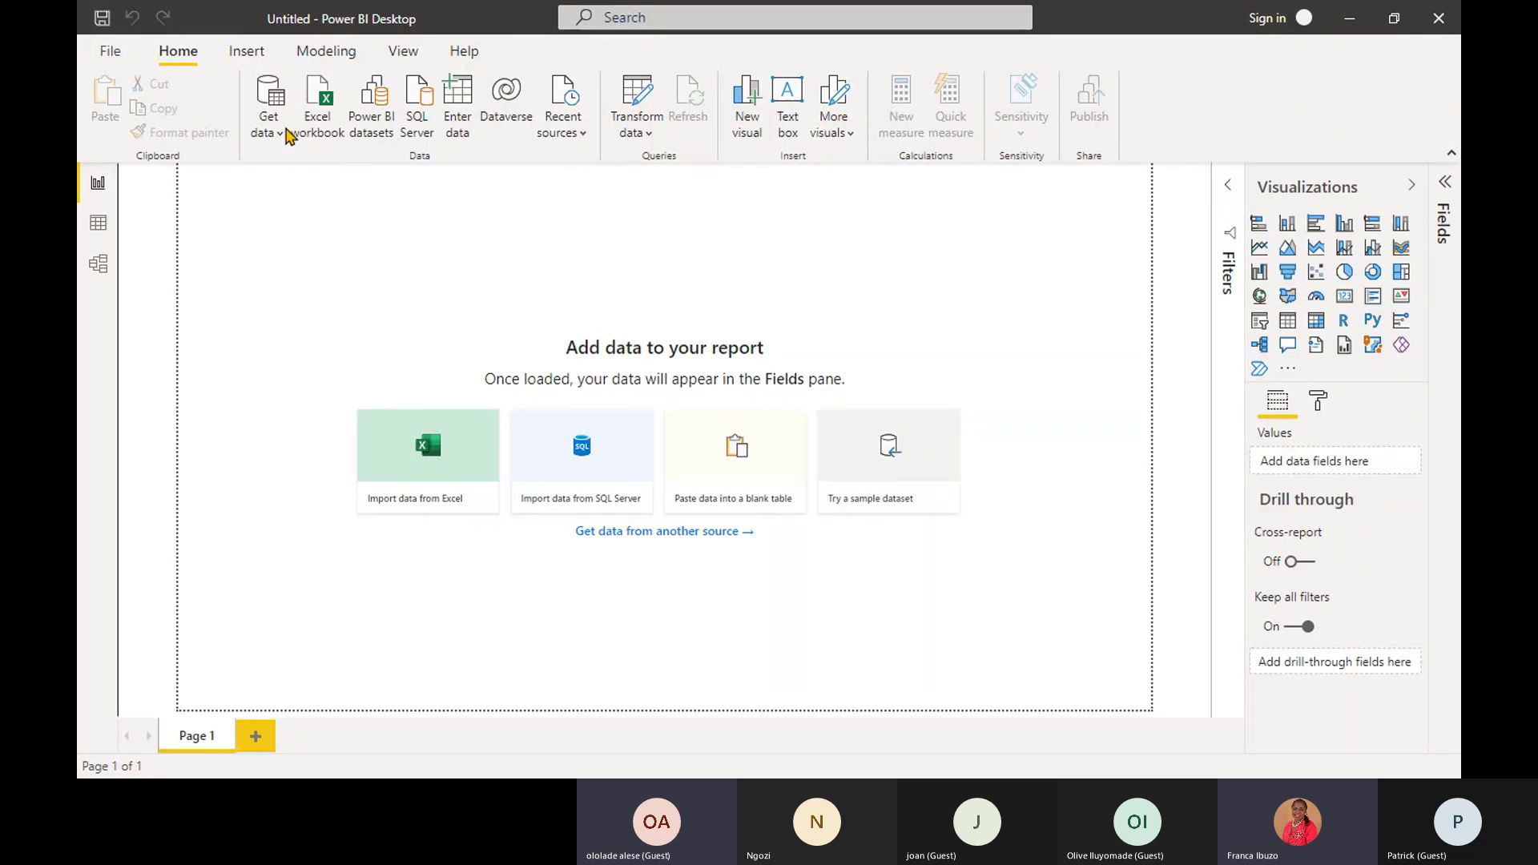
{"action": "left_click", "coordinate": [109, 52]}
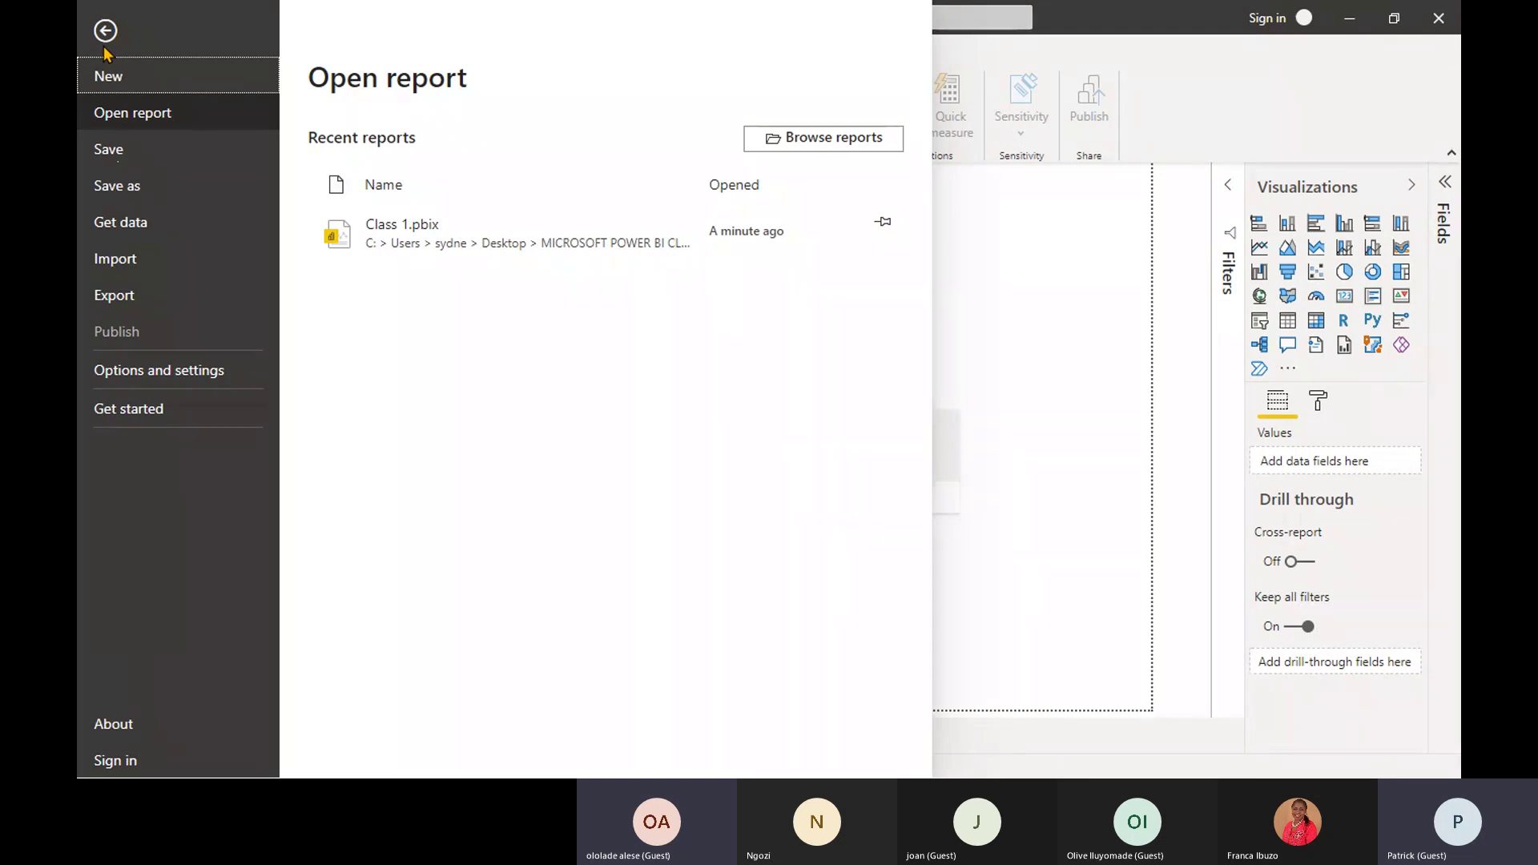
{"action": "left_click", "coordinate": [183, 72]}
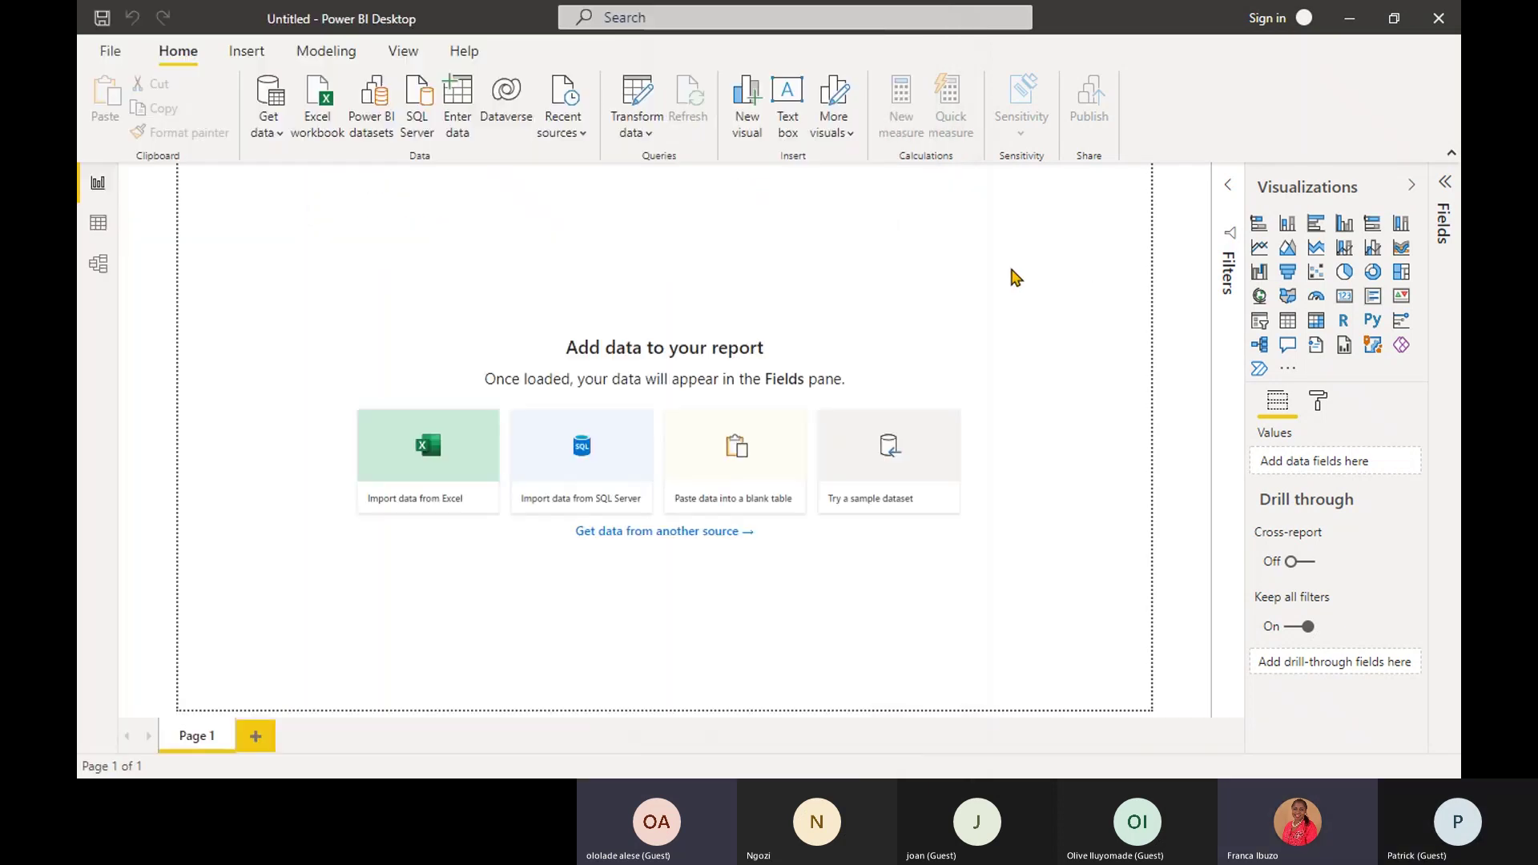
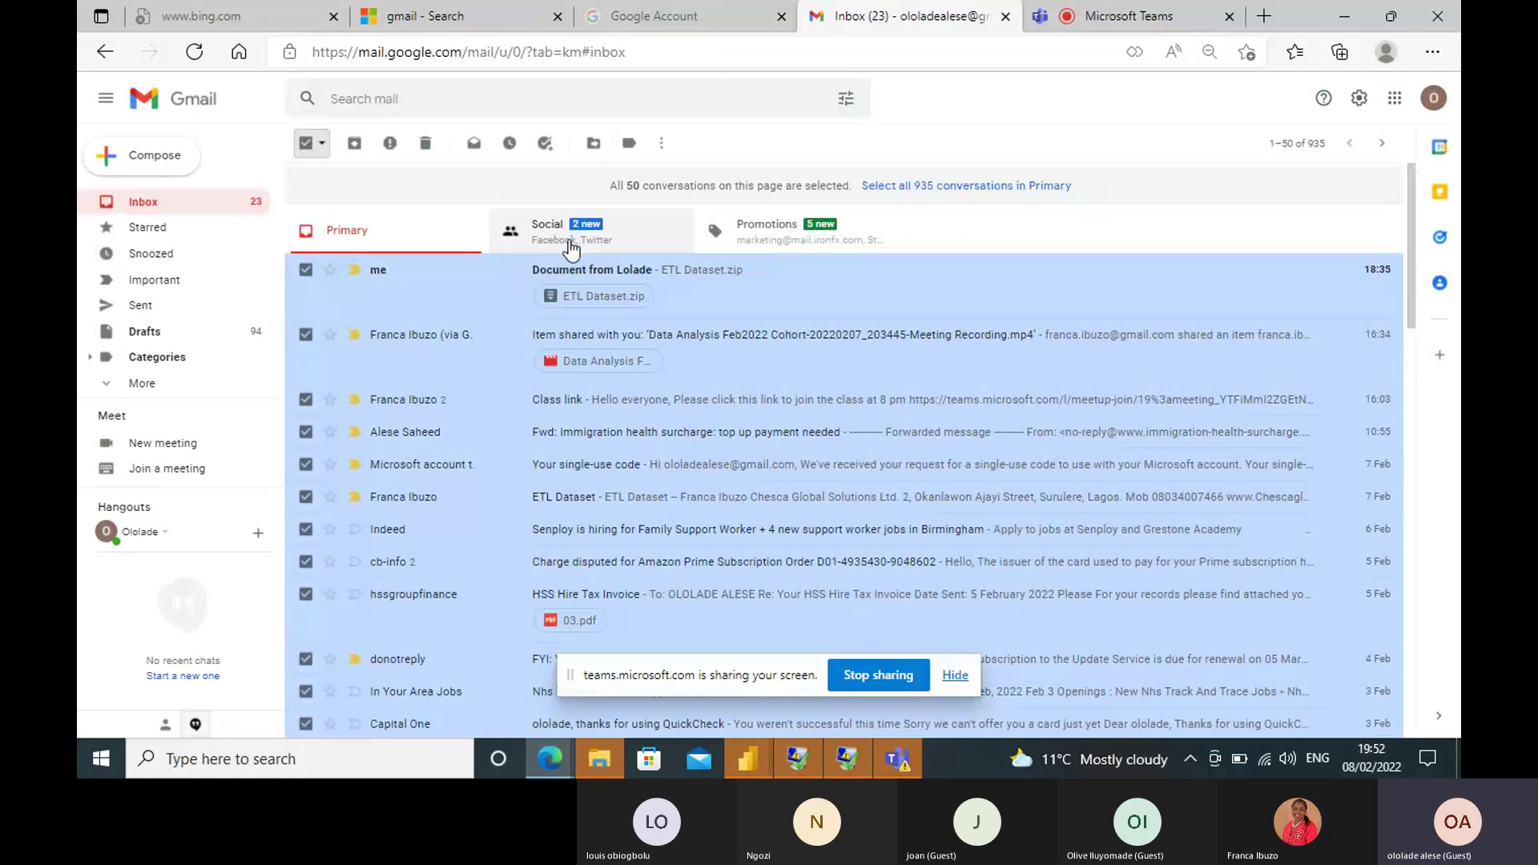
Switch to Gmail, download the ETL Dataset.zip attachment from the ETL Dataset e-mail and open the downloaded archive.
{"action": "left_click", "coordinate": [571, 498]}
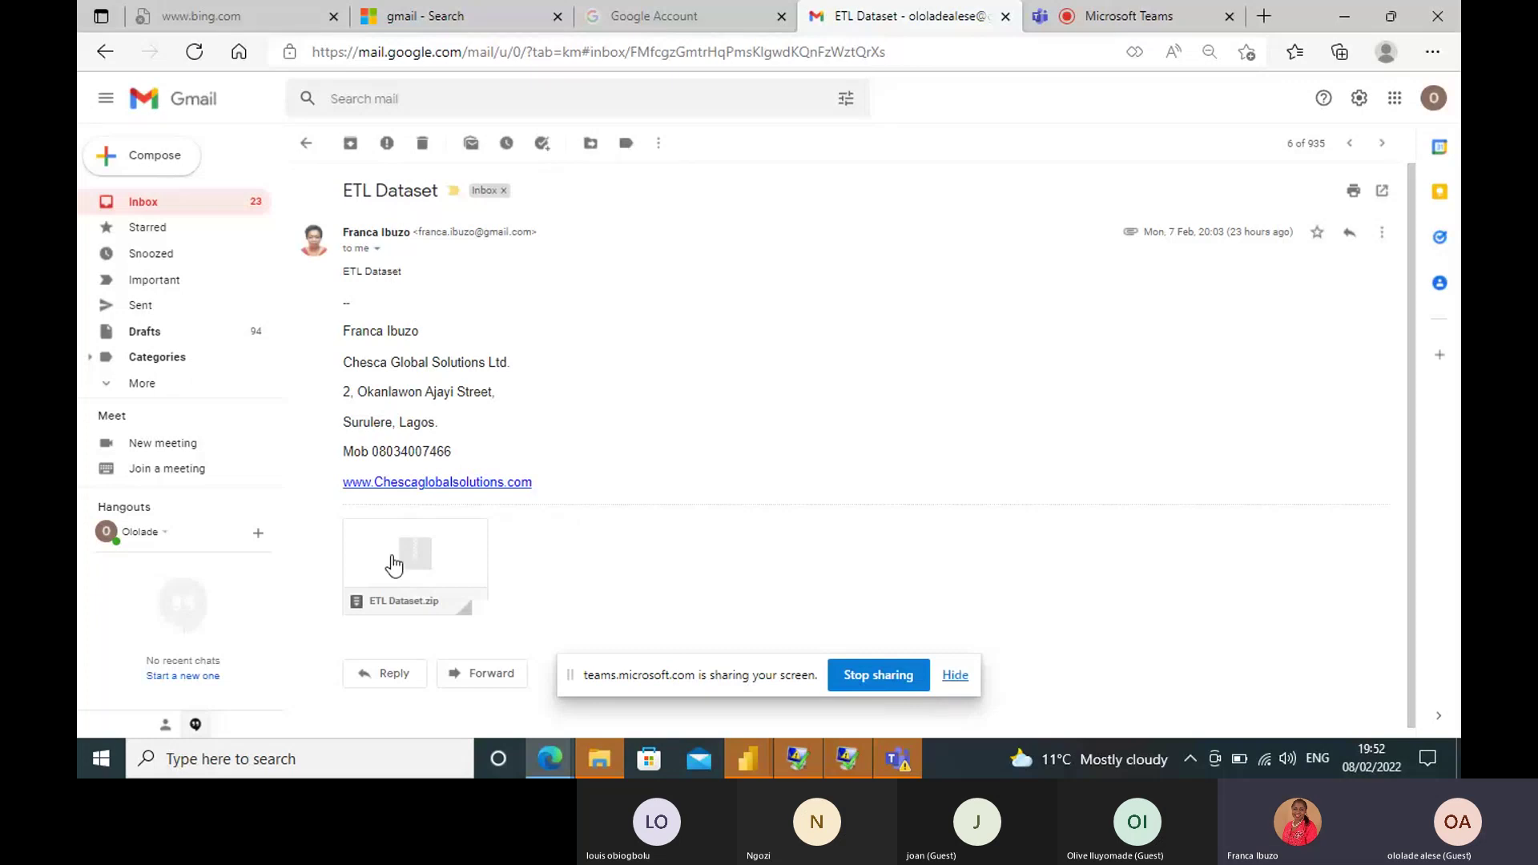
{"action": "mouse_move", "coordinate": [398, 574]}
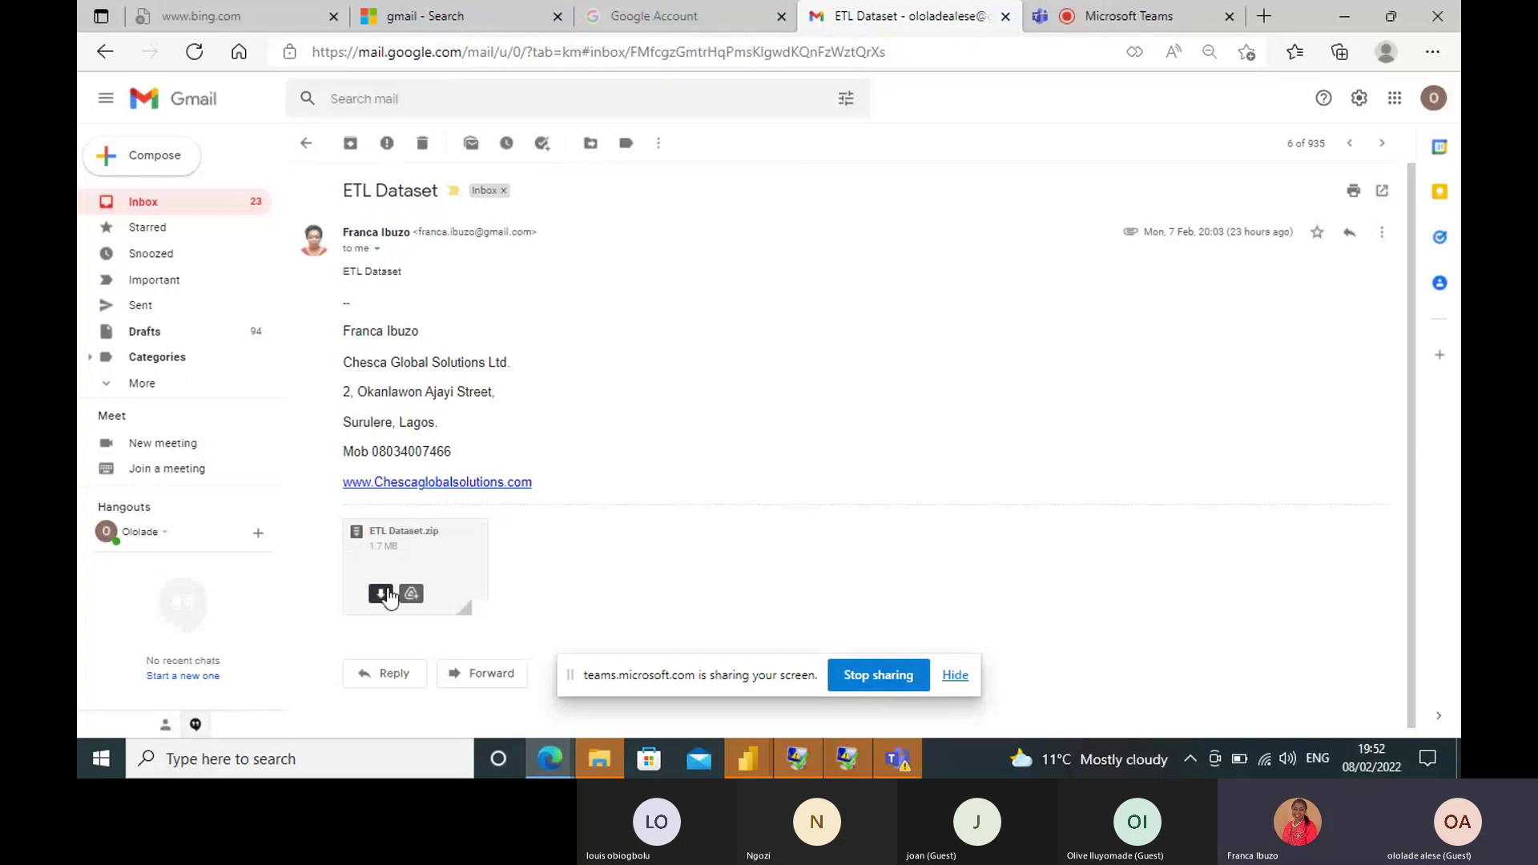
{"action": "left_click", "coordinate": [386, 593]}
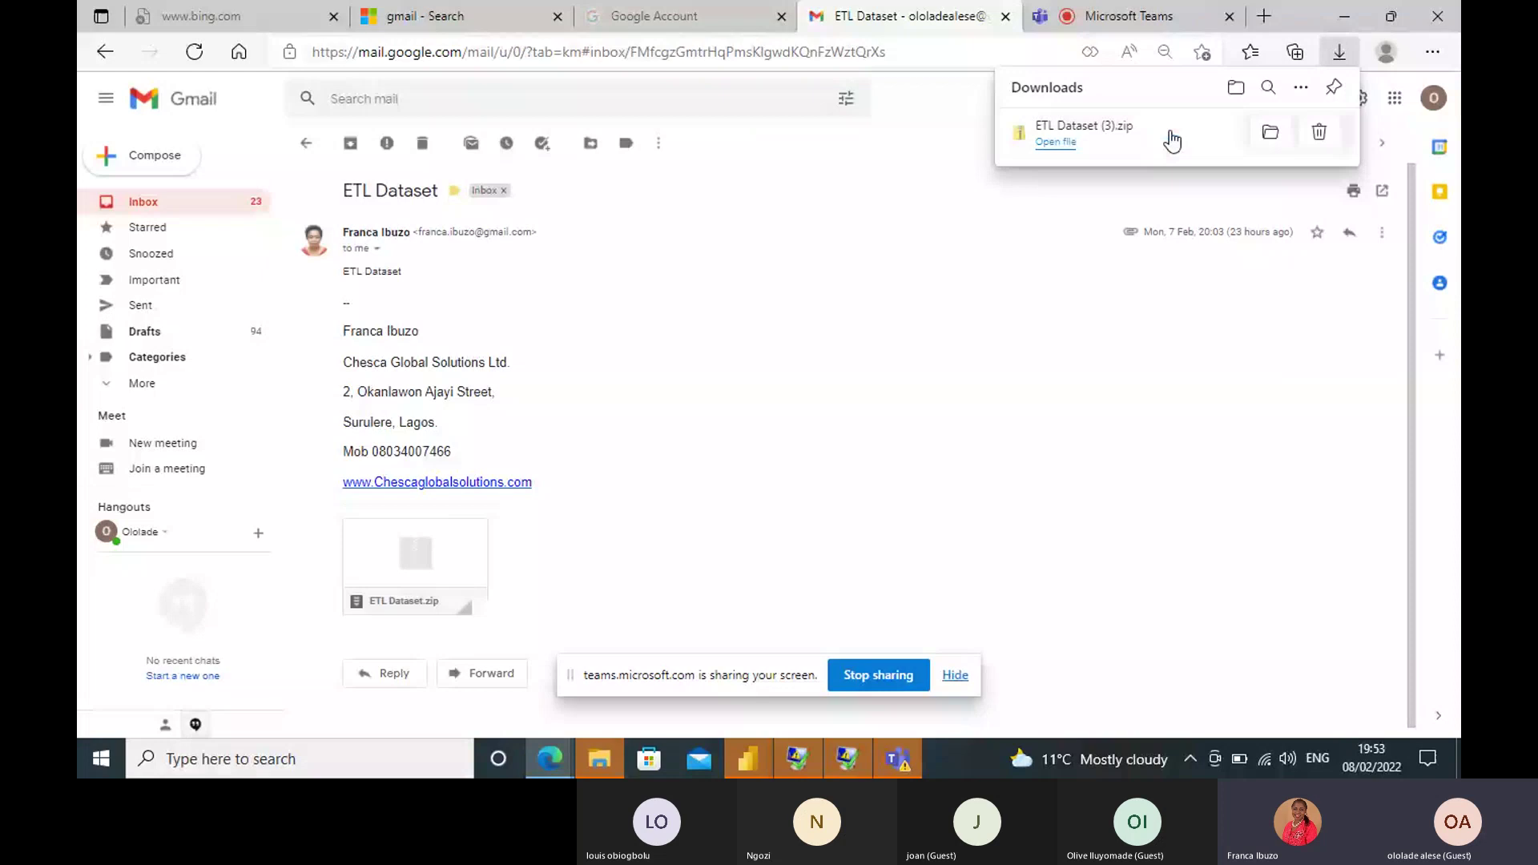
{"action": "left_click", "coordinate": [1071, 148]}
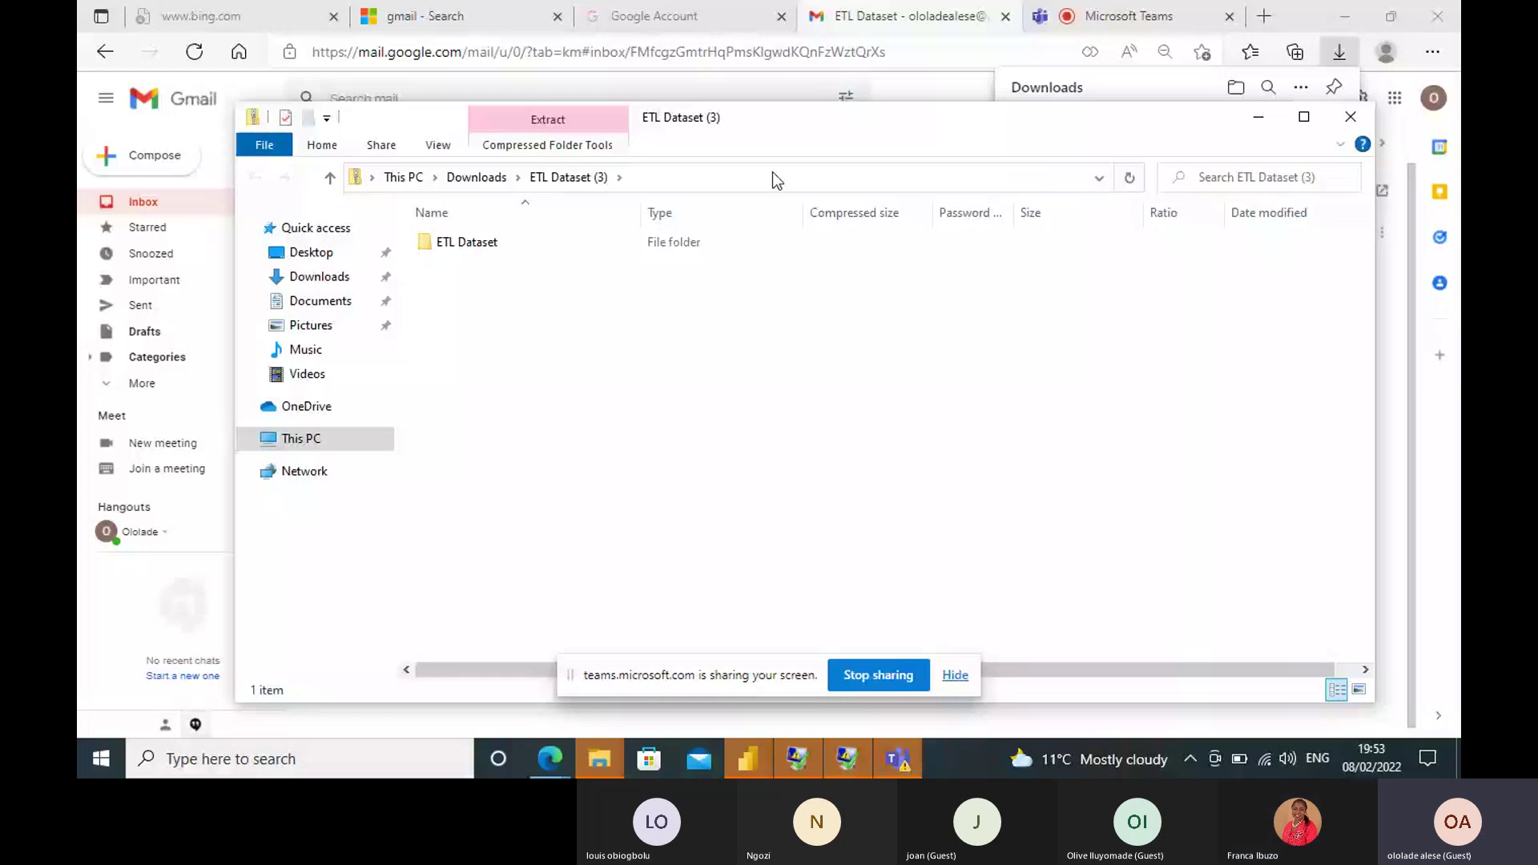
Go to the Downloads folder, select the ETL Dataset (3) archive and show its extraction tools.
{"action": "left_click", "coordinate": [287, 281]}
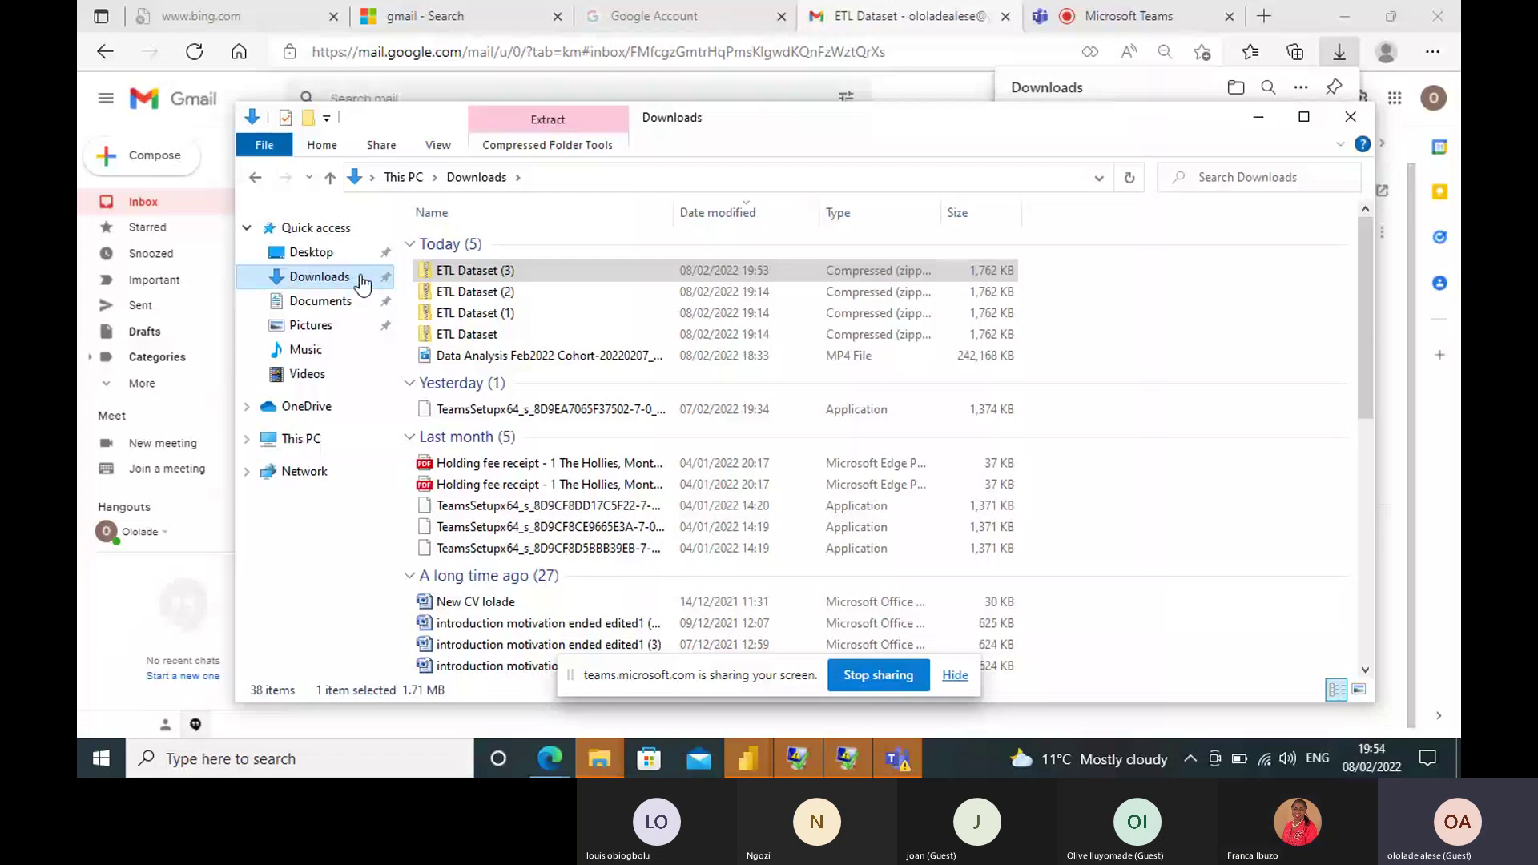
{"action": "left_click", "coordinate": [481, 178]}
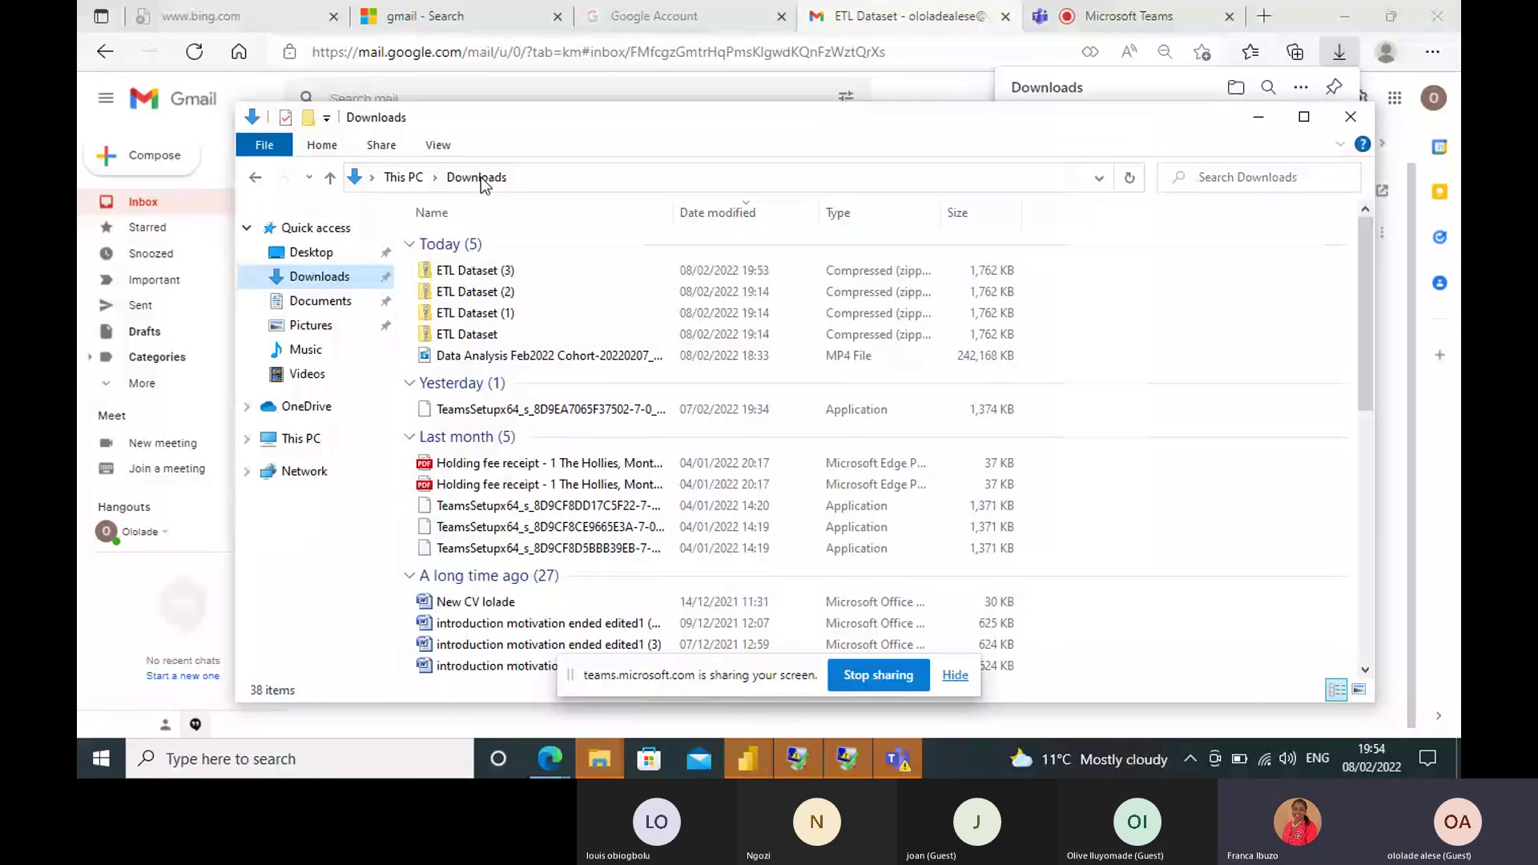
{"action": "right_click", "coordinate": [480, 177]}
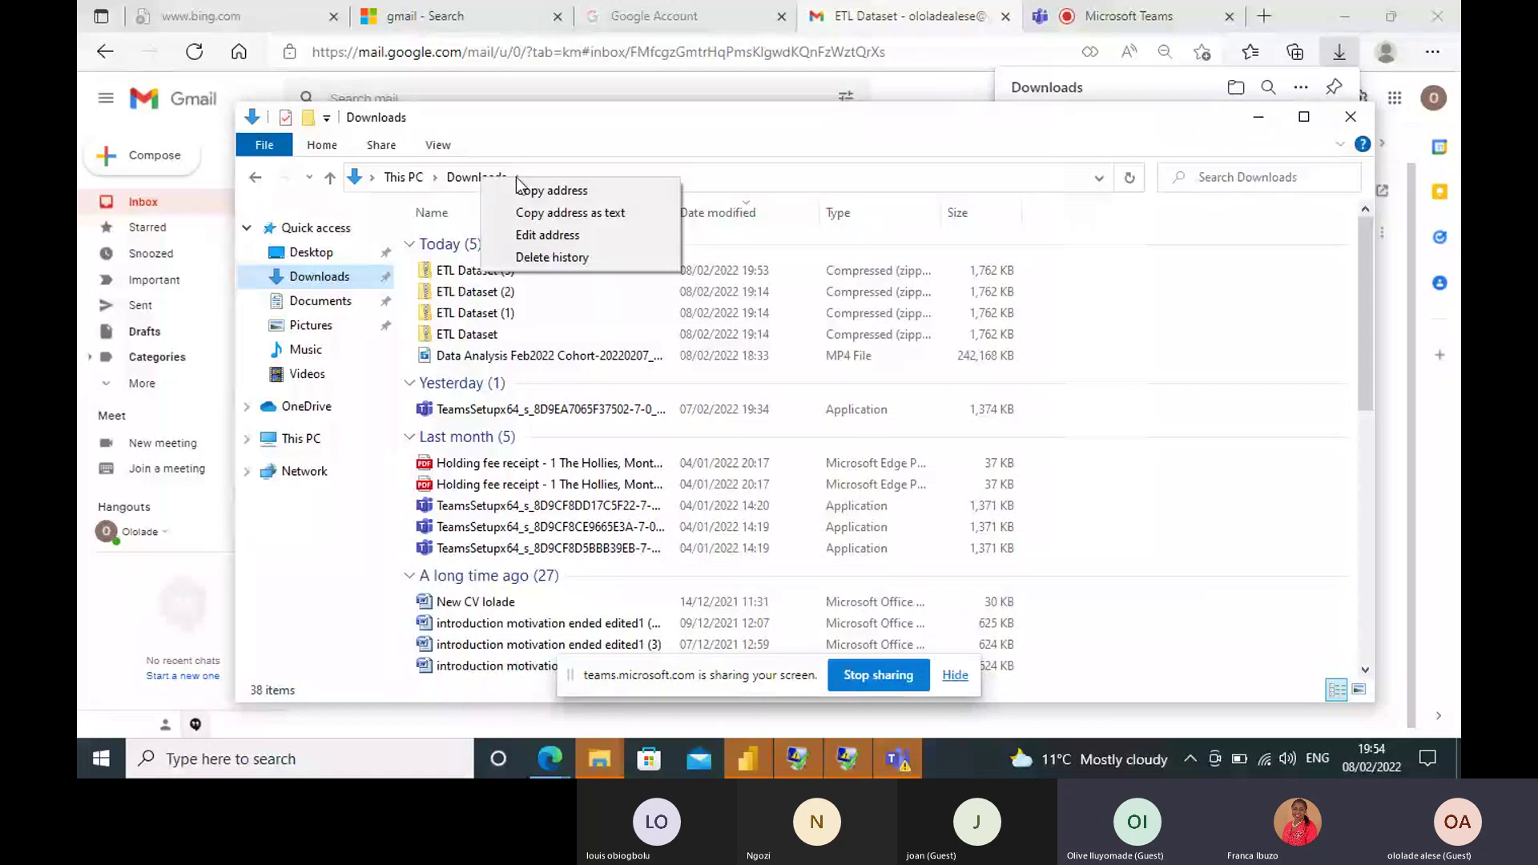
{"action": "left_click", "coordinate": [556, 136]}
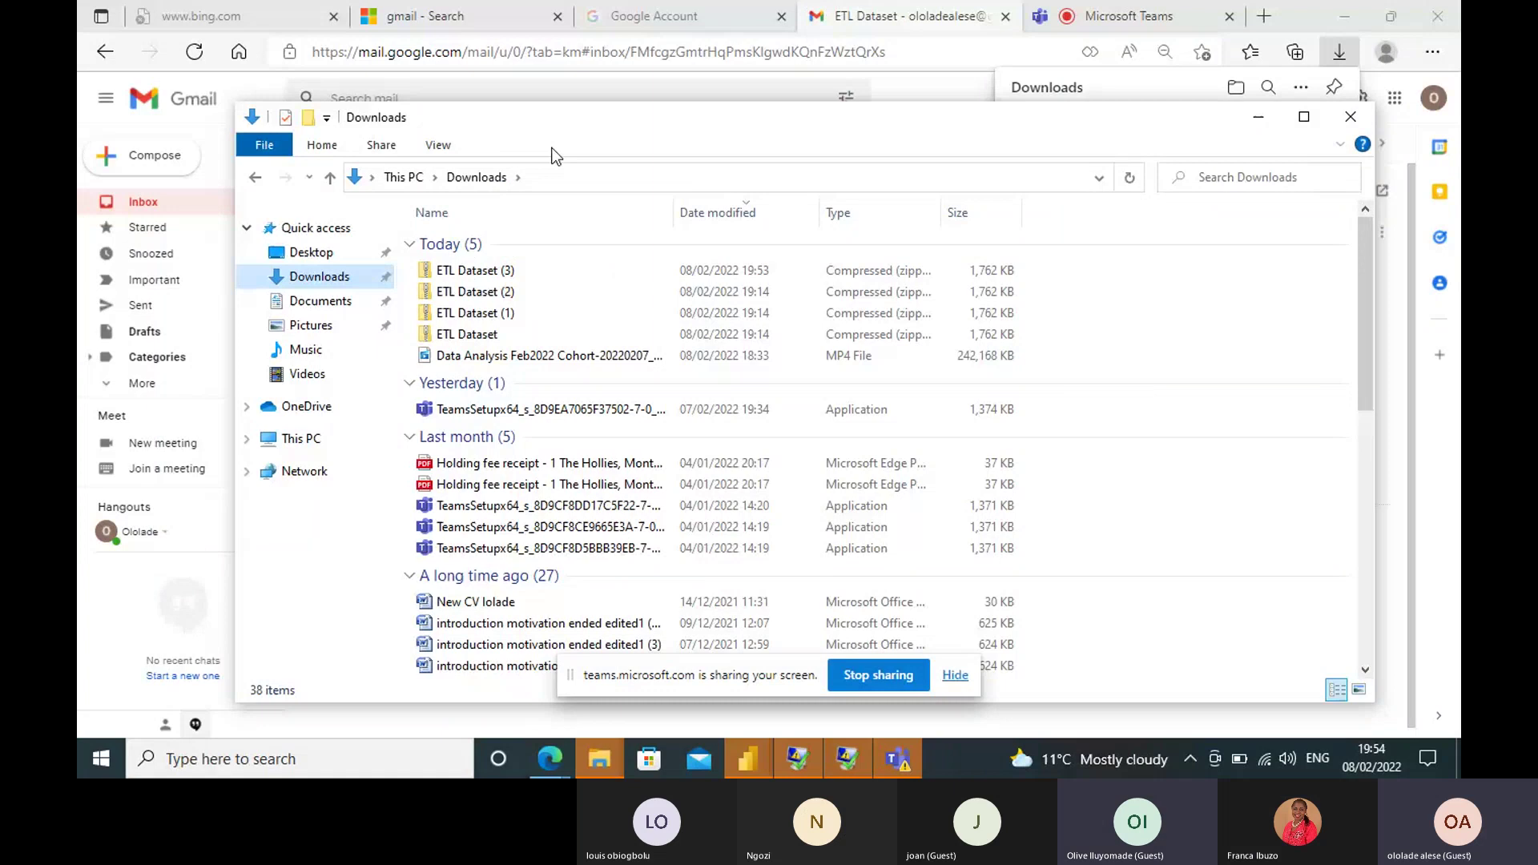
{"action": "left_click", "coordinate": [491, 273]}
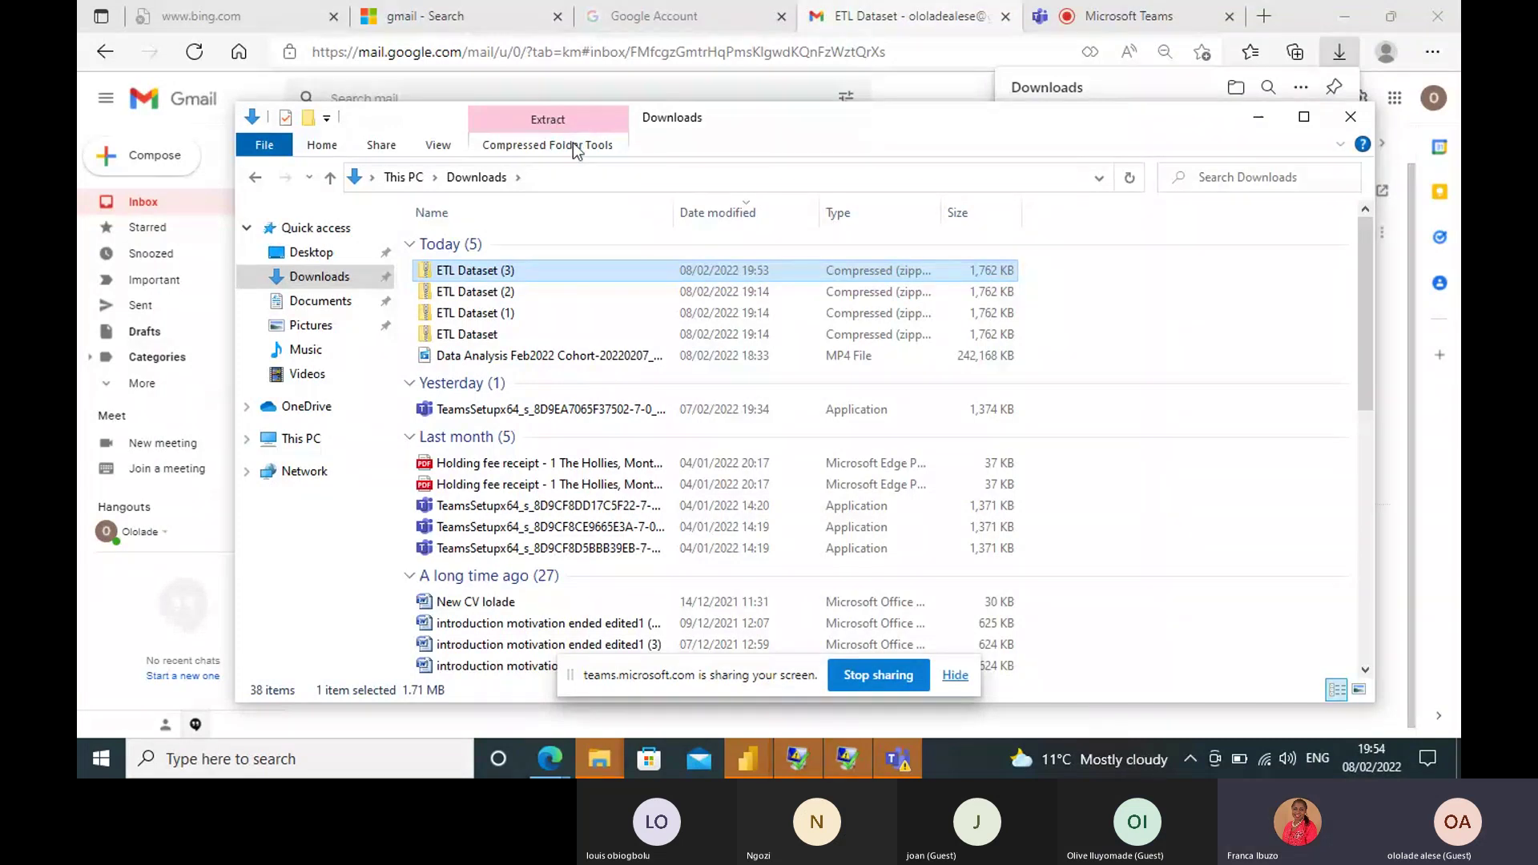
{"action": "key", "text": "Menu"}
{"action": "key", "text": "Escape"}
{"action": "left_click", "coordinate": [557, 119]}
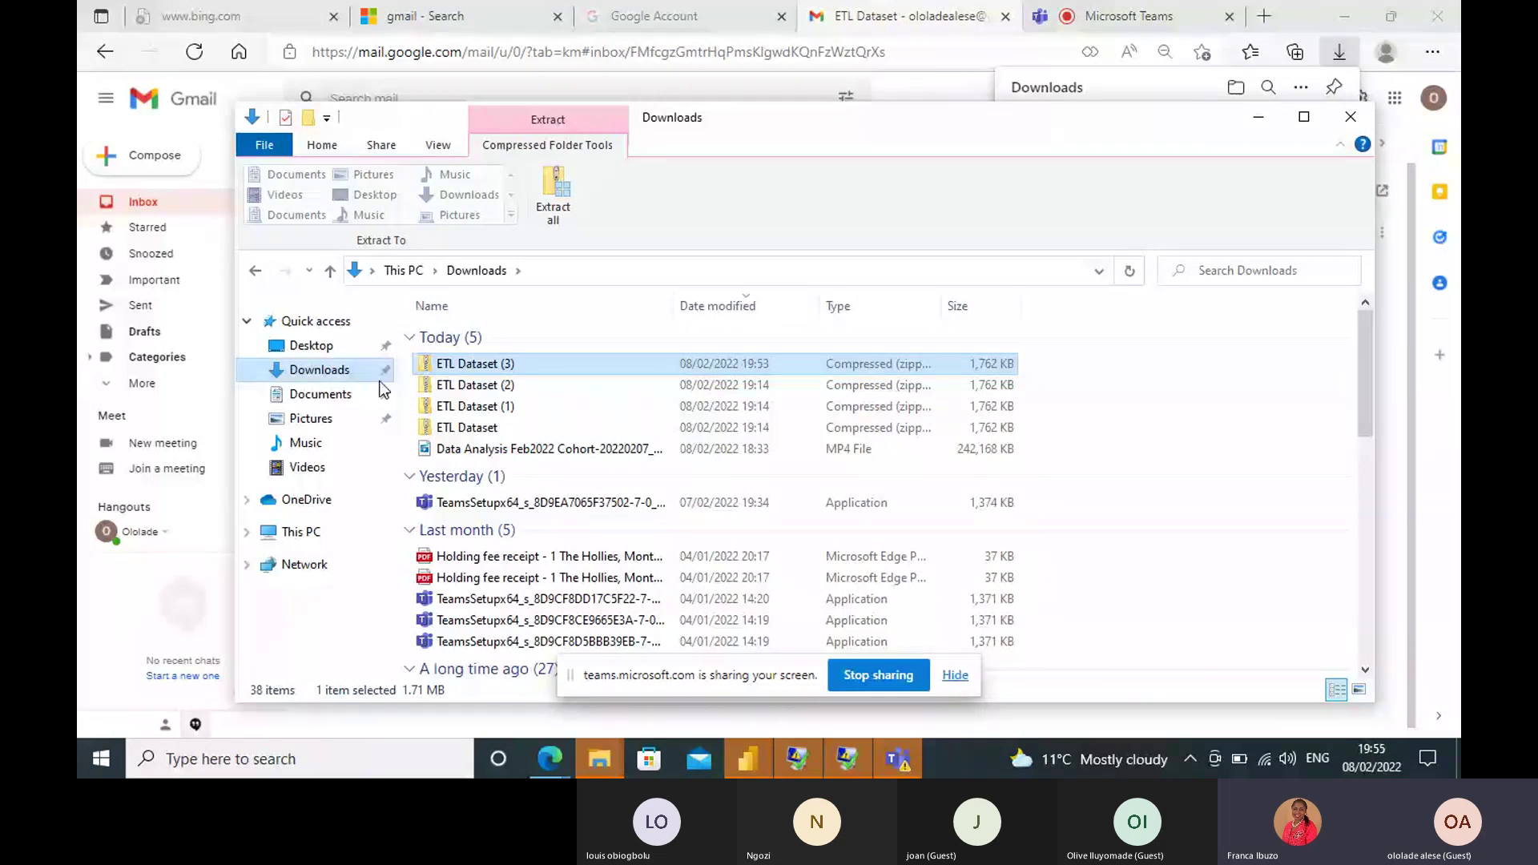
Delete the duplicate archives ETL Dataset (2), ETL Dataset (1) and ETL Dataset from the Downloads folder.
{"action": "double_click", "coordinate": [434, 387]}
{"action": "right_click", "coordinate": [434, 387]}
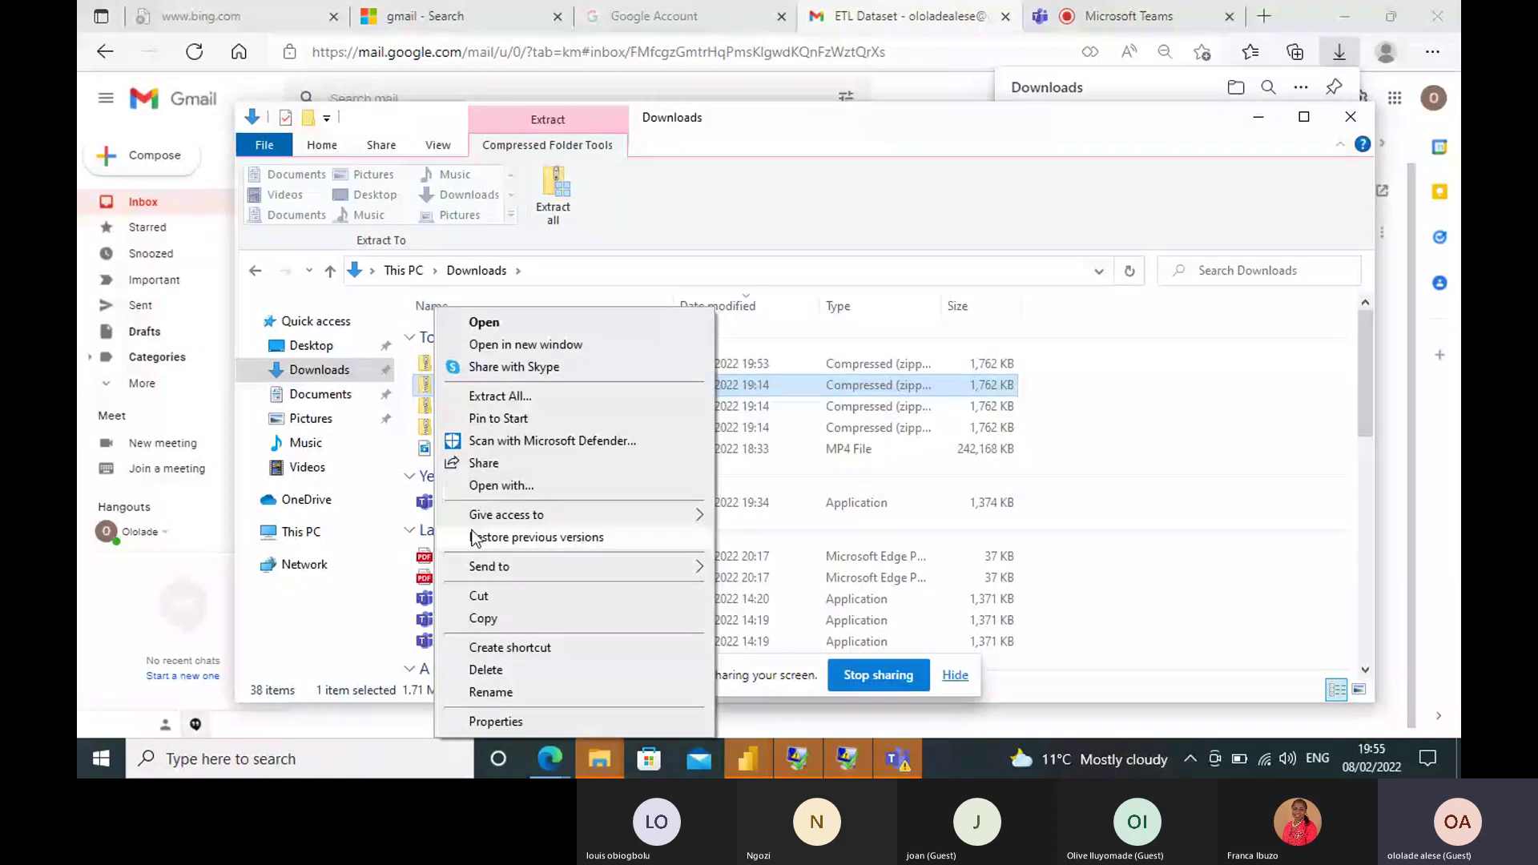
{"action": "left_click", "coordinate": [489, 671]}
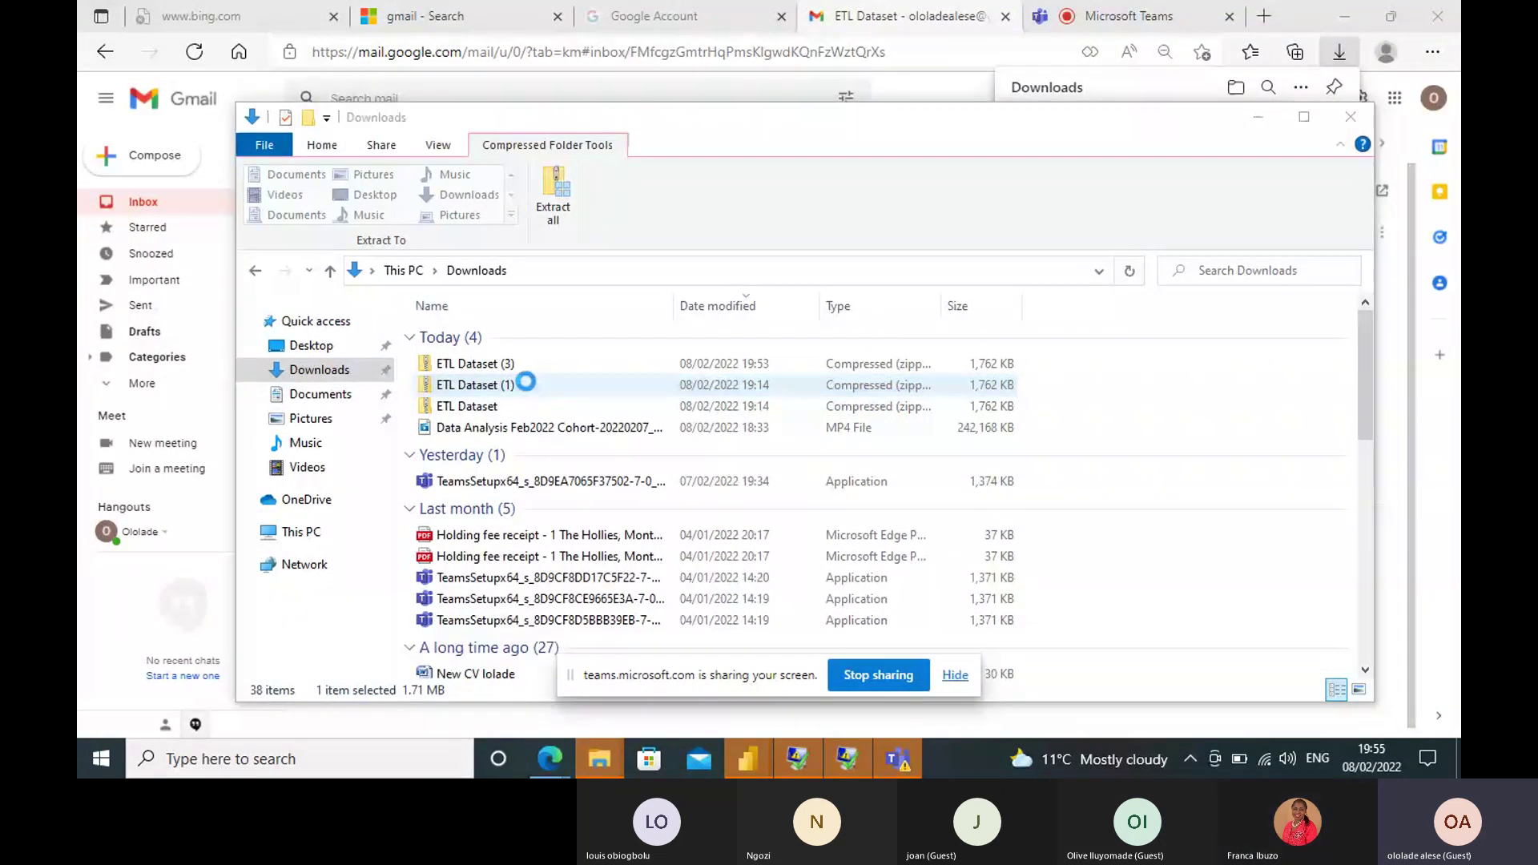
{"action": "left_click", "coordinate": [511, 388]}
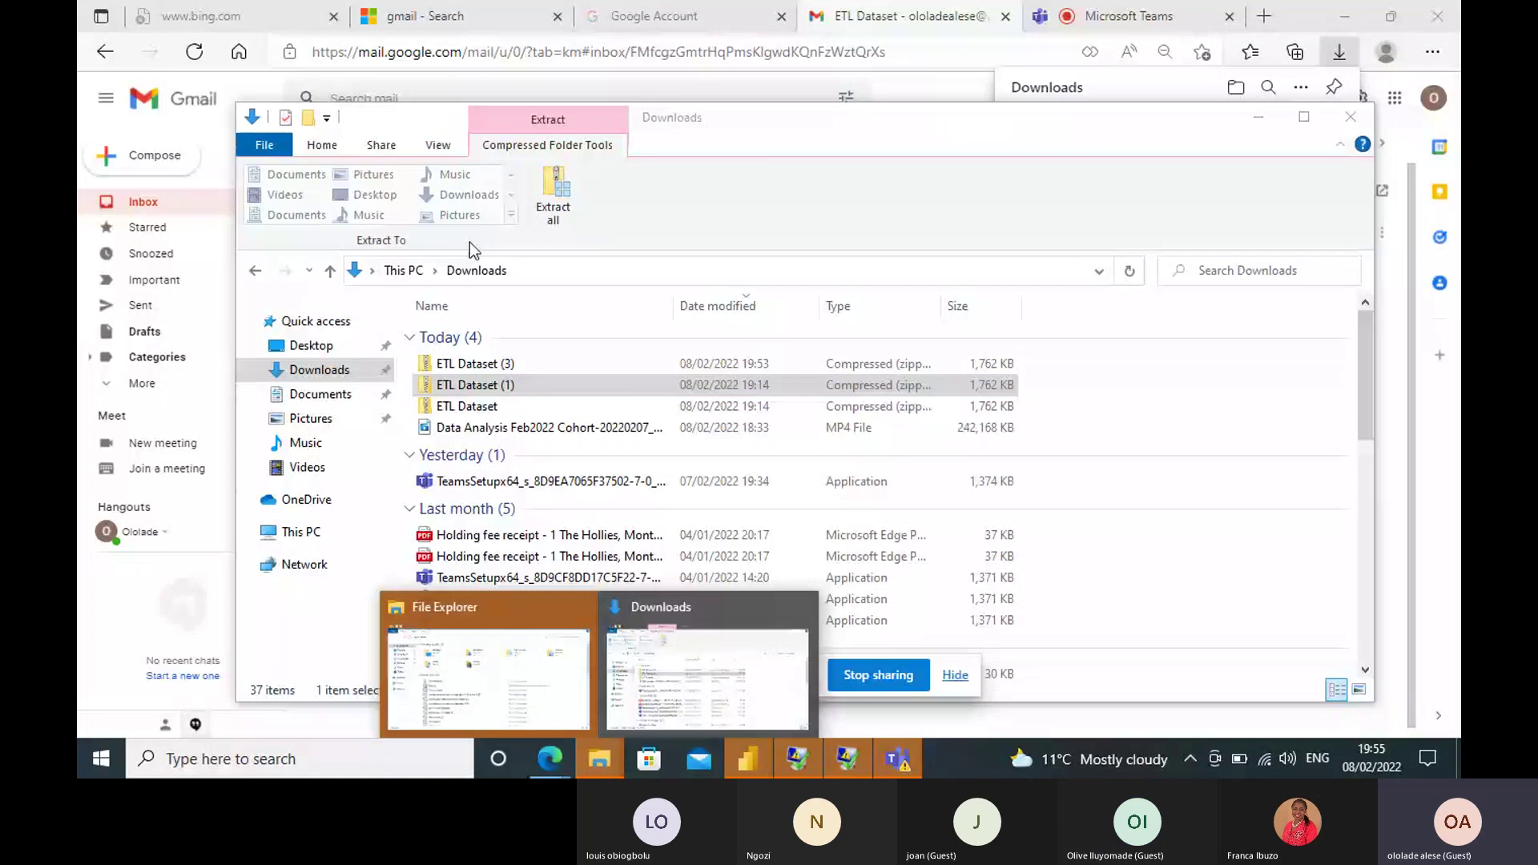
{"action": "left_click", "coordinate": [491, 387]}
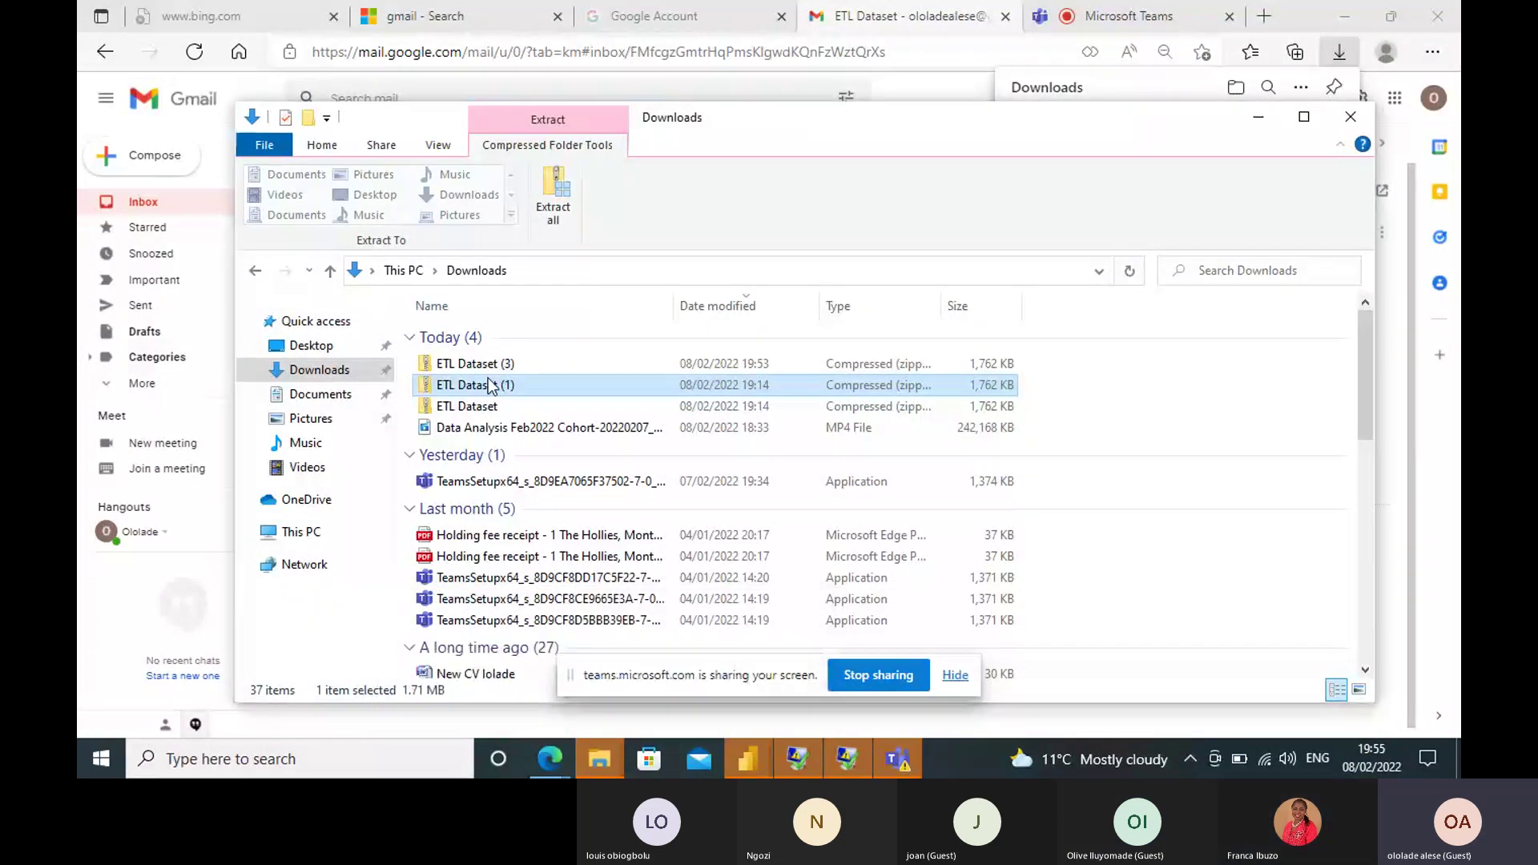
{"action": "right_click", "coordinate": [491, 385]}
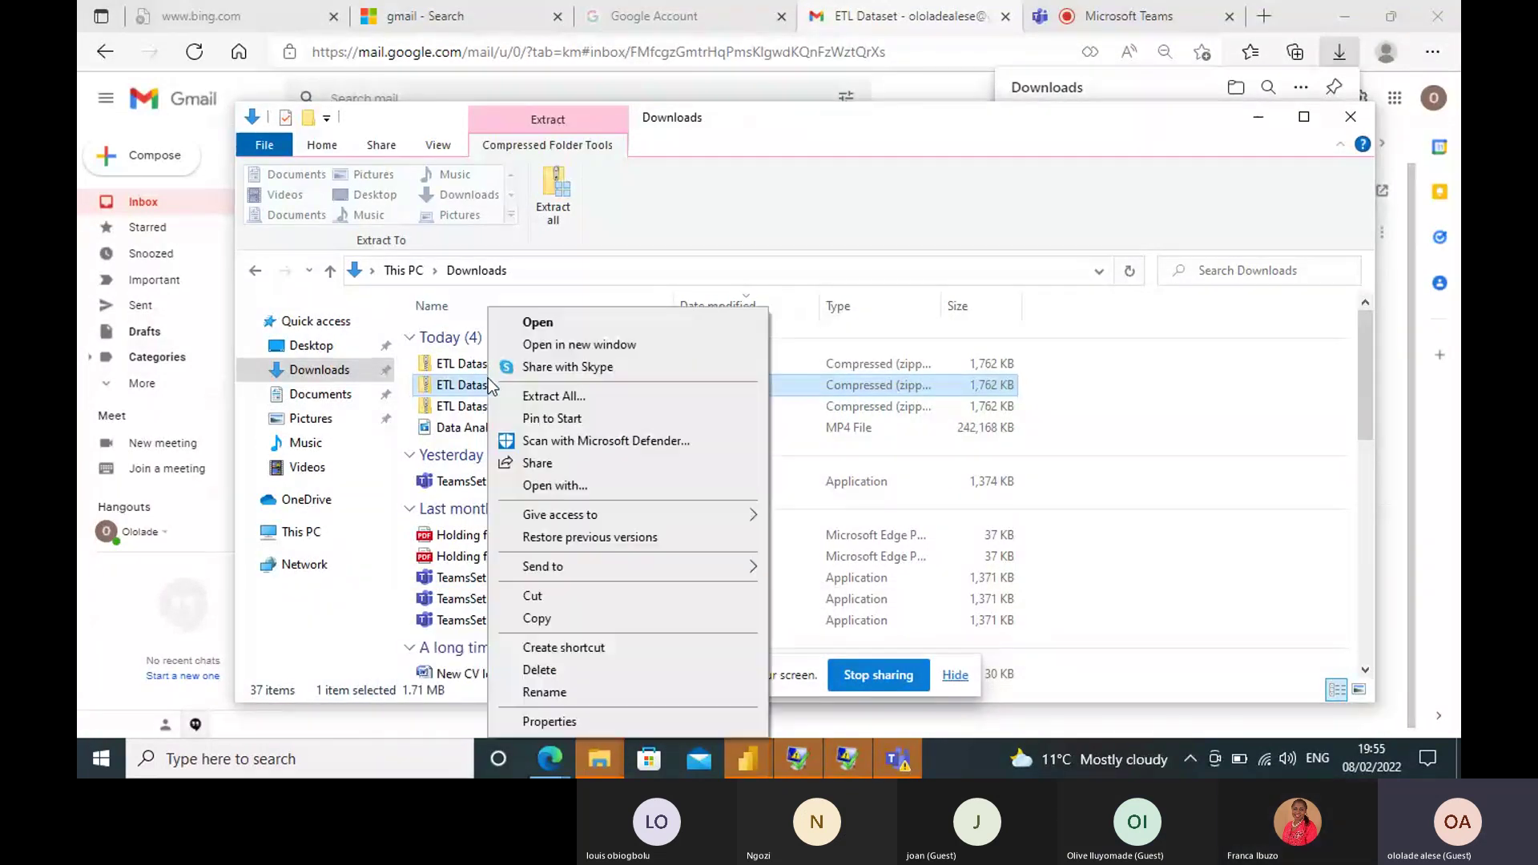
{"action": "left_click", "coordinate": [569, 671]}
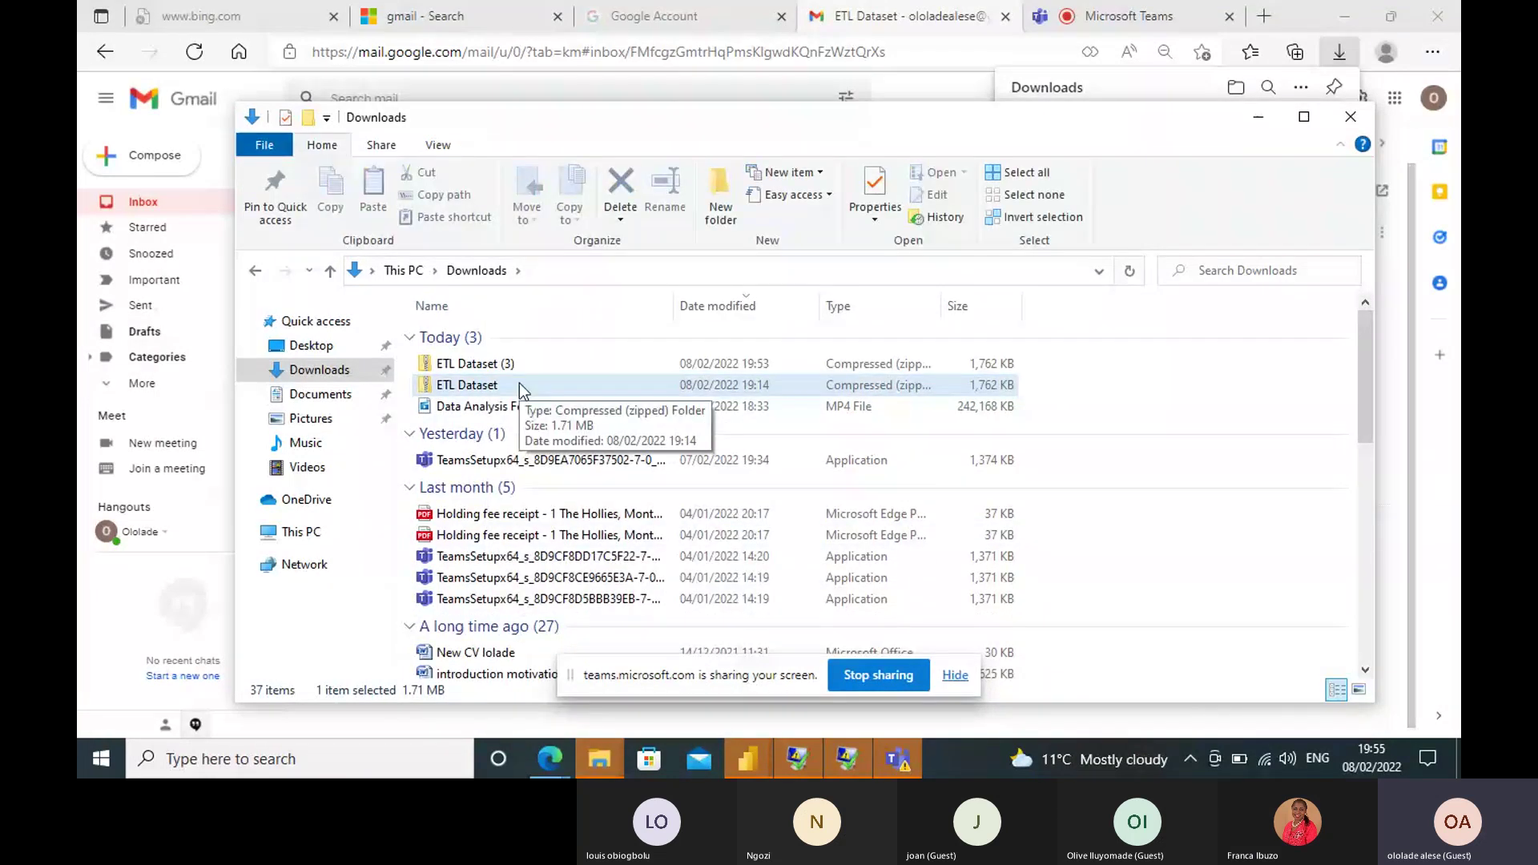
{"action": "left_click", "coordinate": [519, 383]}
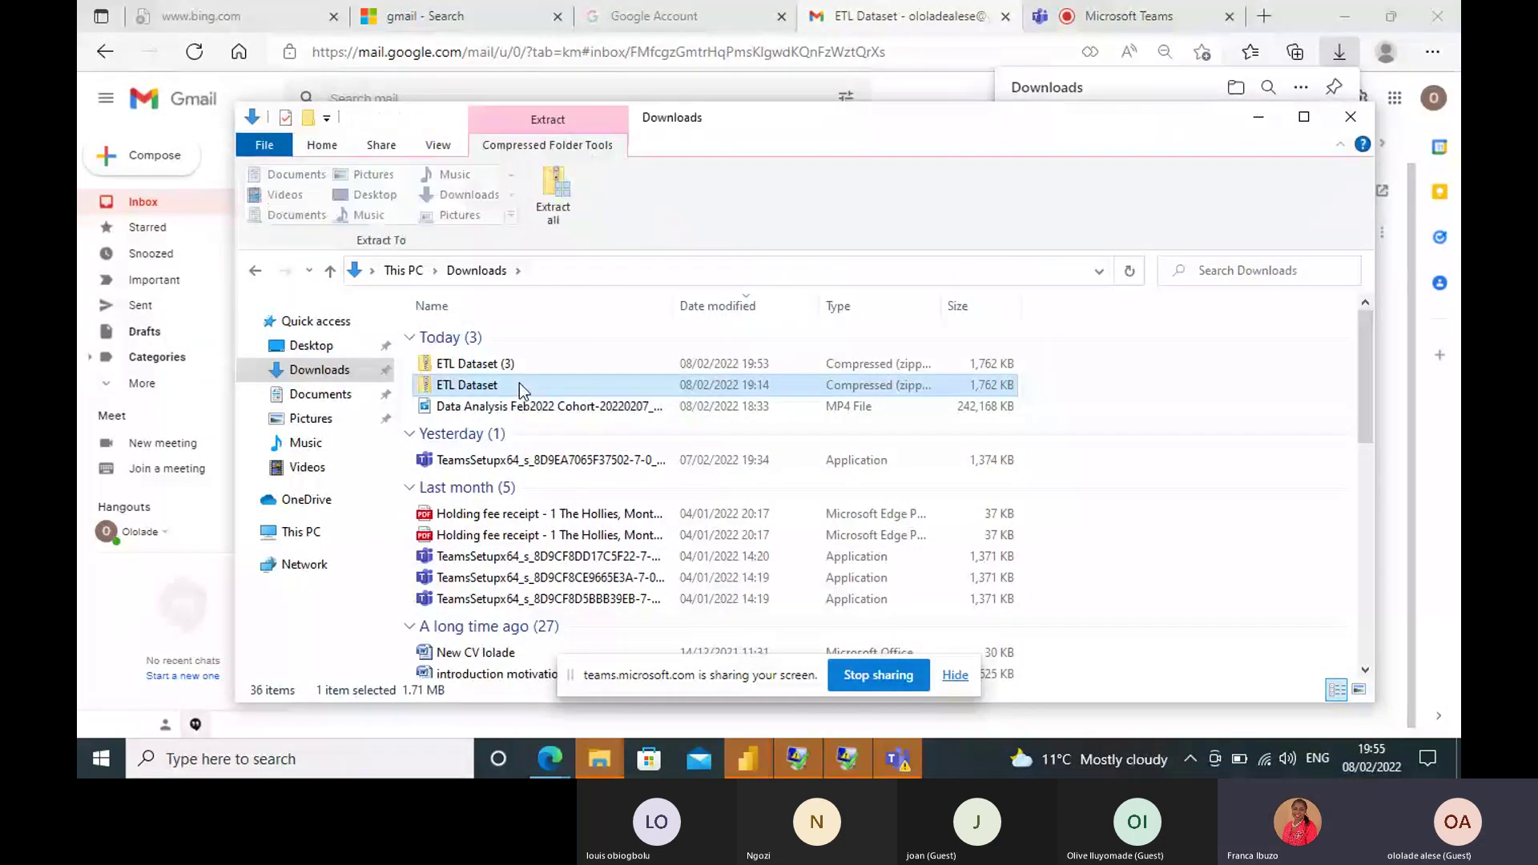
{"action": "right_click", "coordinate": [519, 383]}
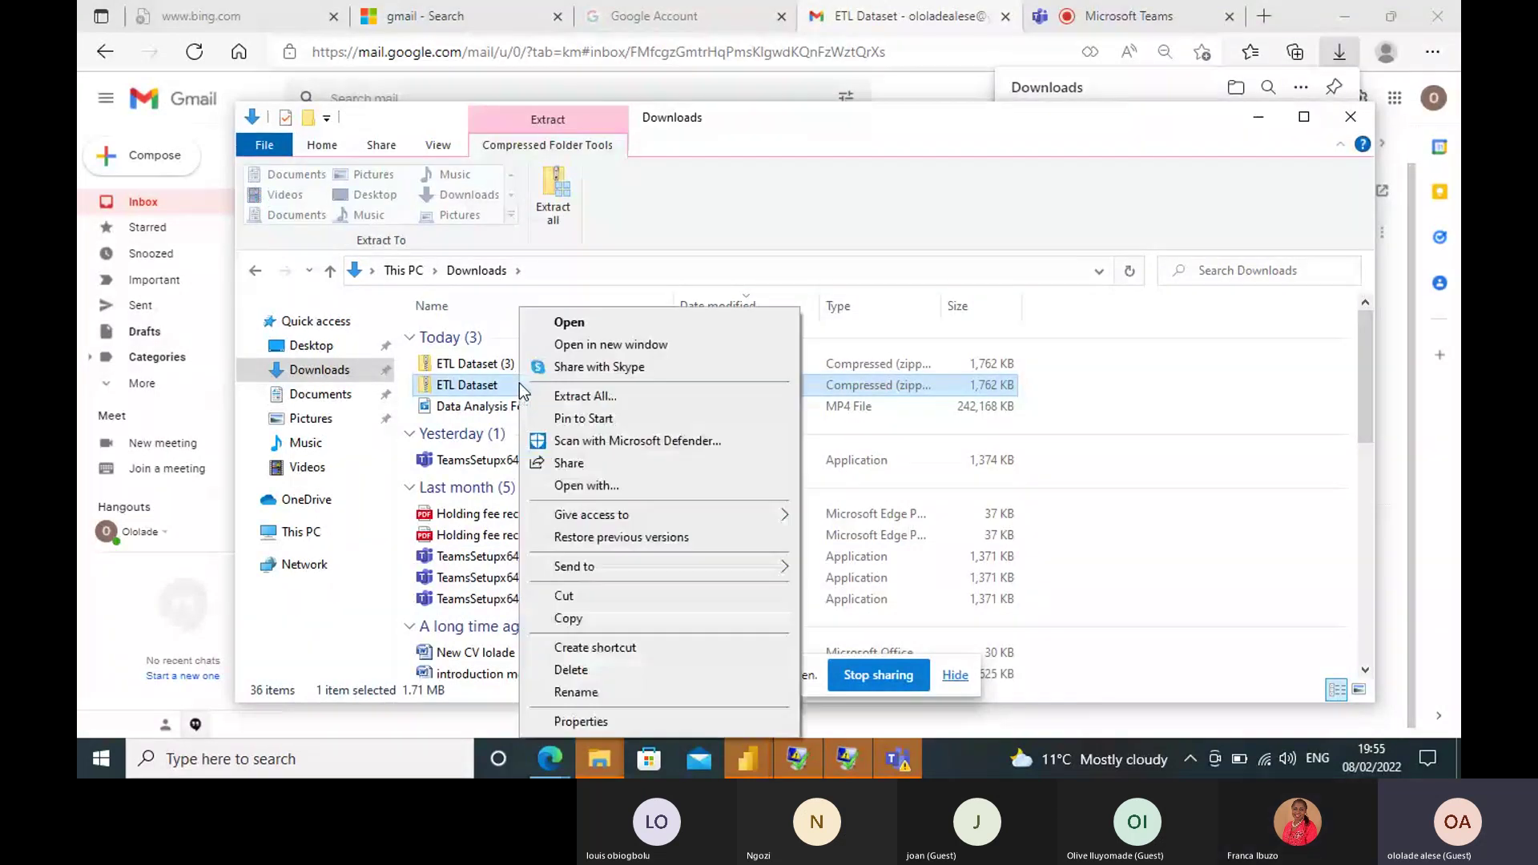
{"action": "left_click", "coordinate": [572, 670]}
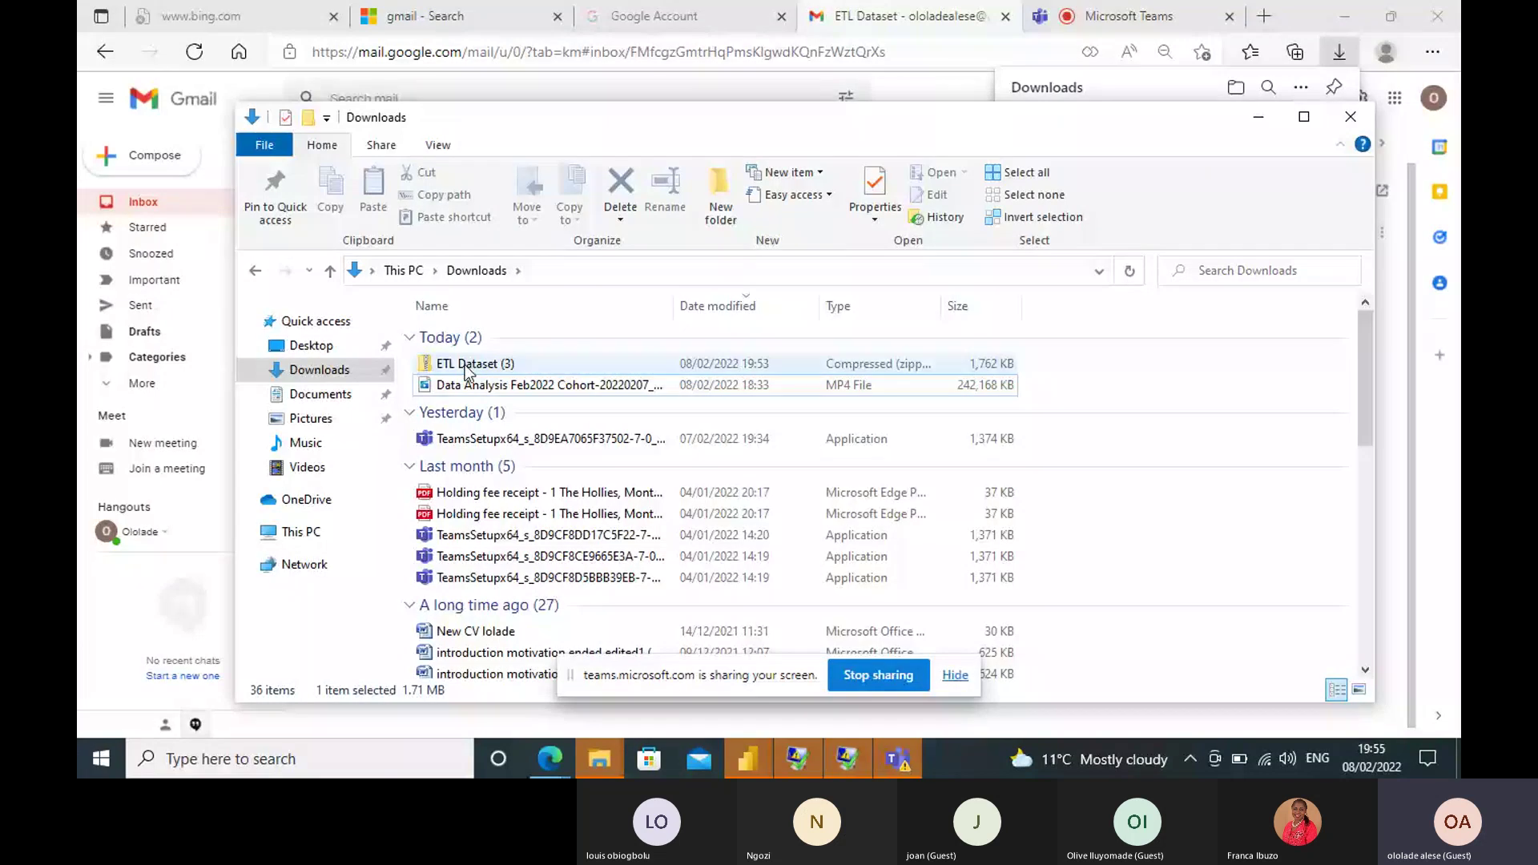
Leave the ETL Dataset (3) archive as it is and close the Downloads folder window.
{"action": "right_click", "coordinate": [467, 367]}
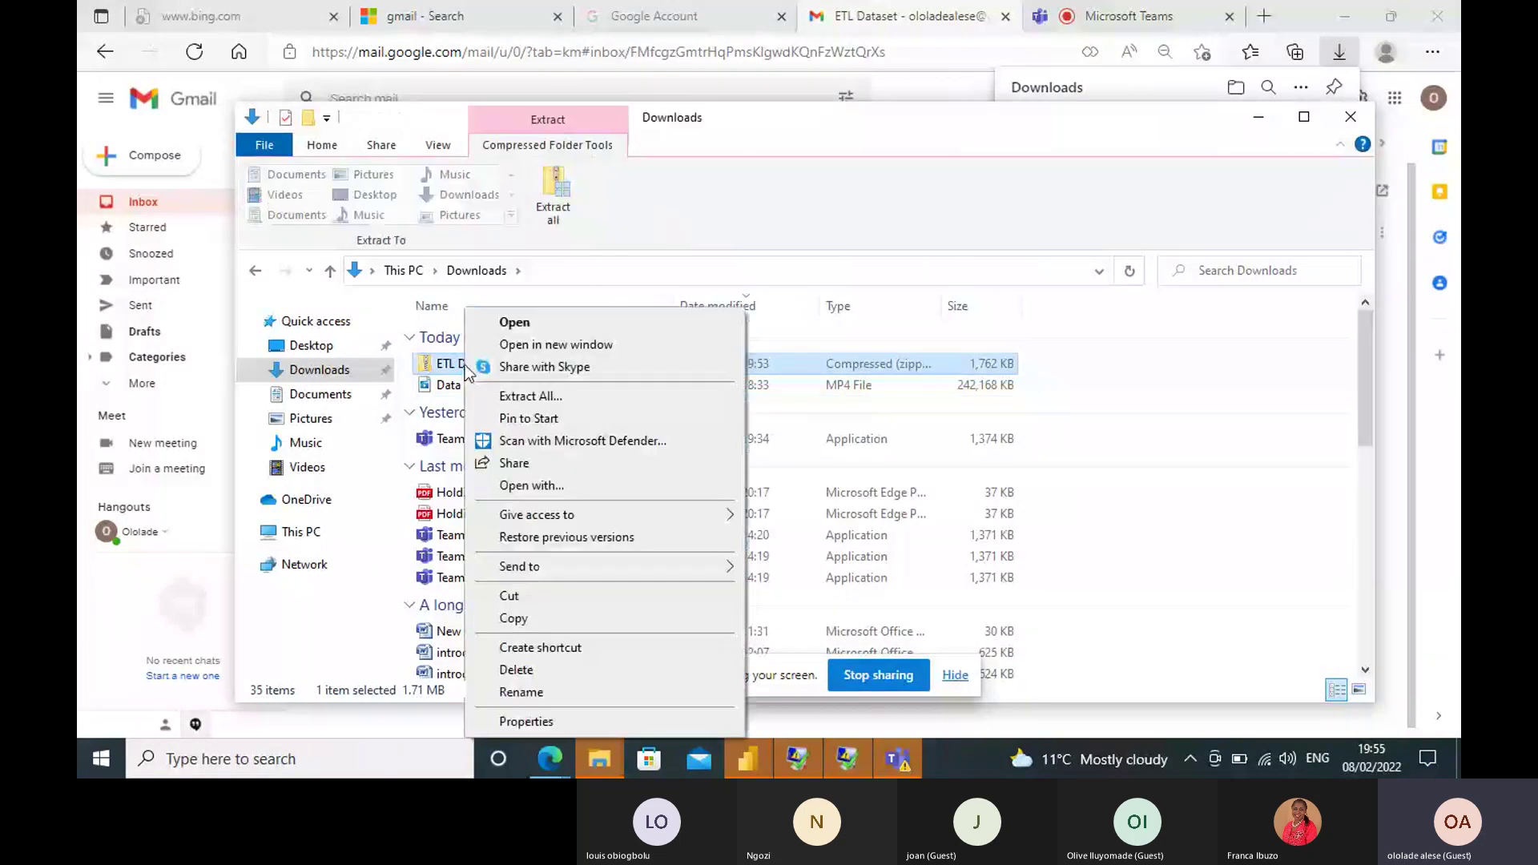
{"action": "right_click", "coordinate": [551, 121]}
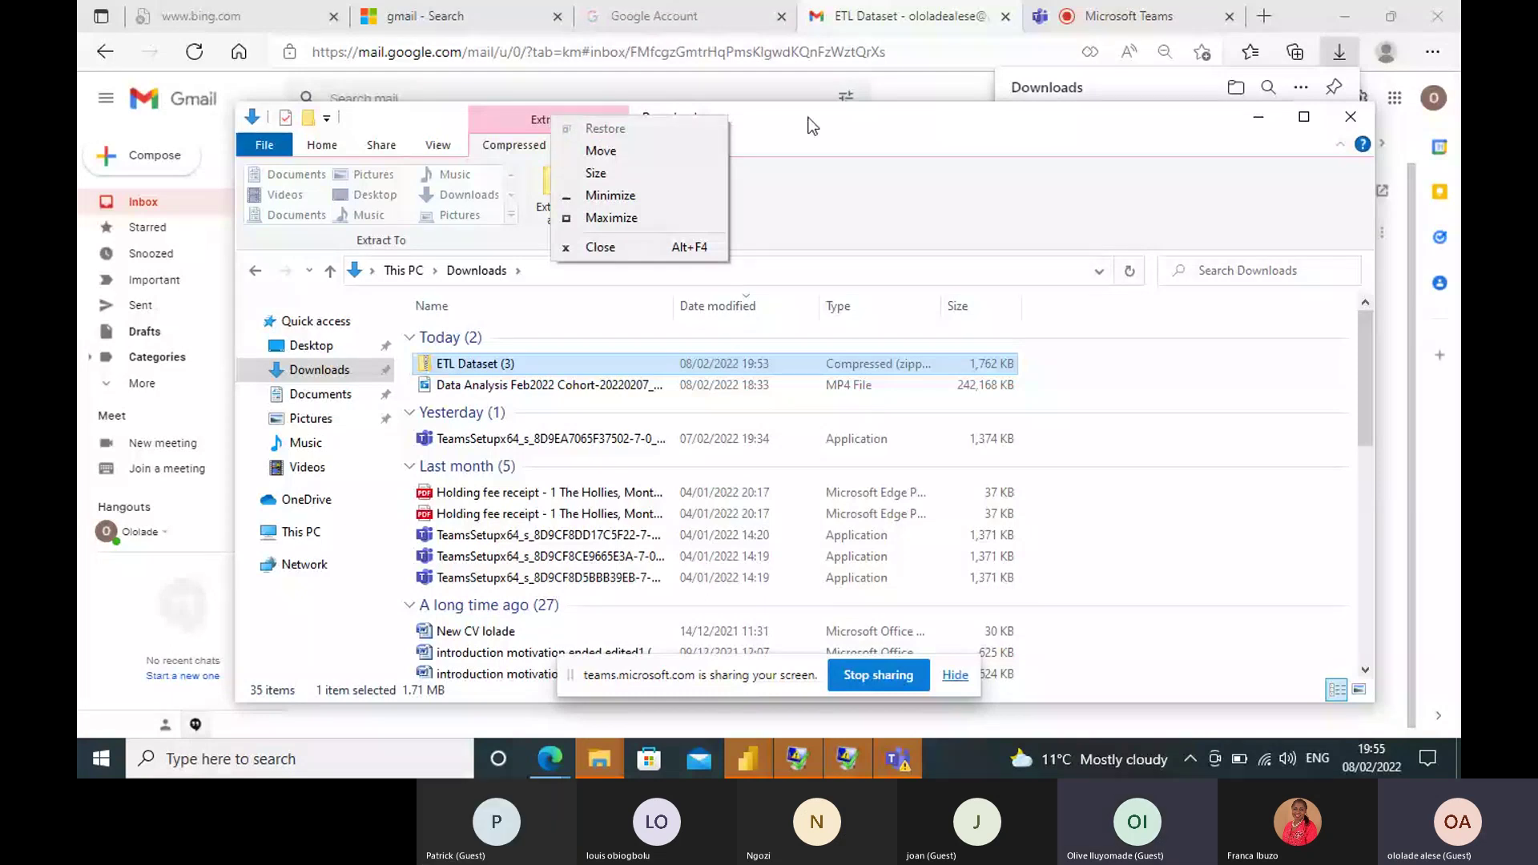
{"action": "left_click", "coordinate": [619, 249]}
{"action": "left_click", "coordinate": [603, 247]}
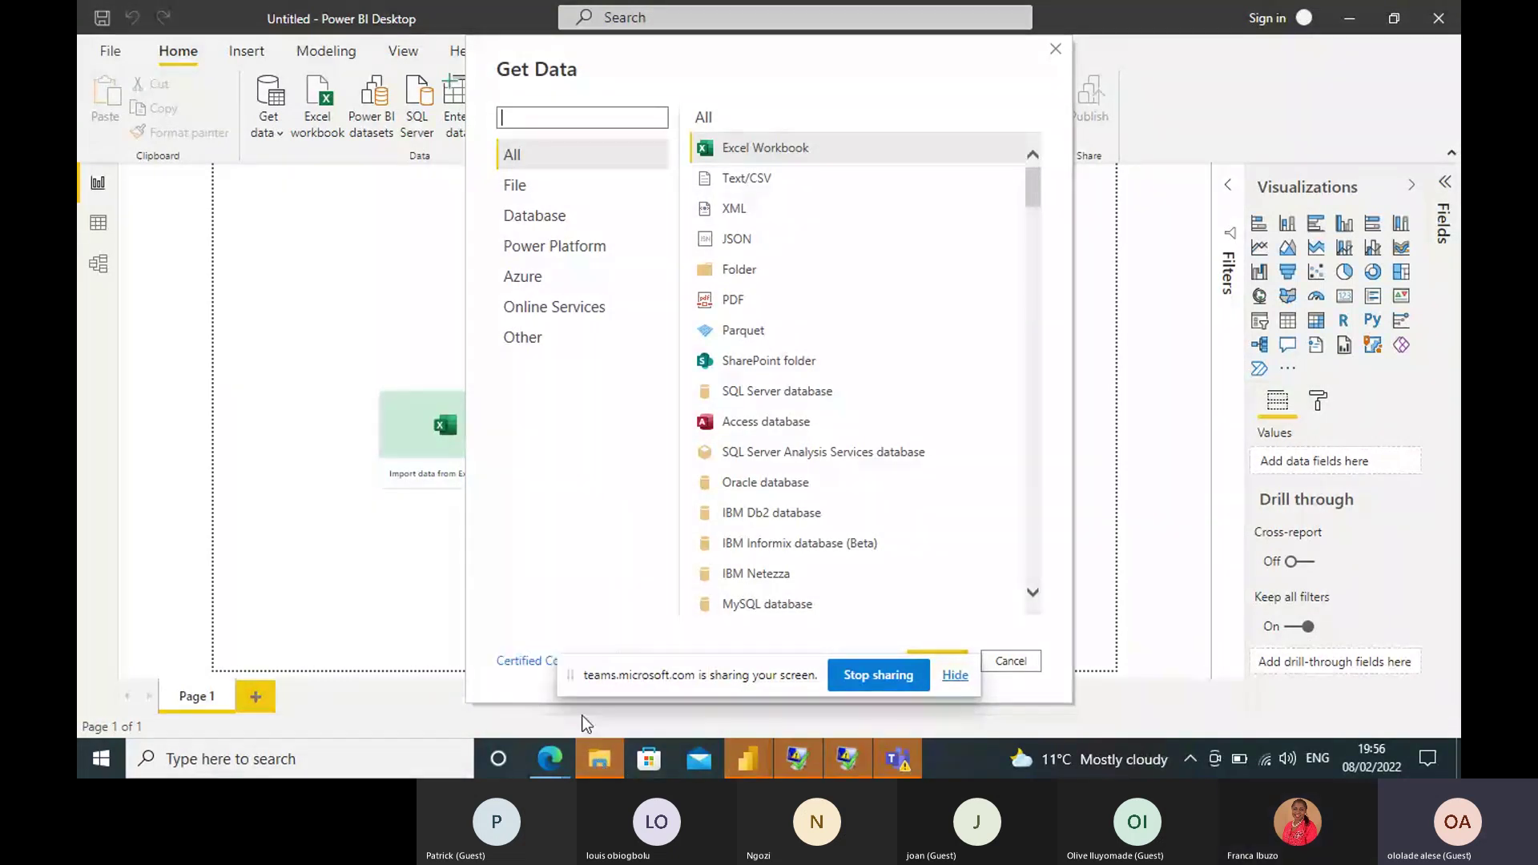
Look at the ETL Dataset e-mail in the browser again and minimize the browser to return to Power BI Desktop.
{"action": "mouse_move", "coordinate": [600, 759]}
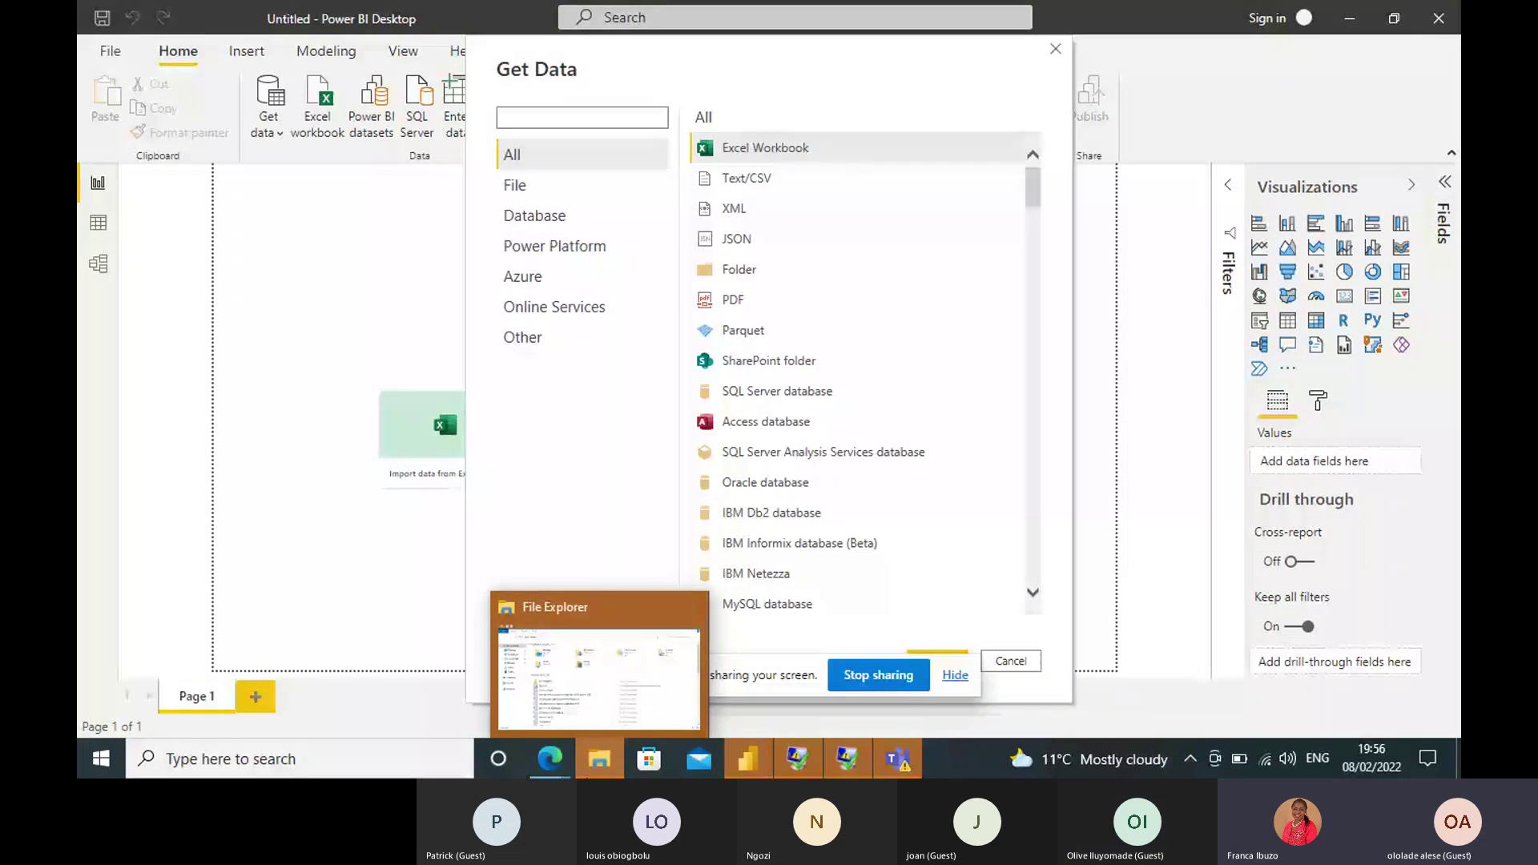
{"action": "mouse_move", "coordinate": [544, 763]}
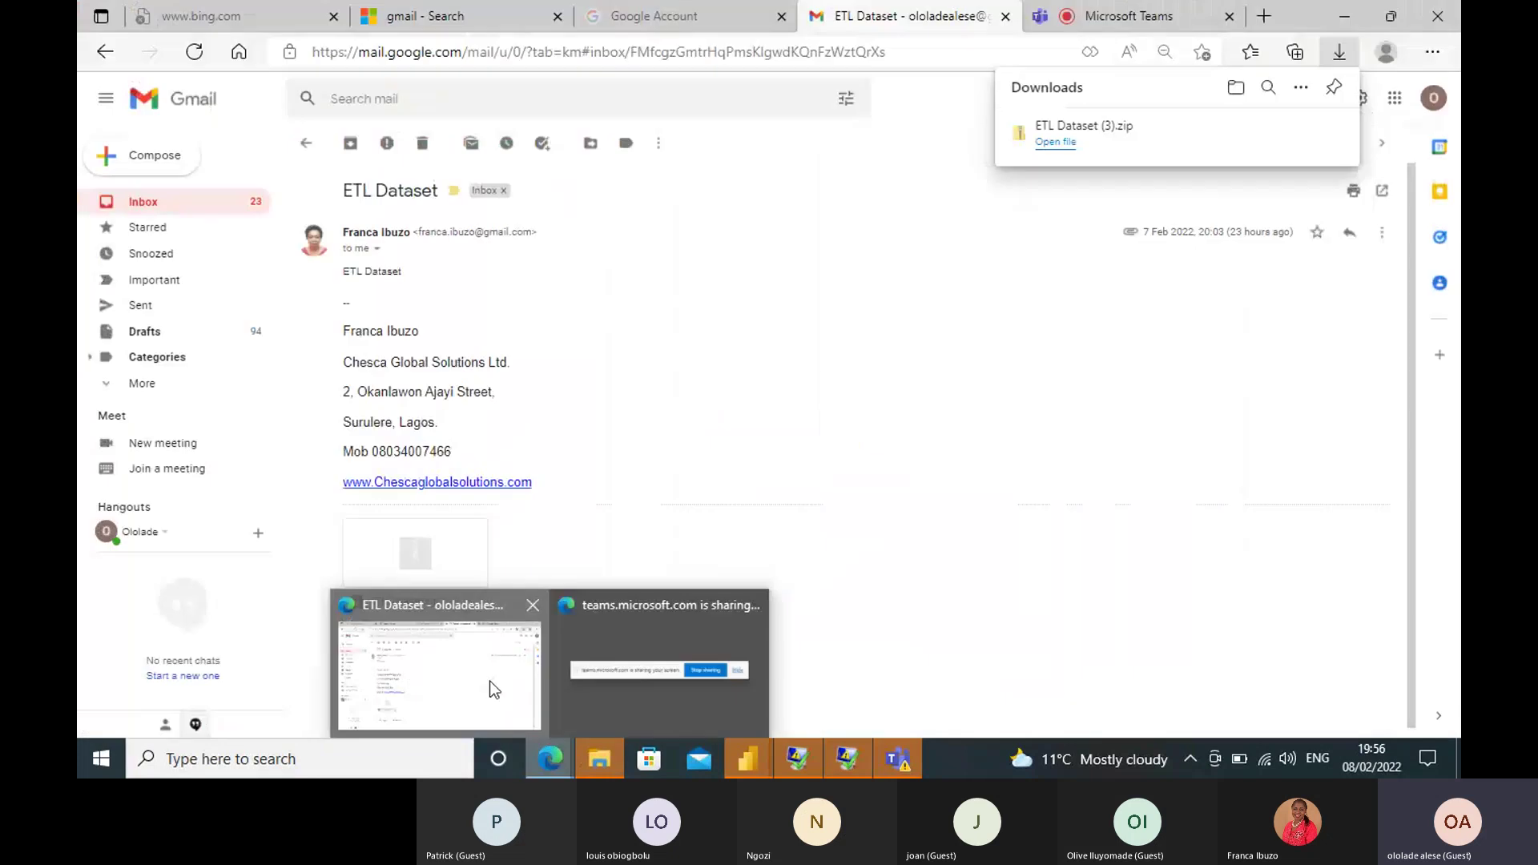
{"action": "left_click", "coordinate": [488, 681]}
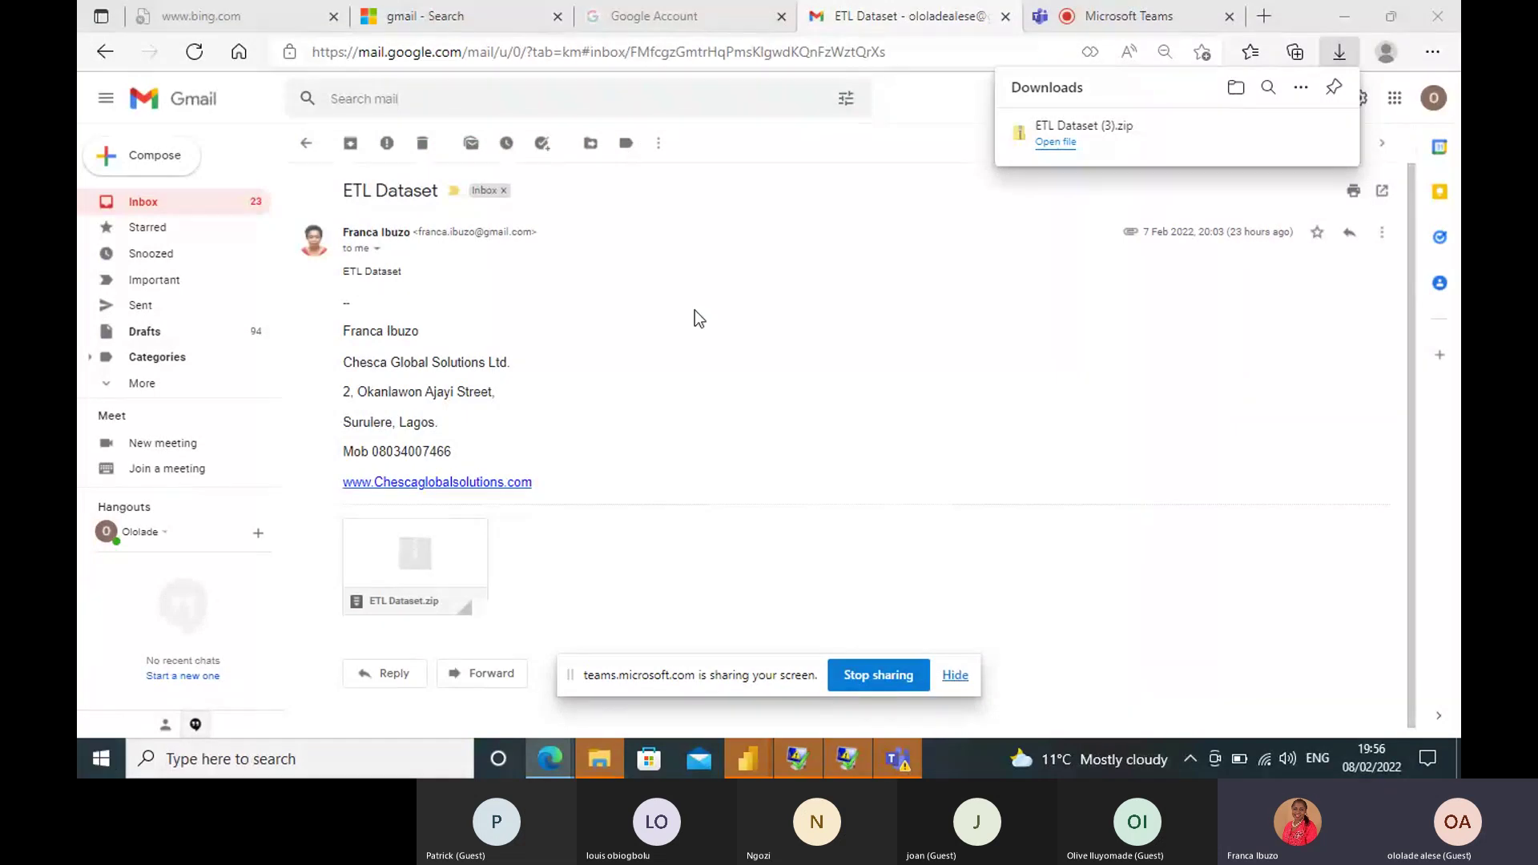
{"action": "left_click", "coordinate": [1359, 24]}
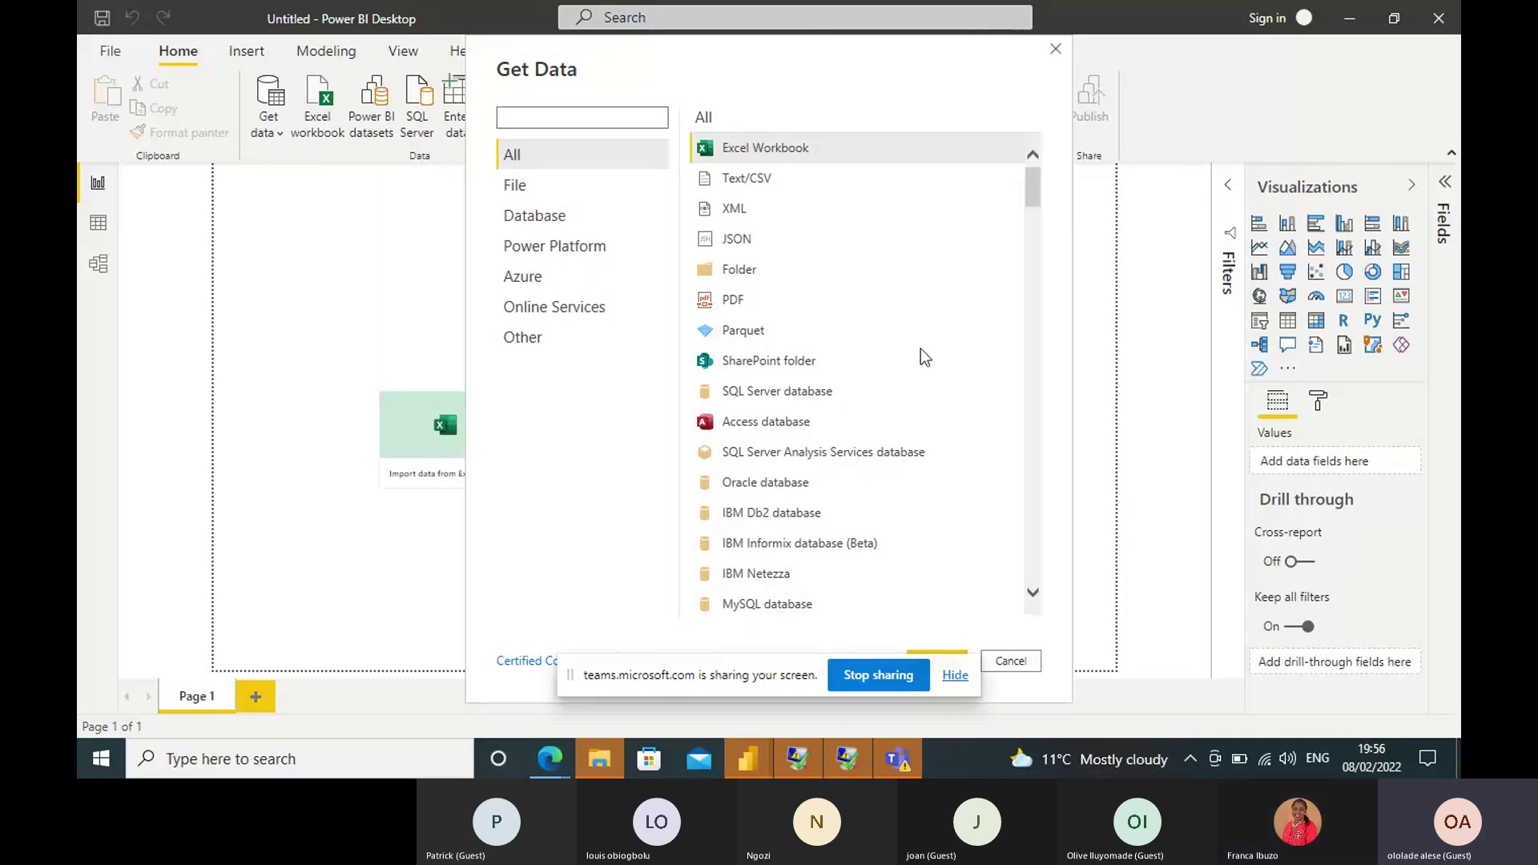
Hide the screen-sharing notice and cancel the Get Data dialog.
{"action": "left_click", "coordinate": [955, 677]}
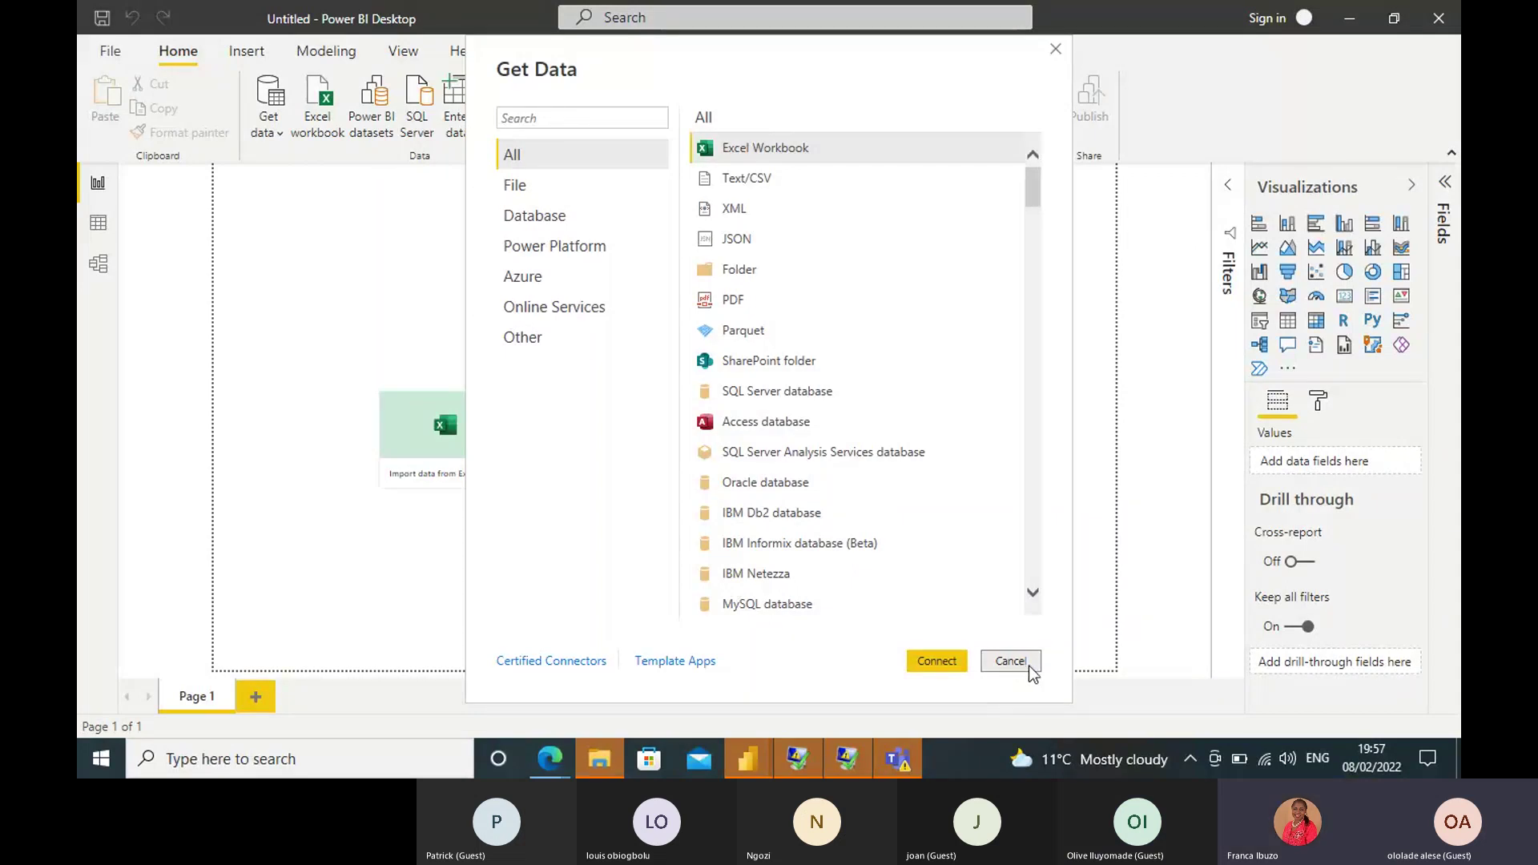
{"action": "left_click", "coordinate": [1031, 672]}
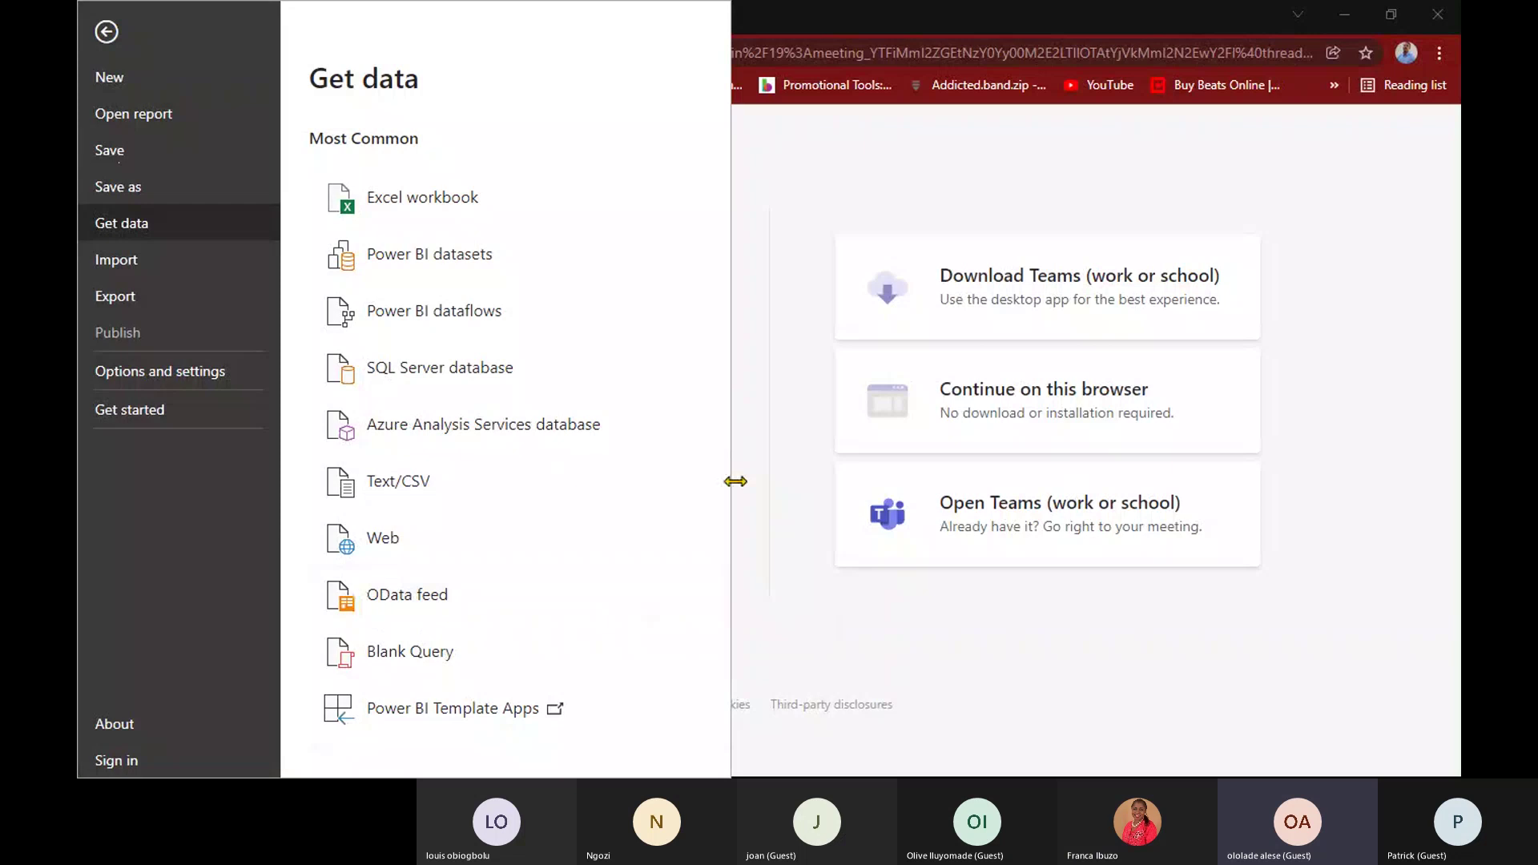
Minimize the browser and open Trim and Clean.csv from the 01-Trim, Clean and Case folder as a Text/CSV source in Power BI Desktop.
{"action": "left_click", "coordinate": [1346, 22]}
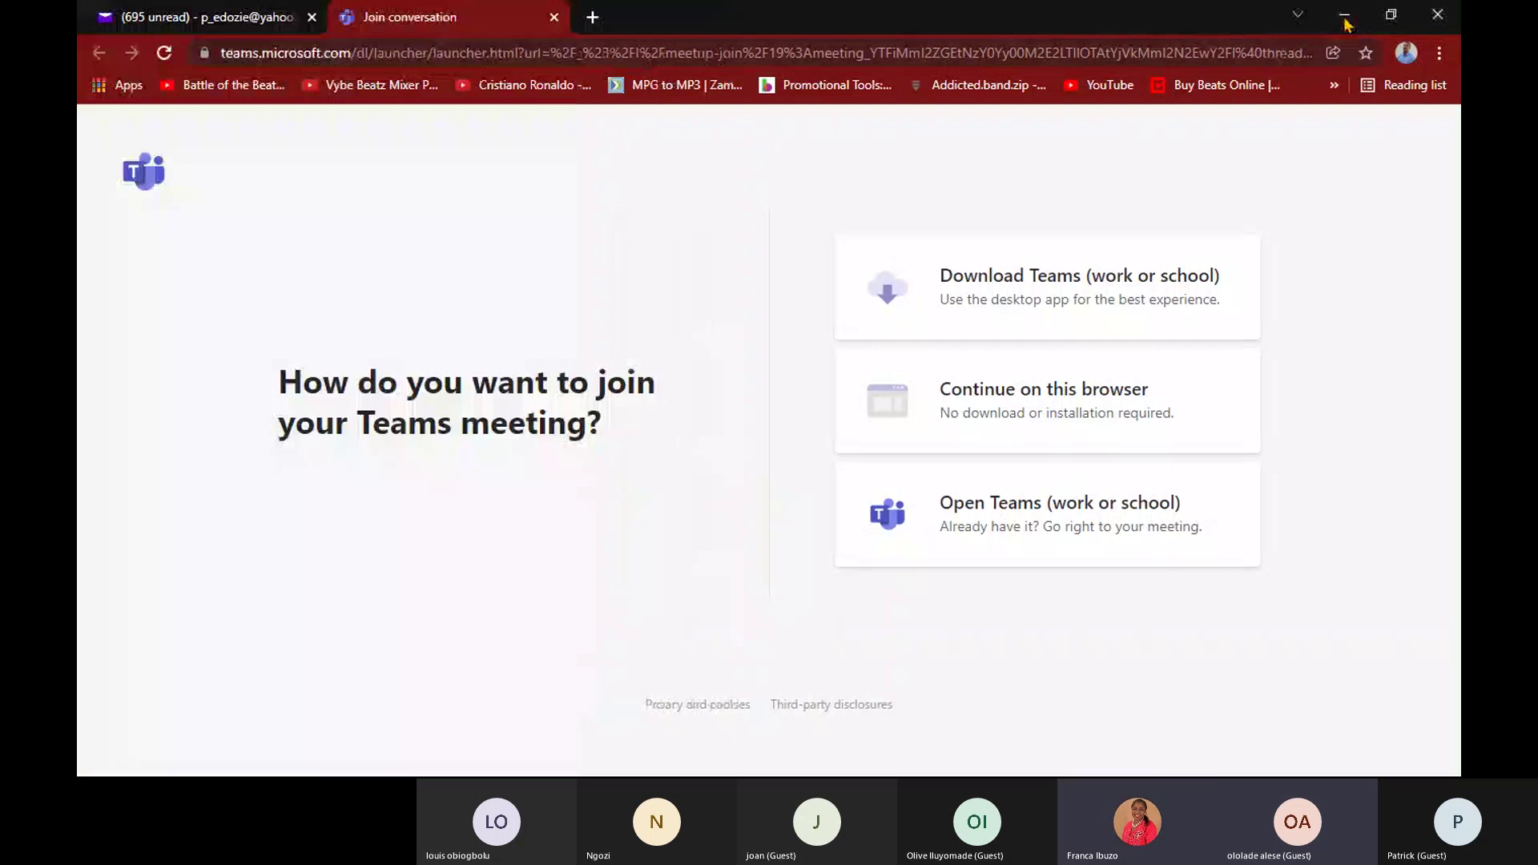
{"action": "left_click", "coordinate": [1346, 22]}
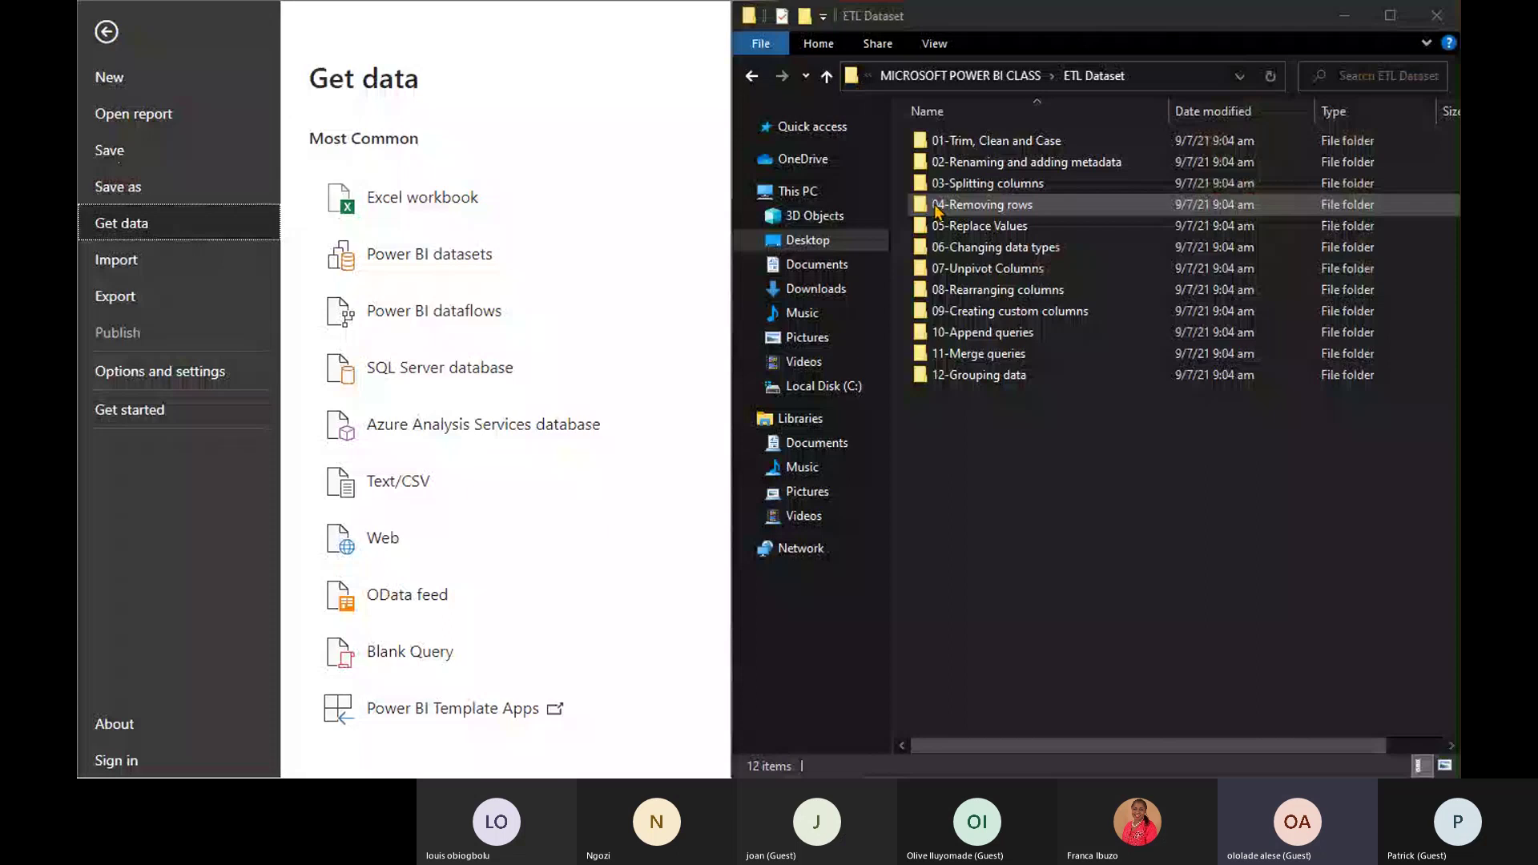
{"action": "key", "text": "alt+Tab"}
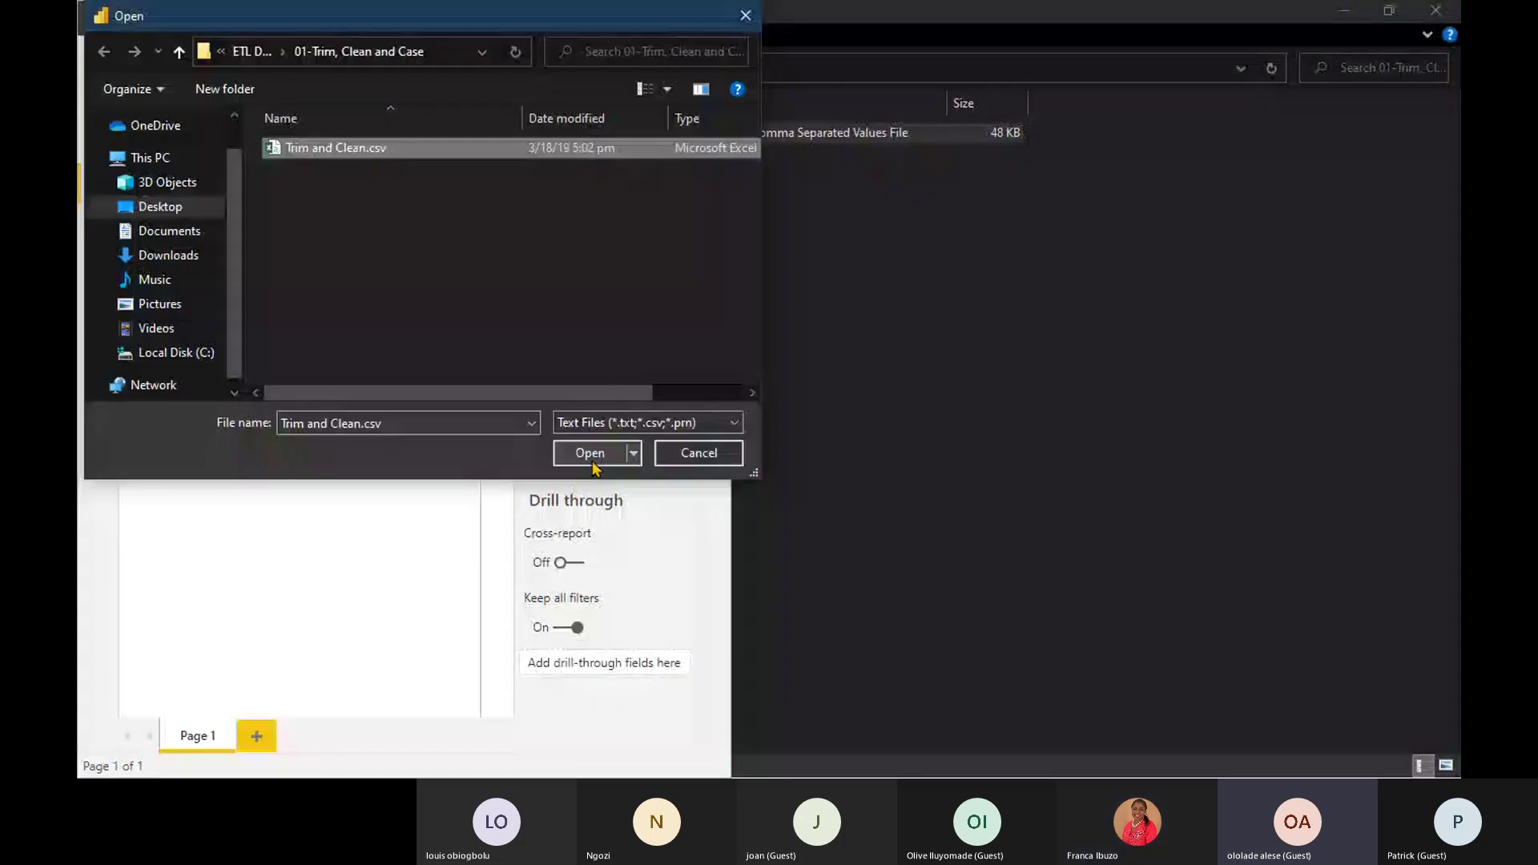
{"action": "left_click", "coordinate": [591, 453]}
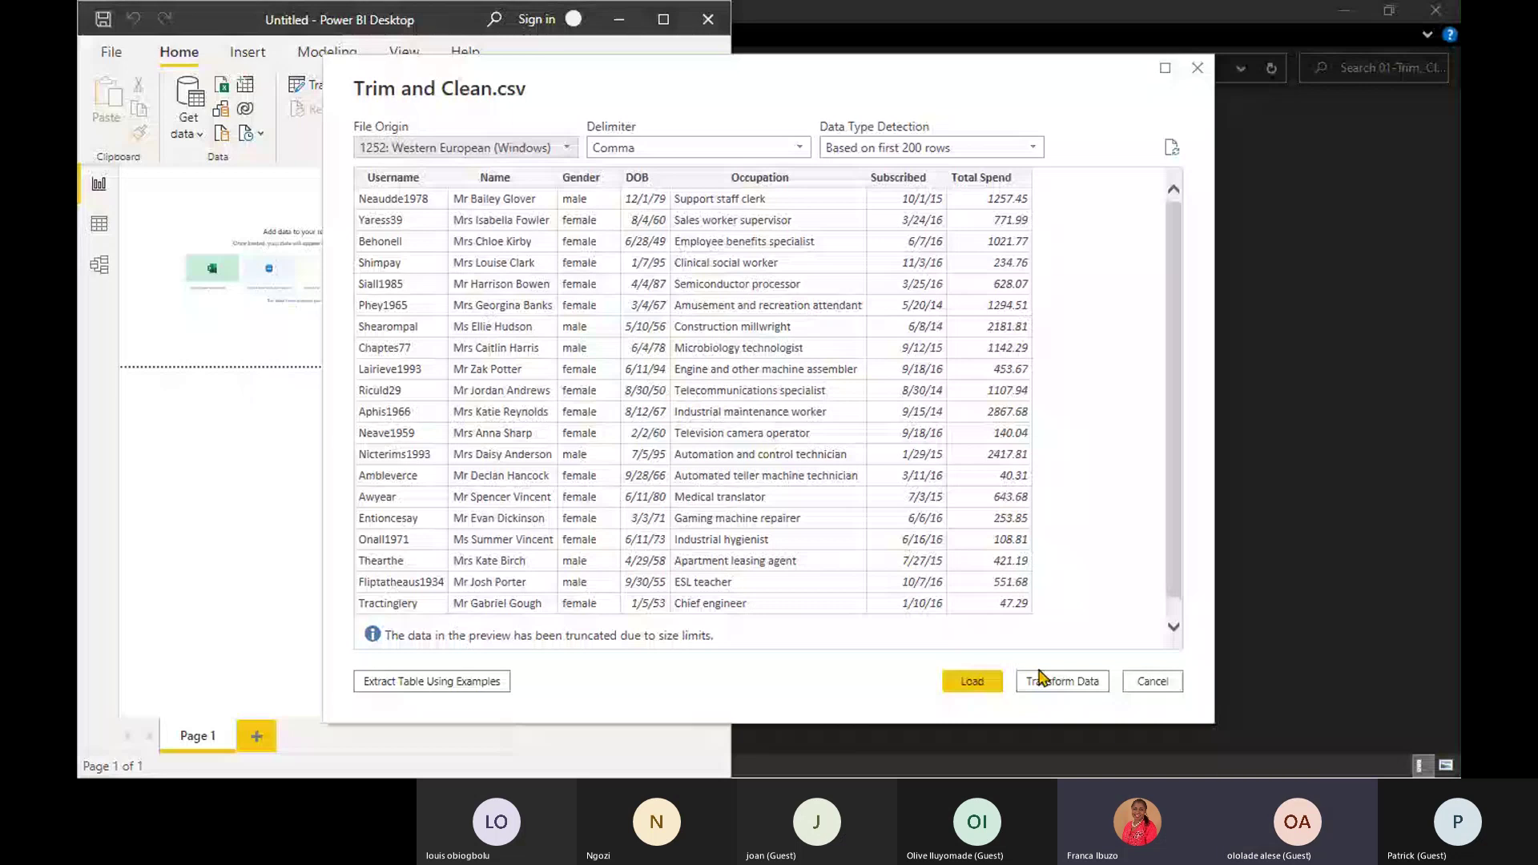
Switch to File Explorer and examine the file types in the 04-Removing rows folder of ETL Dataset, widening the Type column.
{"action": "left_click", "coordinate": [874, 737]}
{"action": "key", "text": "alt+Up"}
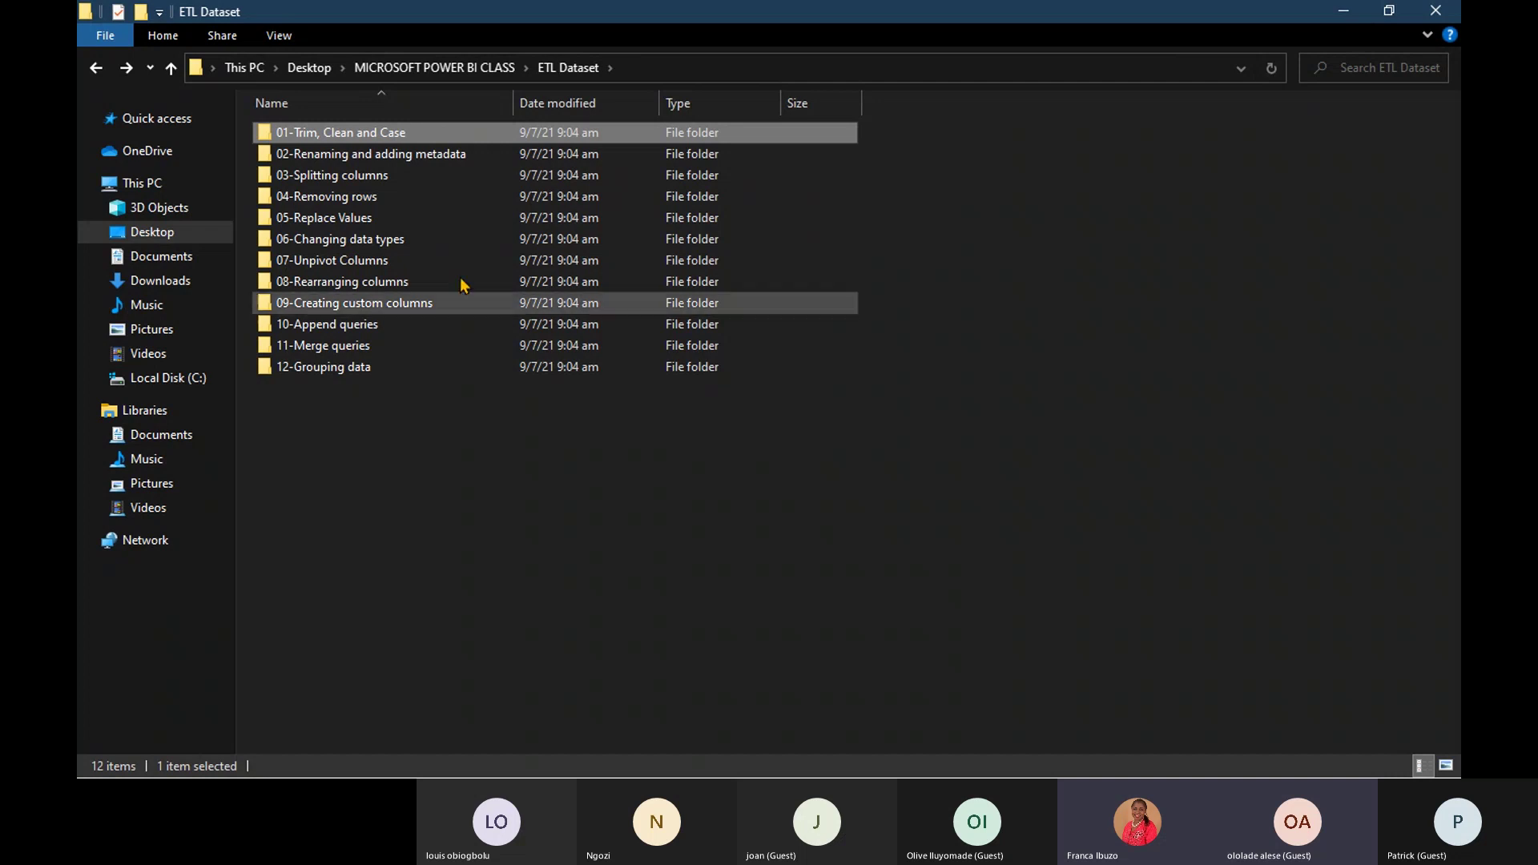
{"action": "double_click", "coordinate": [406, 198]}
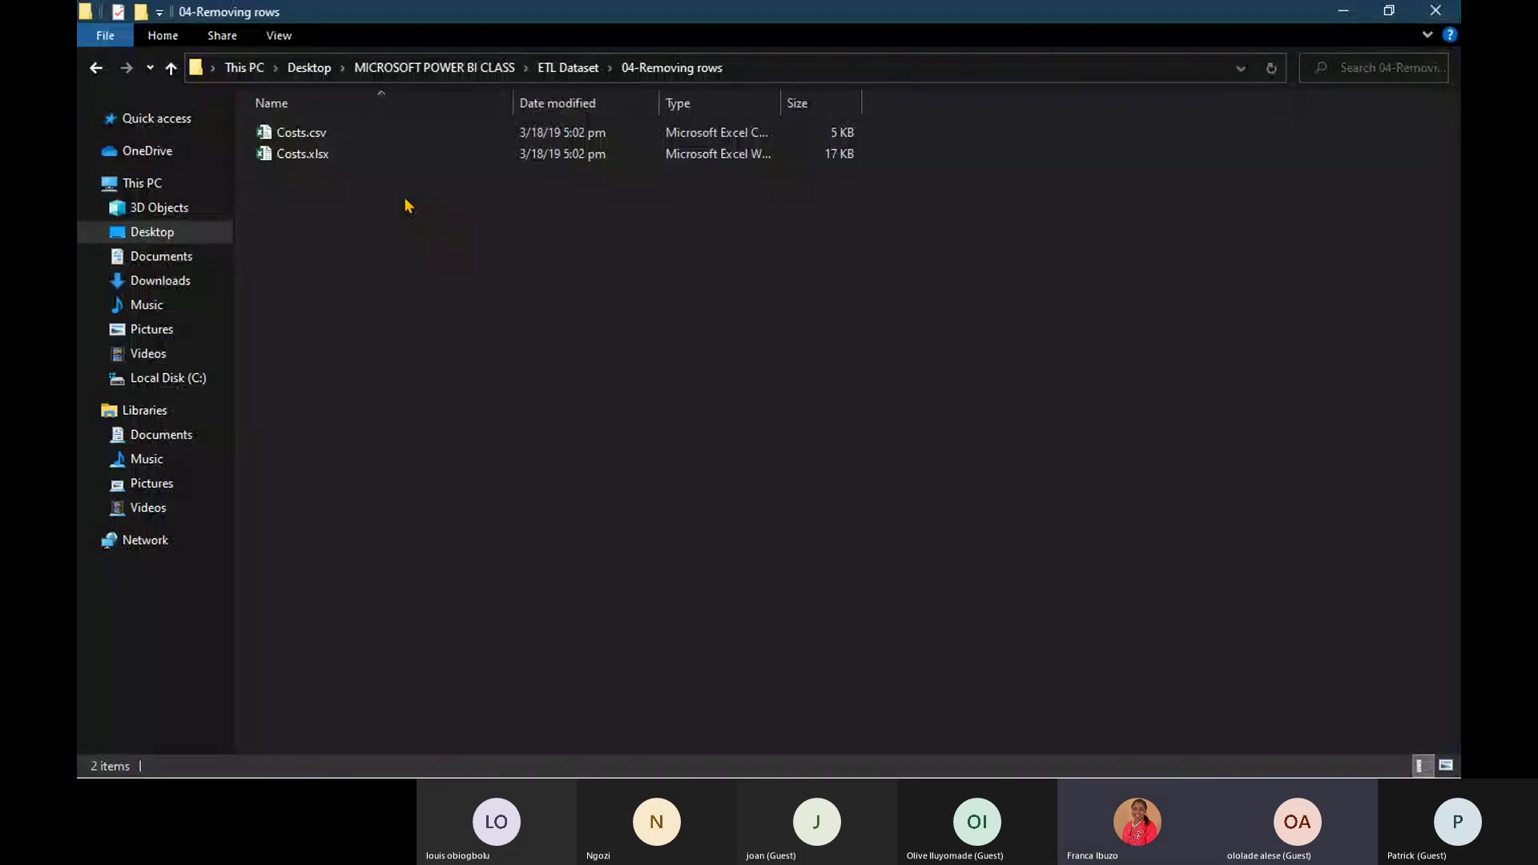
{"action": "left_click_drag", "start_coordinate": [779, 101], "coordinate": [952, 121]}
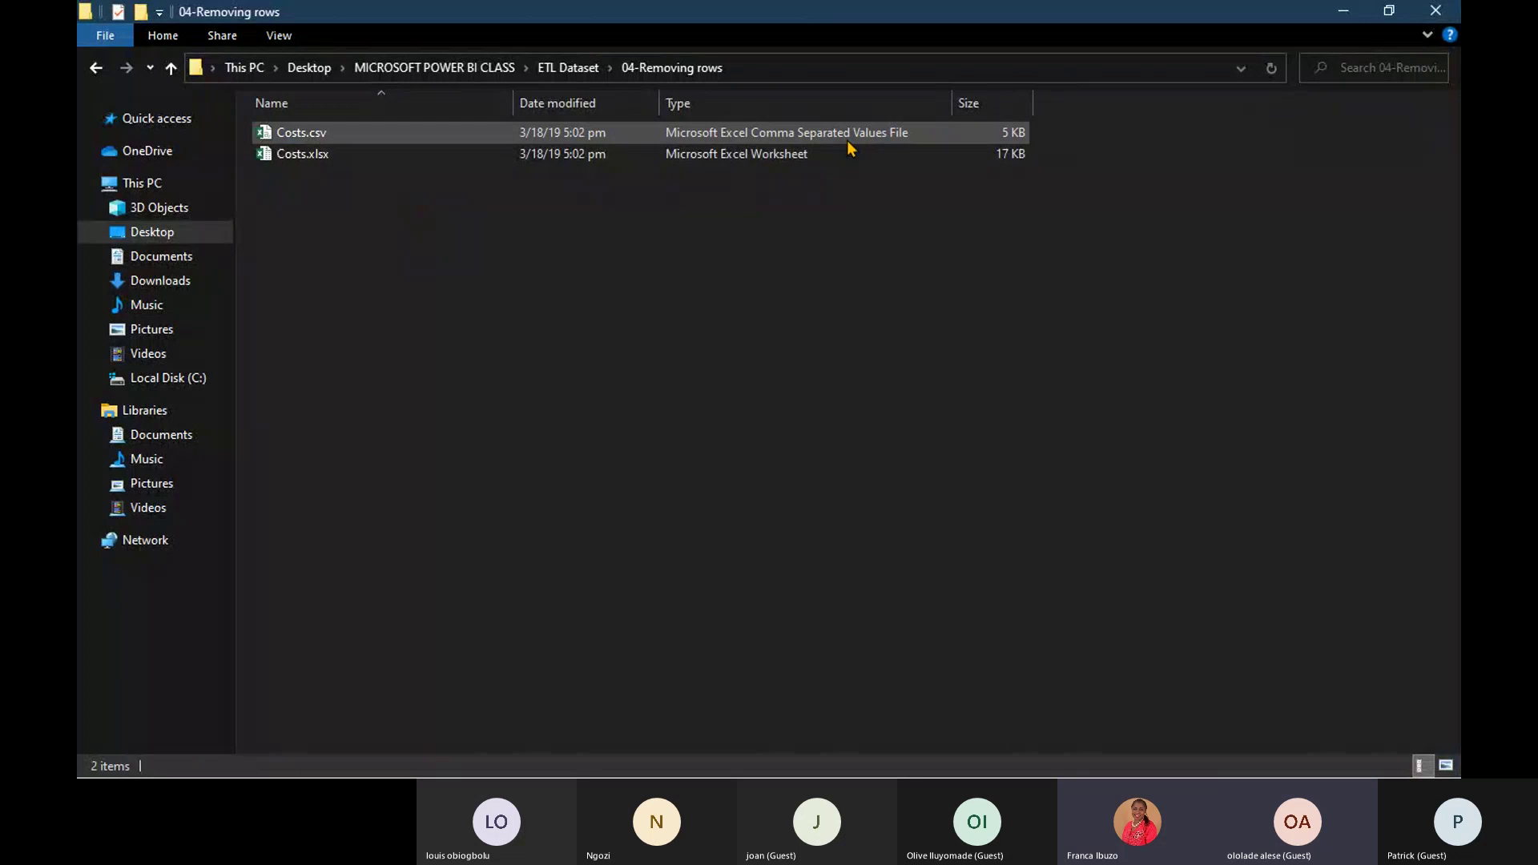
Return to Power BI Desktop and cancel the Trim and Clean.csv import.
{"action": "key", "text": "alt+Tab"}
{"action": "key", "text": "alt+Tab"}
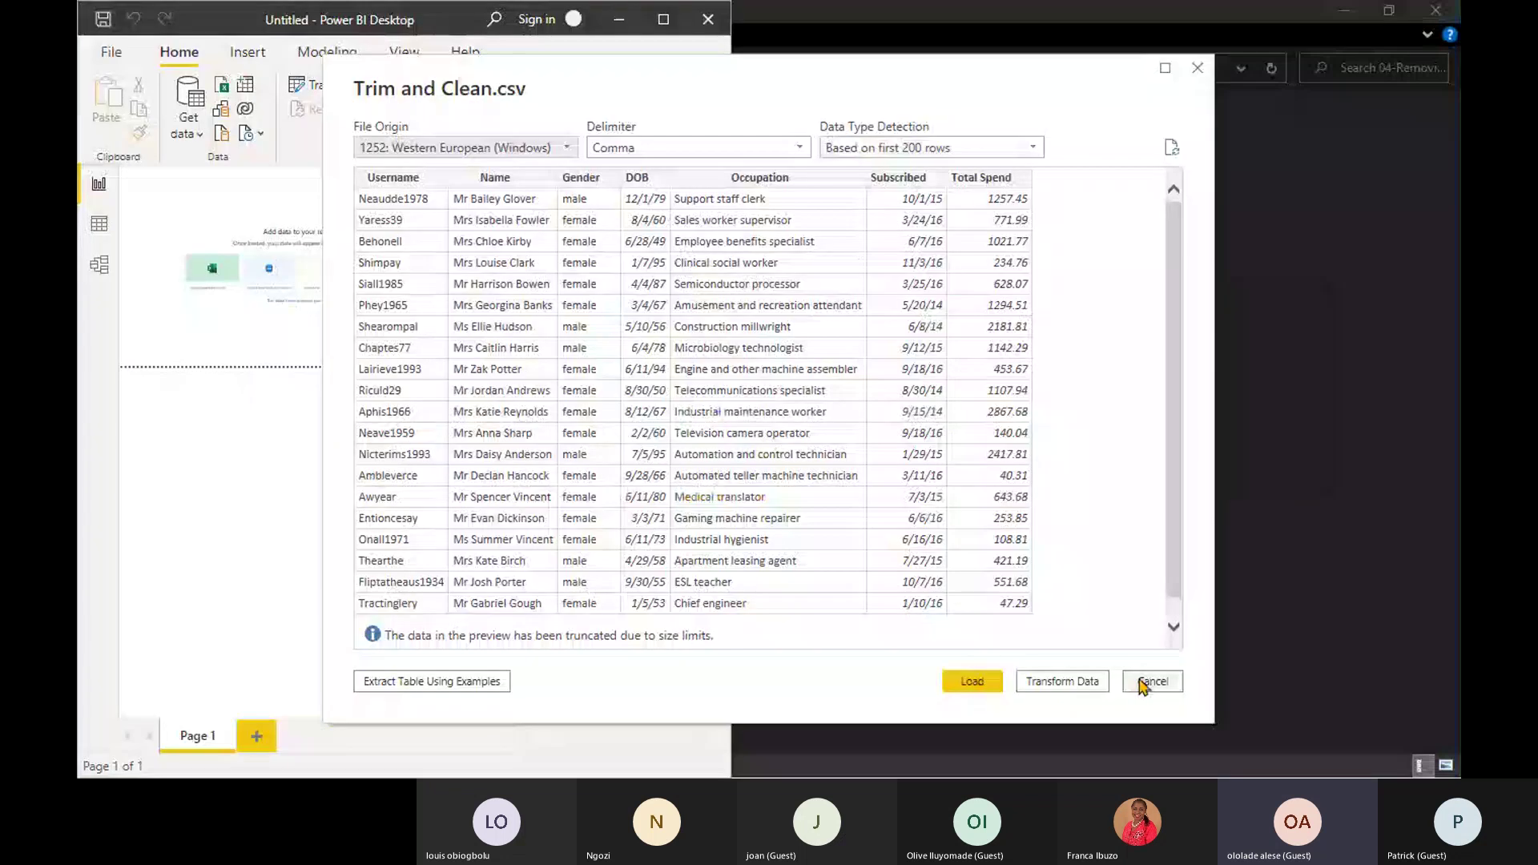
{"action": "left_click", "coordinate": [1145, 683]}
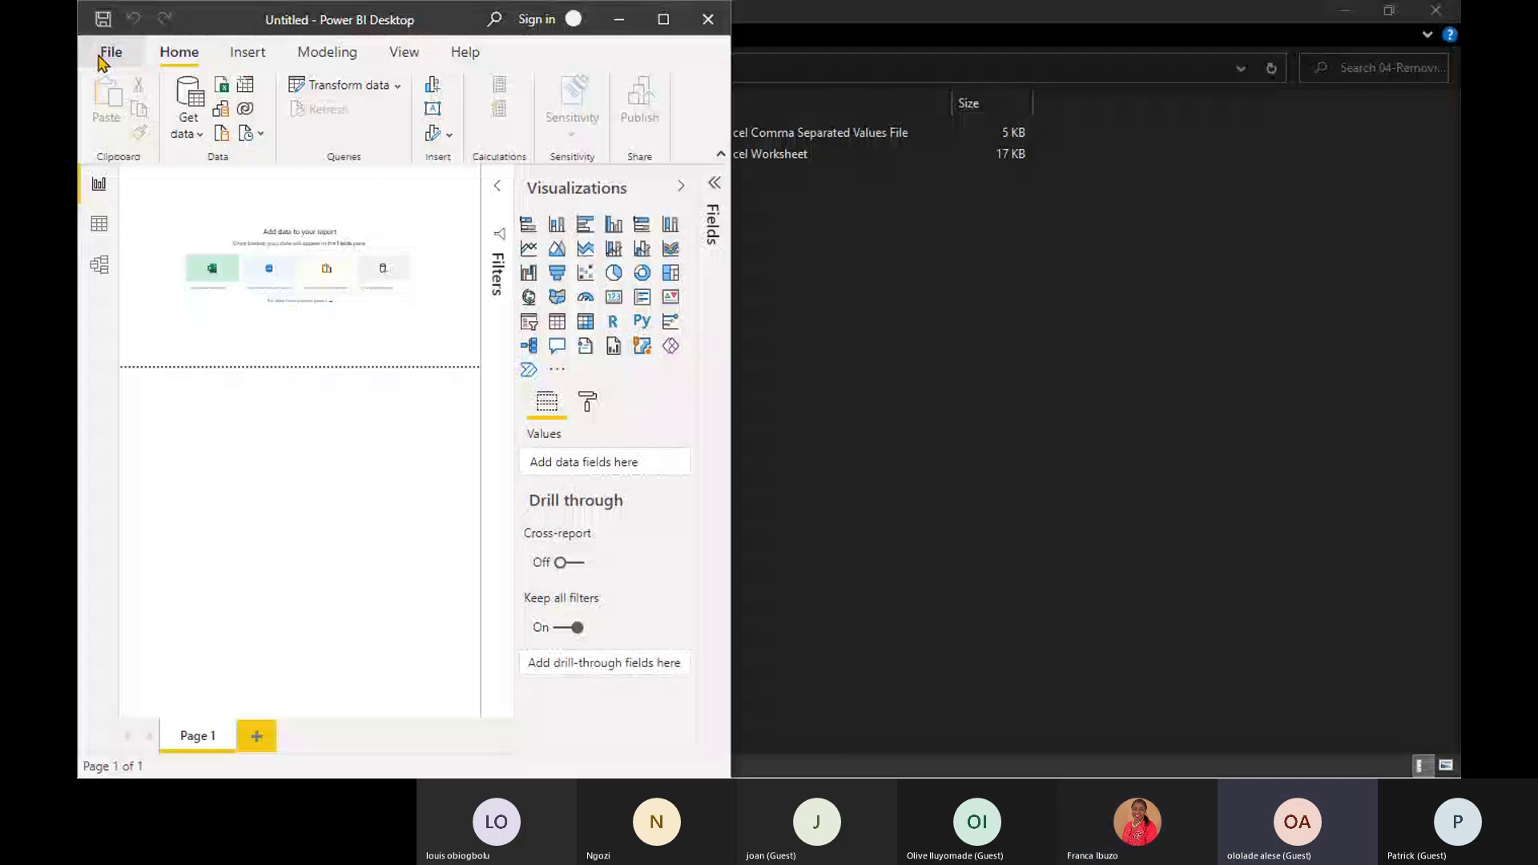
Maximize Power BI Desktop and bring Costs.csv from the 04-Removing rows folder into the Power Query Editor for transformation.
{"action": "left_click", "coordinate": [661, 20]}
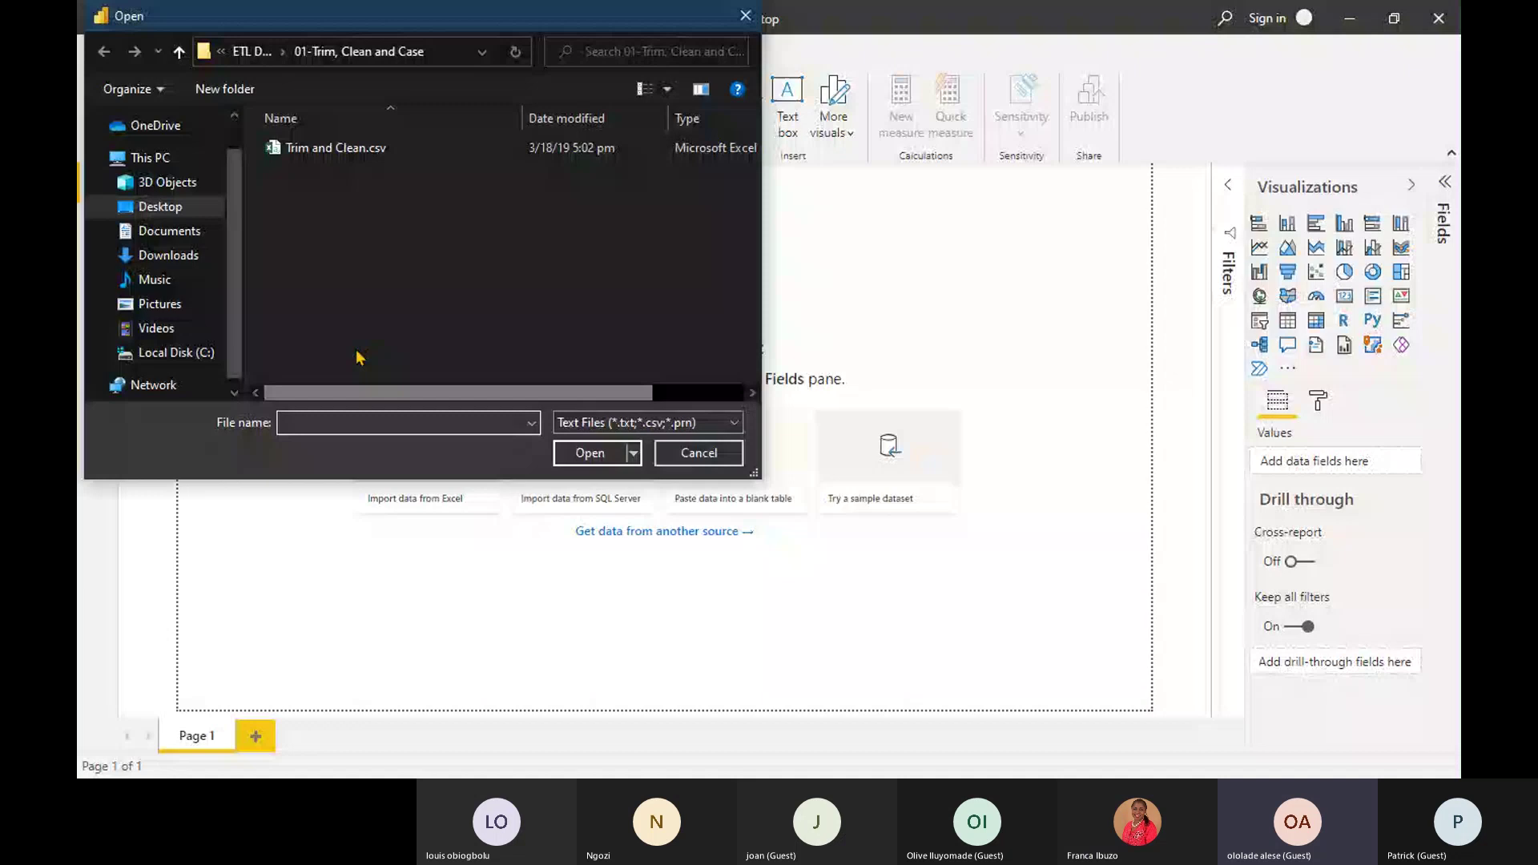
{"action": "left_click", "coordinate": [252, 52]}
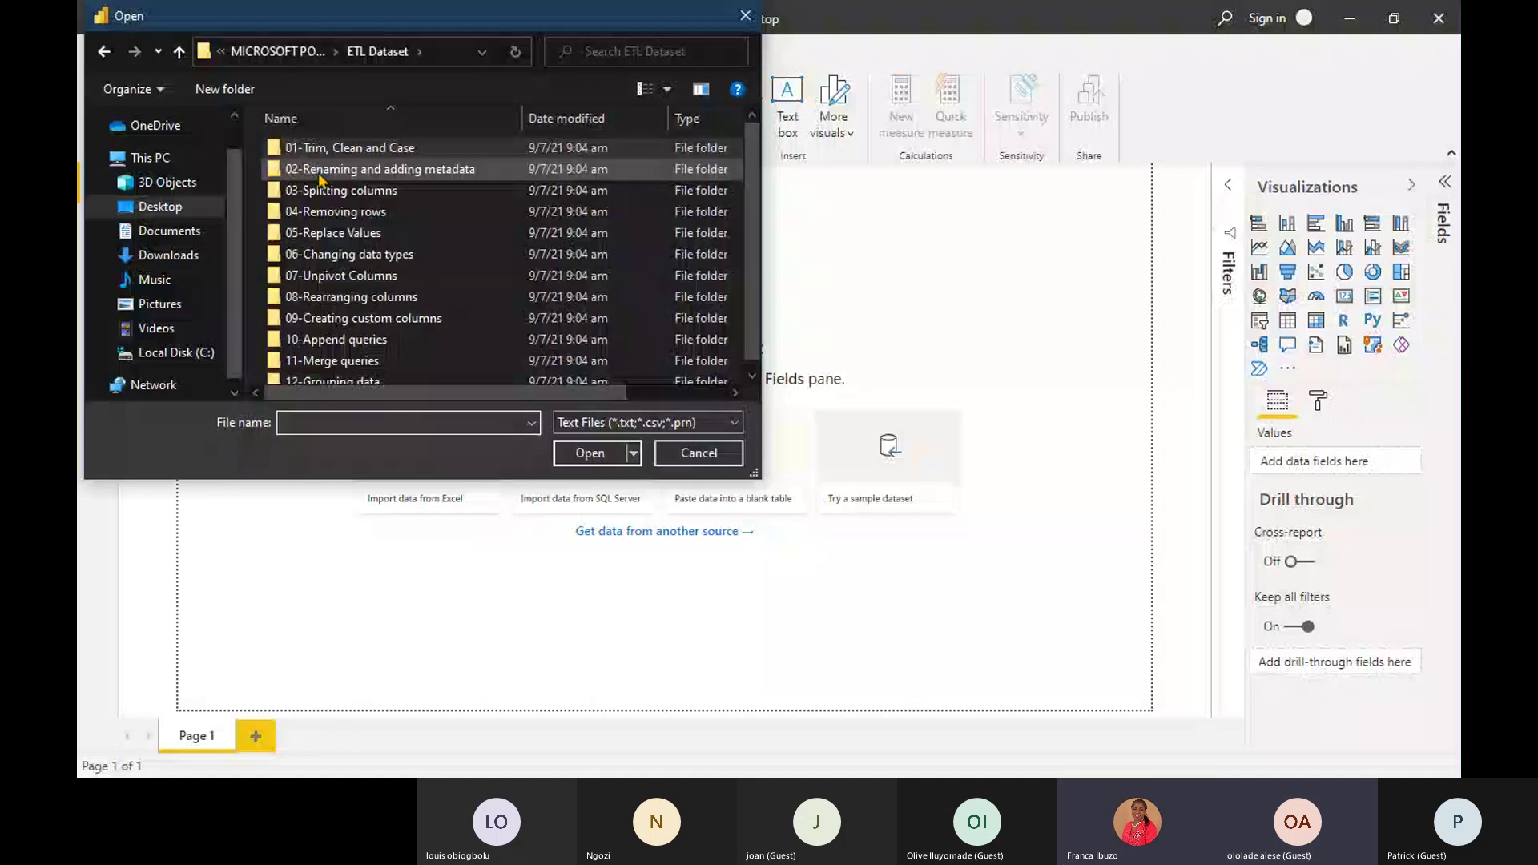
{"action": "double_click", "coordinate": [329, 212]}
{"action": "left_click", "coordinate": [312, 147]}
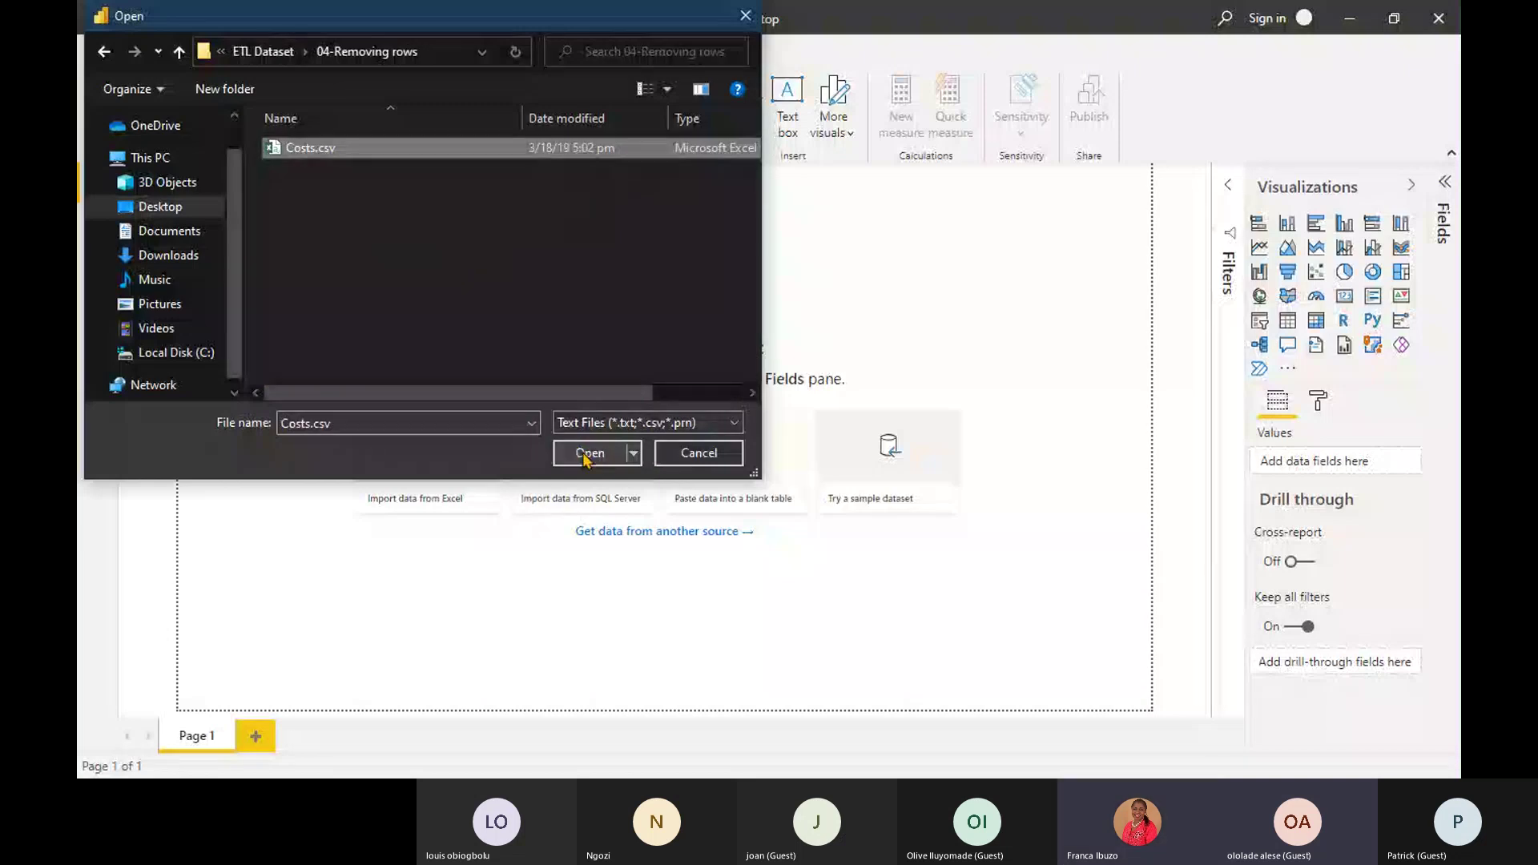
{"action": "left_click", "coordinate": [581, 453]}
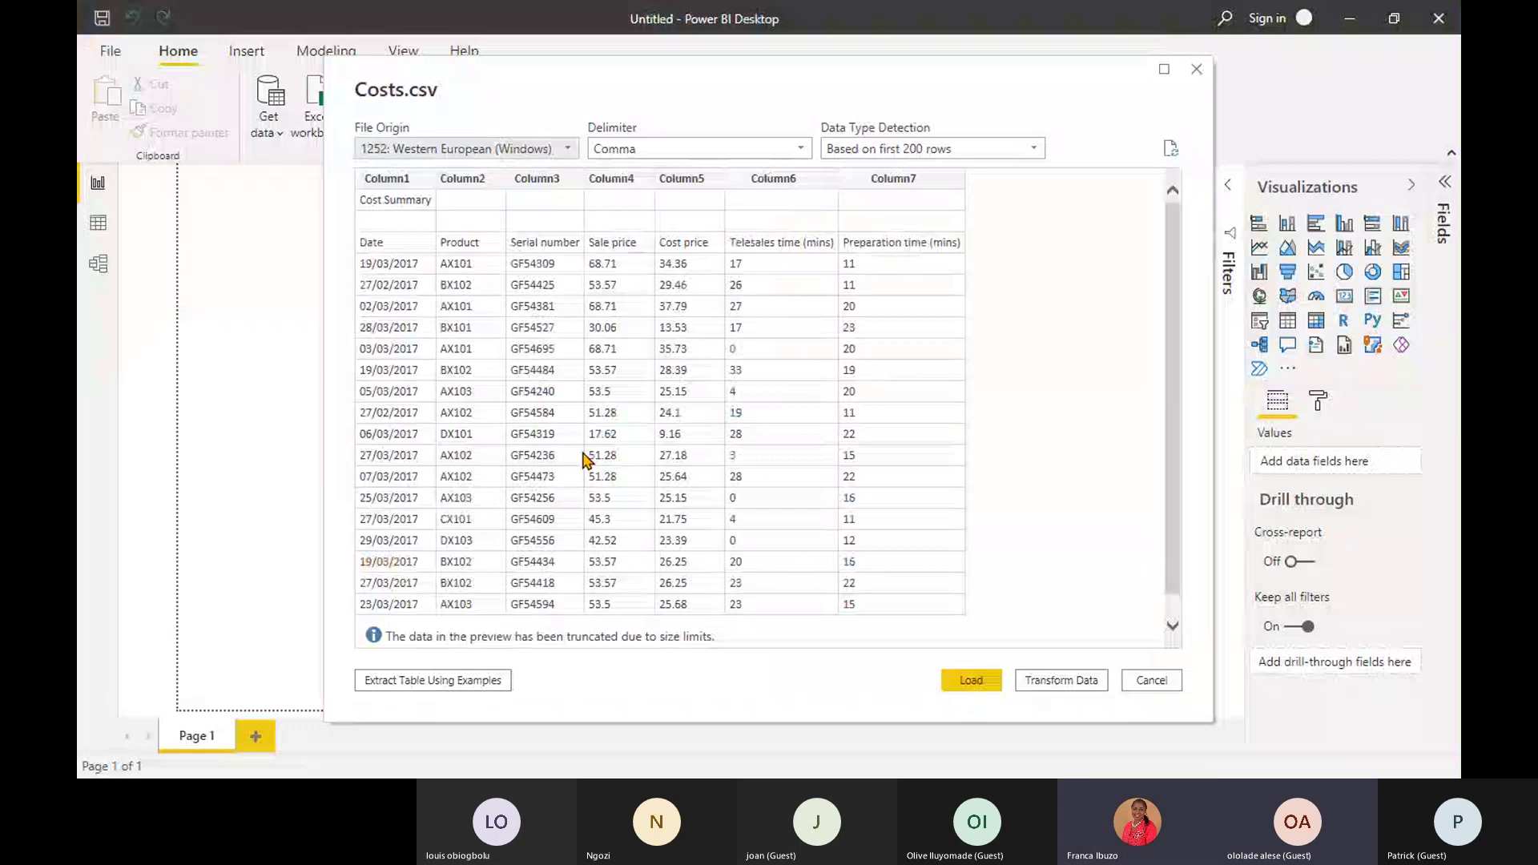
{"action": "left_click", "coordinate": [1080, 683]}
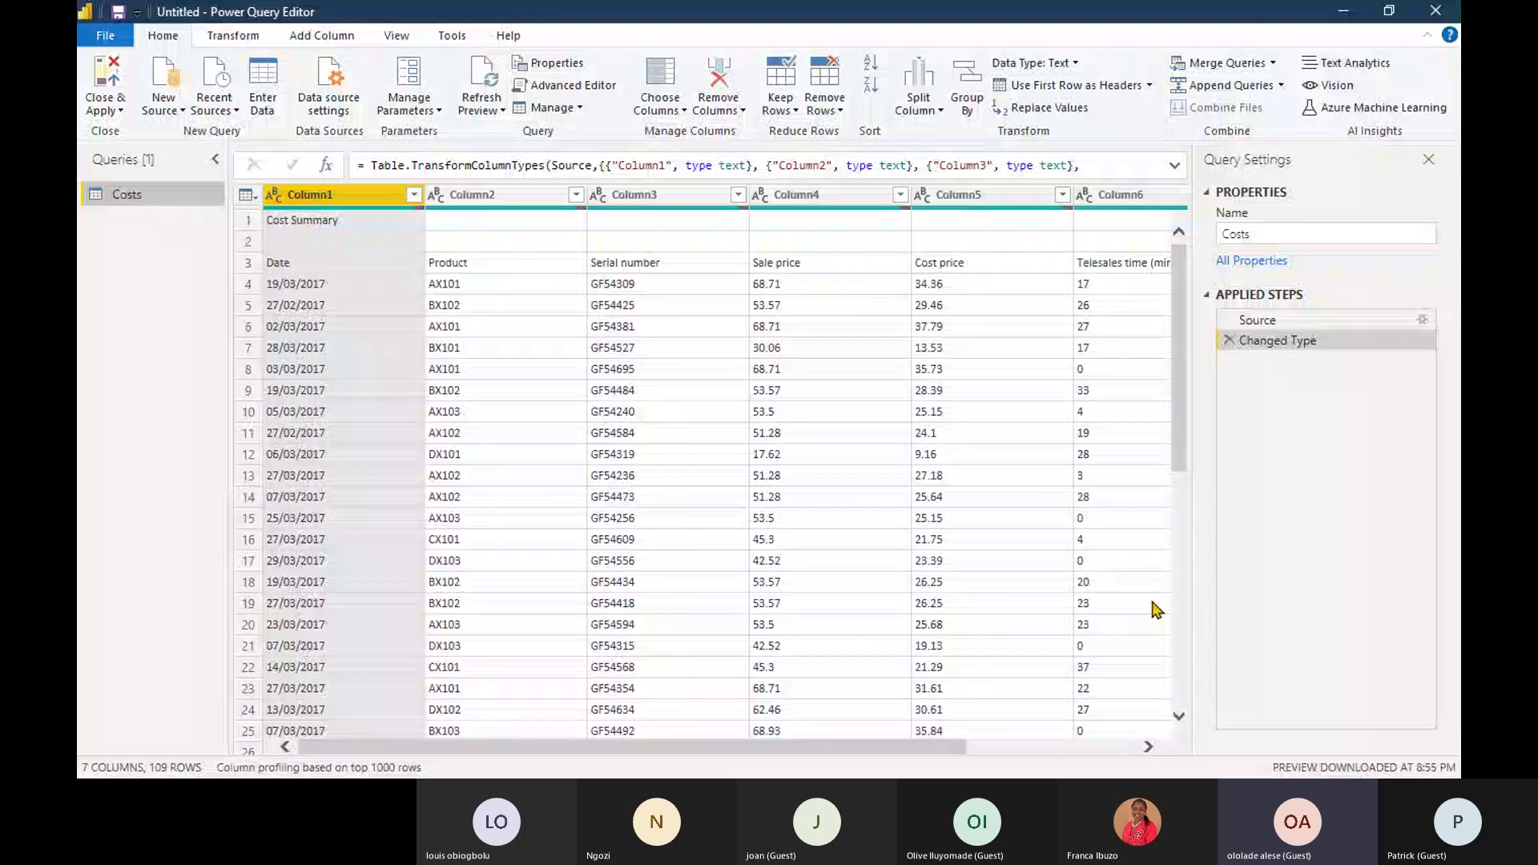
Remove the top 2 rows of the Costs query and use its first remaining row as column headers.
{"action": "left_click_drag", "start_coordinate": [1193, 513], "coordinate": [1327, 423]}
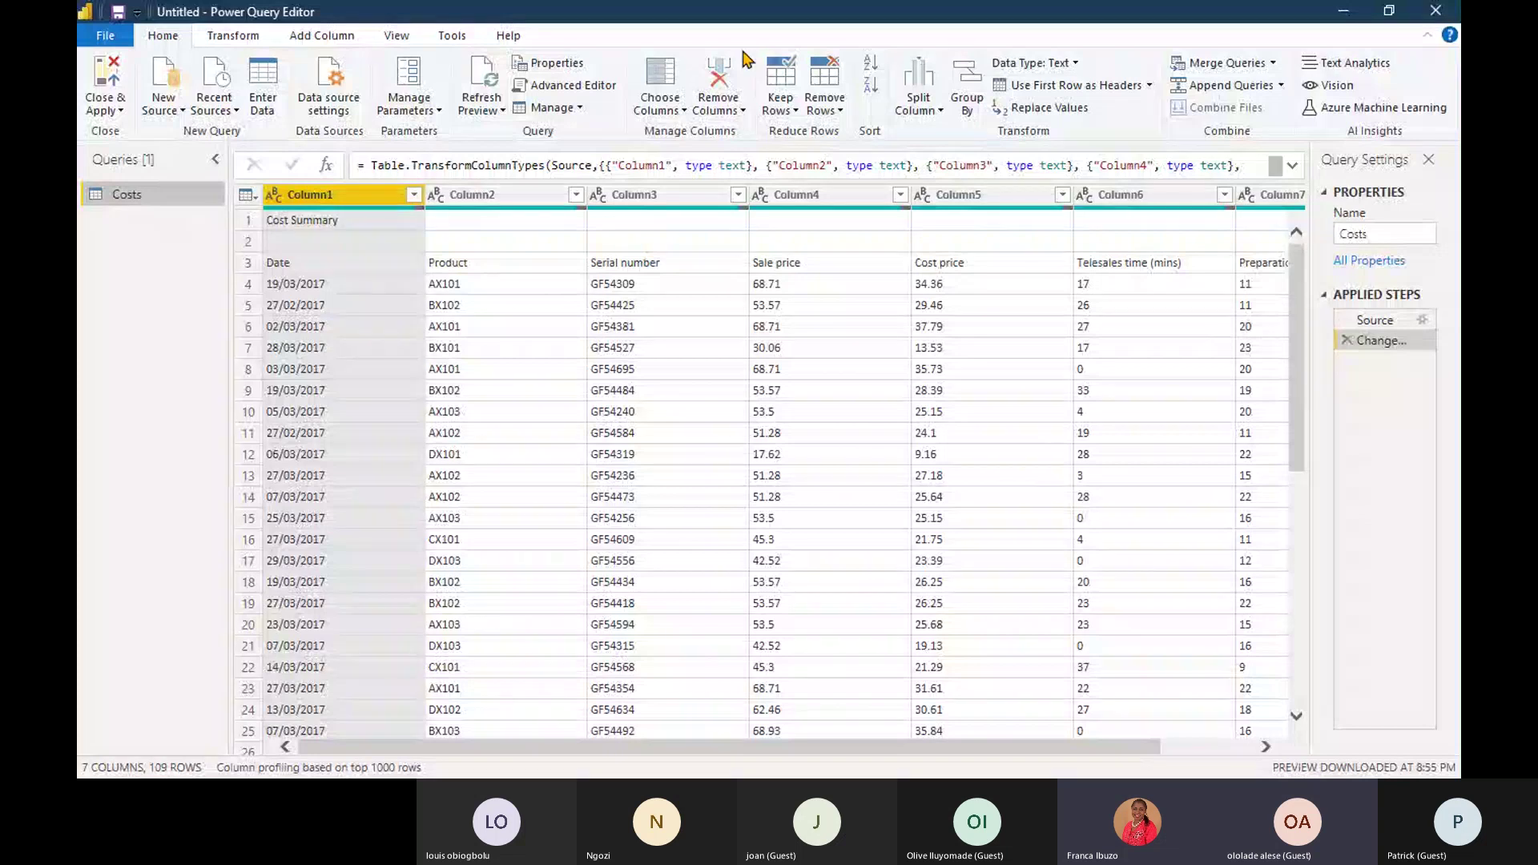
{"action": "left_click", "coordinate": [842, 114]}
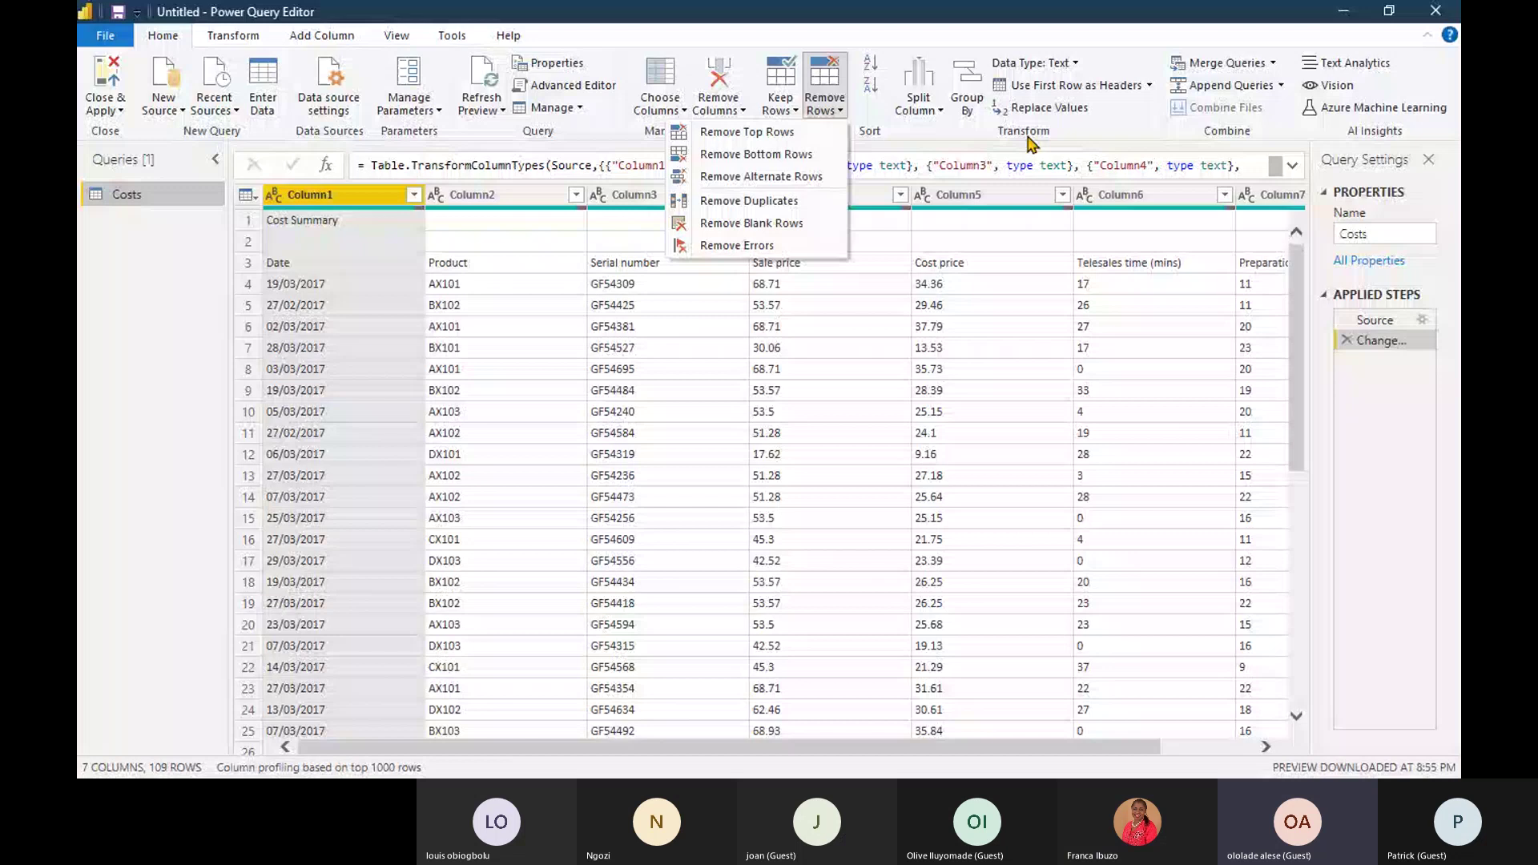
{"action": "left_click", "coordinate": [794, 132]}
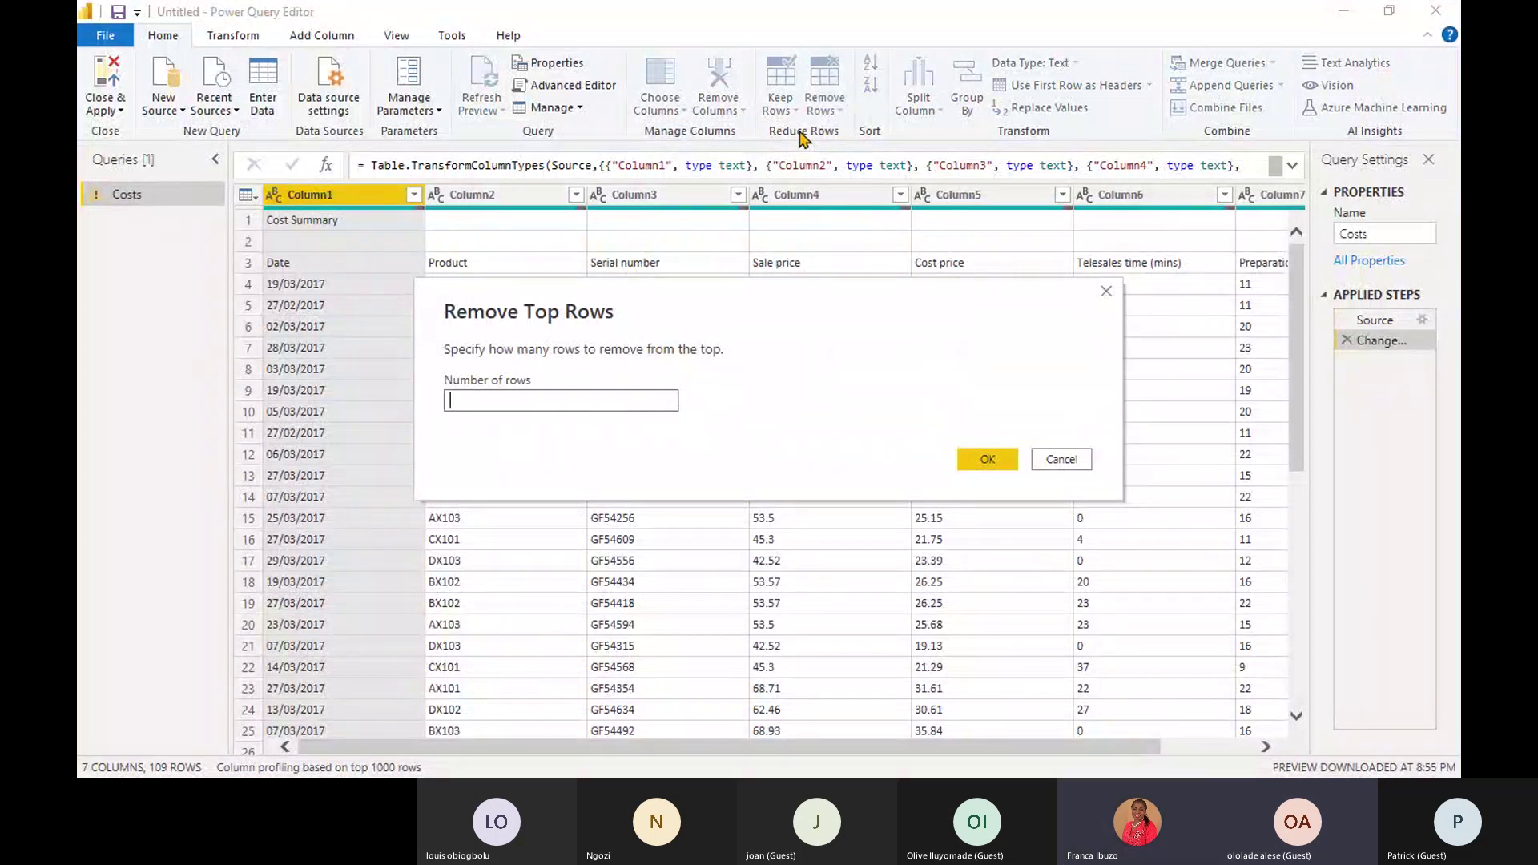
{"action": "type", "text": "2"}
{"action": "left_click", "coordinate": [988, 461]}
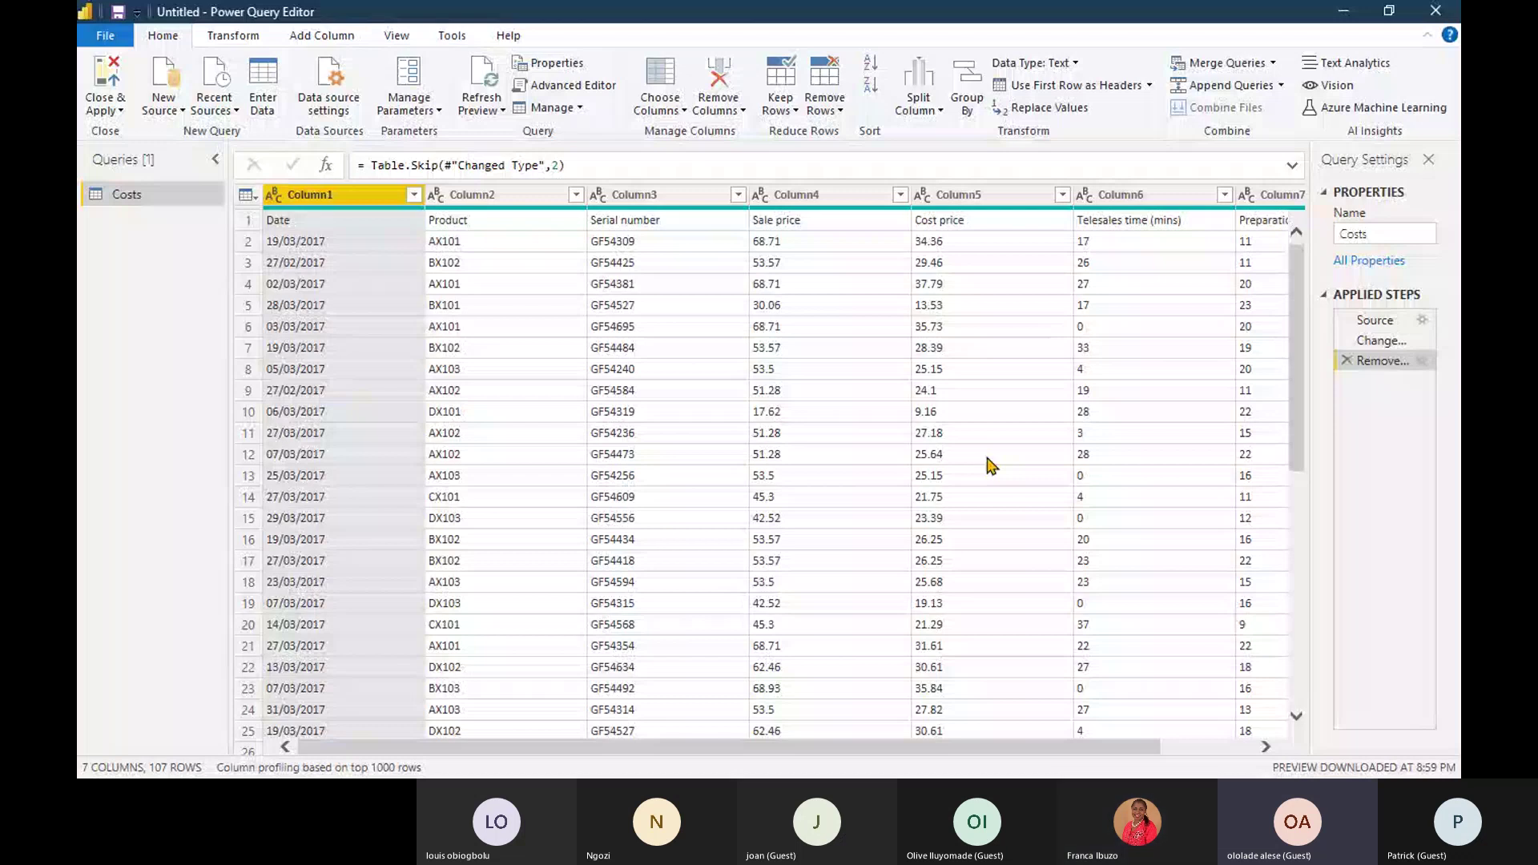
{"action": "left_click", "coordinate": [1108, 81]}
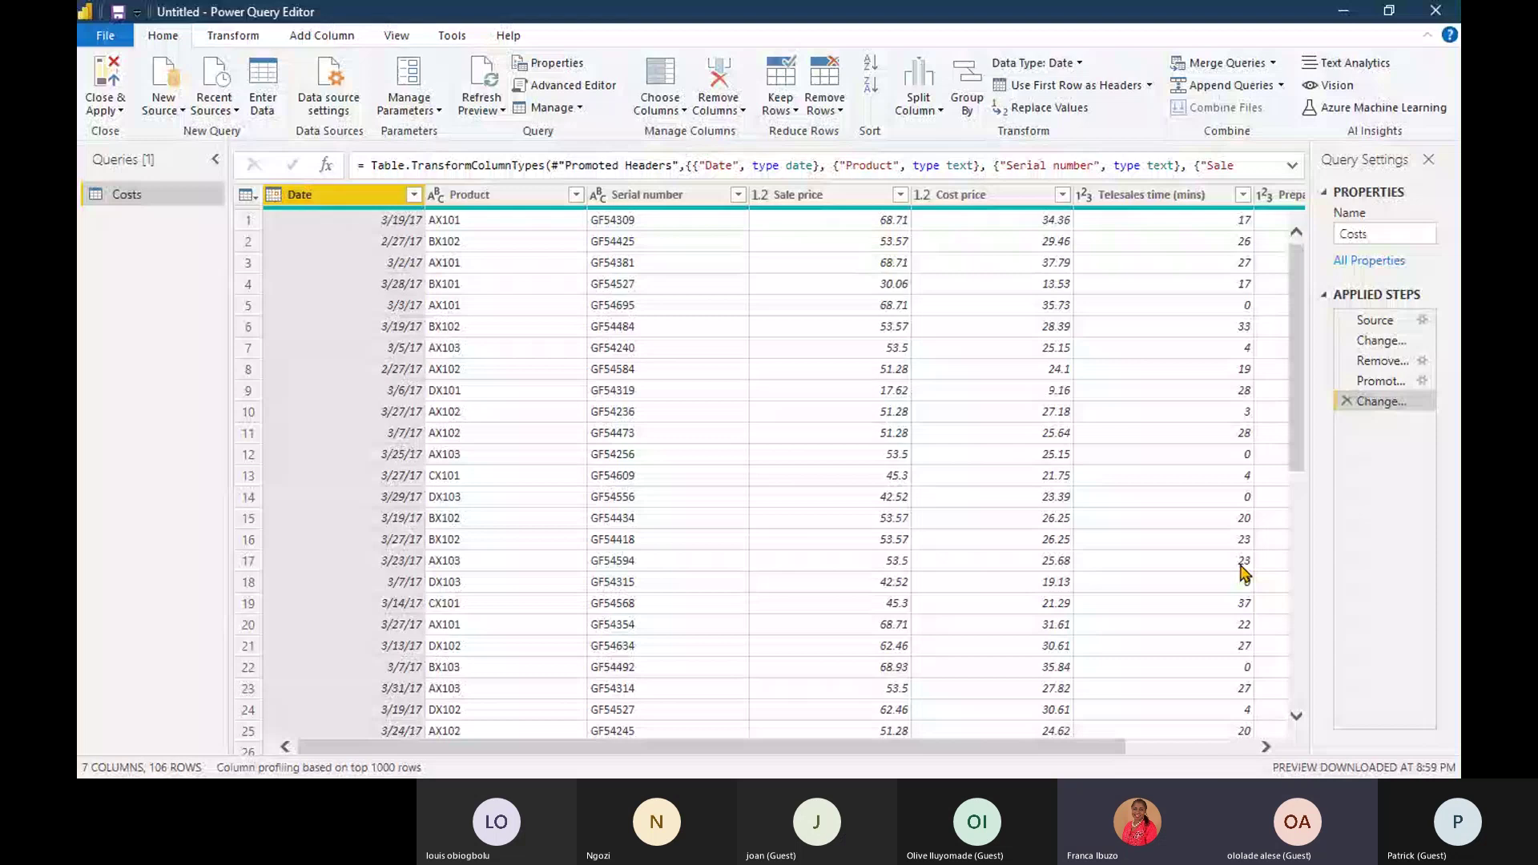
{"action": "scroll", "coordinate": [1282, 497], "scroll_direction": "right", "scroll_amount": 2}
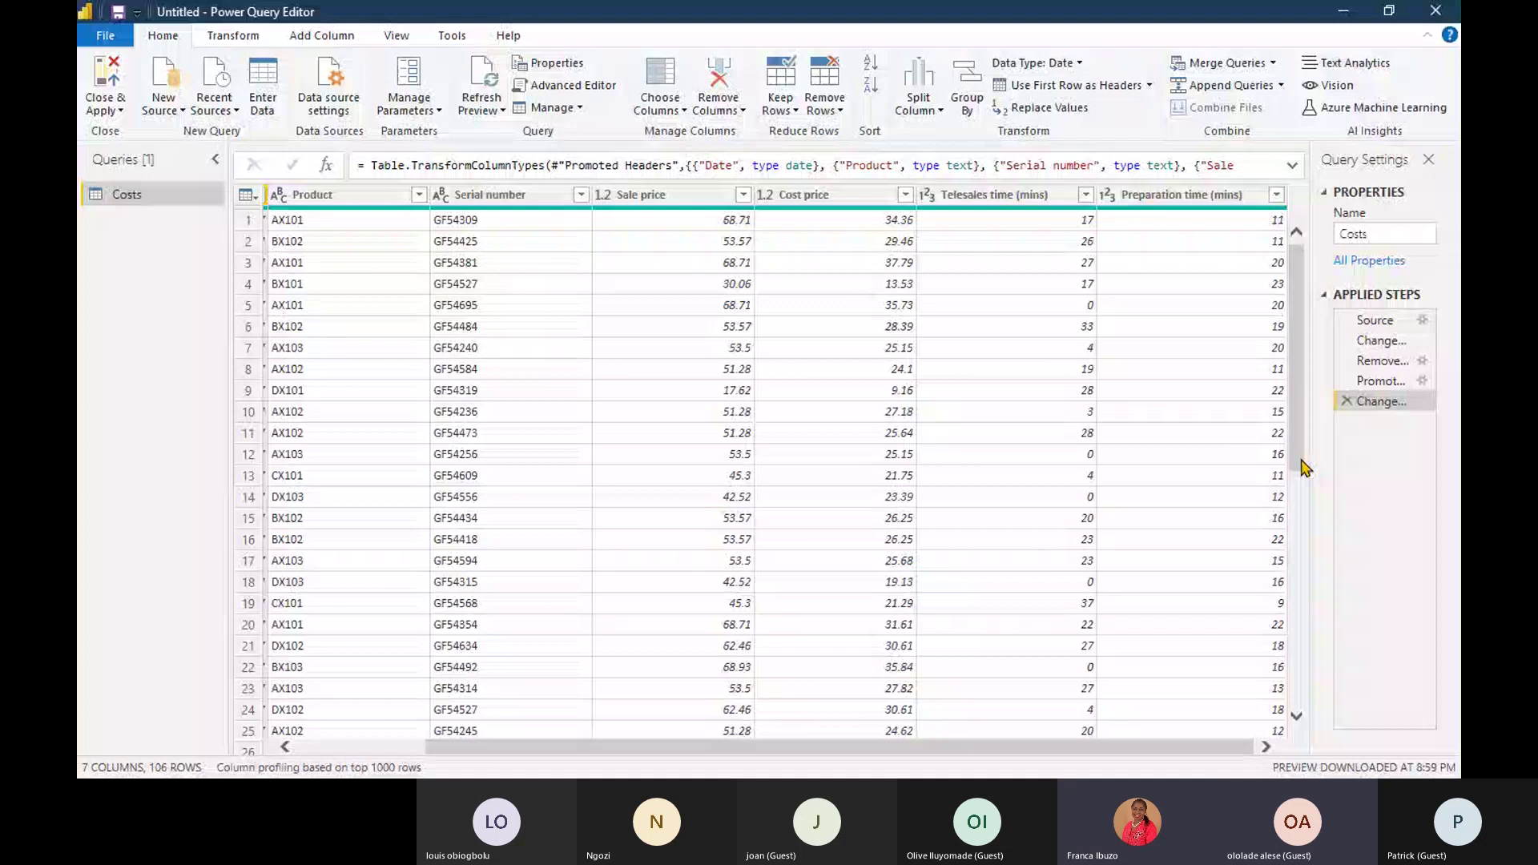
Minimize the Power BI windows and look through the ETL Dataset folders for the file in 05-Replace Values.
{"action": "left_click", "coordinate": [1344, 12]}
{"action": "left_click", "coordinate": [1354, 19]}
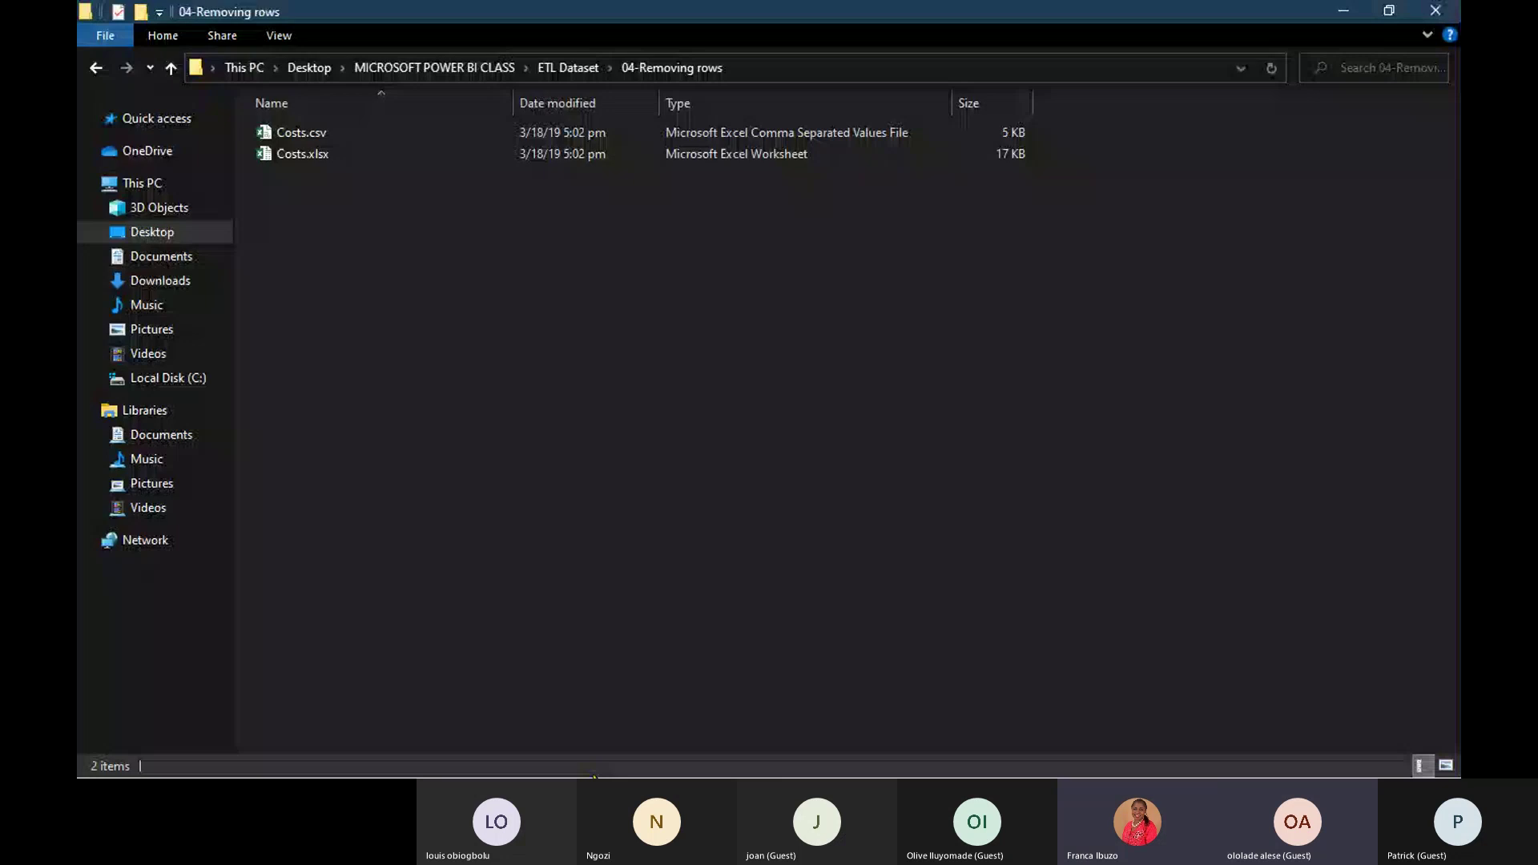
{"action": "left_click", "coordinate": [96, 67]}
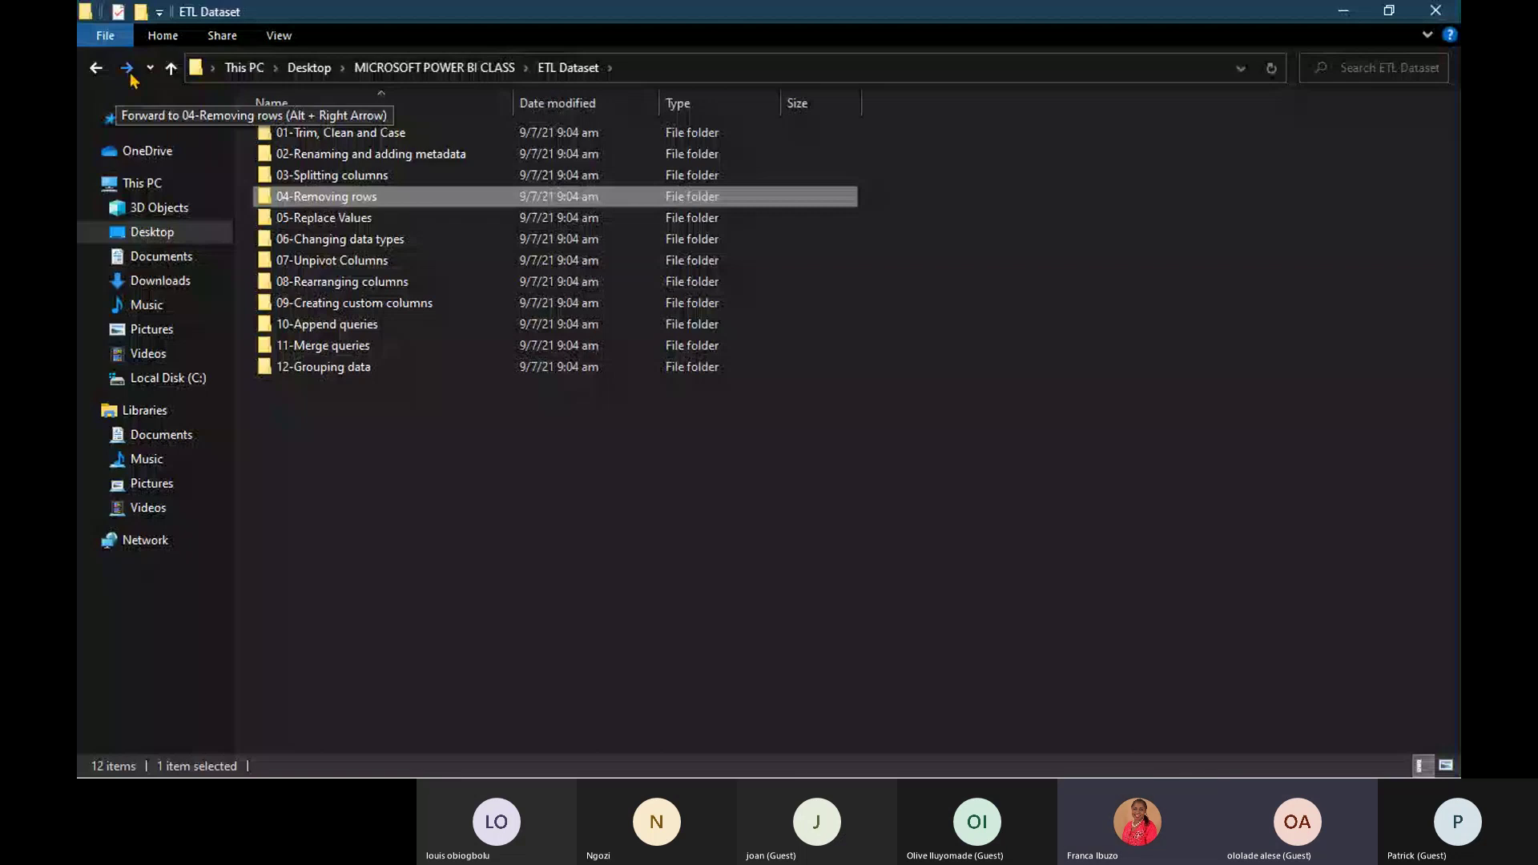
{"action": "left_click", "coordinate": [130, 72]}
{"action": "key", "text": "alt+Tab"}
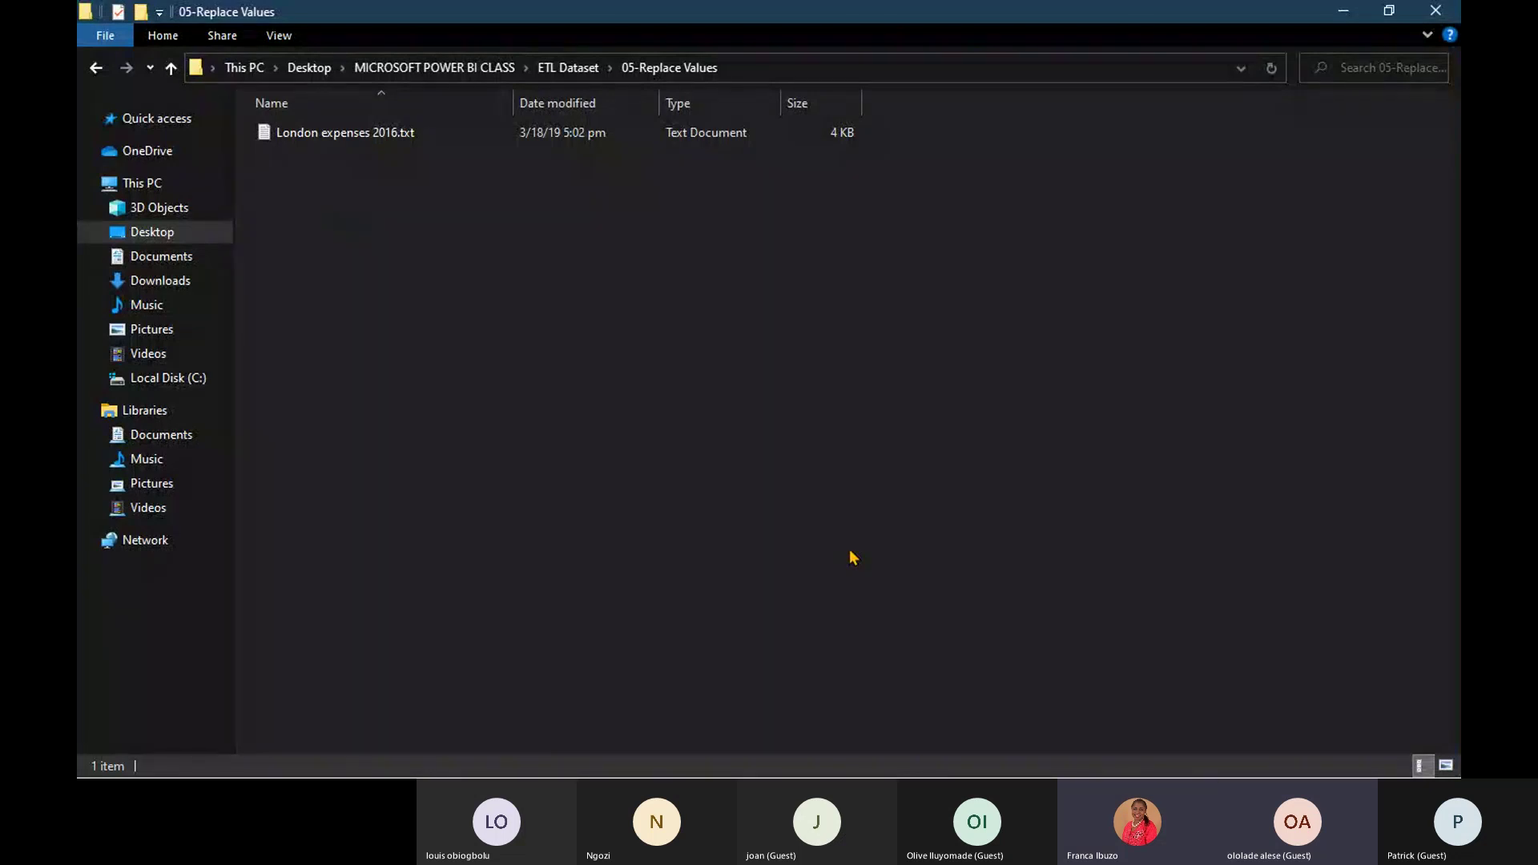
Switch back to Power BI Desktop and cancel the loading of the Costs query.
{"action": "key", "text": "alt+Tab"}
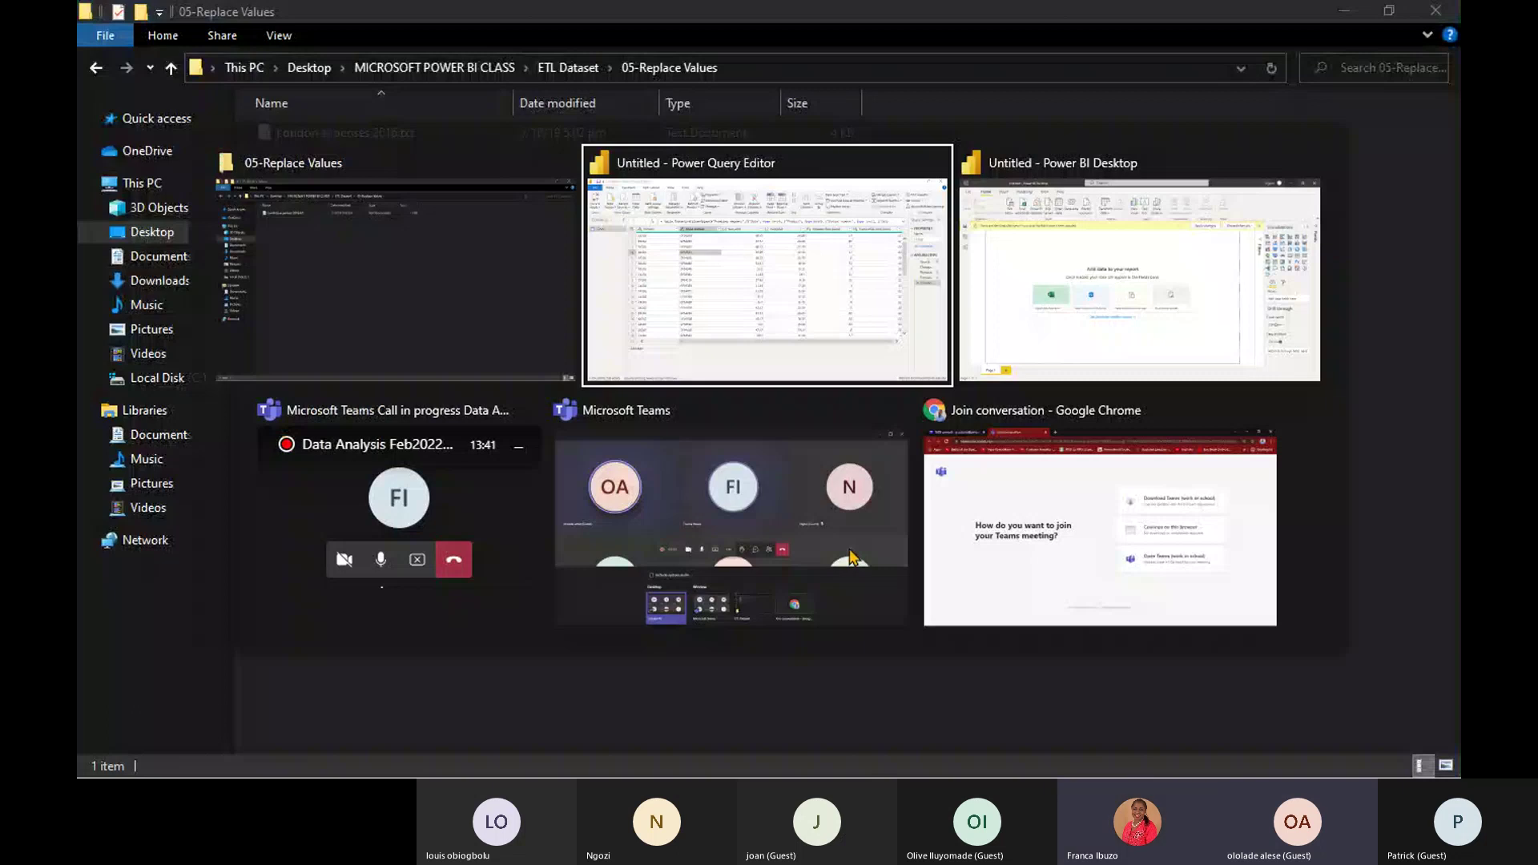
{"action": "key", "text": "alt+Tab"}
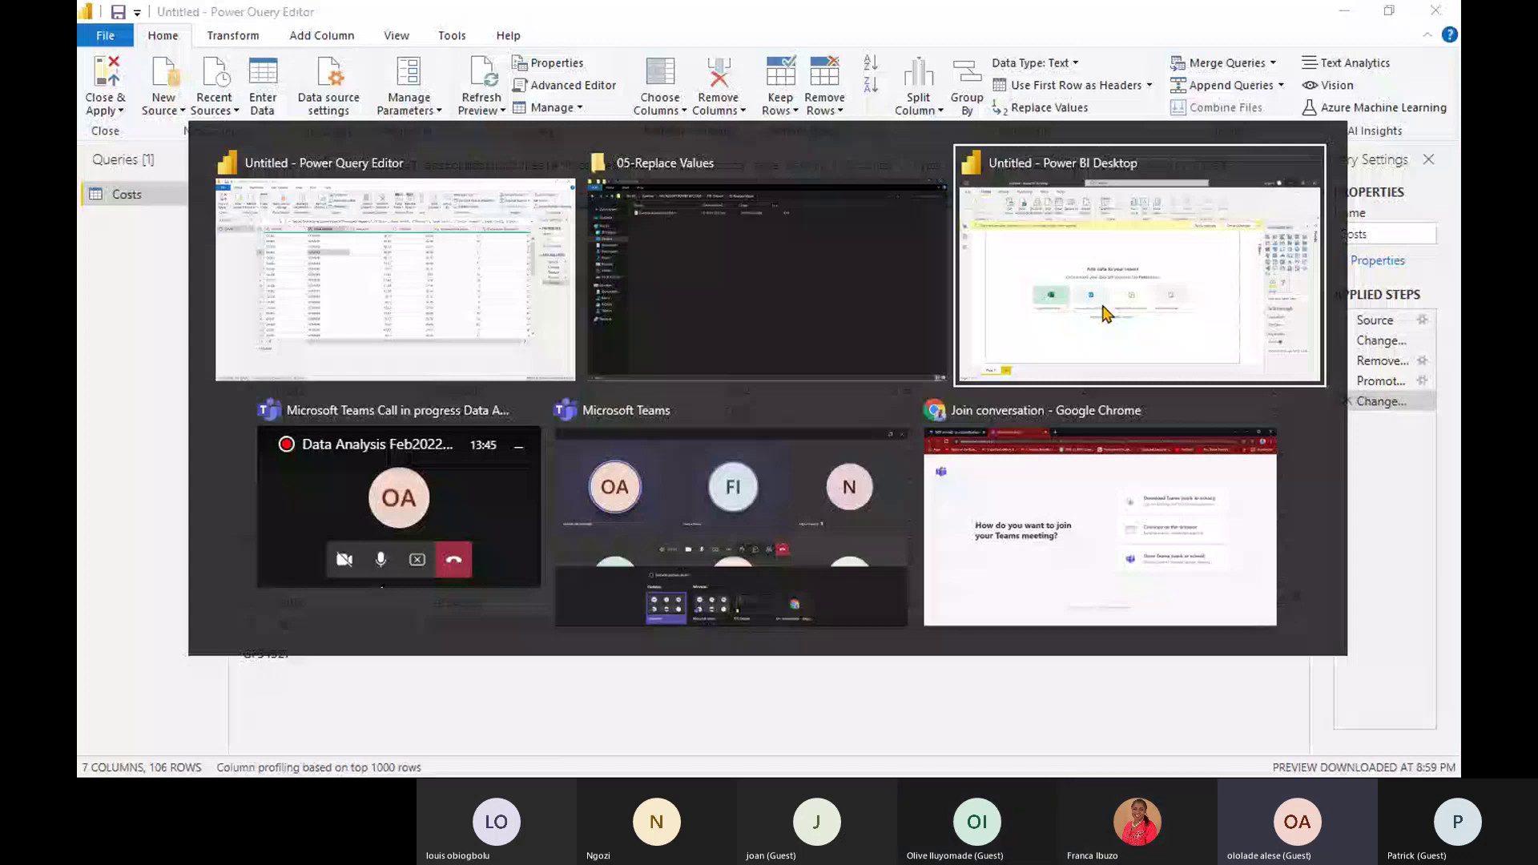
{"action": "left_click", "coordinate": [1106, 313]}
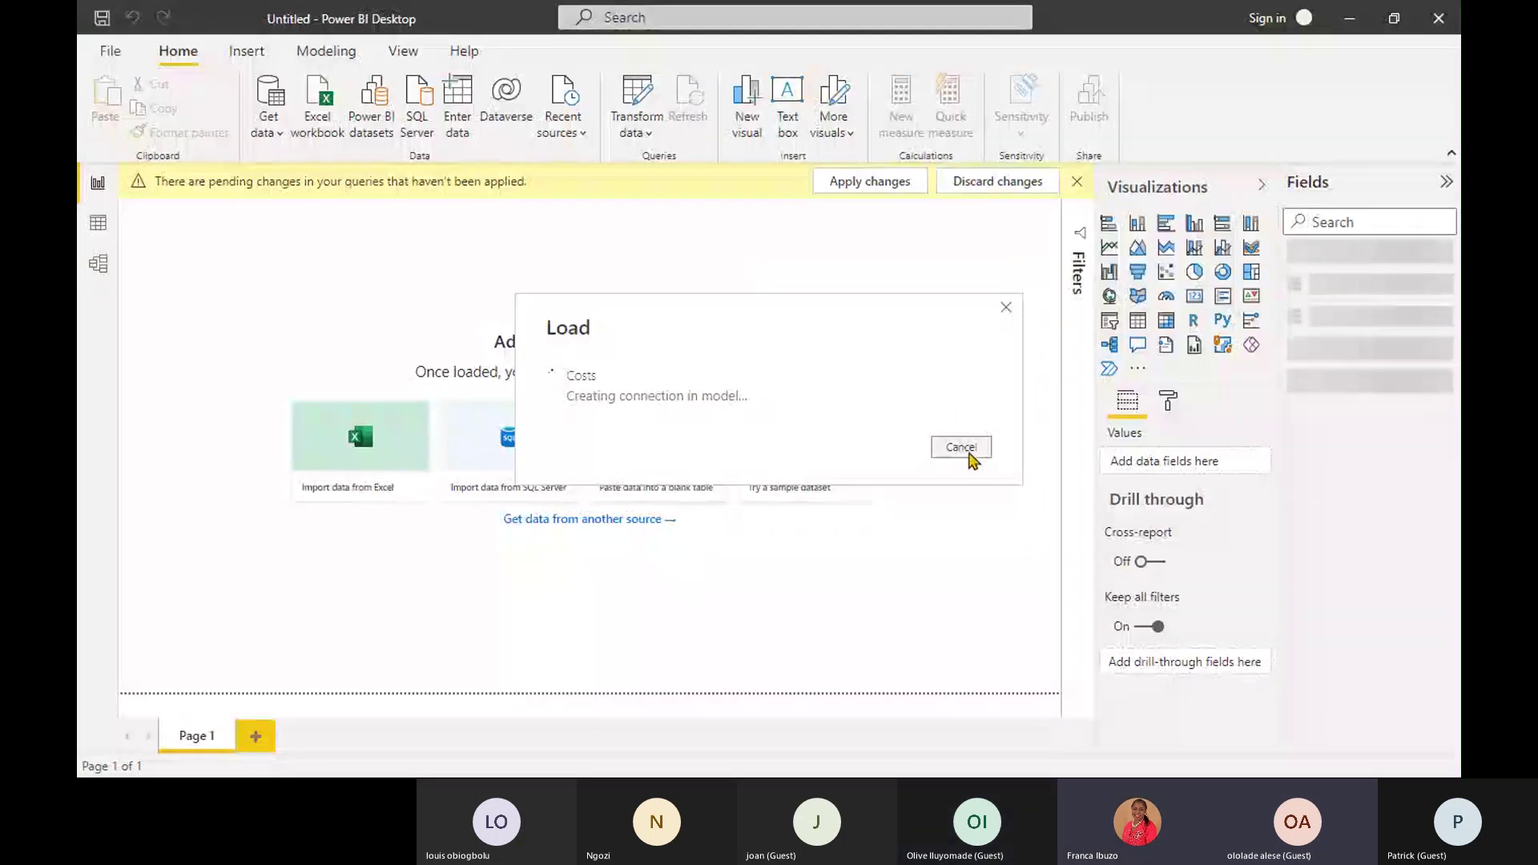
{"action": "left_click", "coordinate": [969, 451]}
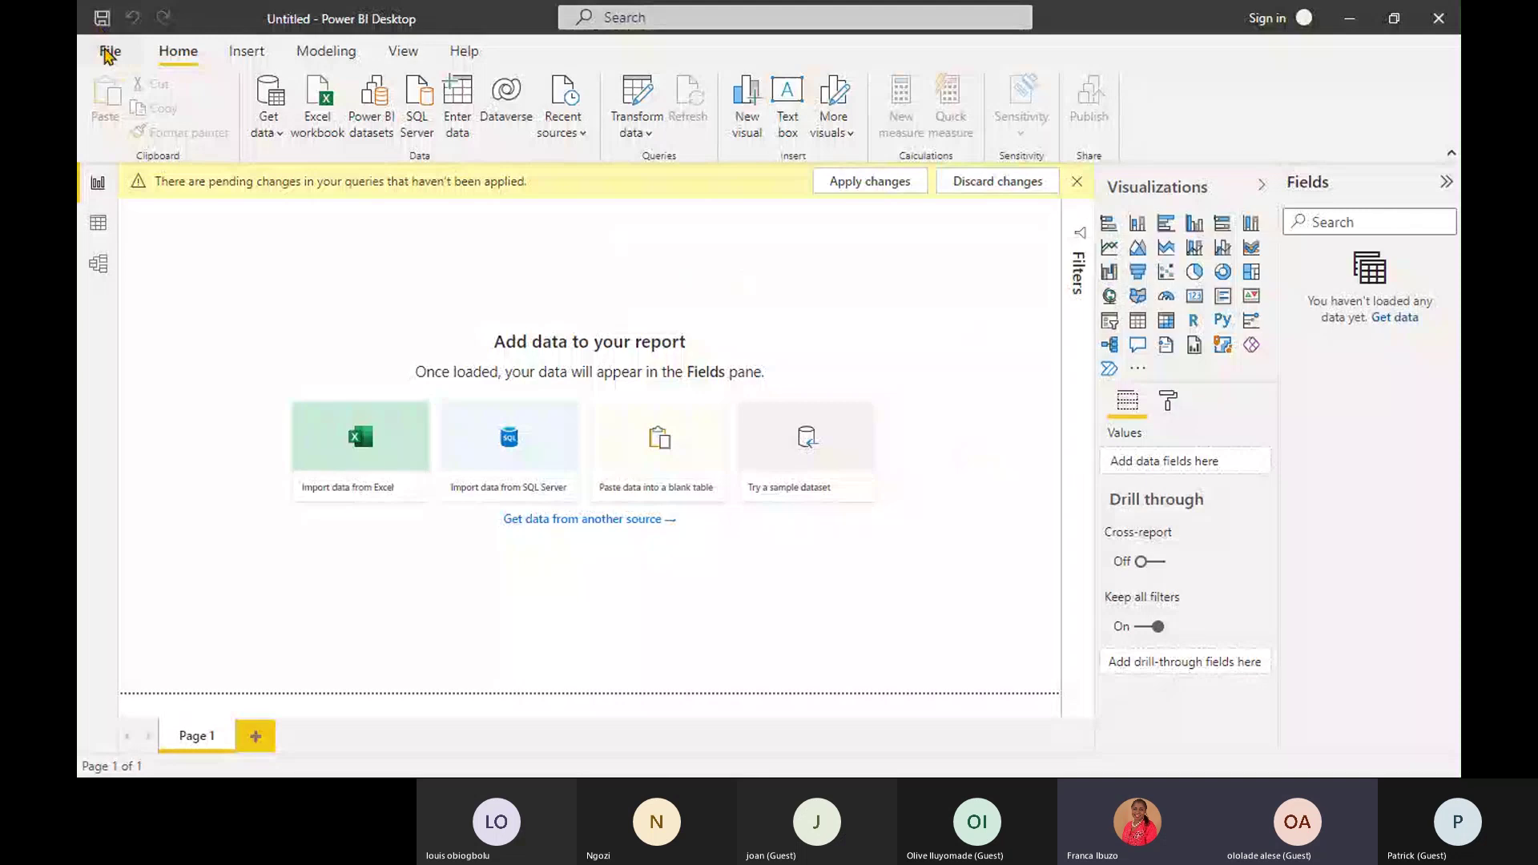
Try to import London expenses 2016.txt from the 05-Replace Values folder as a Text/CSV source in Power BI Desktop.
{"action": "left_click", "coordinate": [108, 53]}
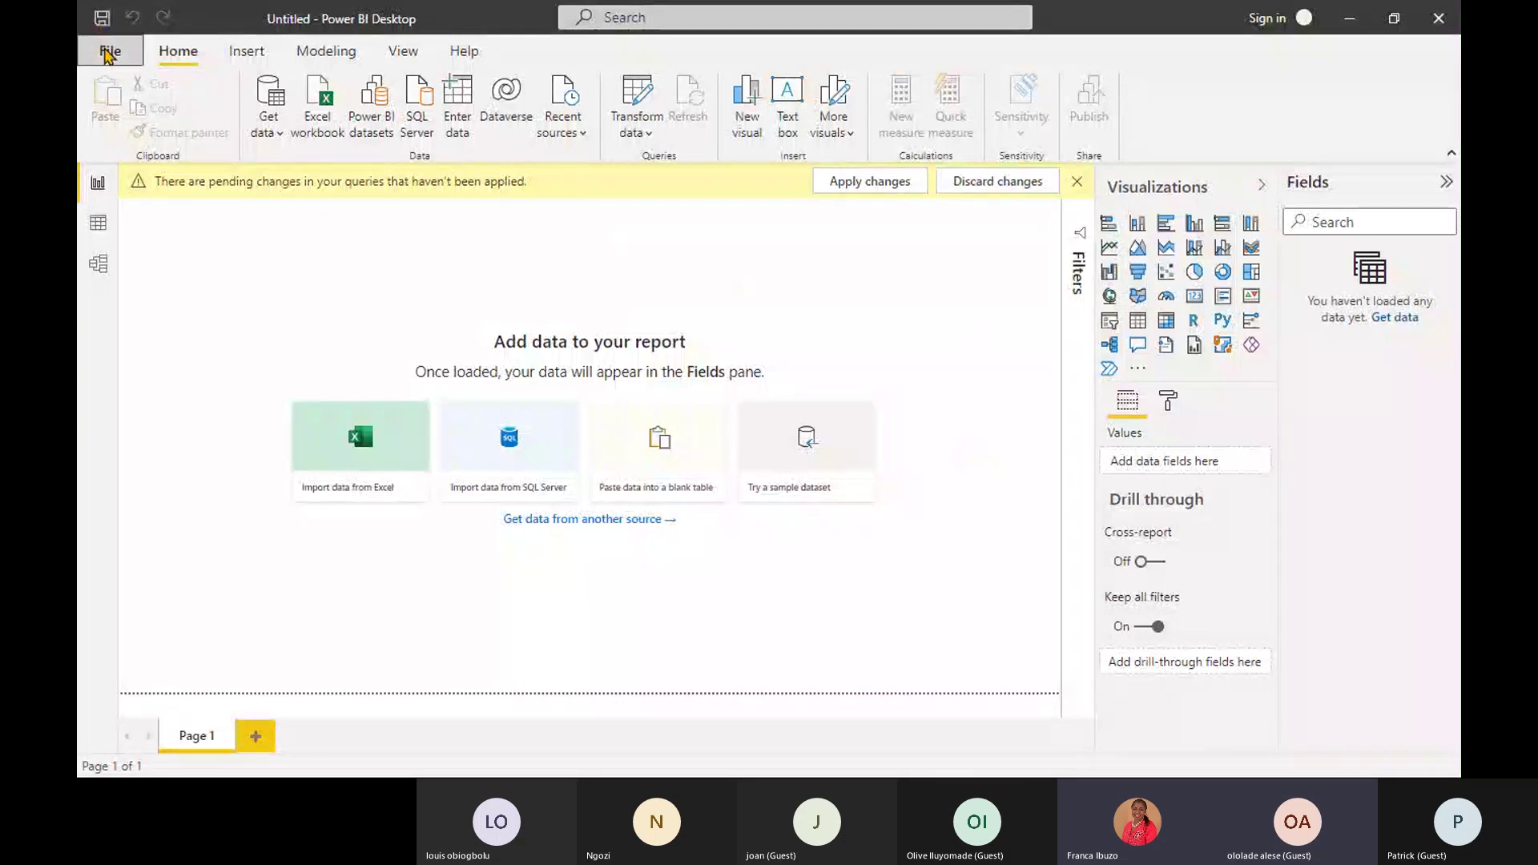
{"action": "left_click", "coordinate": [96, 221]}
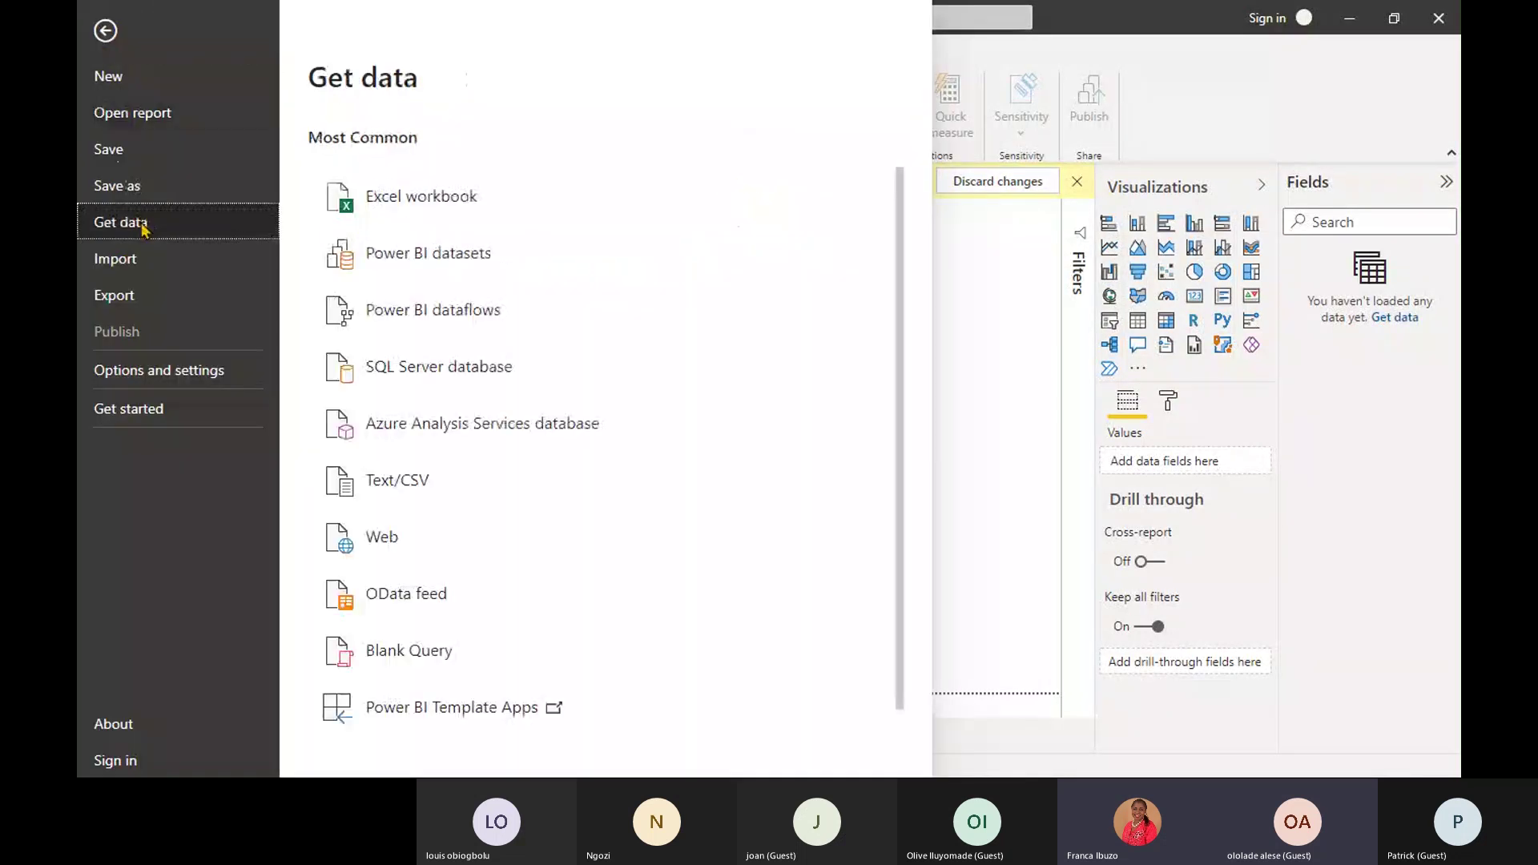
{"action": "left_click", "coordinate": [430, 479]}
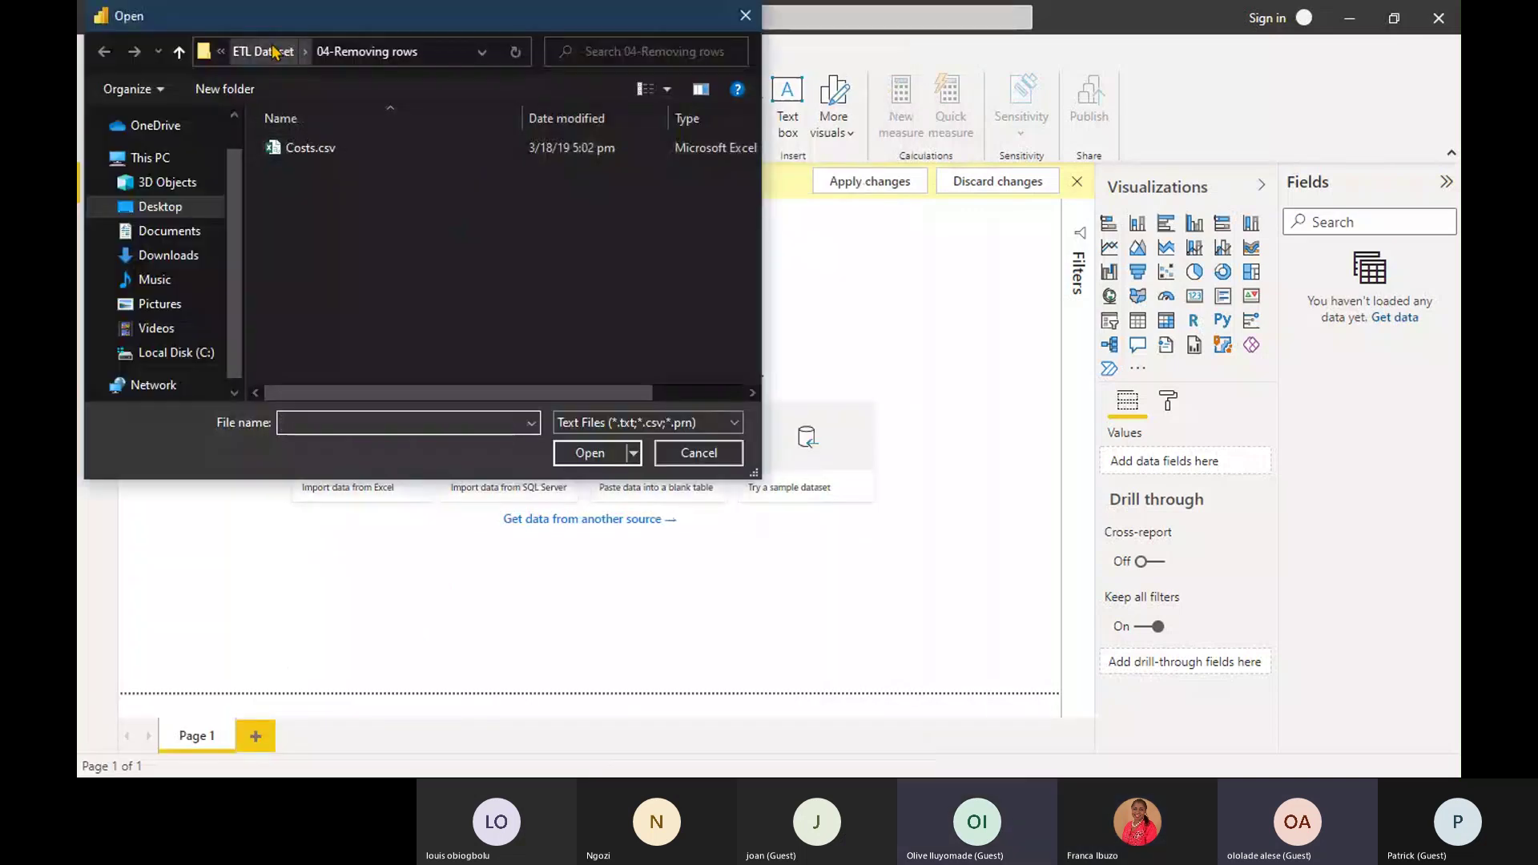
{"action": "left_click", "coordinate": [274, 51]}
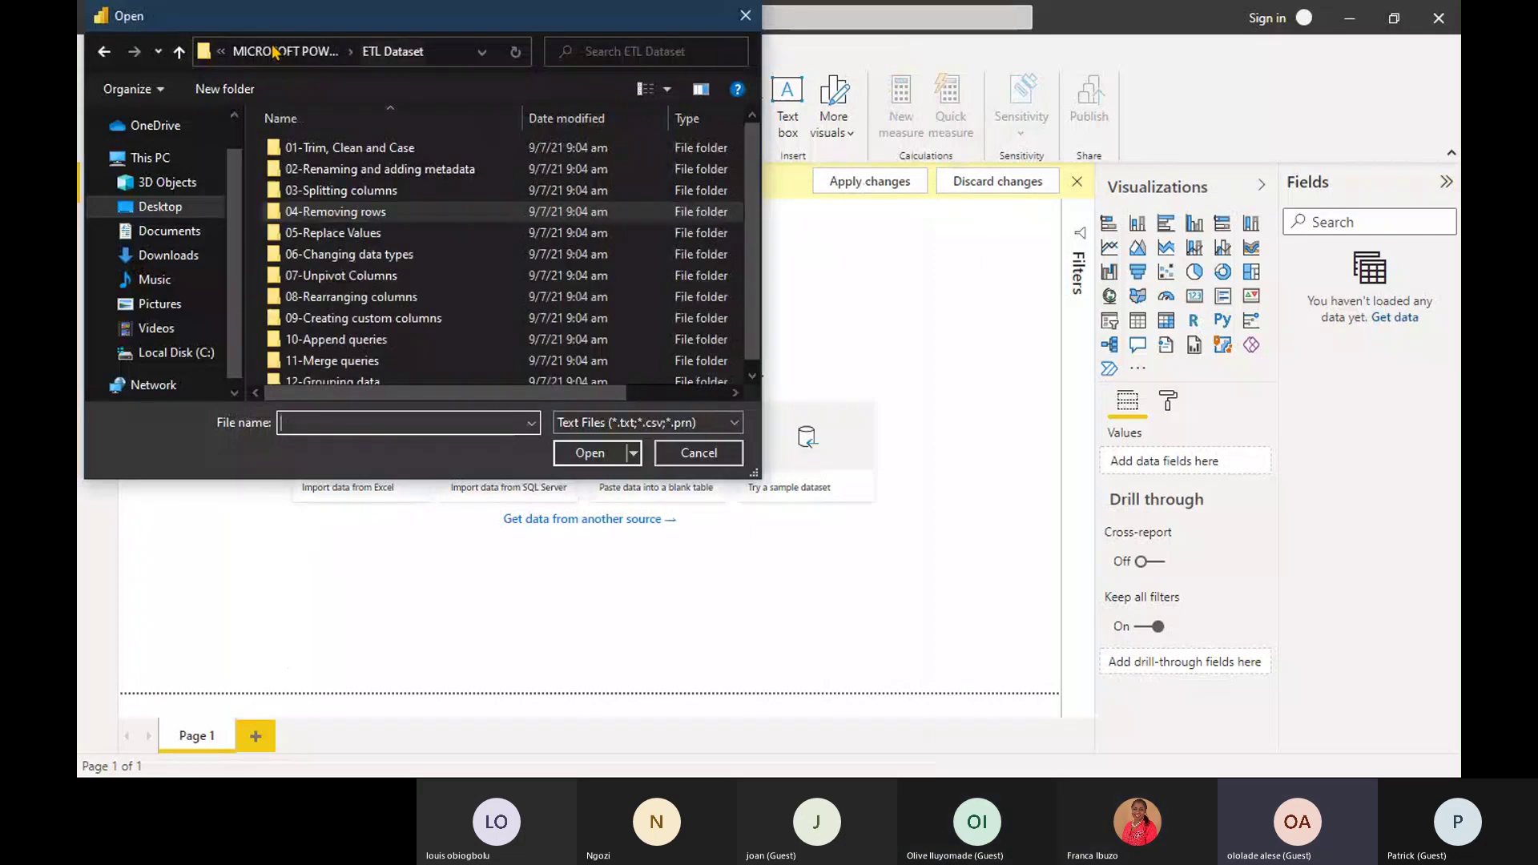
{"action": "double_click", "coordinate": [349, 234]}
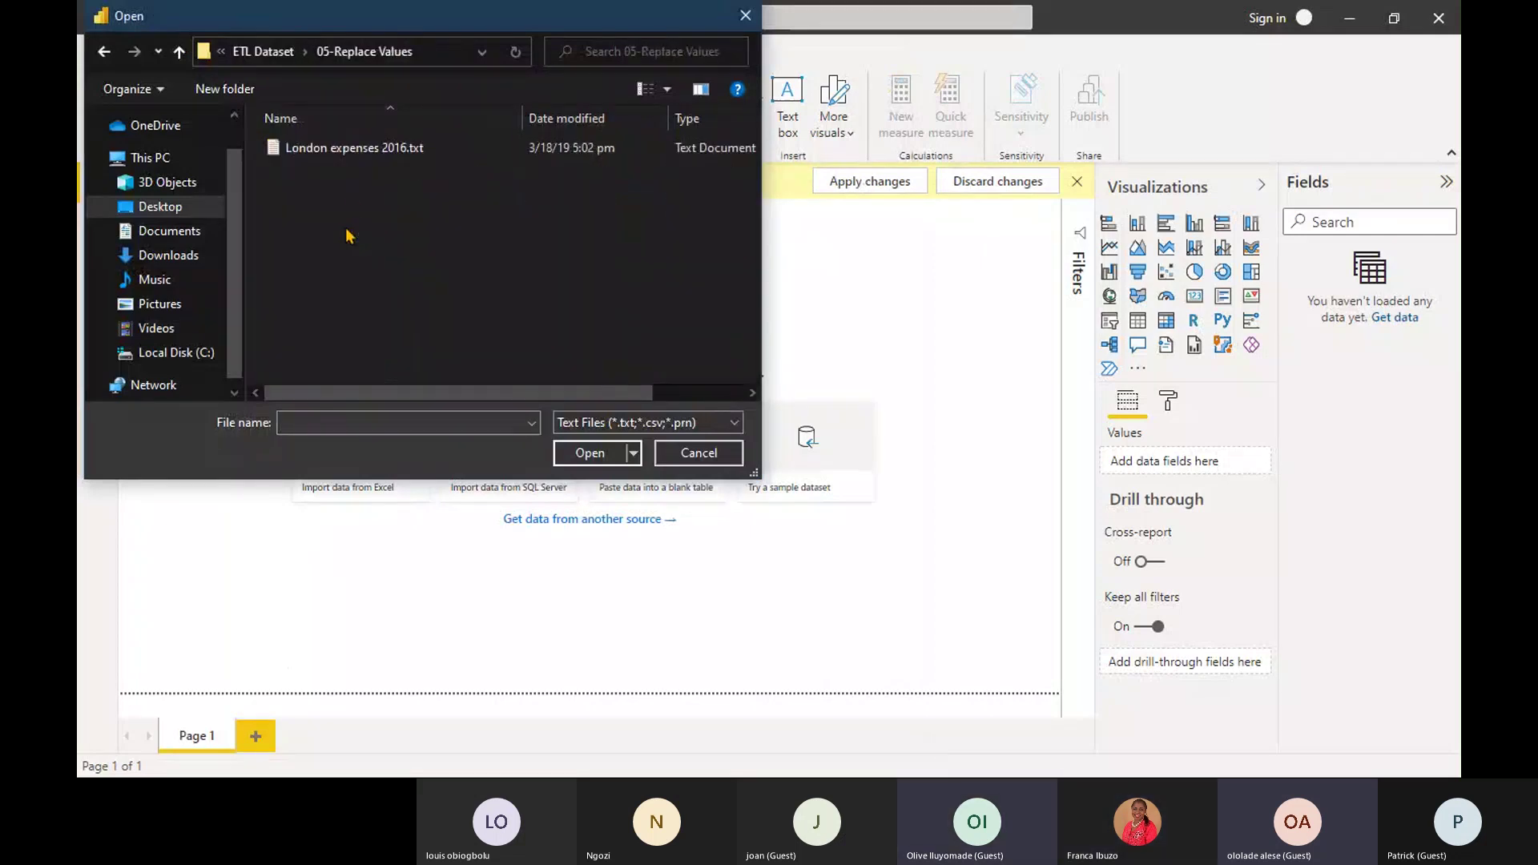
{"action": "left_click", "coordinate": [358, 152]}
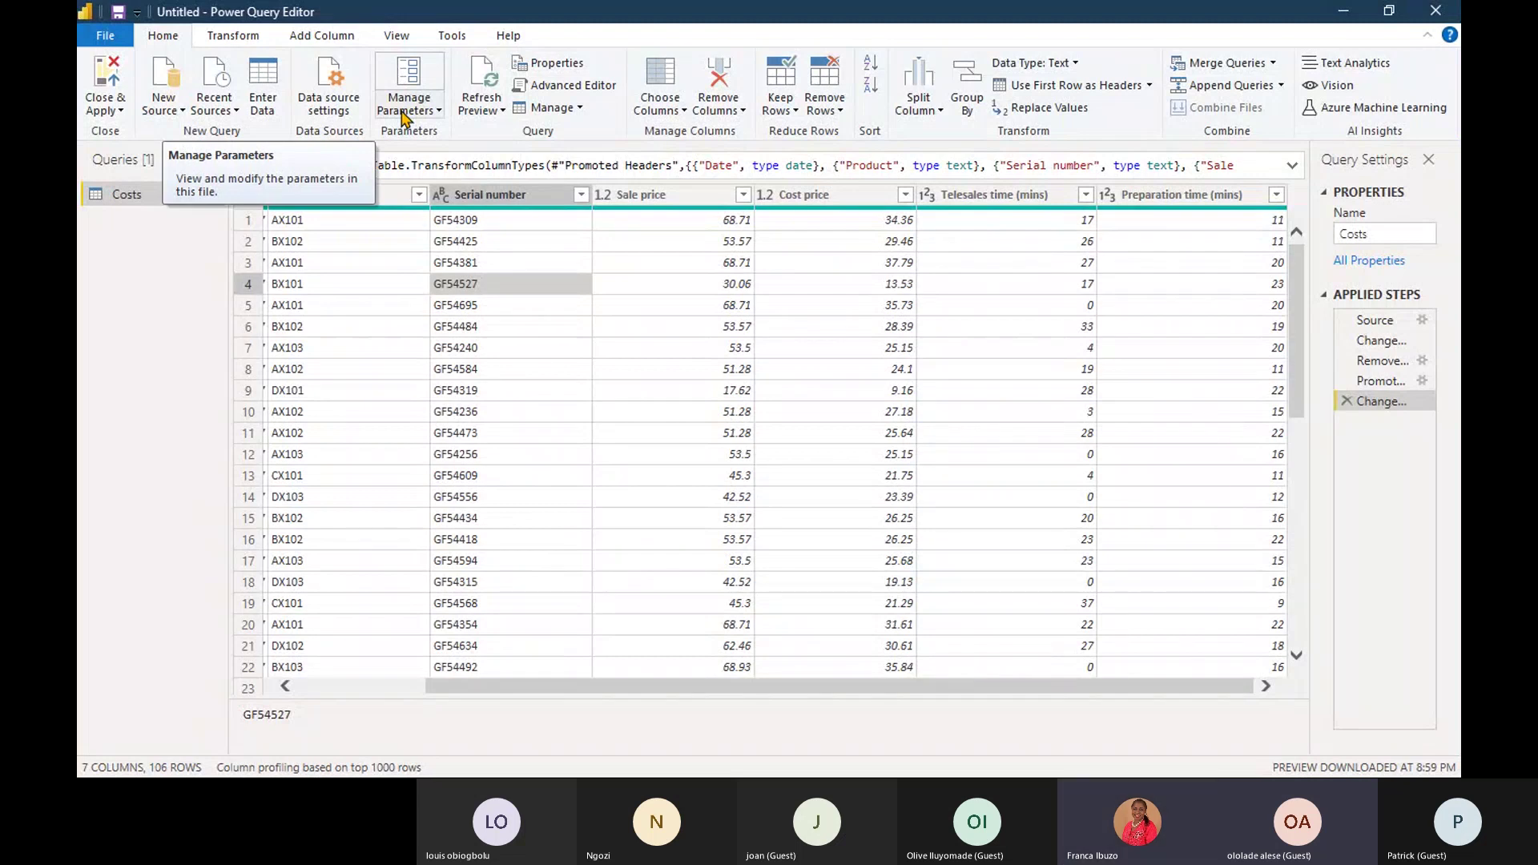
Import London expenses 2016.txt from the 05-Replace Values folder of the ETL Dataset as a new Text/CSV query.
{"action": "left_click", "coordinate": [182, 112]}
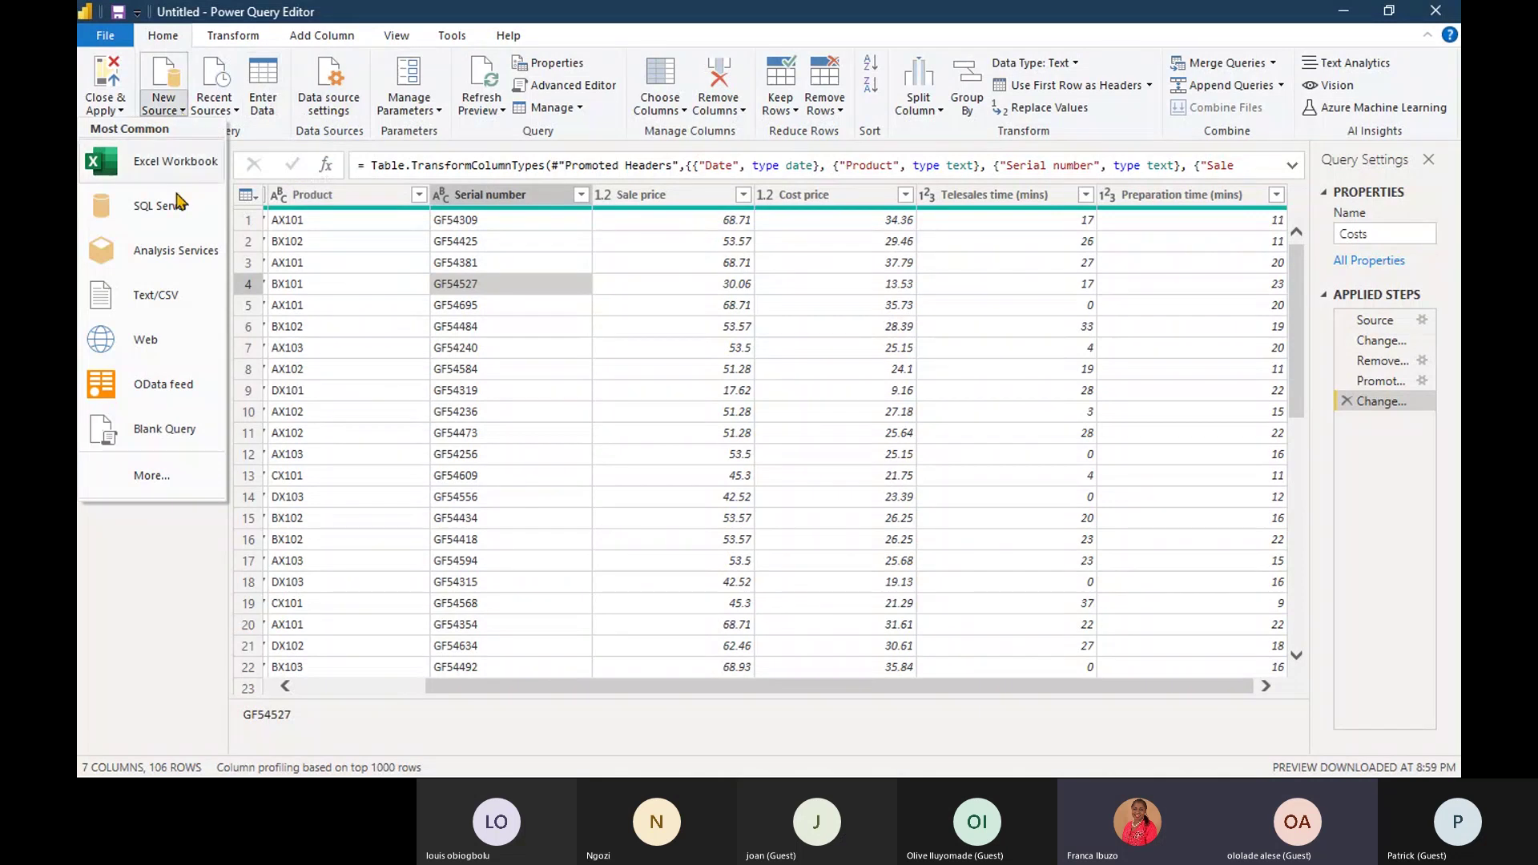
{"action": "left_click", "coordinate": [169, 300]}
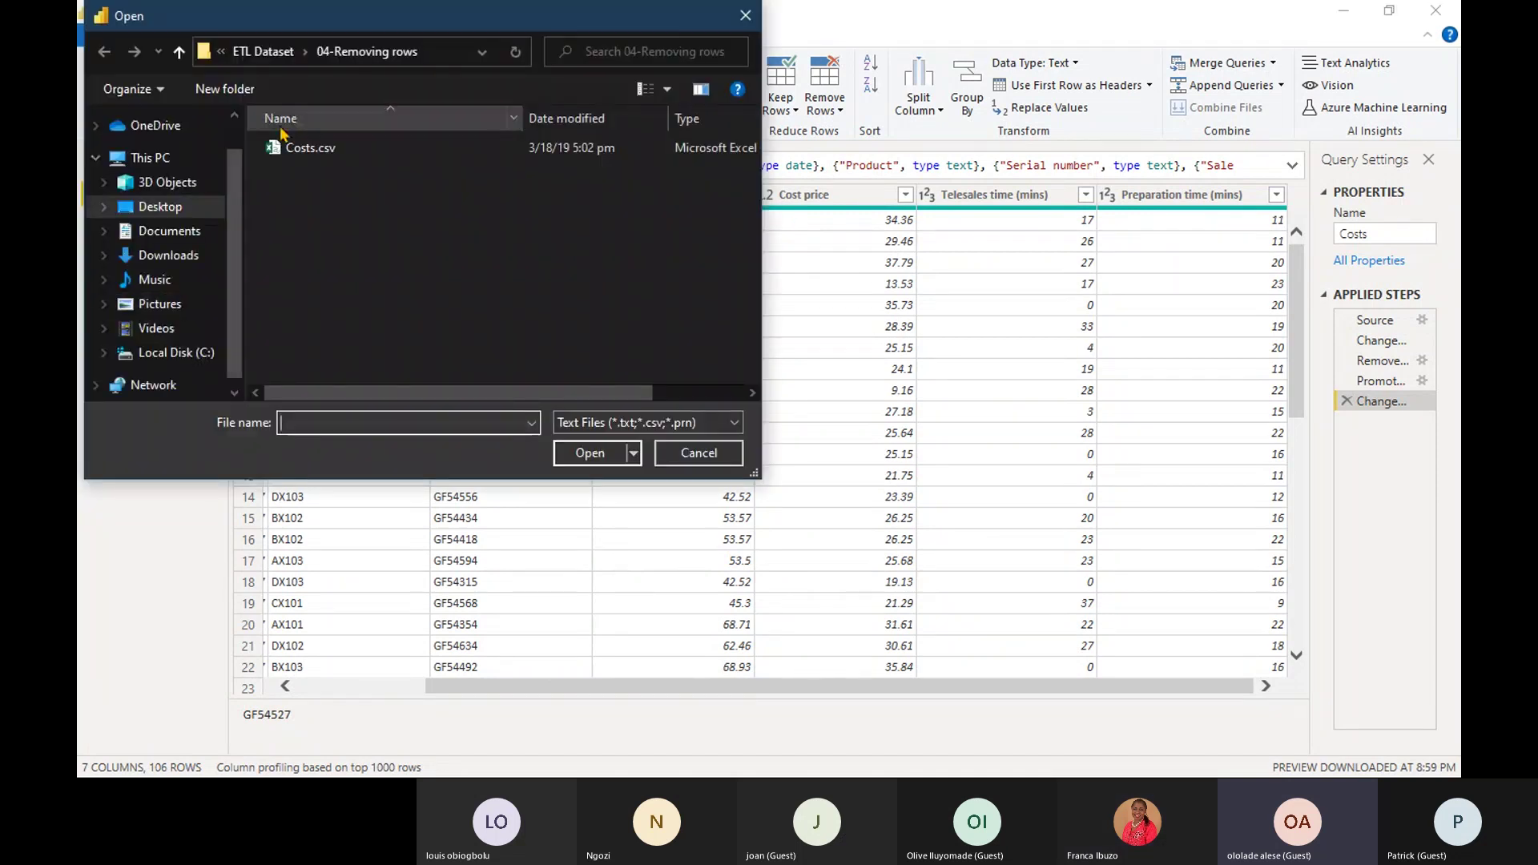
{"action": "left_click", "coordinate": [282, 54]}
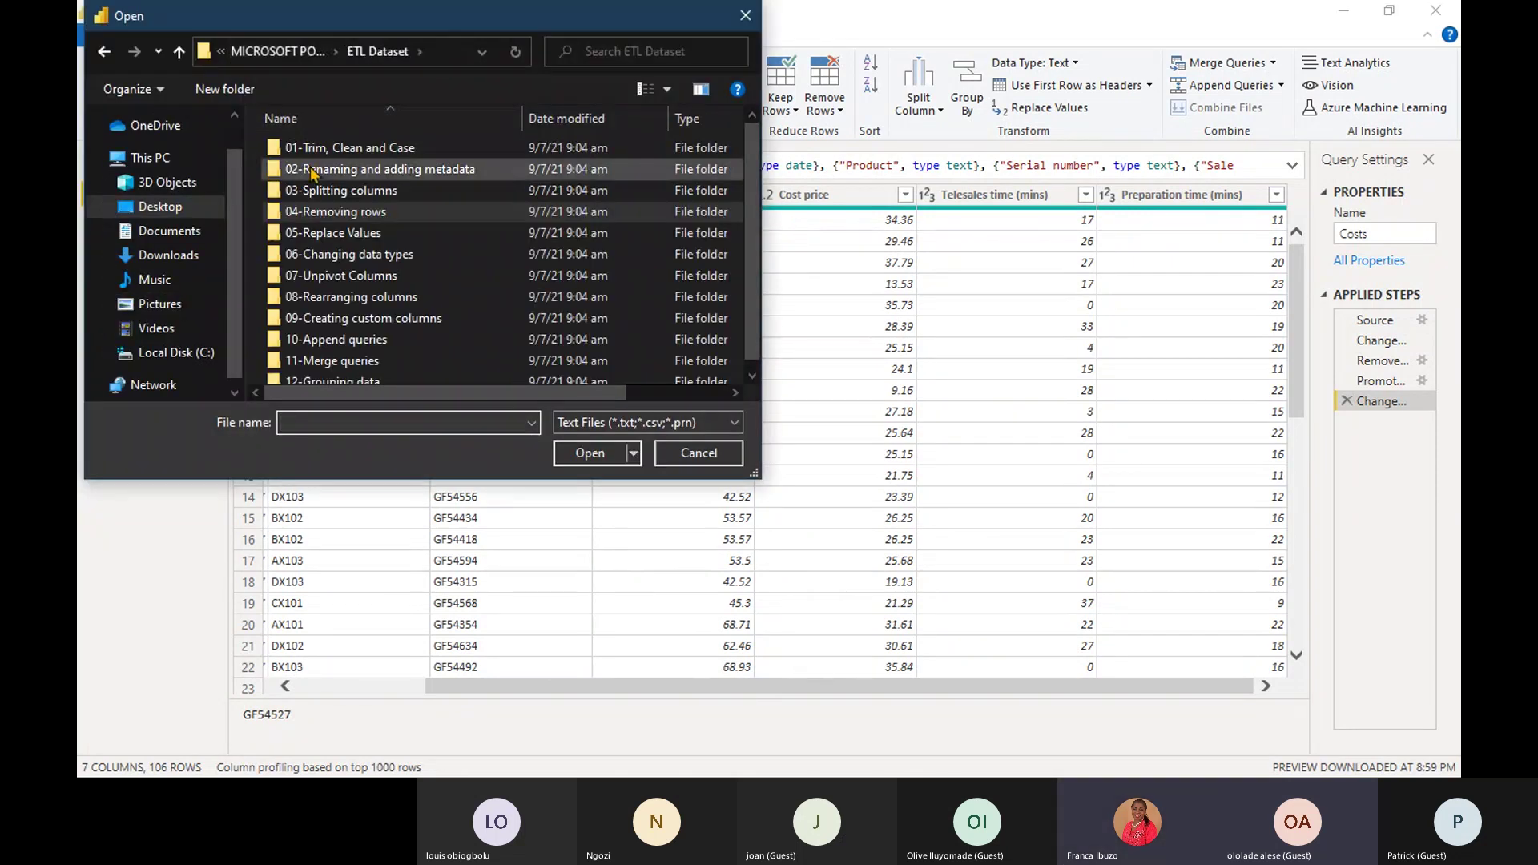
{"action": "double_click", "coordinate": [324, 234]}
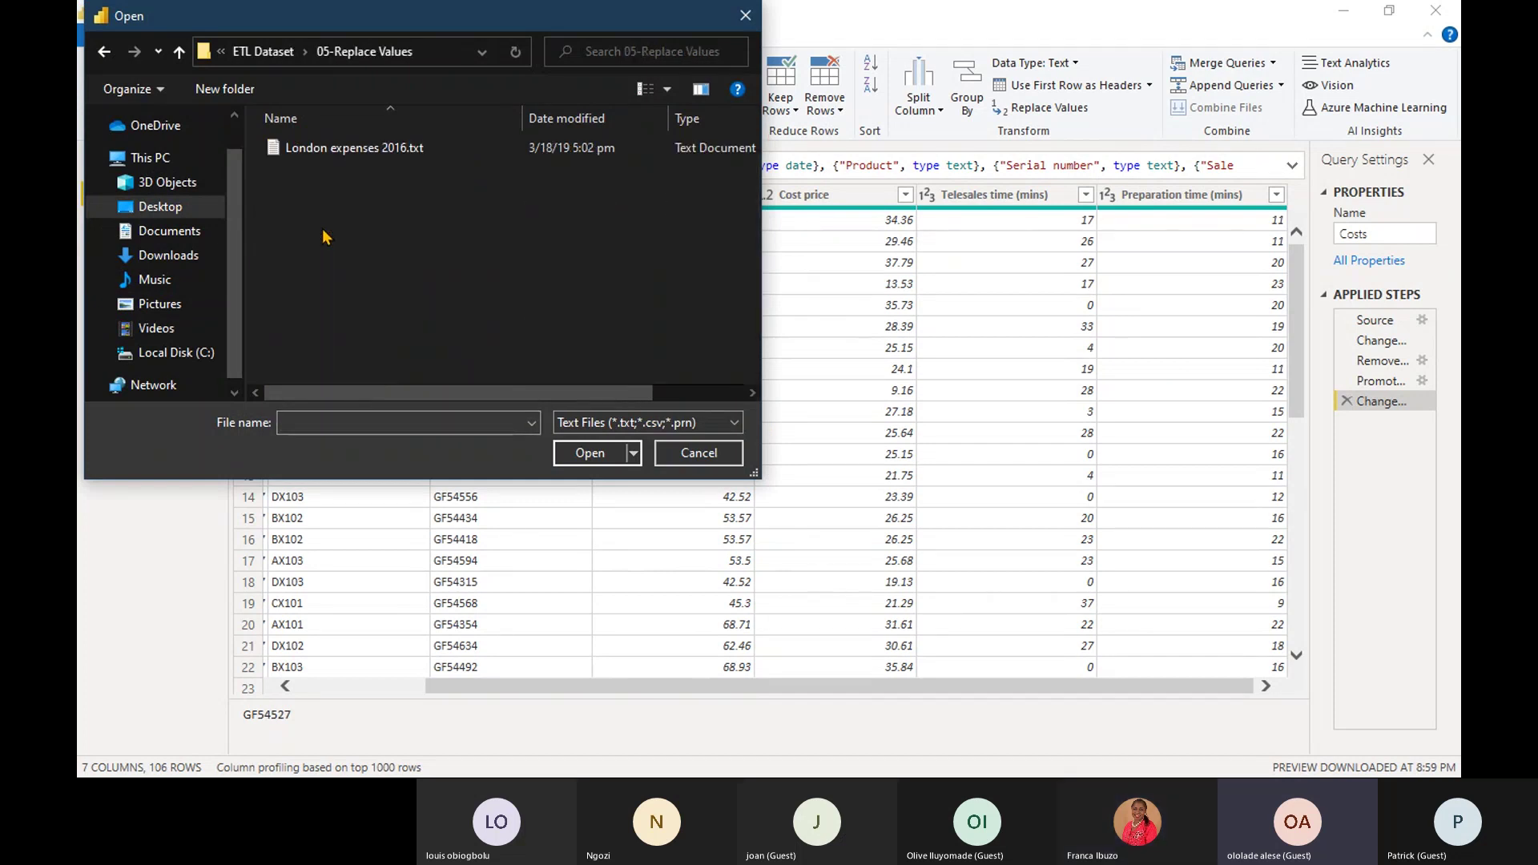
{"action": "left_click", "coordinate": [342, 157]}
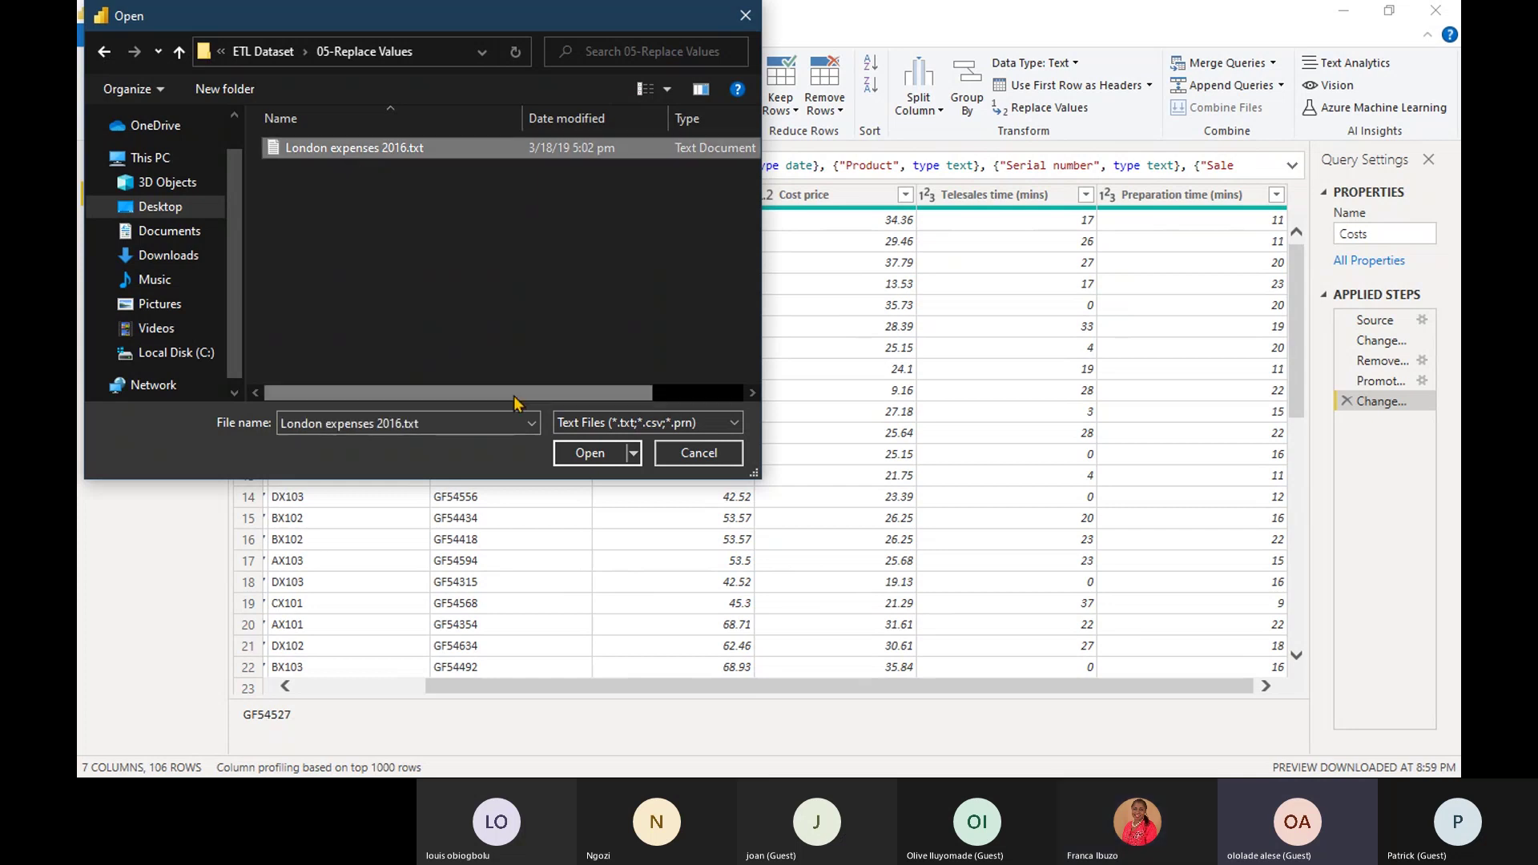
{"action": "left_click", "coordinate": [591, 453]}
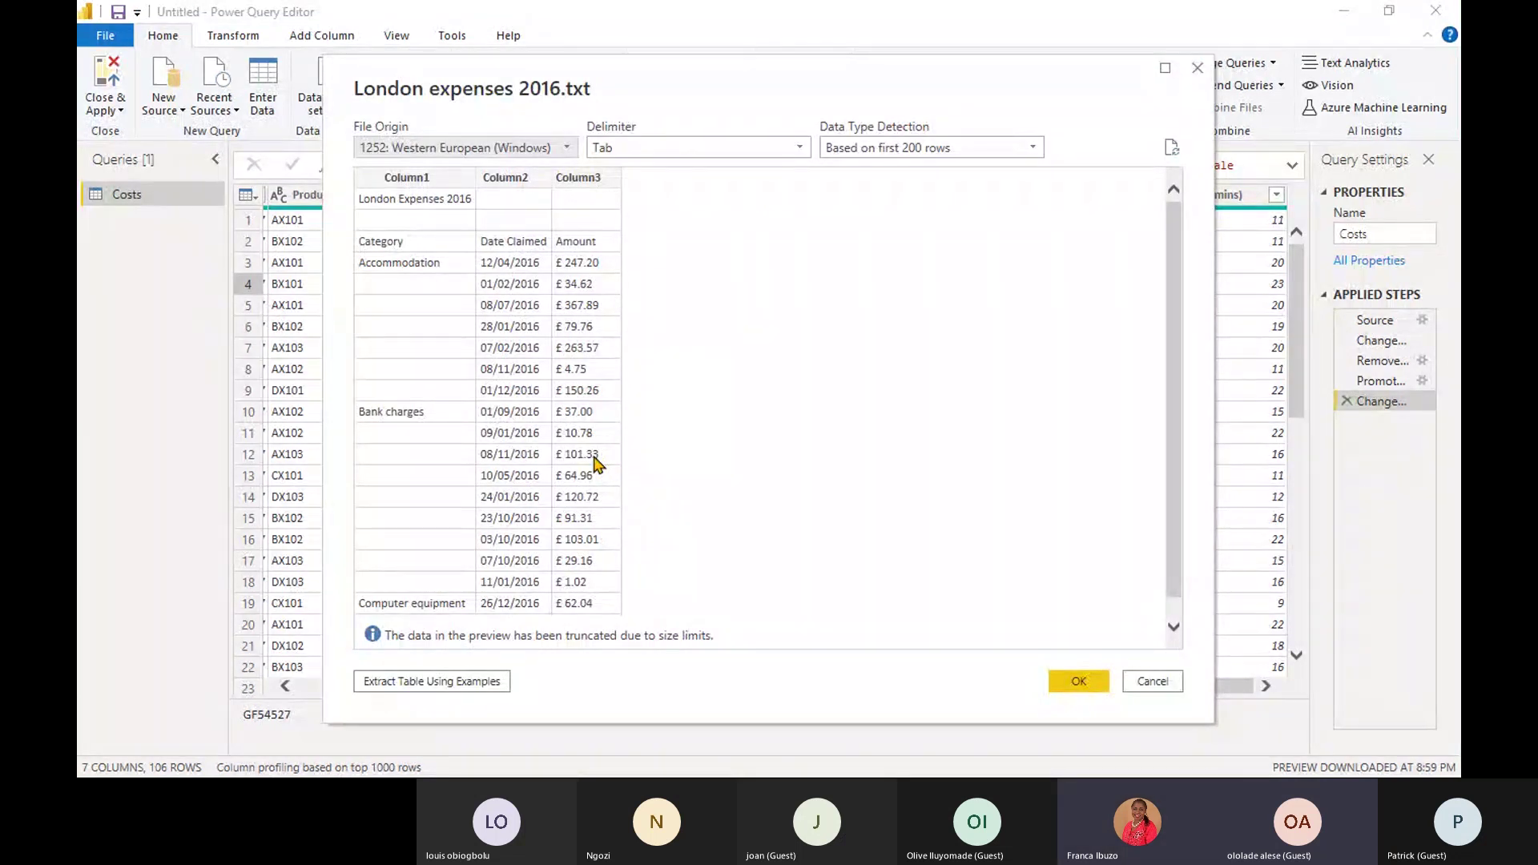
{"action": "left_click", "coordinate": [1080, 683]}
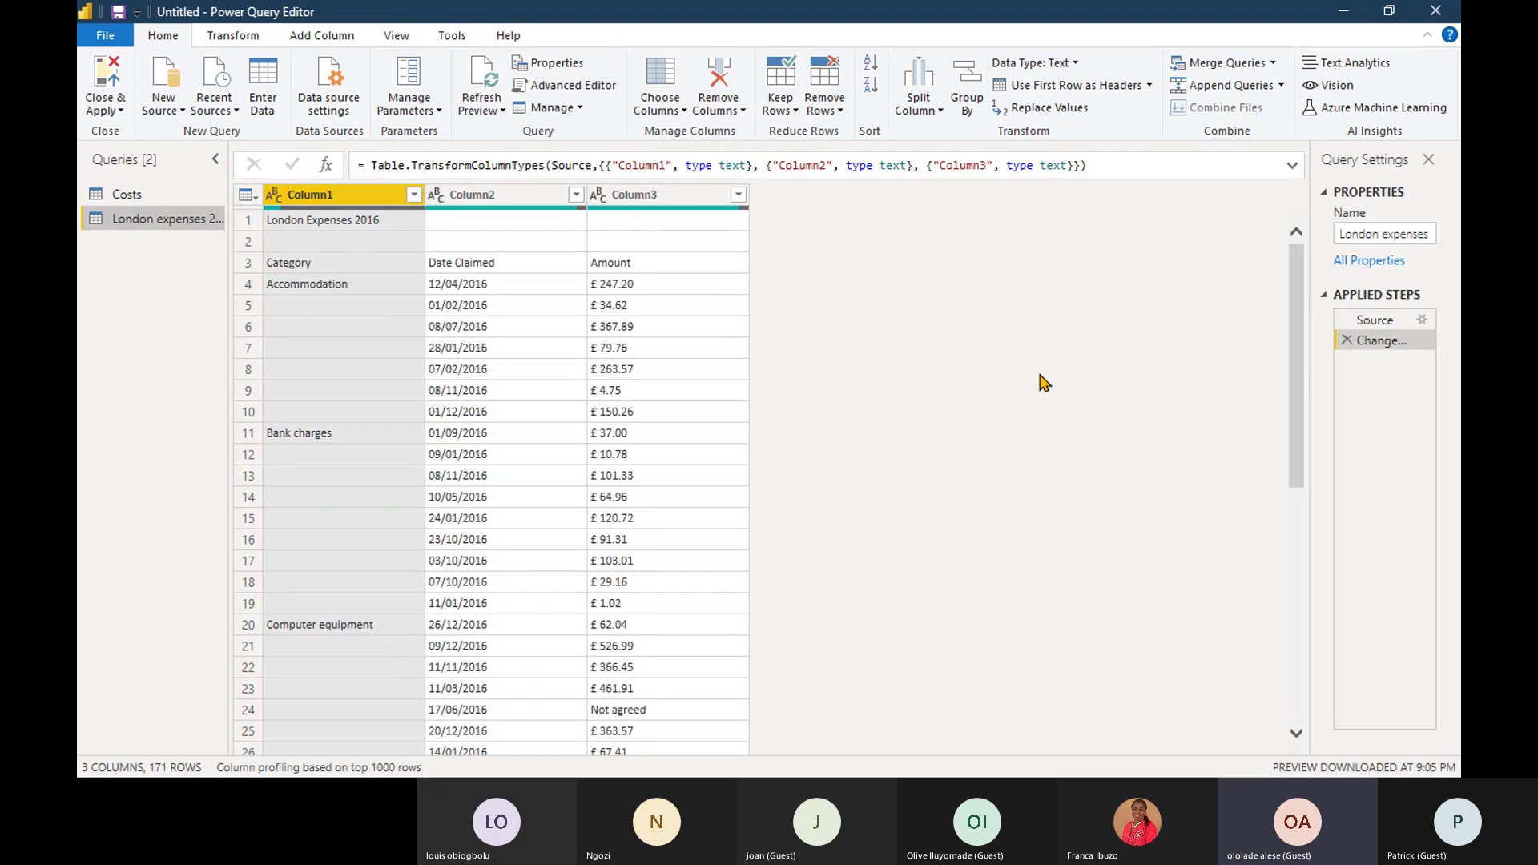
Remove the top 2 rows of the London expenses query and promote its first remaining row to column headers.
{"action": "left_click", "coordinate": [841, 115]}
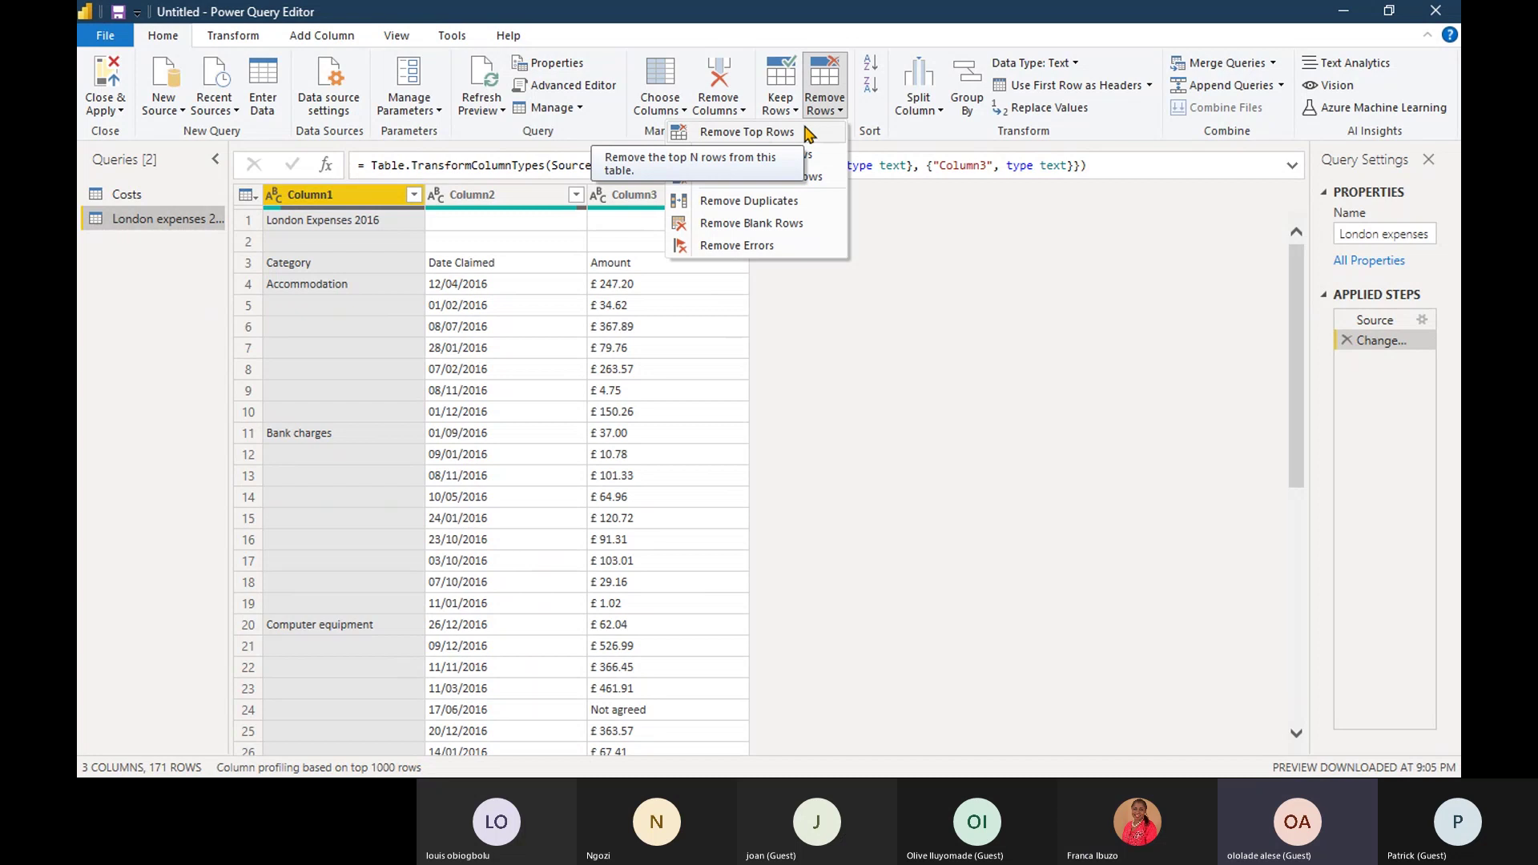
{"action": "left_click", "coordinate": [808, 133]}
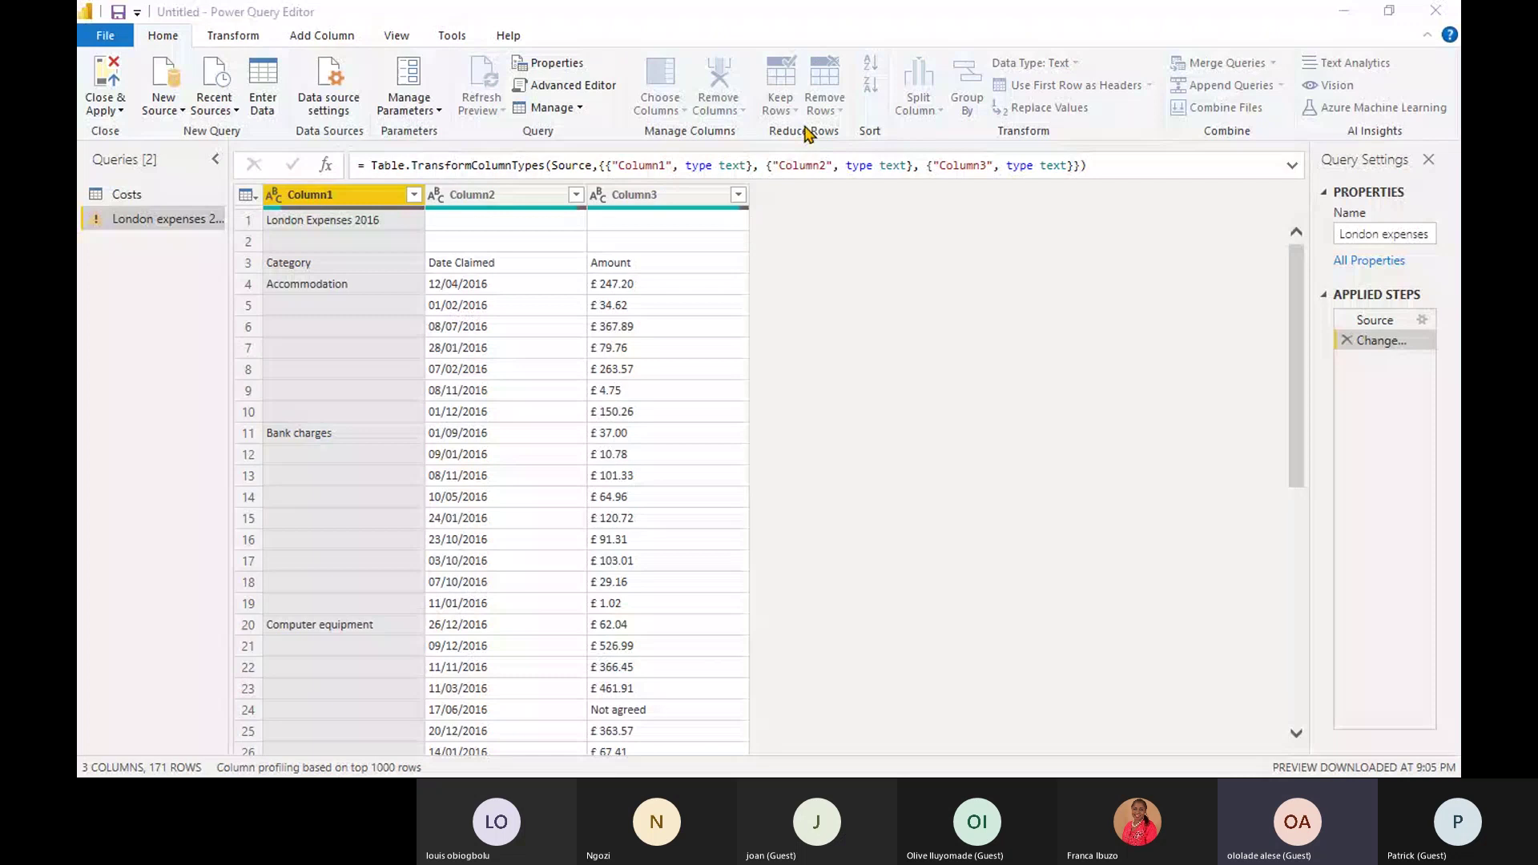
{"action": "type", "text": "2"}
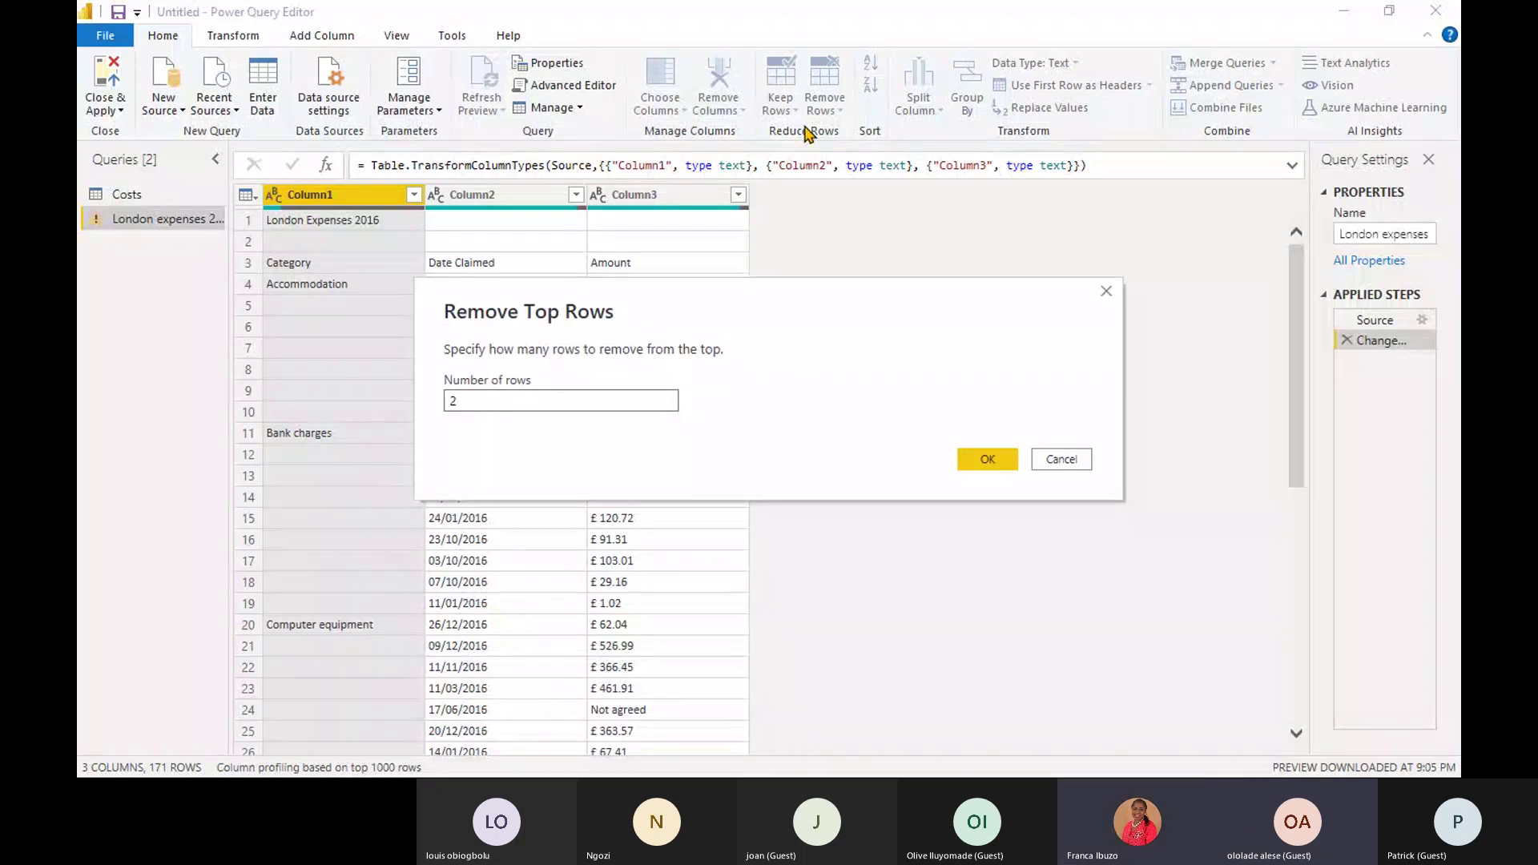
{"action": "key", "text": "Return"}
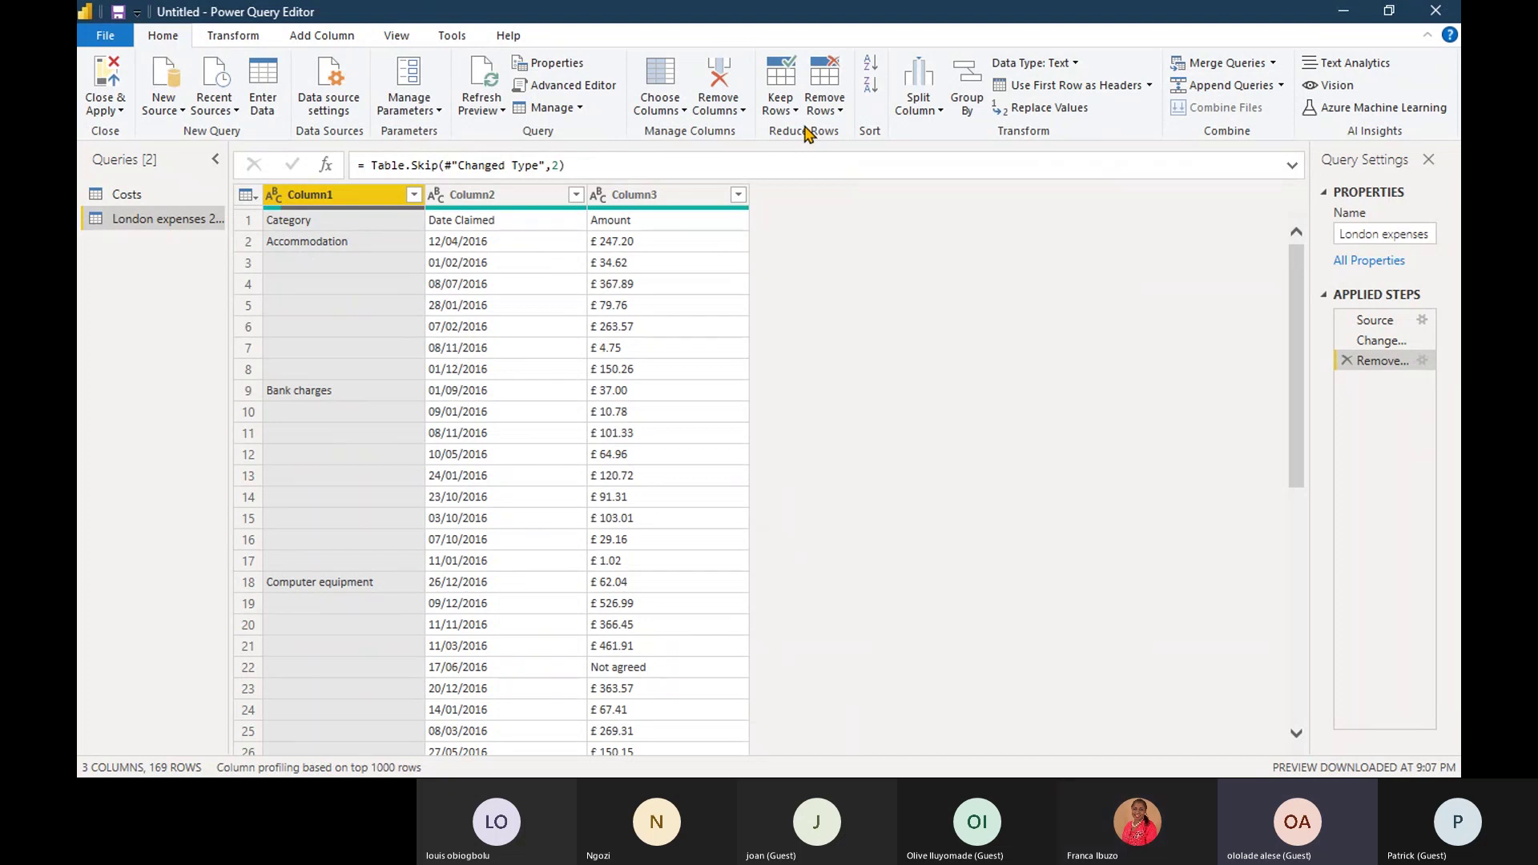
{"action": "left_click", "coordinate": [1066, 89]}
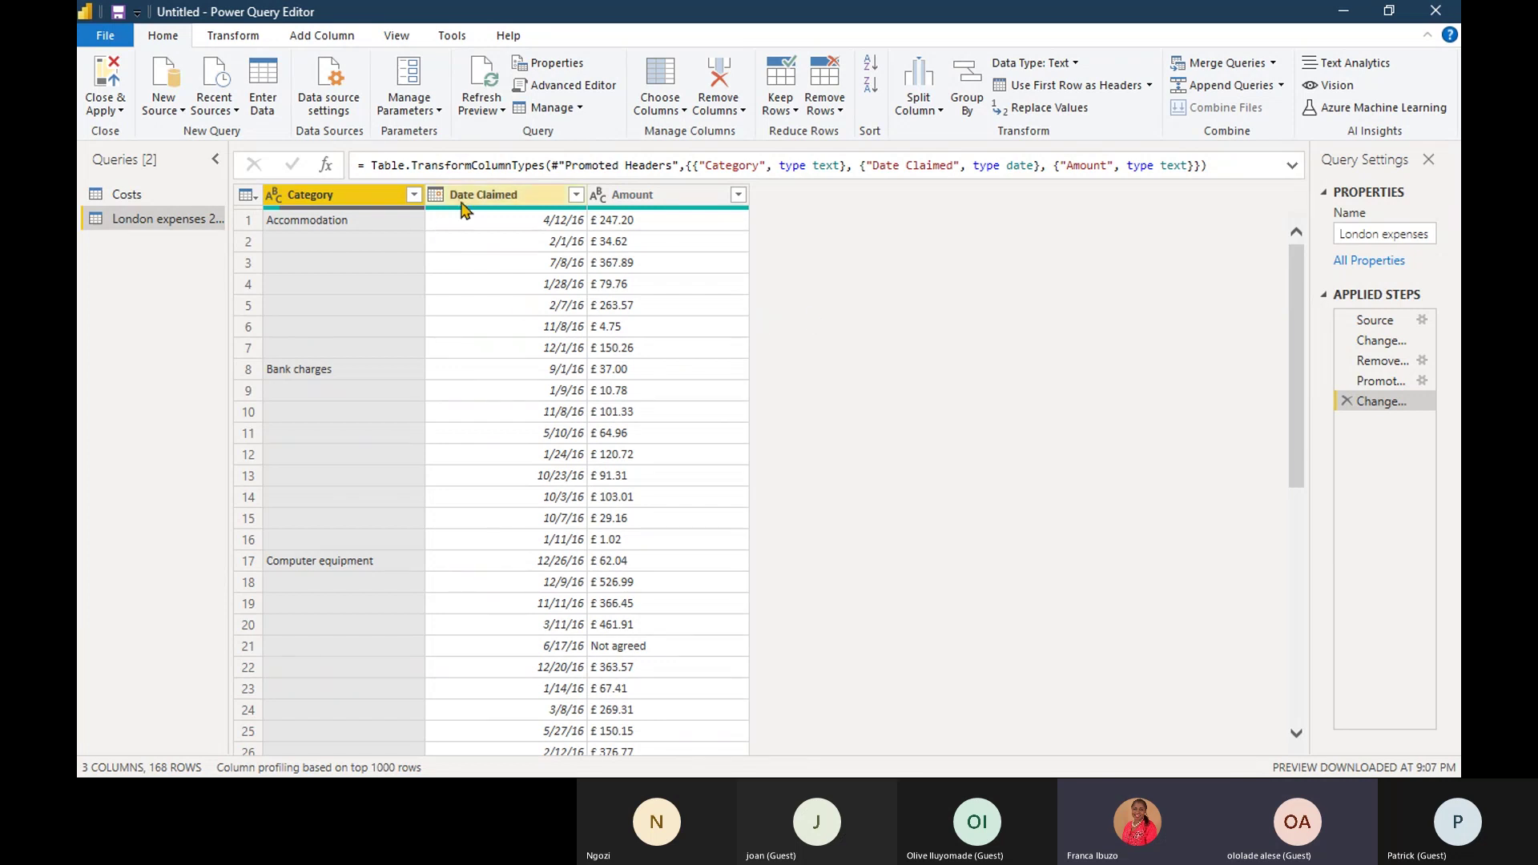
Review the distinct values in the Category column's filter list and close it without applying a filter.
{"action": "left_click", "coordinate": [415, 196]}
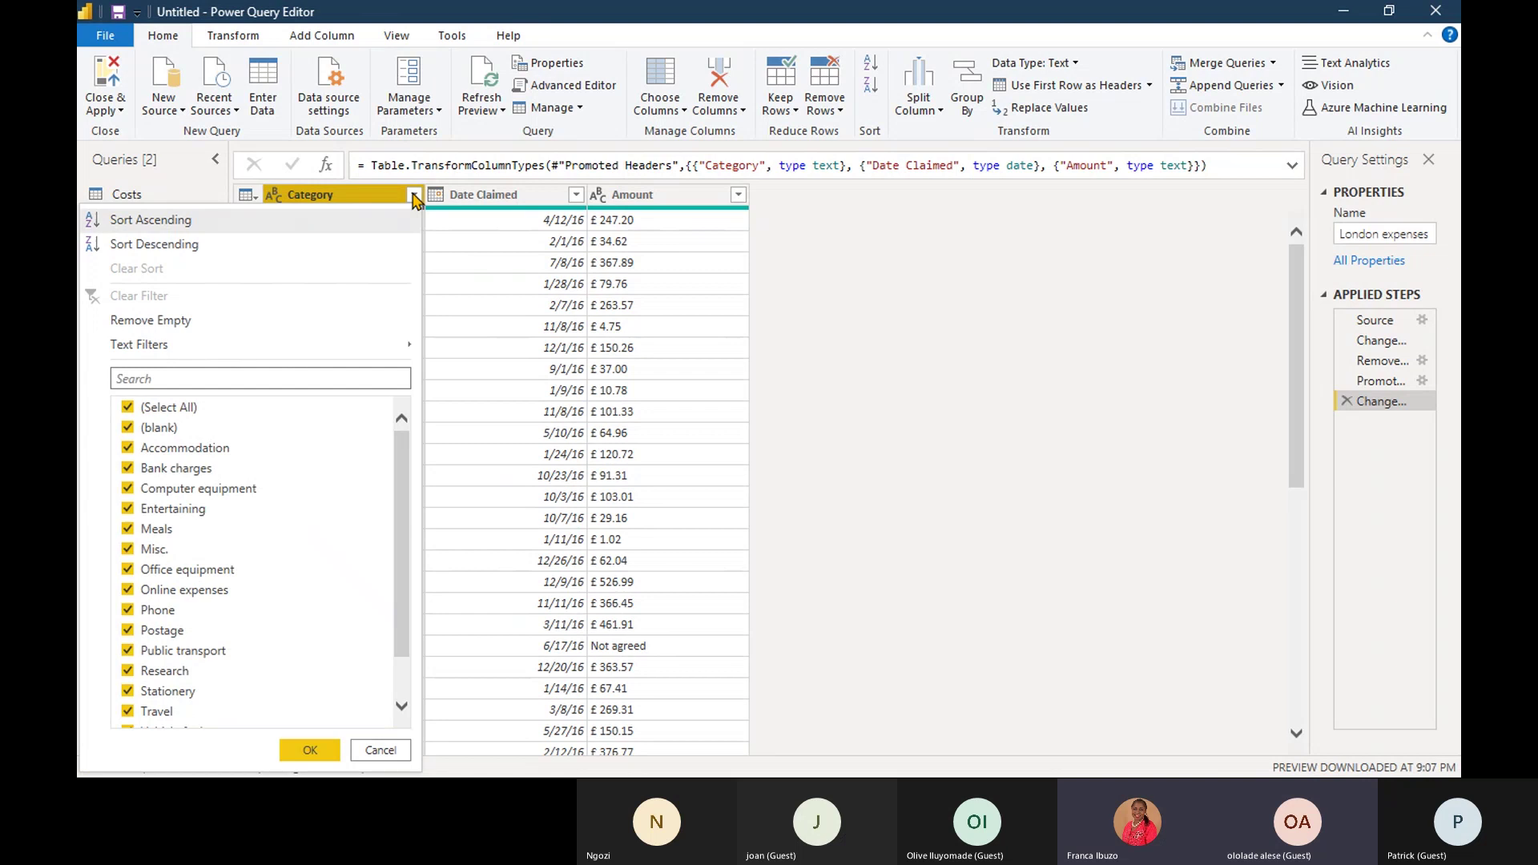
{"action": "left_click", "coordinate": [415, 196]}
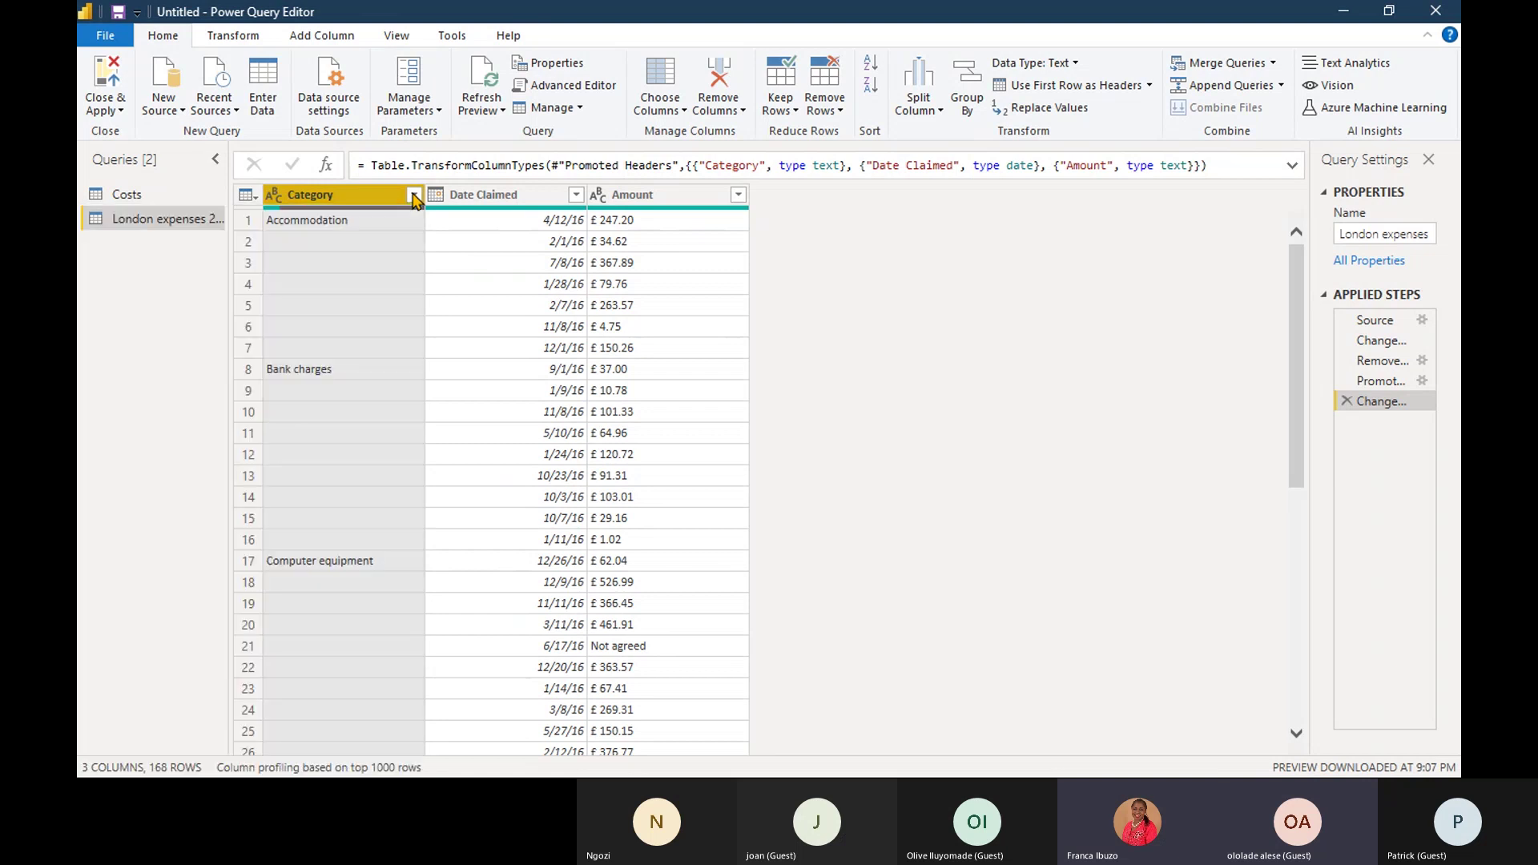
{"action": "left_click", "coordinate": [414, 197]}
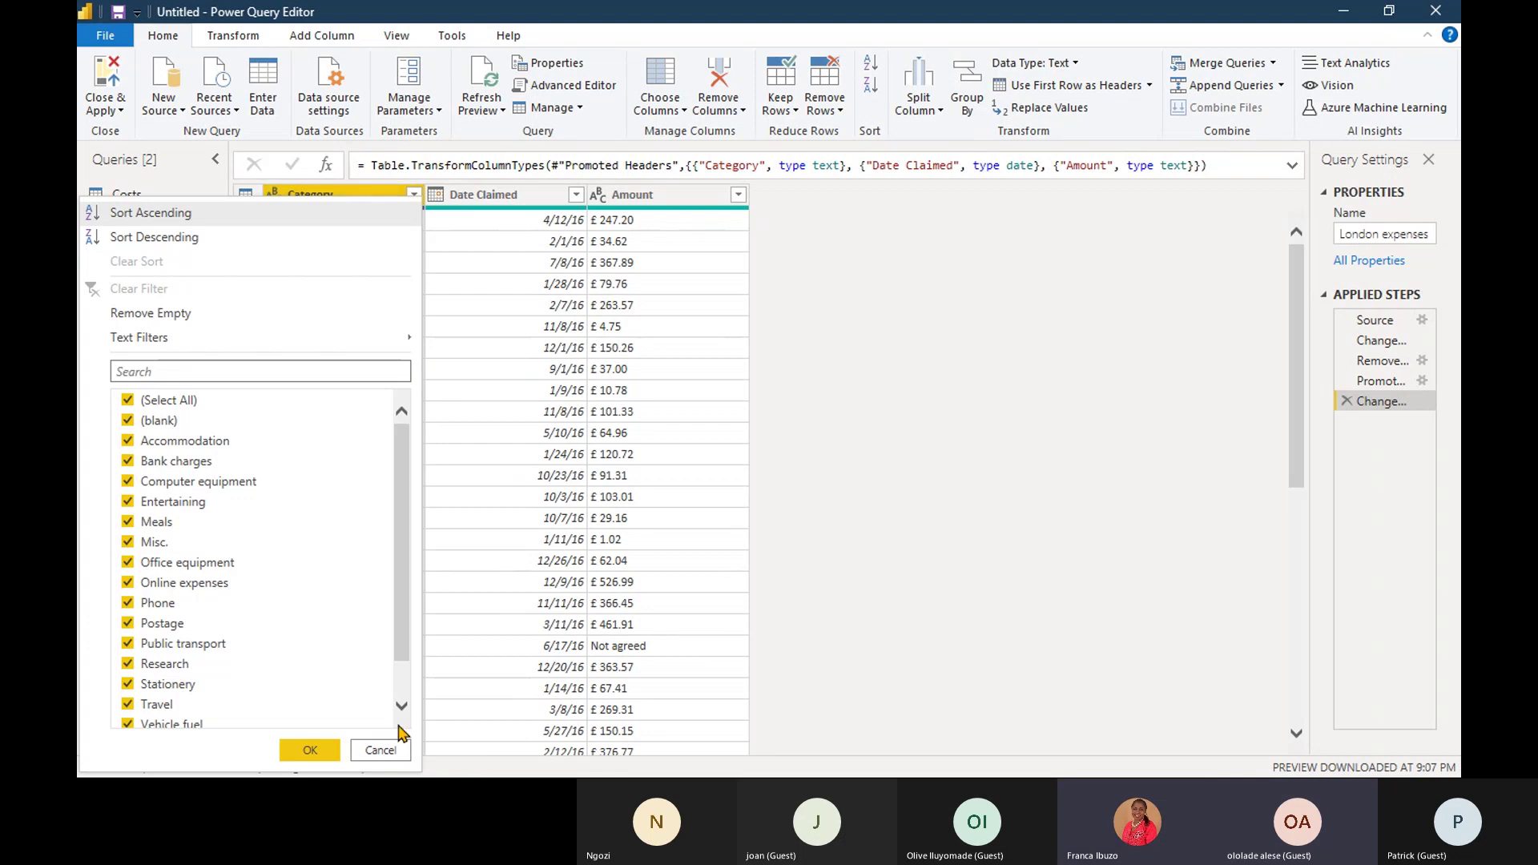
{"action": "left_click", "coordinate": [381, 751]}
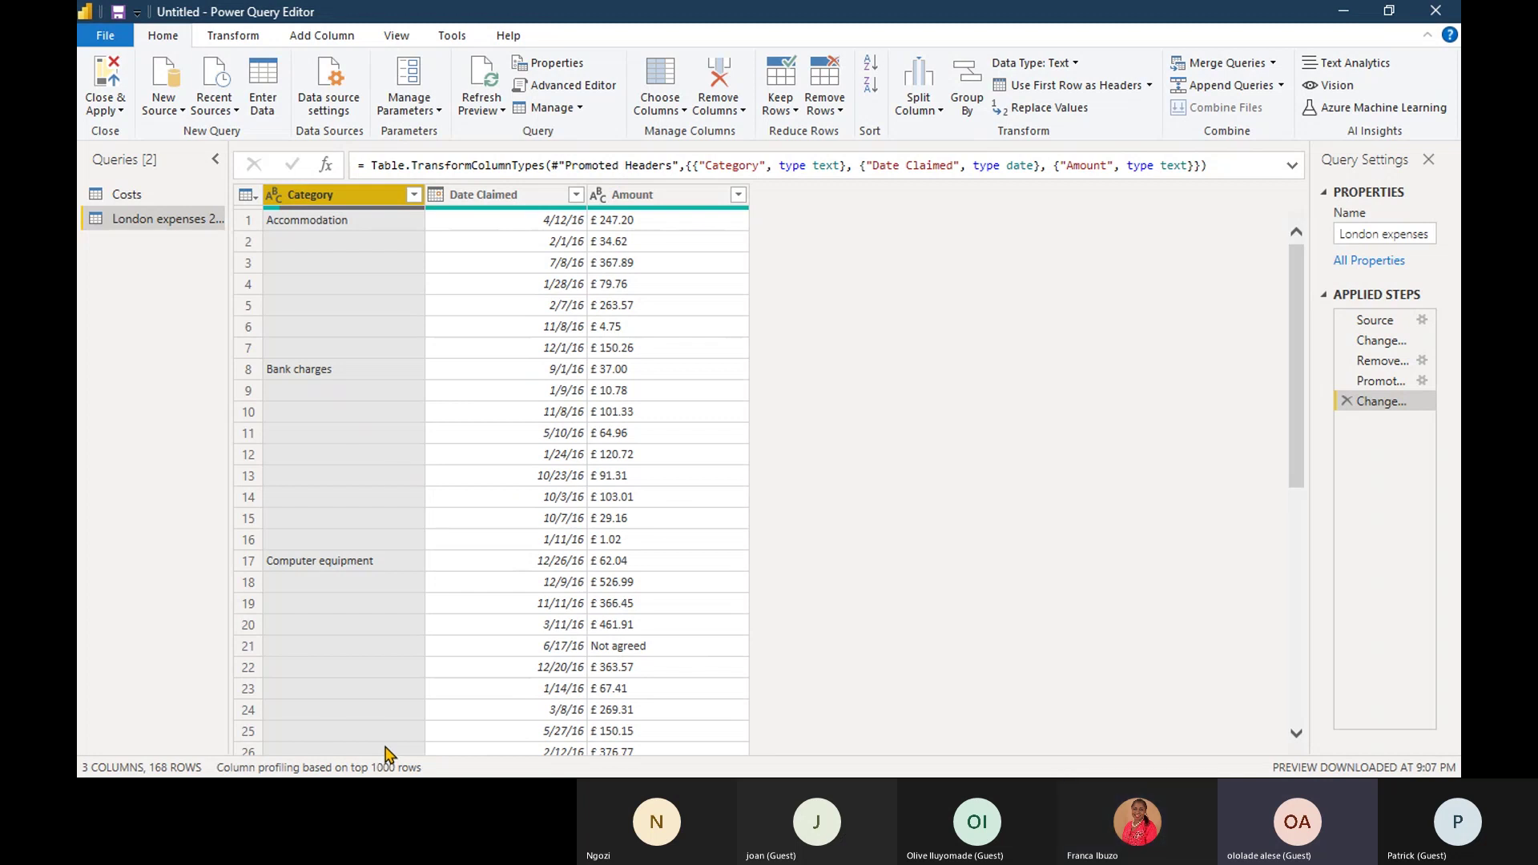
Try sorting the Category column in ascending order, and delete the resulting sort from the applied steps.
{"action": "left_click", "coordinate": [414, 196]}
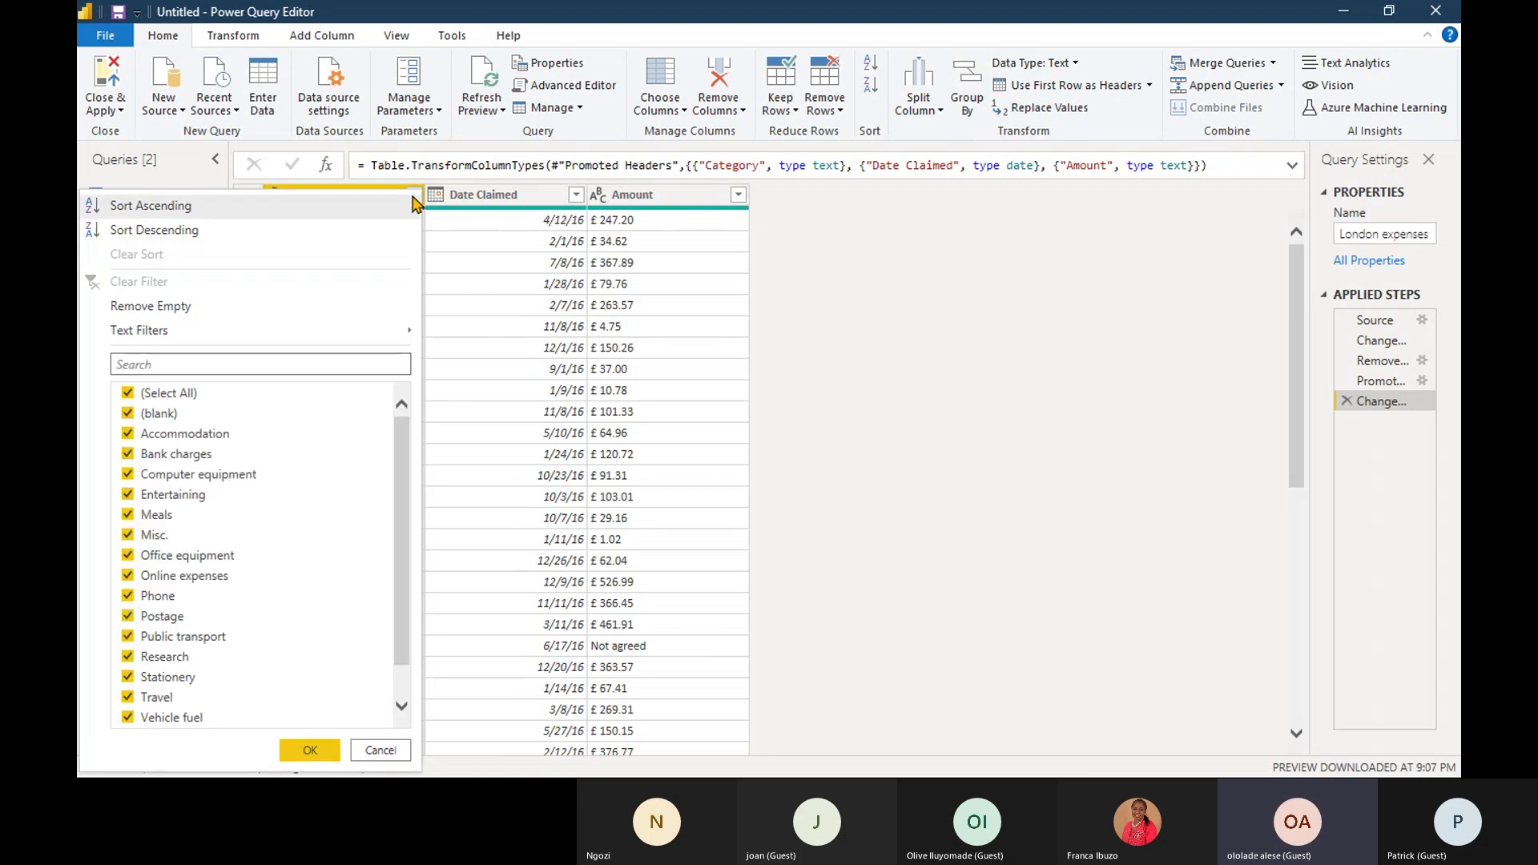
{"action": "left_click", "coordinate": [410, 203]}
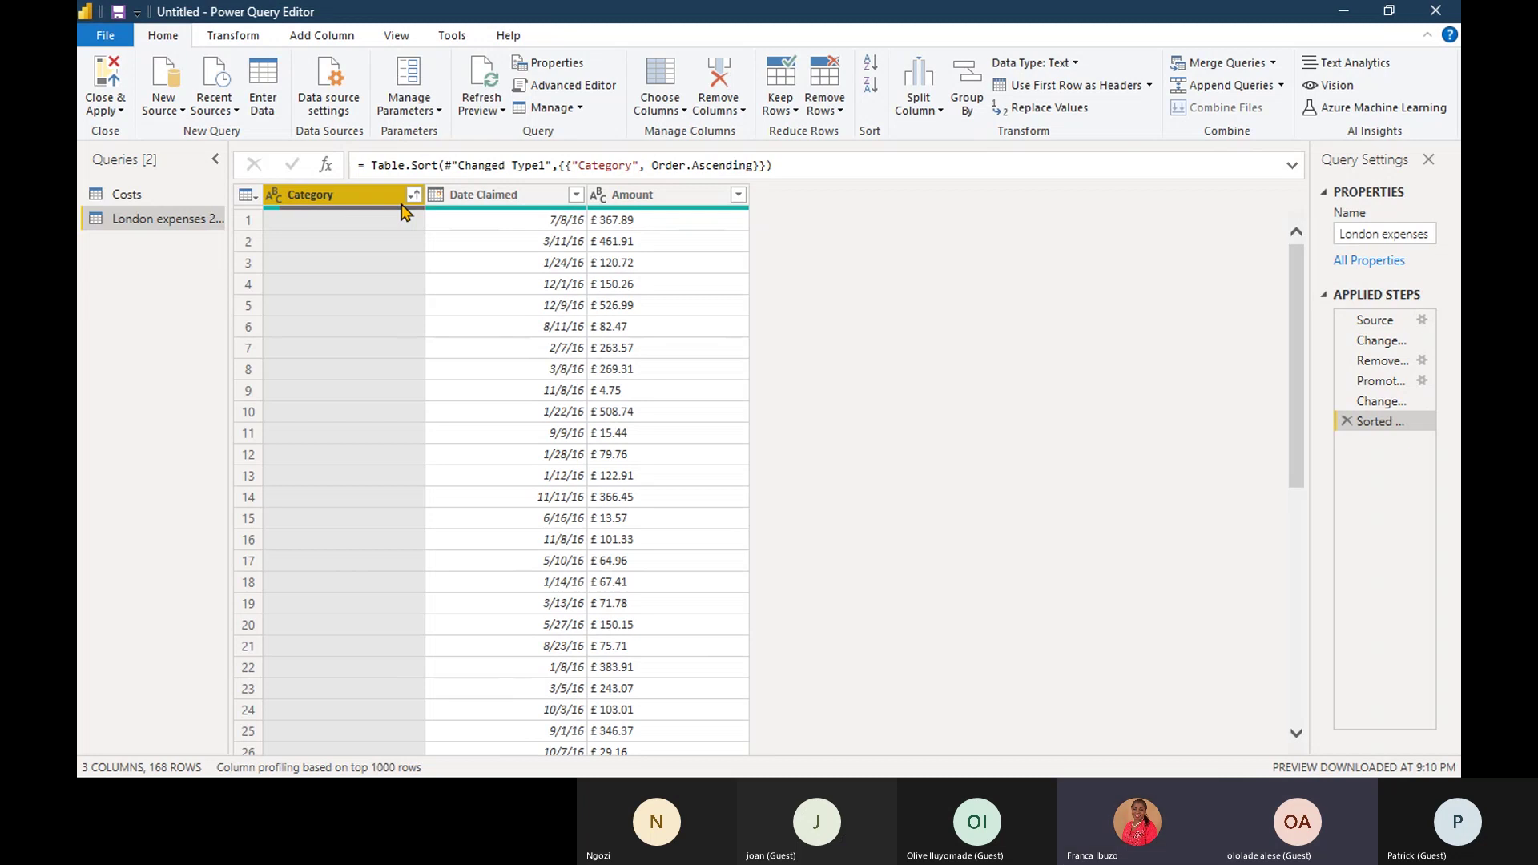
{"action": "left_click", "coordinate": [1346, 422]}
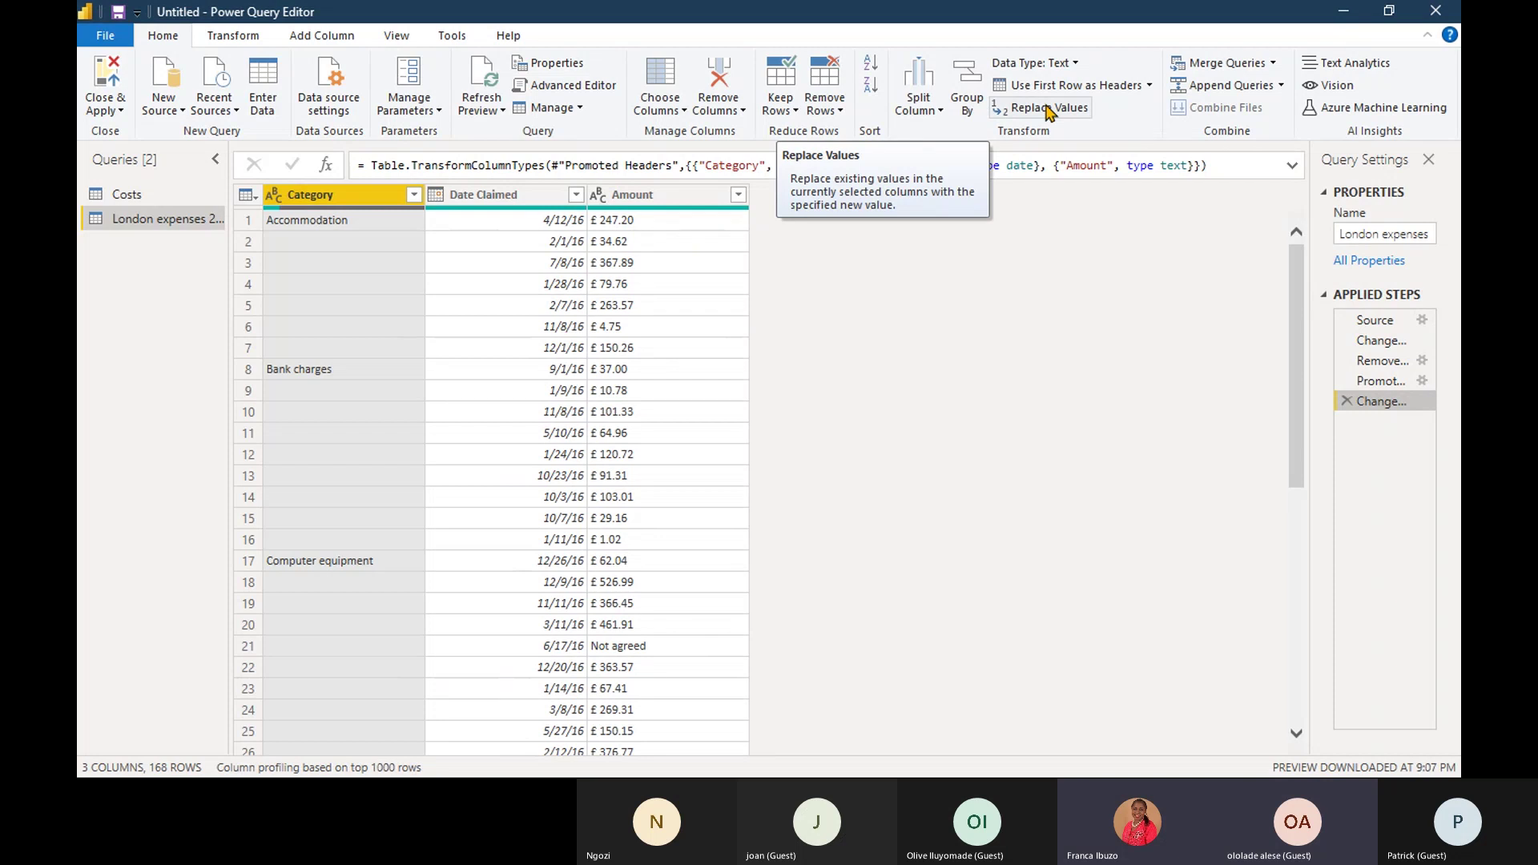
Try to fill the Category column's blanks by replacing a space with the text Null.
{"action": "right_click", "coordinate": [385, 242]}
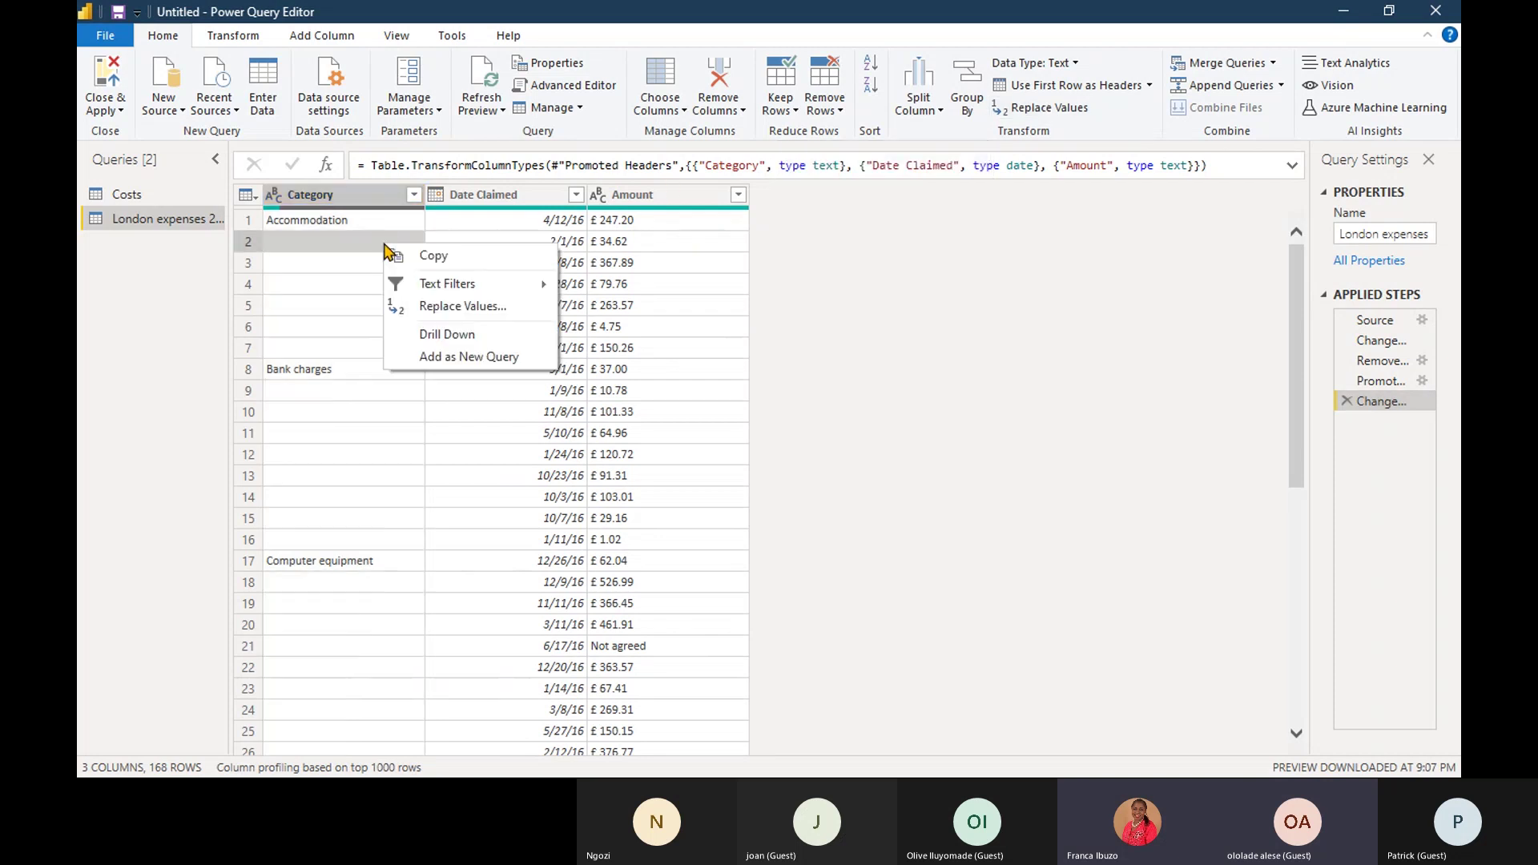
{"action": "left_click", "coordinate": [364, 197]}
{"action": "right_click", "coordinate": [363, 200]}
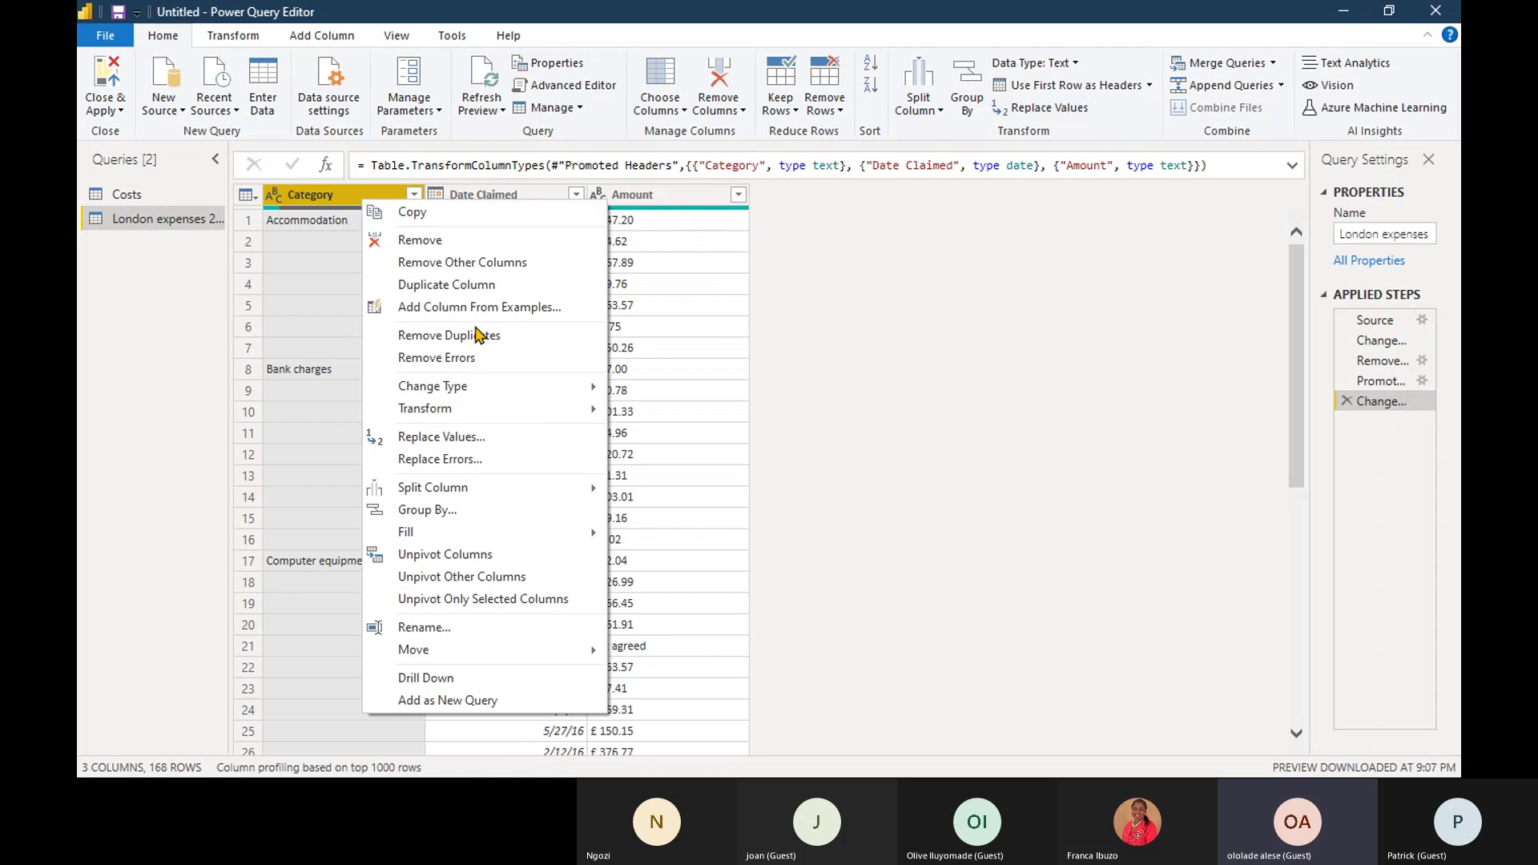
{"action": "left_click", "coordinate": [558, 435]}
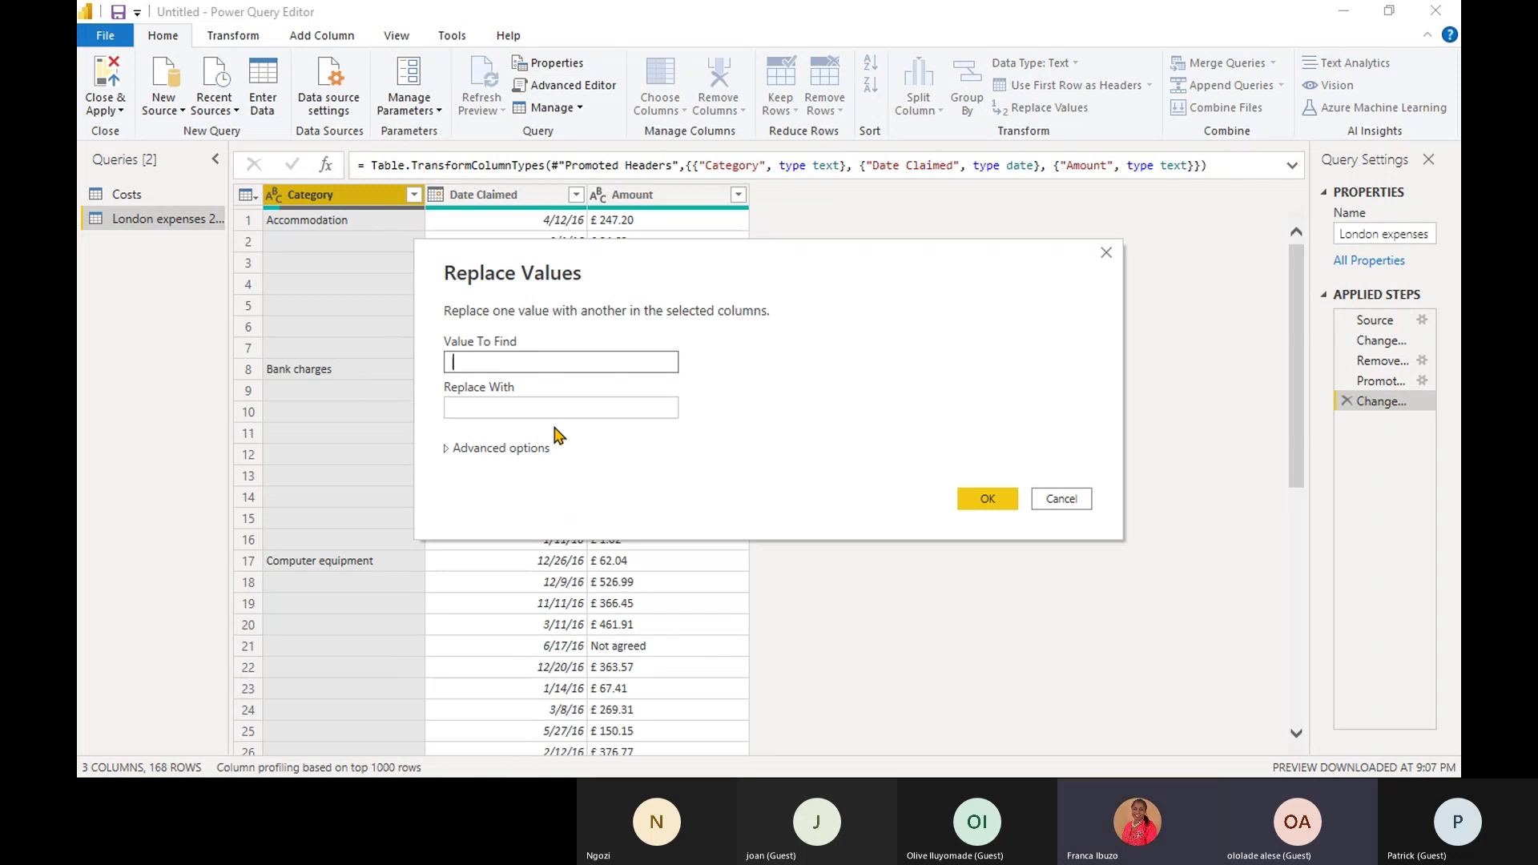
{"action": "left_click", "coordinate": [548, 408]}
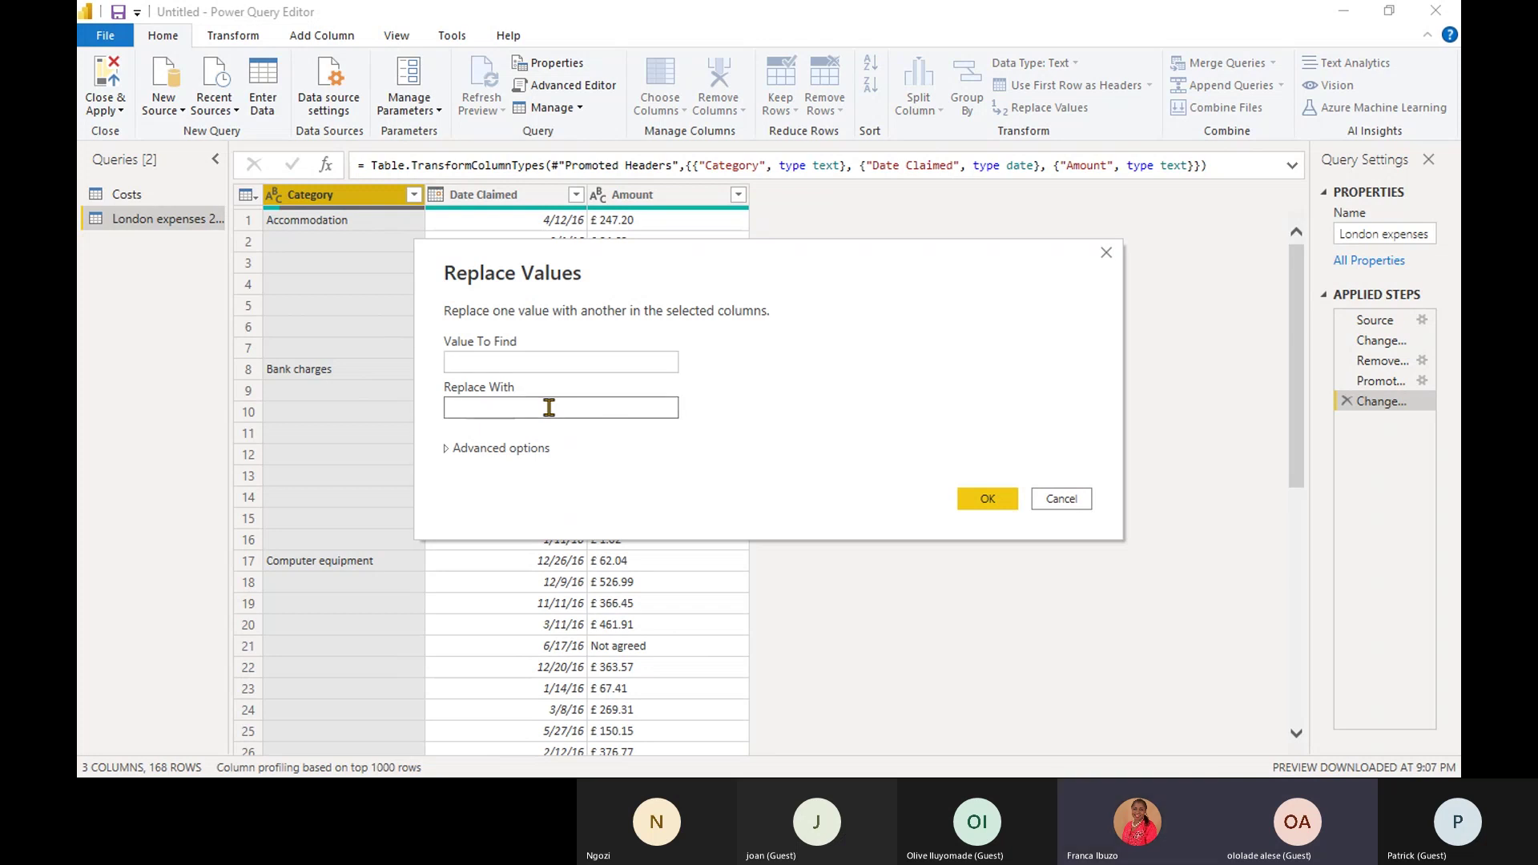
{"action": "type", "text": "null"}
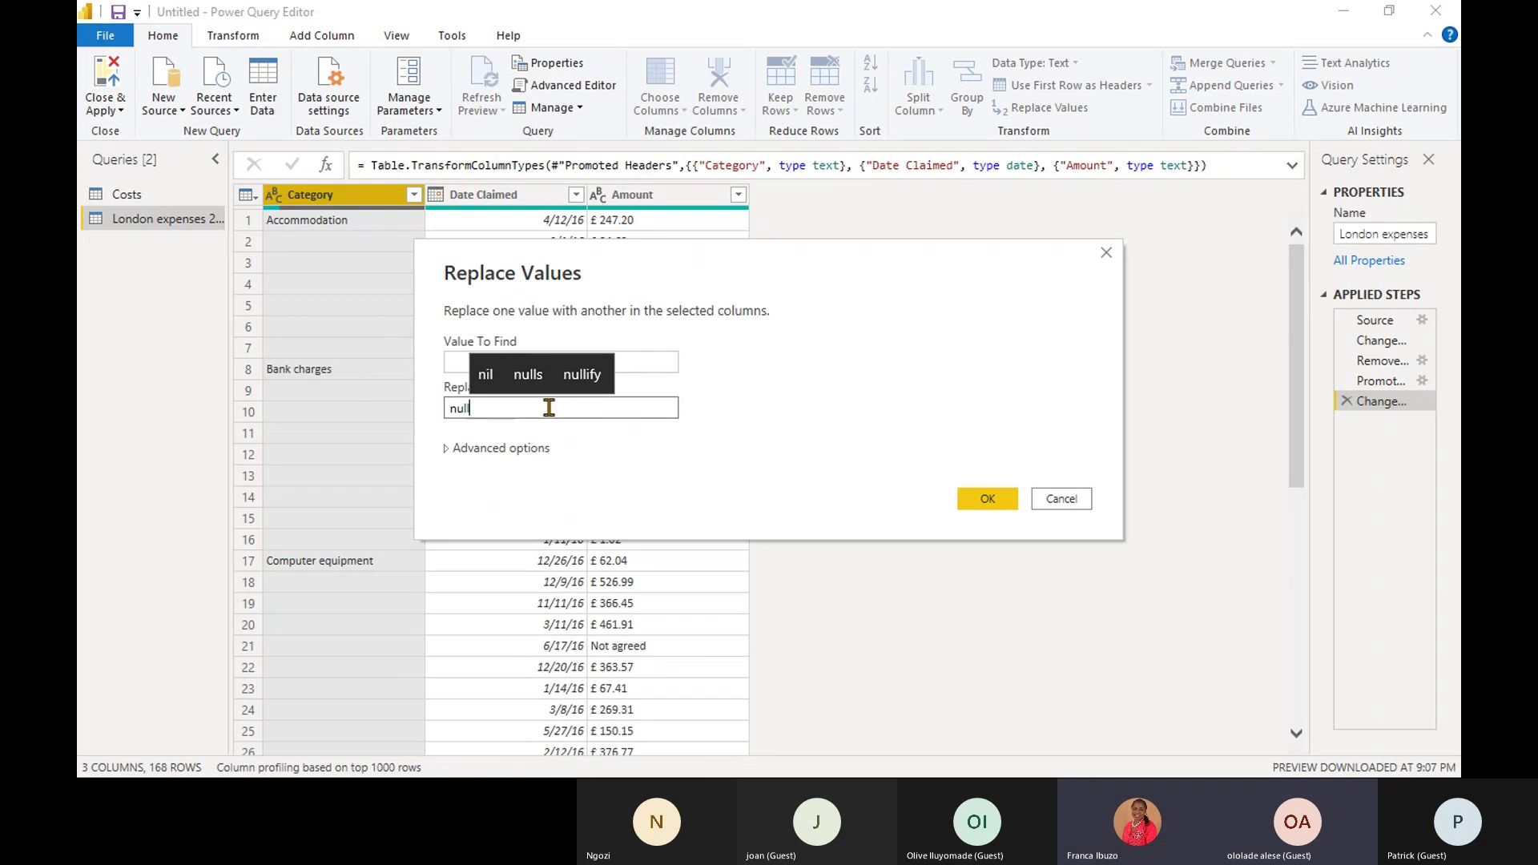
{"action": "left_click", "coordinate": [851, 401]}
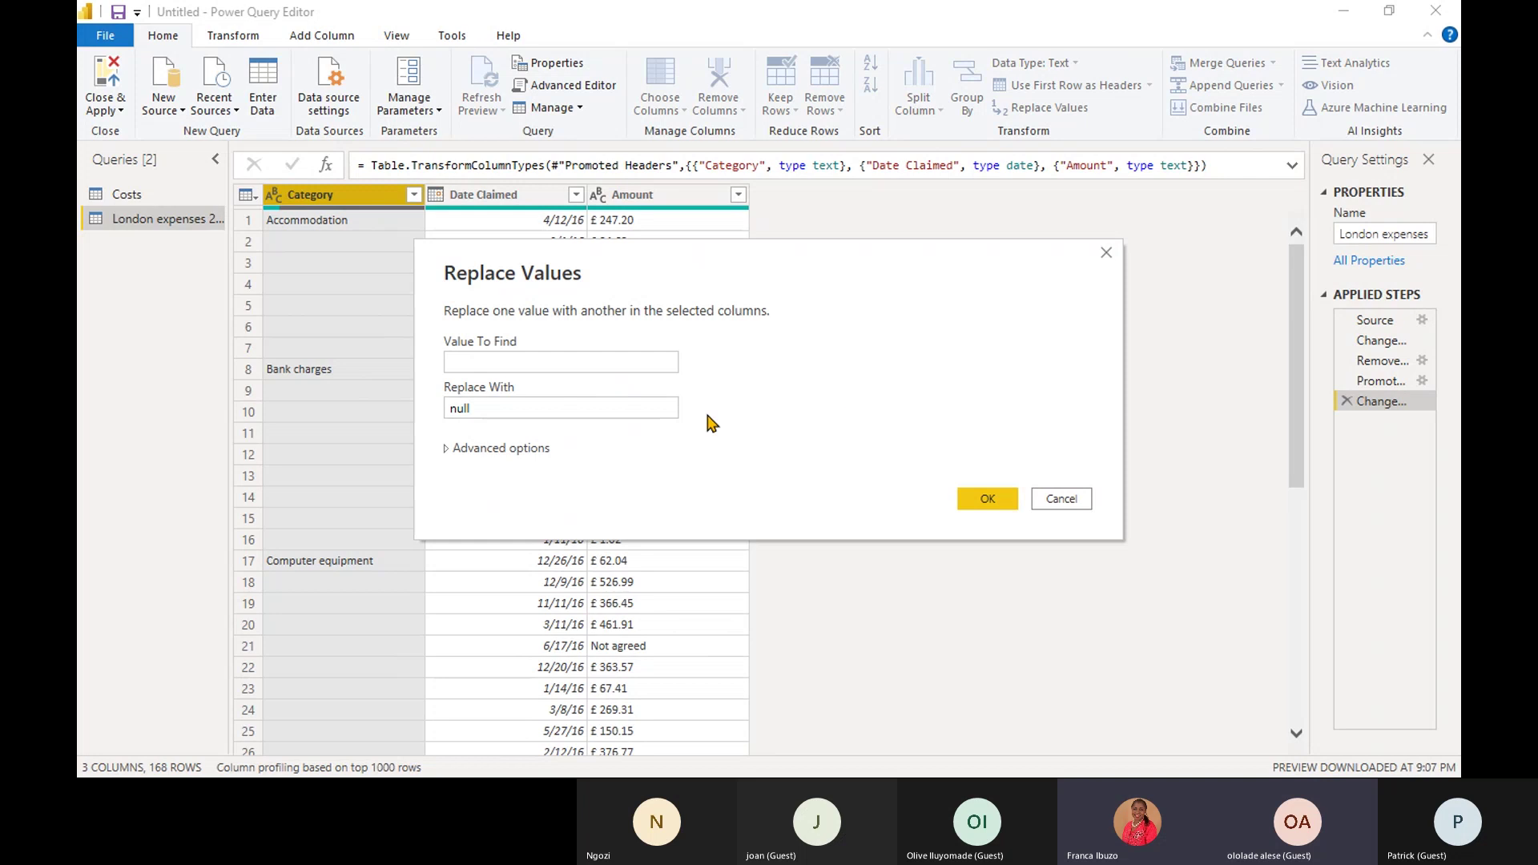
{"action": "left_click", "coordinate": [453, 409]}
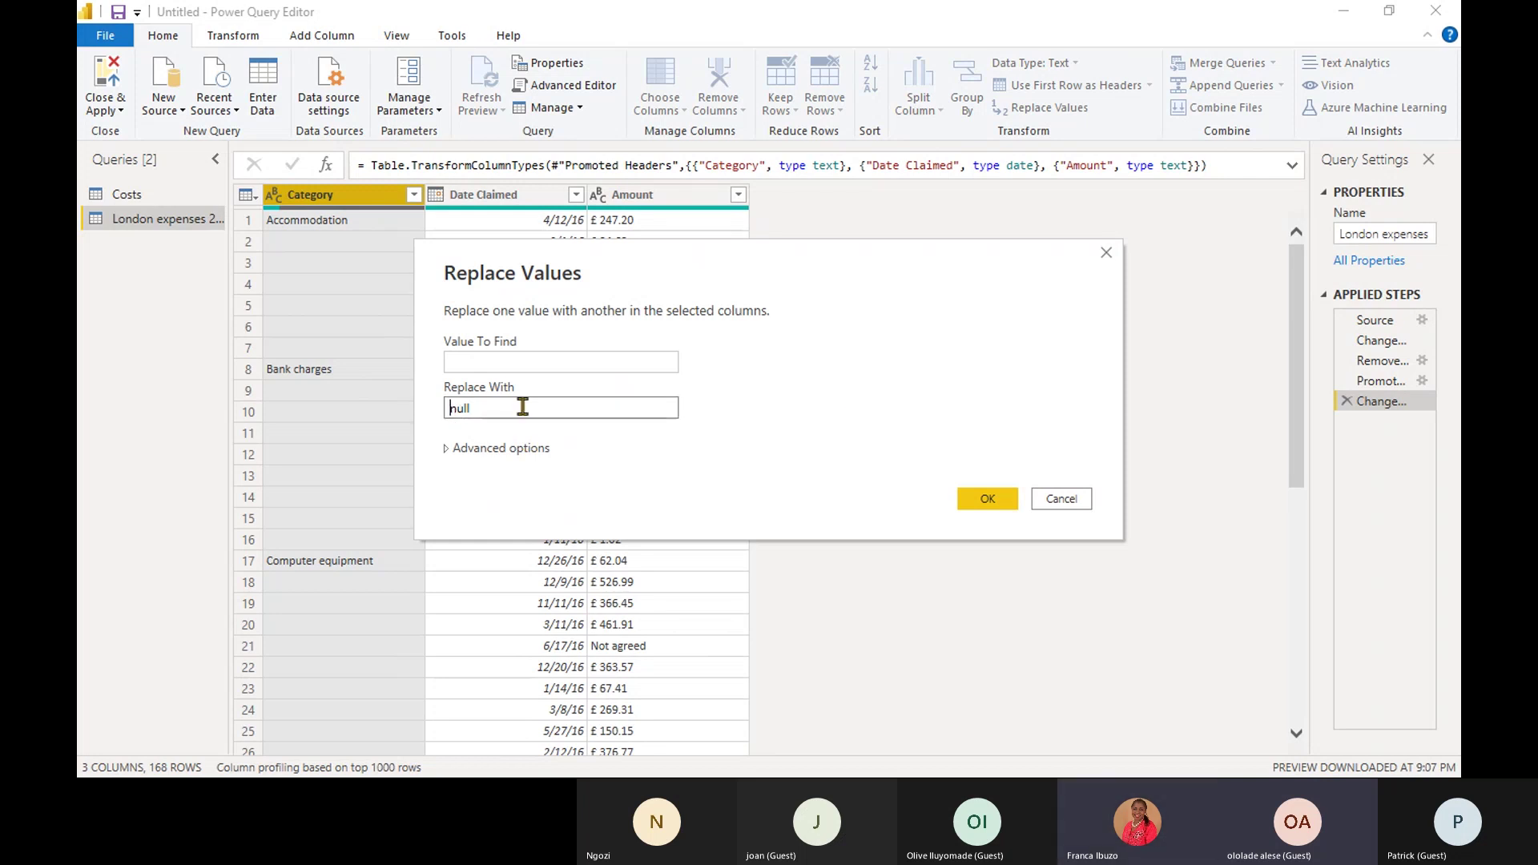
{"action": "key", "text": "Delete"}
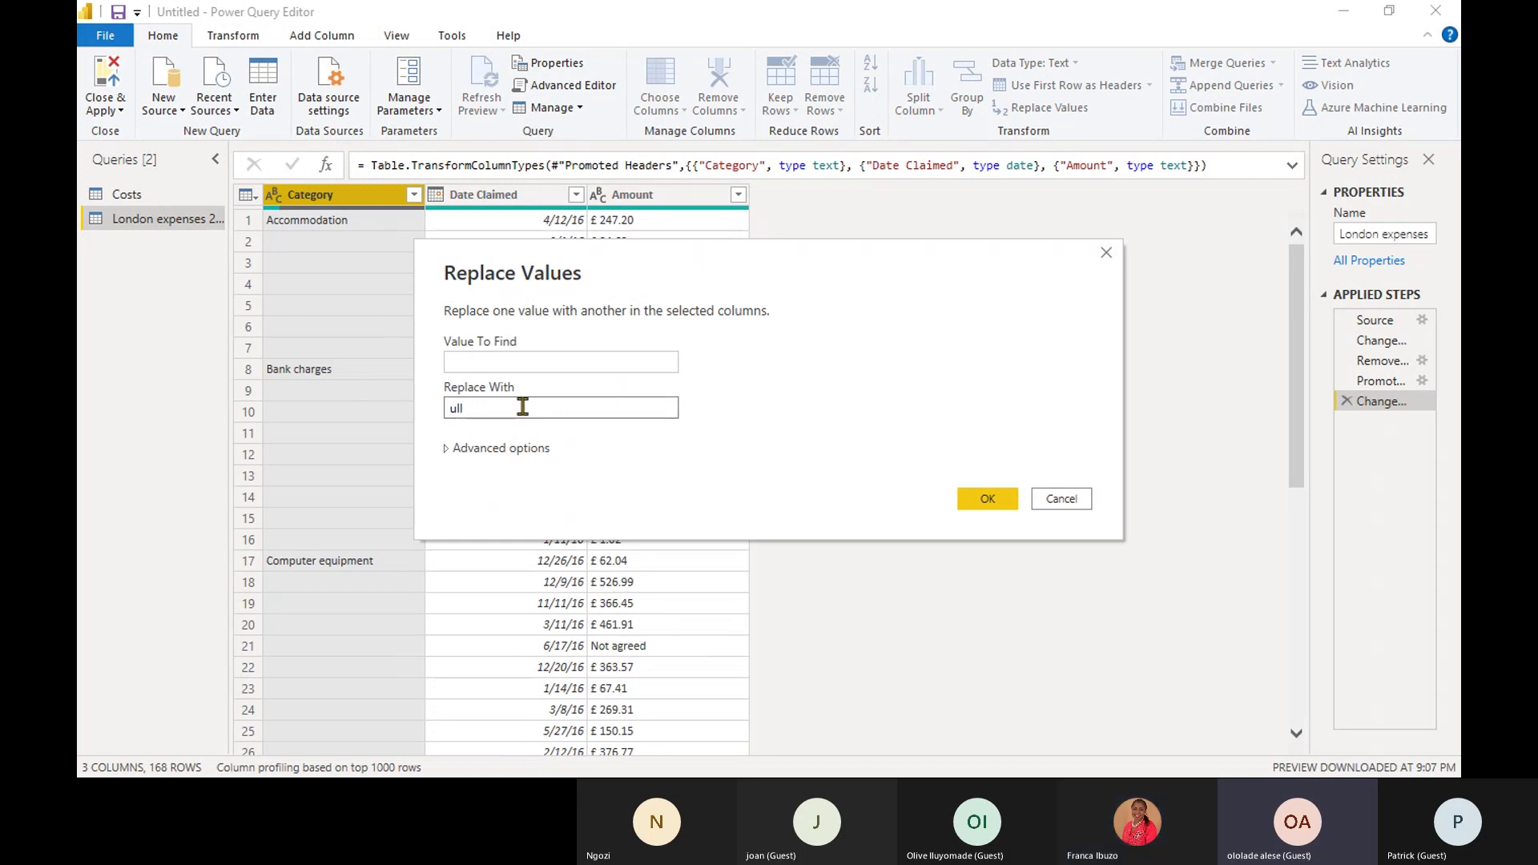
{"action": "type", "text": "N"}
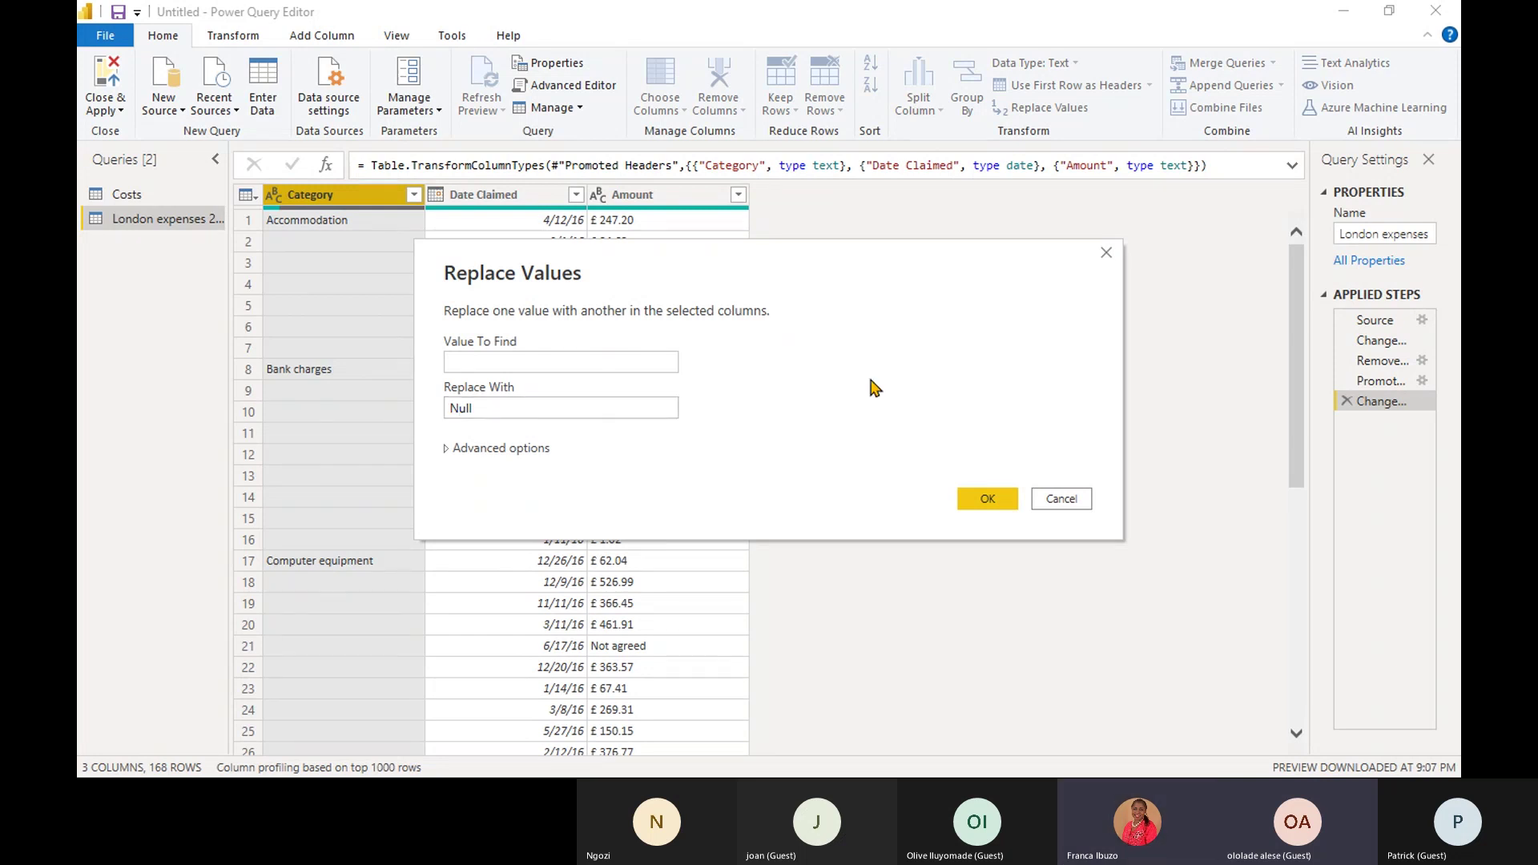
{"action": "left_click", "coordinate": [984, 497]}
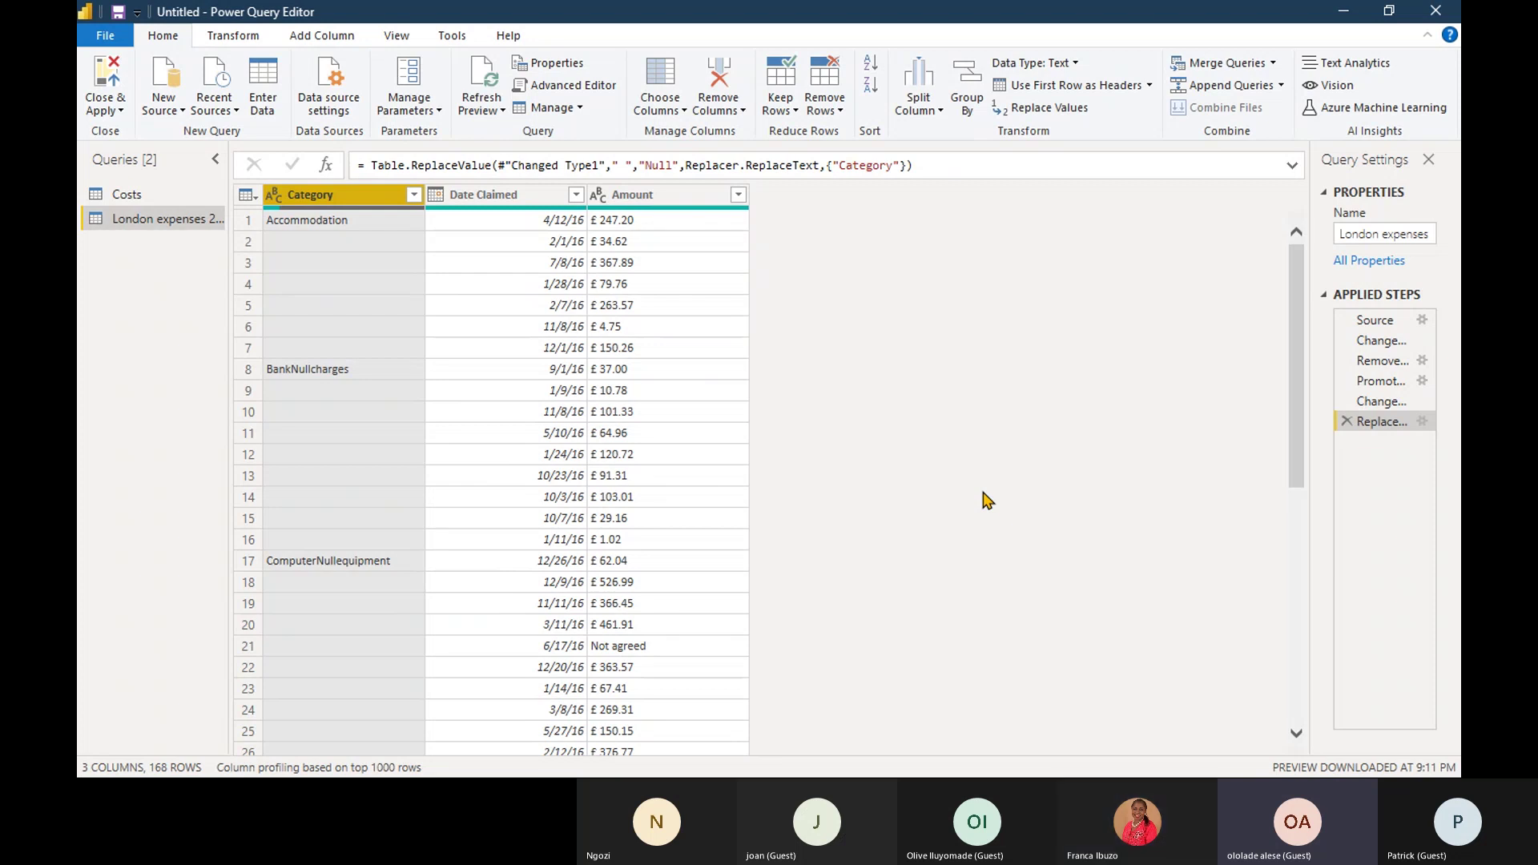
Delete the value replacement on the Category column from the applied steps.
{"action": "right_click", "coordinate": [379, 199]}
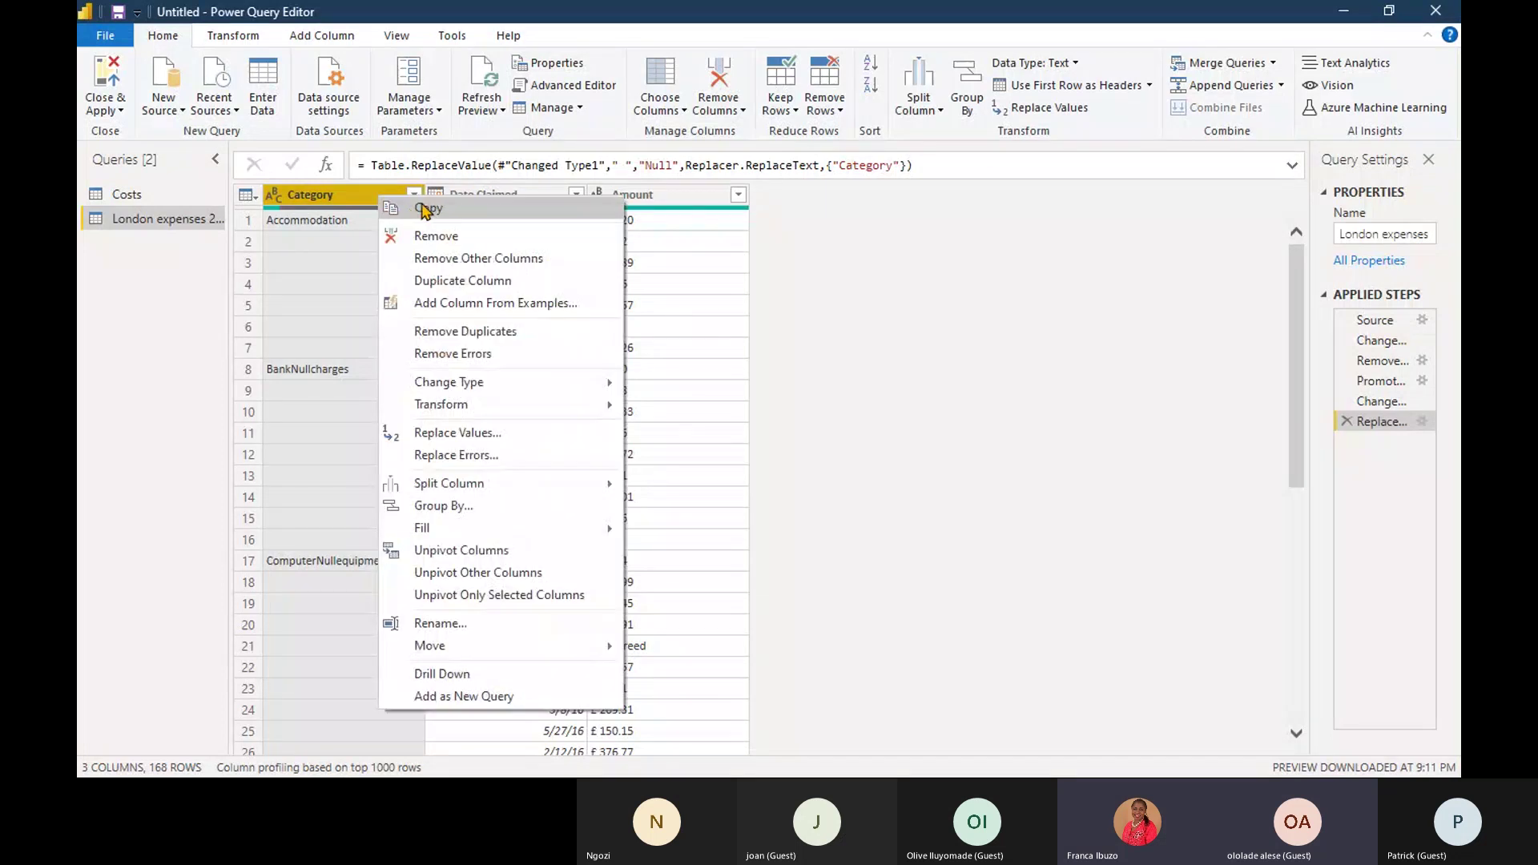
{"action": "left_click", "coordinate": [911, 346]}
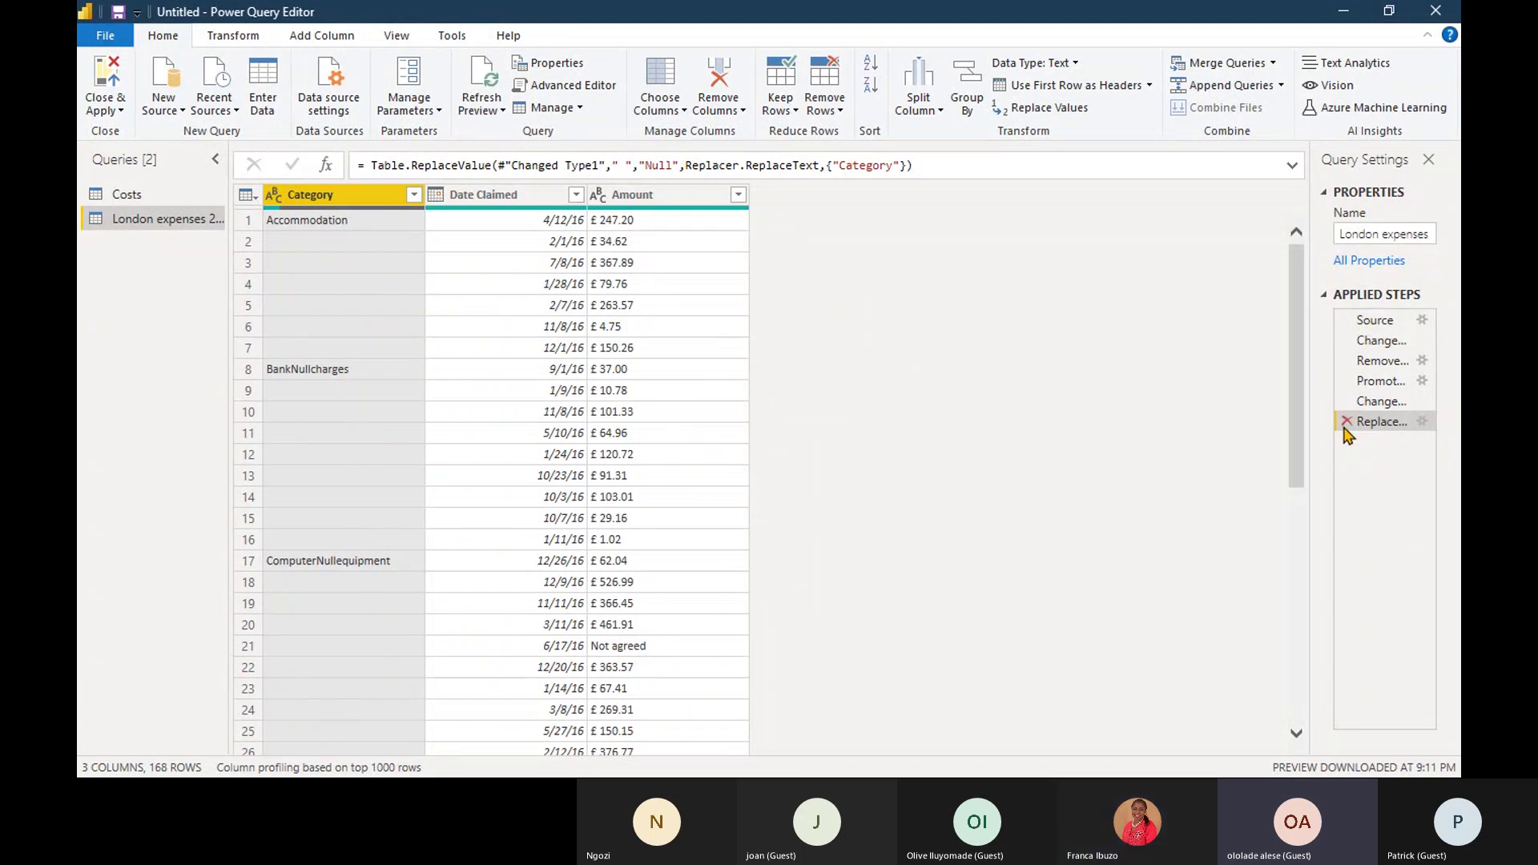
{"action": "left_click", "coordinate": [1346, 422]}
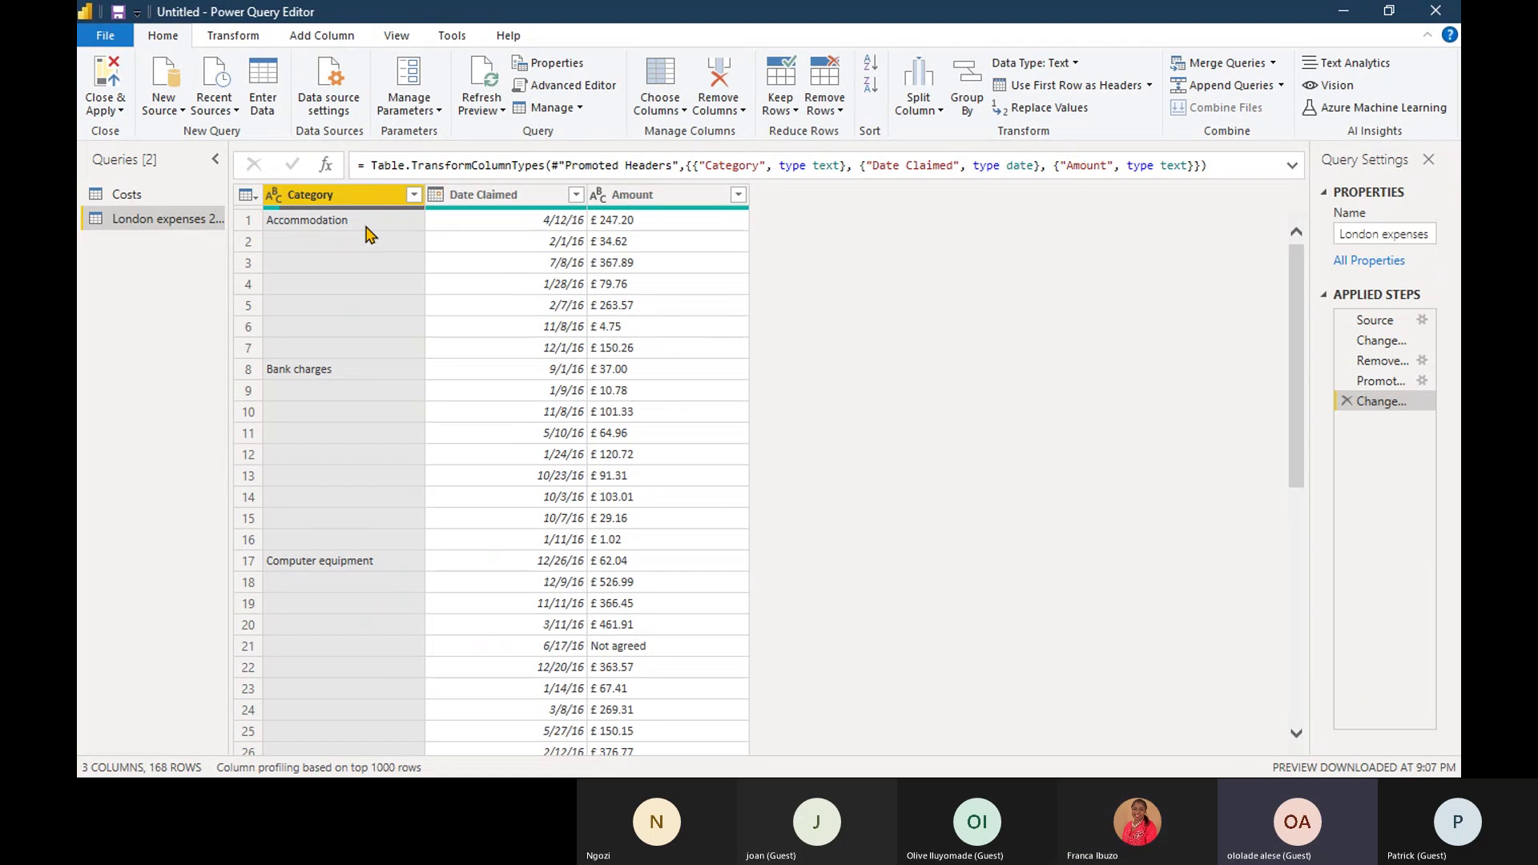
Try to replace the single-space values in the Category column with null, and delete that replacement from the applied steps.
{"action": "left_click", "coordinate": [1070, 112]}
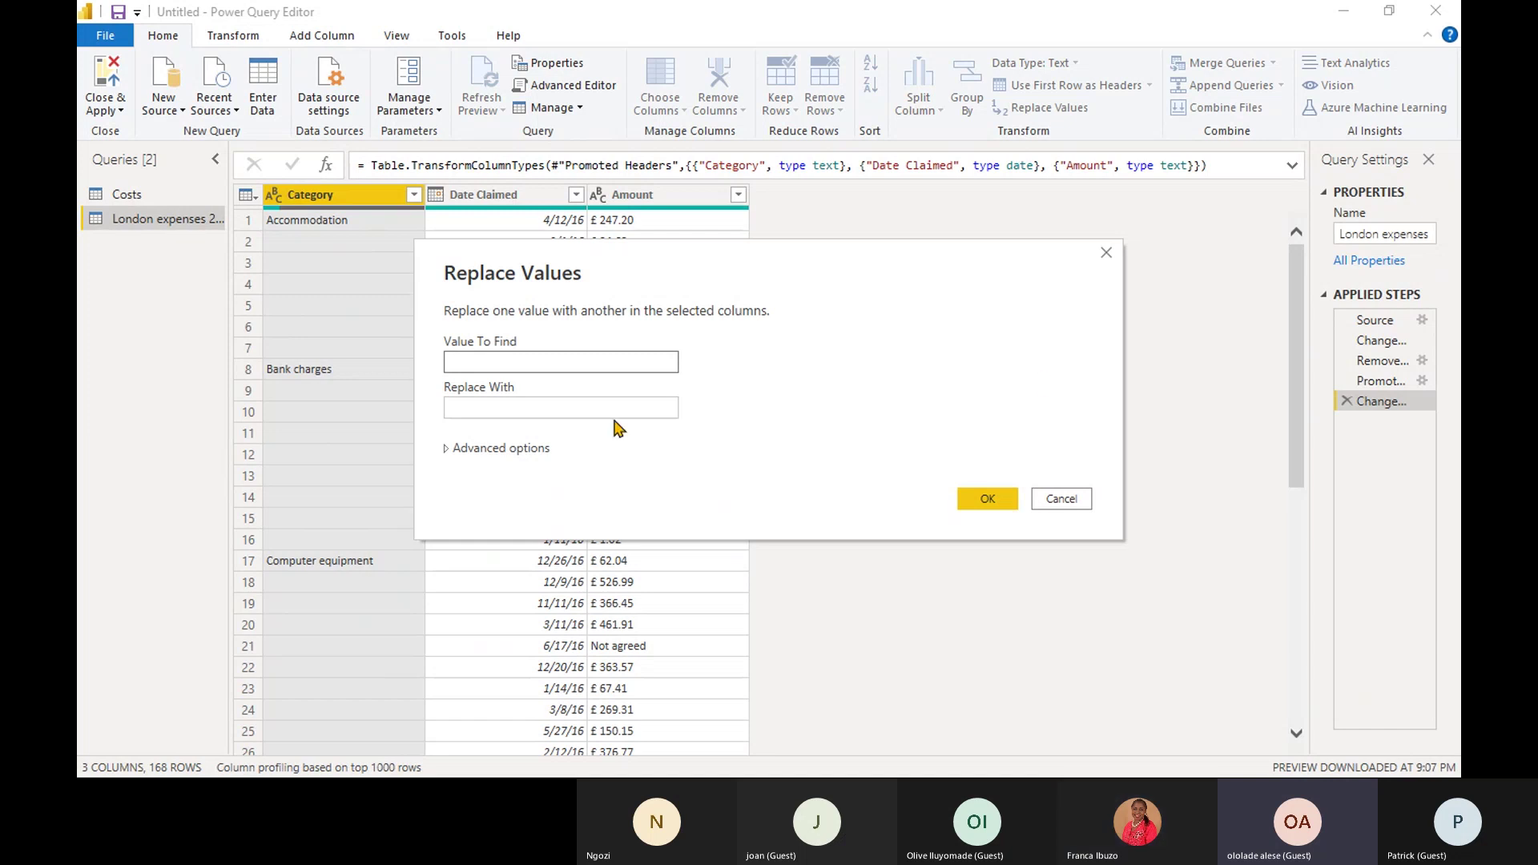
{"action": "left_click", "coordinate": [576, 361]}
{"action": "left_click", "coordinate": [563, 411]}
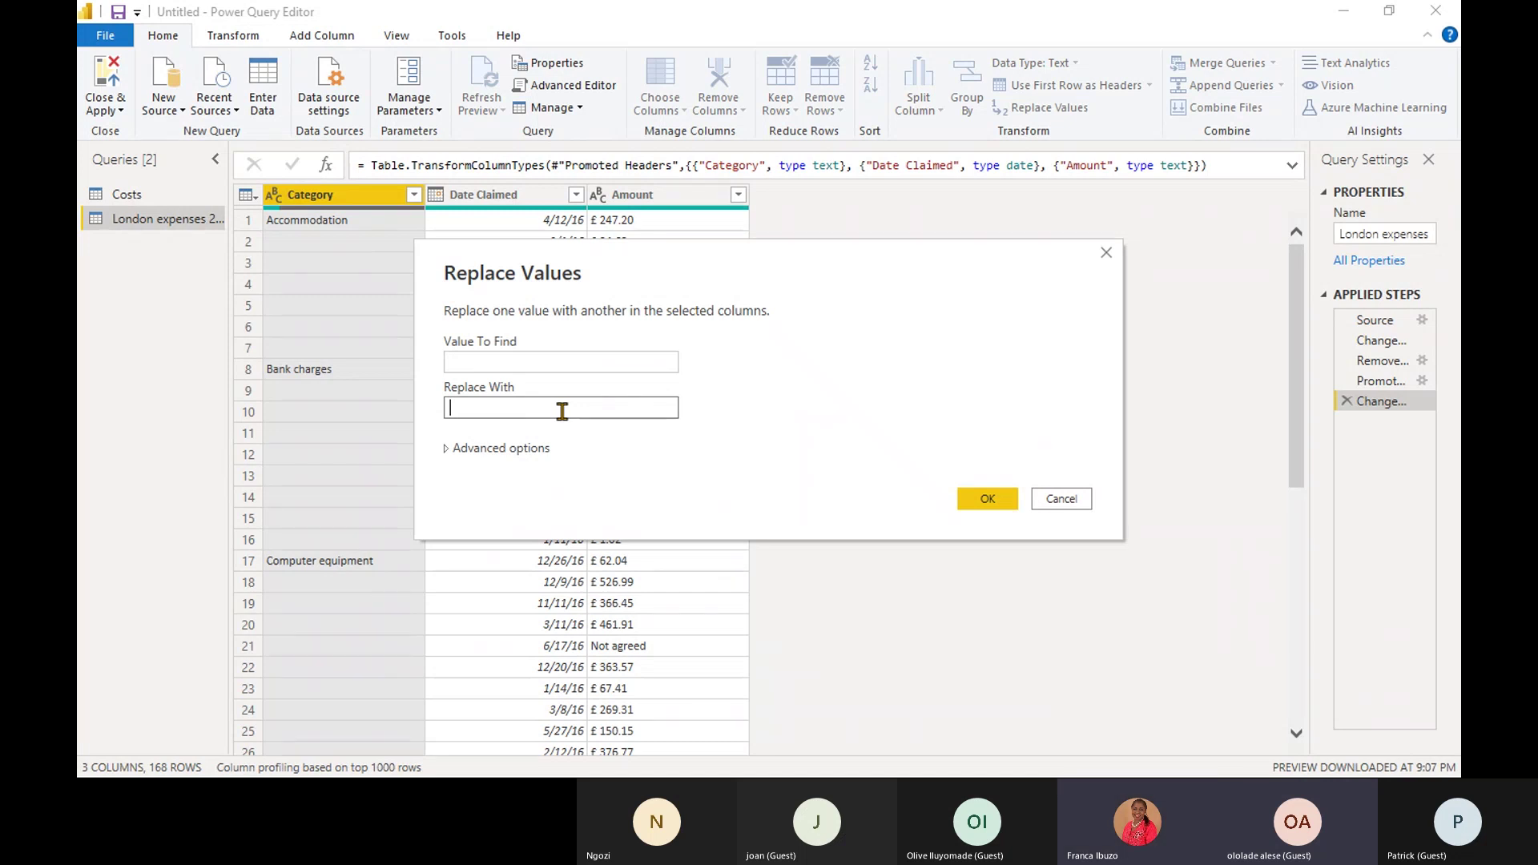
{"action": "type", "text": "nu"}
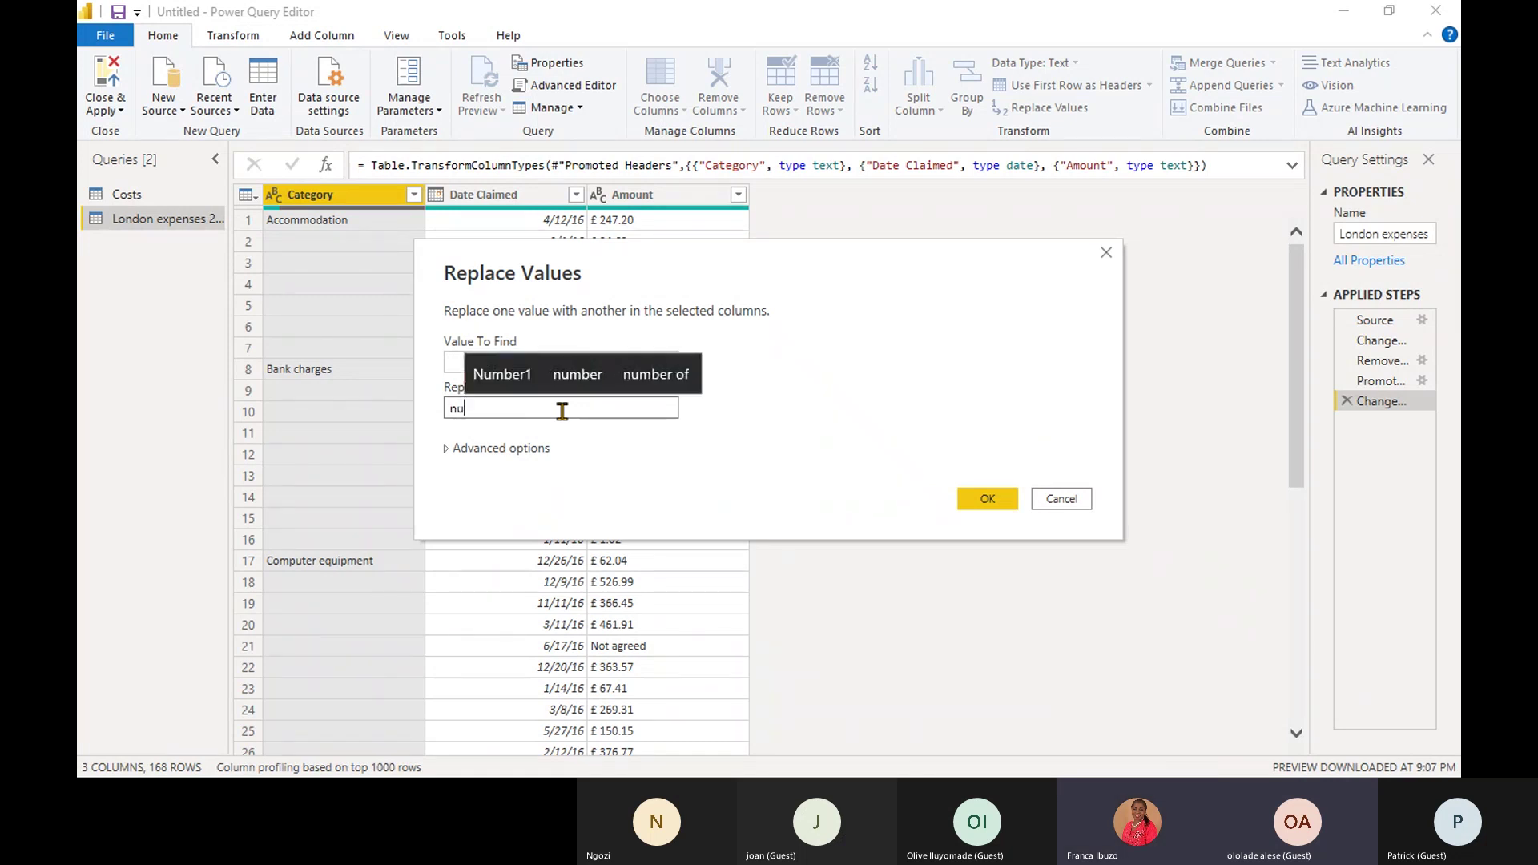
{"action": "type", "text": "ll"}
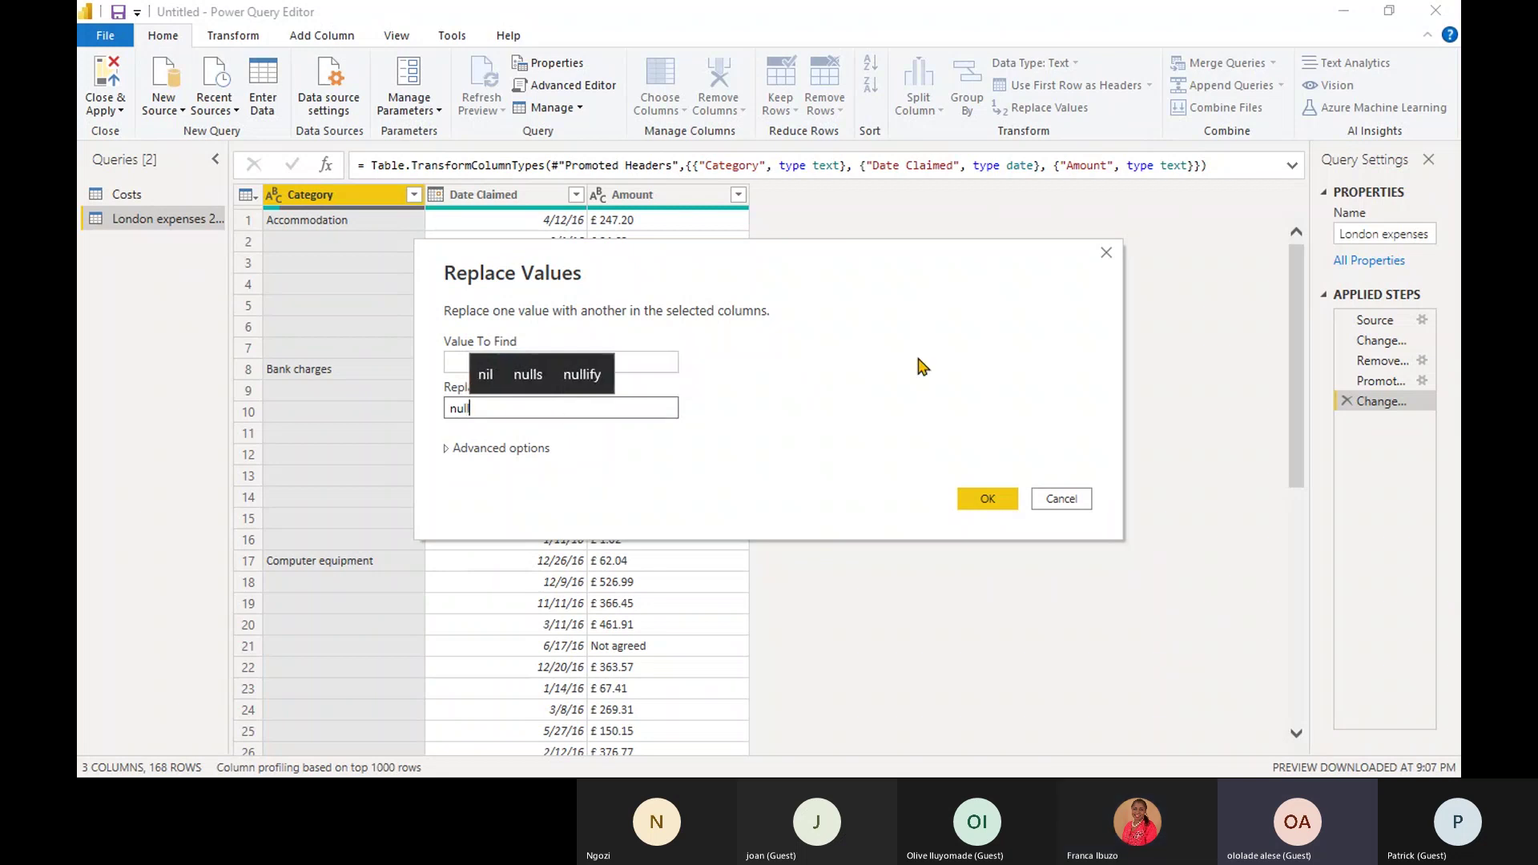
{"action": "left_click", "coordinate": [932, 363]}
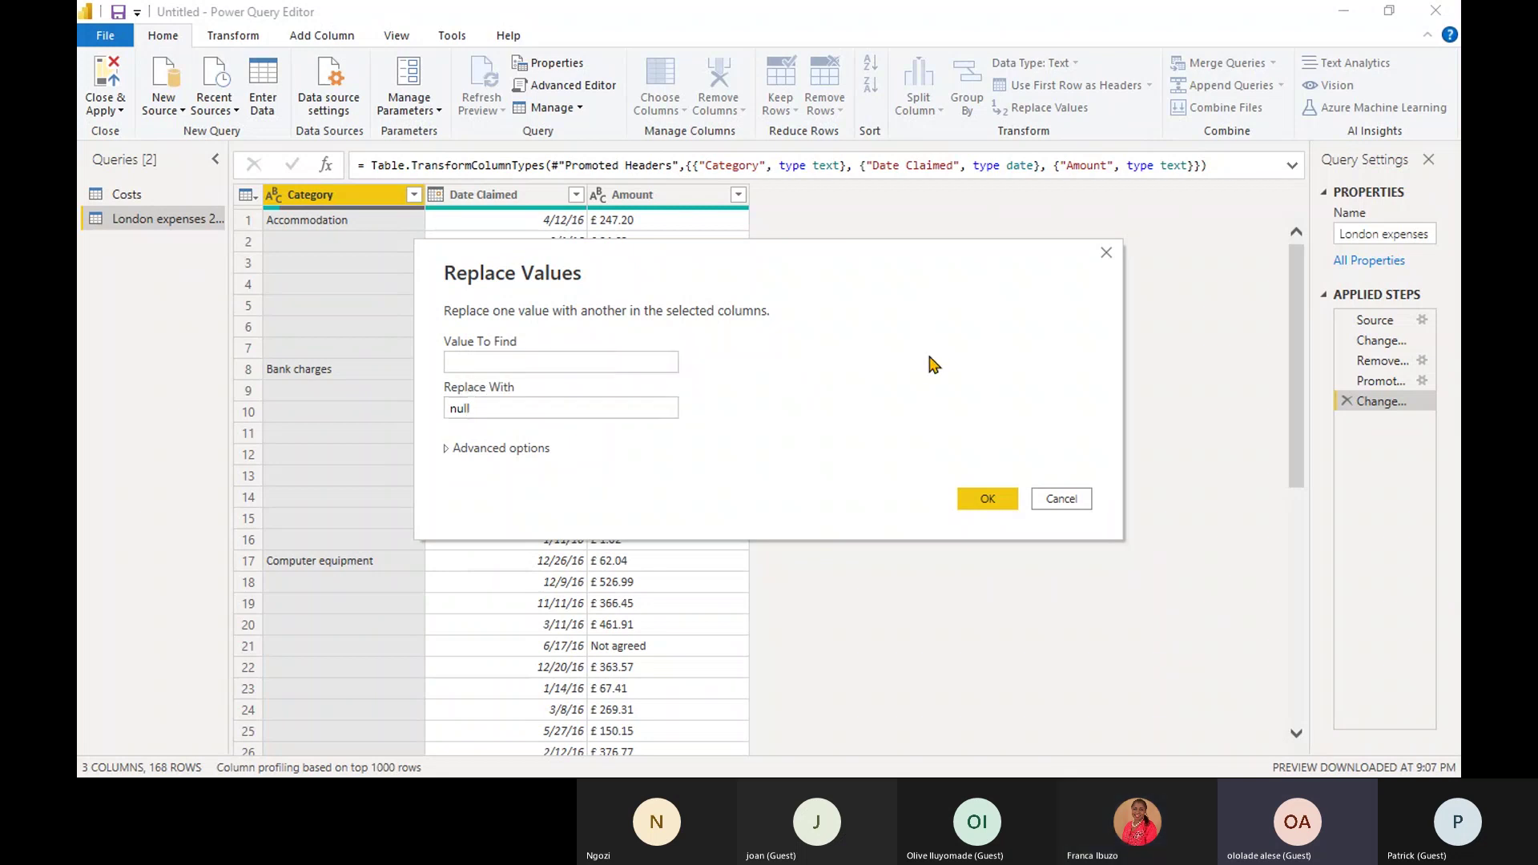
{"action": "left_click", "coordinate": [987, 499]}
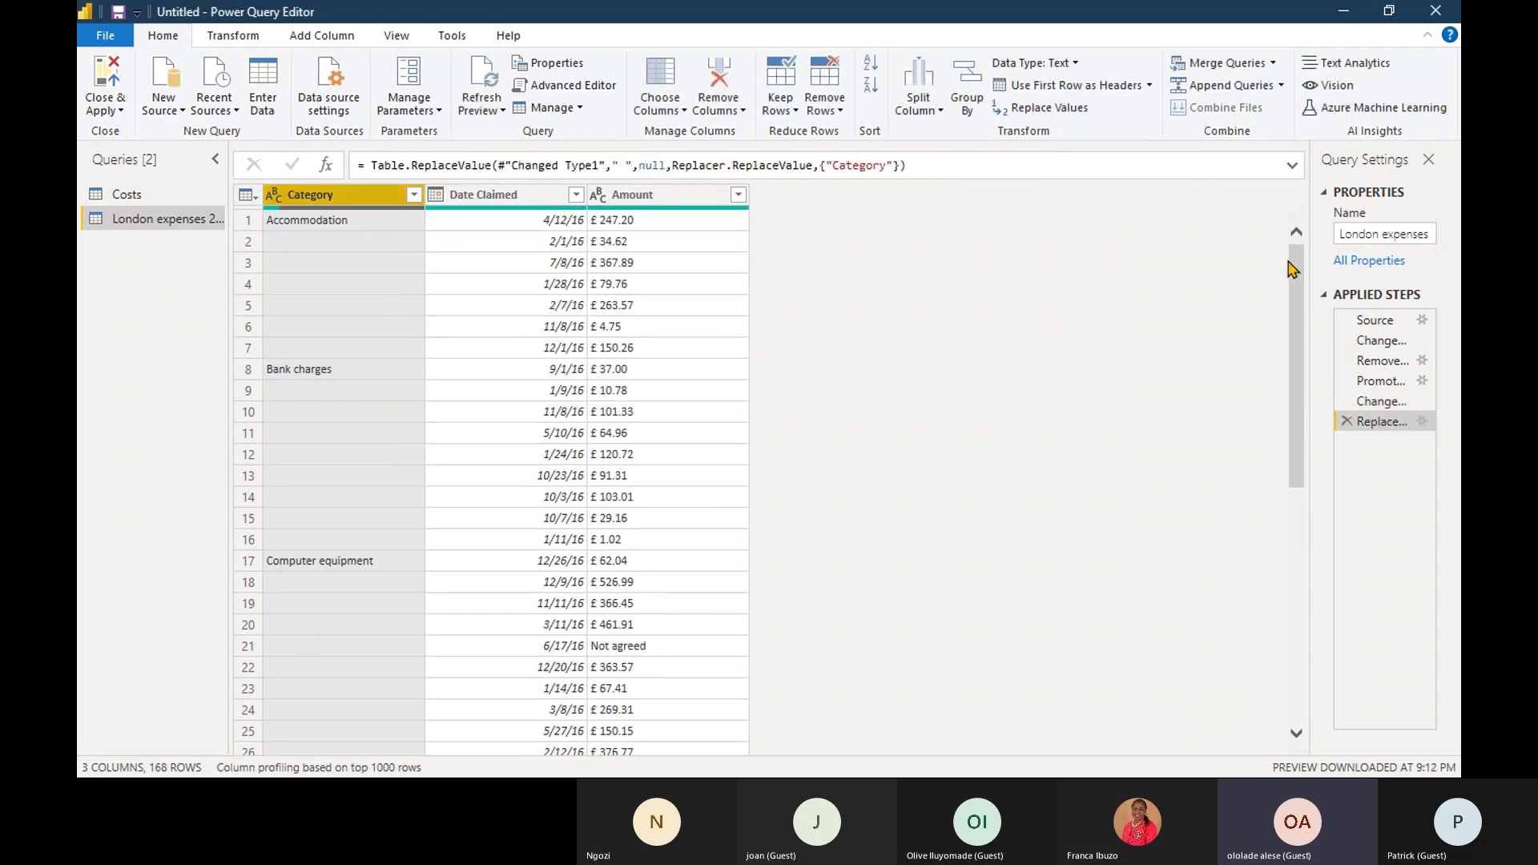
{"action": "mouse_move", "coordinate": [1298, 269]}
{"action": "left_mouse_down"}
{"action": "mouse_move", "coordinate": [1298, 333]}
{"action": "mouse_move", "coordinate": [1299, 257]}
{"action": "left_mouse_up"}
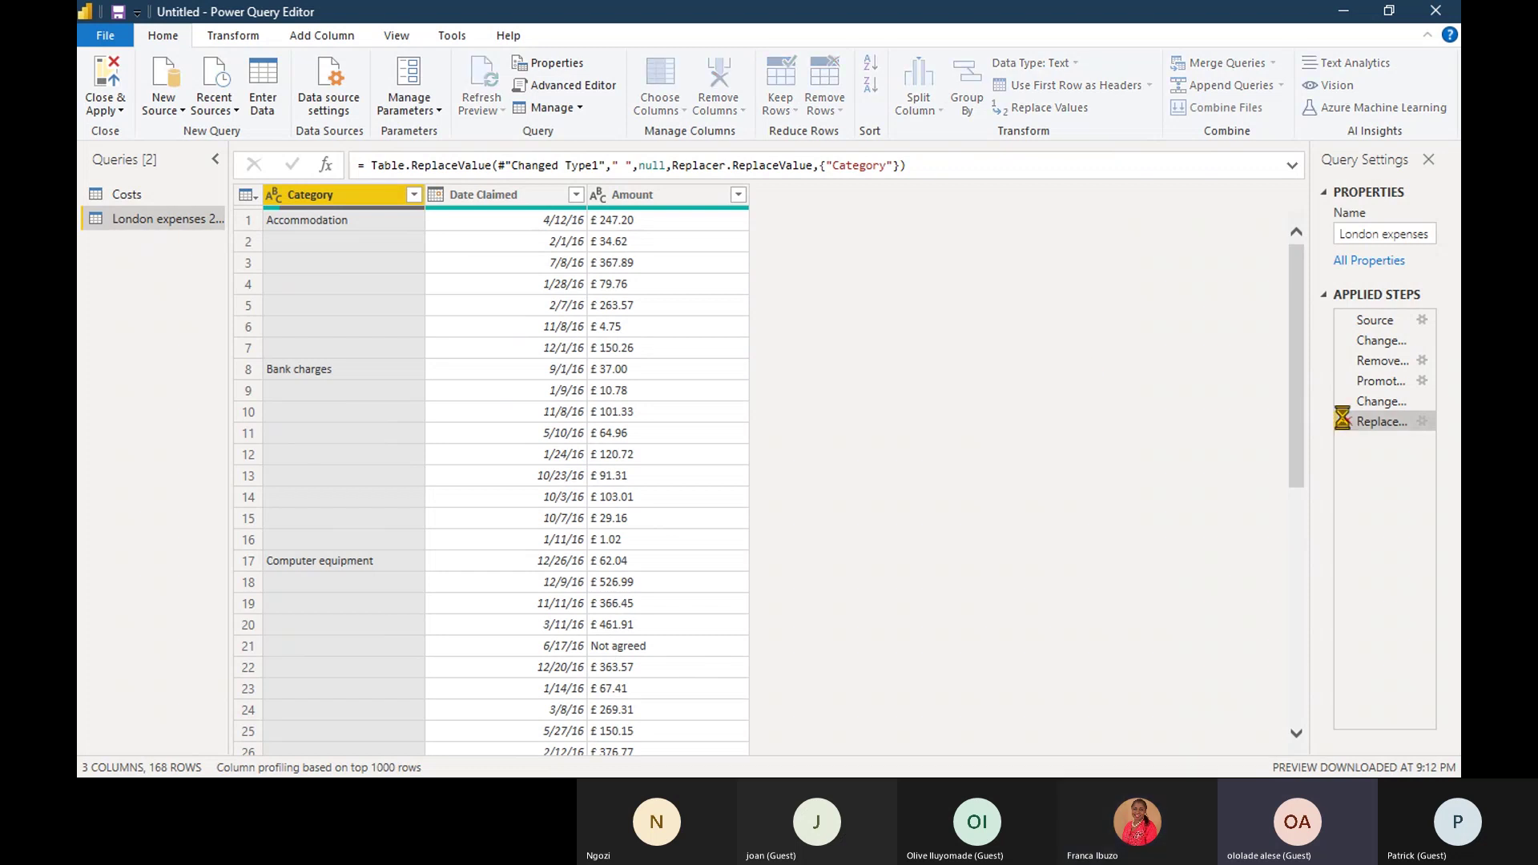
{"action": "left_click", "coordinate": [1347, 422]}
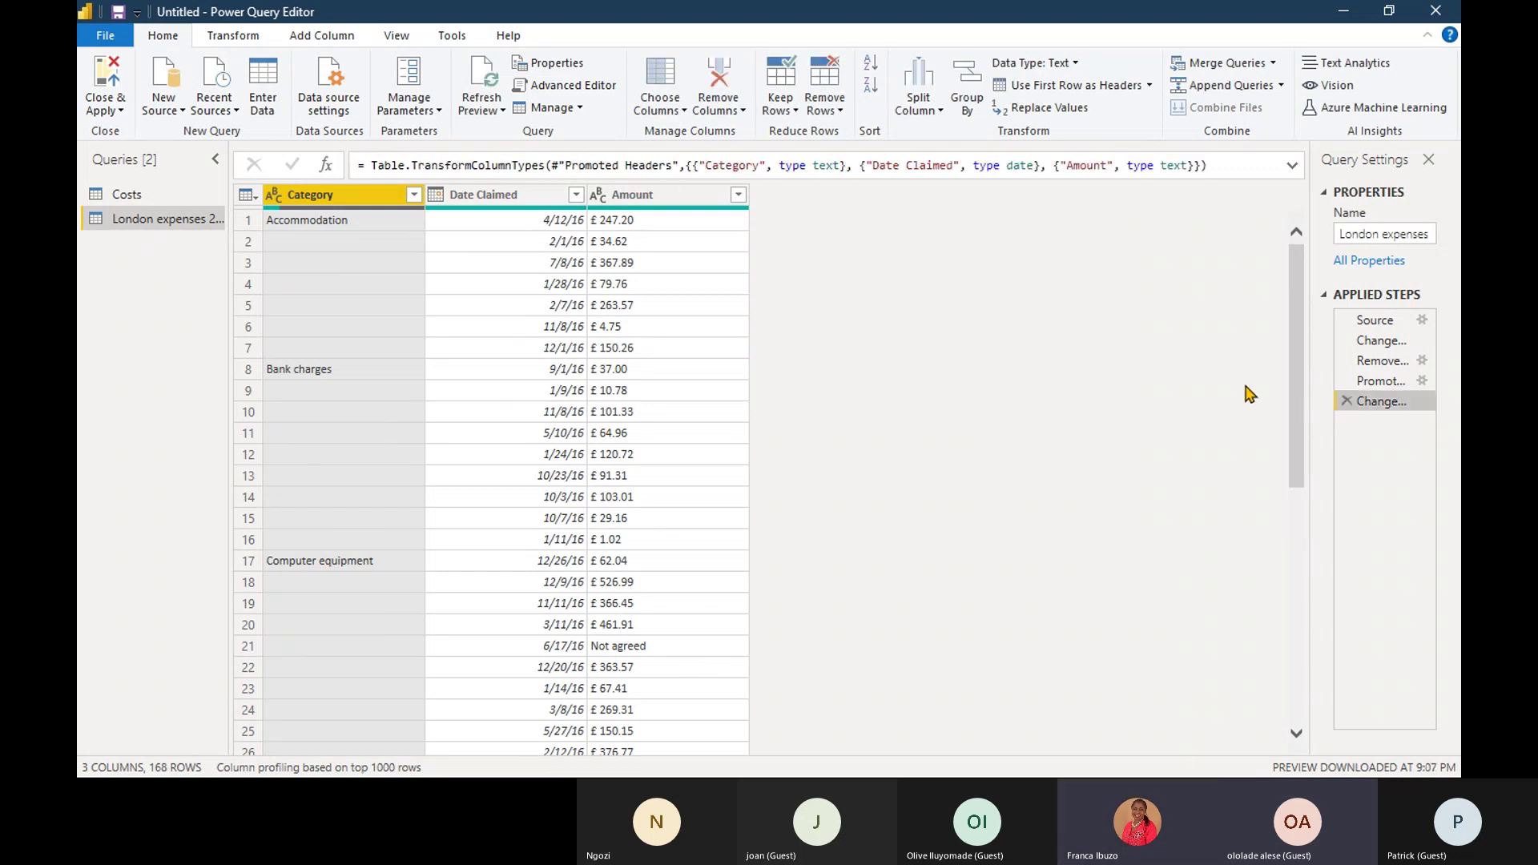
{"action": "left_click", "coordinate": [336, 241]}
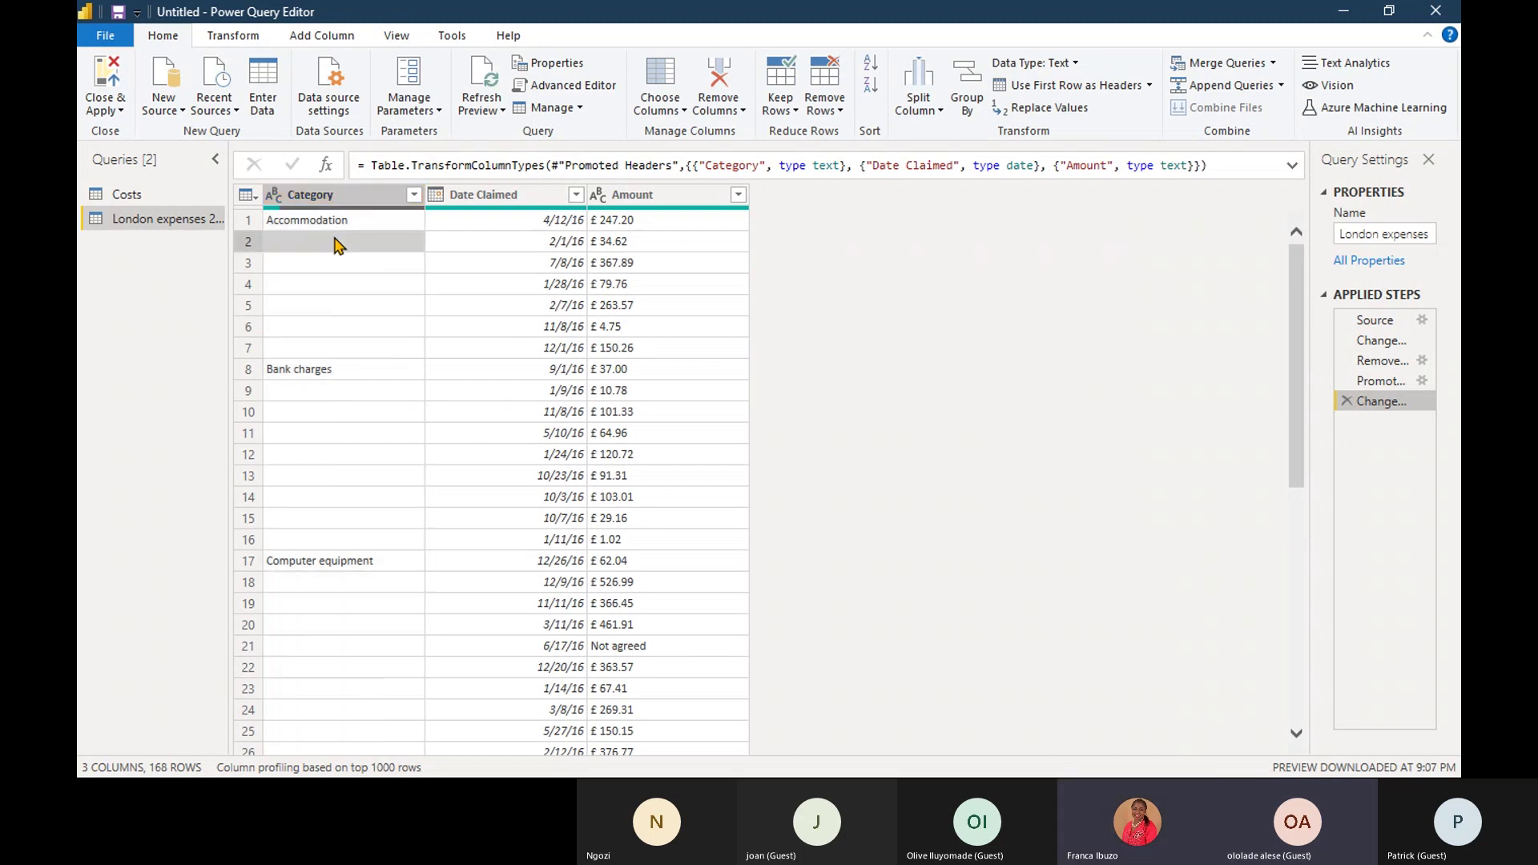
{"action": "left_click", "coordinate": [373, 198]}
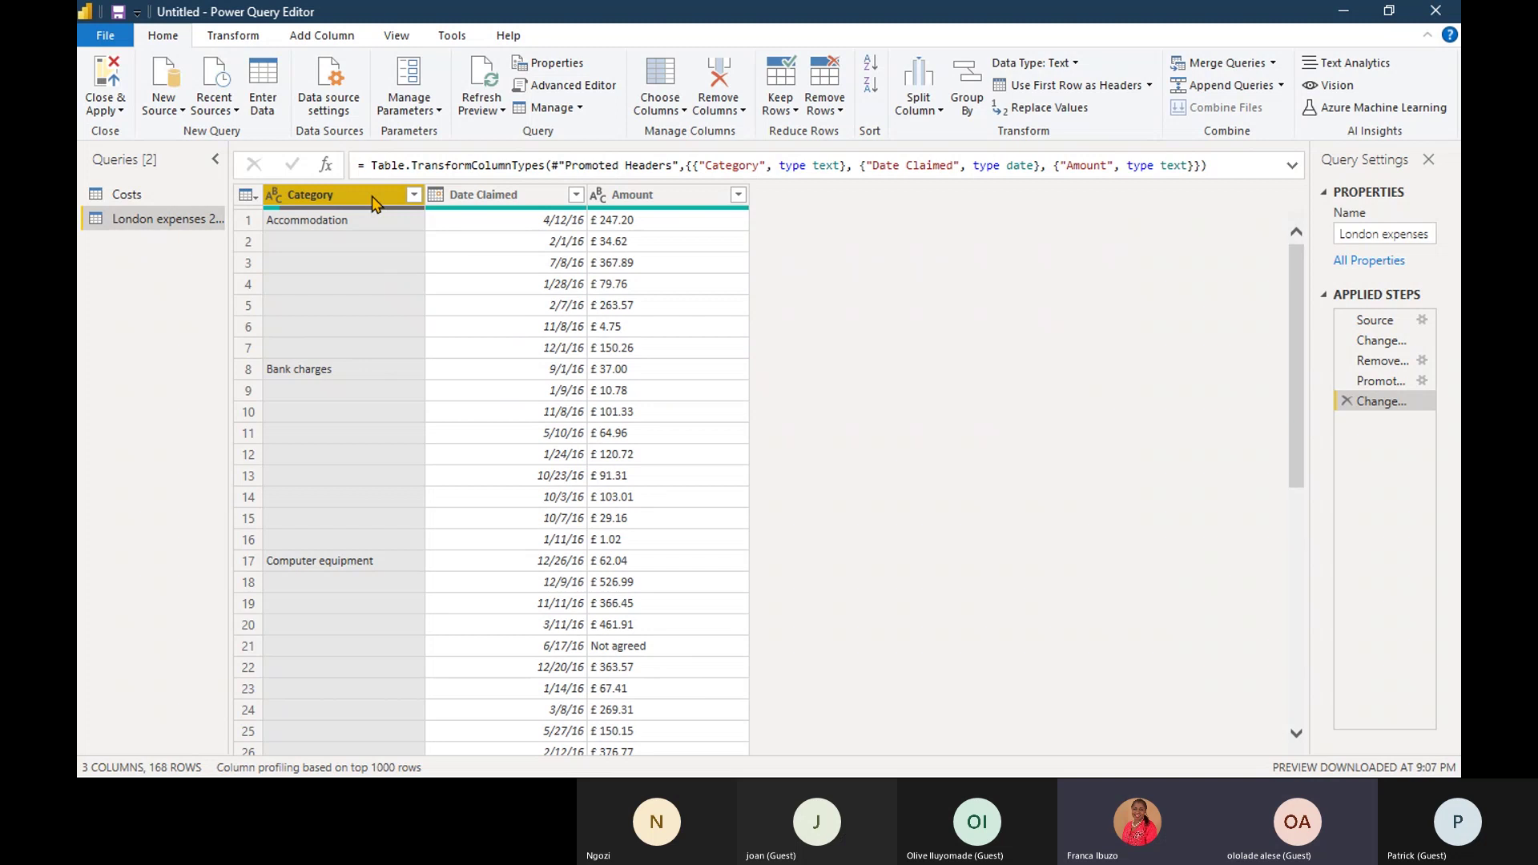
{"action": "left_click", "coordinate": [688, 196], "text": "ctrl"}
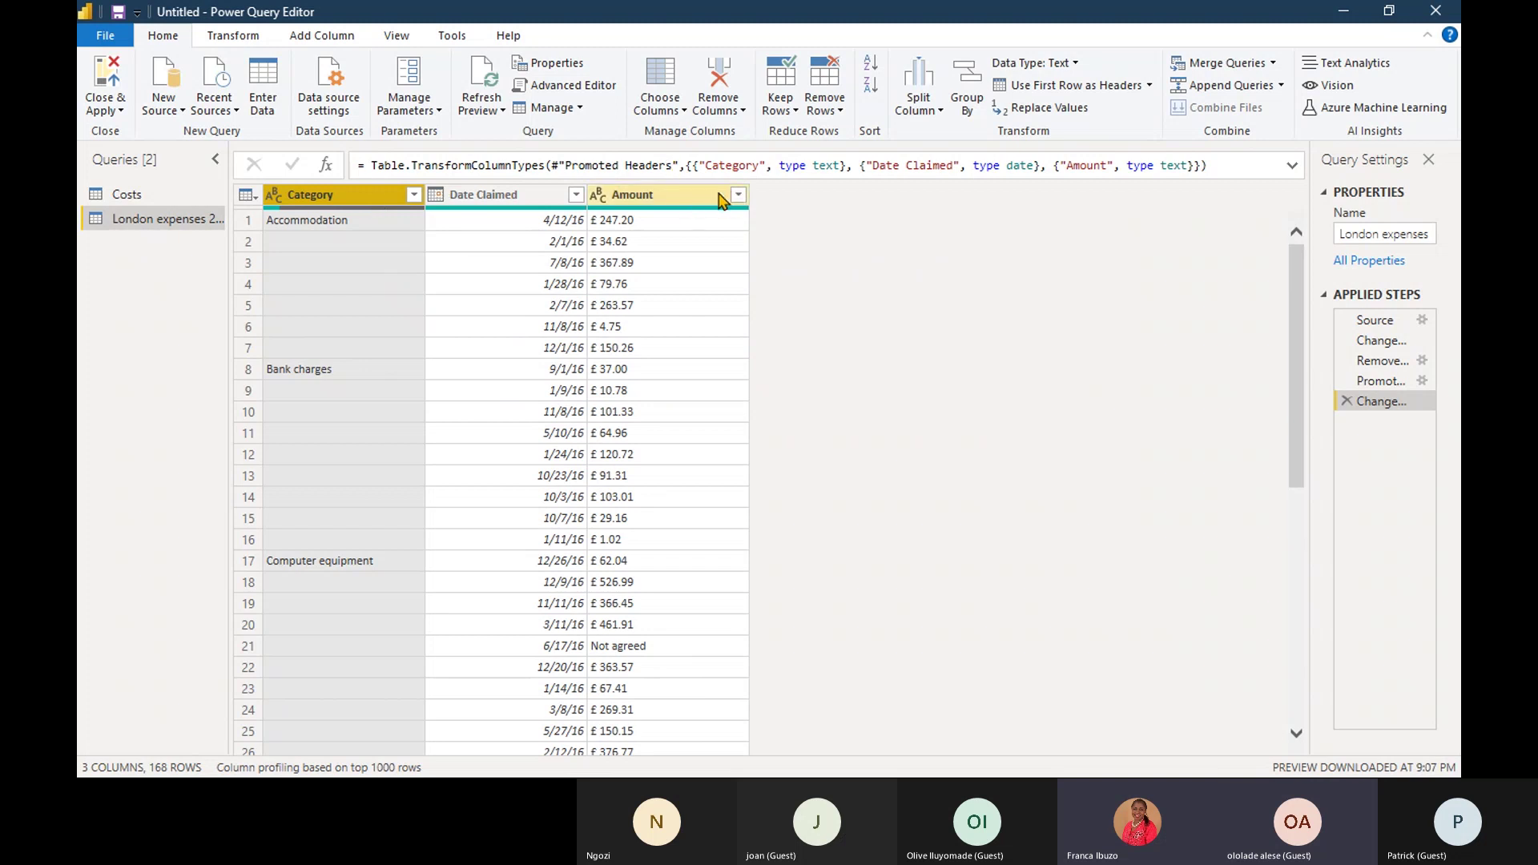
{"action": "left_click", "coordinate": [709, 200]}
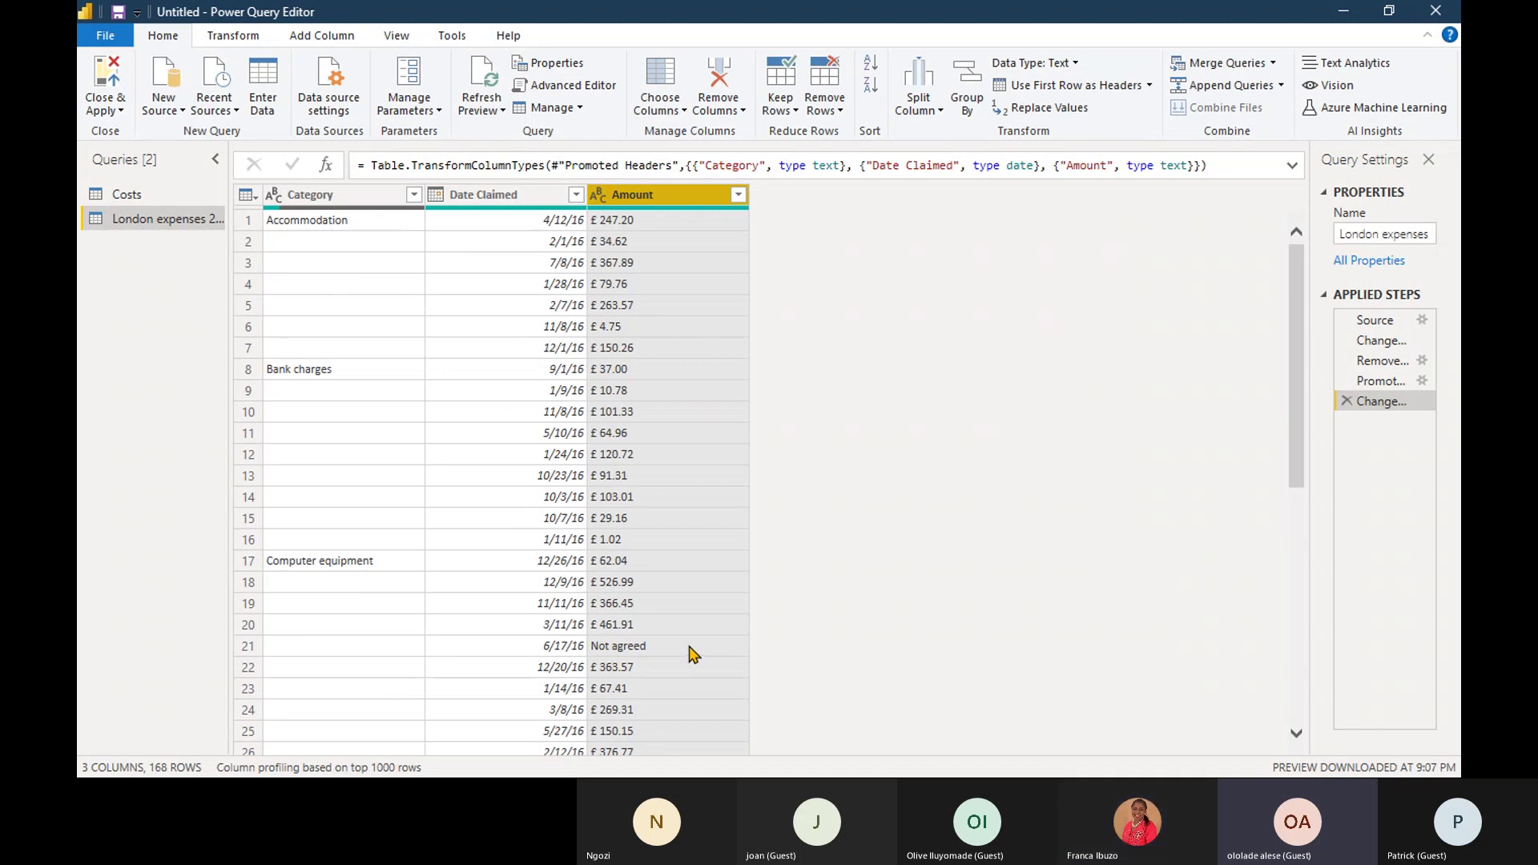
{"action": "right_click", "coordinate": [703, 198]}
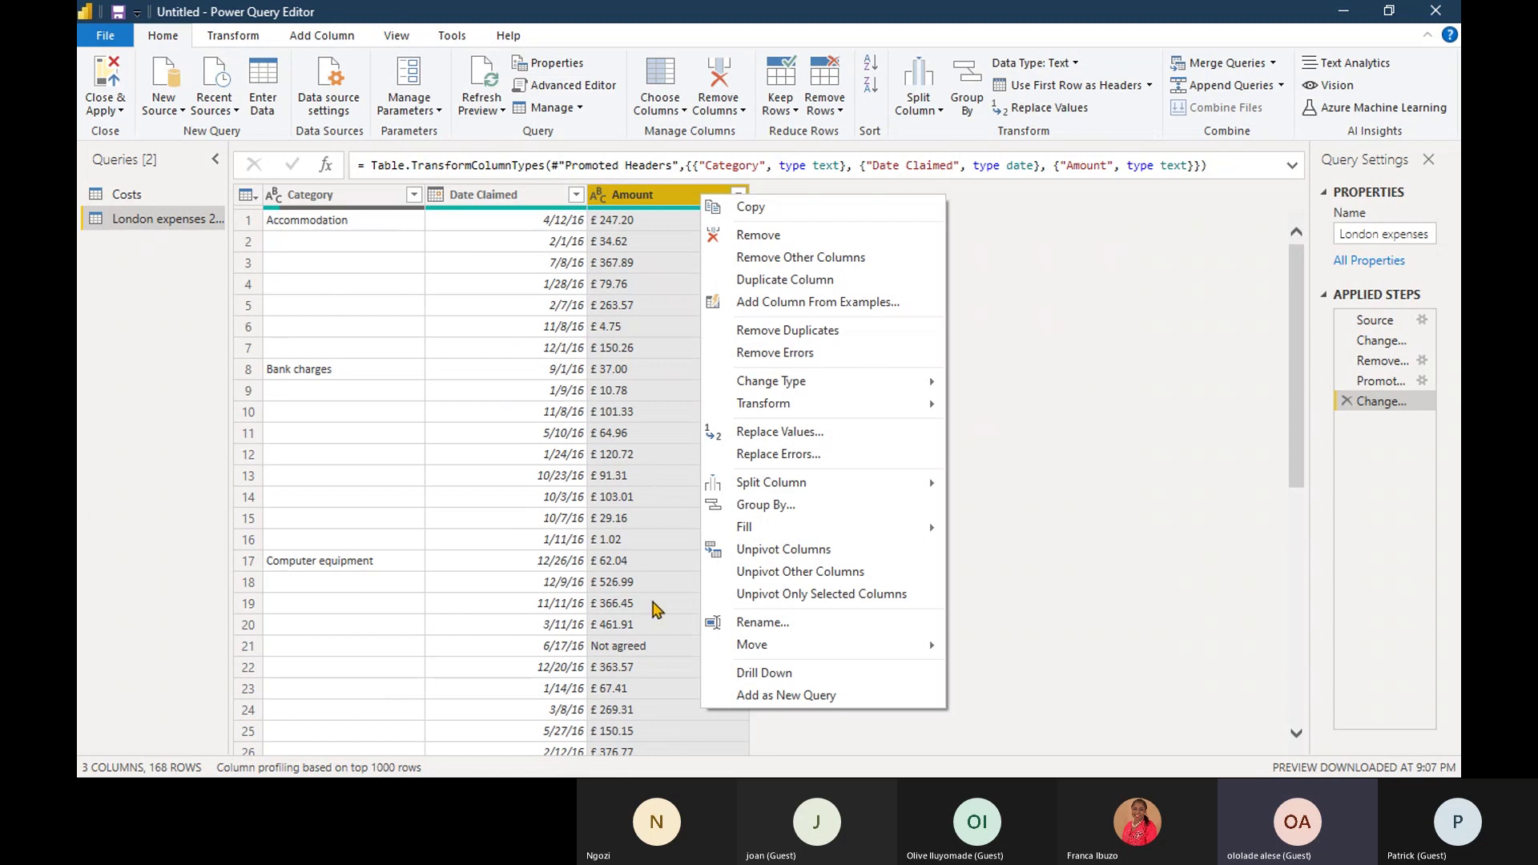
{"action": "left_click", "coordinate": [657, 646]}
{"action": "right_click", "coordinate": [656, 646]}
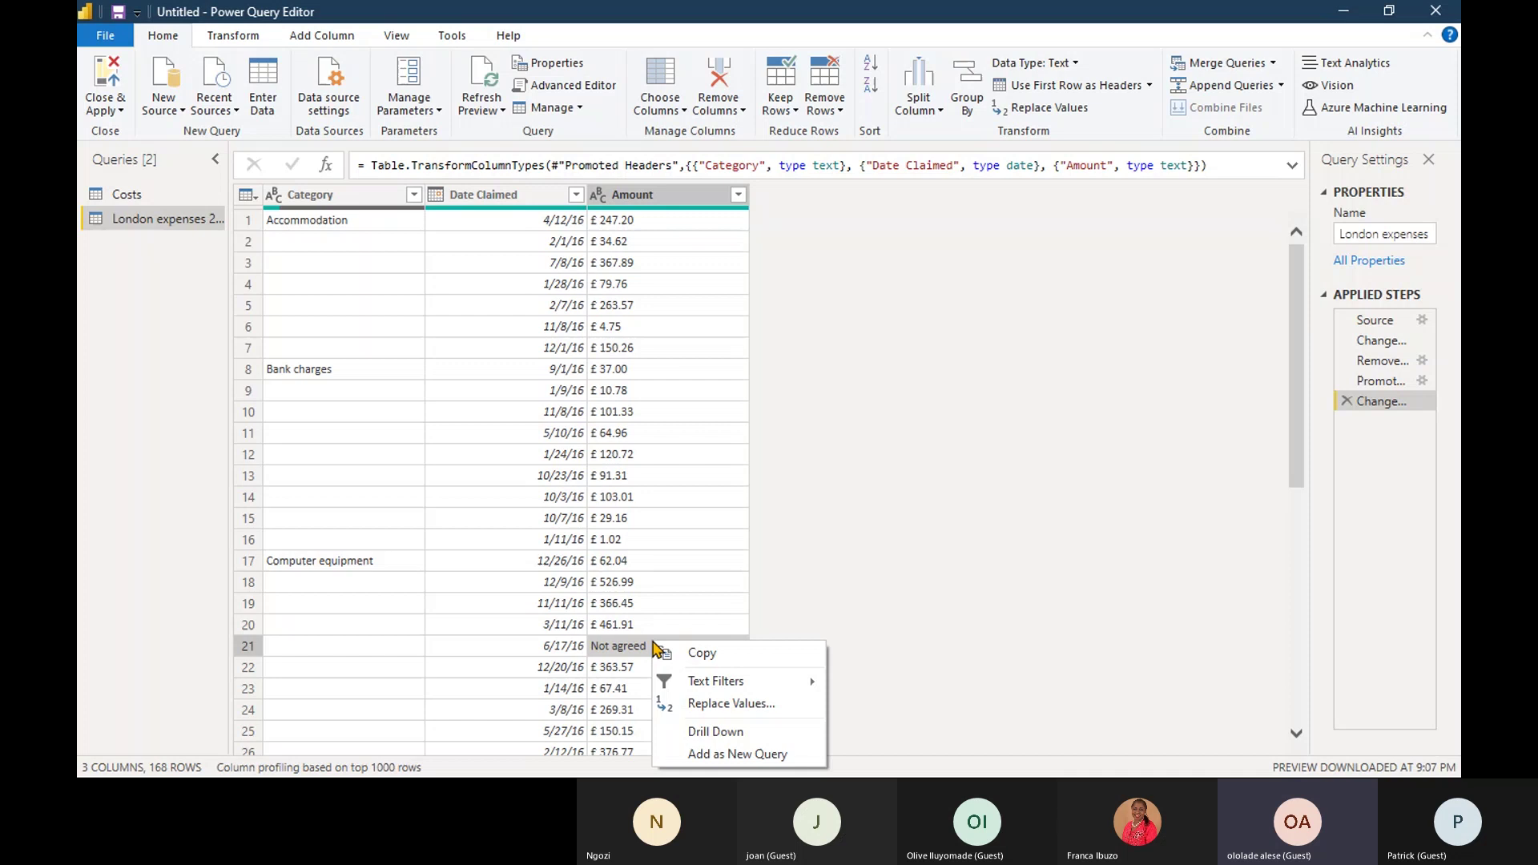
{"action": "left_click", "coordinate": [757, 703]}
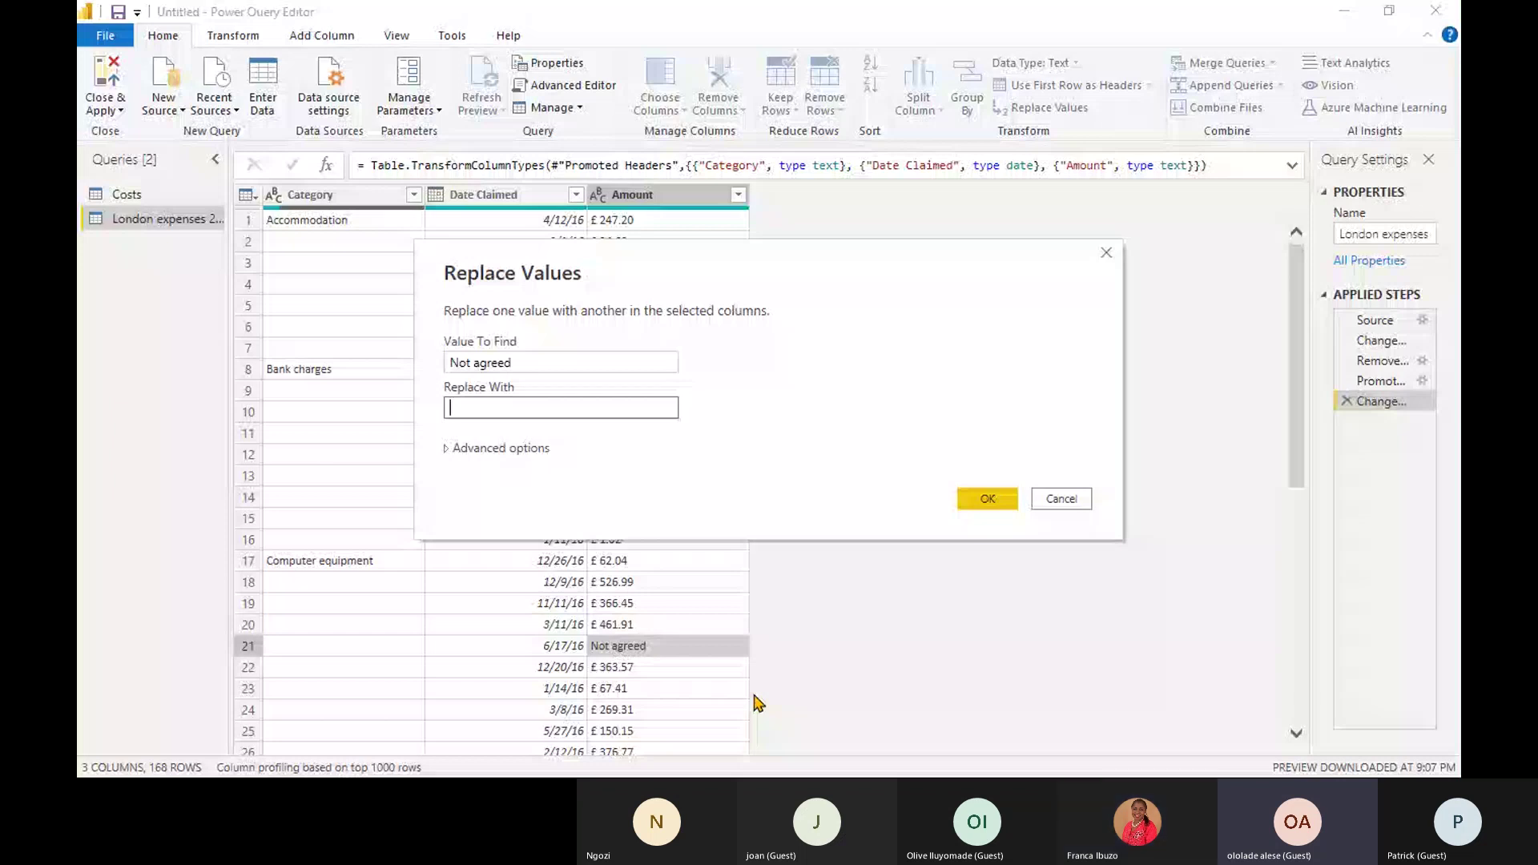
{"action": "left_click", "coordinate": [1052, 502]}
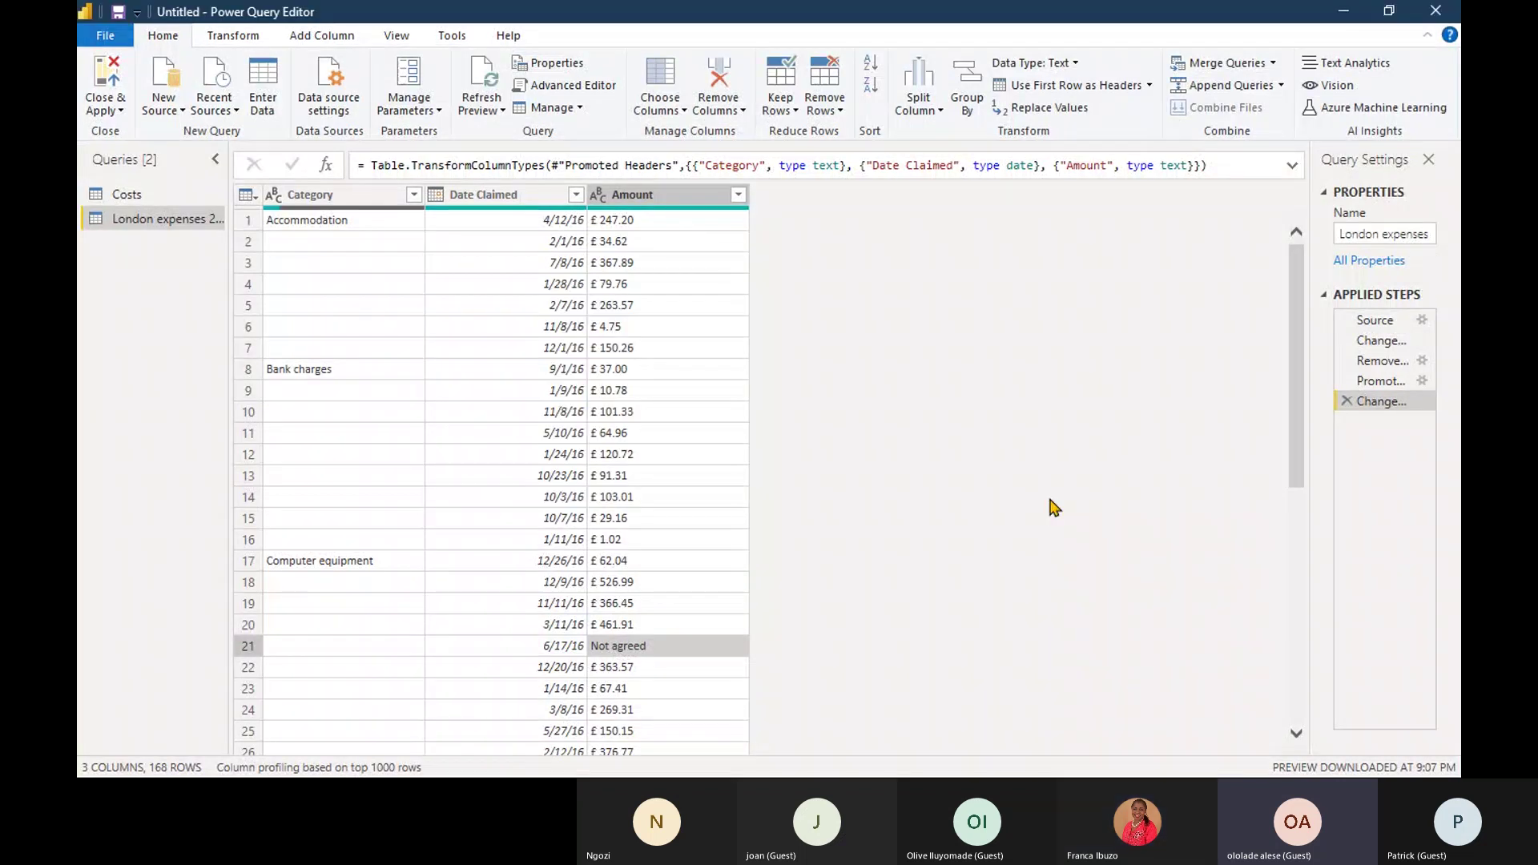
Replace the value Not agreed with 0 in the Amount column.
{"action": "right_click", "coordinate": [681, 195]}
{"action": "left_click", "coordinate": [848, 440]}
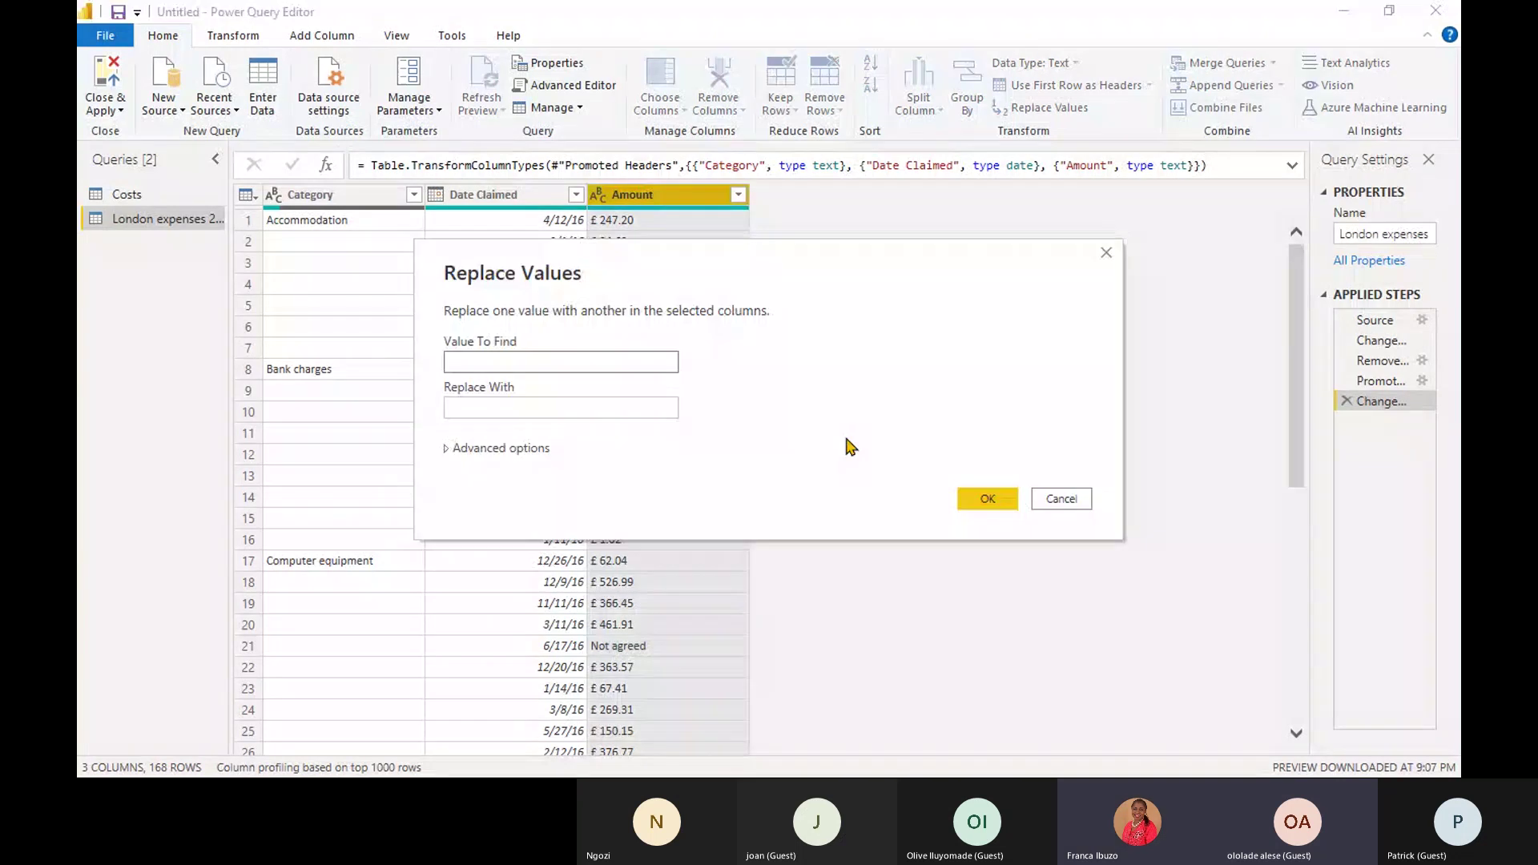
{"action": "type", "text": "Not"}
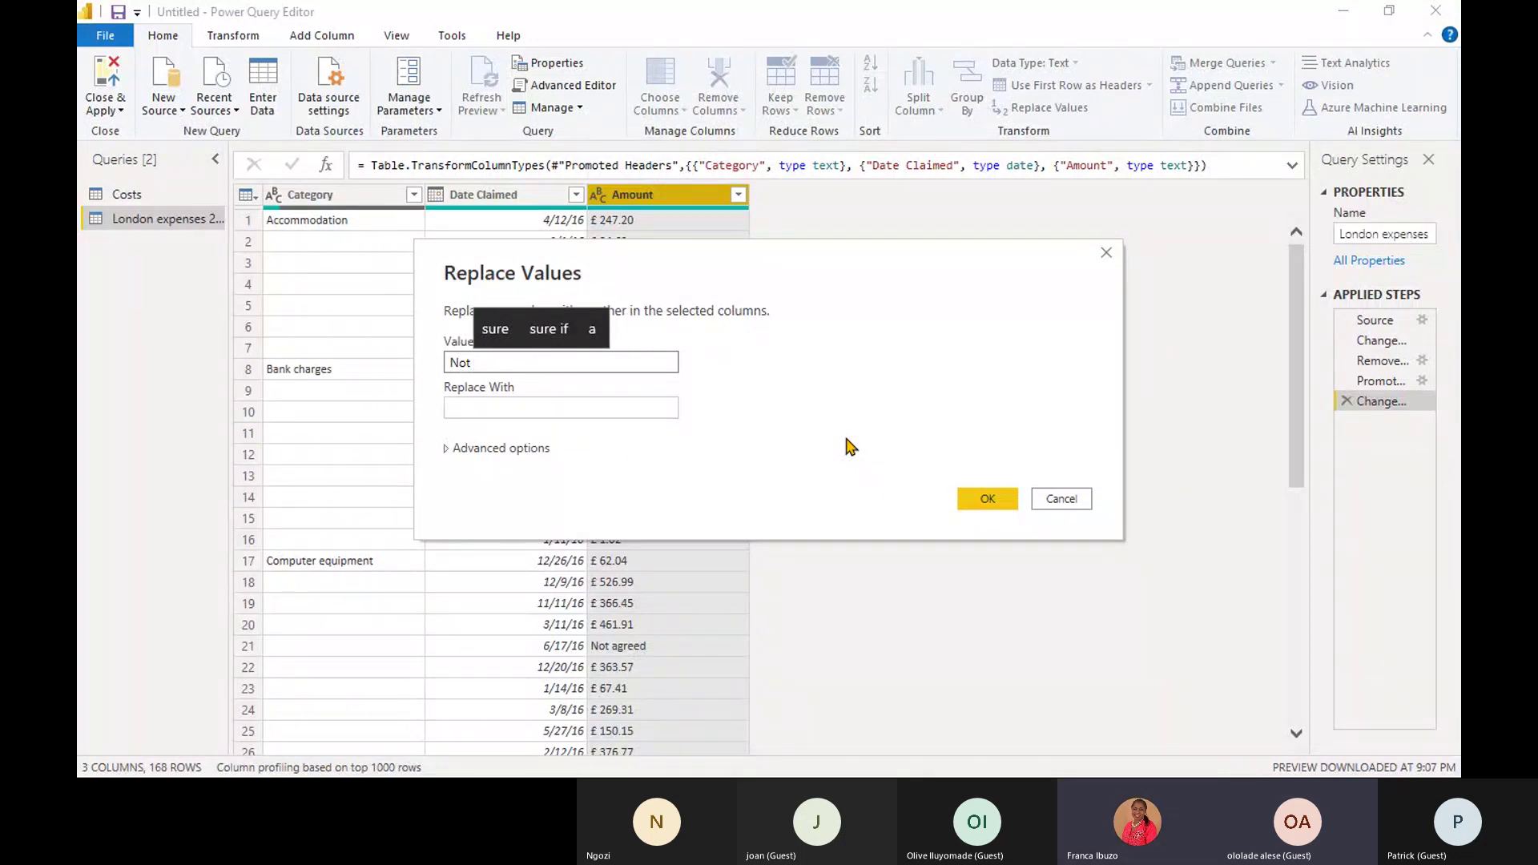
{"action": "type", "text": " agreed"}
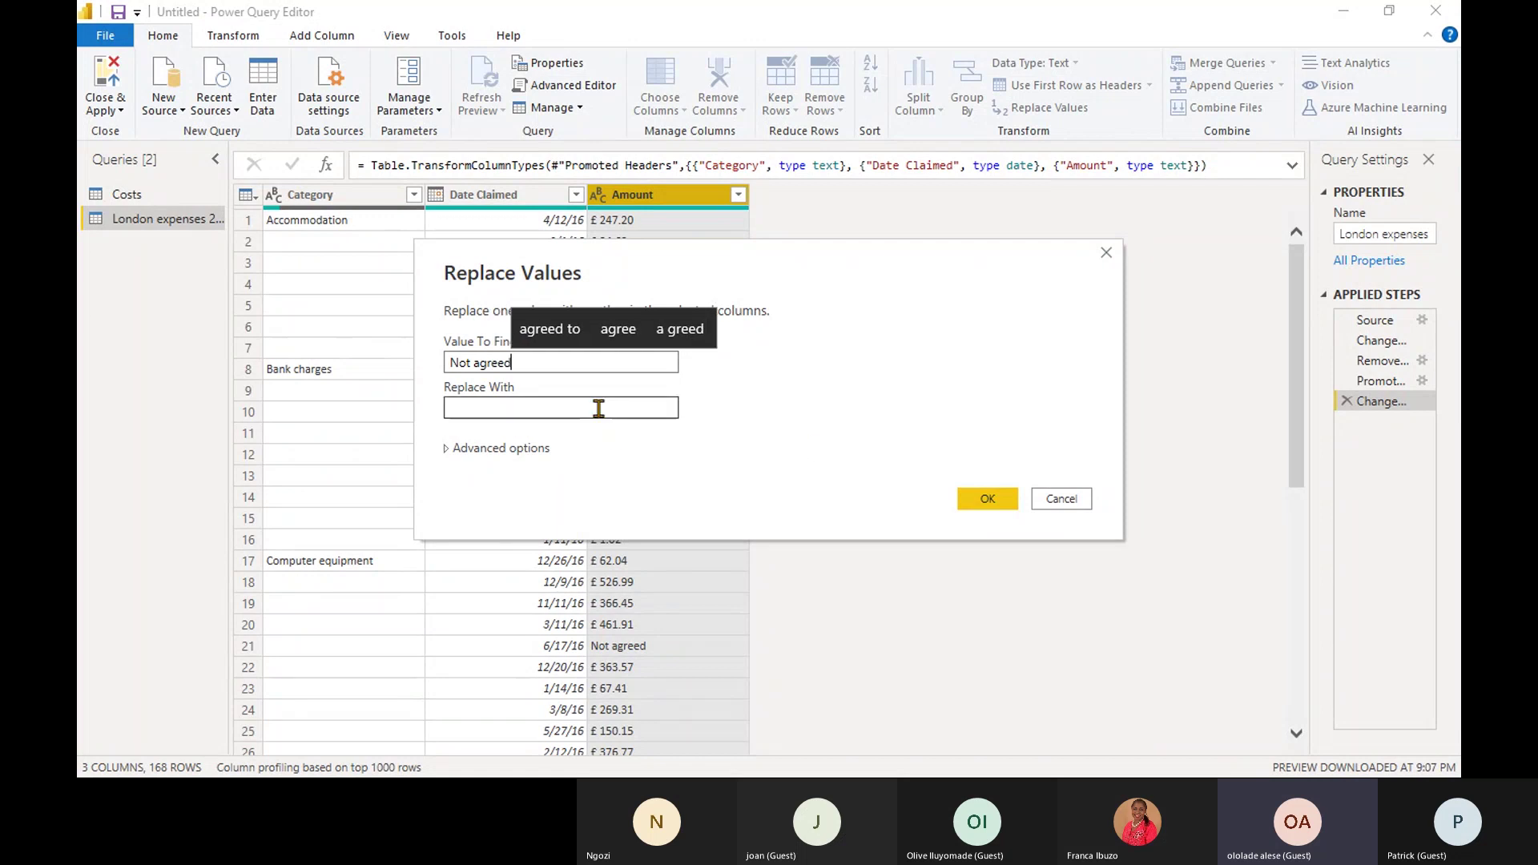
{"action": "left_click", "coordinate": [599, 409]}
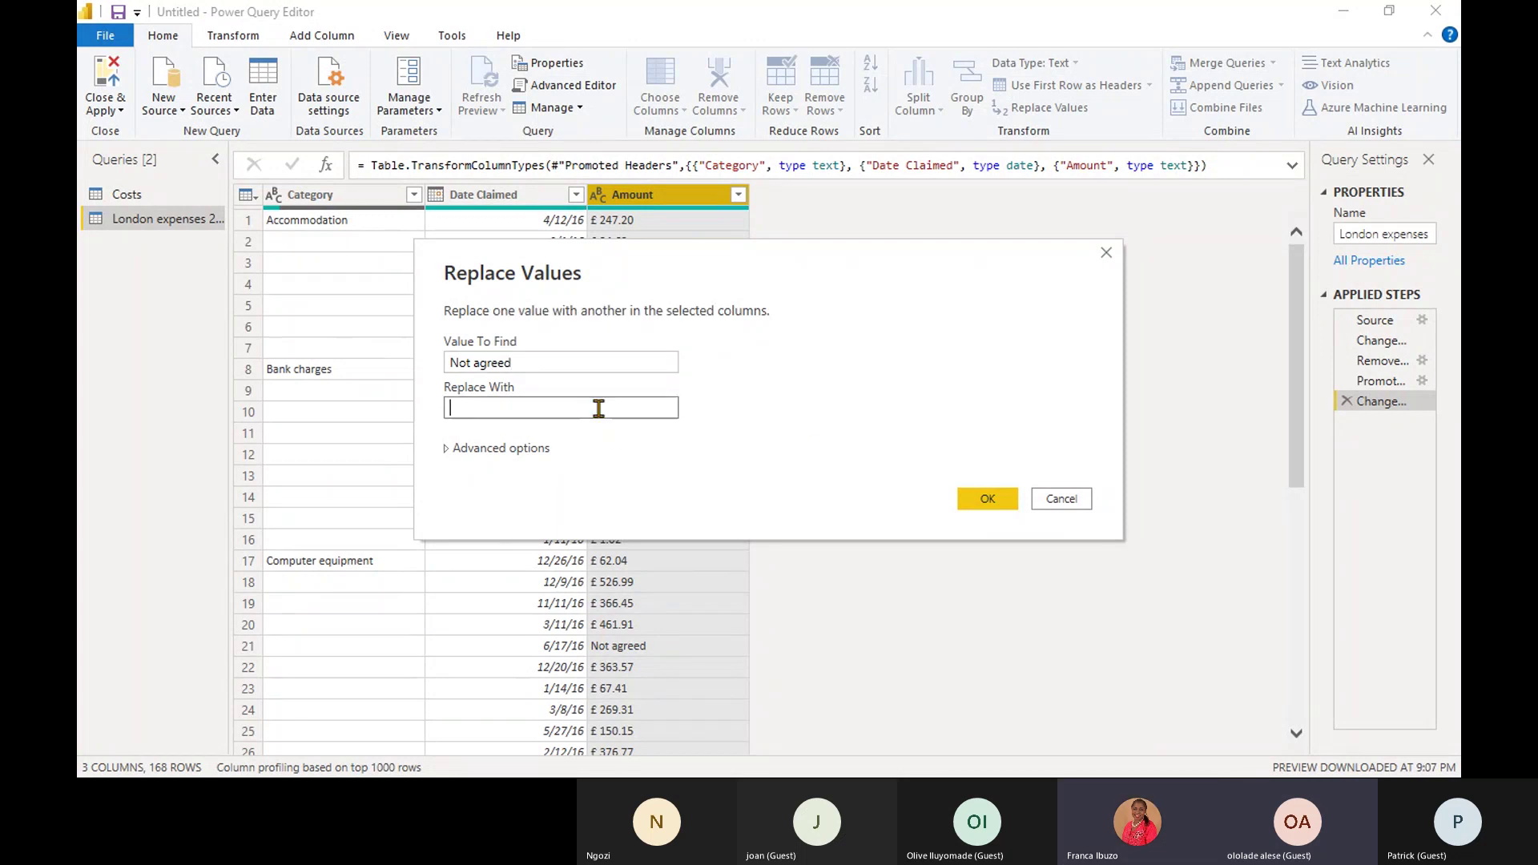
{"action": "type", "text": "0"}
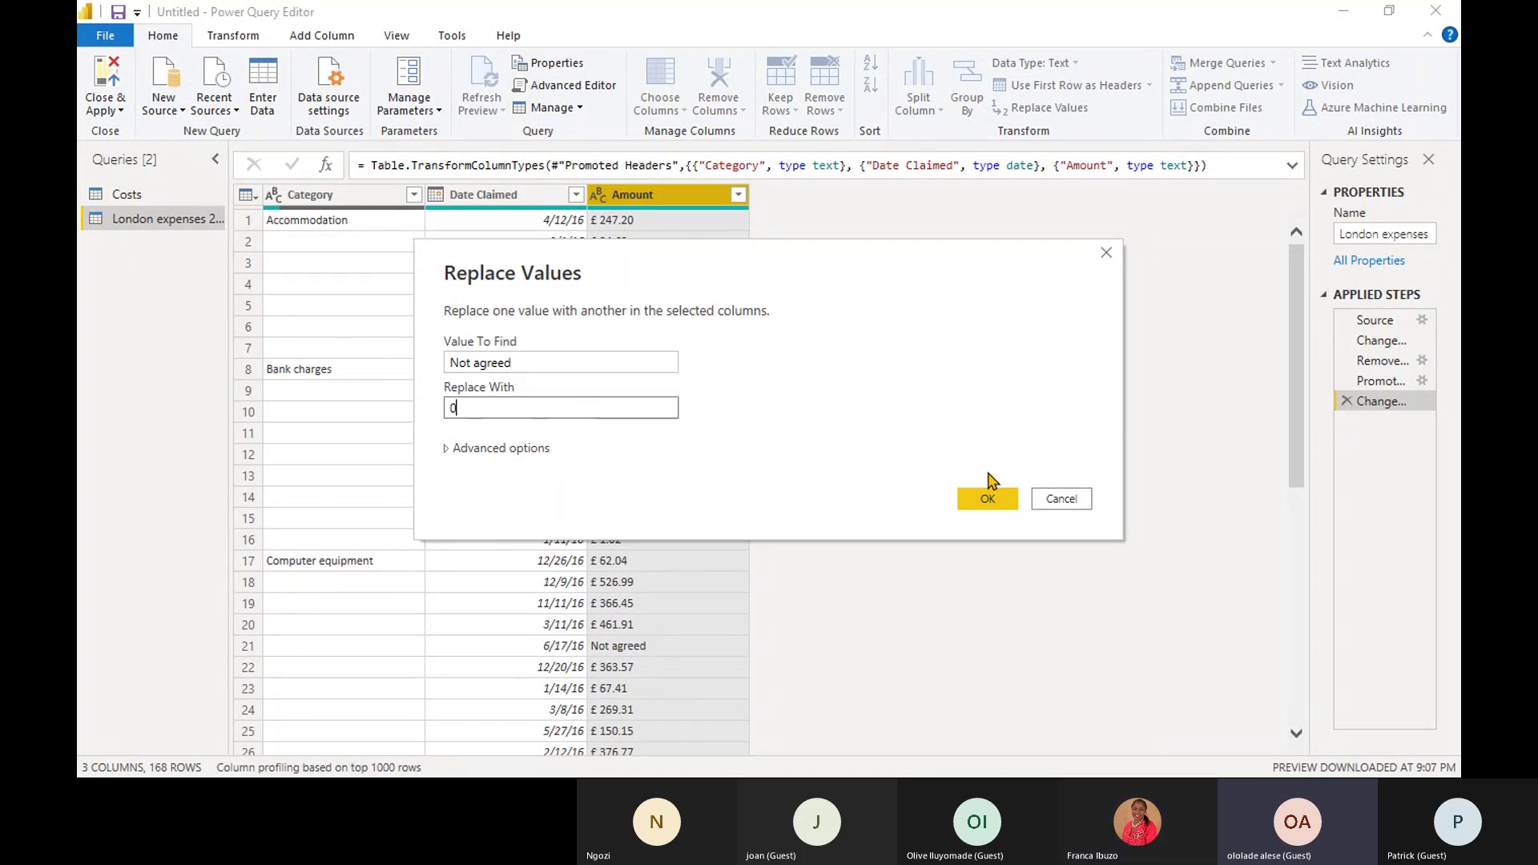
{"action": "left_click", "coordinate": [987, 498]}
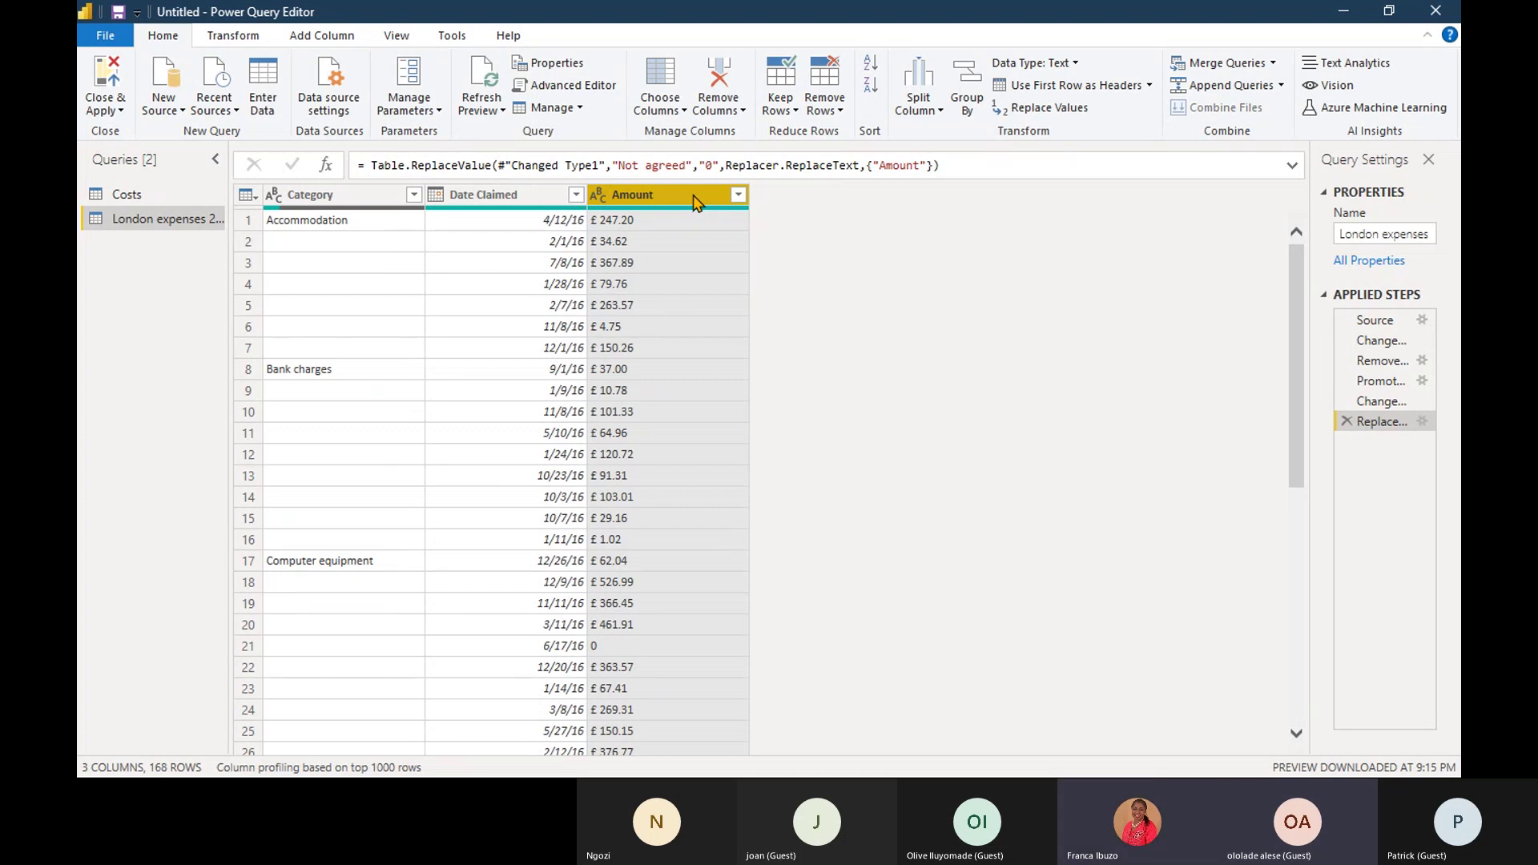
Try to split the Amount column by non-digit to digit, and delete the split from the applied steps.
{"action": "left_click", "coordinate": [943, 112]}
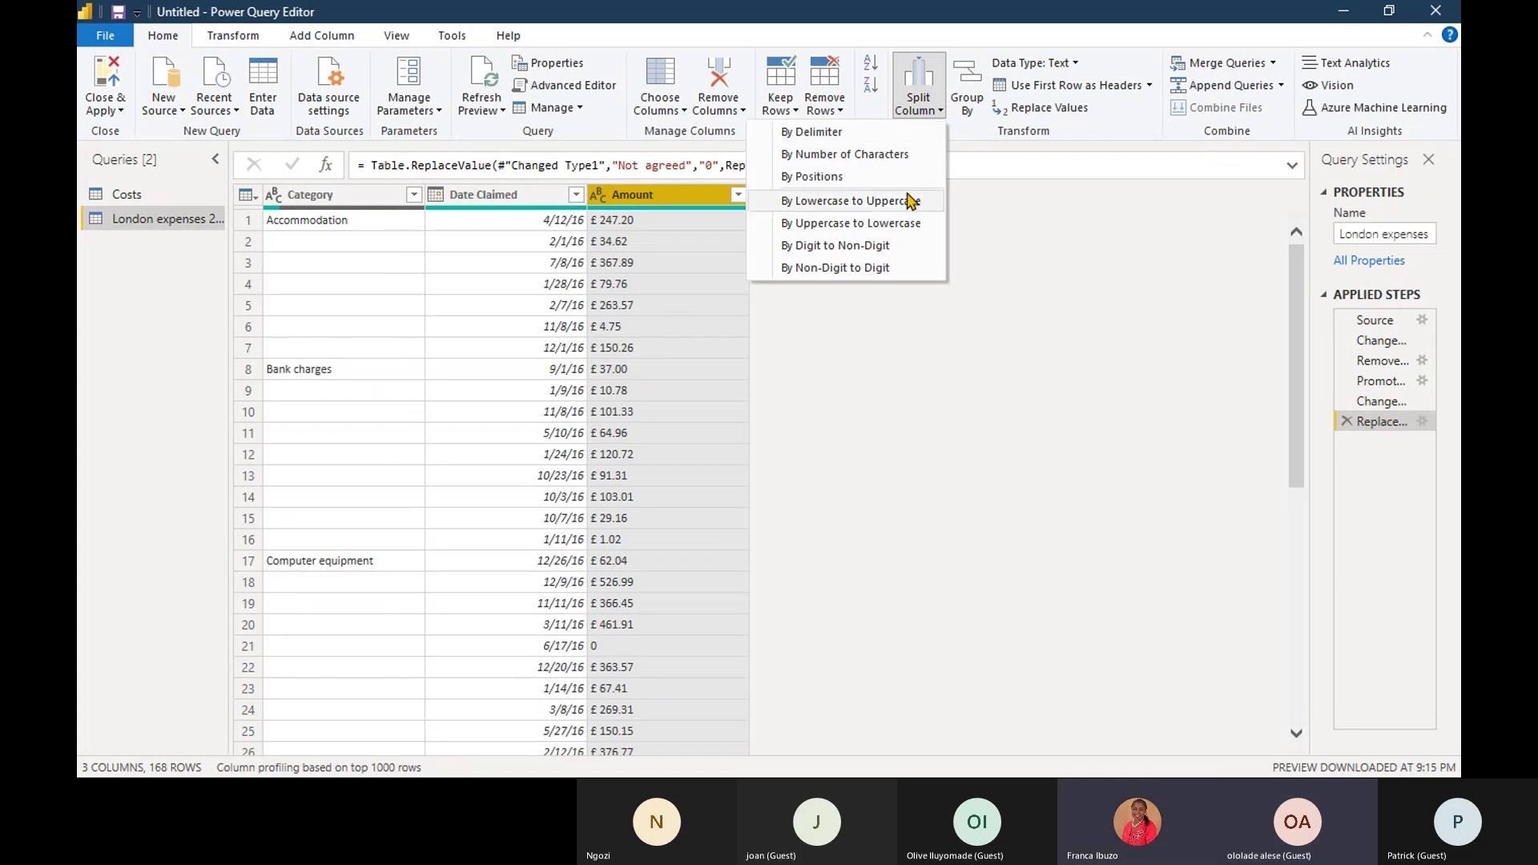
{"action": "left_click", "coordinate": [916, 272]}
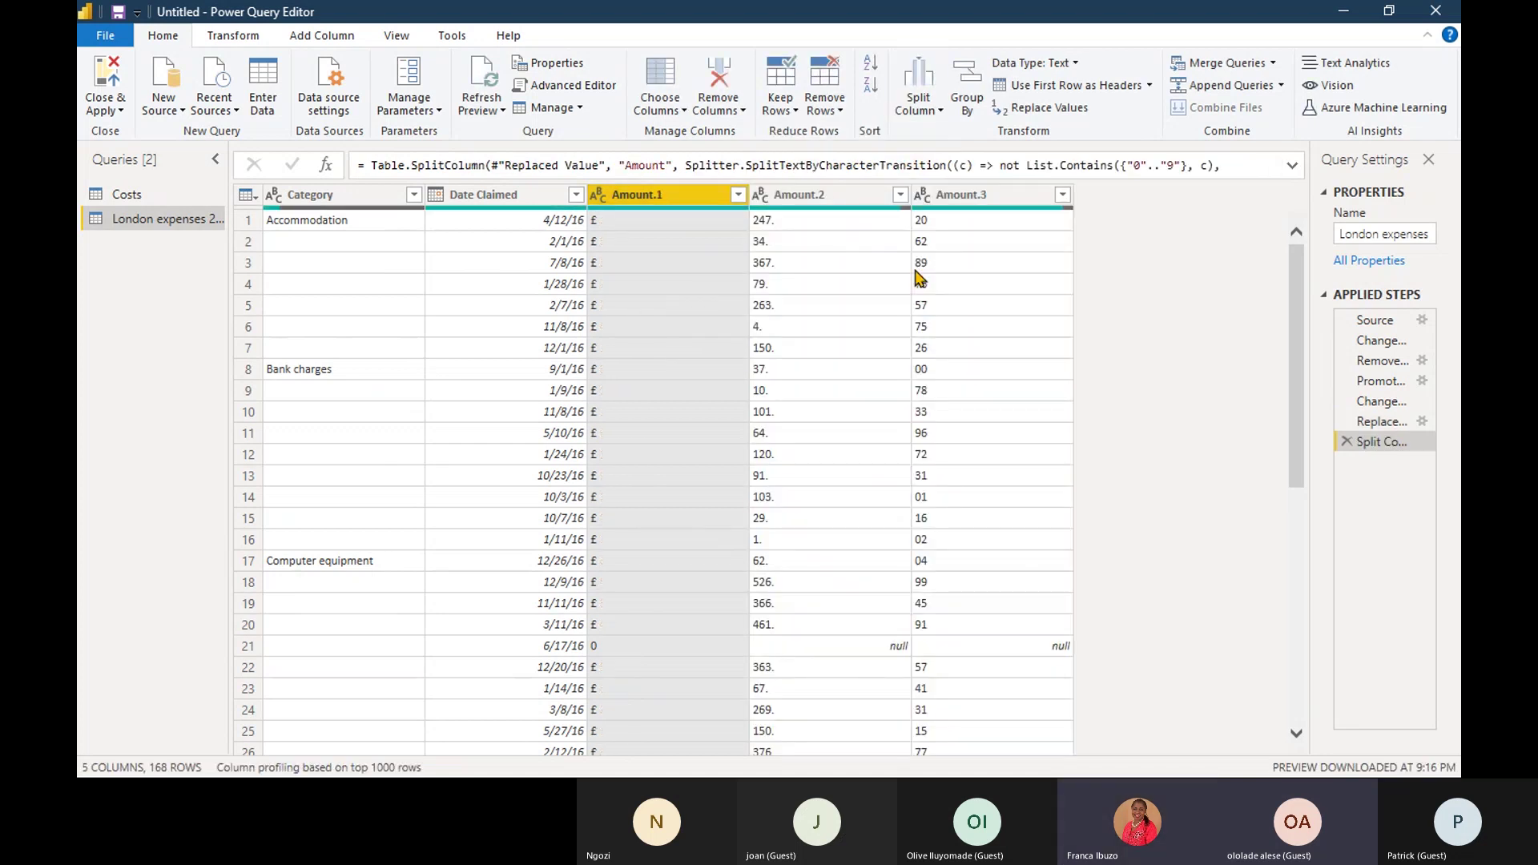
{"action": "left_click", "coordinate": [1346, 443]}
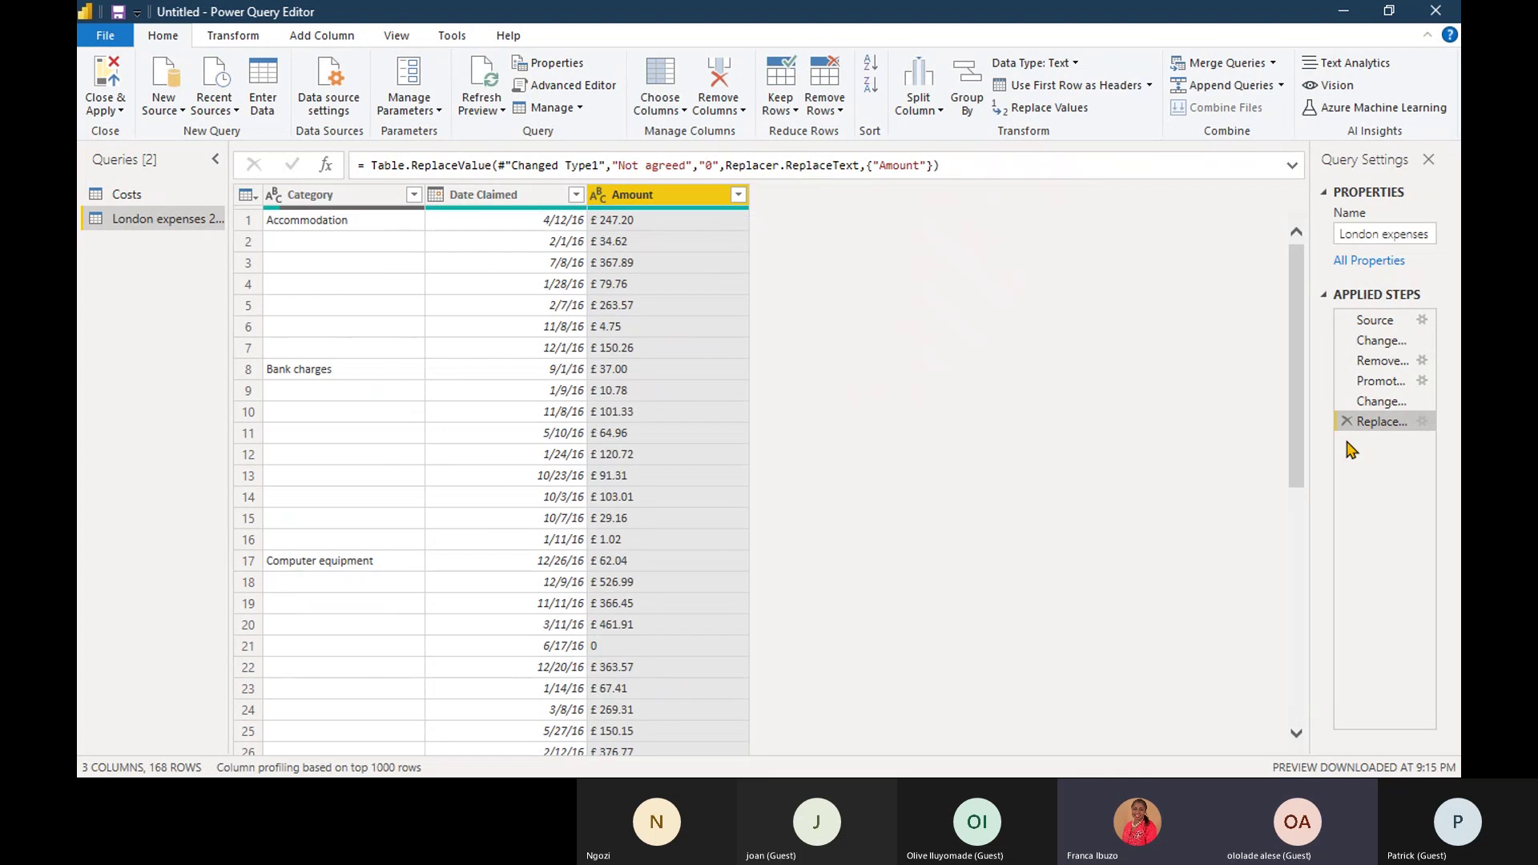
{"action": "right_click", "coordinate": [700, 203]}
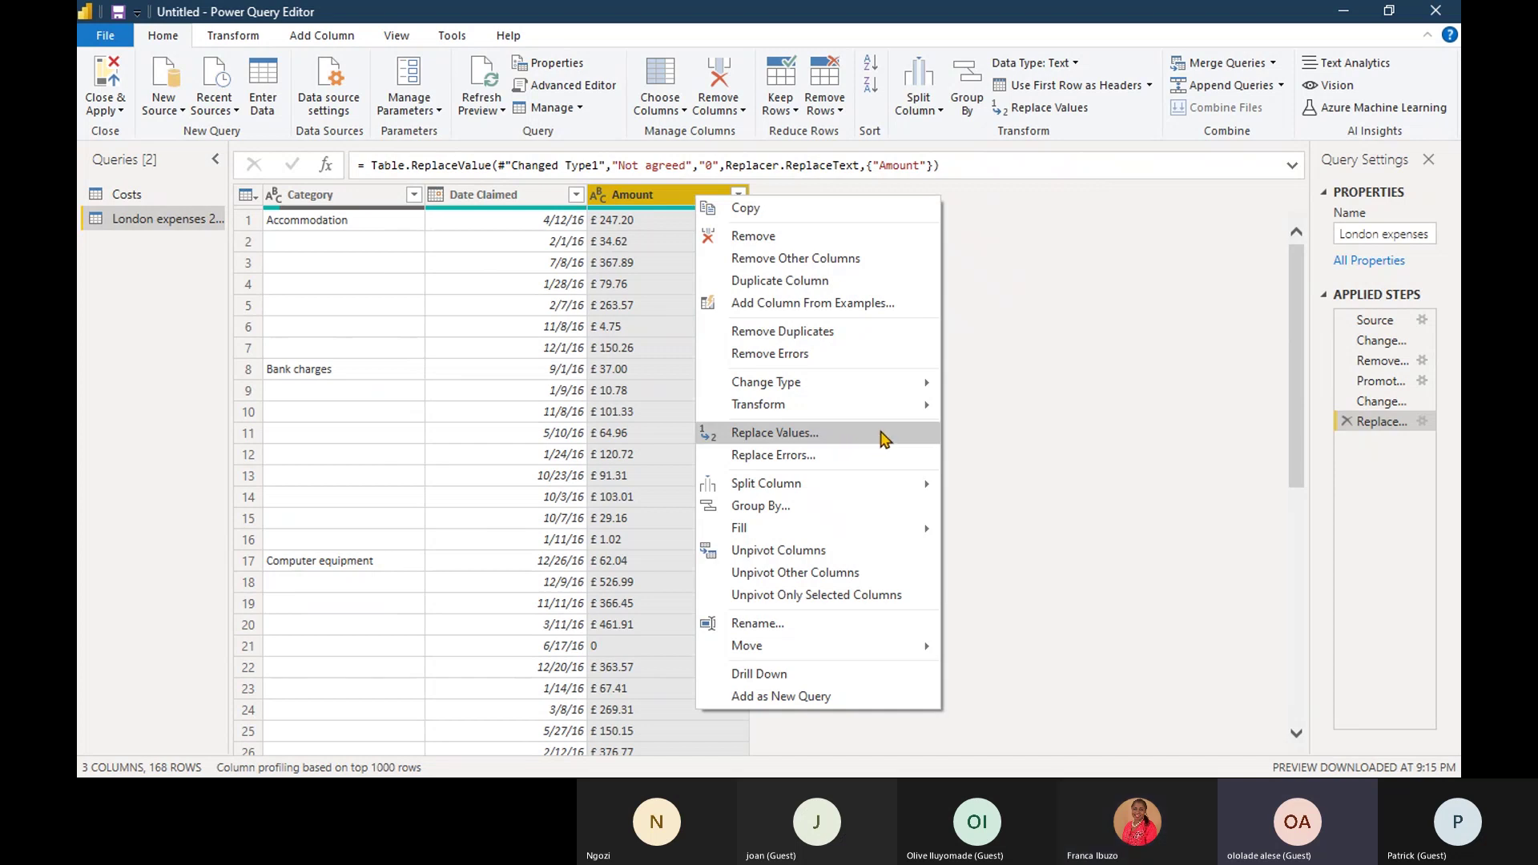
{"action": "left_click", "coordinate": [883, 439]}
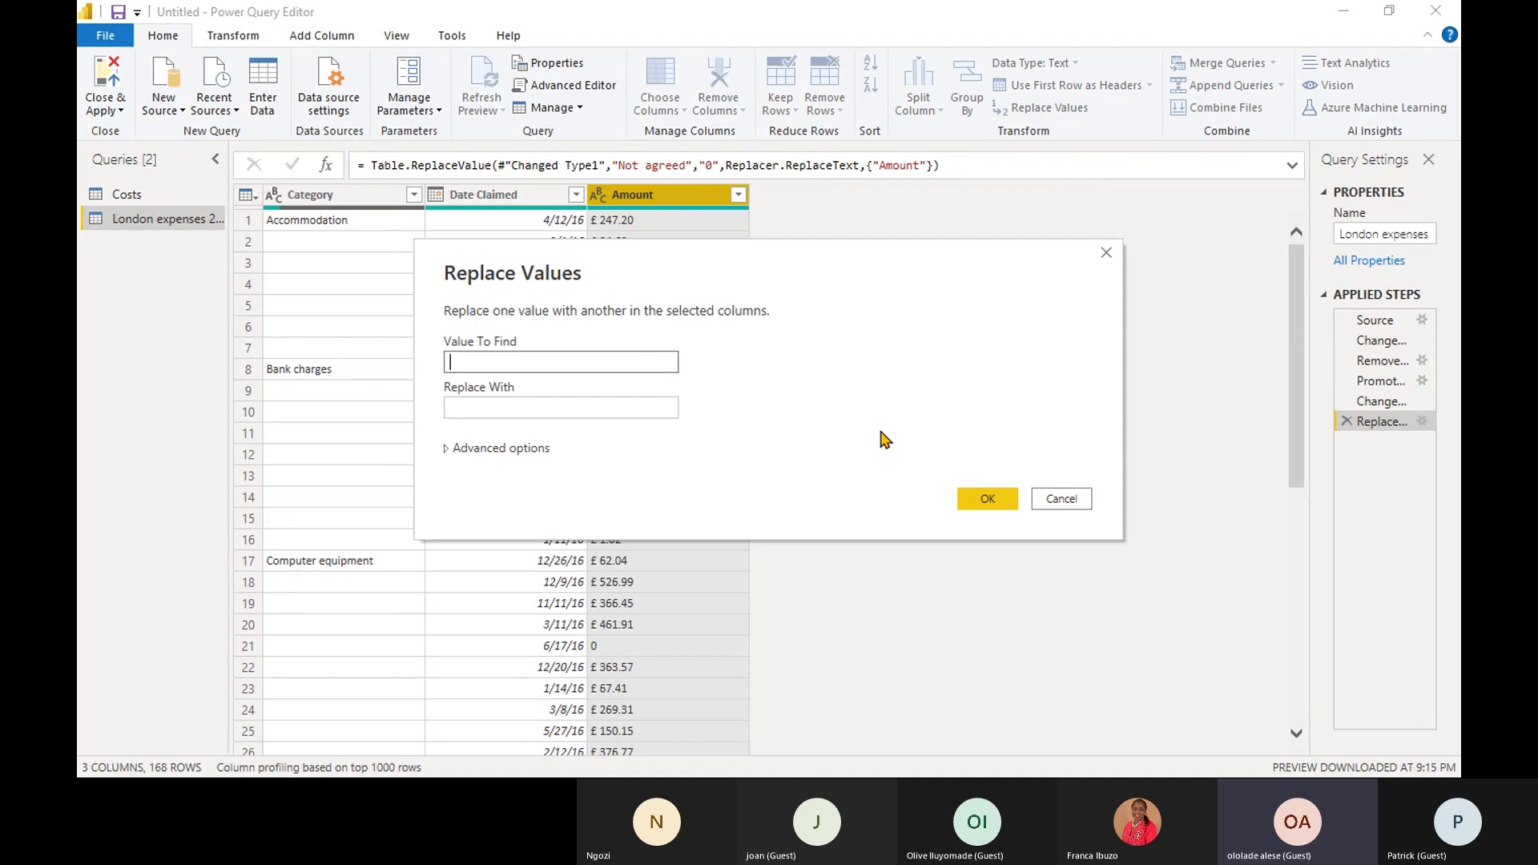
{"action": "left_click_drag", "start_coordinate": [868, 249], "coordinate": [1199, 195]}
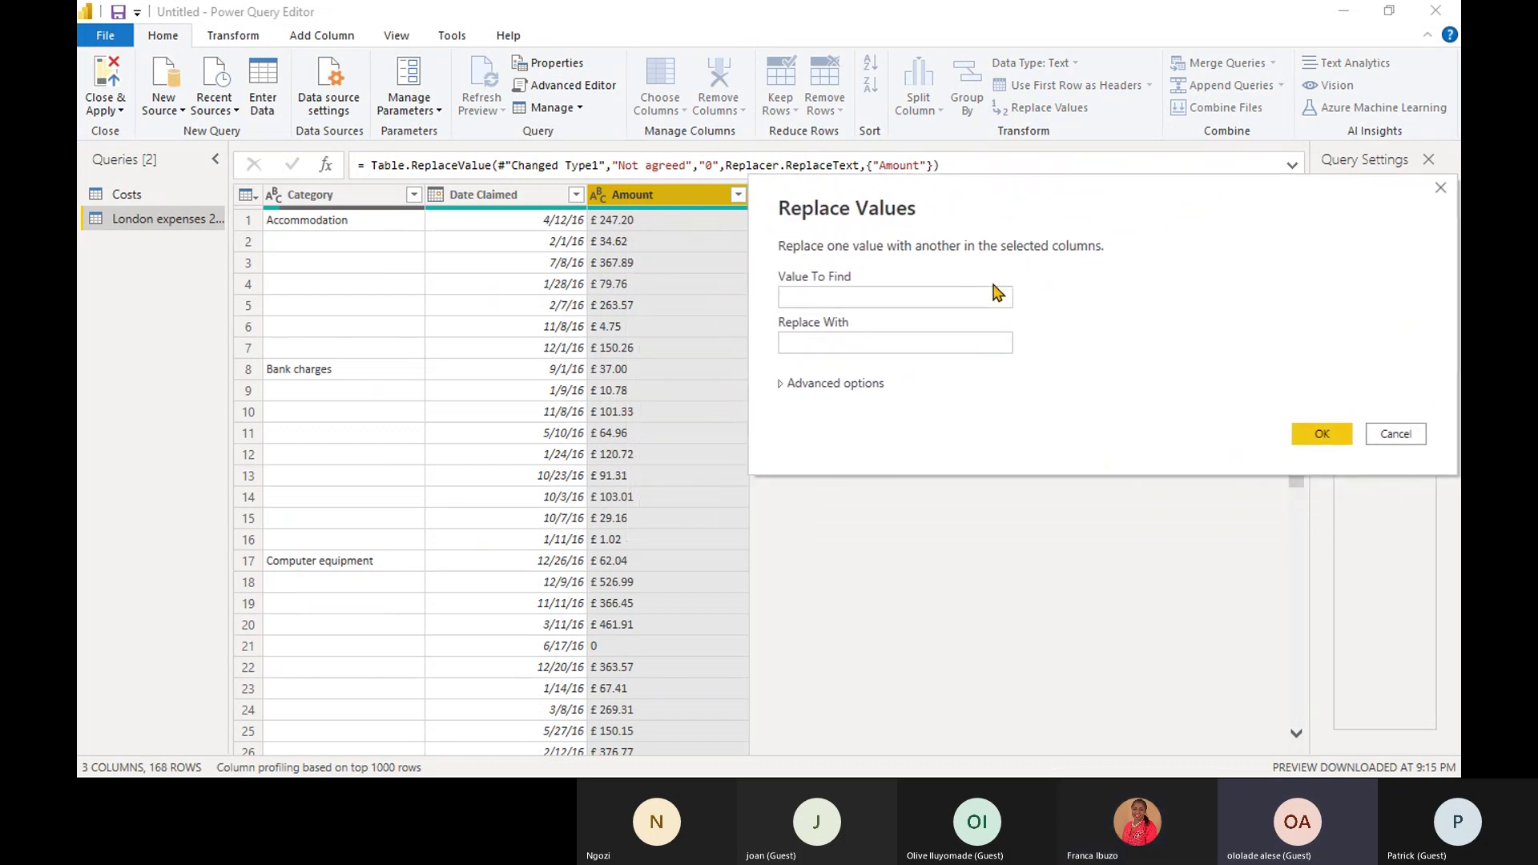
{"action": "left_click", "coordinate": [989, 289]}
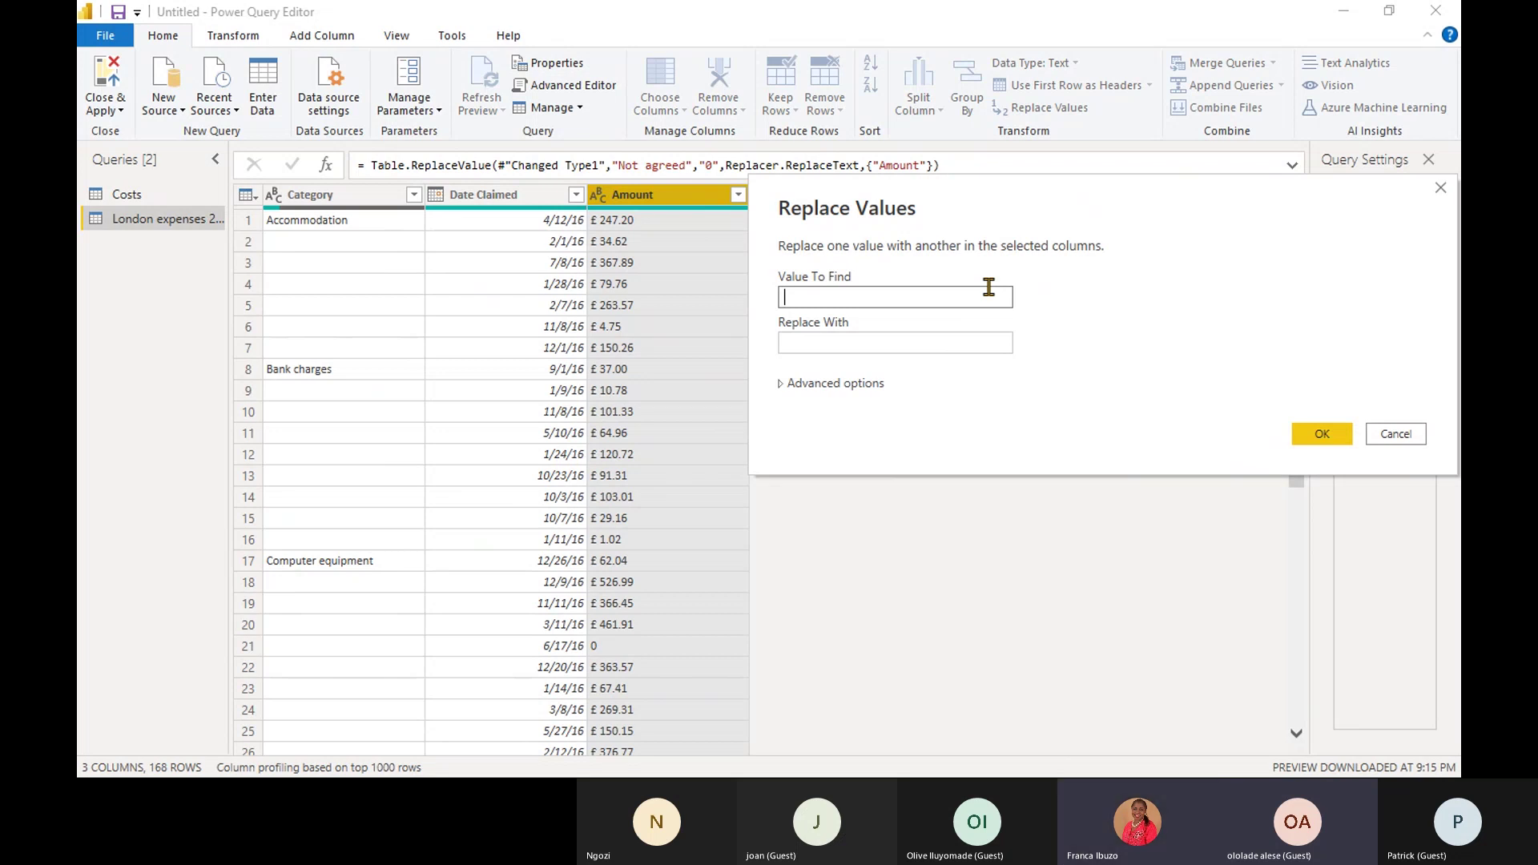
{"action": "type", "text": "#"}
{"action": "key", "text": "BackSpace"}
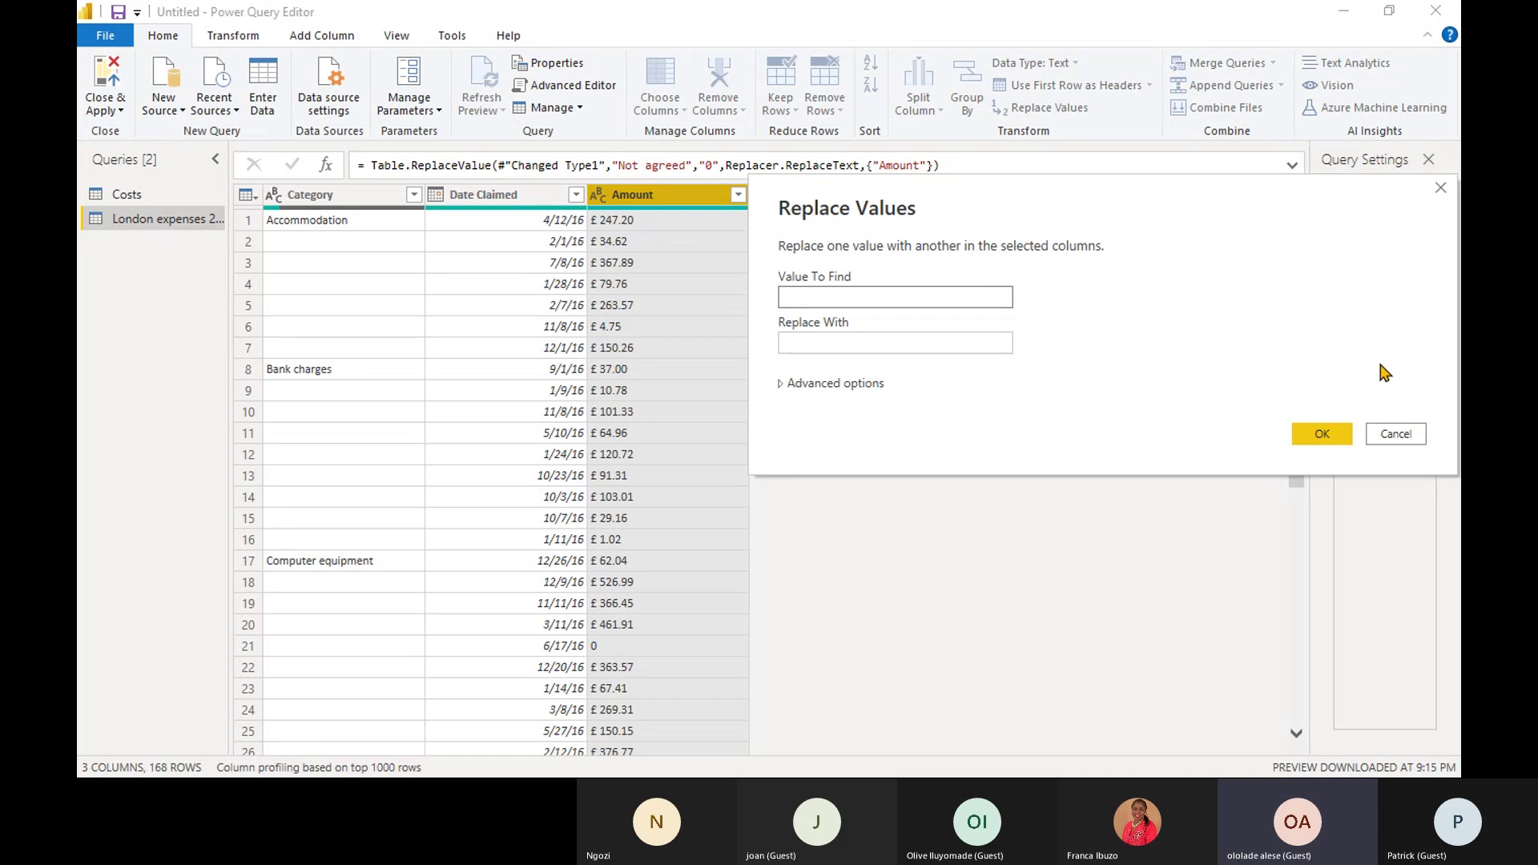
{"action": "left_click", "coordinate": [1396, 435]}
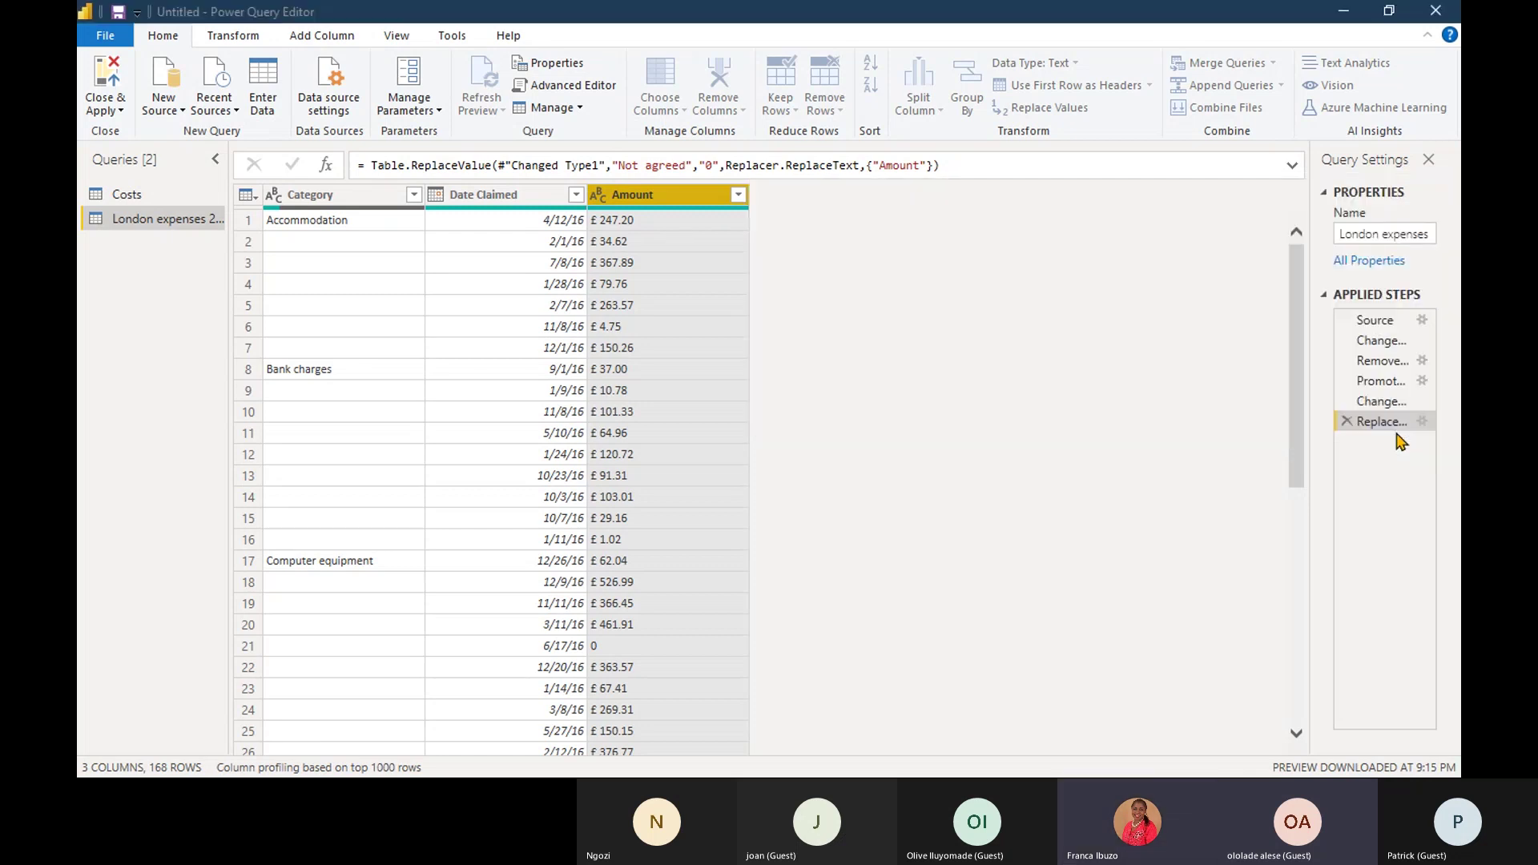
Split the Amount column by positions, using position 1 to separate the pound sign from the number.
{"action": "left_click", "coordinate": [596, 222]}
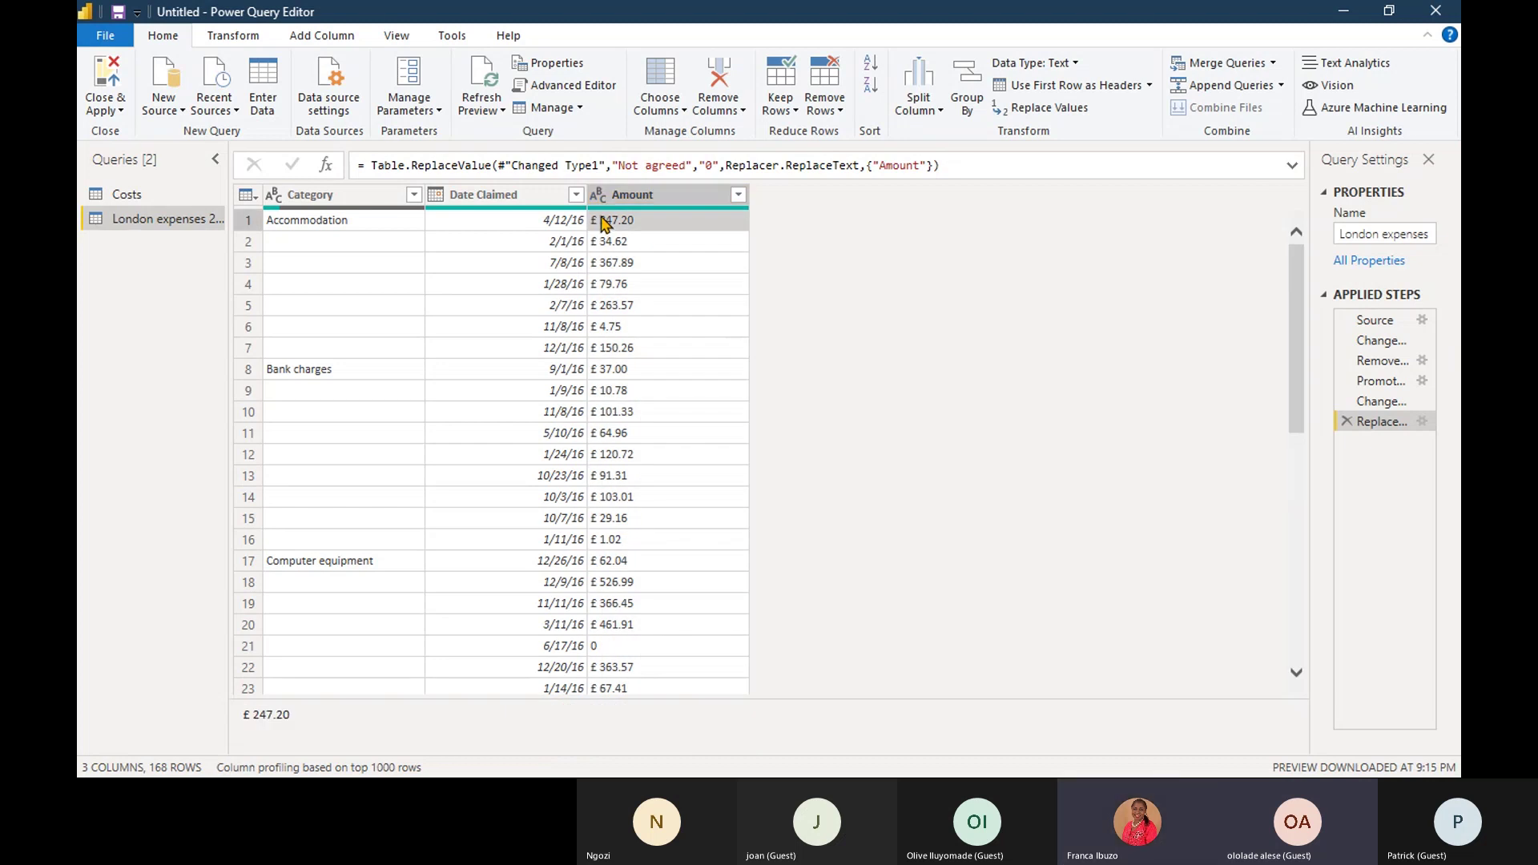
{"action": "left_click", "coordinate": [704, 200]}
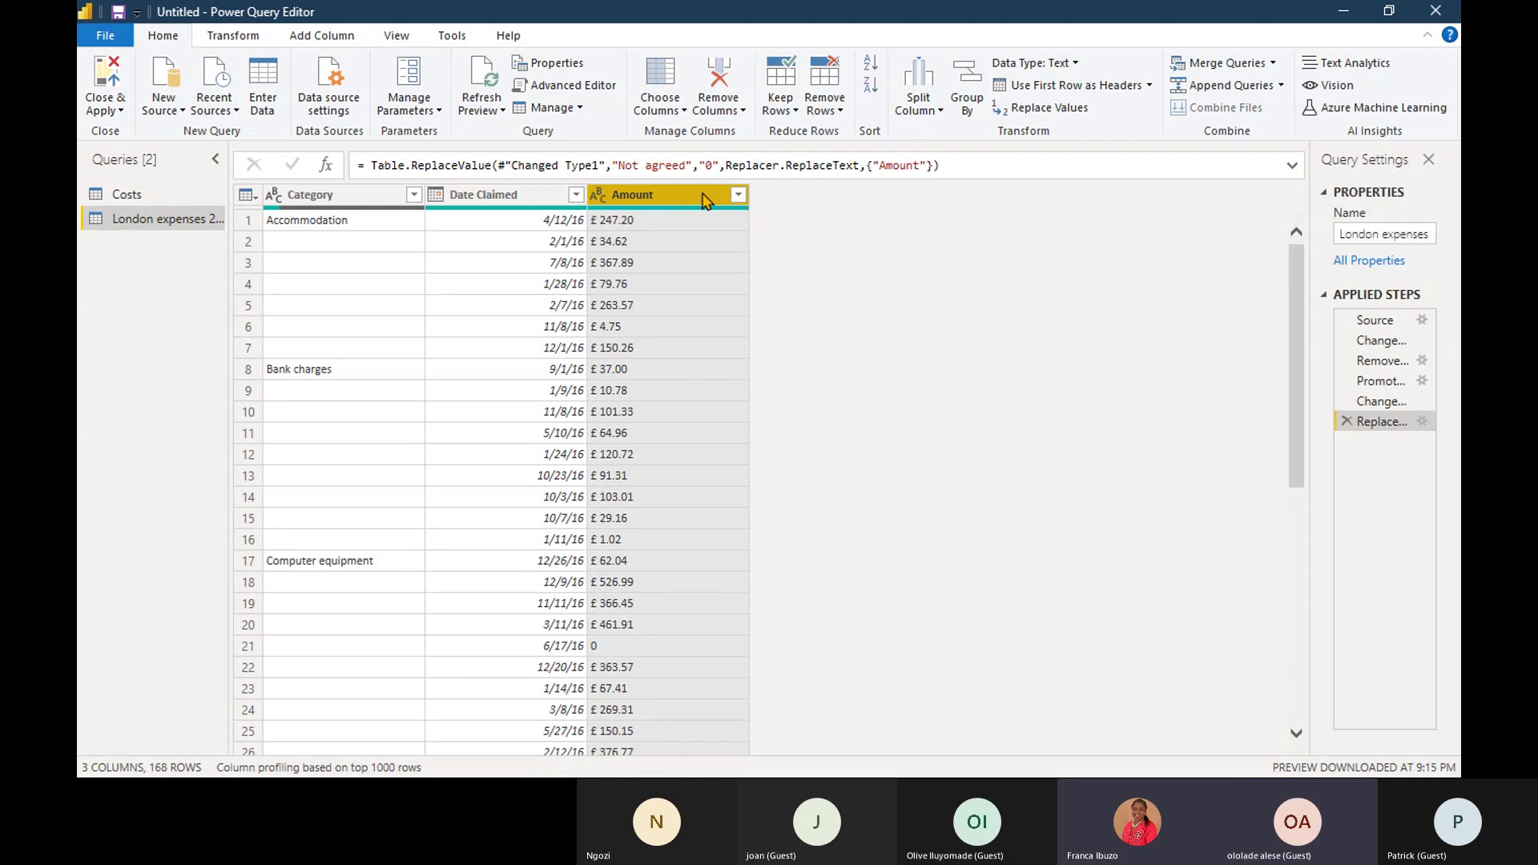
{"action": "left_click", "coordinate": [942, 112]}
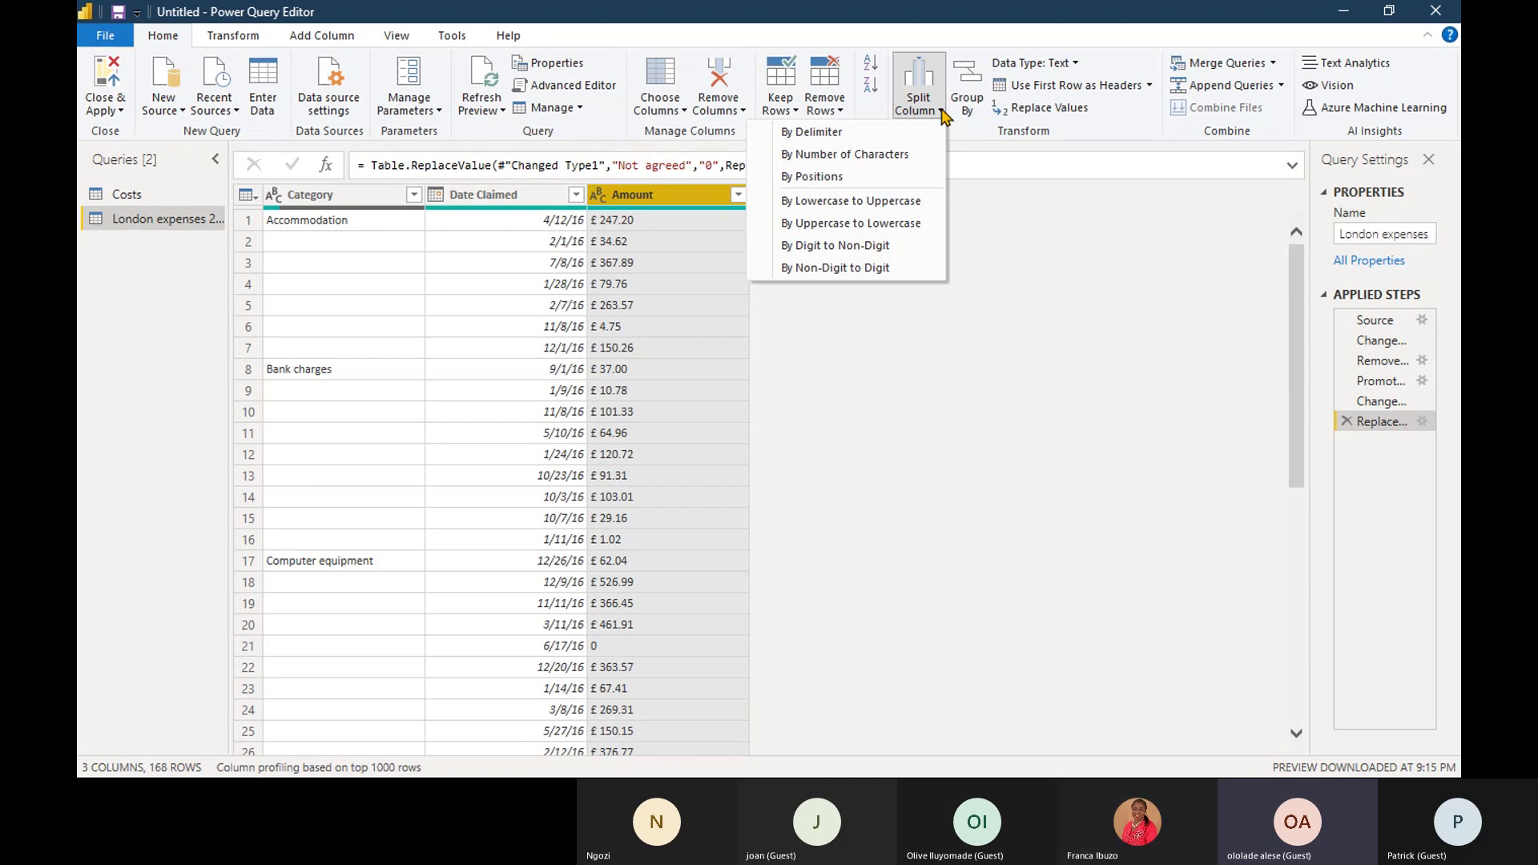
{"action": "left_click", "coordinate": [888, 169]}
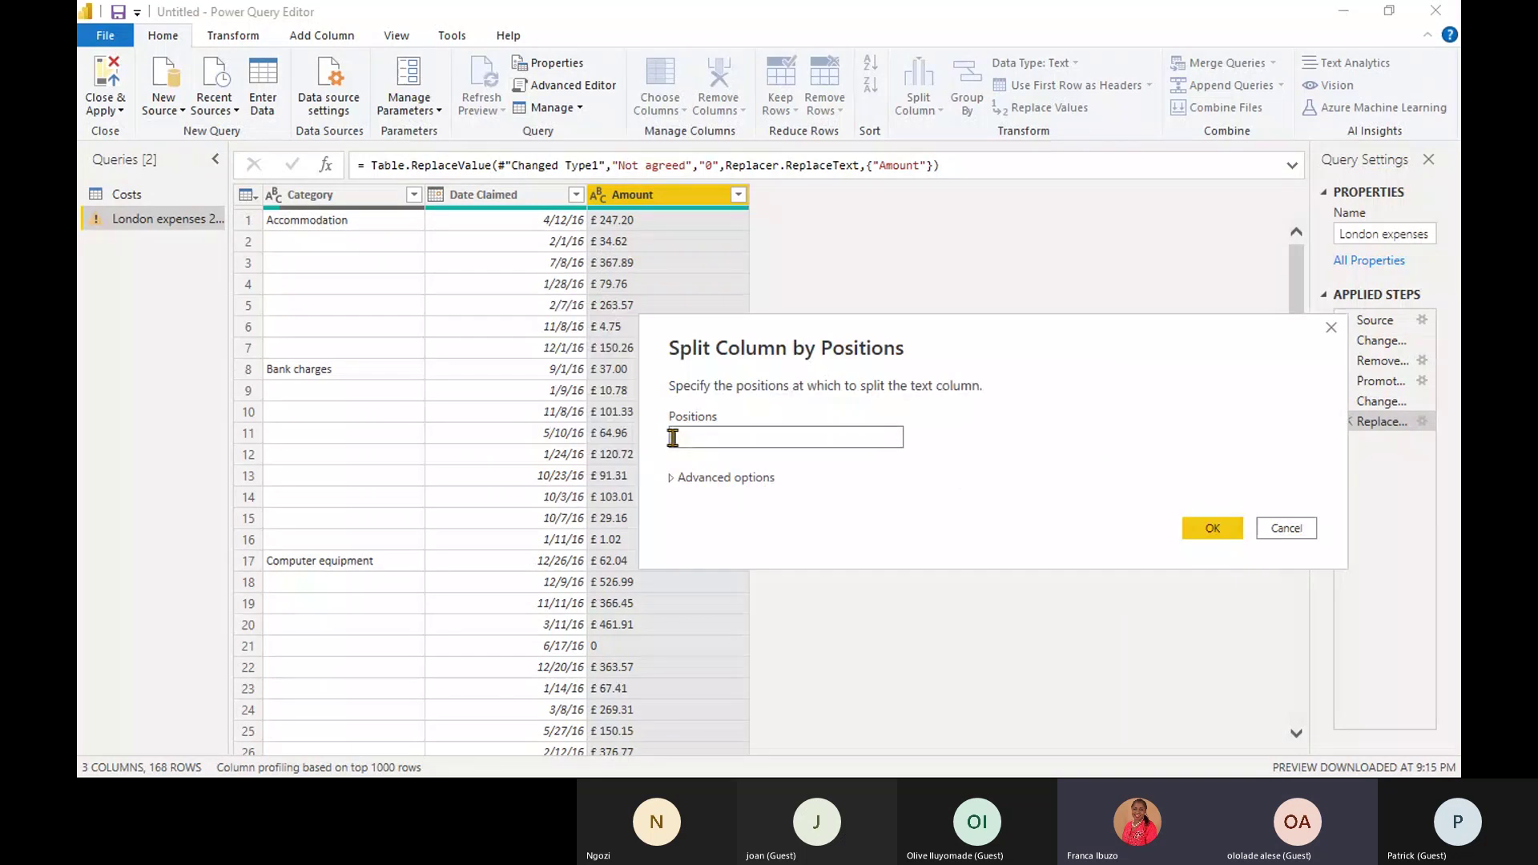
{"action": "type", "text": "1"}
{"action": "left_click", "coordinate": [1211, 528]}
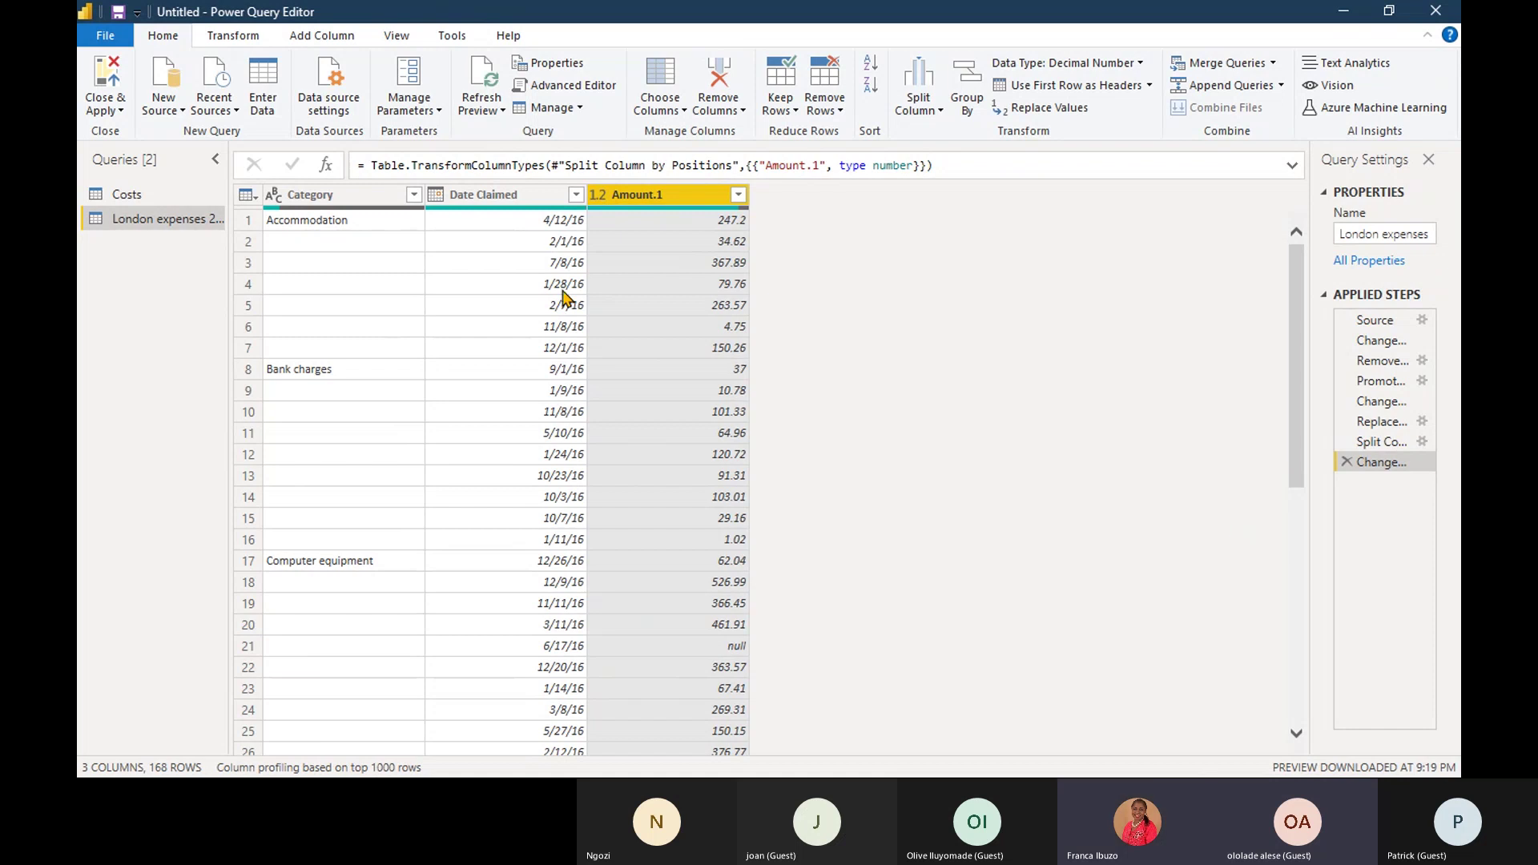
Try to replace the single-space values in the Category column with null, and delete that replacement from the applied steps.
{"action": "left_click", "coordinate": [352, 197]}
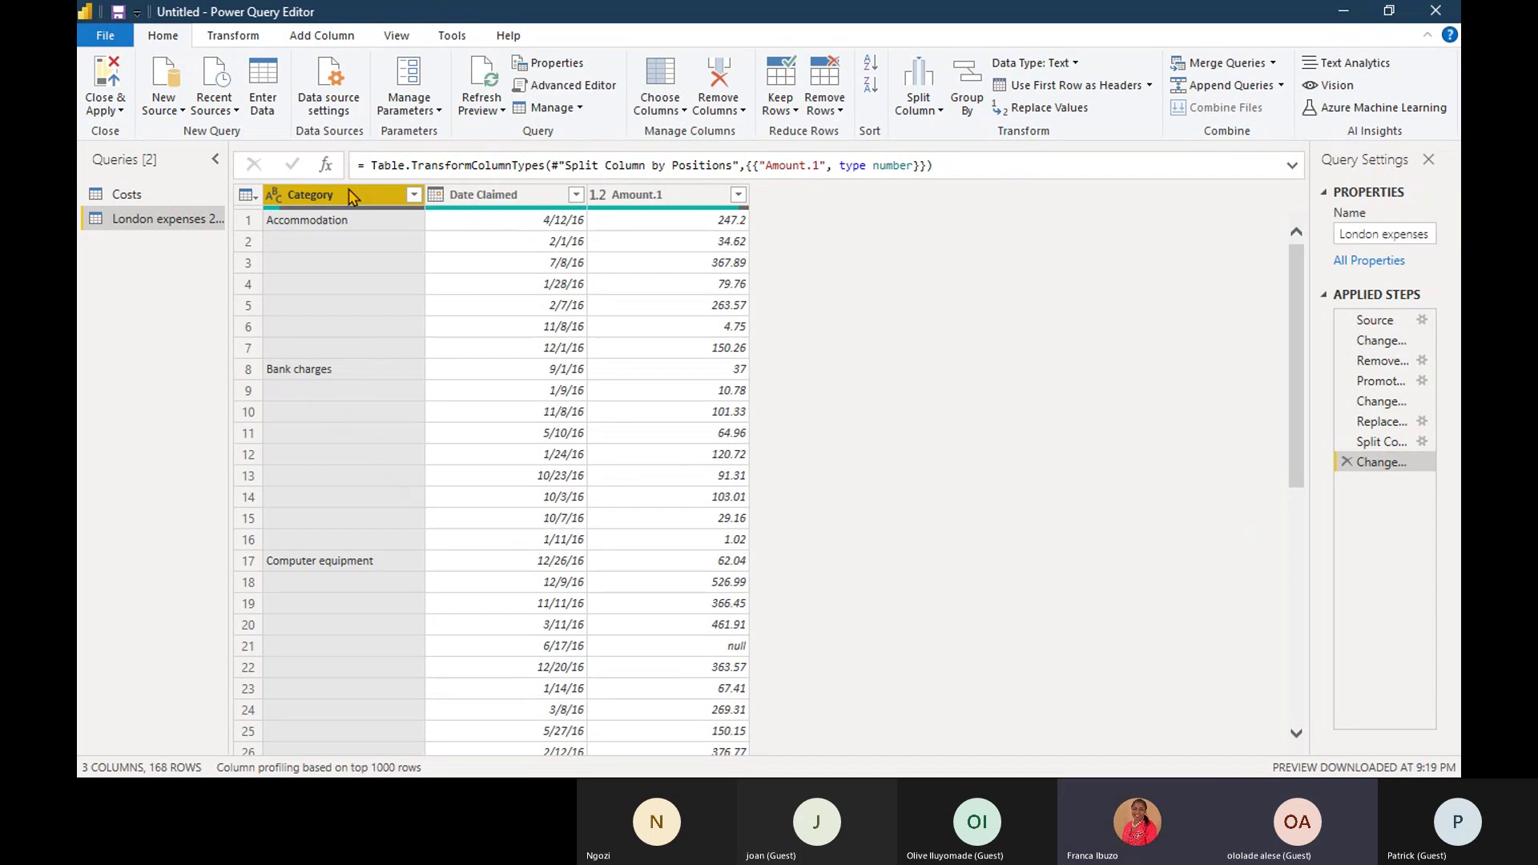
{"action": "right_click", "coordinate": [349, 192]}
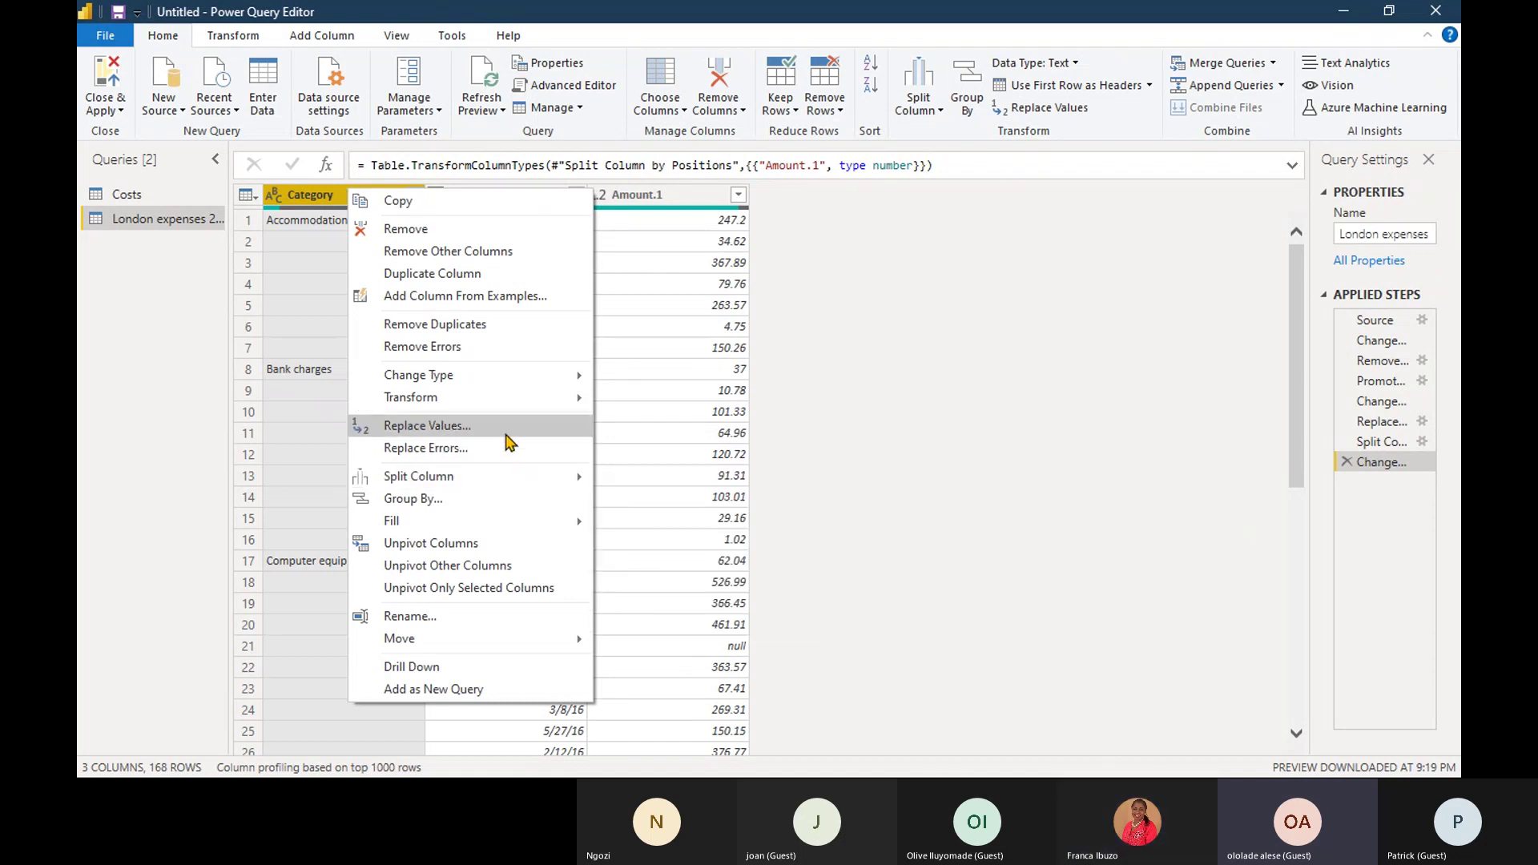
{"action": "left_click", "coordinate": [507, 432]}
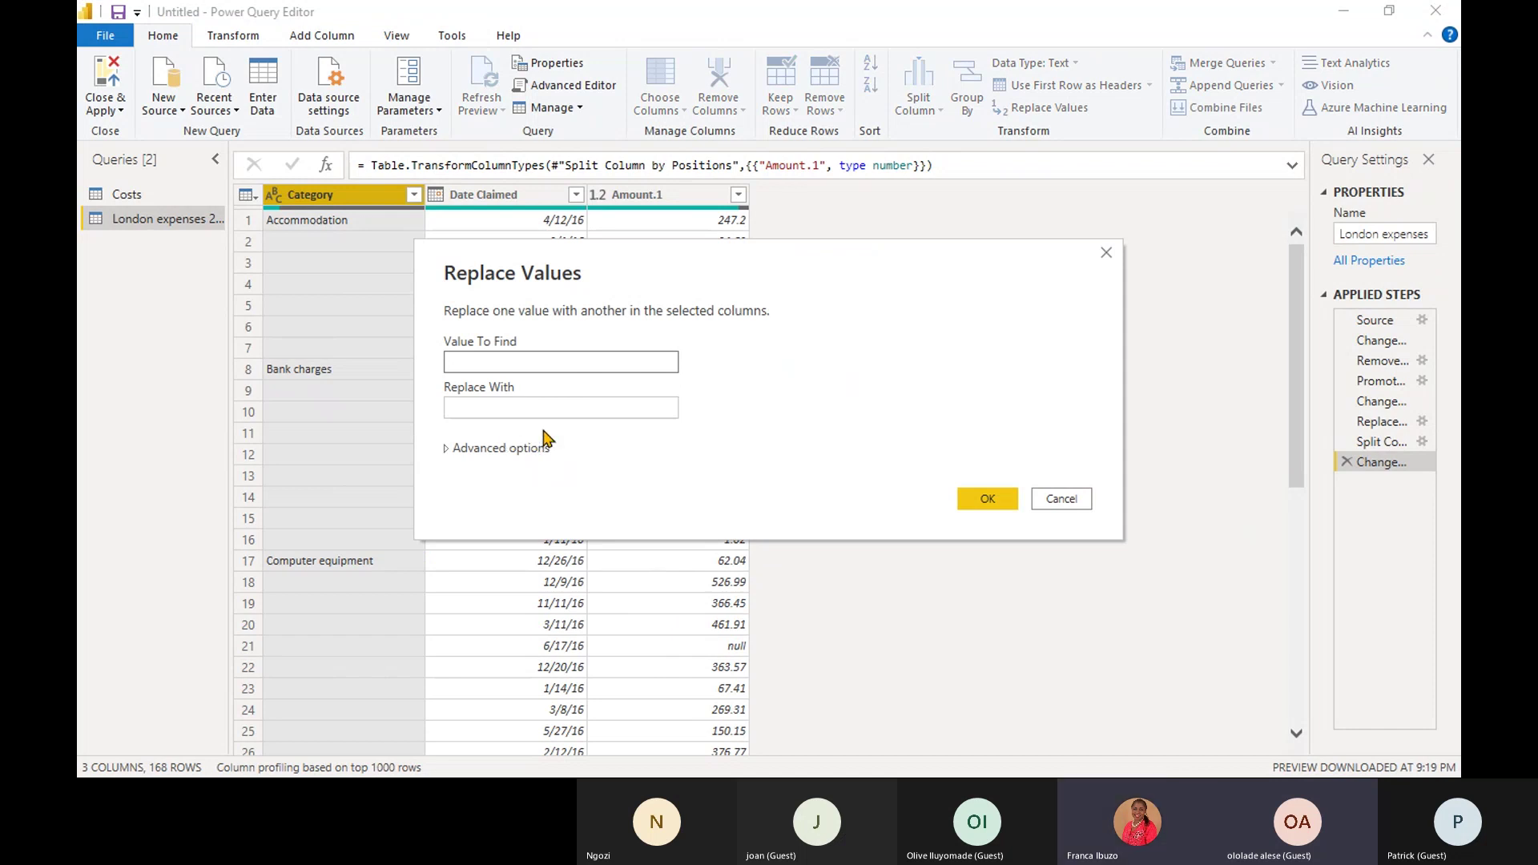
{"action": "left_click", "coordinate": [568, 411]}
{"action": "type", "text": "n"}
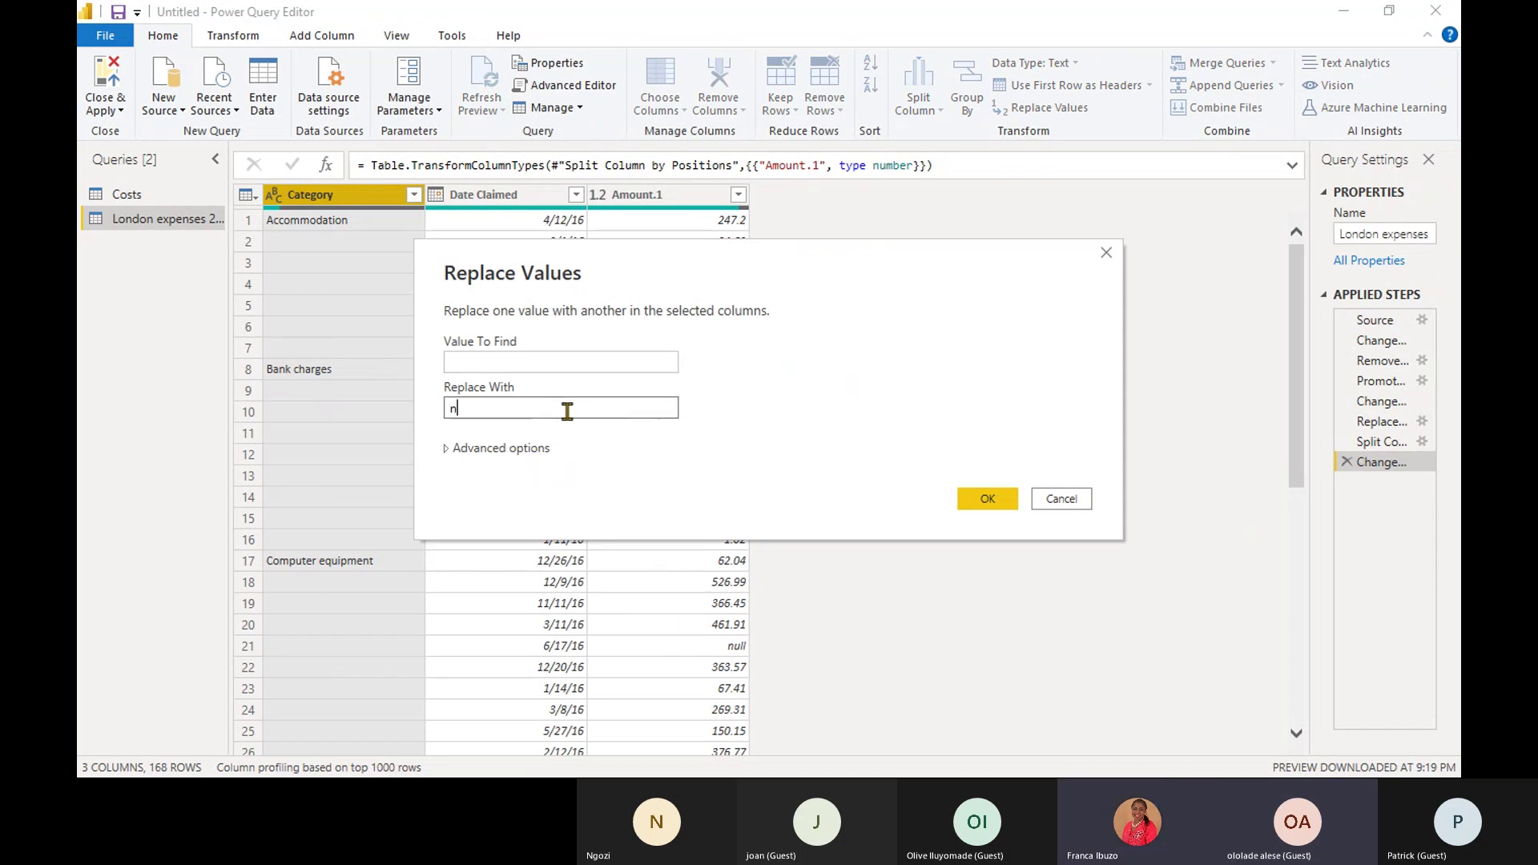
{"action": "type", "text": "ull"}
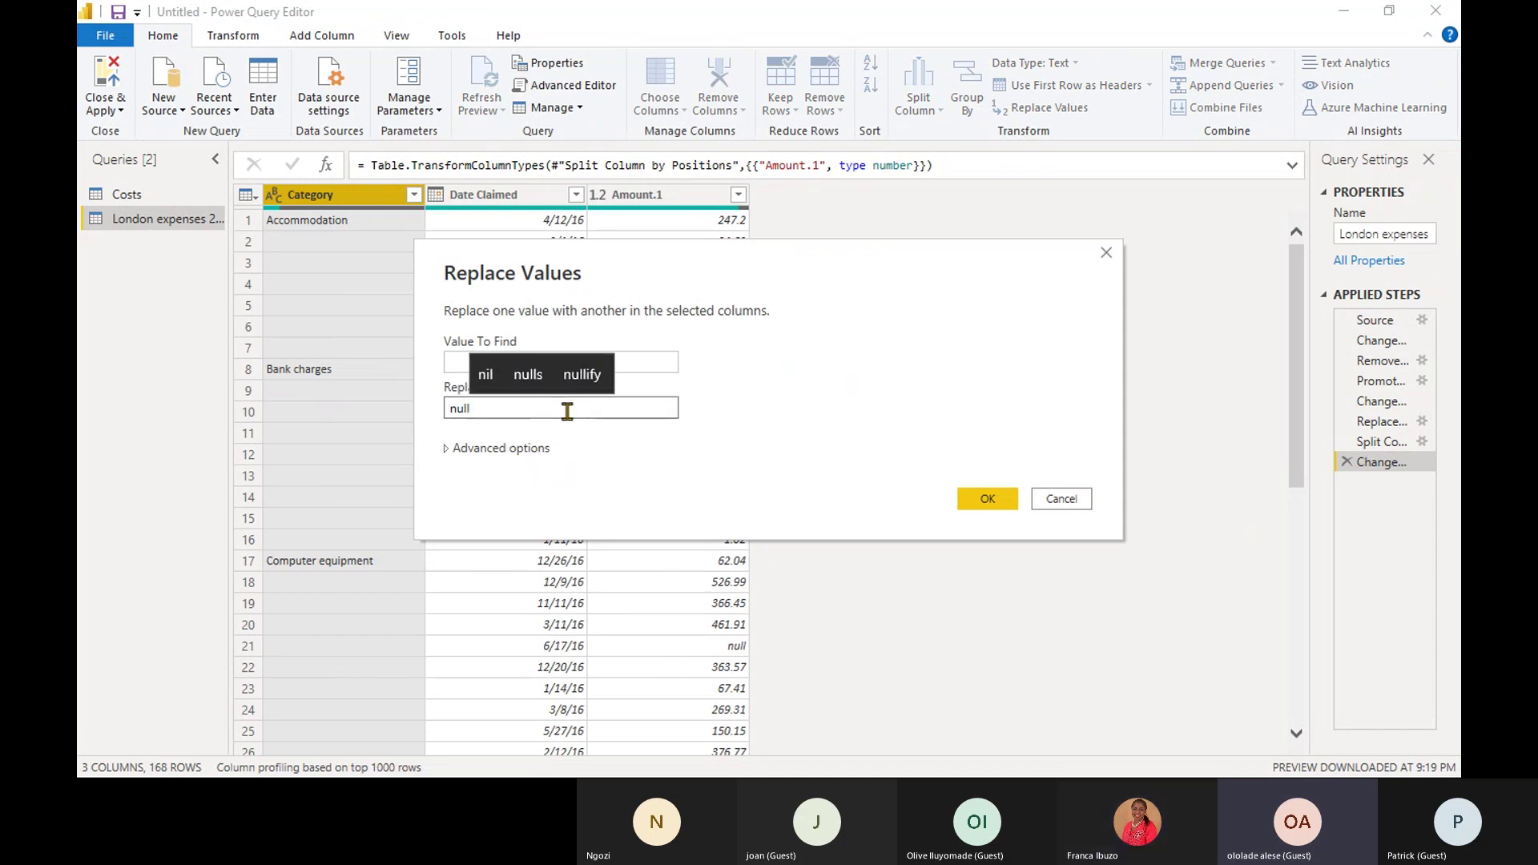
{"action": "left_click", "coordinate": [887, 391]}
{"action": "left_click", "coordinate": [986, 499]}
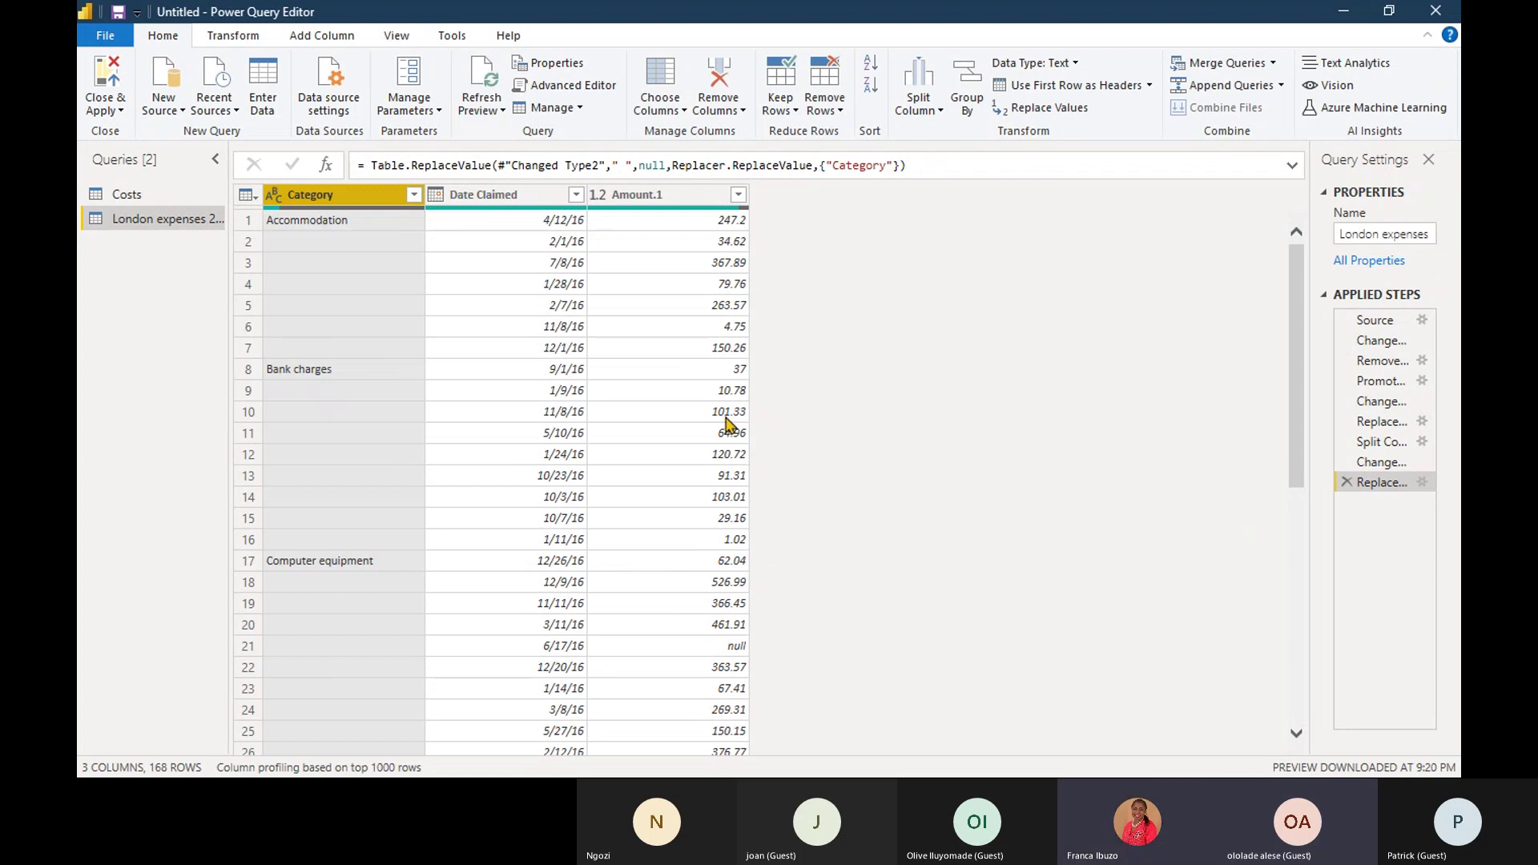
{"action": "right_click", "coordinate": [368, 201]}
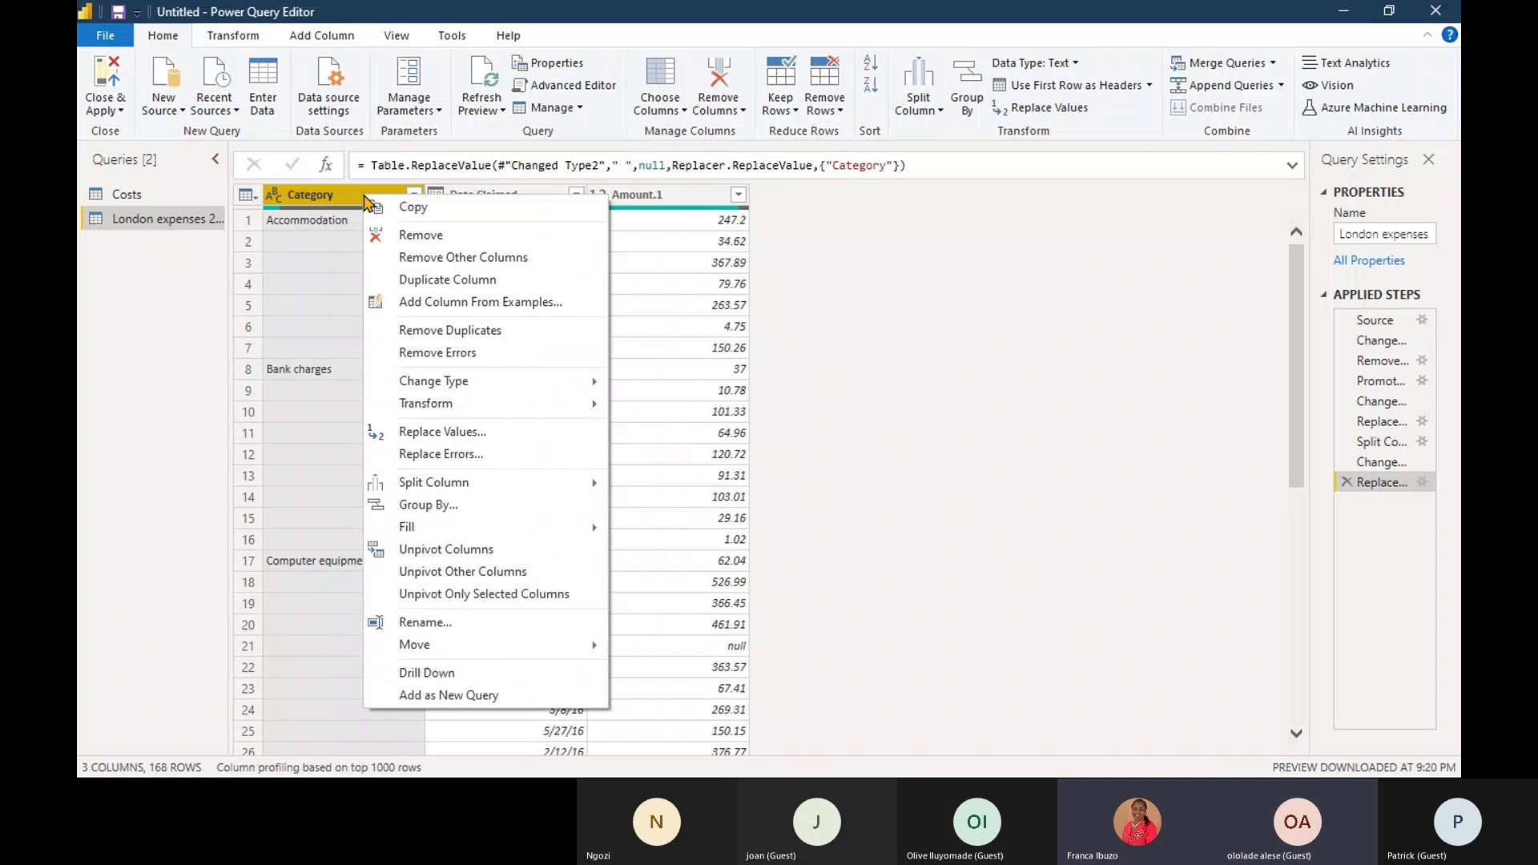
{"action": "mouse_move", "coordinate": [539, 419]}
{"action": "left_click", "coordinate": [1086, 395]}
{"action": "left_click", "coordinate": [1347, 482]}
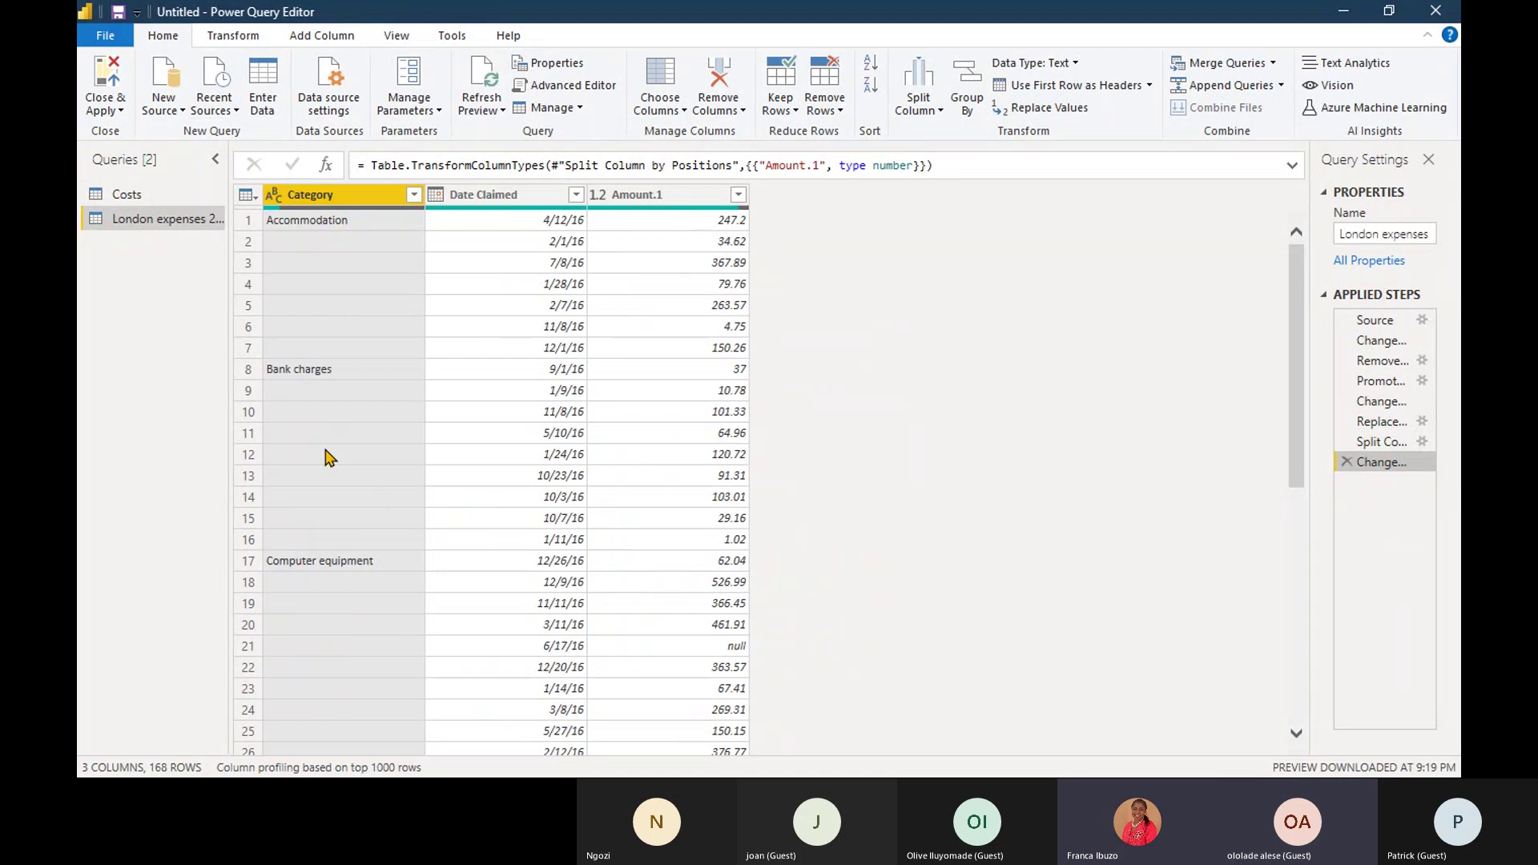
Retry replacing the single-space Category values with null with the advanced replacement options expanded, and delete that replacement from the applied steps.
{"action": "right_click", "coordinate": [349, 190]}
{"action": "key", "text": "Escape"}
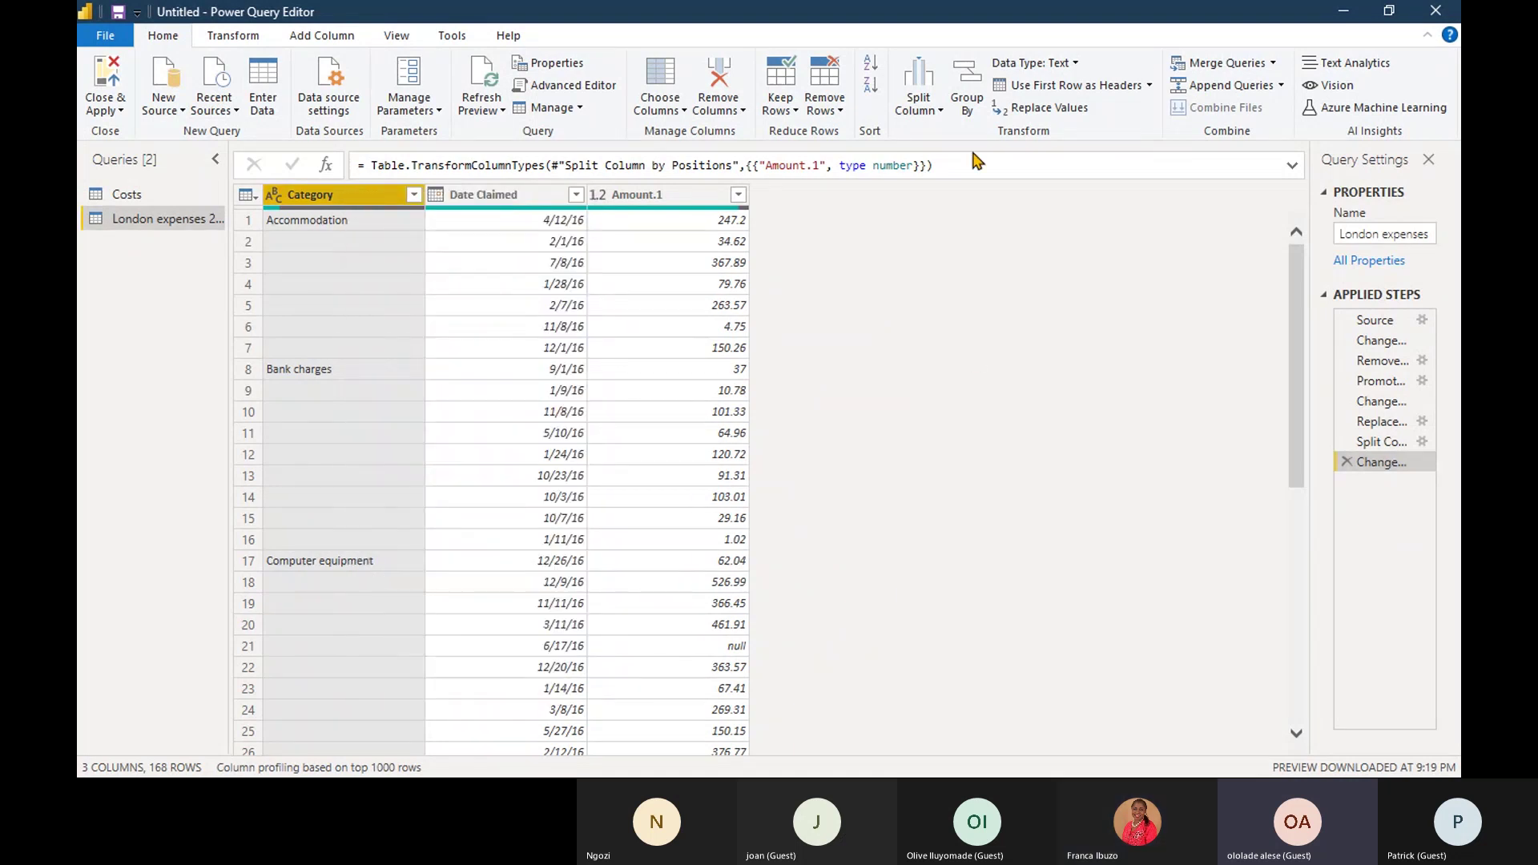
{"action": "left_click", "coordinate": [1039, 108]}
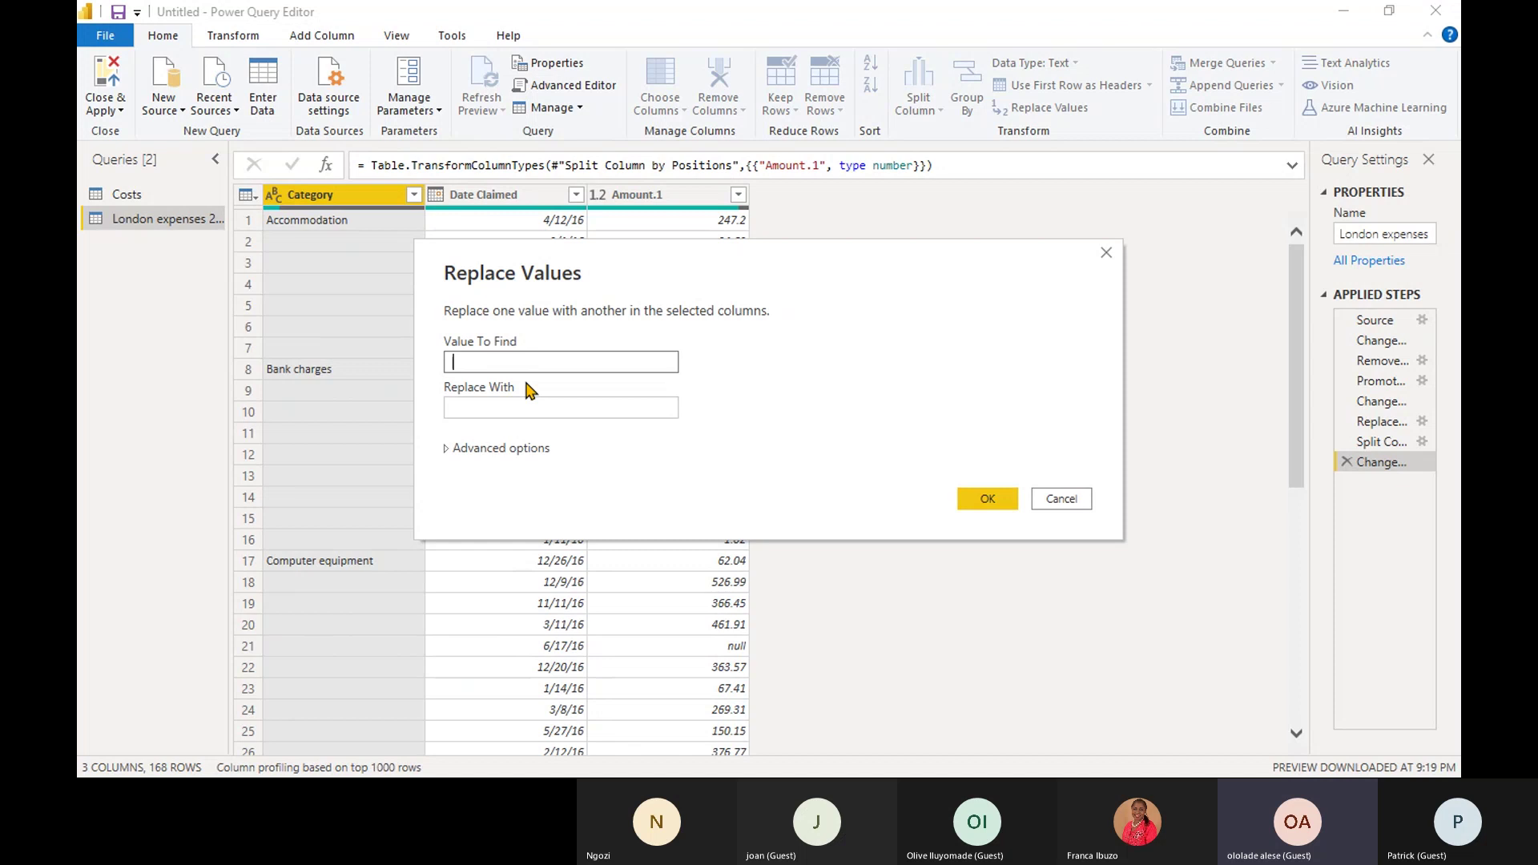
{"action": "left_click", "coordinate": [526, 409]}
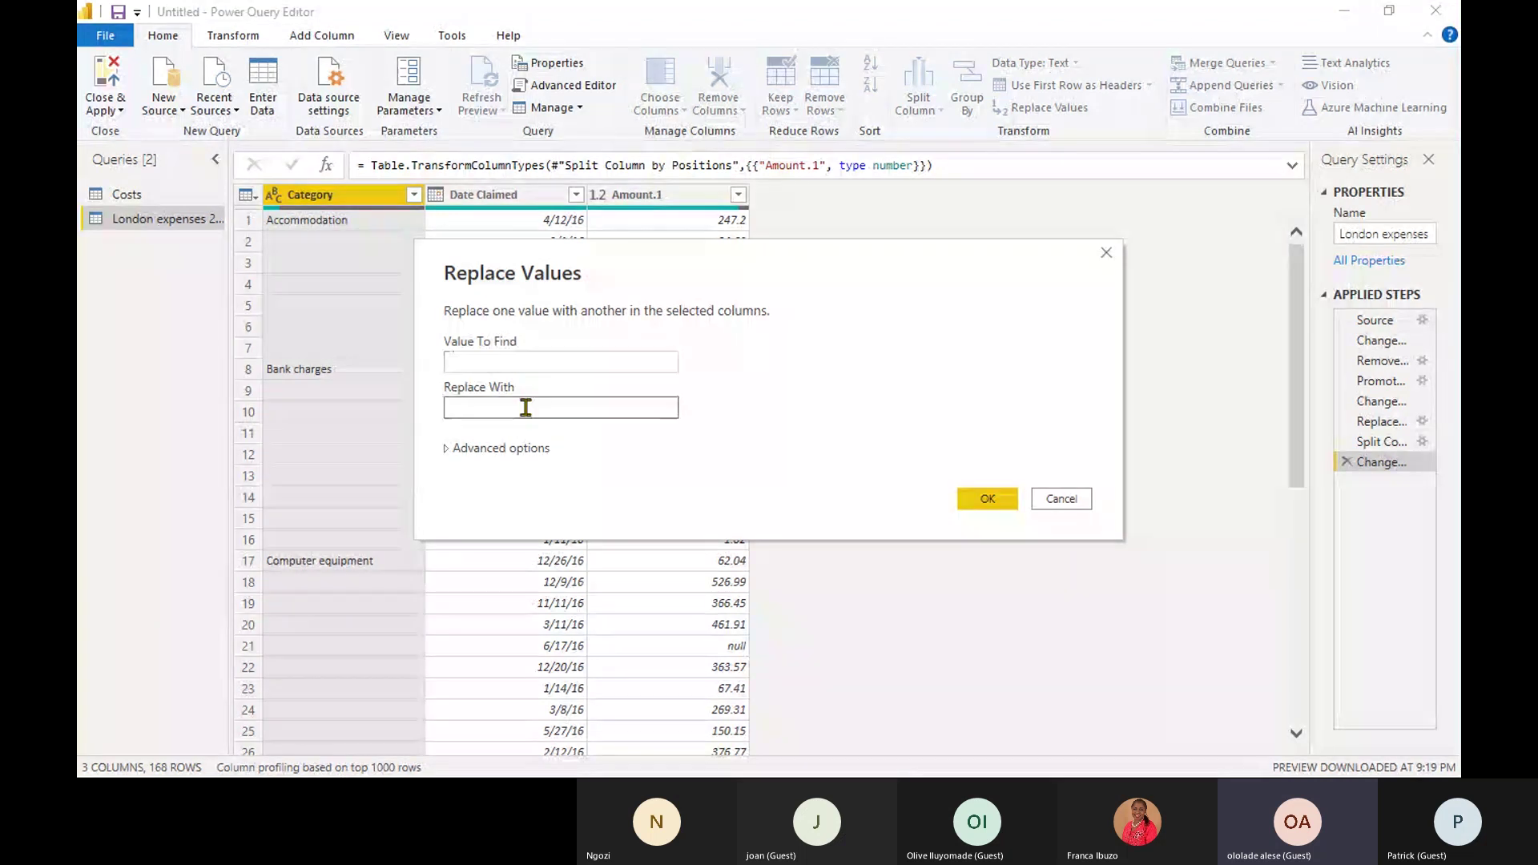
{"action": "type", "text": "null"}
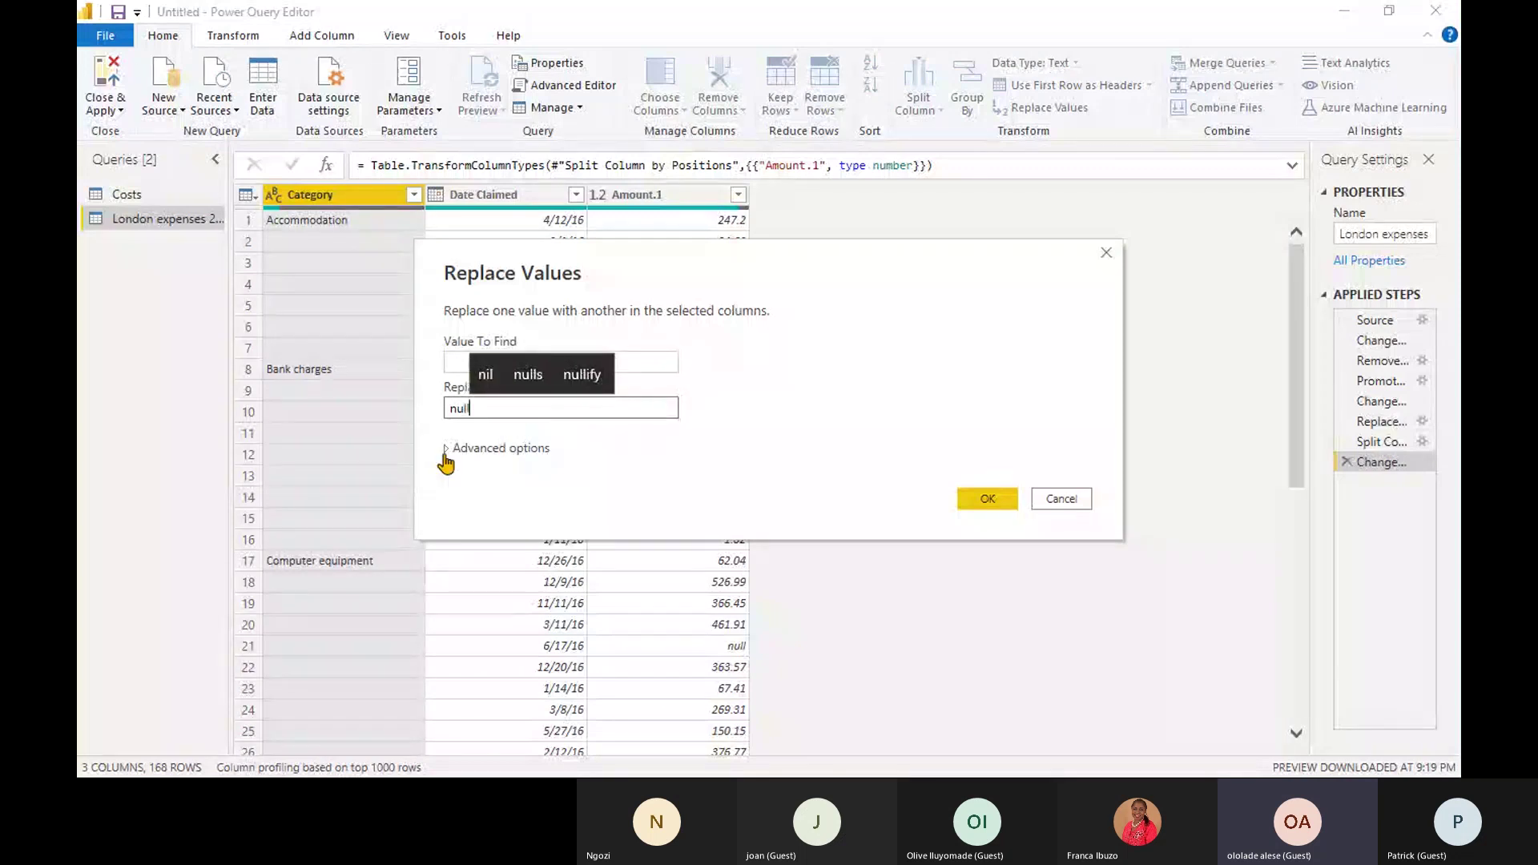
{"action": "left_click", "coordinate": [446, 451]}
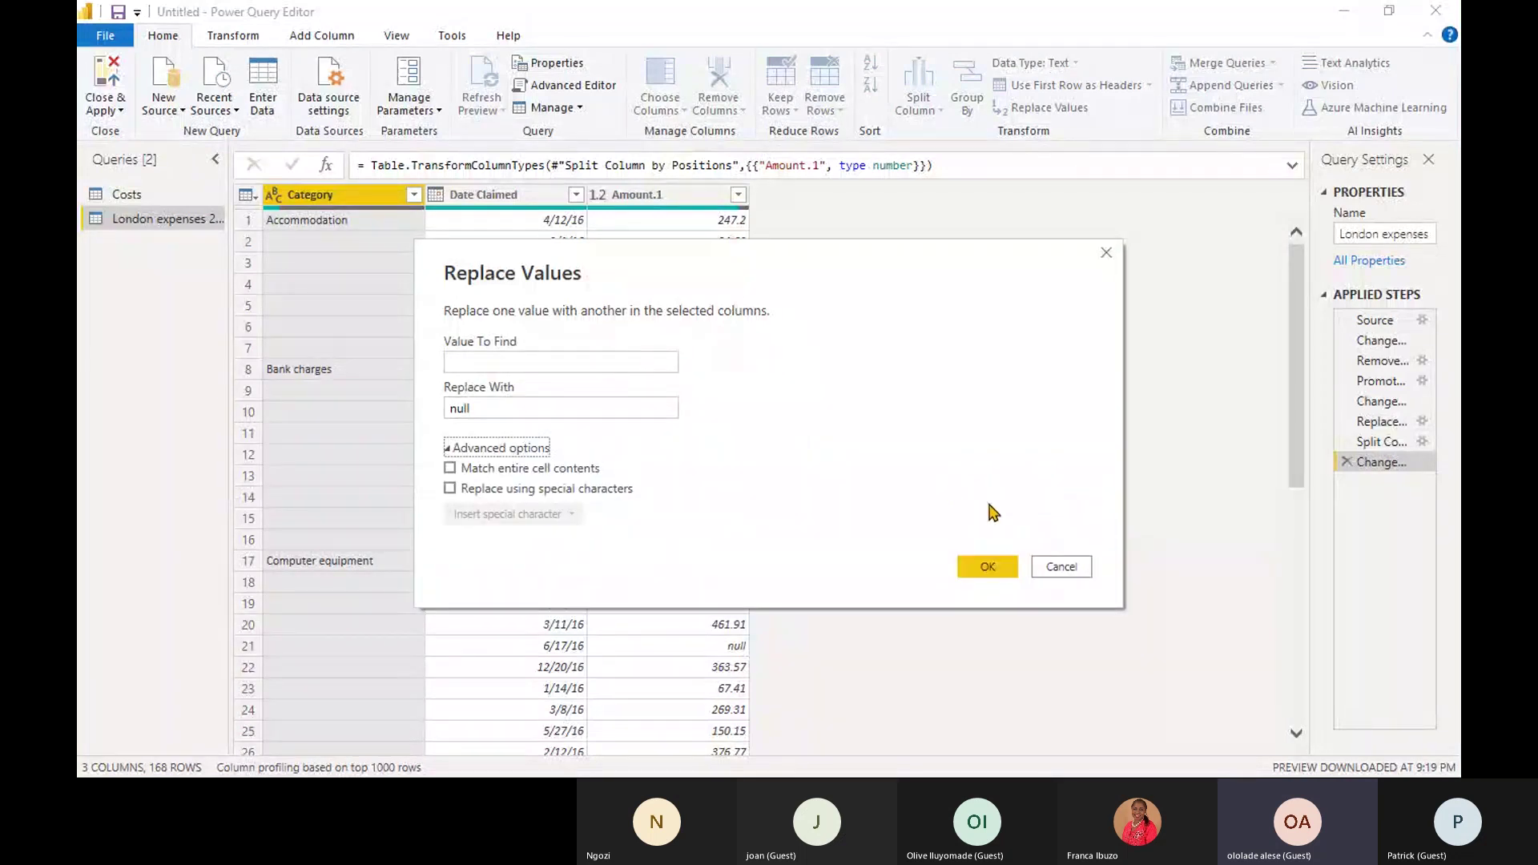
{"action": "left_click", "coordinate": [988, 569]}
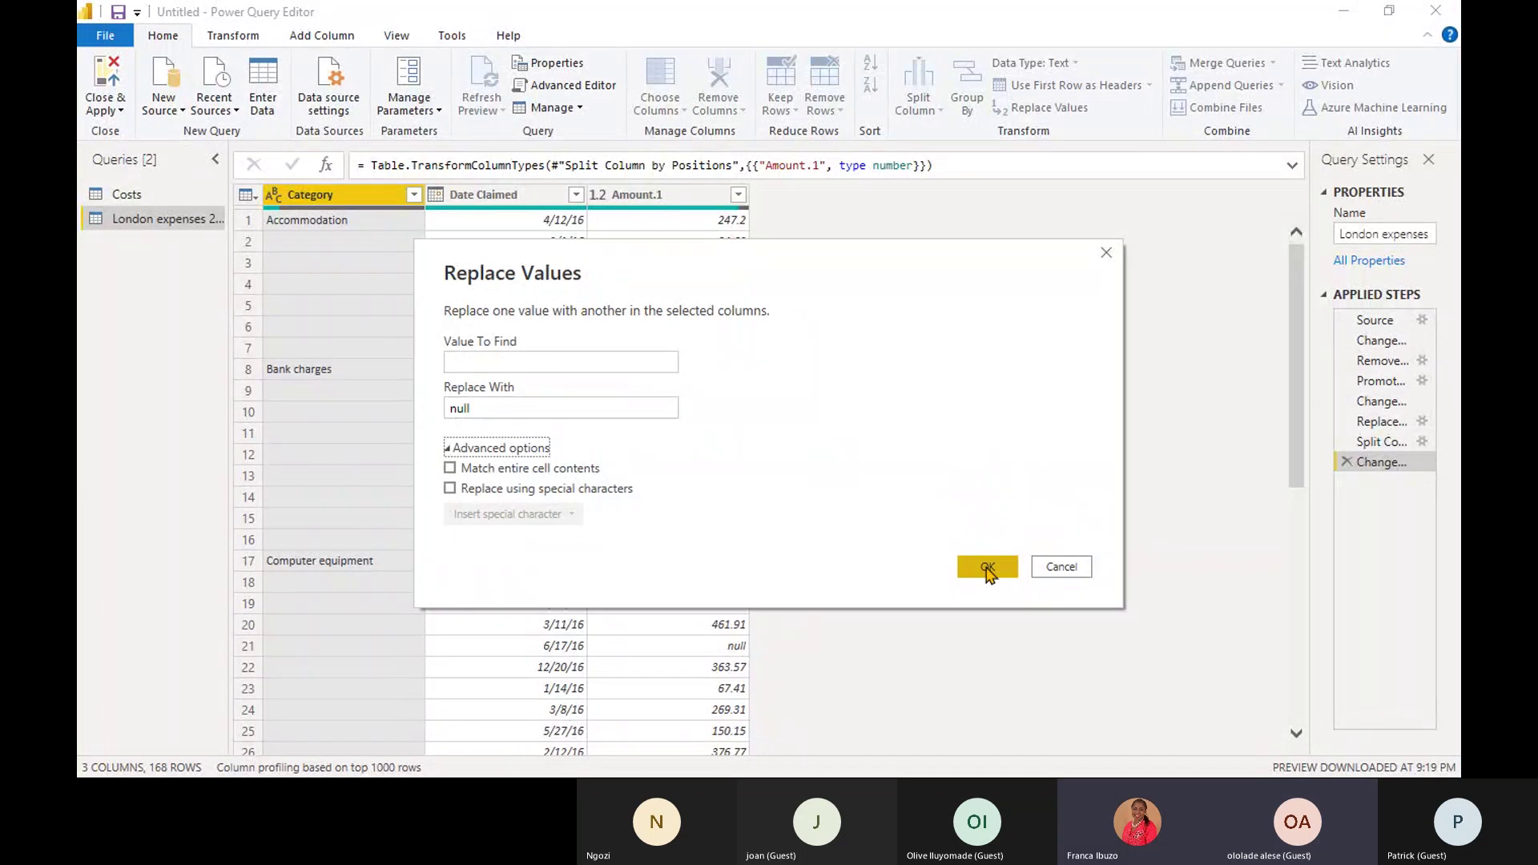
{"action": "left_click", "coordinate": [988, 569]}
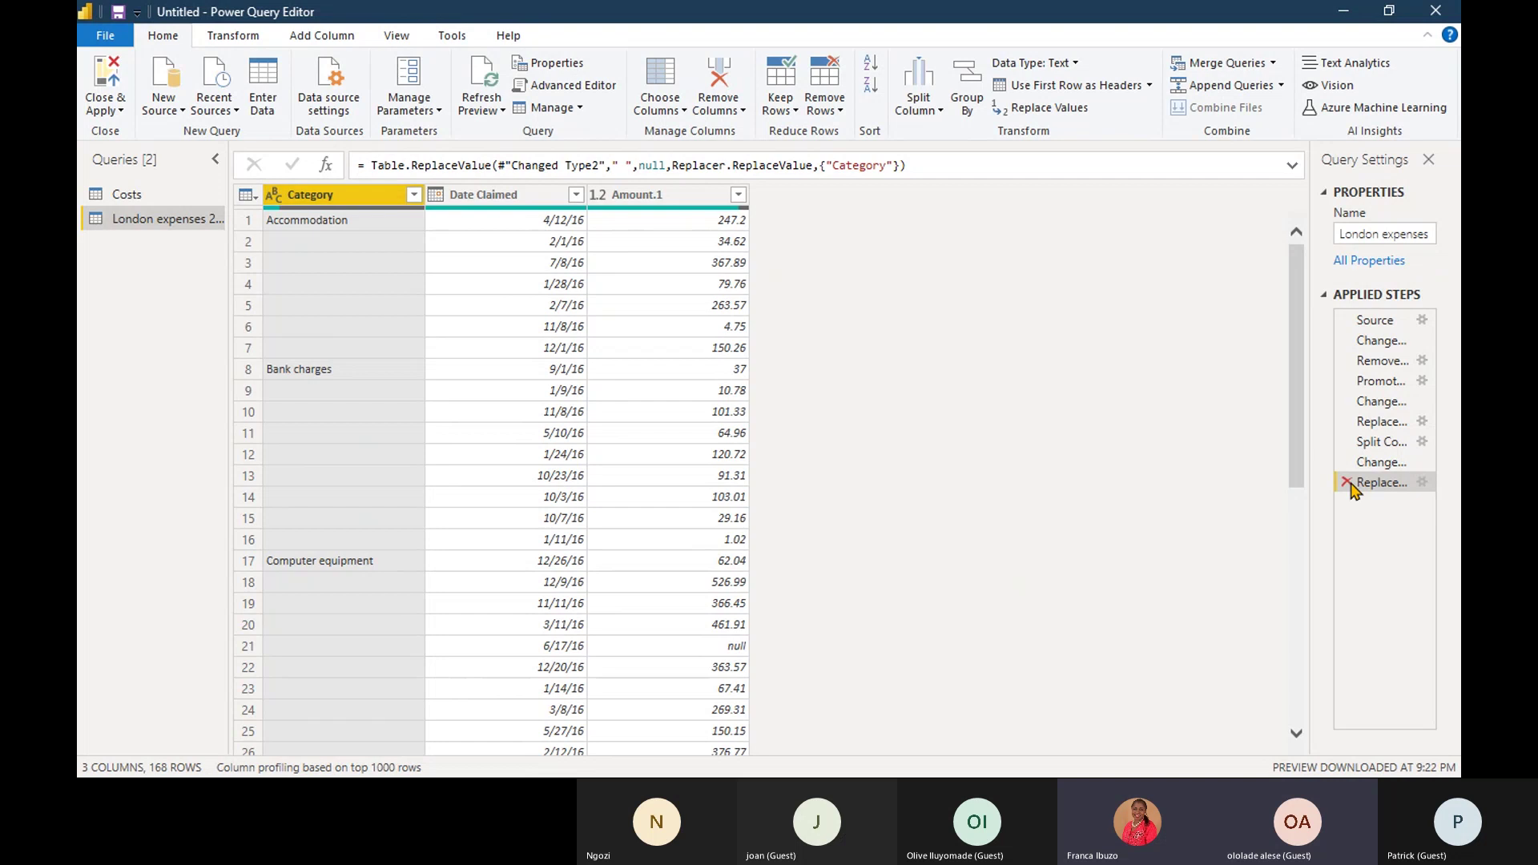
{"action": "left_click", "coordinate": [1347, 483]}
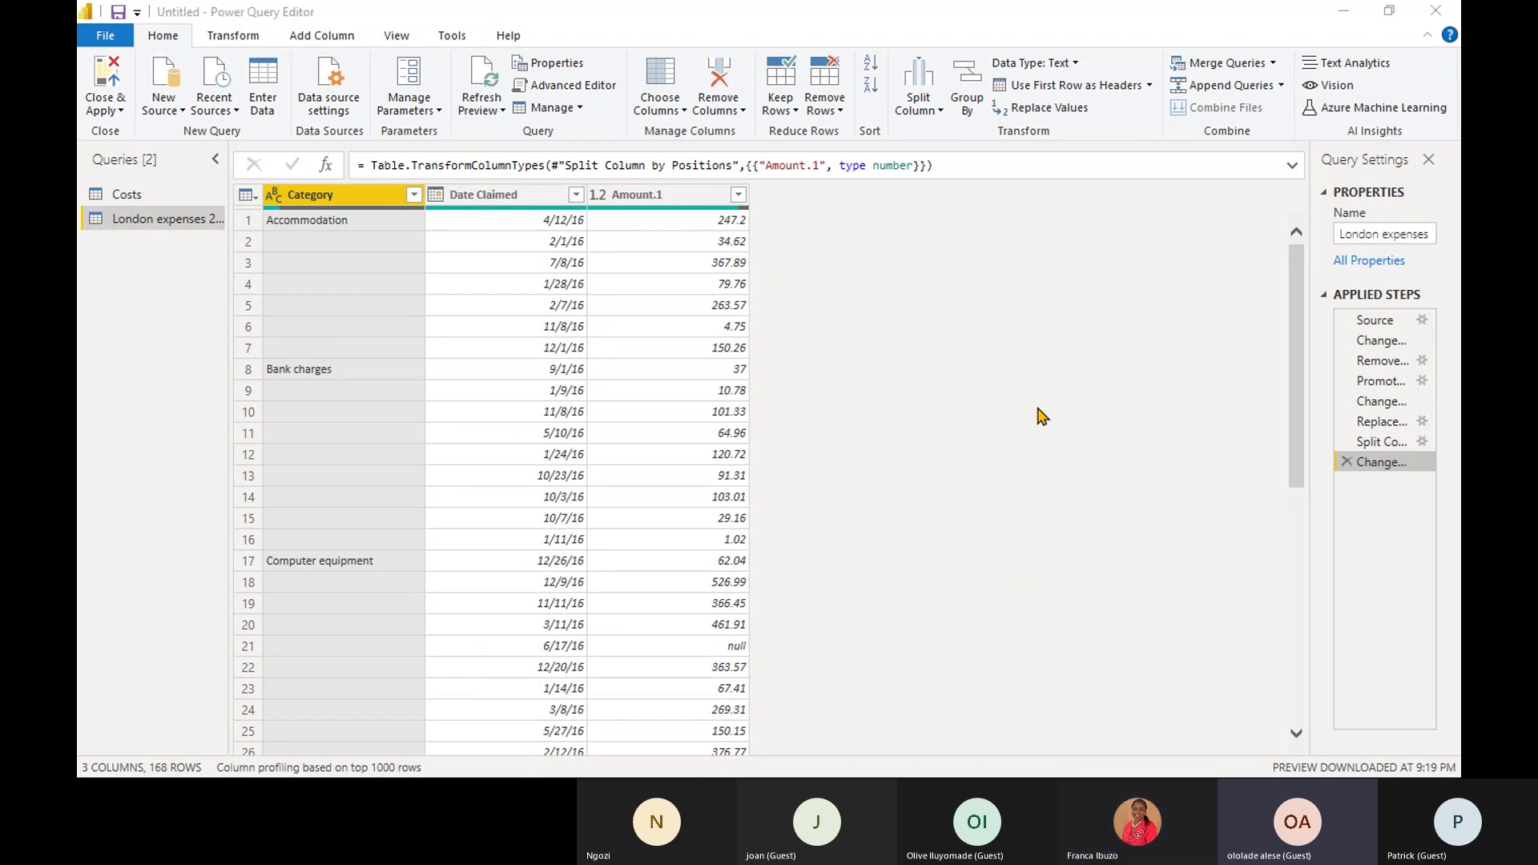
Switch to File Explorer, open the 06-Changing data types folder in ETL Dataset and widen the Type column to read the file type.
{"action": "key", "text": "alt+Tab"}
{"action": "key", "text": "alt+Tab"}
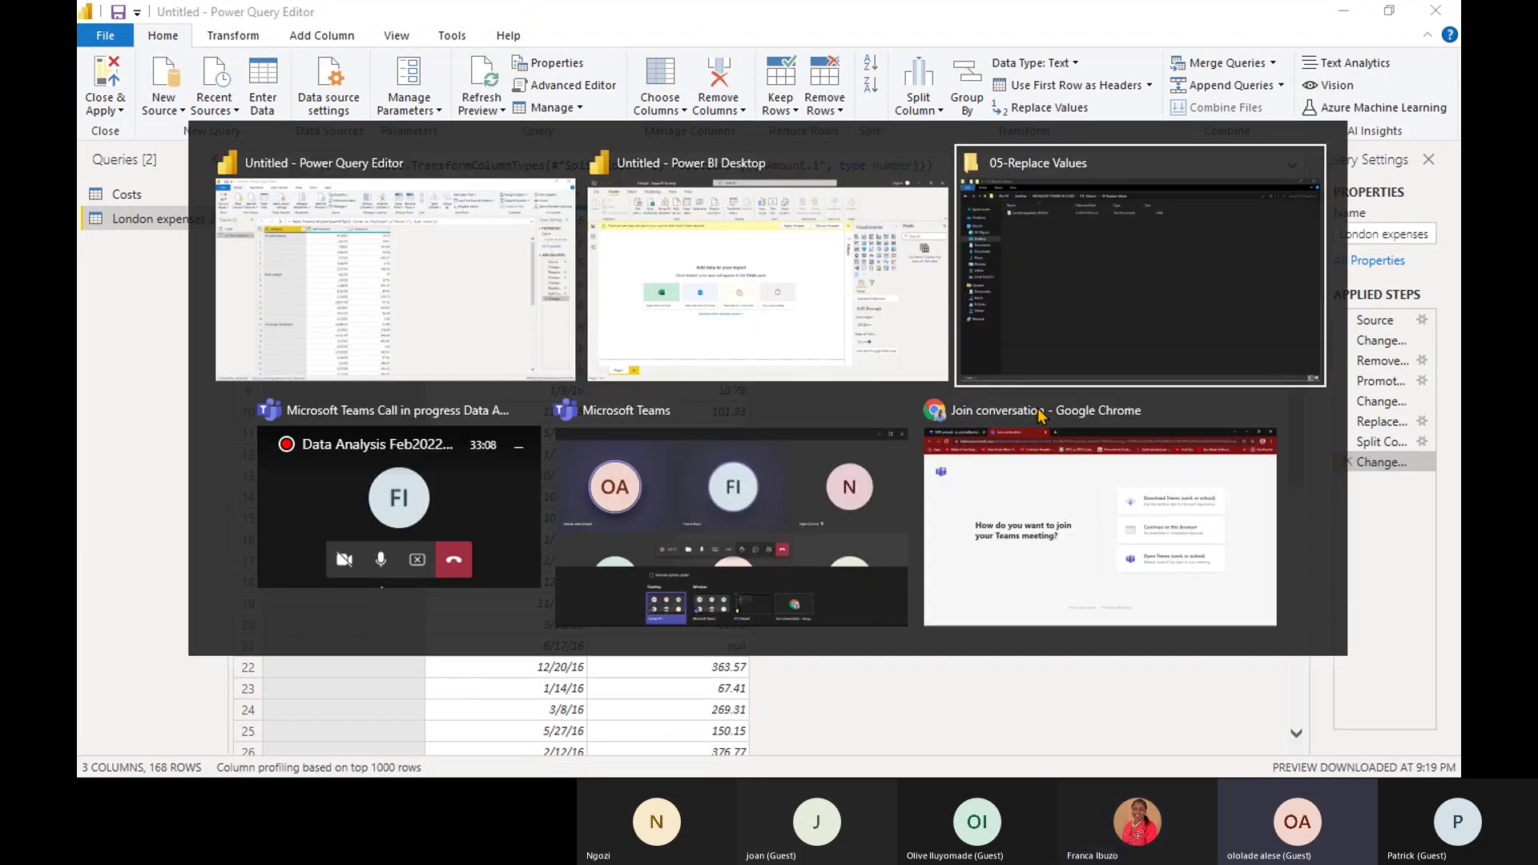
{"action": "left_click", "coordinate": [93, 69]}
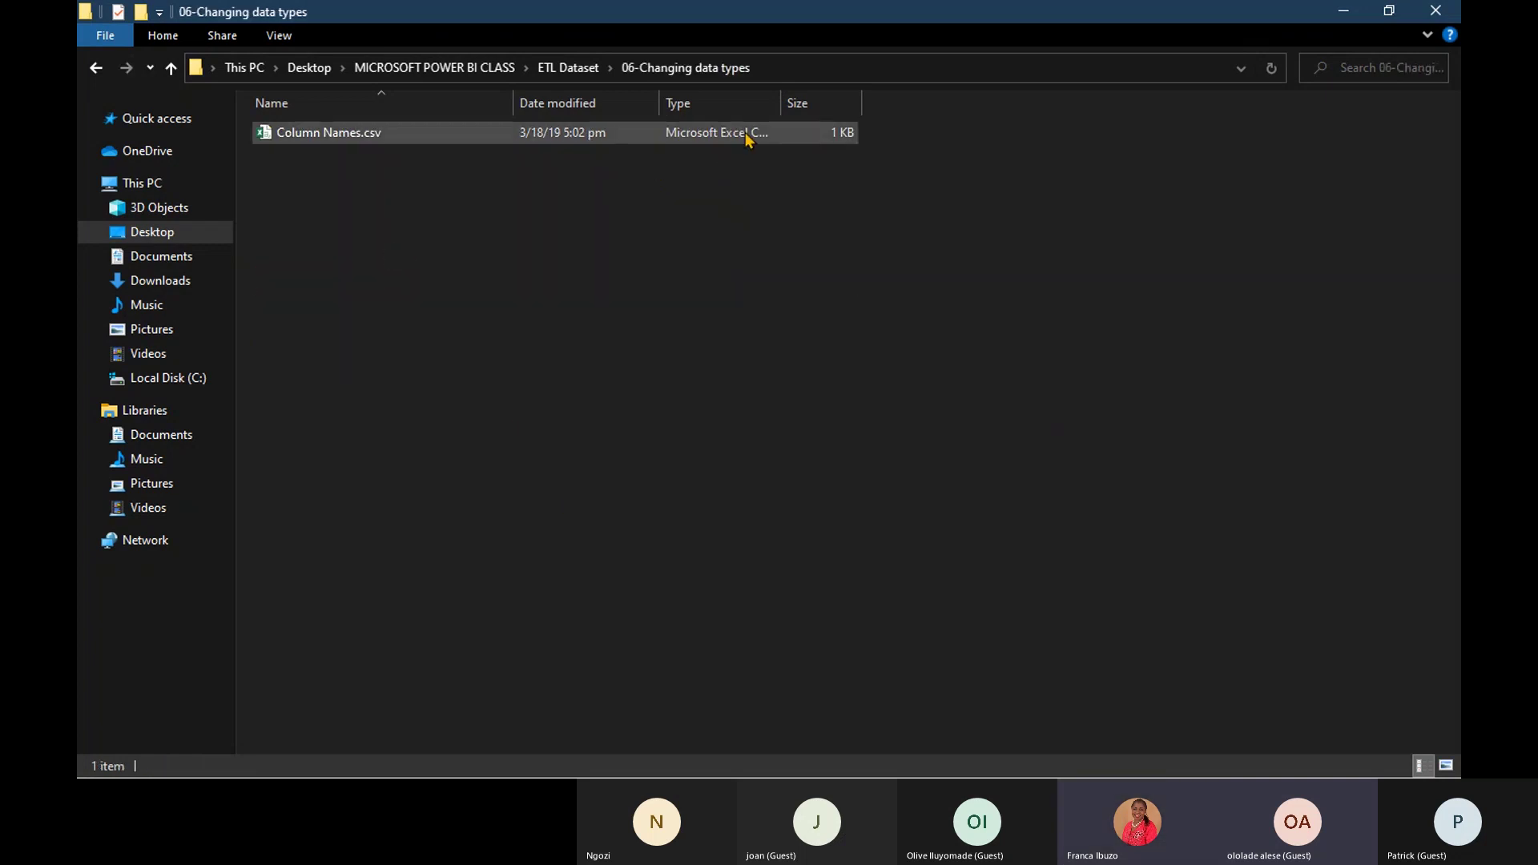
{"action": "left_click_drag", "start_coordinate": [781, 105], "coordinate": [977, 137]}
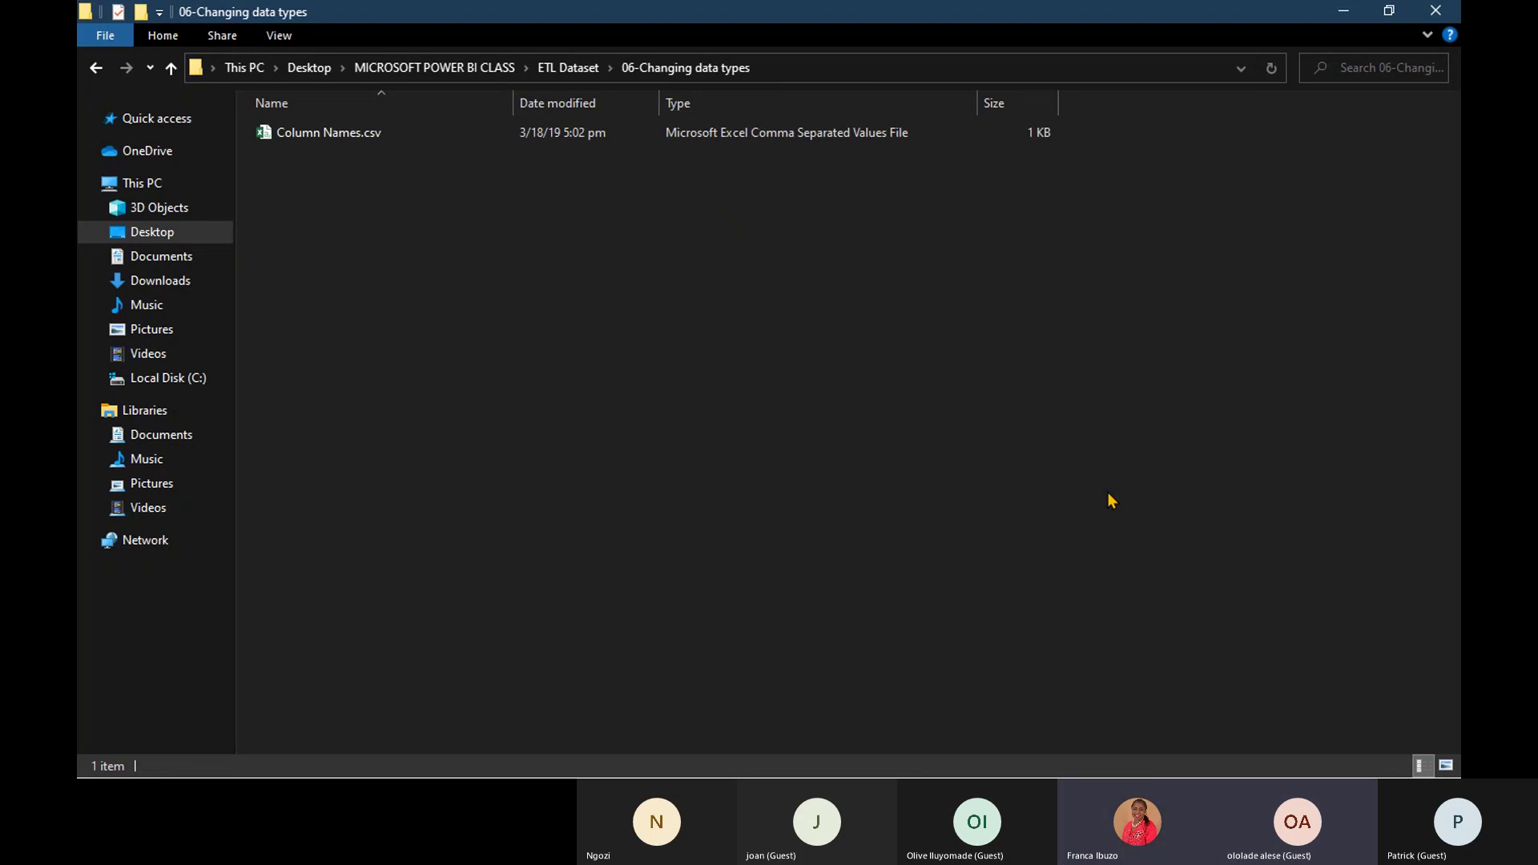
Switch back to Power Query Editor and import Column Names.csv from the 06-Changing data types folder as a new comma-delimited query.
{"action": "key", "text": "alt"}
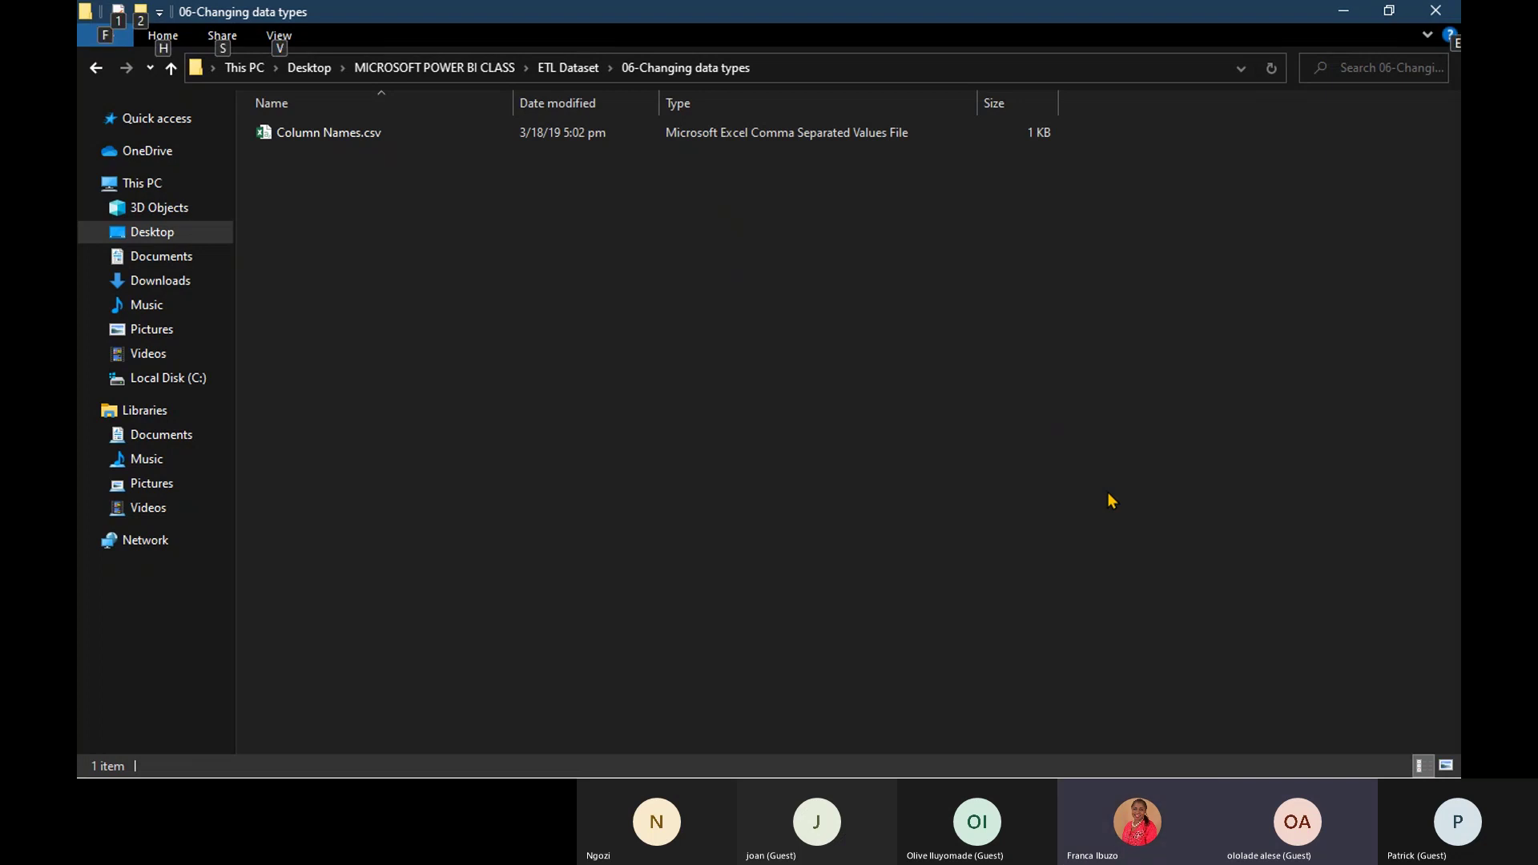
{"action": "key", "text": "alt+Tab"}
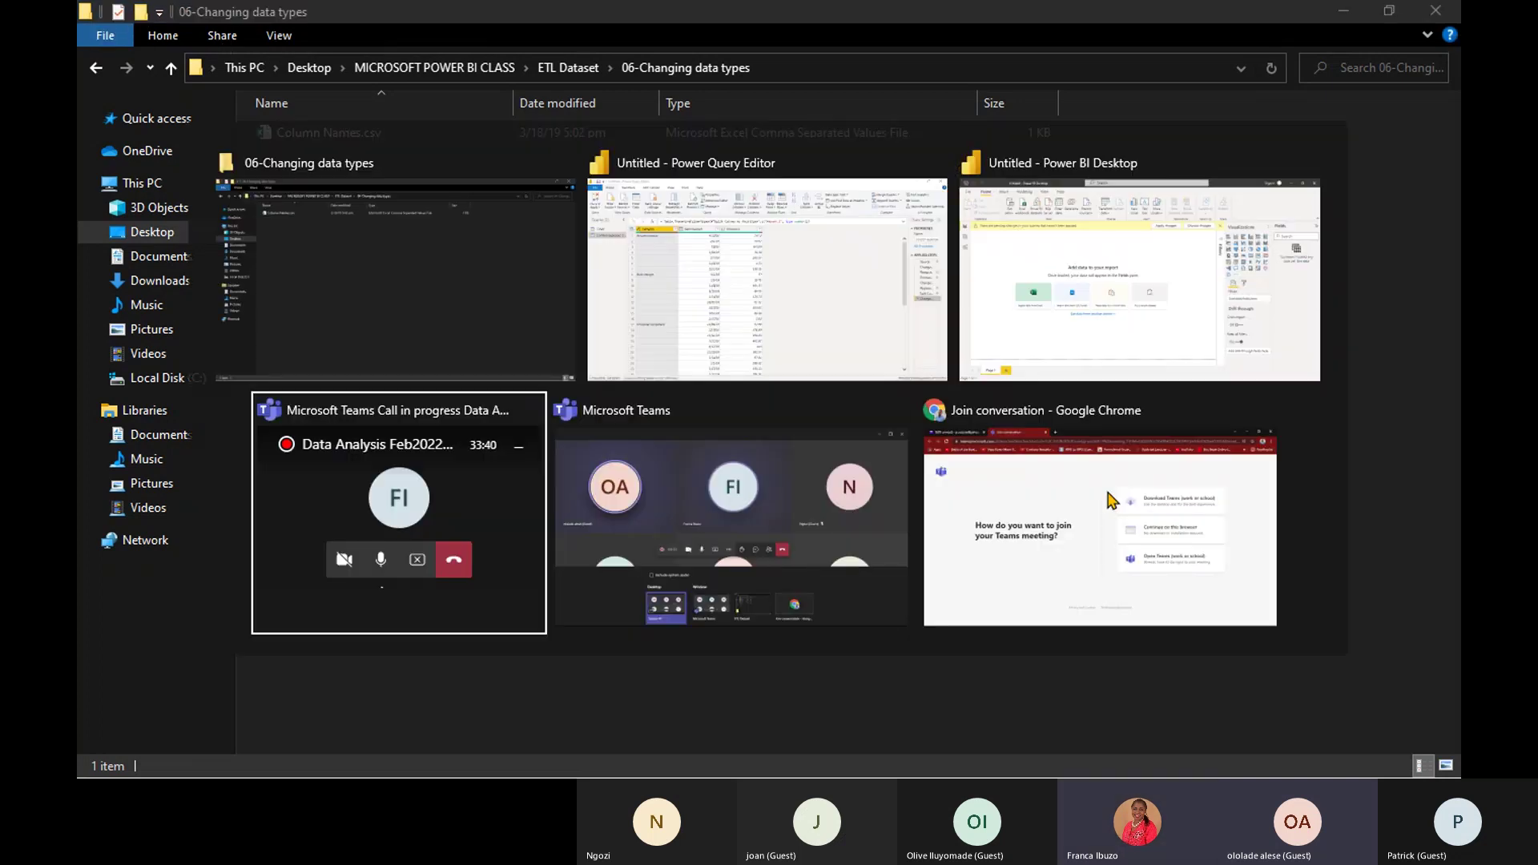
{"action": "key", "text": "Tab"}
{"action": "key", "text": "Tab"}
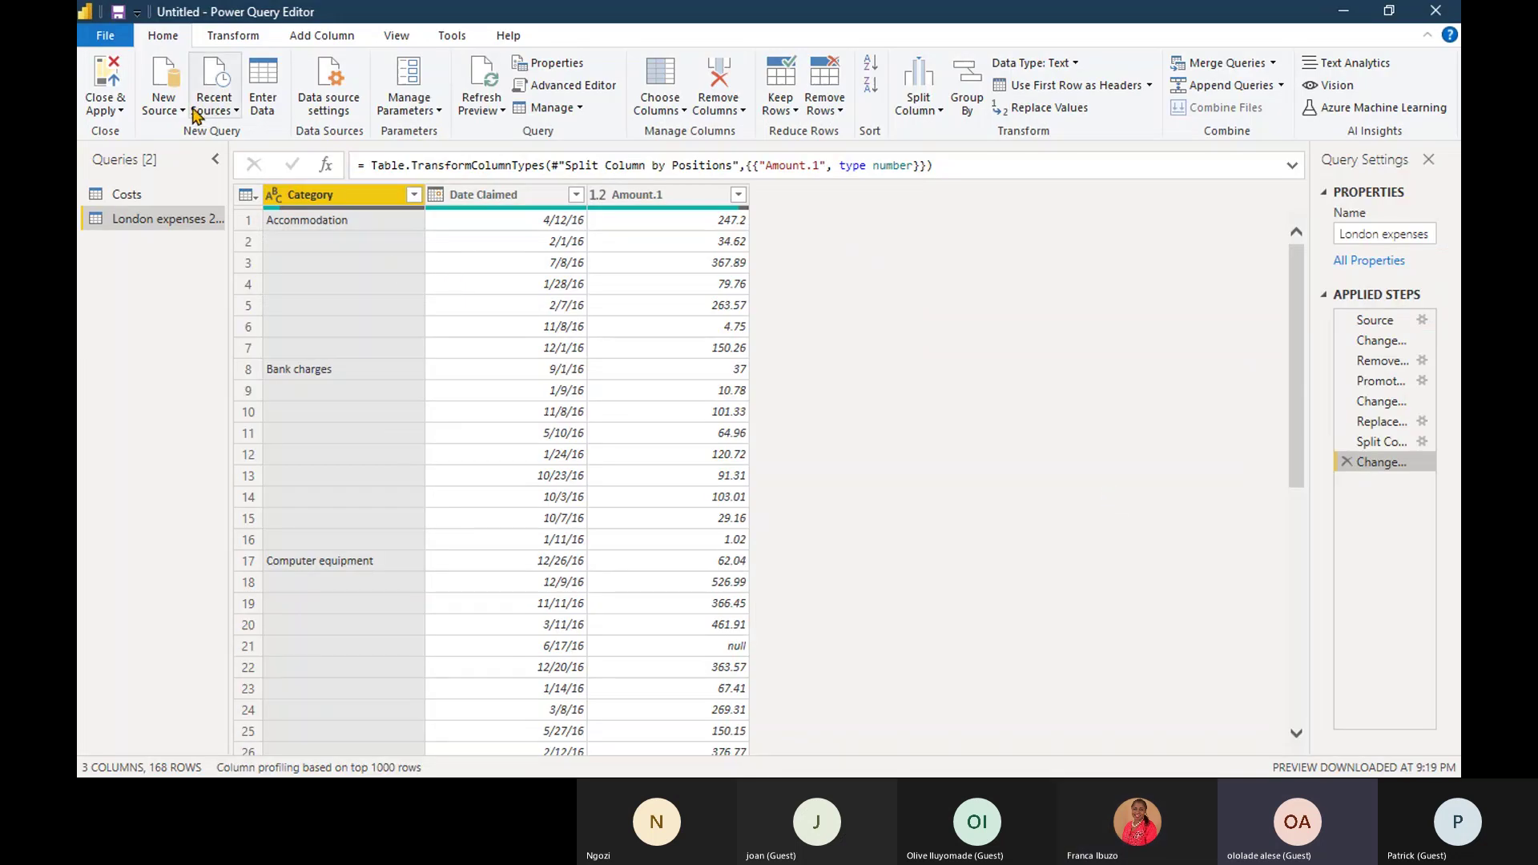
{"action": "left_click", "coordinate": [164, 103]}
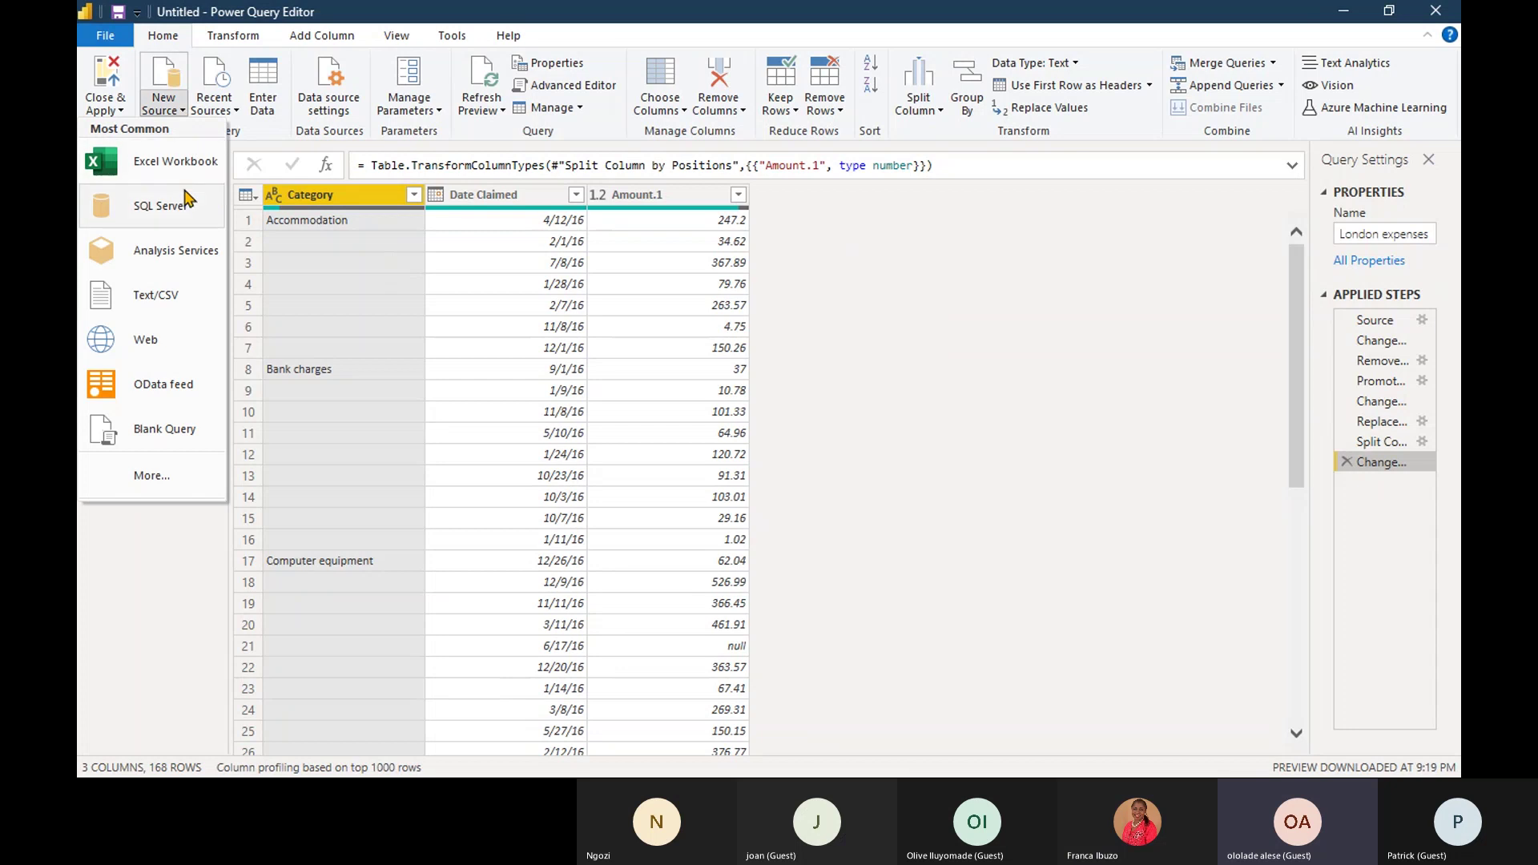
{"action": "left_click", "coordinate": [192, 300]}
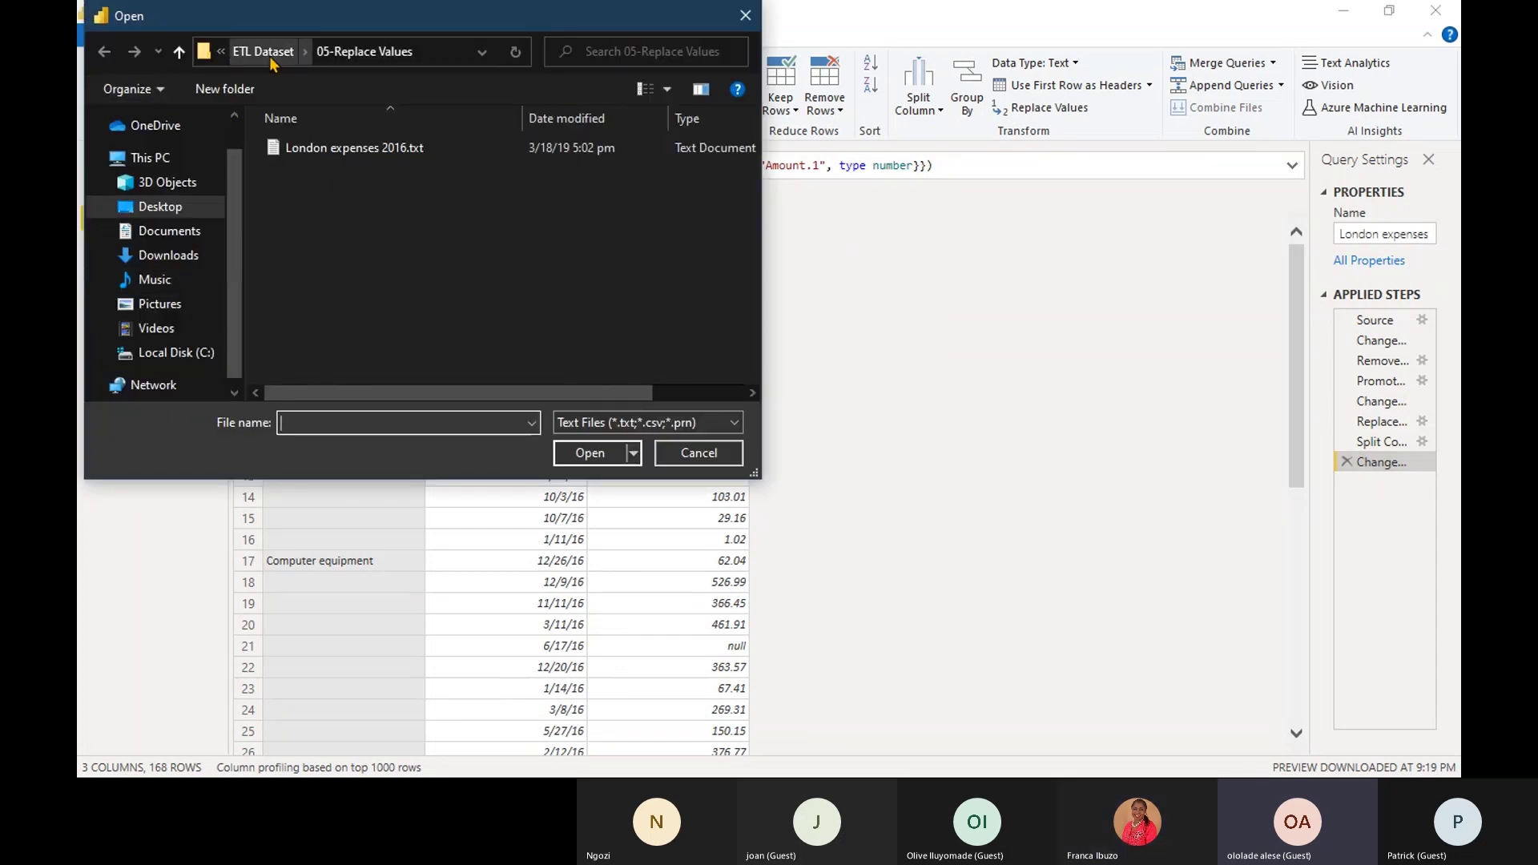
{"action": "left_click", "coordinate": [270, 58]}
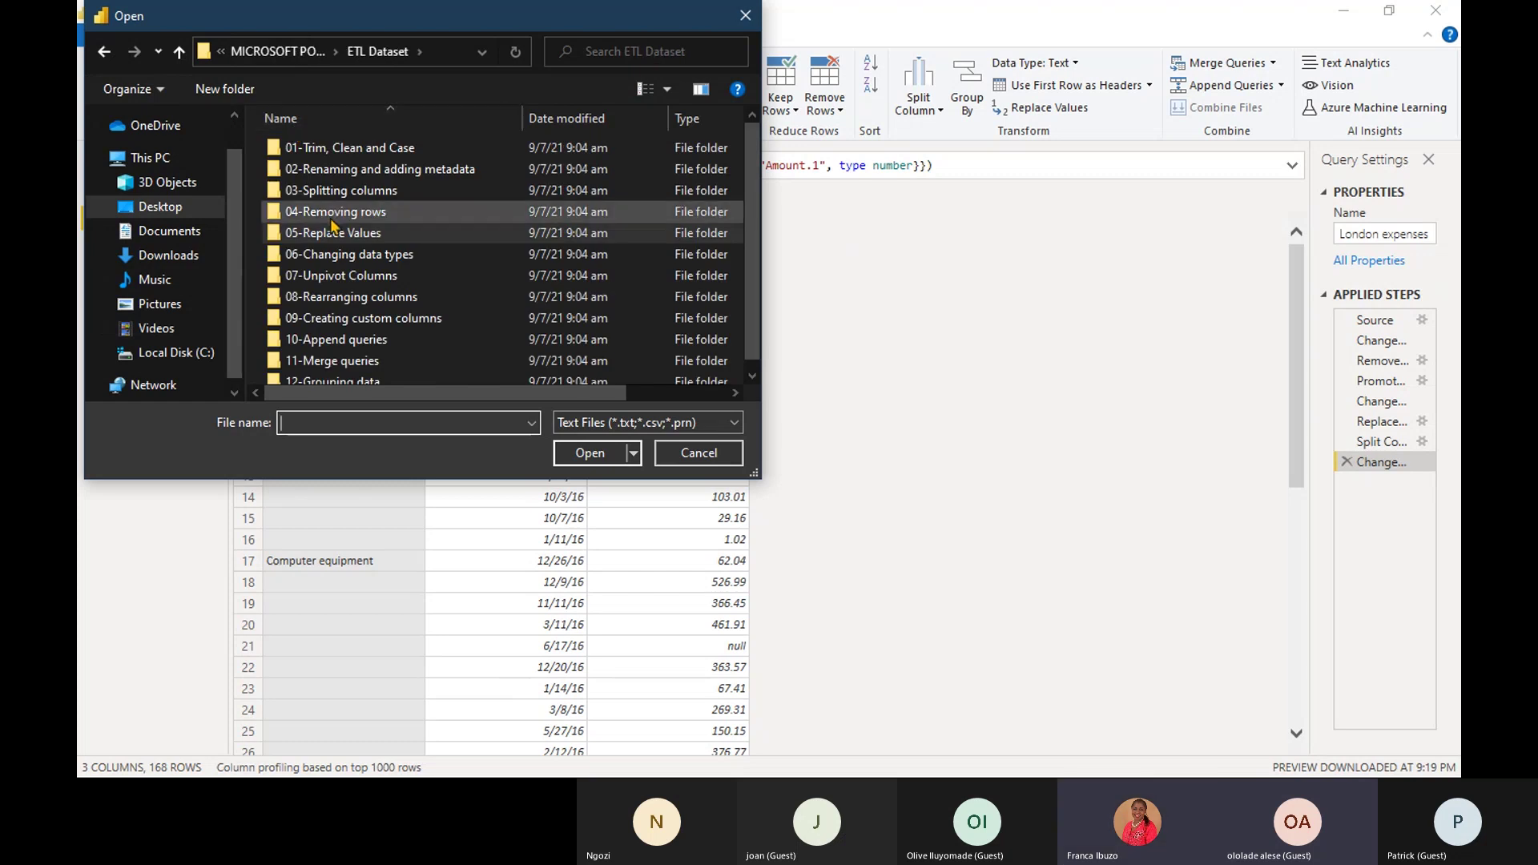
{"action": "double_click", "coordinate": [343, 250]}
{"action": "left_click", "coordinate": [349, 150]}
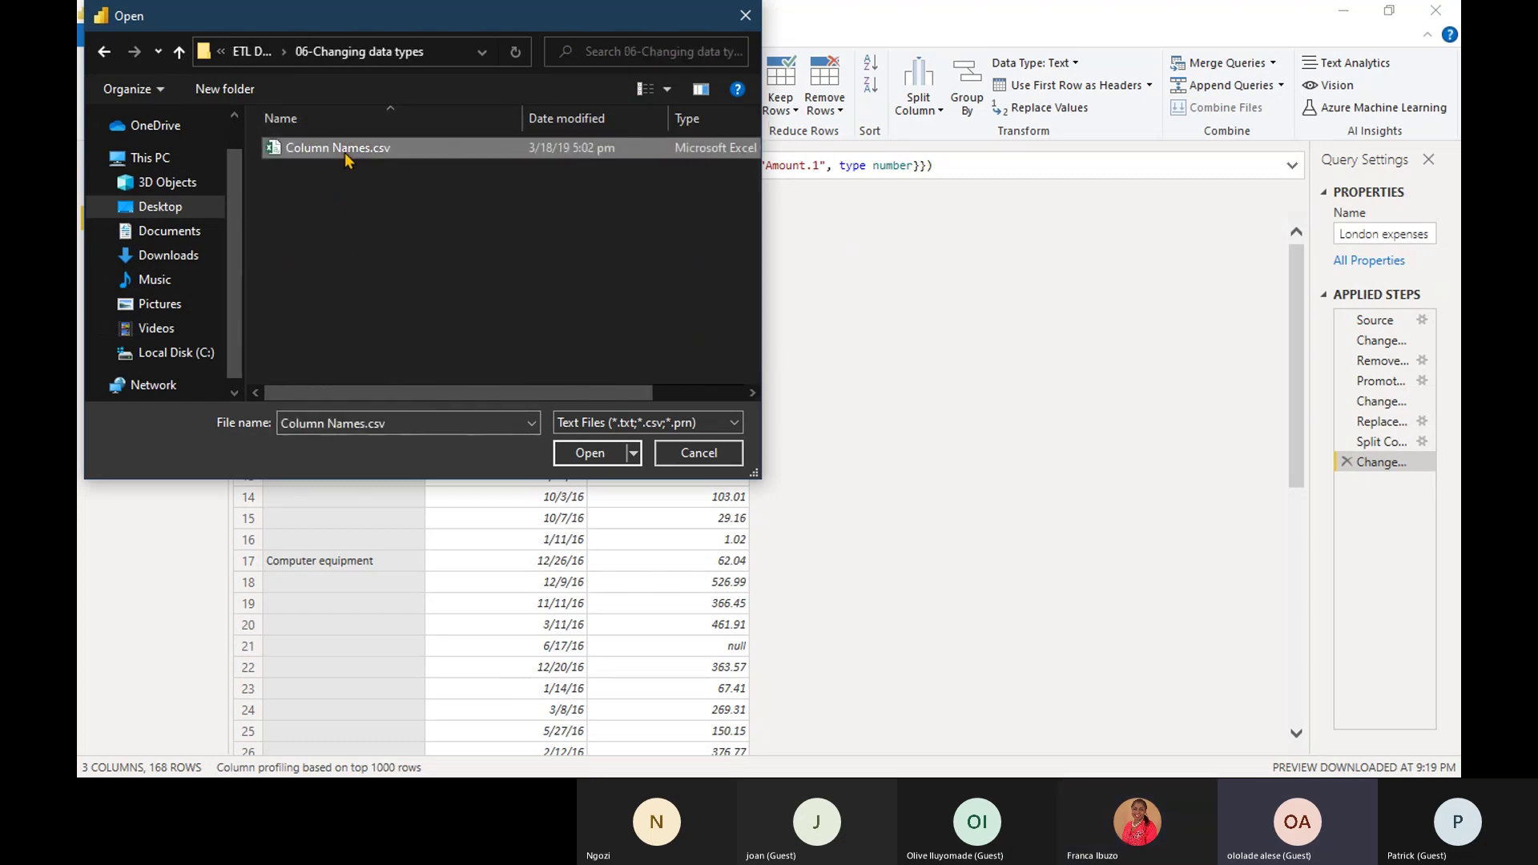
{"action": "left_click", "coordinate": [589, 452]}
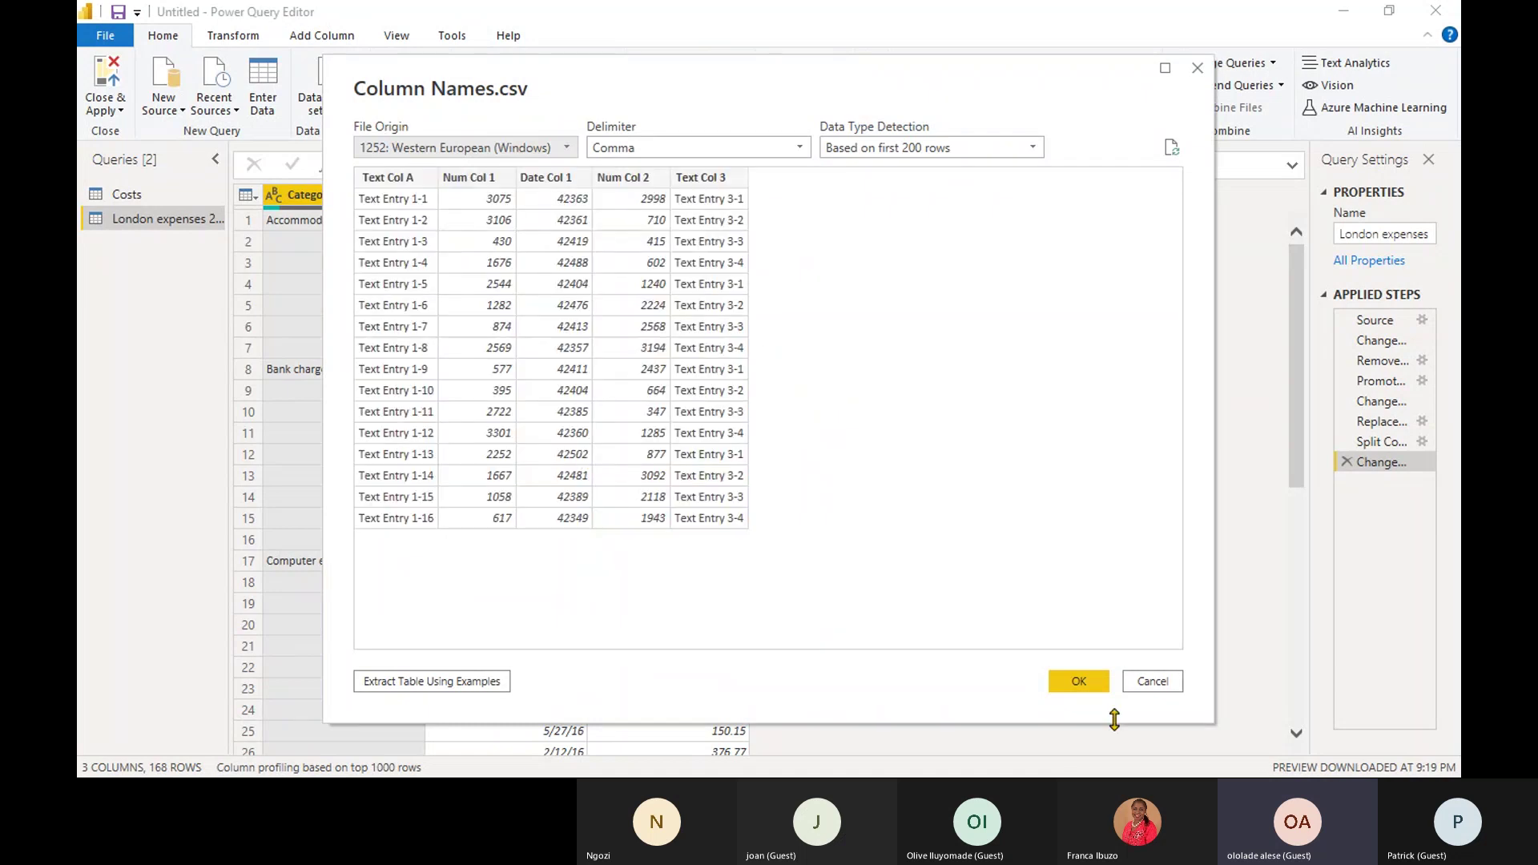
{"action": "left_click", "coordinate": [1079, 681]}
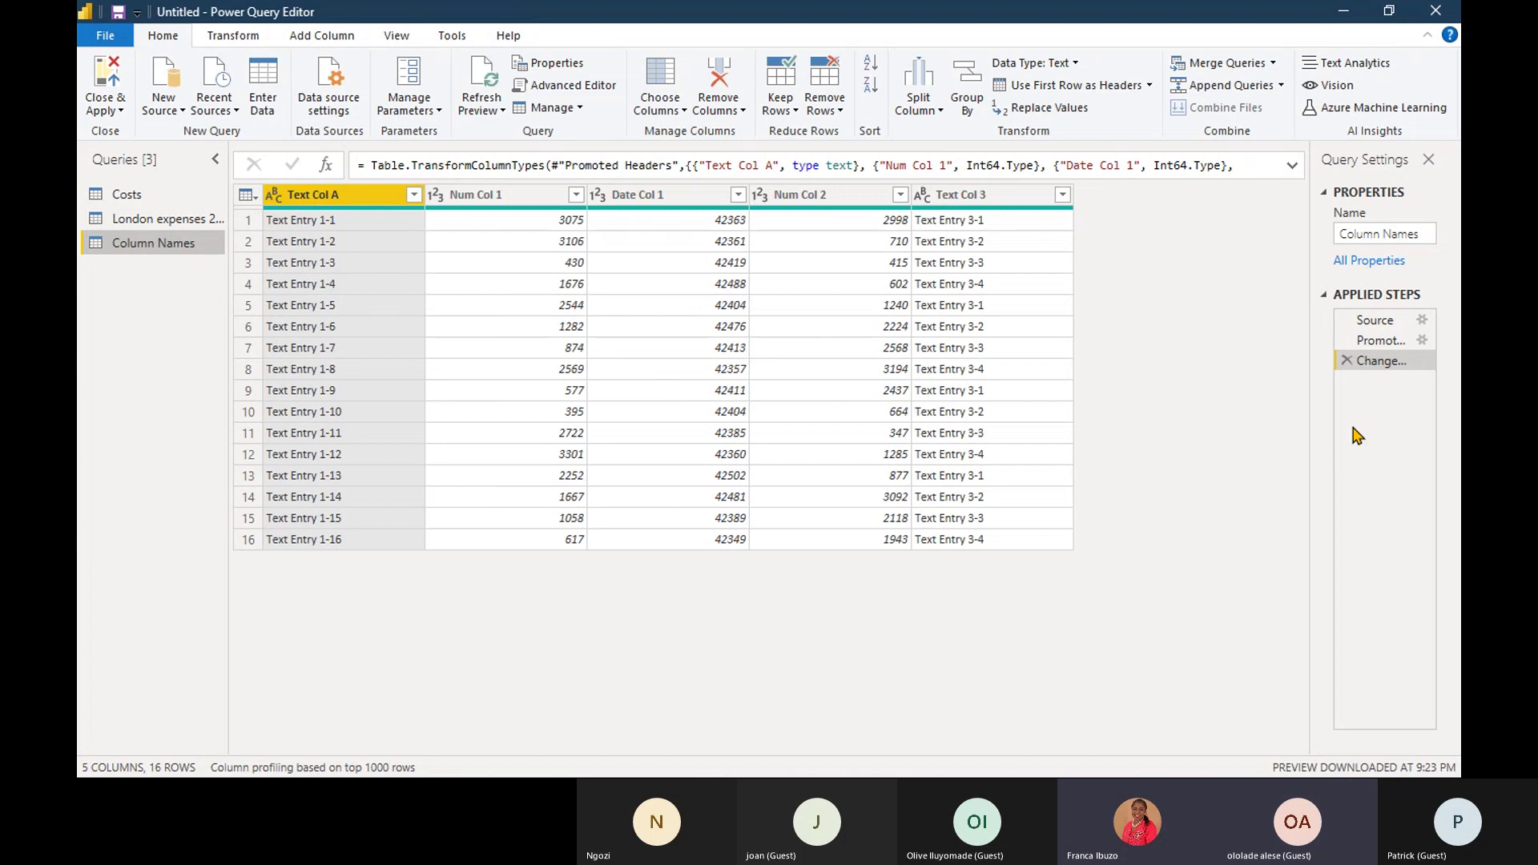
Try to change Date Col 1 to the Date type, replacing the column's current type conversion.
{"action": "left_click", "coordinate": [692, 196]}
{"action": "right_click", "coordinate": [692, 196]}
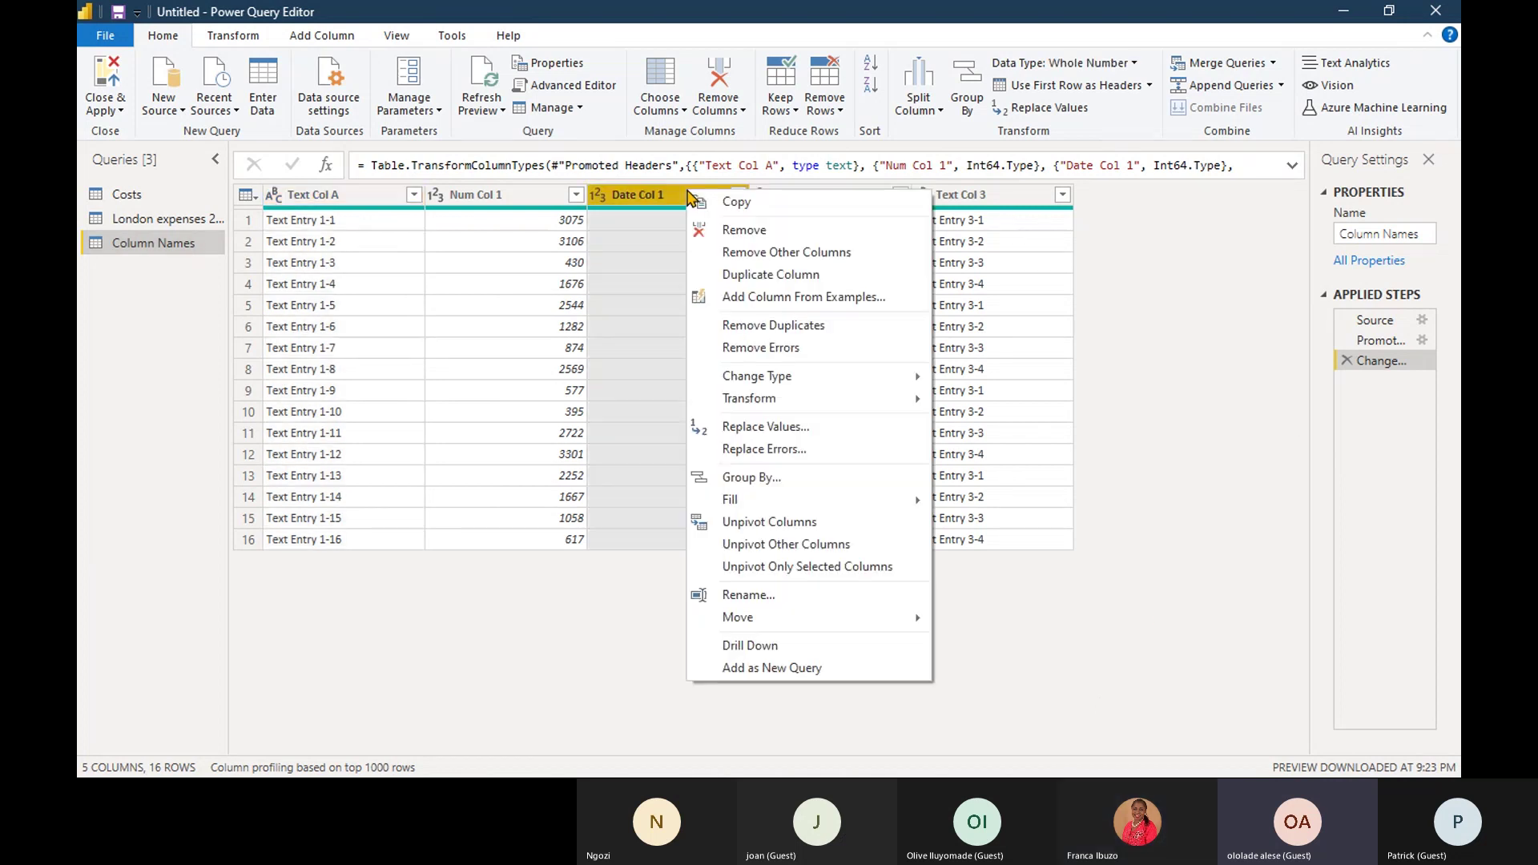
{"action": "left_click", "coordinate": [647, 198]}
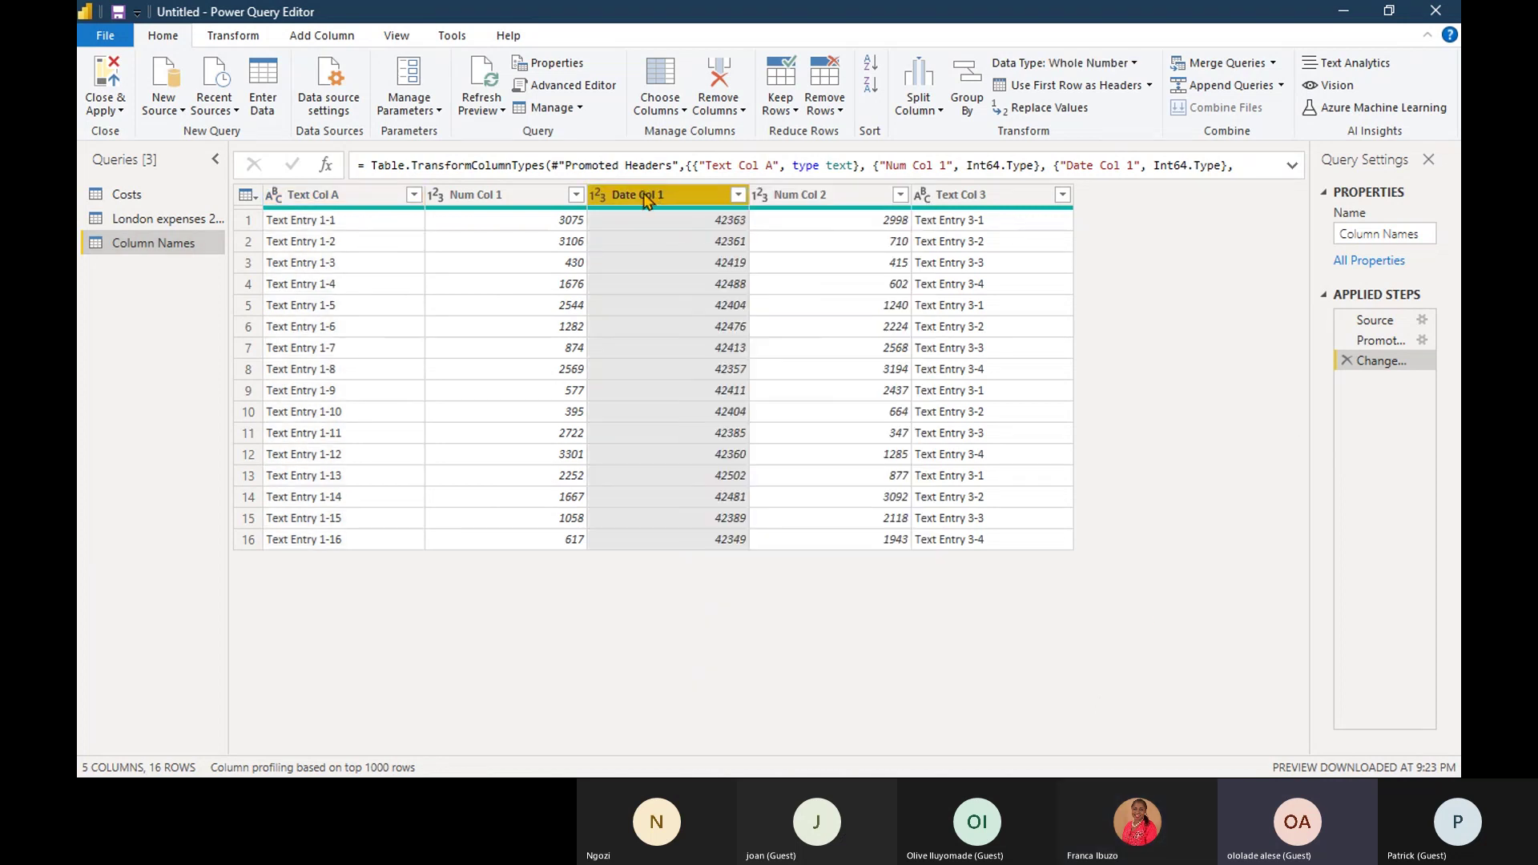
{"action": "left_click", "coordinate": [599, 196]}
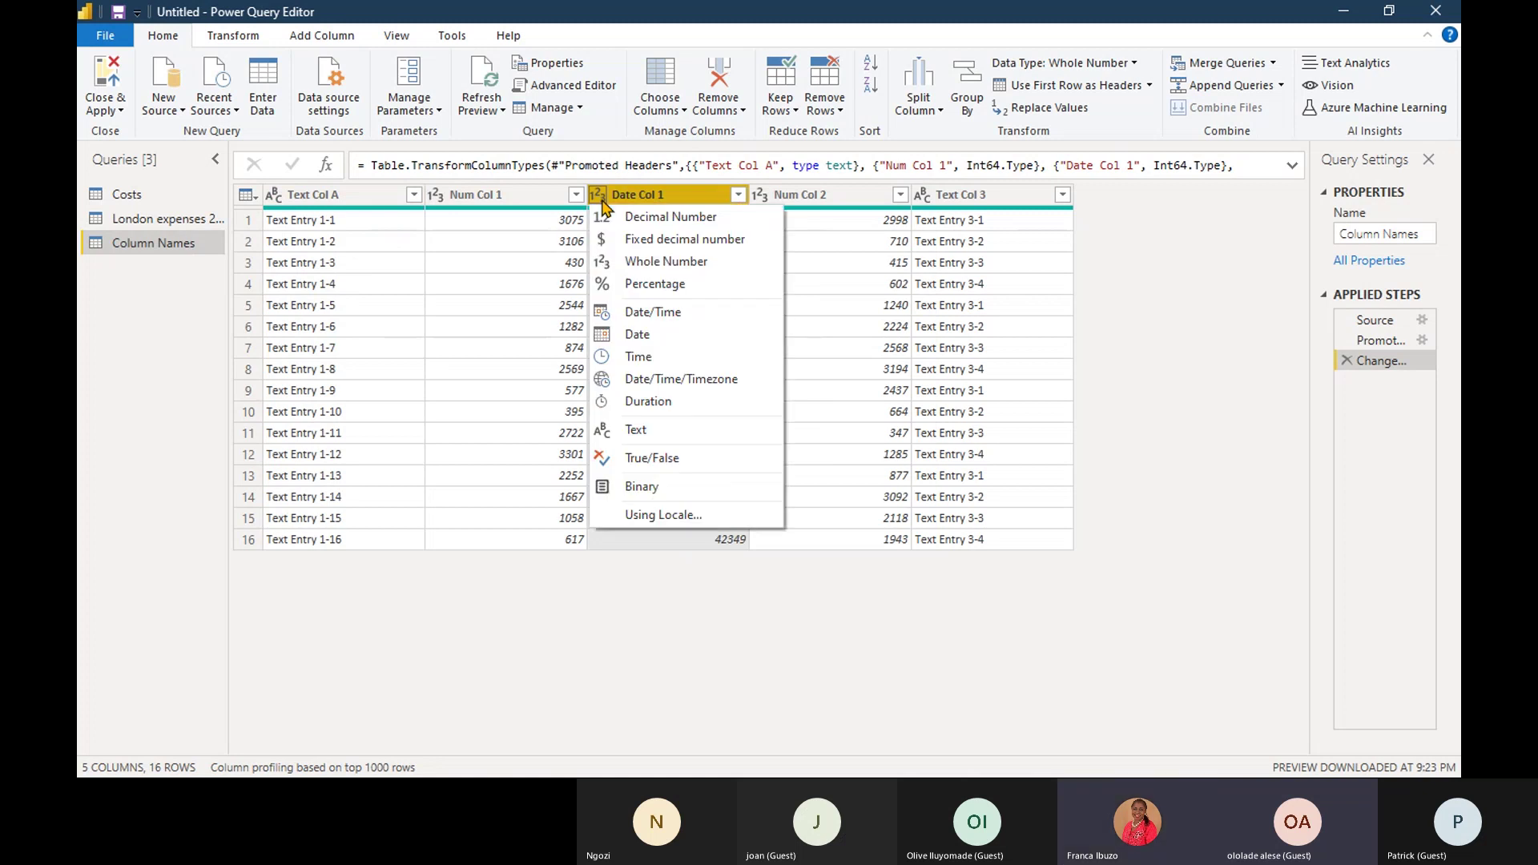
{"action": "left_click", "coordinate": [675, 350]}
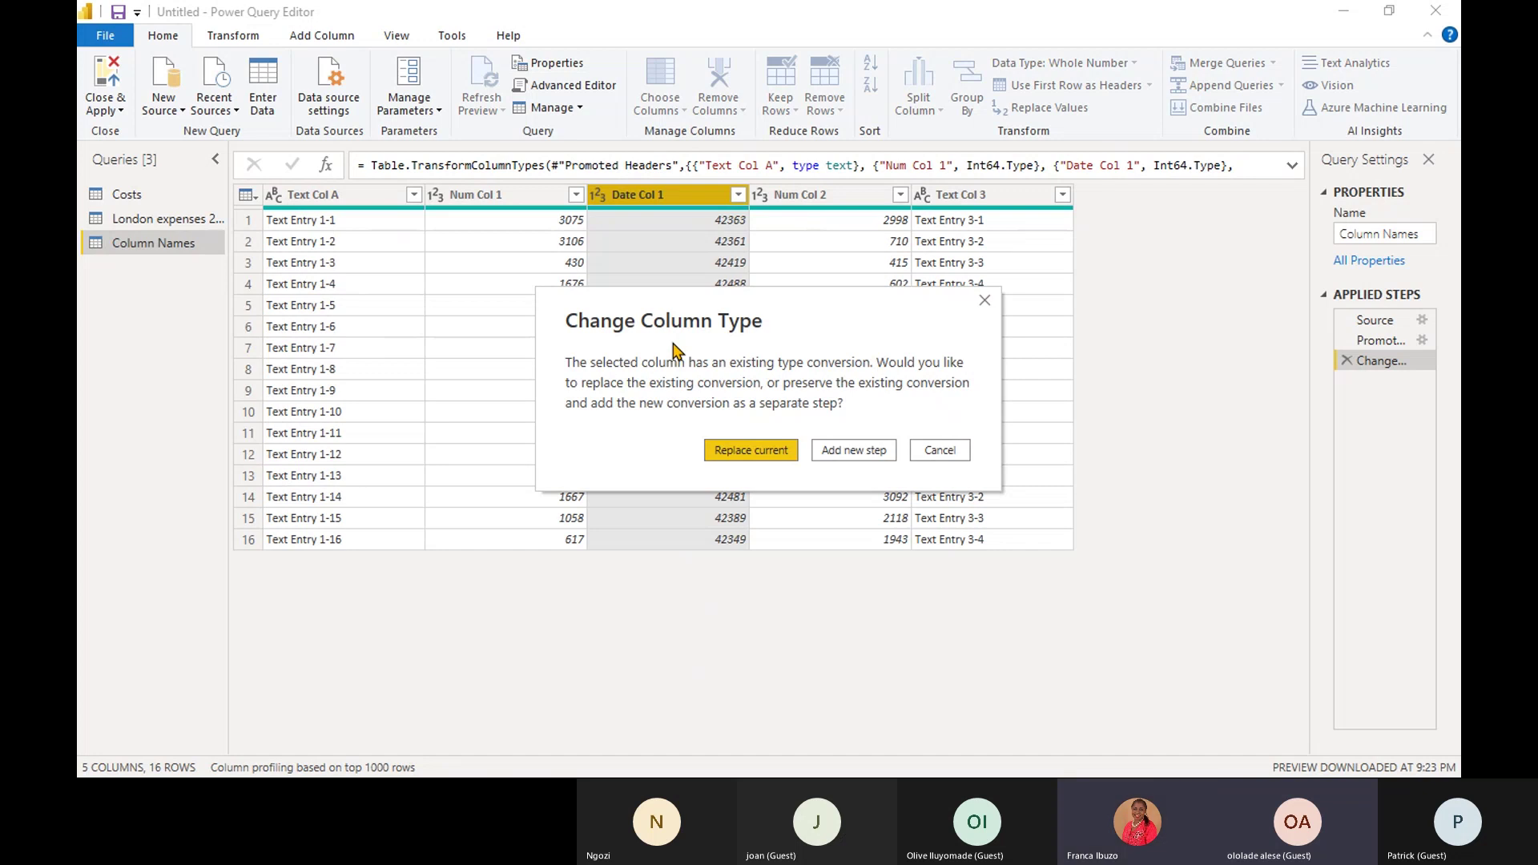
{"action": "left_click", "coordinate": [748, 451]}
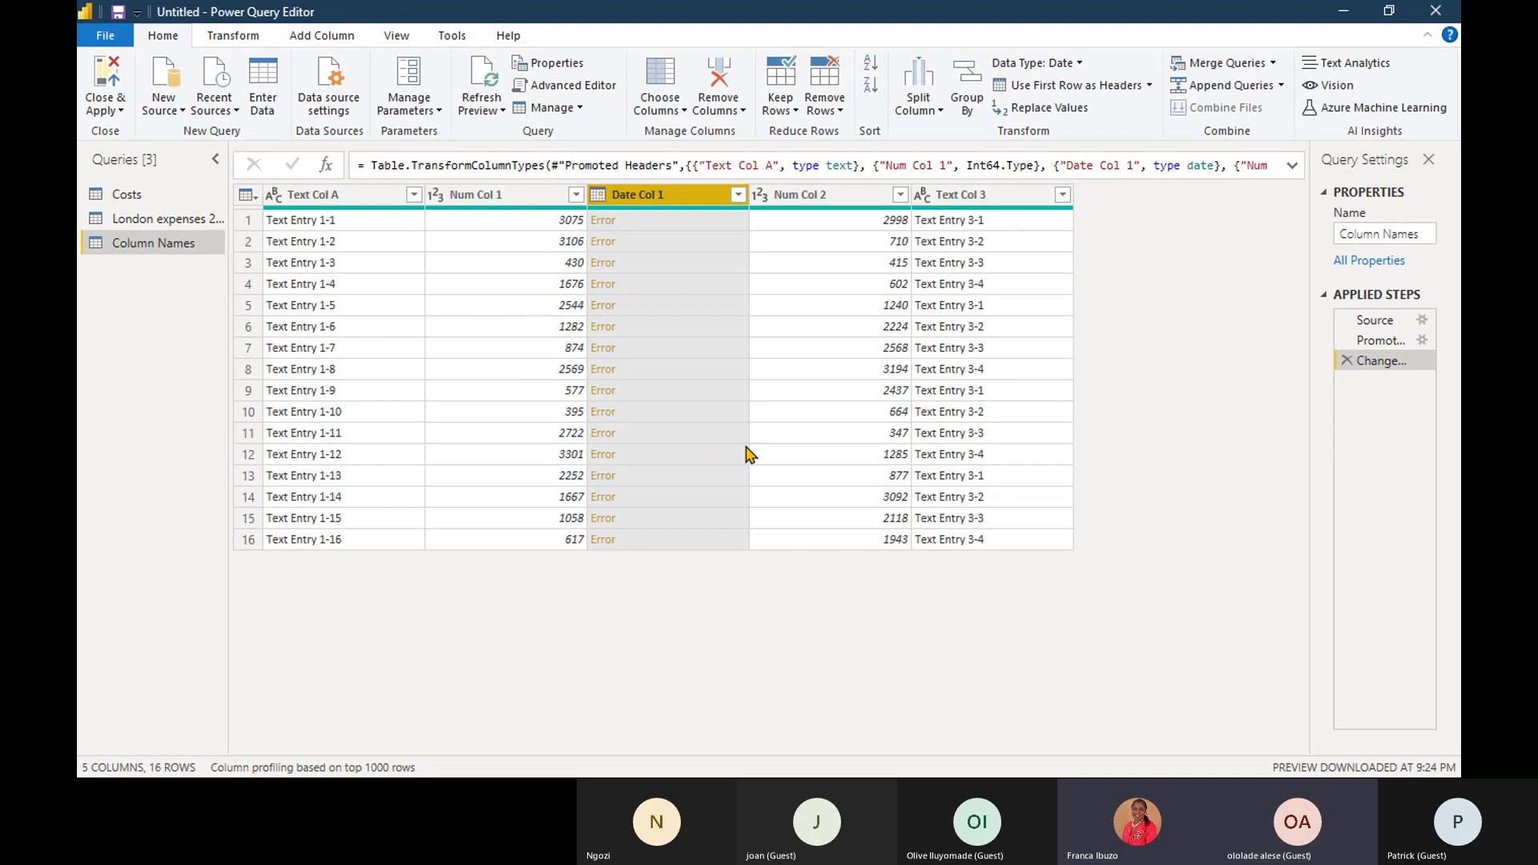
Delete the Changed Type step from the applied steps and set Date Col 1 to the Whole Number type.
{"action": "left_click", "coordinate": [1347, 361]}
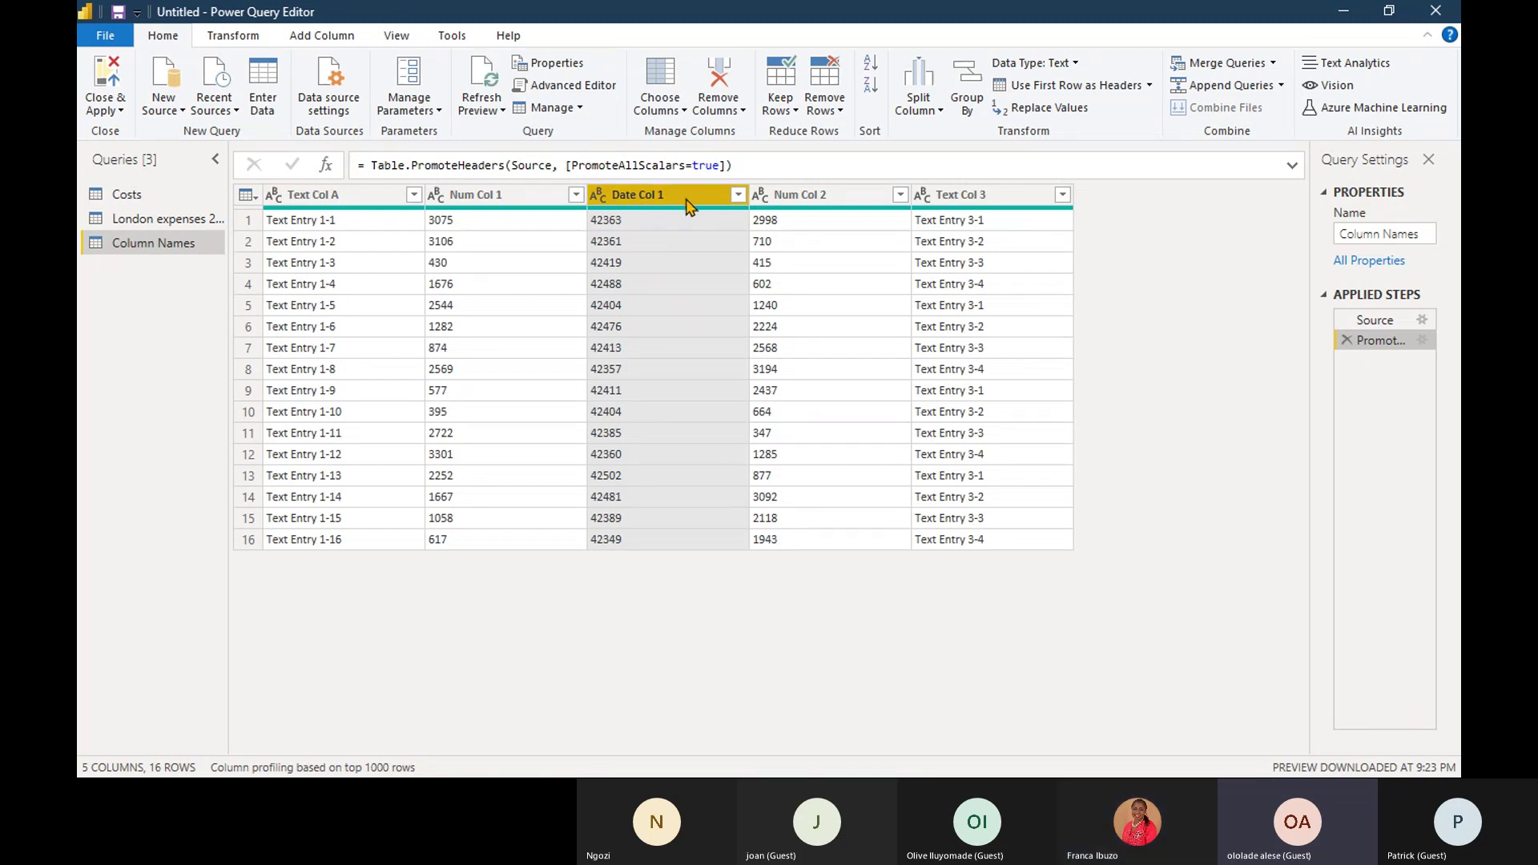
{"action": "left_click", "coordinate": [601, 197]}
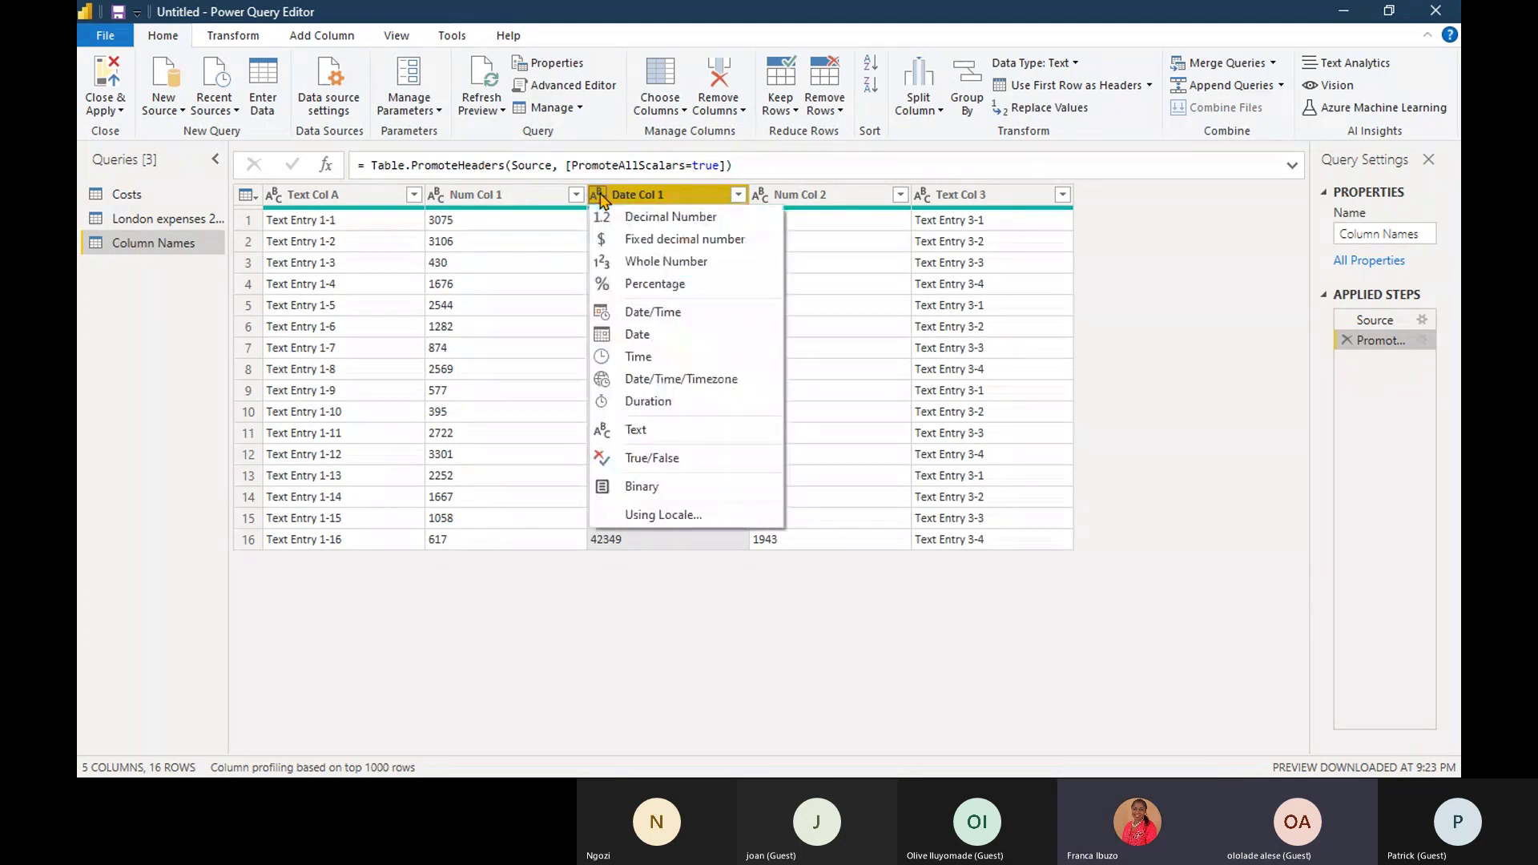
{"action": "left_click", "coordinate": [710, 262]}
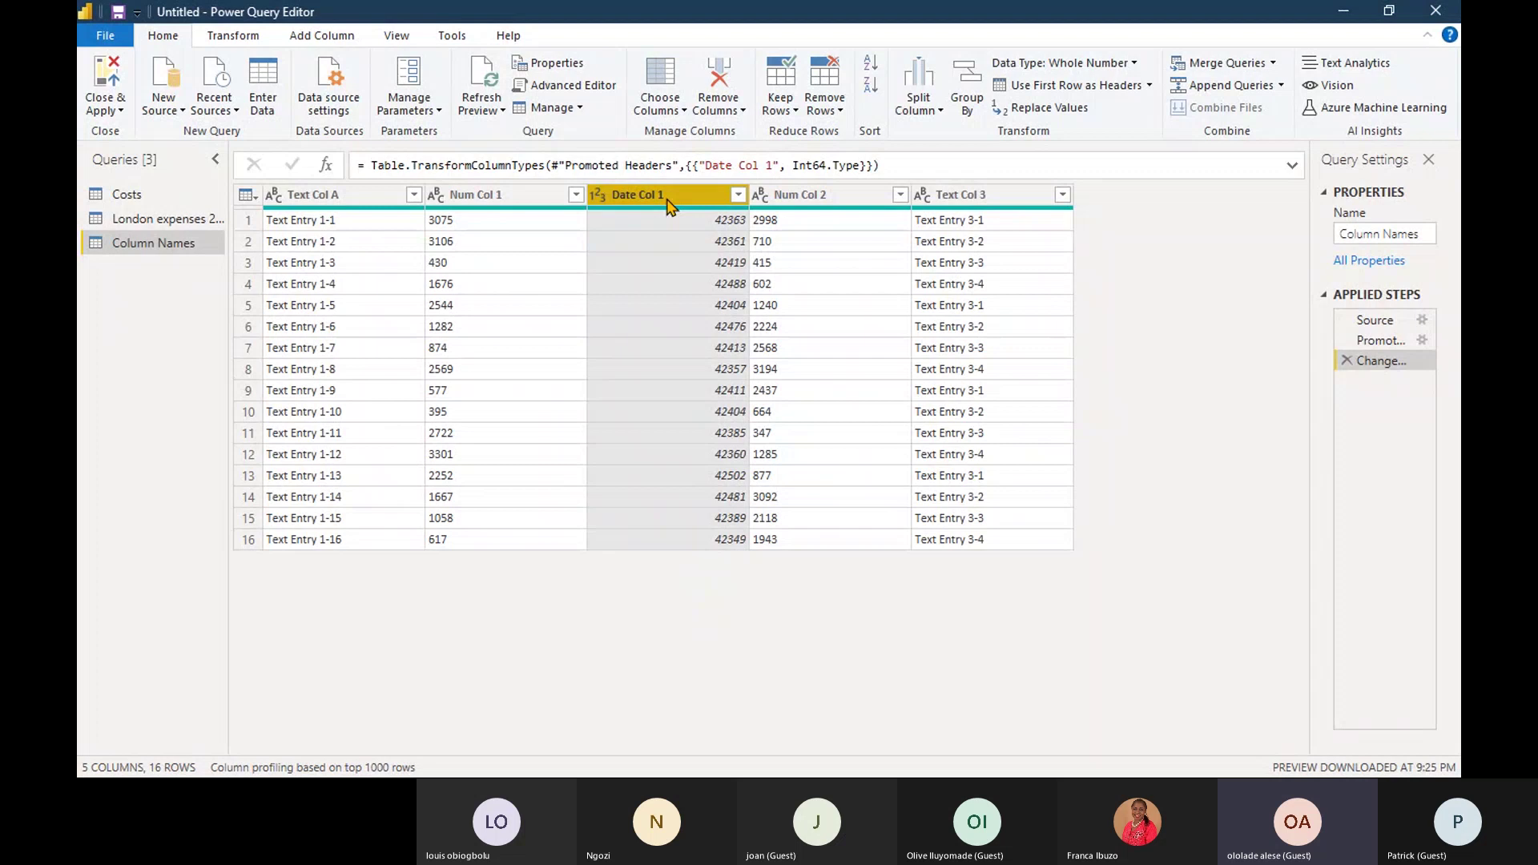
{"action": "left_click", "coordinate": [737, 195]}
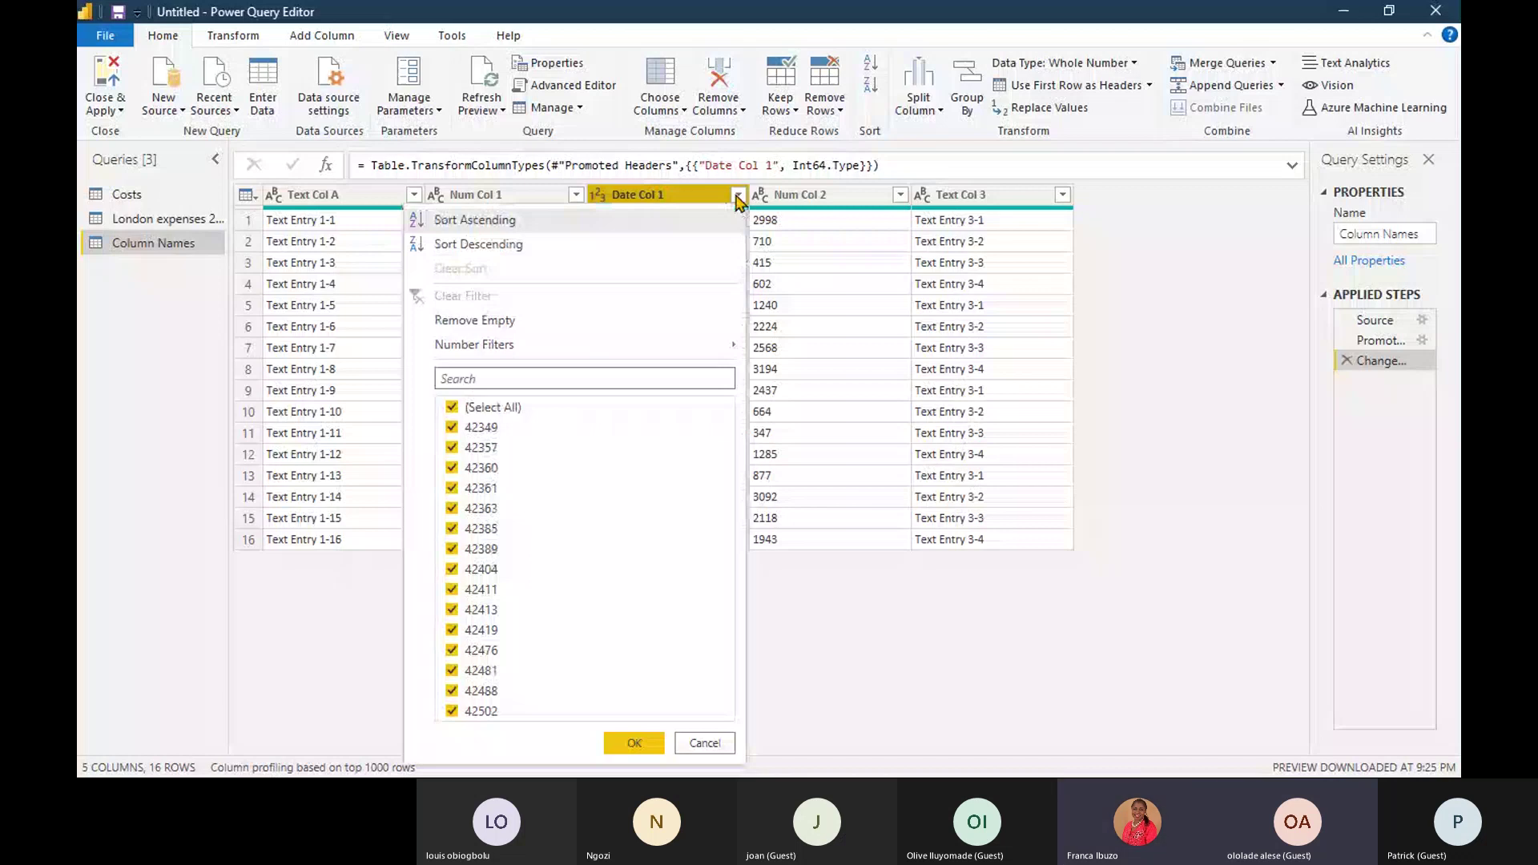
{"action": "right_click", "coordinate": [652, 201]}
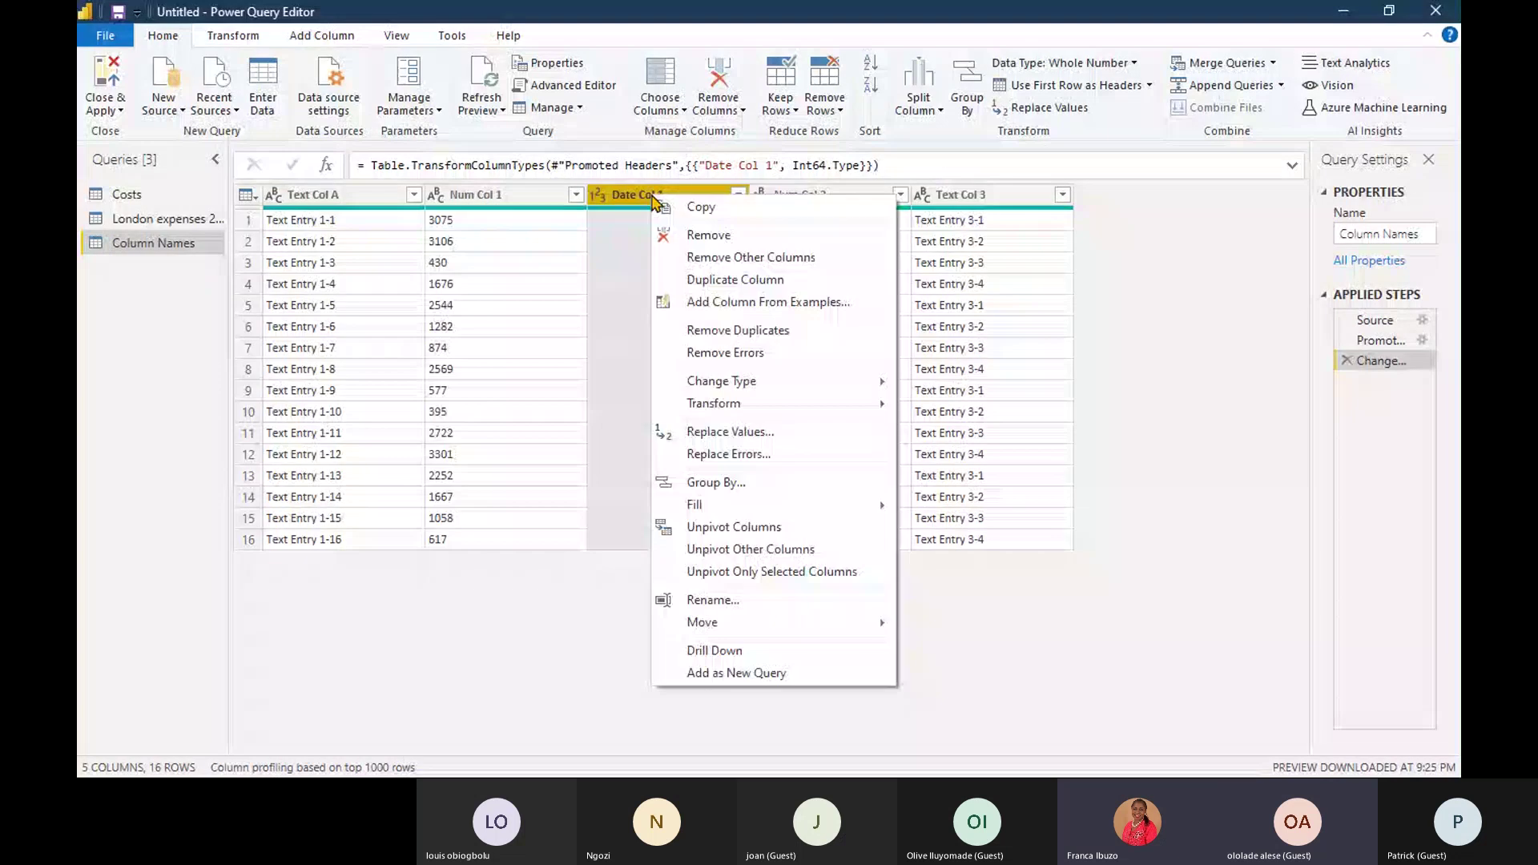
{"action": "left_click", "coordinate": [1201, 267]}
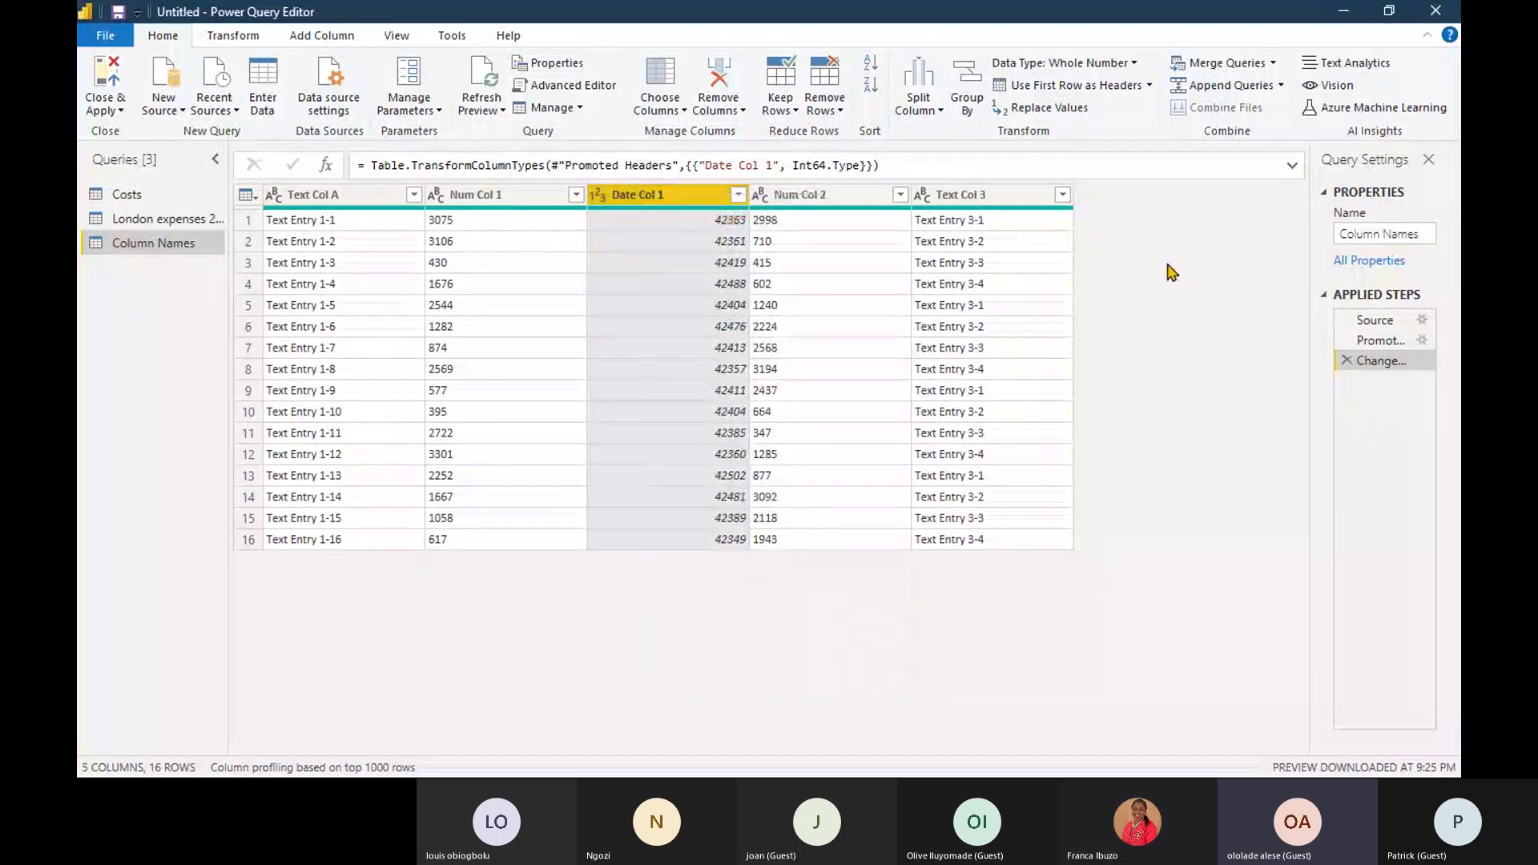
{"action": "right_click", "coordinate": [653, 198]}
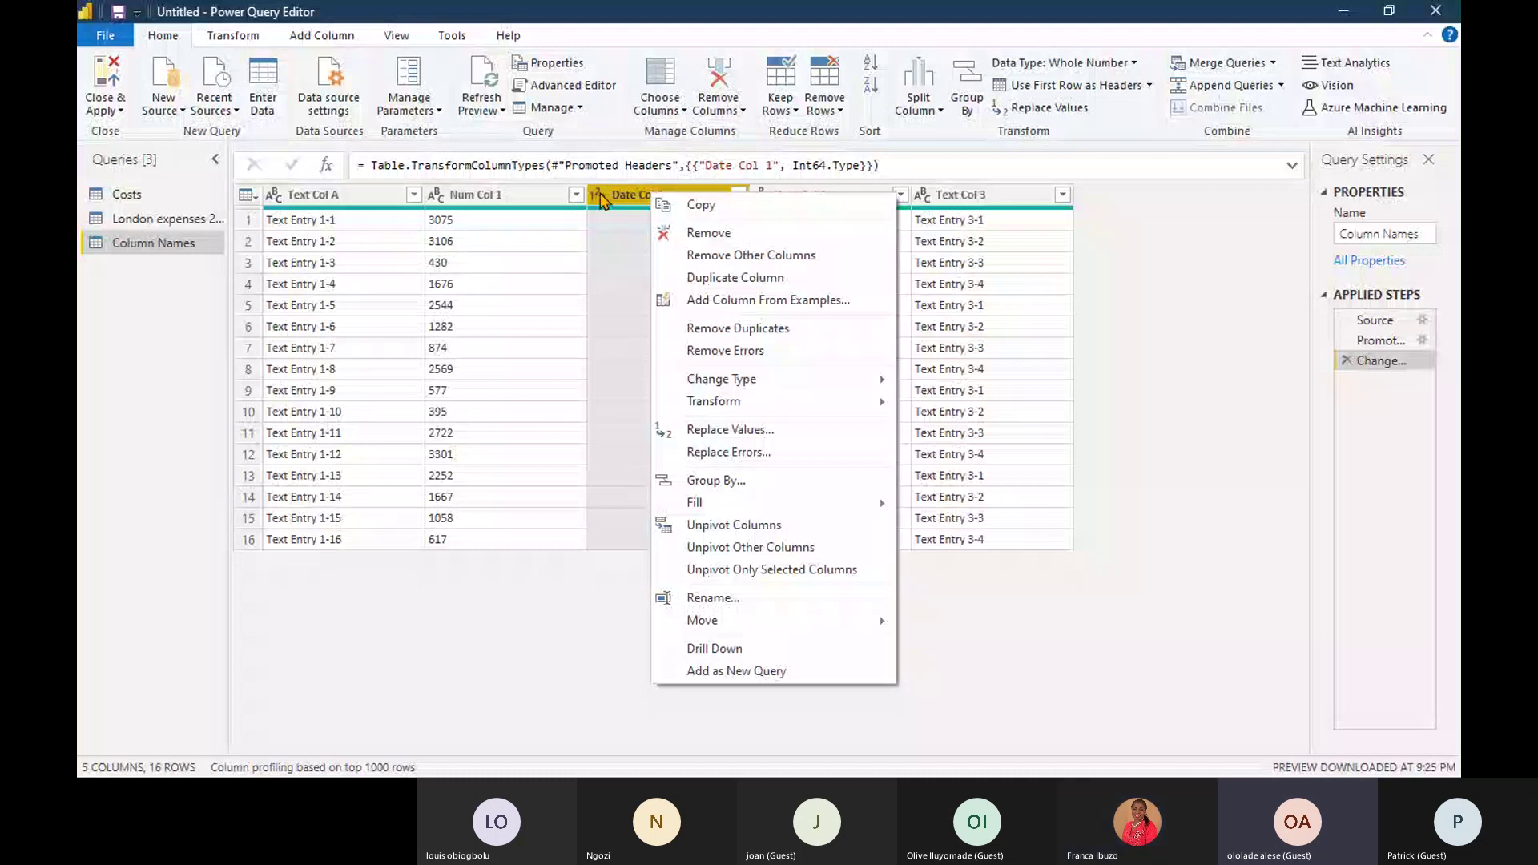
Change Date Col 1 using locale, with Date as the data type and English (Nigeria) as the locale.
{"action": "left_click", "coordinate": [601, 196]}
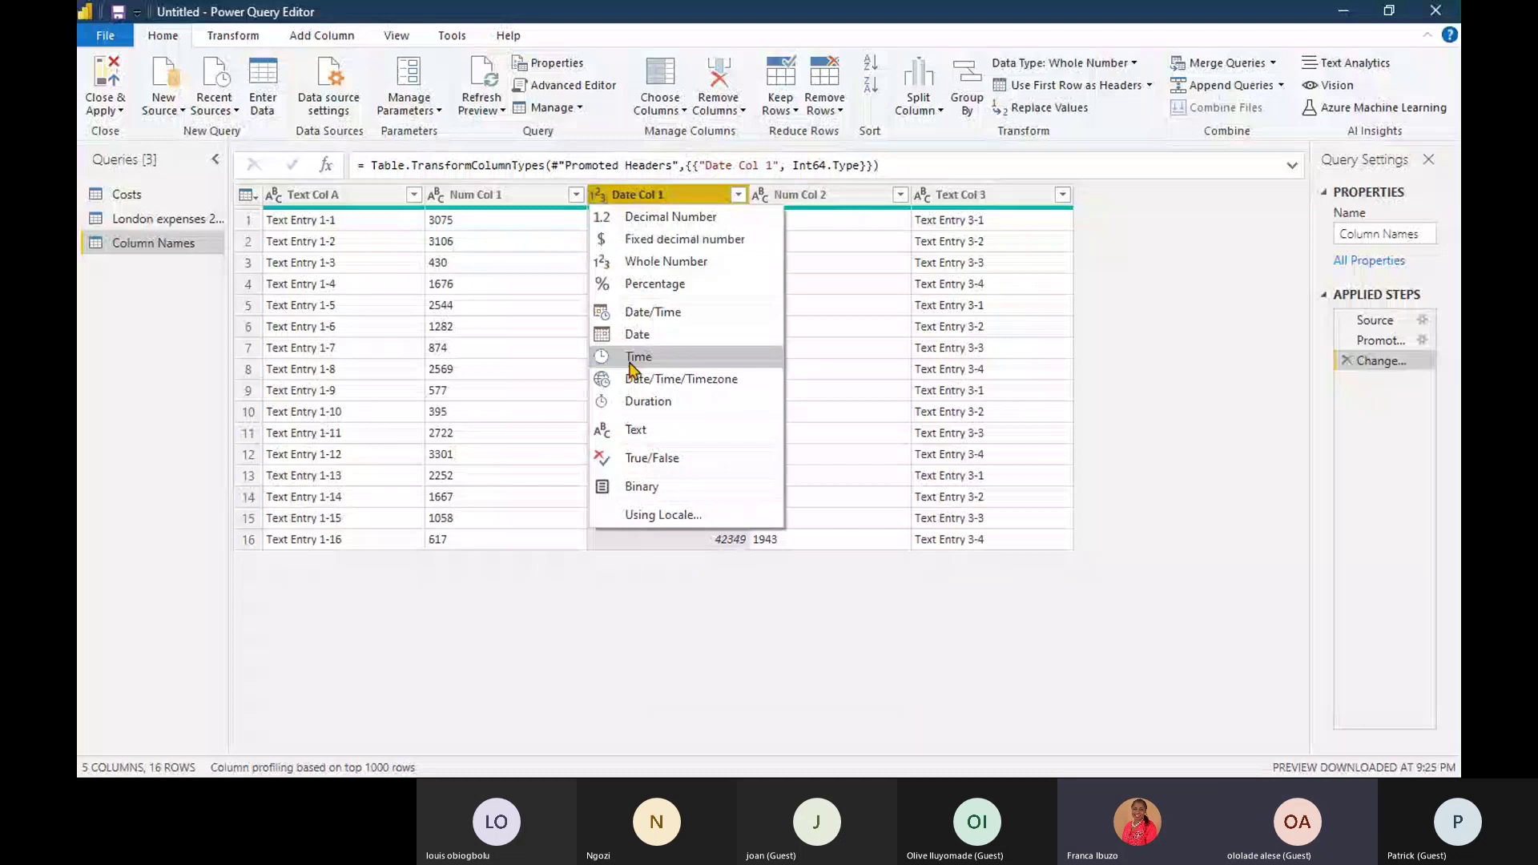
{"action": "left_click", "coordinate": [670, 517]}
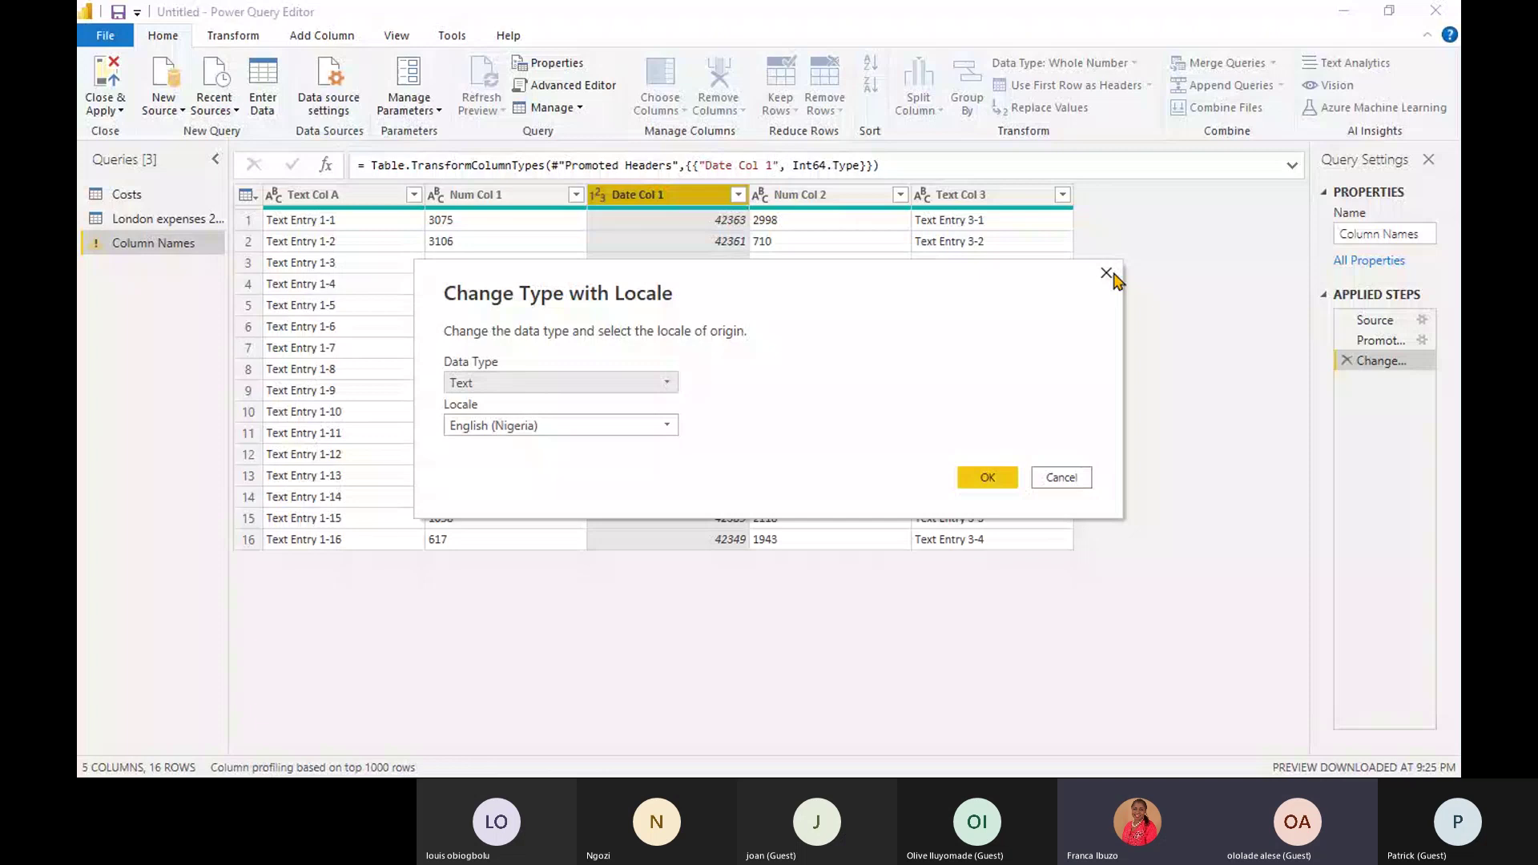
{"action": "left_click", "coordinate": [561, 382]}
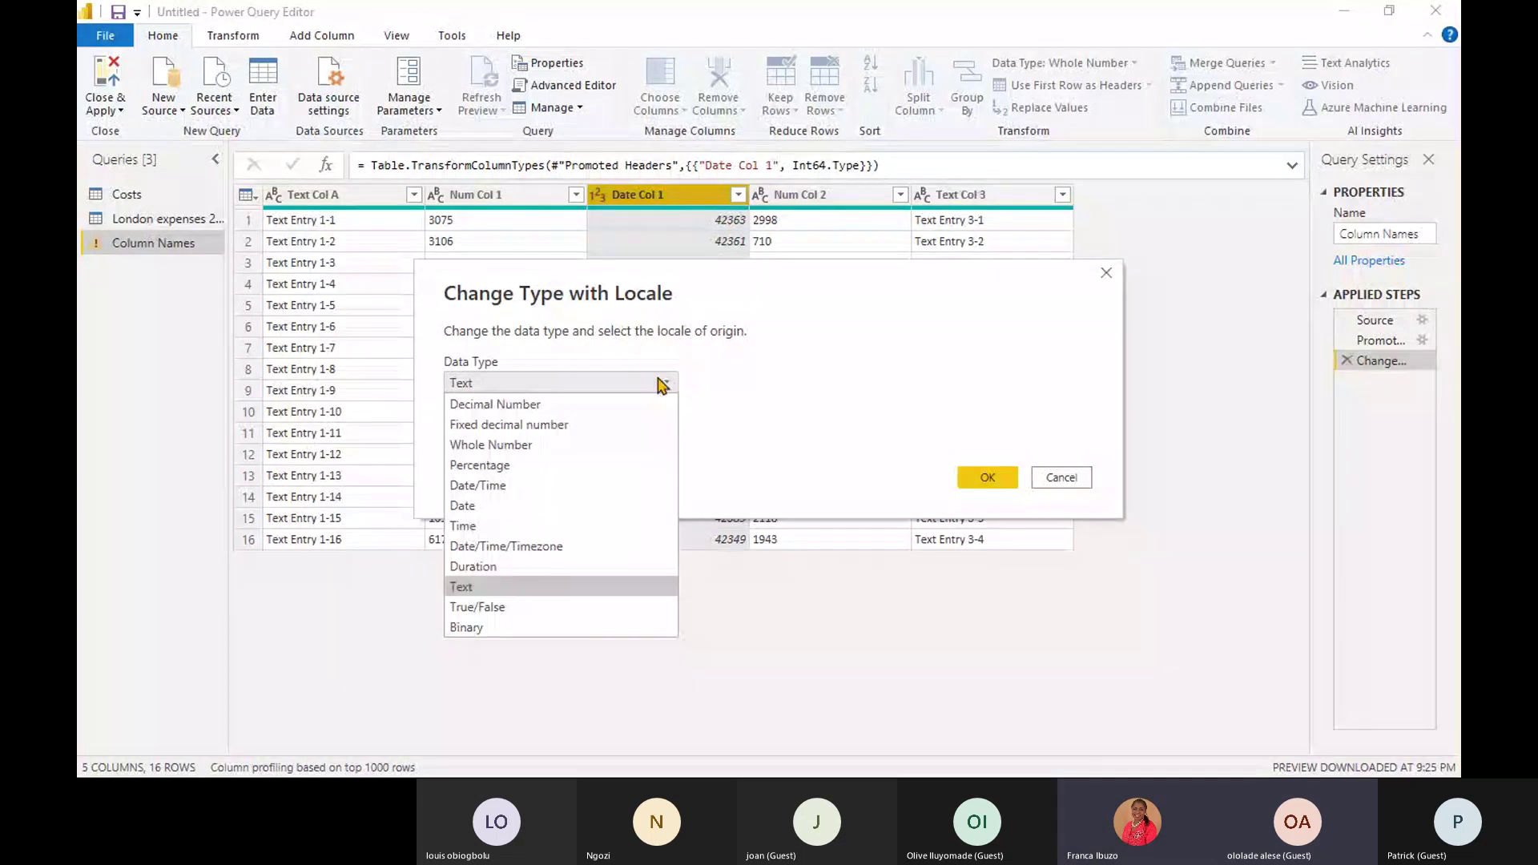
{"action": "left_click", "coordinate": [523, 510]}
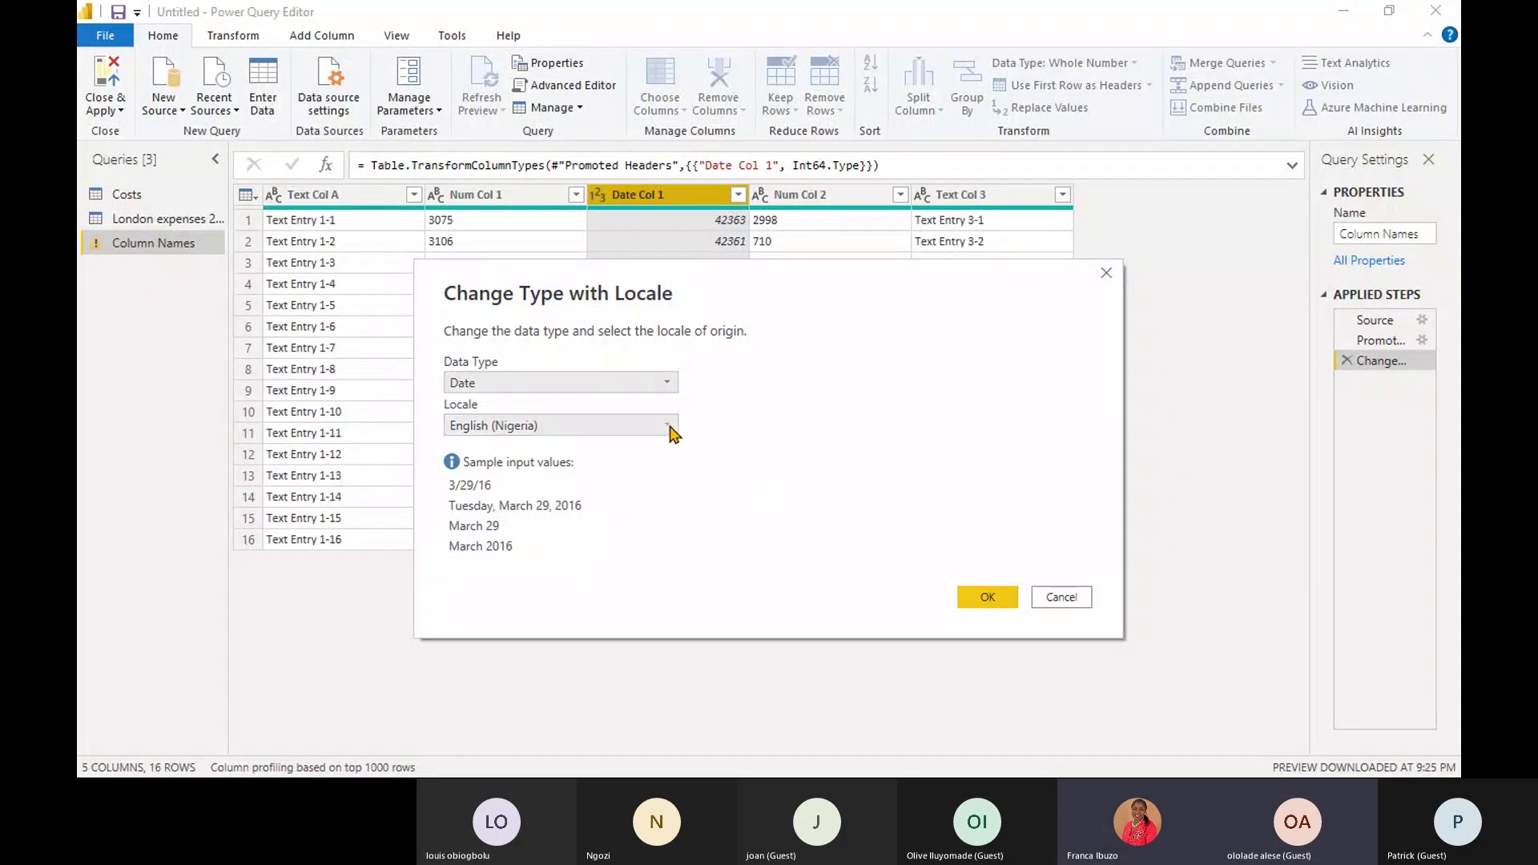
{"action": "left_click", "coordinate": [979, 602]}
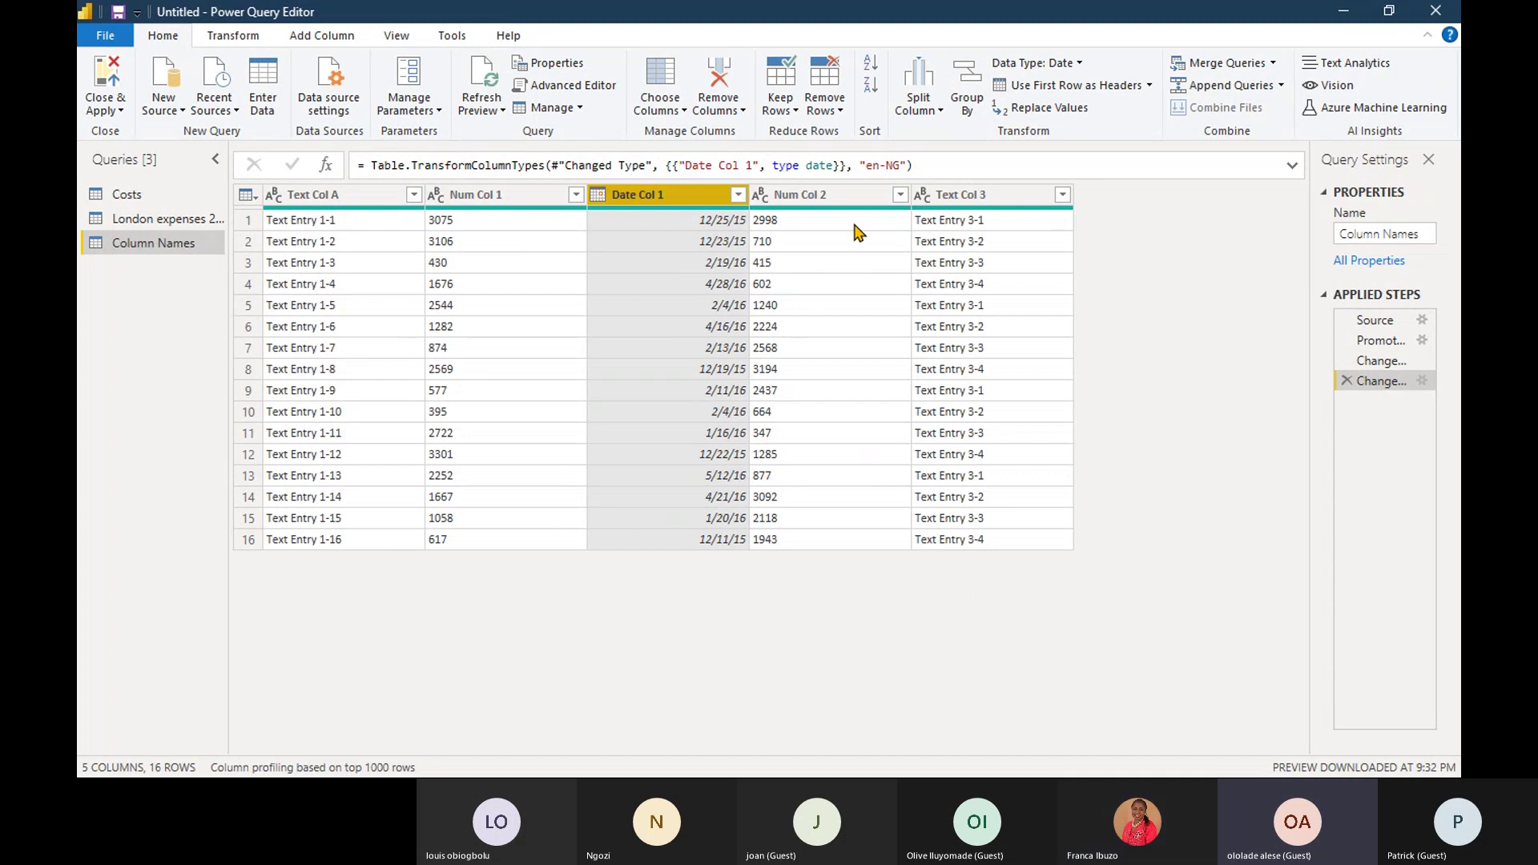
Set both Num Col 1 and Num Col 2 to the Whole Number data type.
{"action": "left_click", "coordinate": [508, 201]}
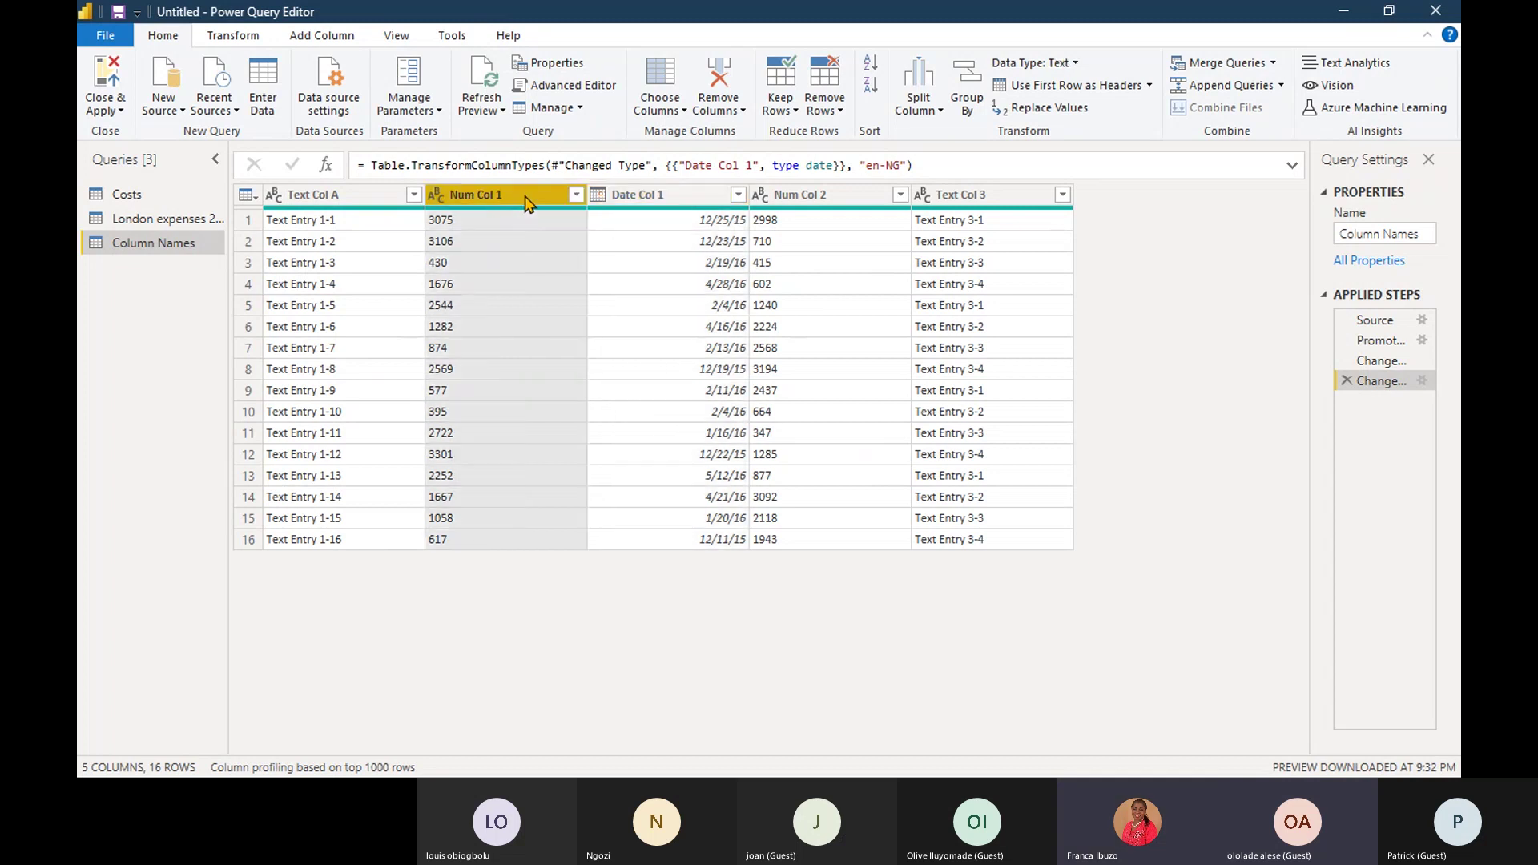
{"action": "left_click", "coordinate": [805, 201], "text": "ctrl"}
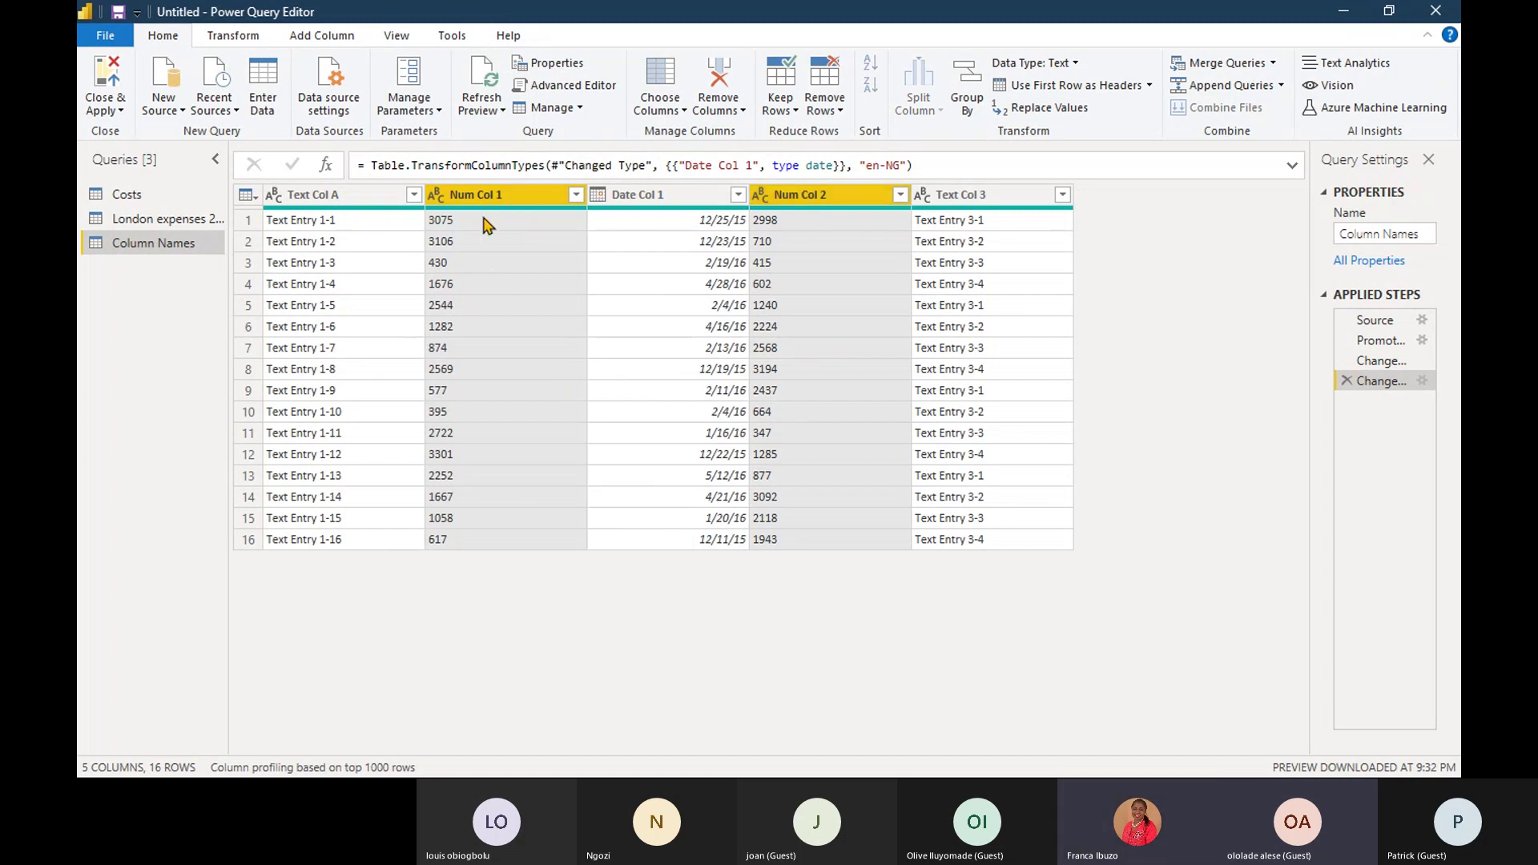
{"action": "left_click", "coordinate": [439, 198]}
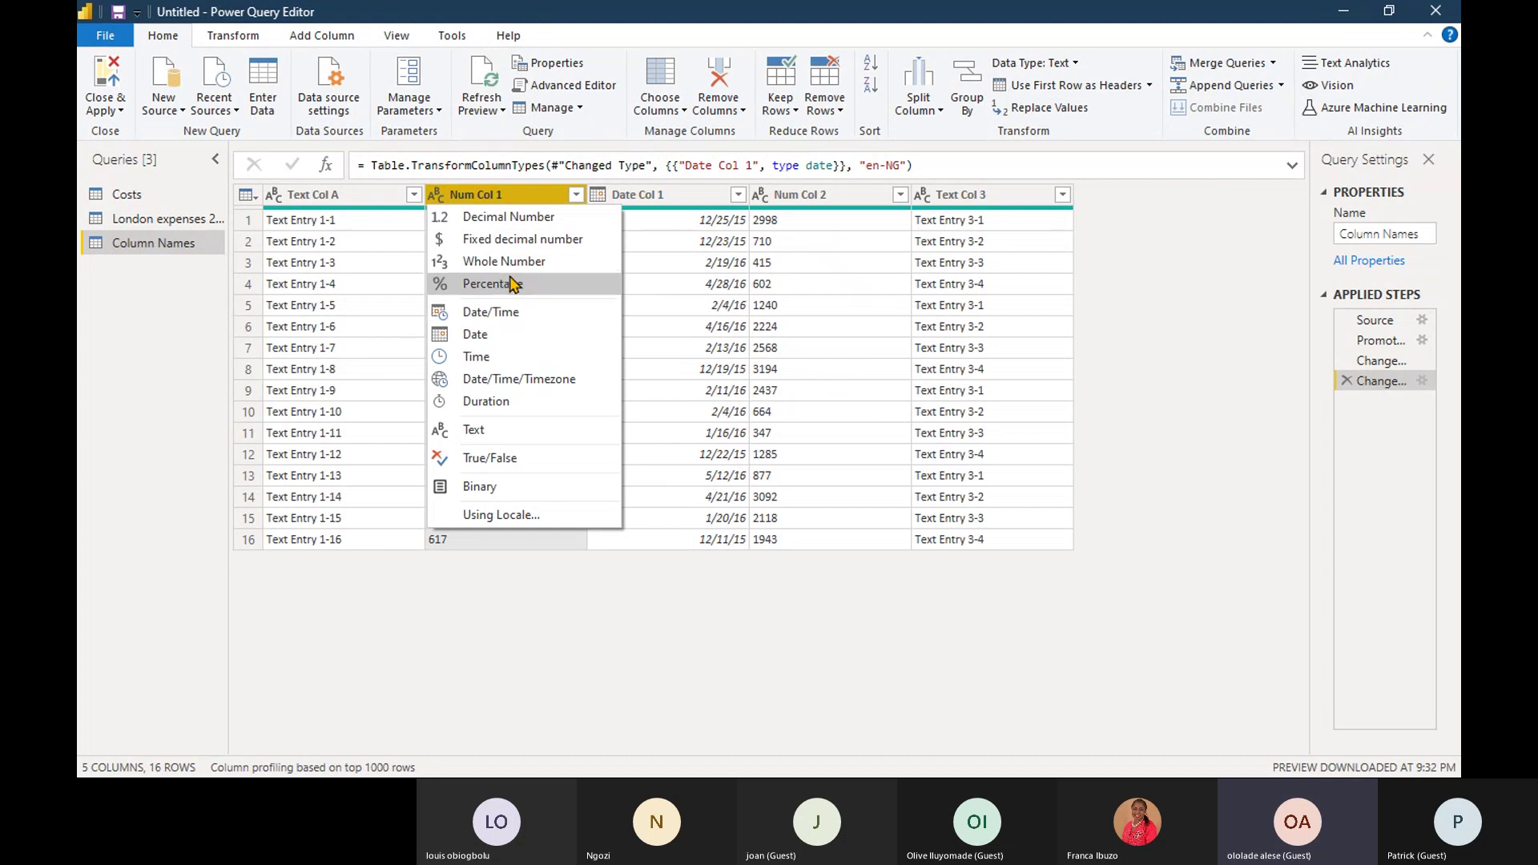
{"action": "left_click", "coordinate": [513, 270]}
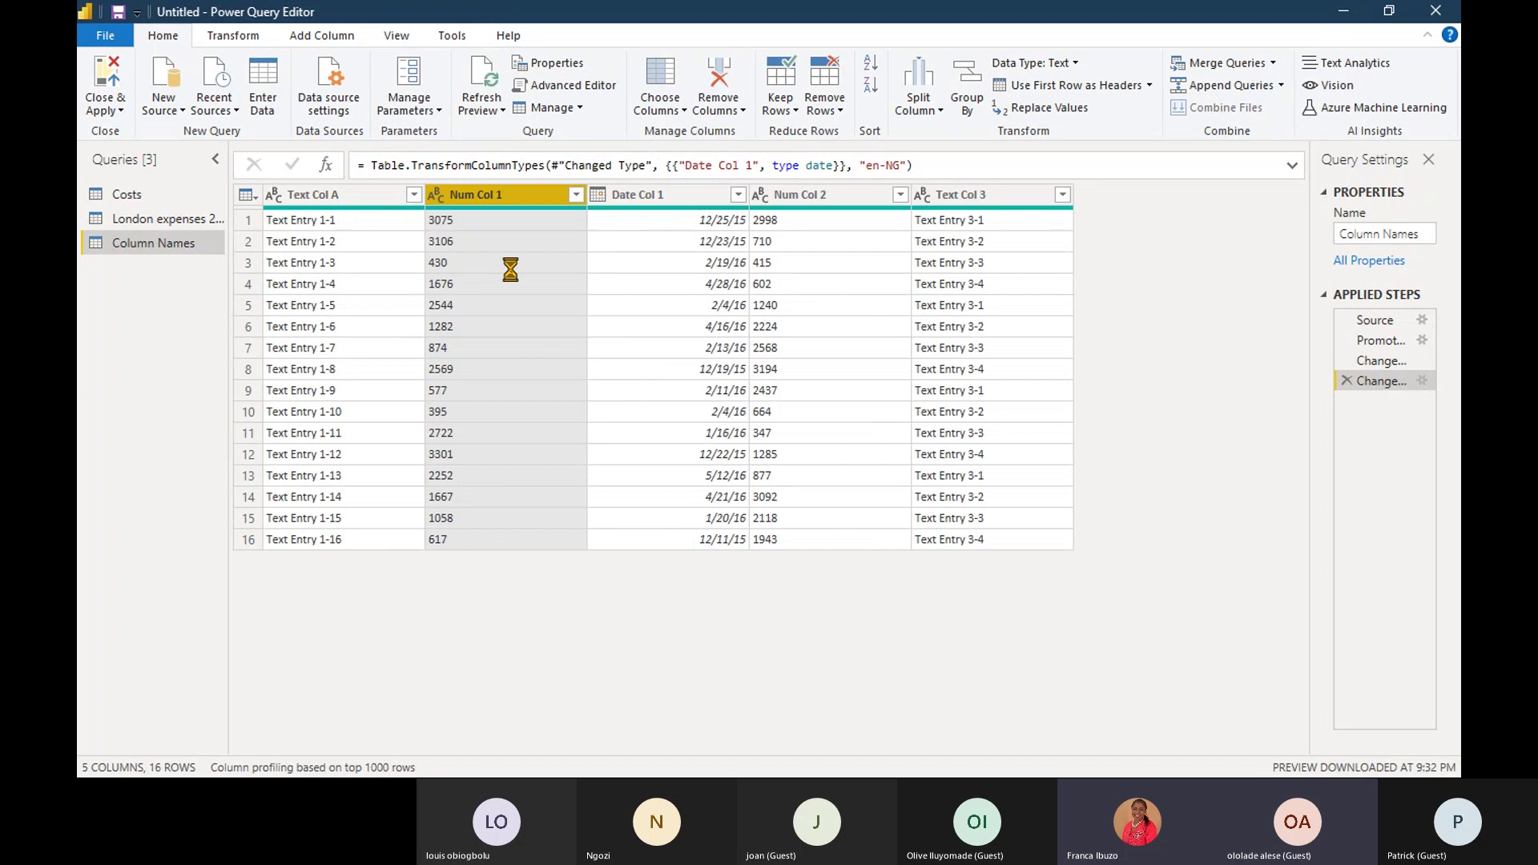
{"action": "left_click", "coordinate": [760, 196]}
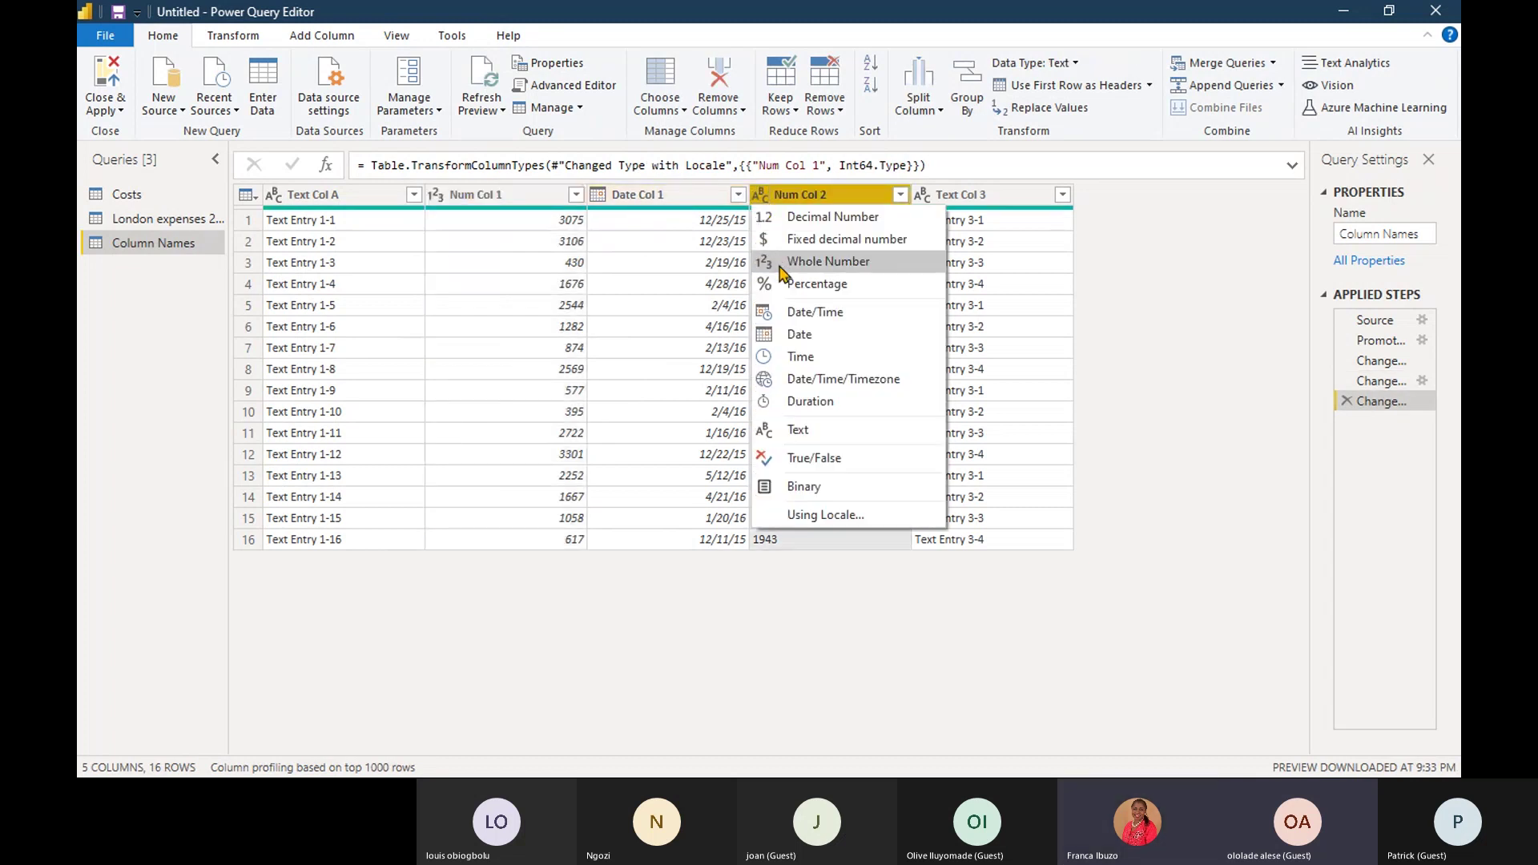
{"action": "left_click", "coordinate": [782, 266]}
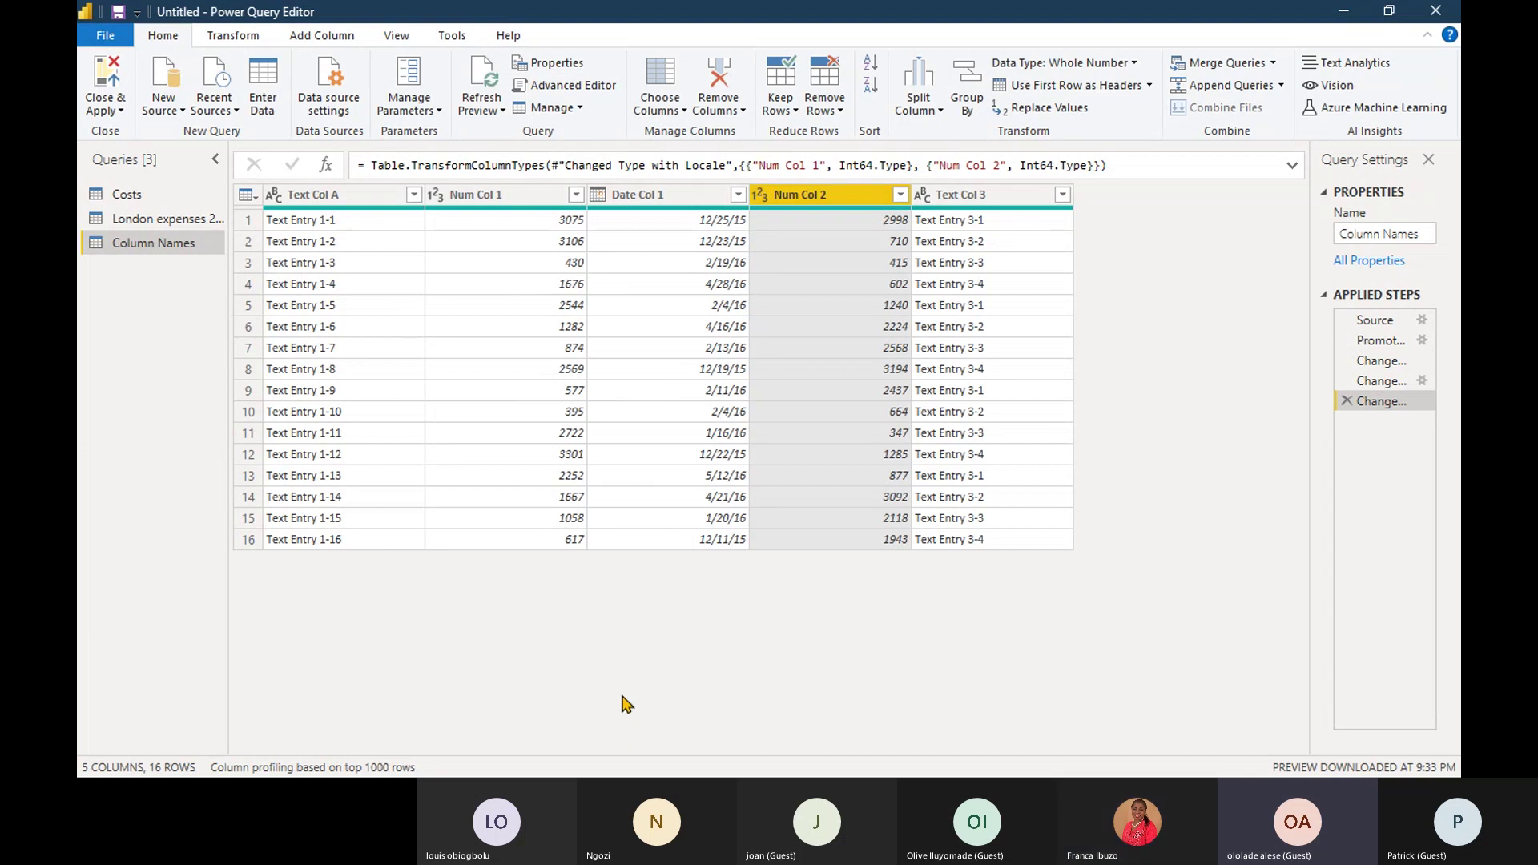
Switch to File Explorer, open the 07-Unpivot Columns folder in ETL Dataset and widen the Type column to read the file types.
{"action": "key", "text": "alt+Tab"}
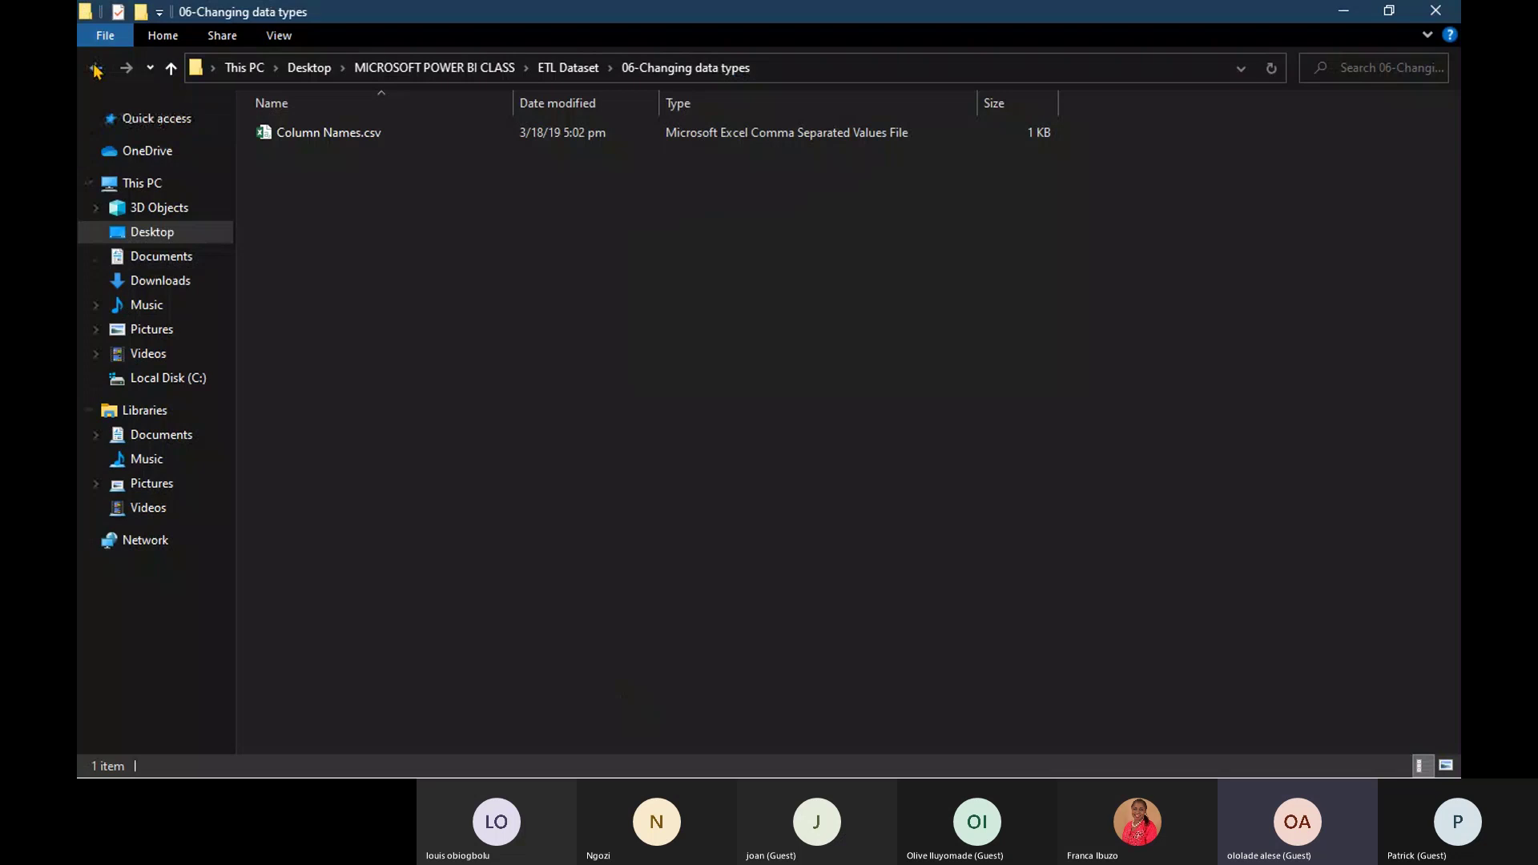
{"action": "left_click", "coordinate": [95, 70]}
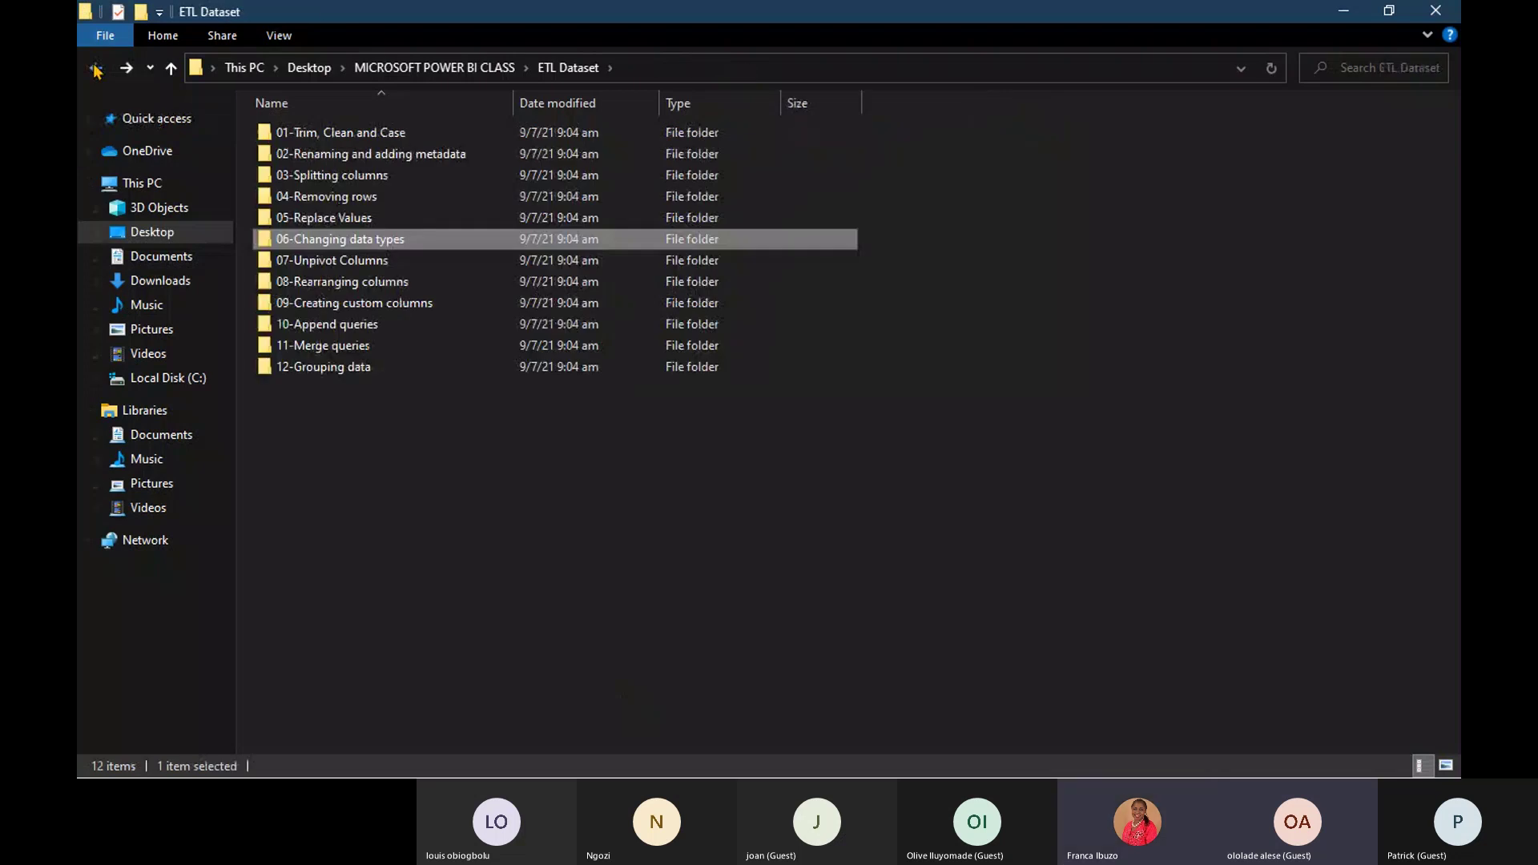
{"action": "double_click", "coordinate": [352, 273]}
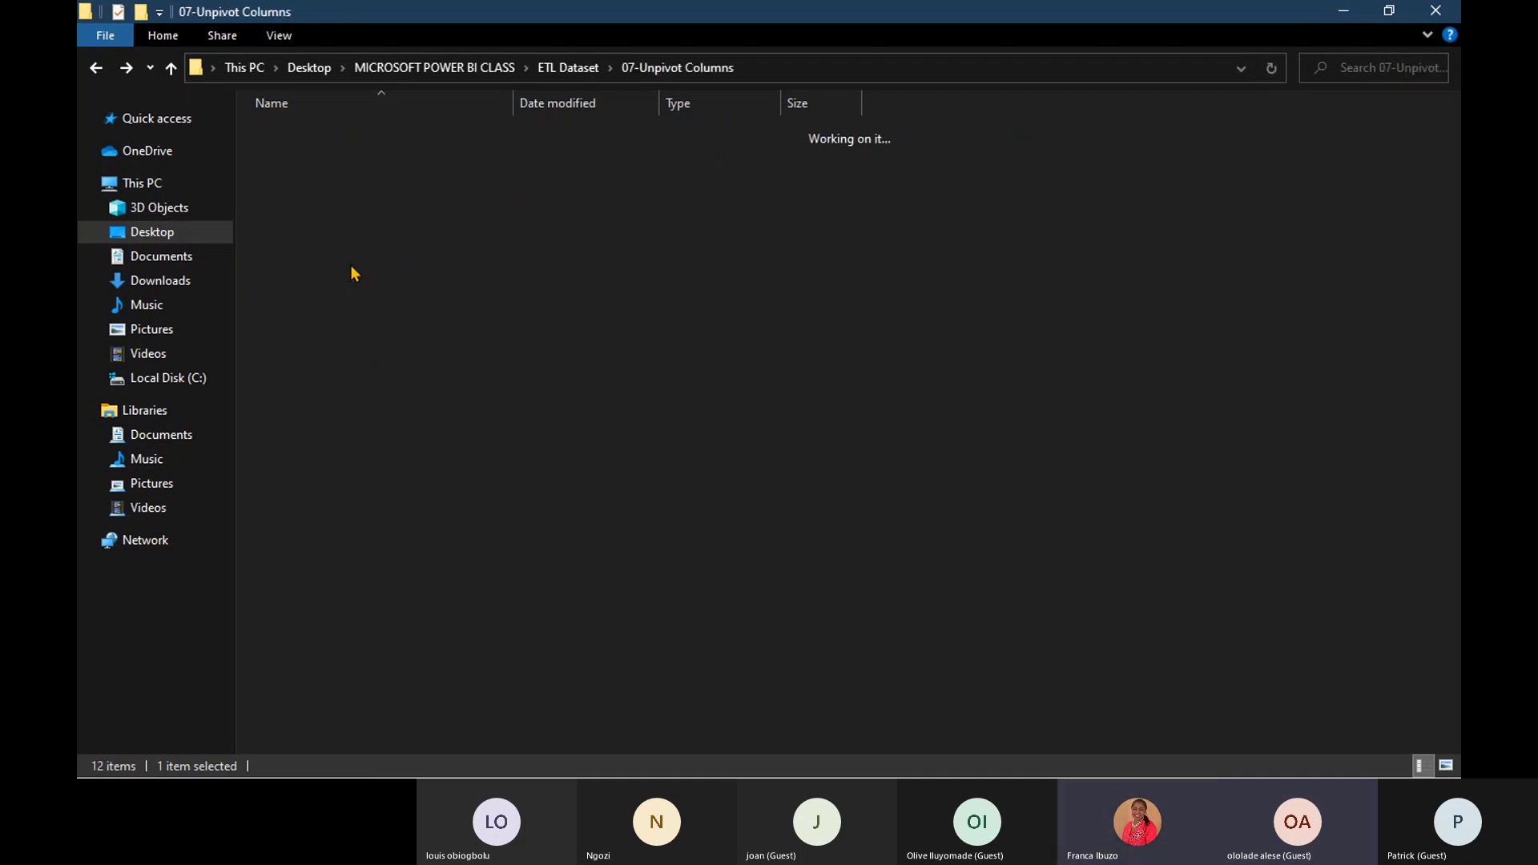
{"action": "left_click_drag", "start_coordinate": [782, 103], "coordinate": [955, 121]}
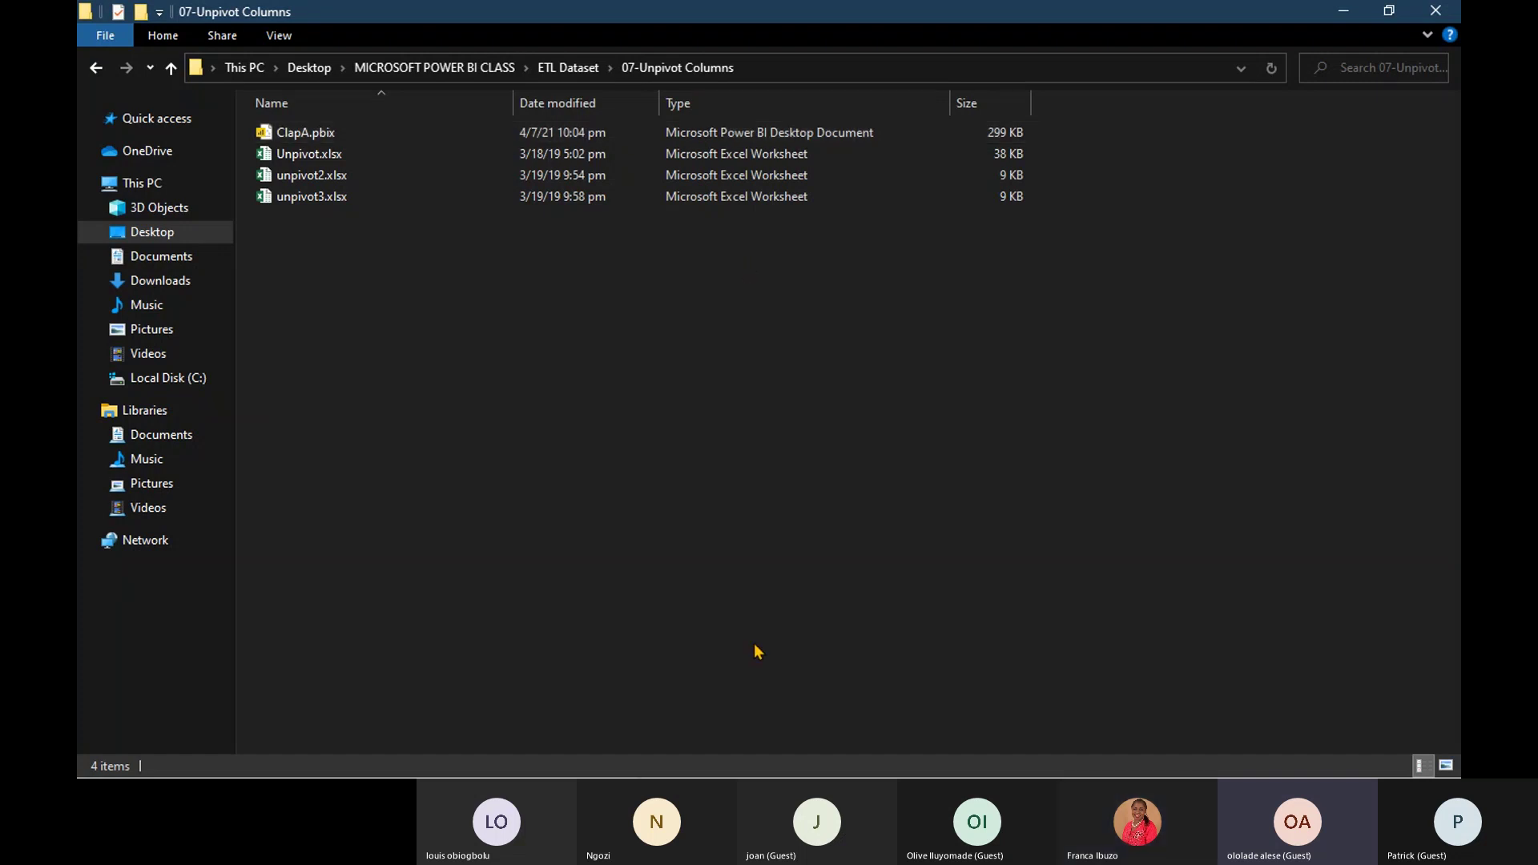
Switch from File Explorer back to the Power Query Editor window.
{"action": "key", "text": "alt+Tab"}
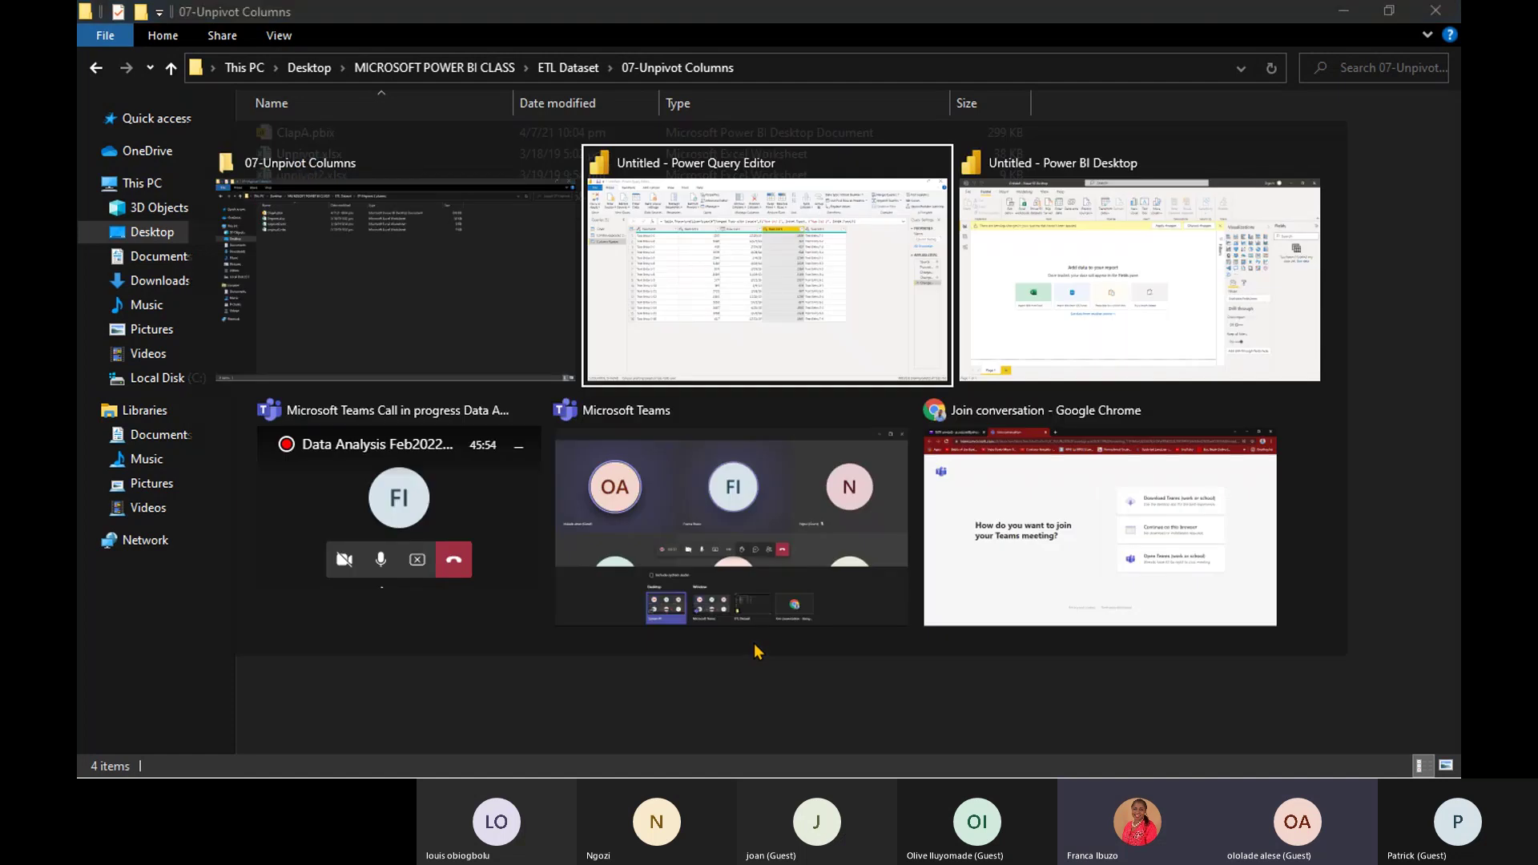
{"action": "key", "text": "Tab"}
{"action": "key", "text": "Tab"}
{"action": "key", "text": "Tab"}
{"action": "key", "text": "Tab"}
{"action": "key", "text": "Tab"}
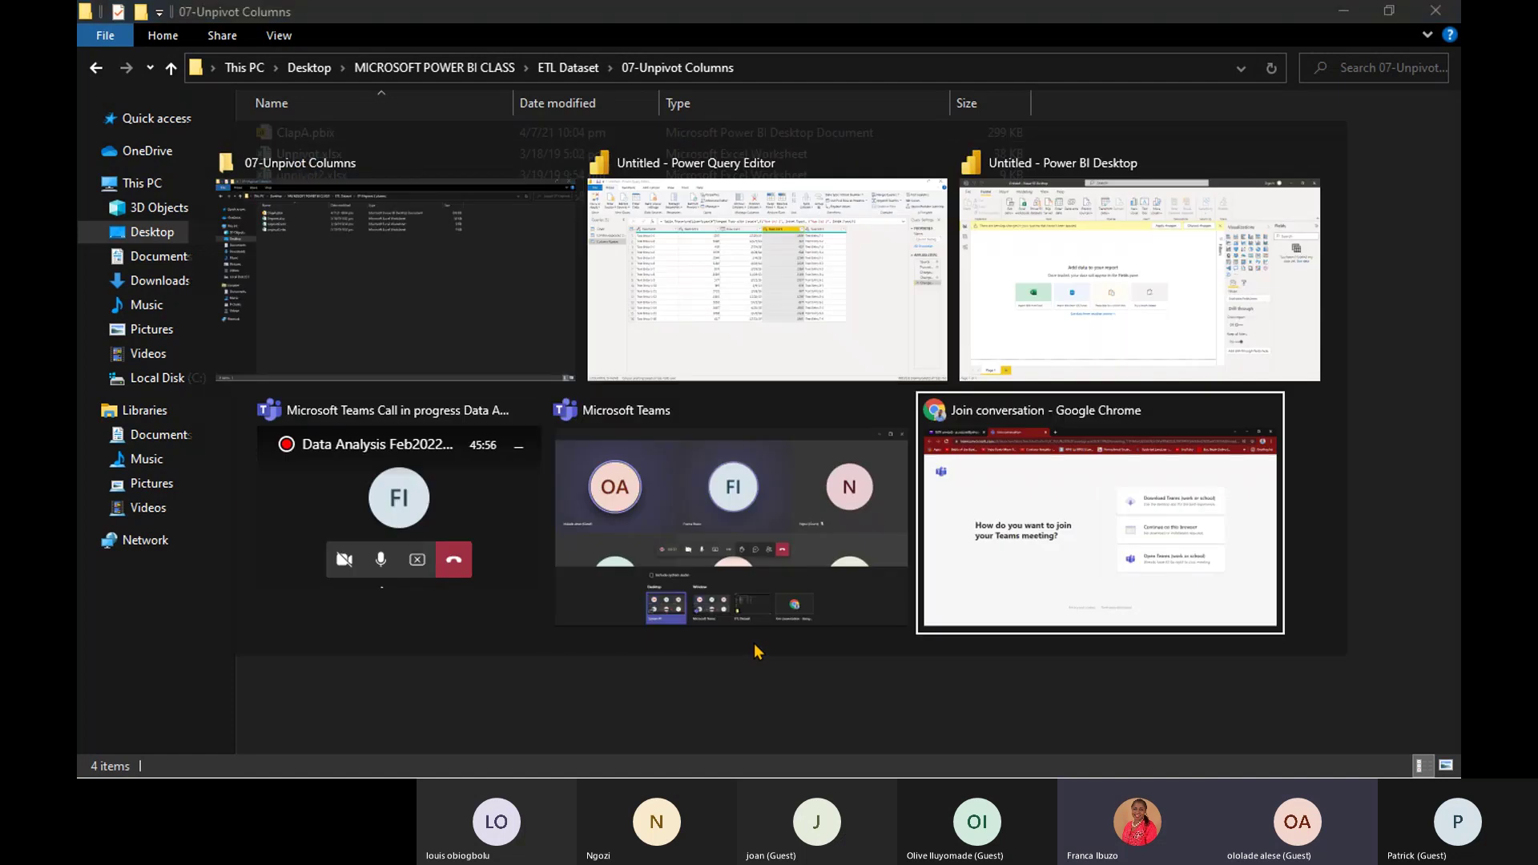
{"action": "key", "text": "Tab"}
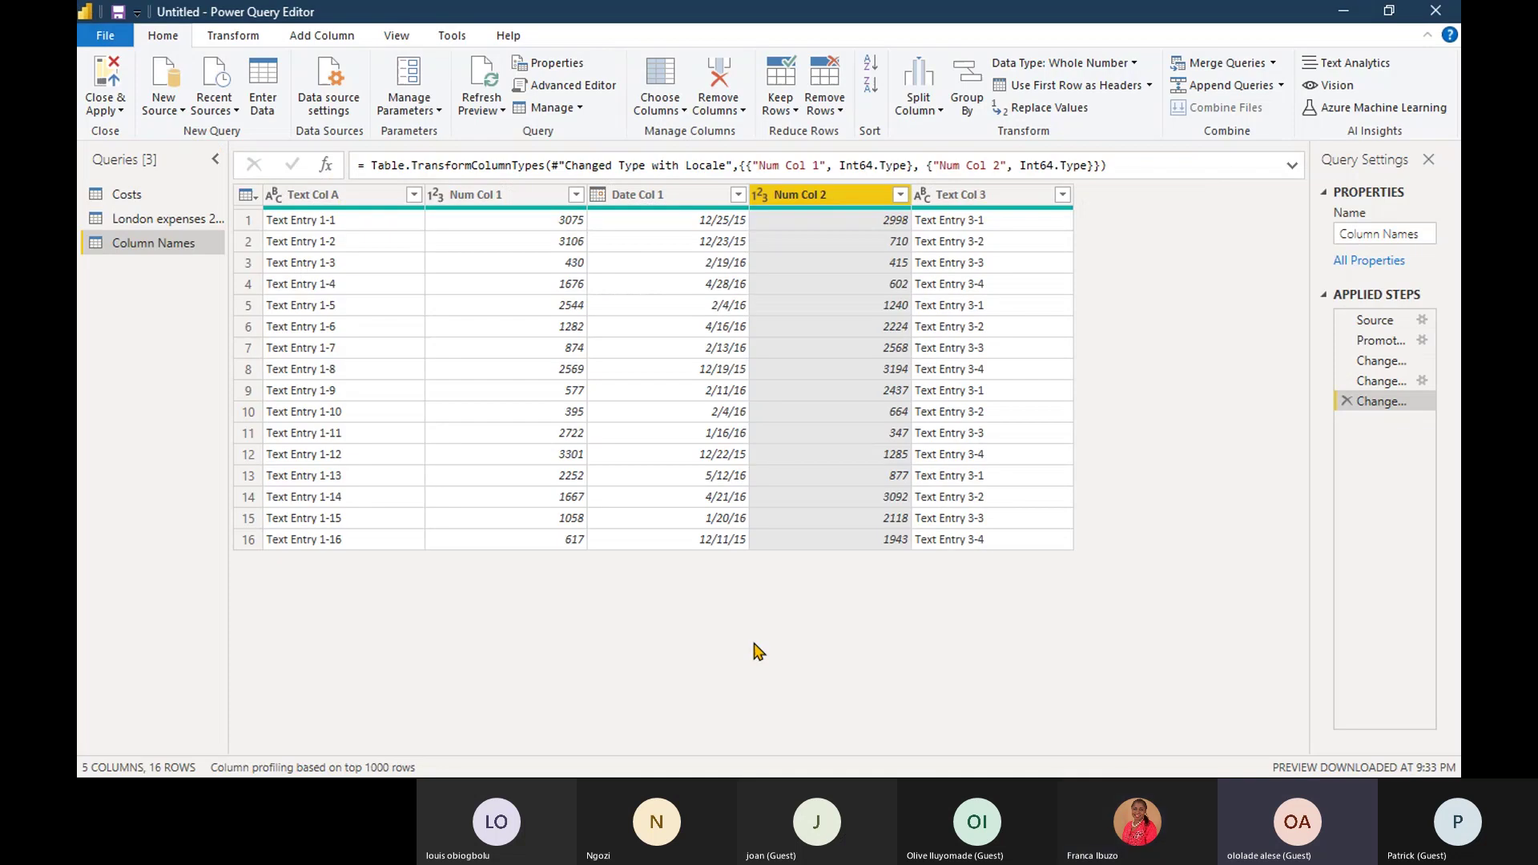
Add a new Excel workbook source using Unpivot.xlsx from the 07-Unpivot Columns folder inside ETL Dataset.
{"action": "left_click", "coordinate": [164, 102]}
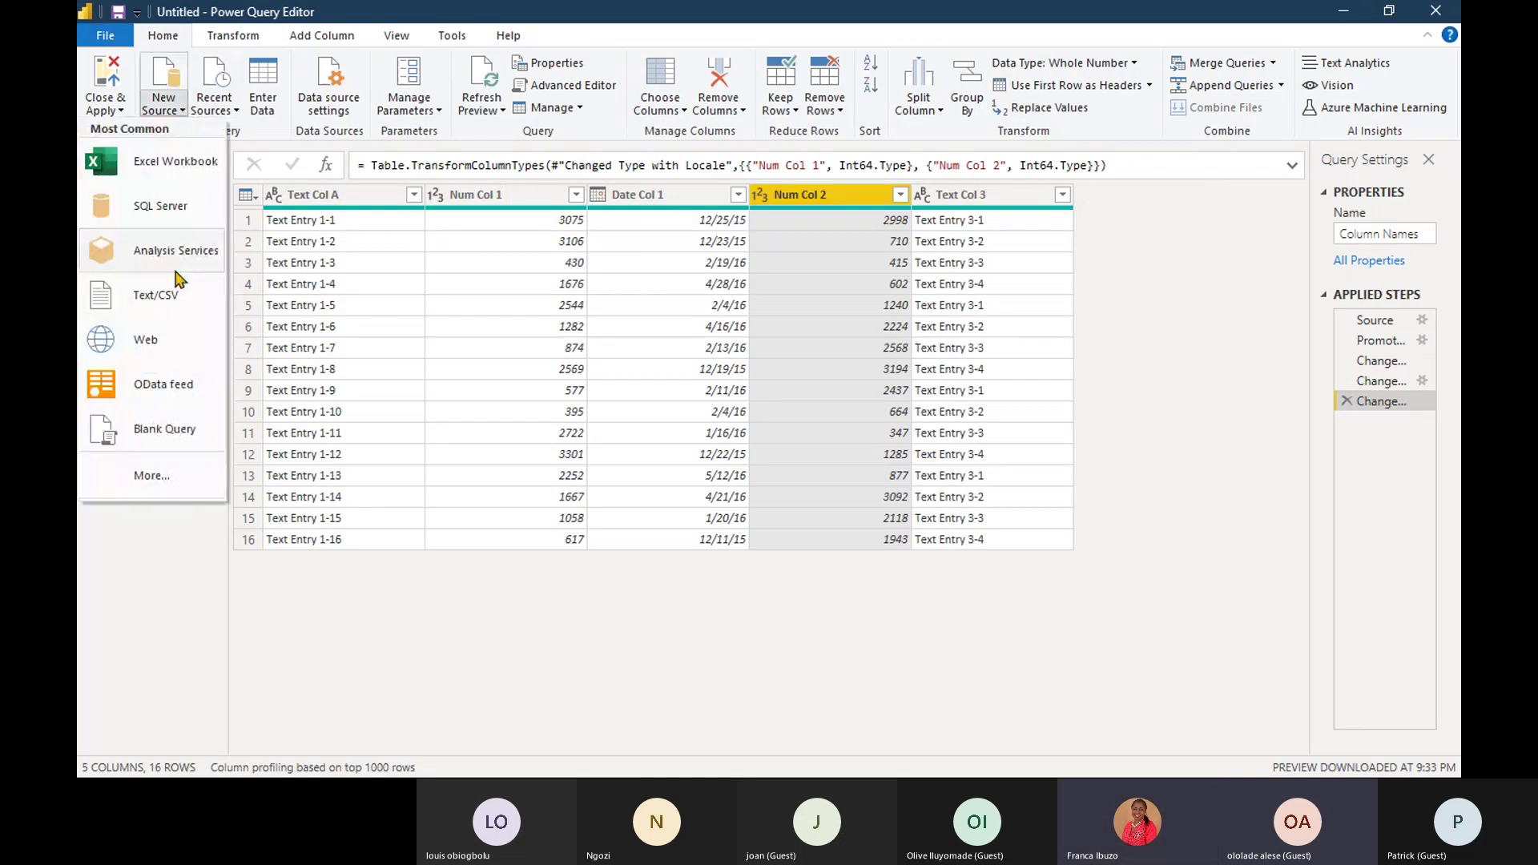
{"action": "left_click", "coordinate": [183, 181]}
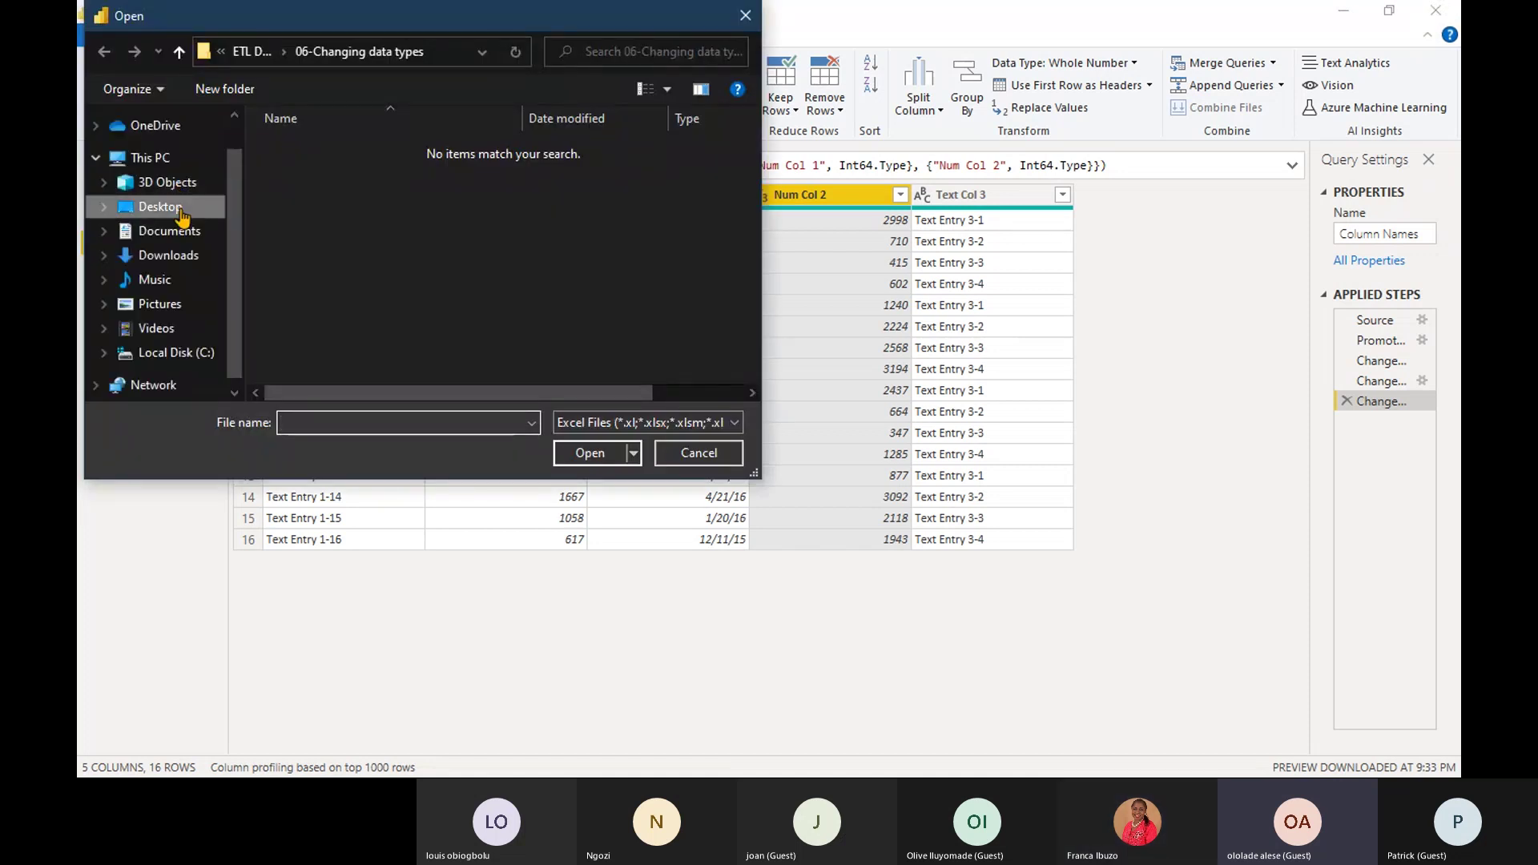
{"action": "left_click", "coordinate": [180, 212]}
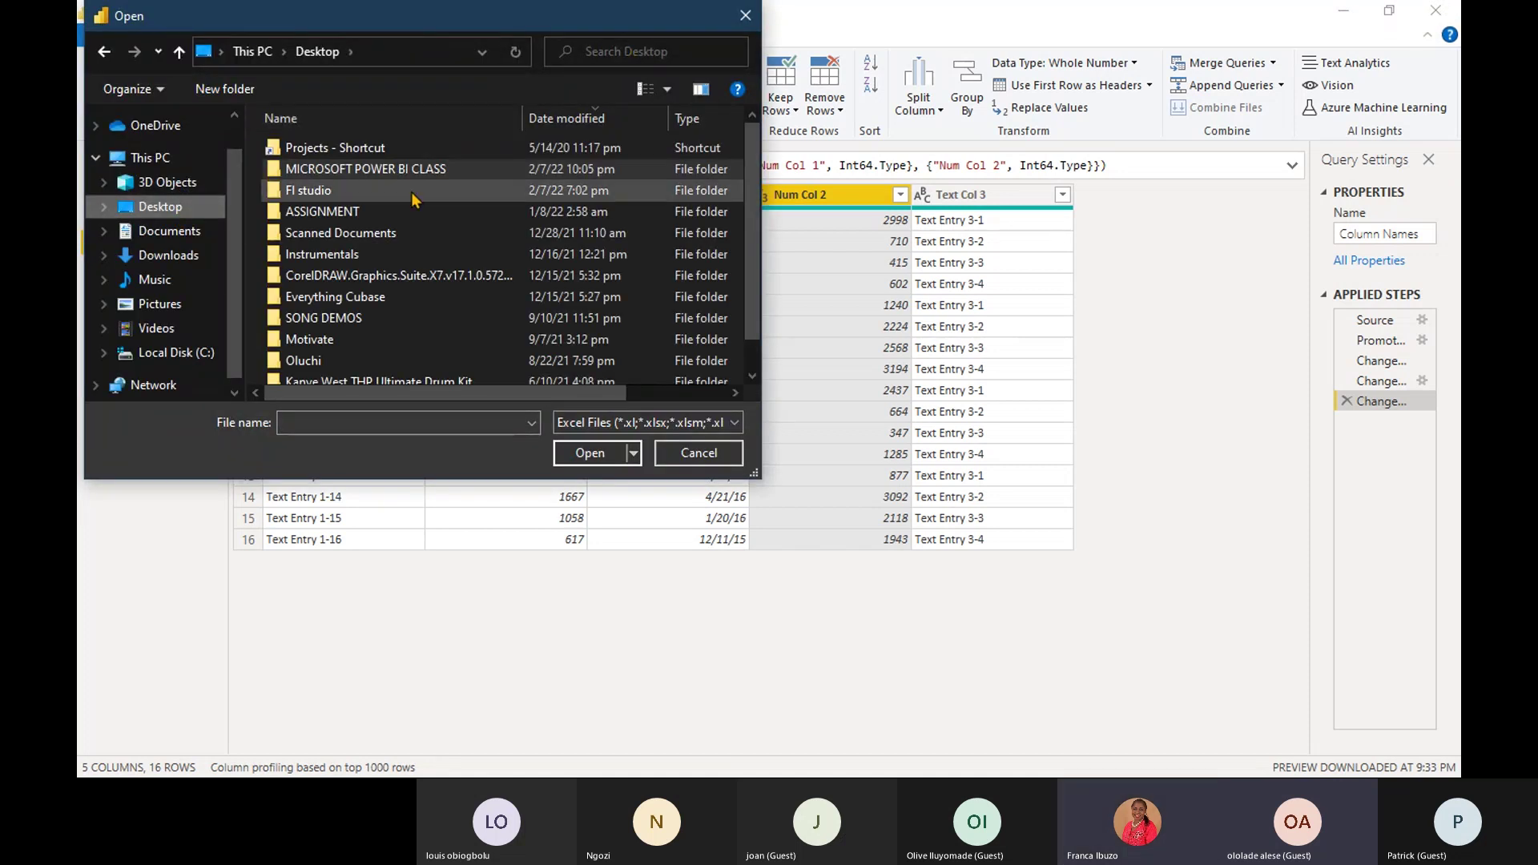
{"action": "double_click", "coordinate": [352, 168]}
{"action": "double_click", "coordinate": [351, 149]}
{"action": "double_click", "coordinate": [350, 276]}
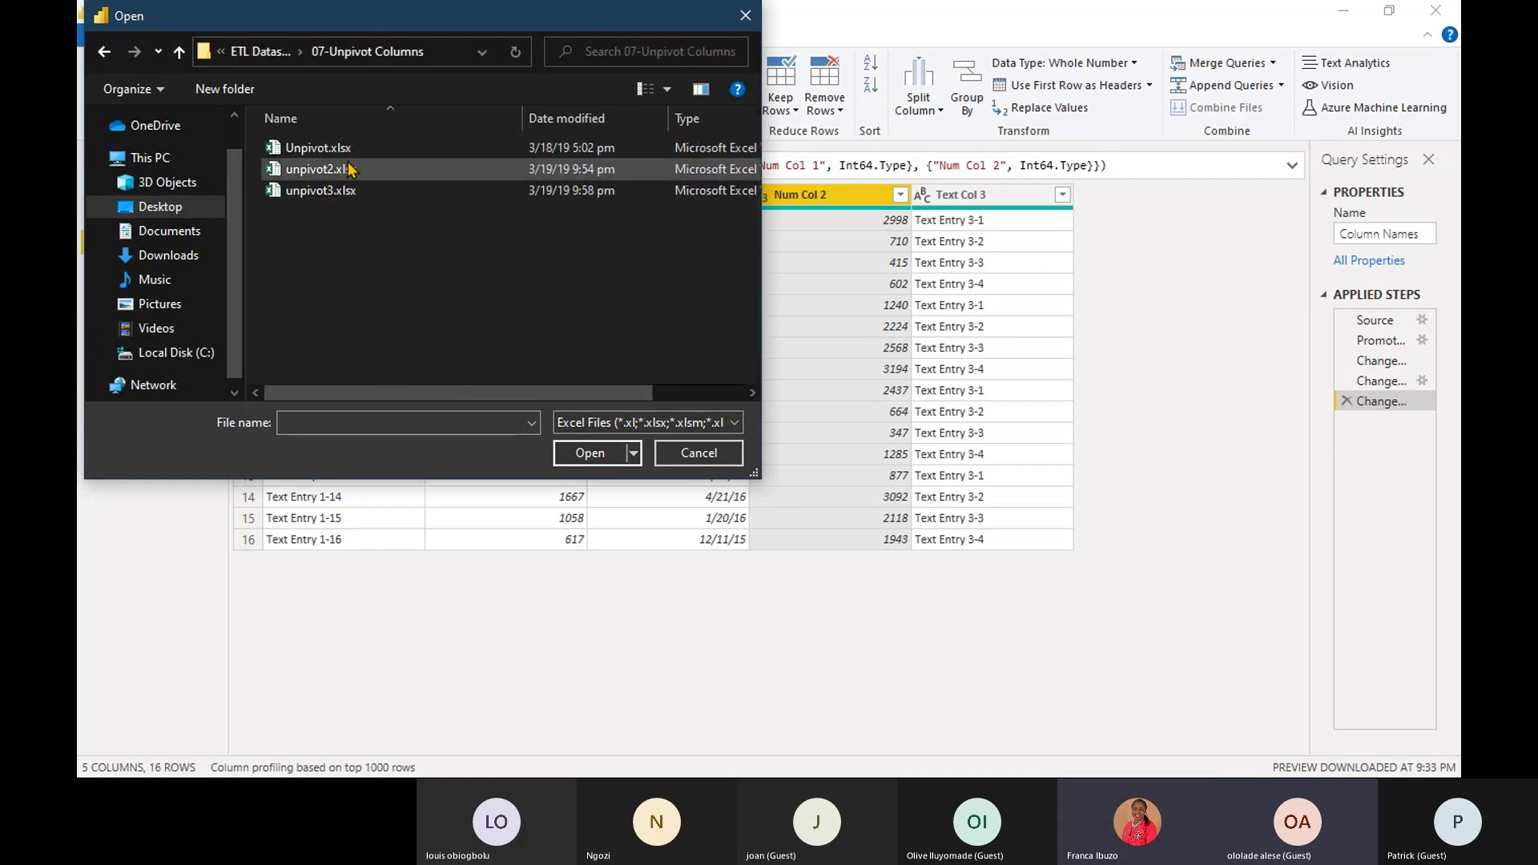
{"action": "left_click", "coordinate": [350, 149]}
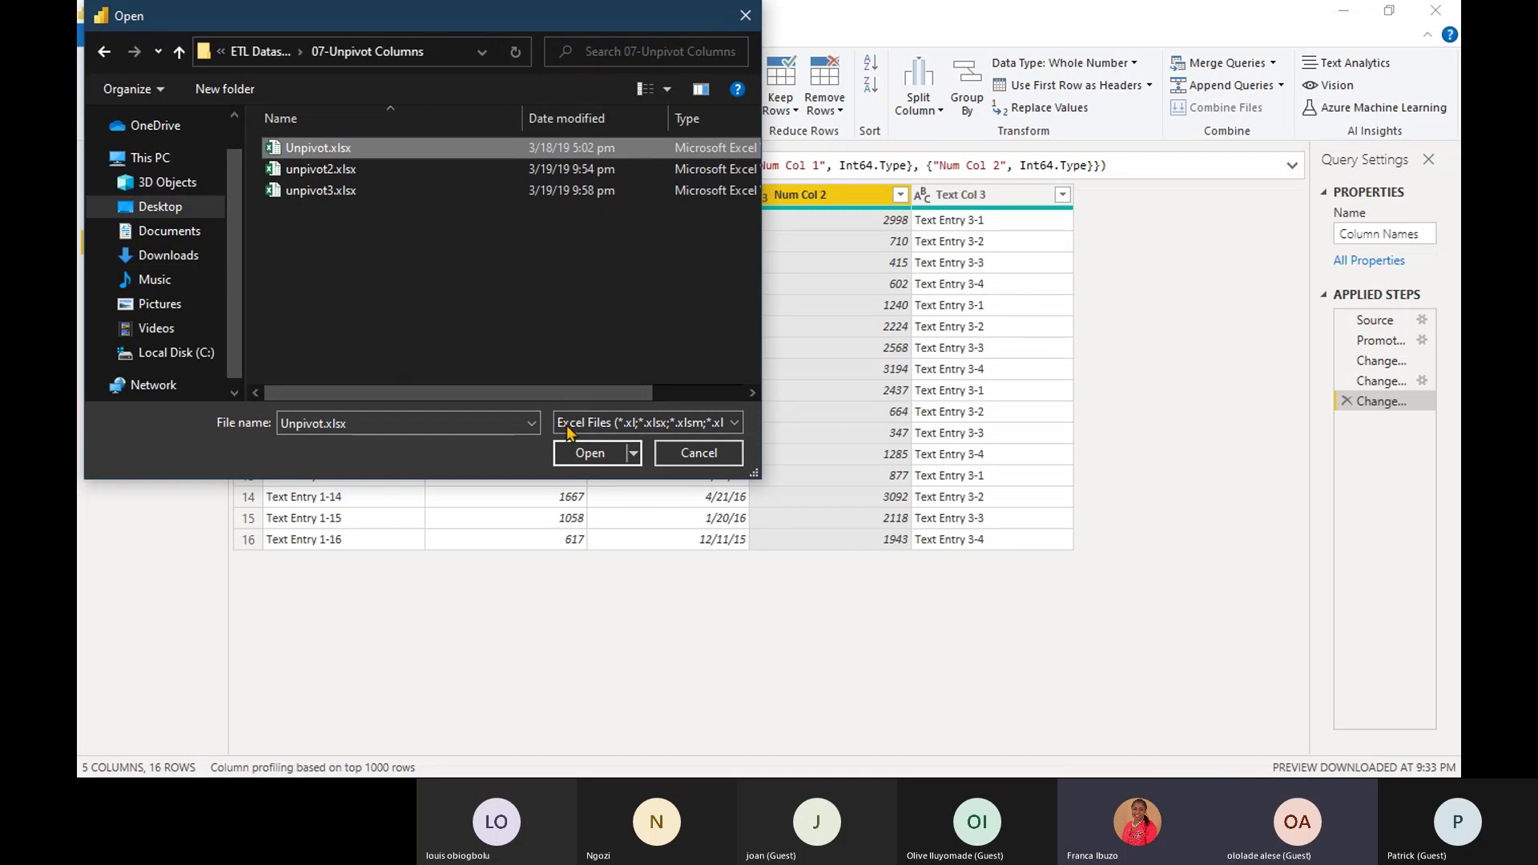
{"action": "left_click", "coordinate": [569, 453]}
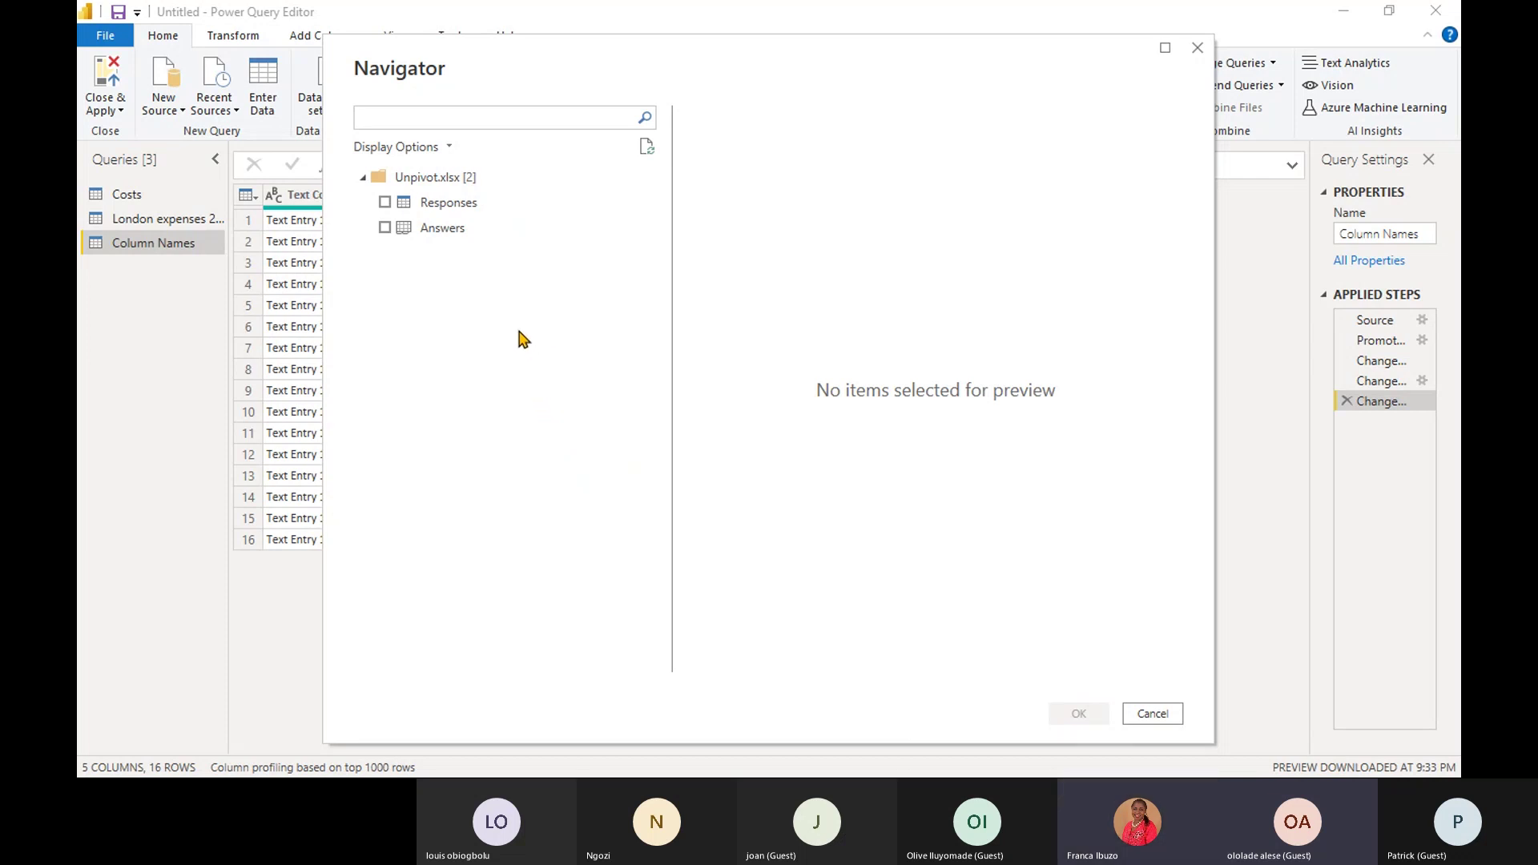
Preview the Responses and Answers items of Unpivot.xlsx and load only Responses as a new query.
{"action": "left_click", "coordinate": [465, 210]}
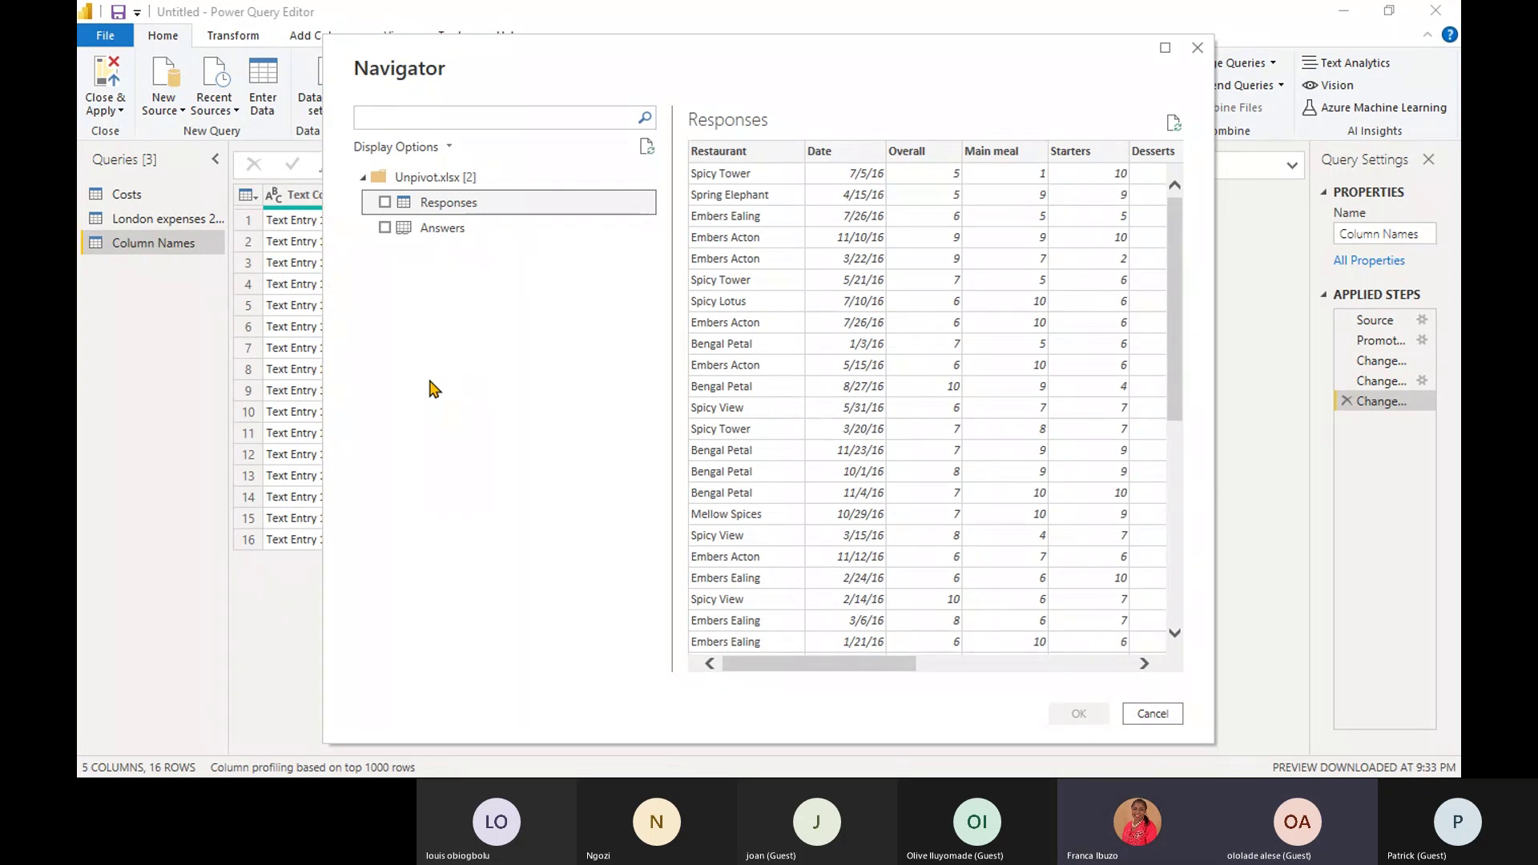
{"action": "left_click", "coordinate": [437, 239]}
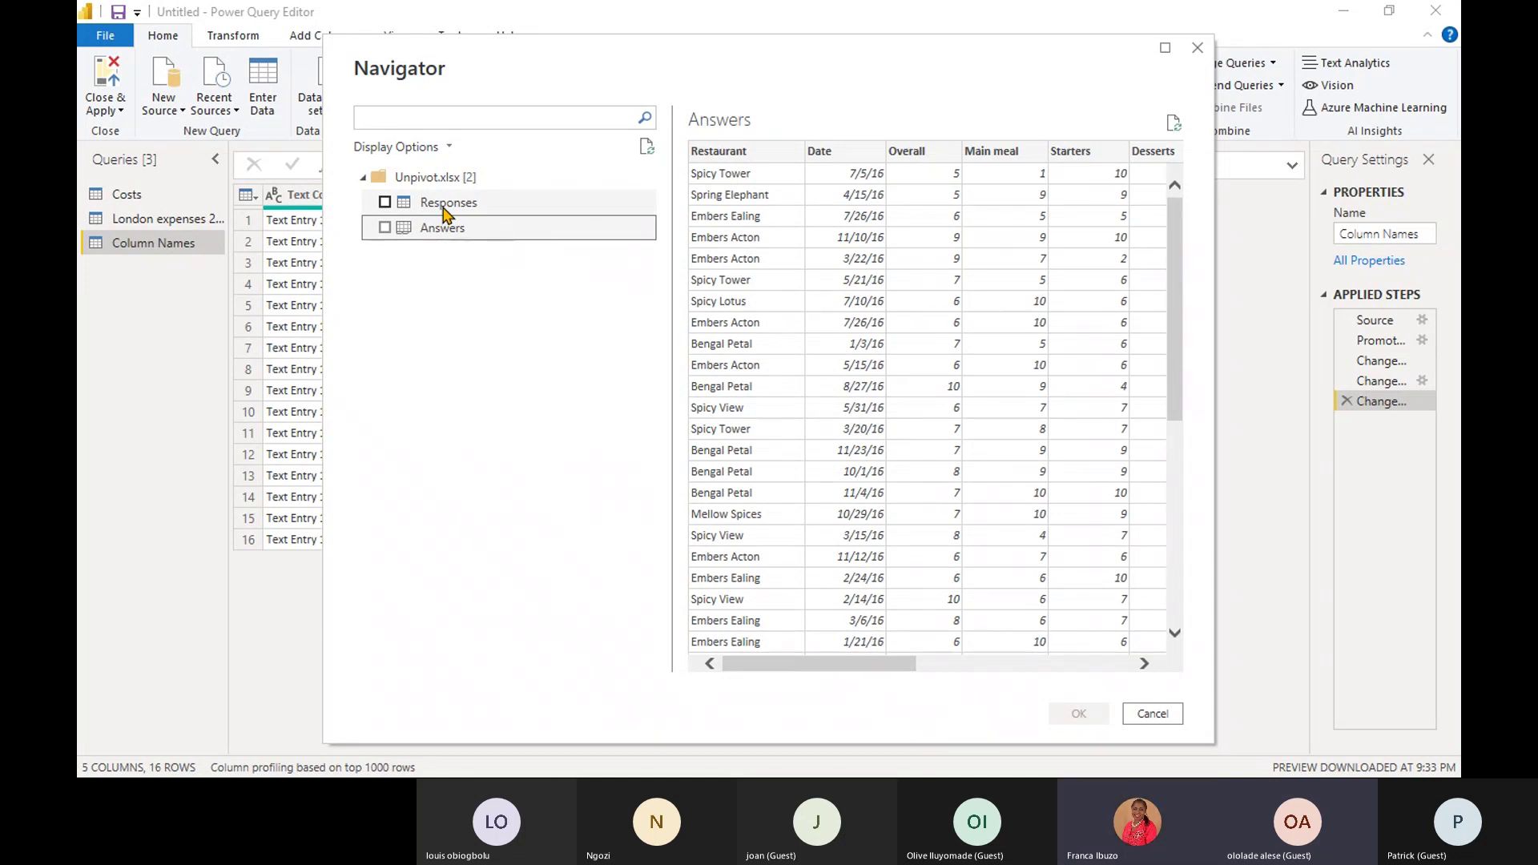
{"action": "left_click", "coordinate": [446, 209]}
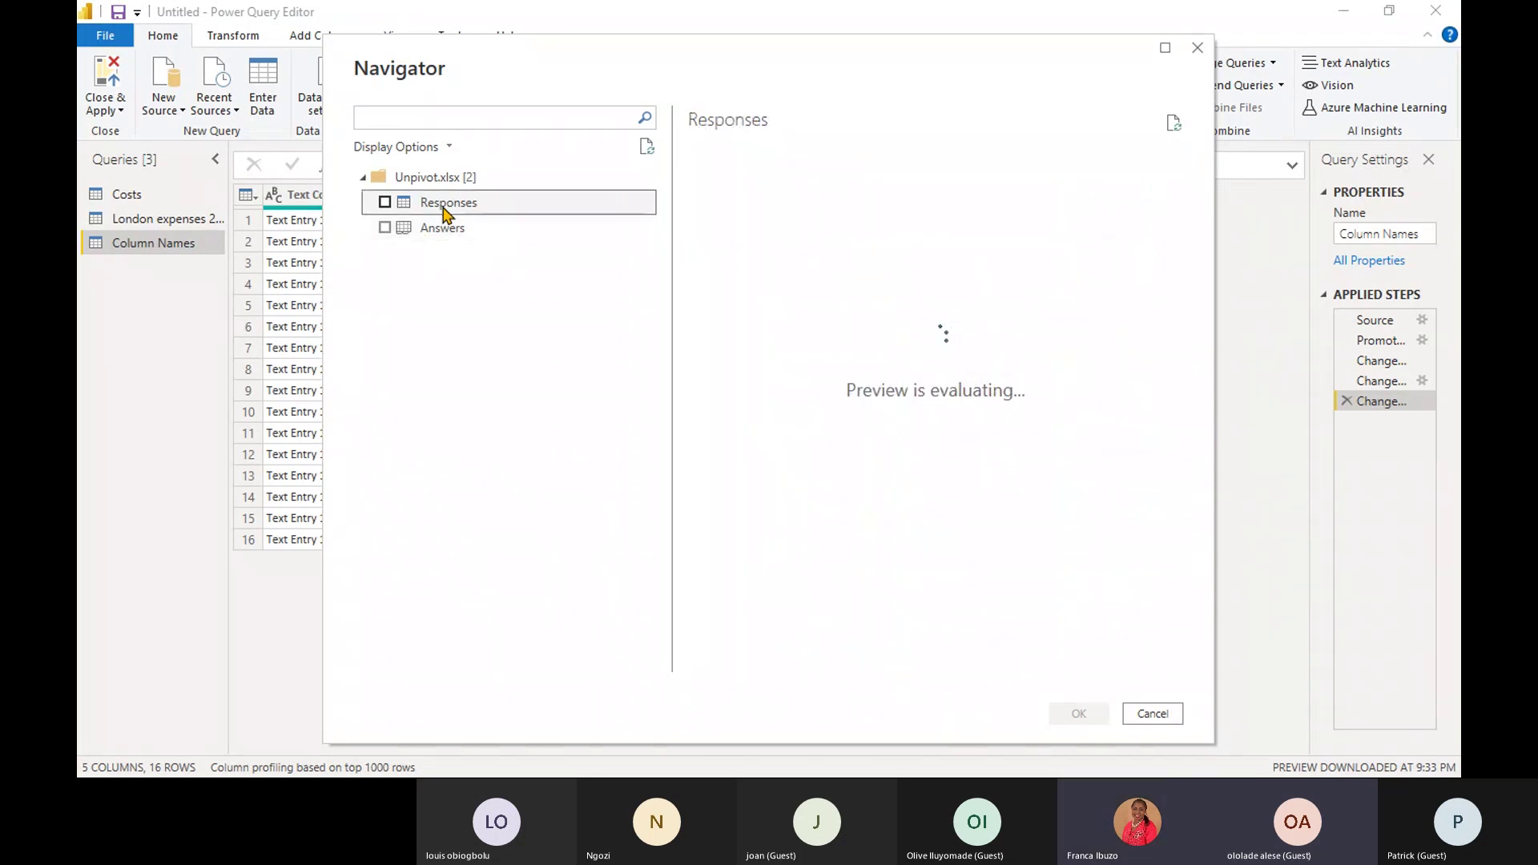
{"action": "left_click", "coordinate": [385, 203]}
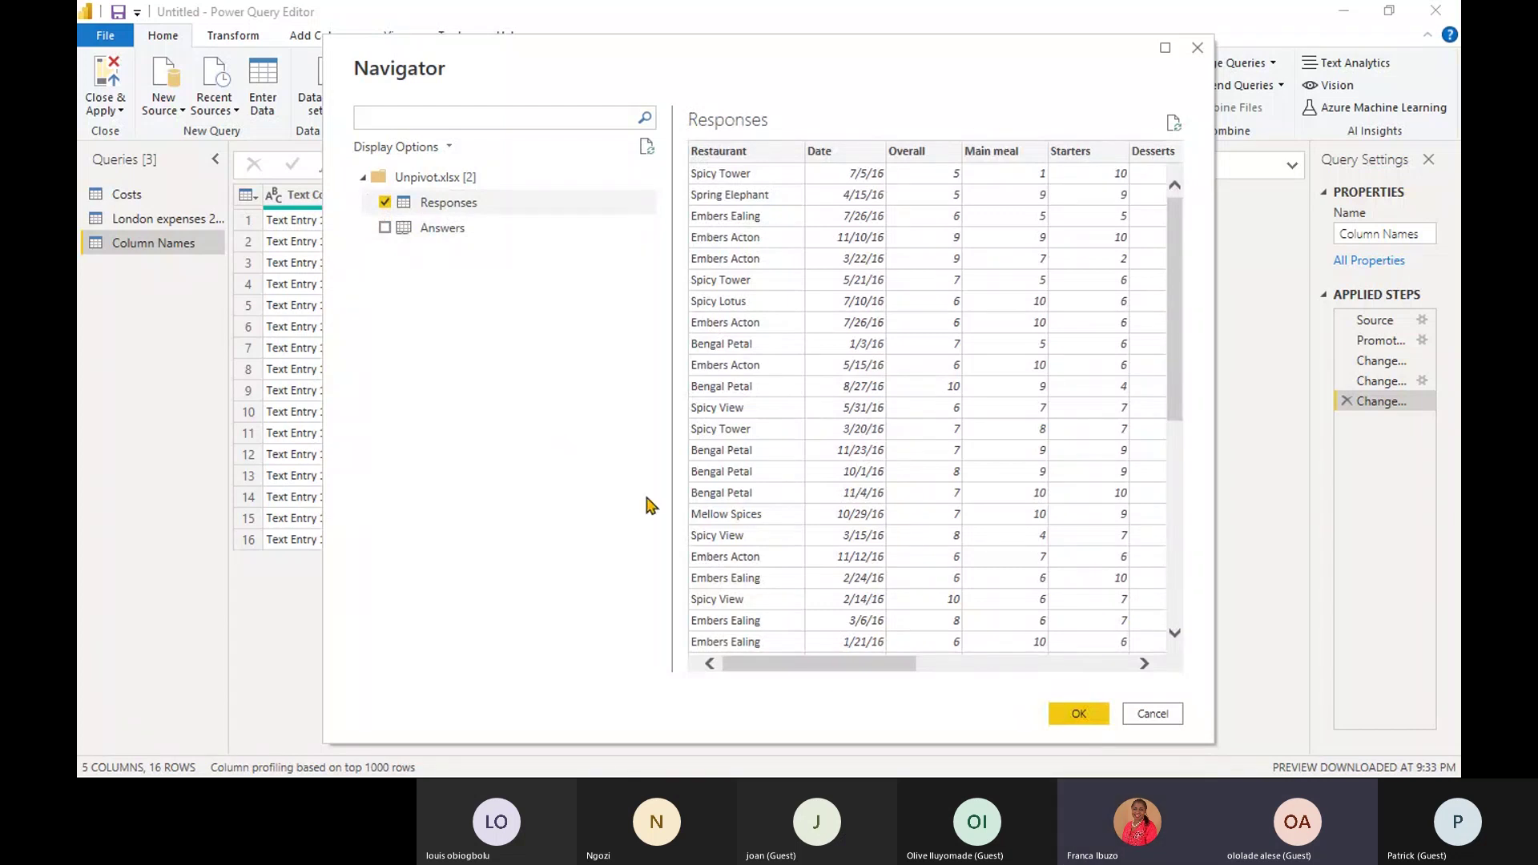
{"action": "left_click", "coordinate": [1076, 714]}
{"action": "key", "text": "alt+Tab"}
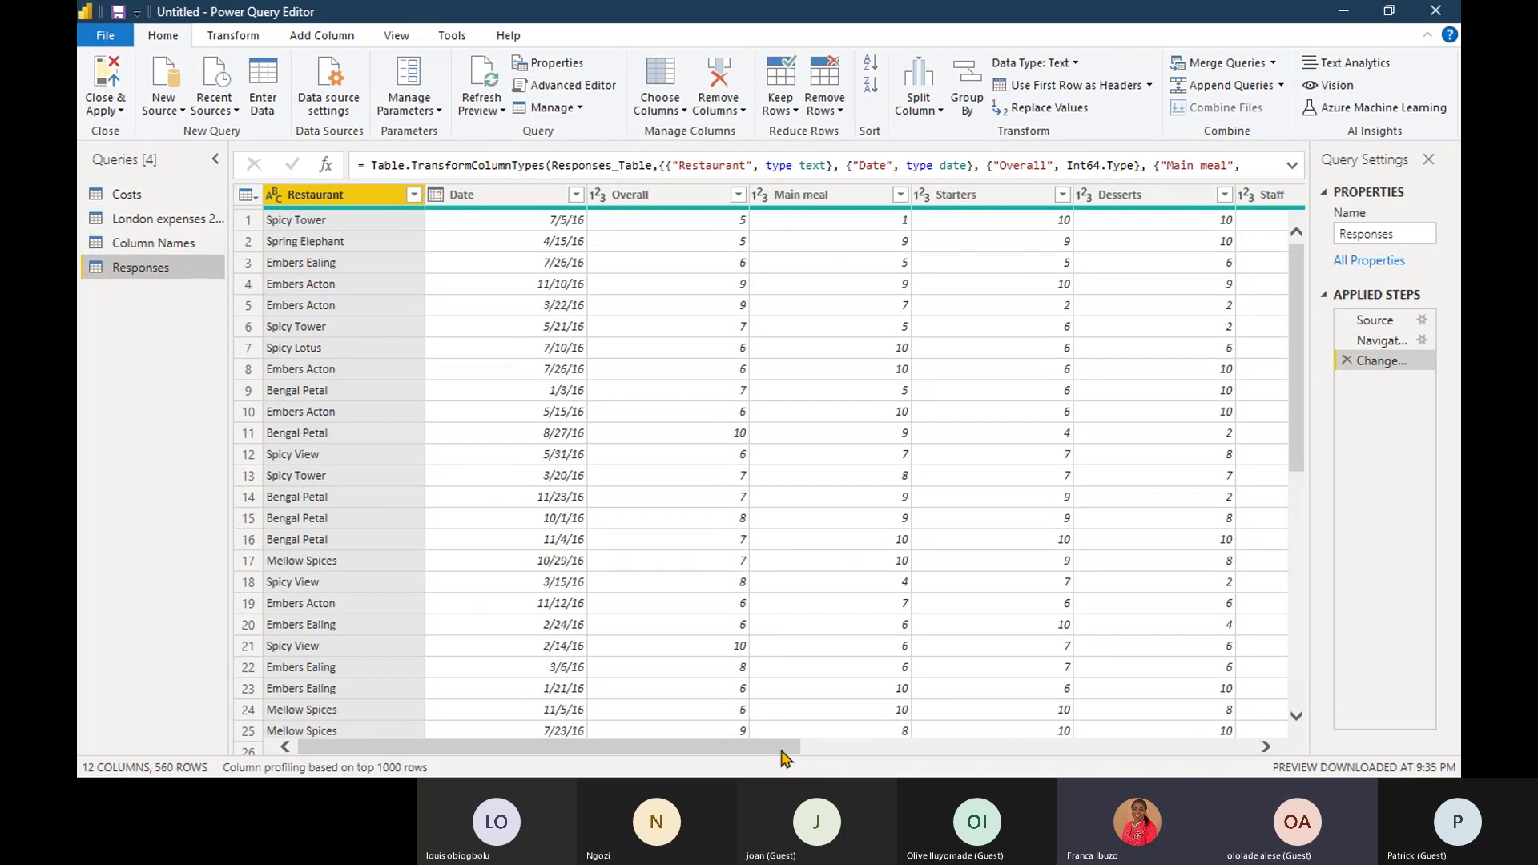
Examine the rows and all columns of the Responses table, from Restaurant through Value for money.
{"action": "left_click_drag", "start_coordinate": [783, 748], "coordinate": [792, 417]}
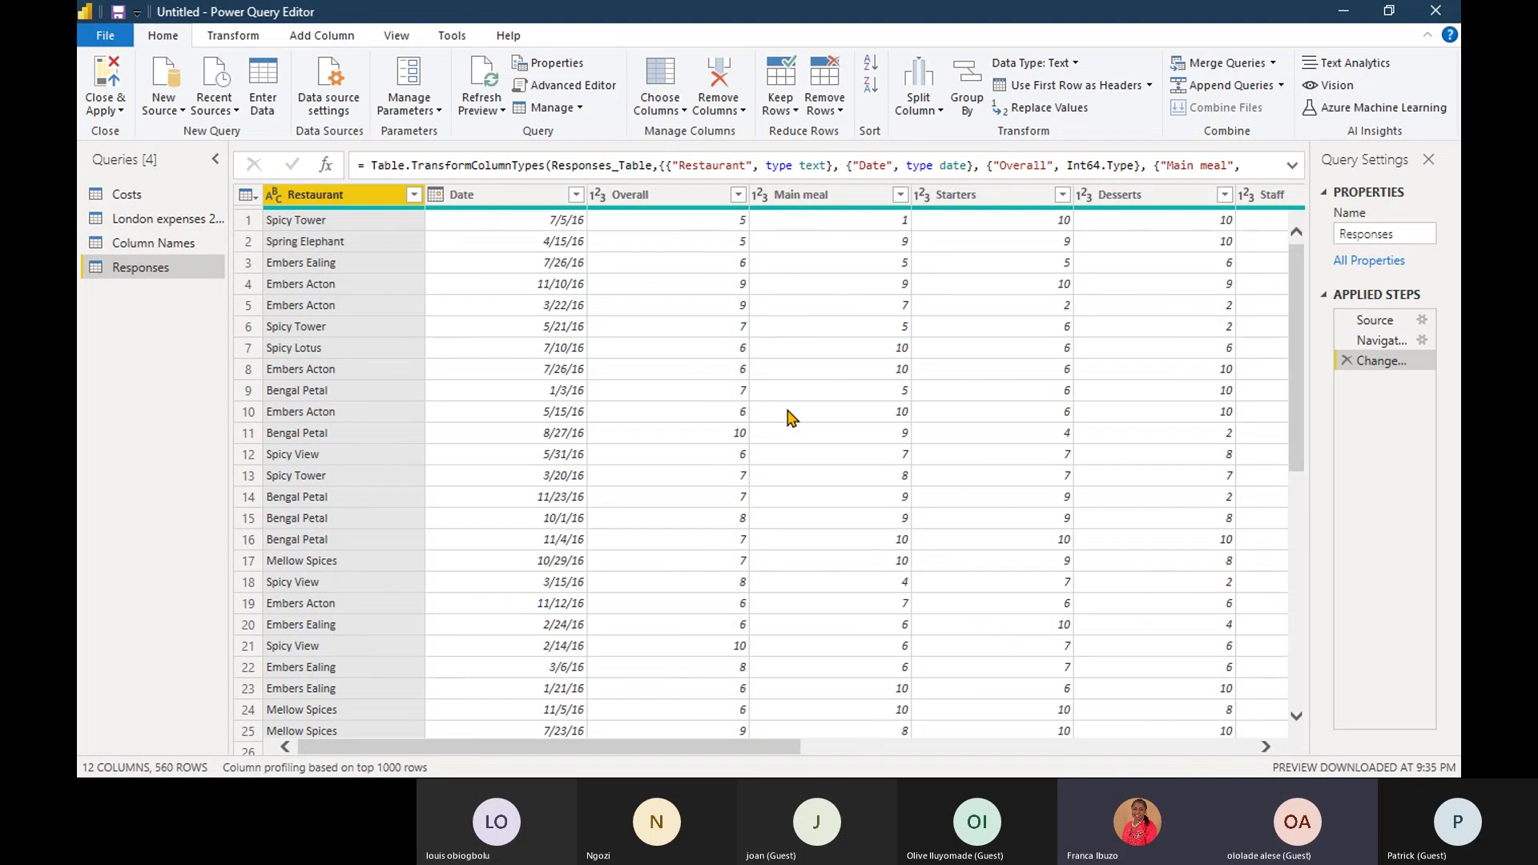
{"action": "scroll", "coordinate": [762, 608], "scroll_direction": "down", "scroll_amount": 8}
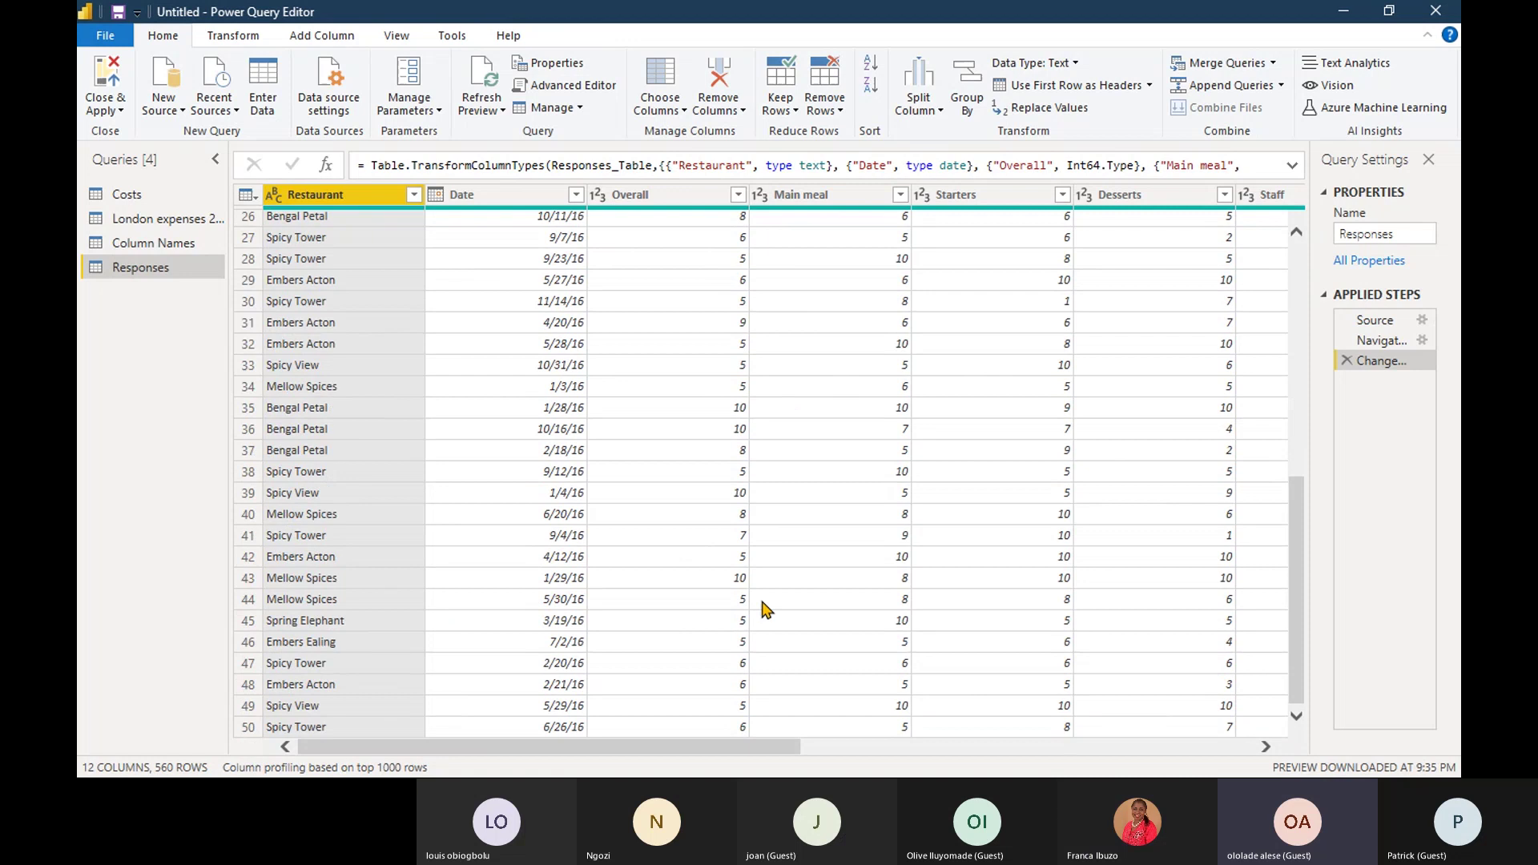
{"action": "left_click_drag", "start_coordinate": [728, 755], "coordinate": [1153, 769]}
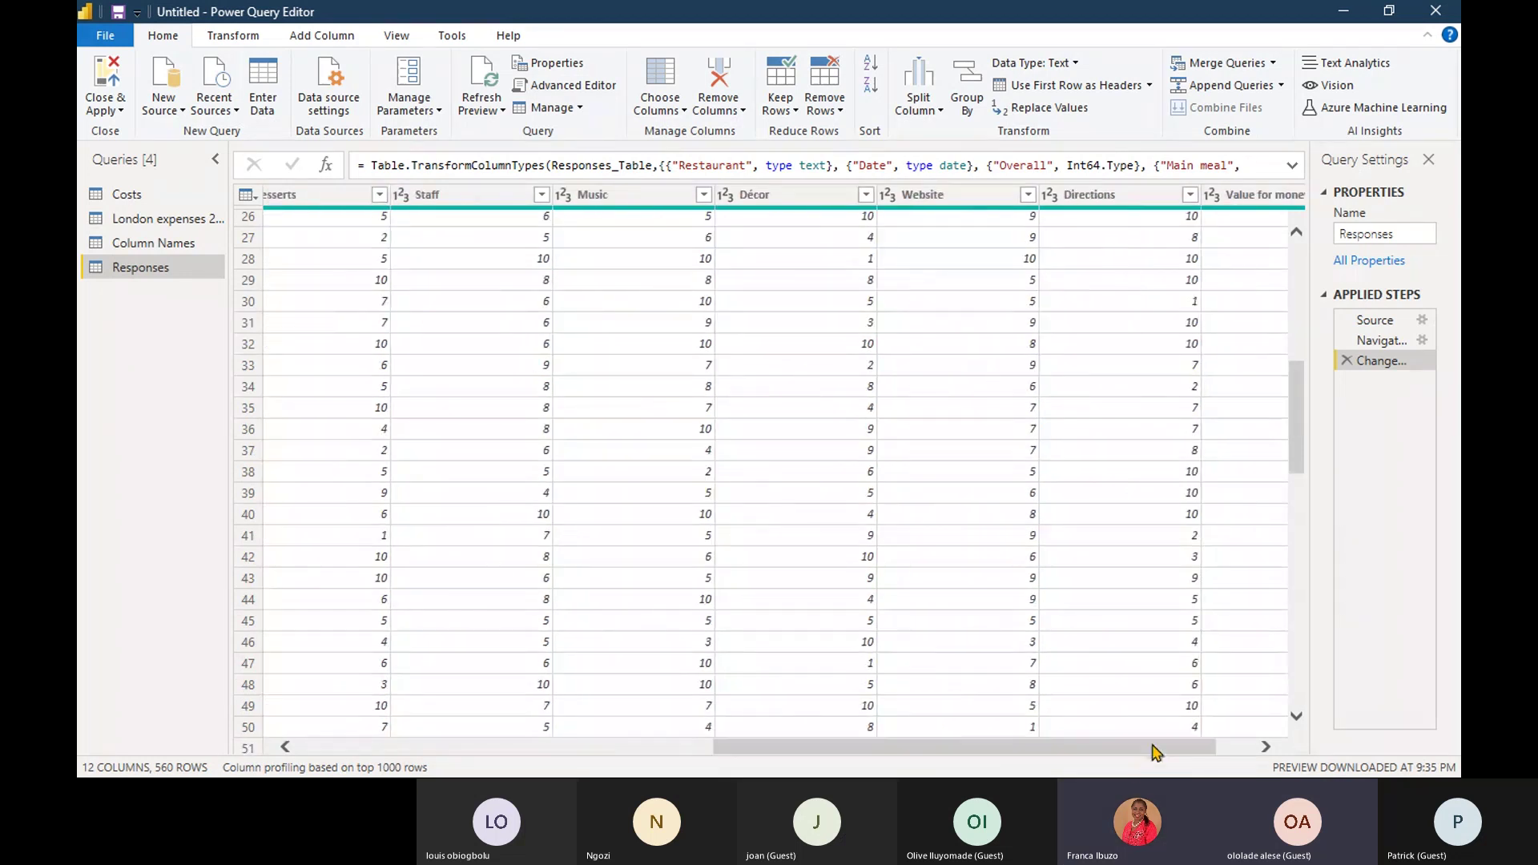
{"action": "left_click_drag", "start_coordinate": [1156, 753], "coordinate": [1093, 753]}
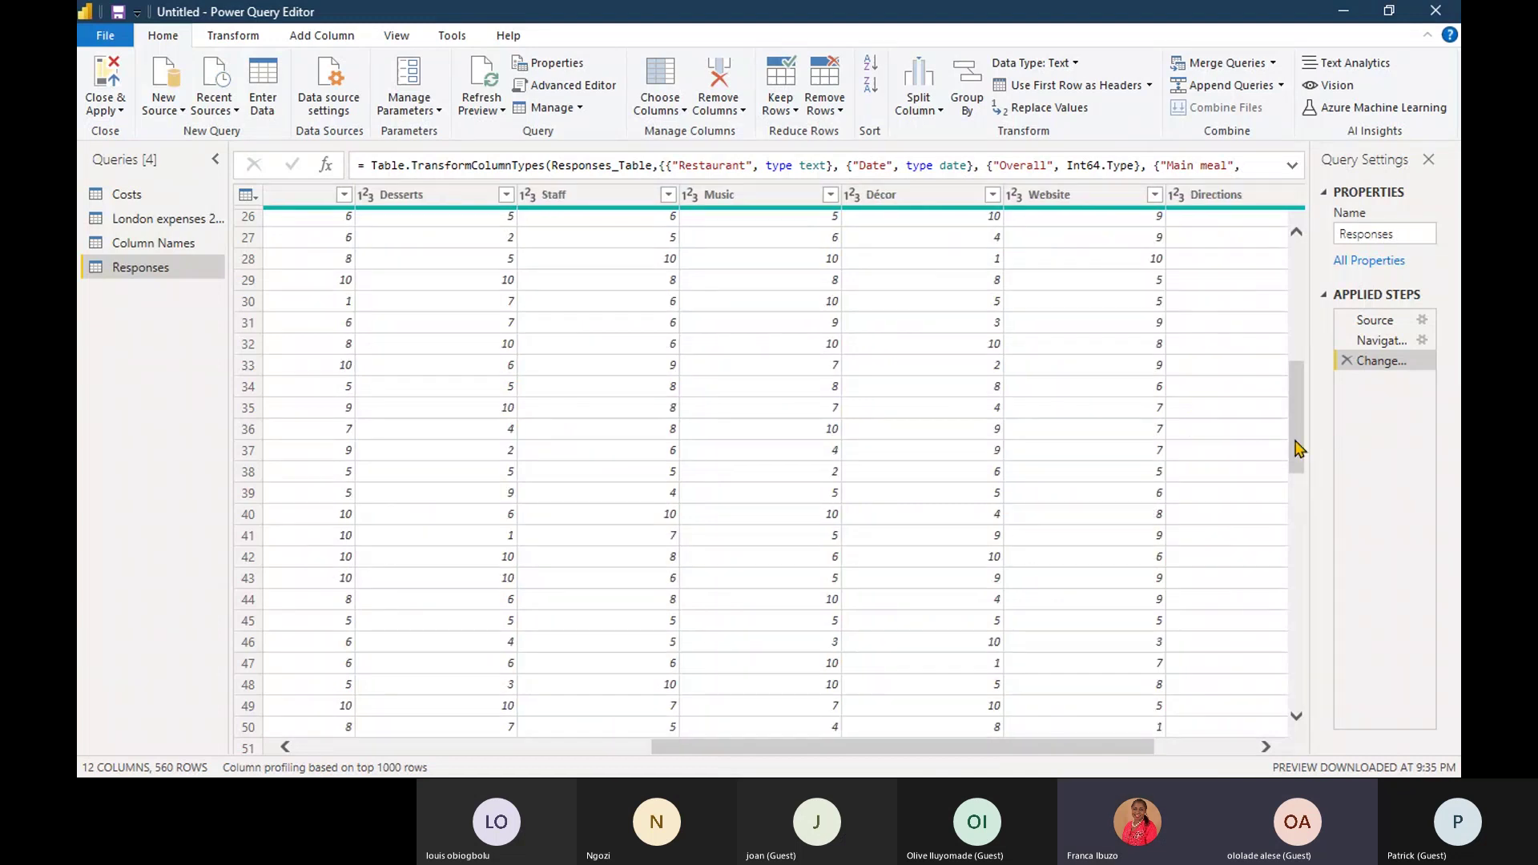
{"action": "left_click_drag", "start_coordinate": [1297, 409], "coordinate": [1303, 292]}
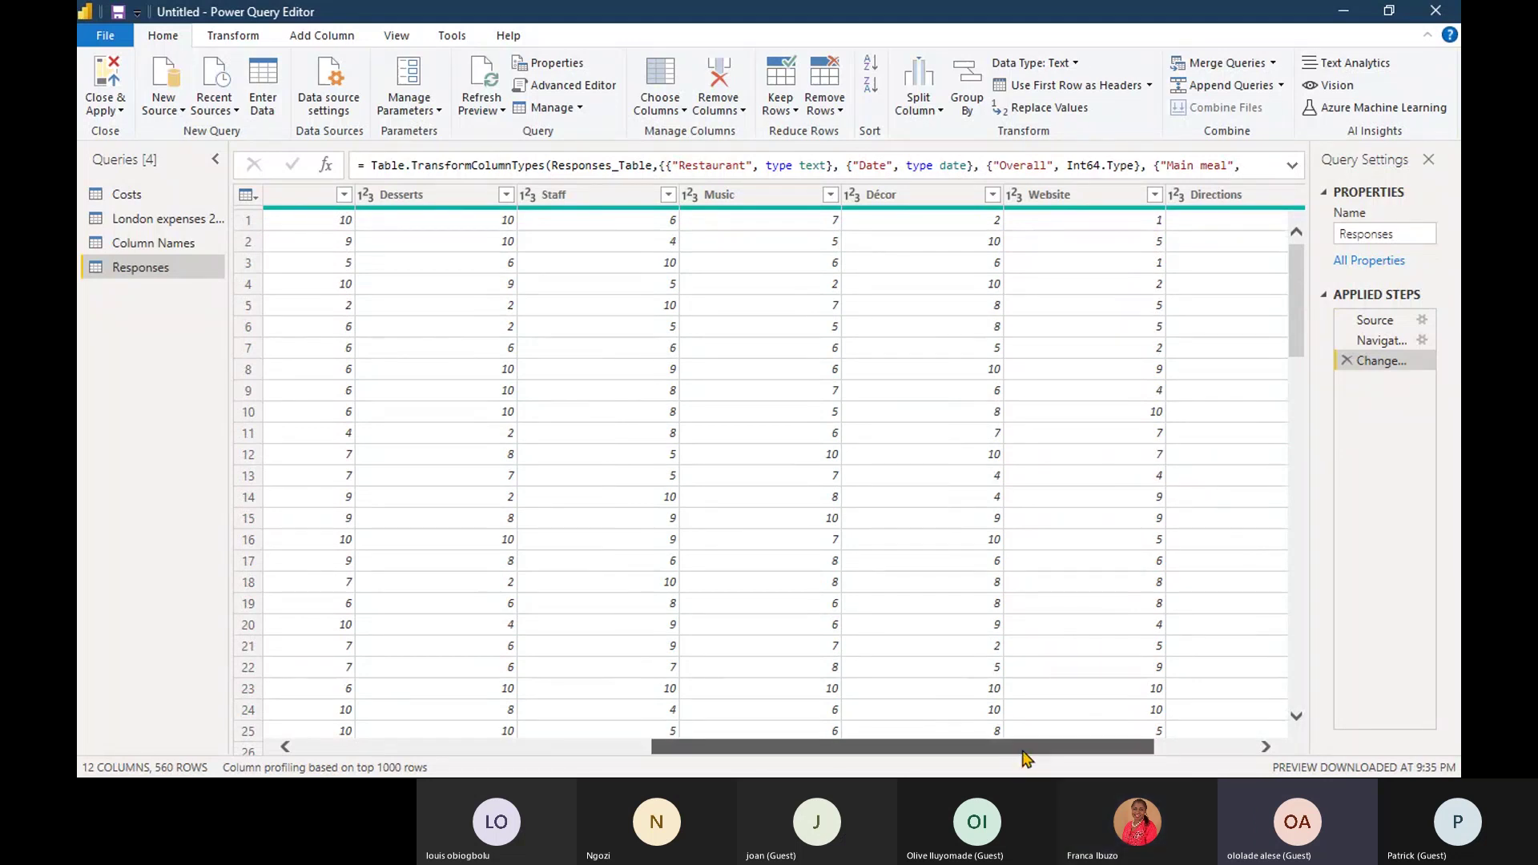
{"action": "scroll", "coordinate": [1023, 751], "scroll_direction": "right", "scroll_amount": 2}
{"action": "left_click_drag", "start_coordinate": [1079, 757], "coordinate": [1190, 742]}
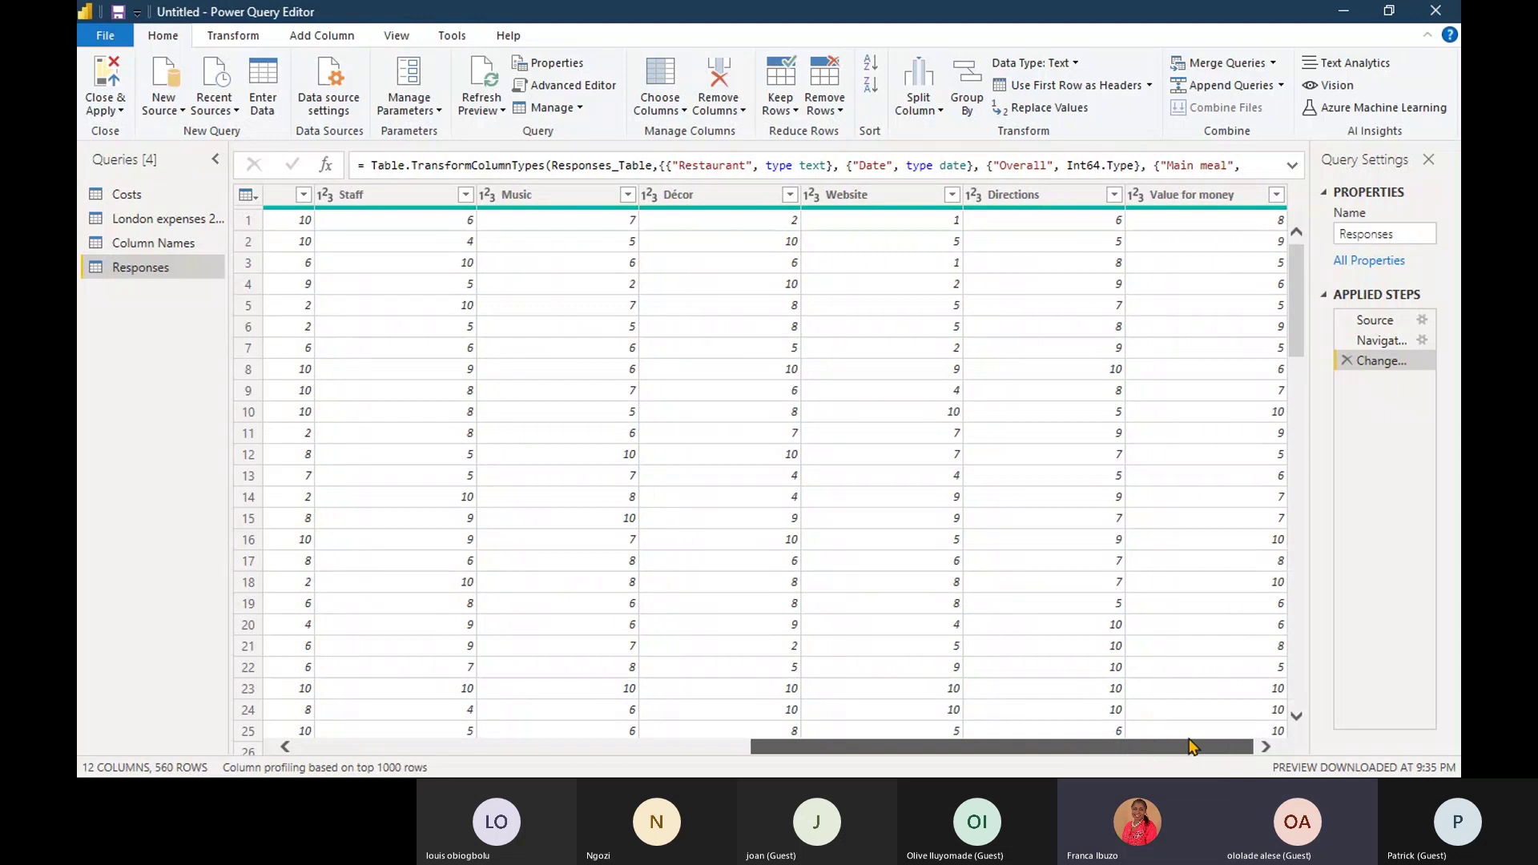
{"action": "left_click_drag", "start_coordinate": [1192, 746], "coordinate": [693, 770]}
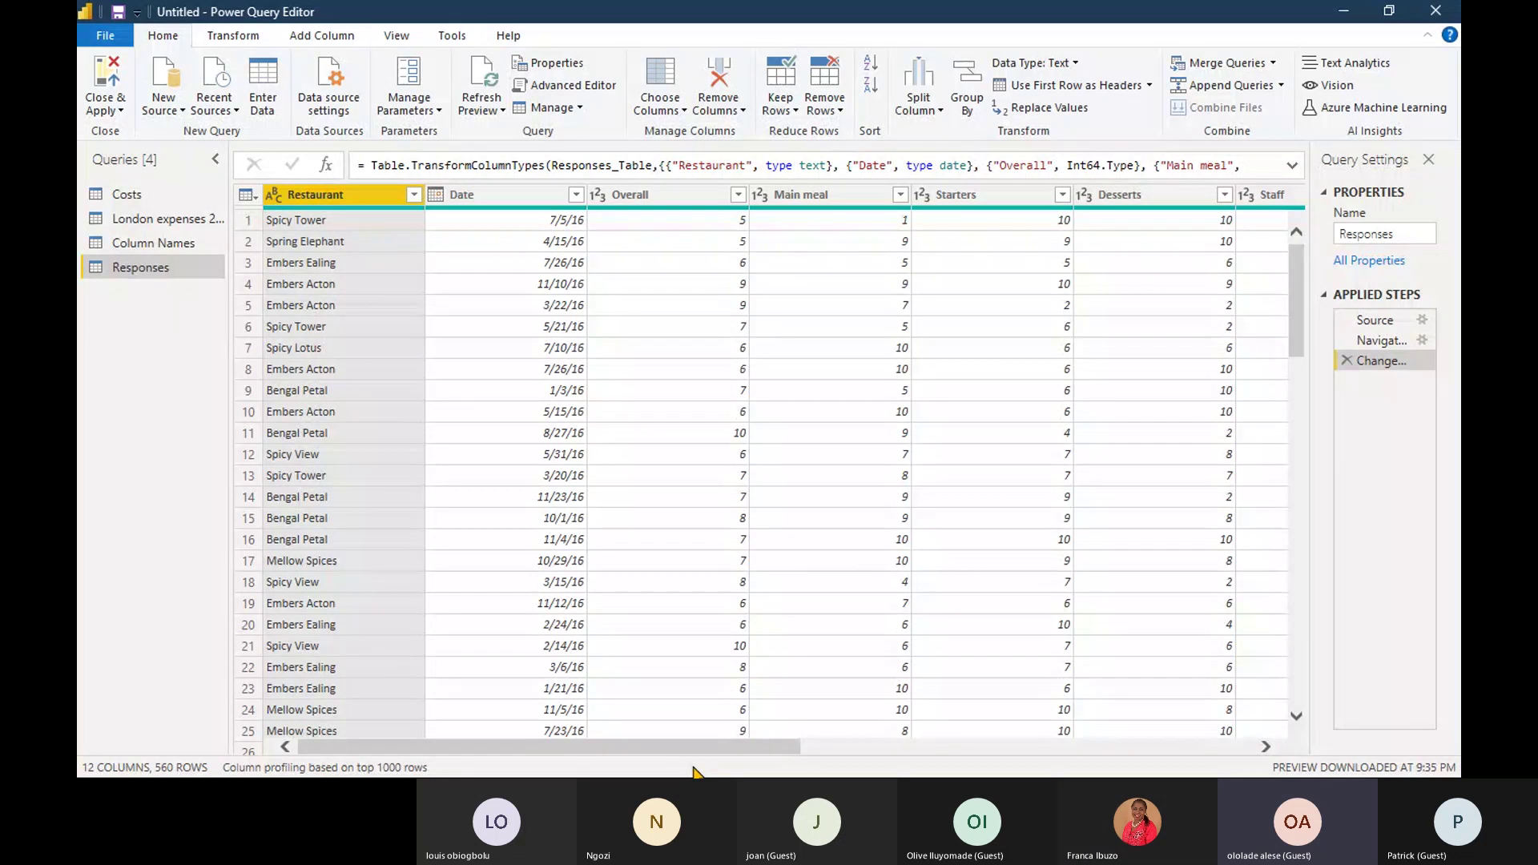
{"action": "left_click", "coordinate": [502, 195], "text": "ctrl"}
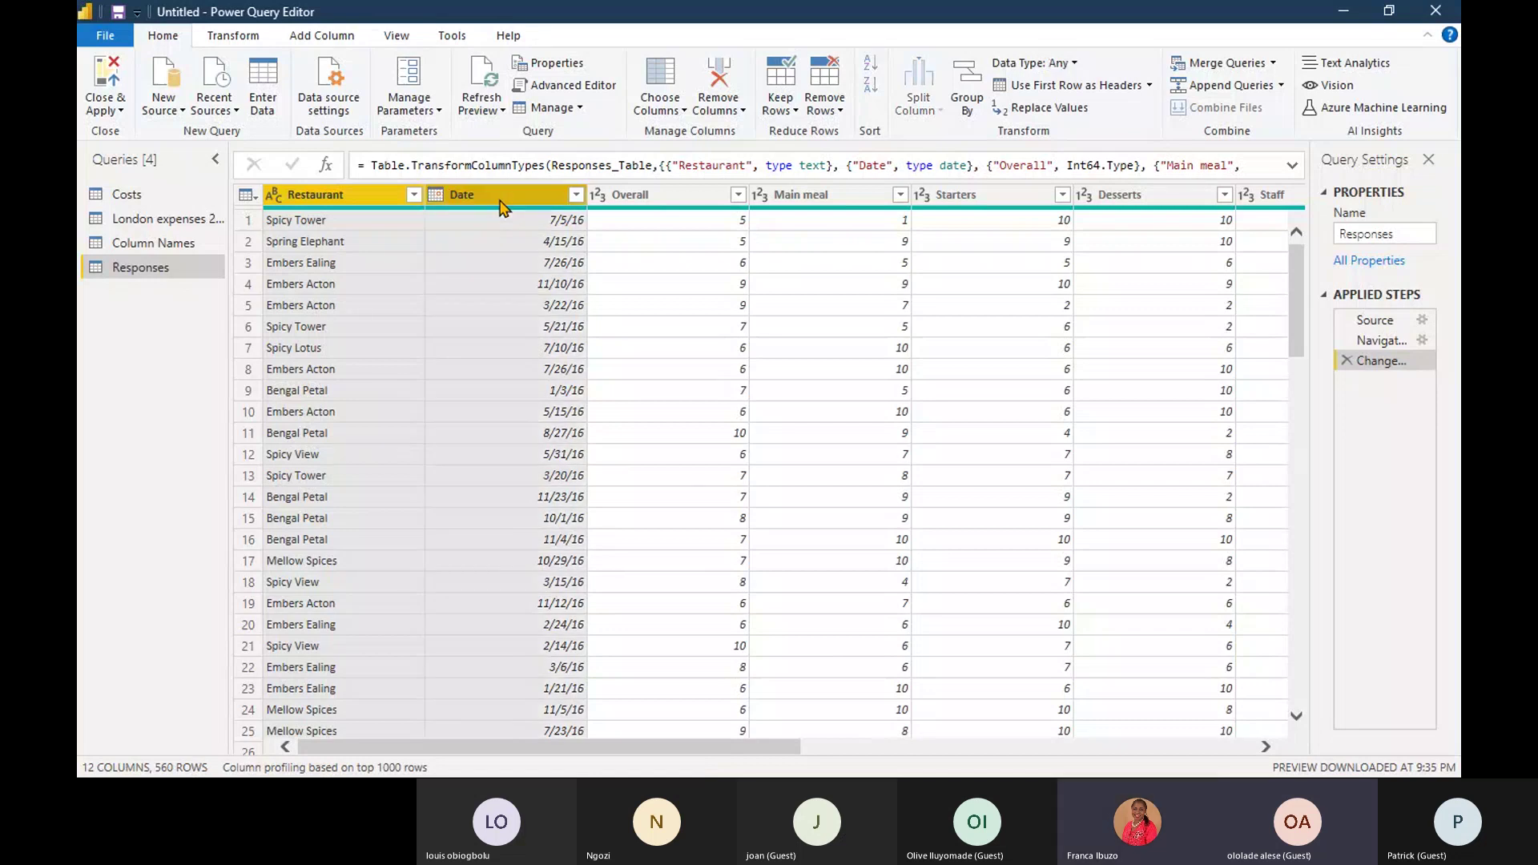
{"action": "right_click", "coordinate": [477, 272]}
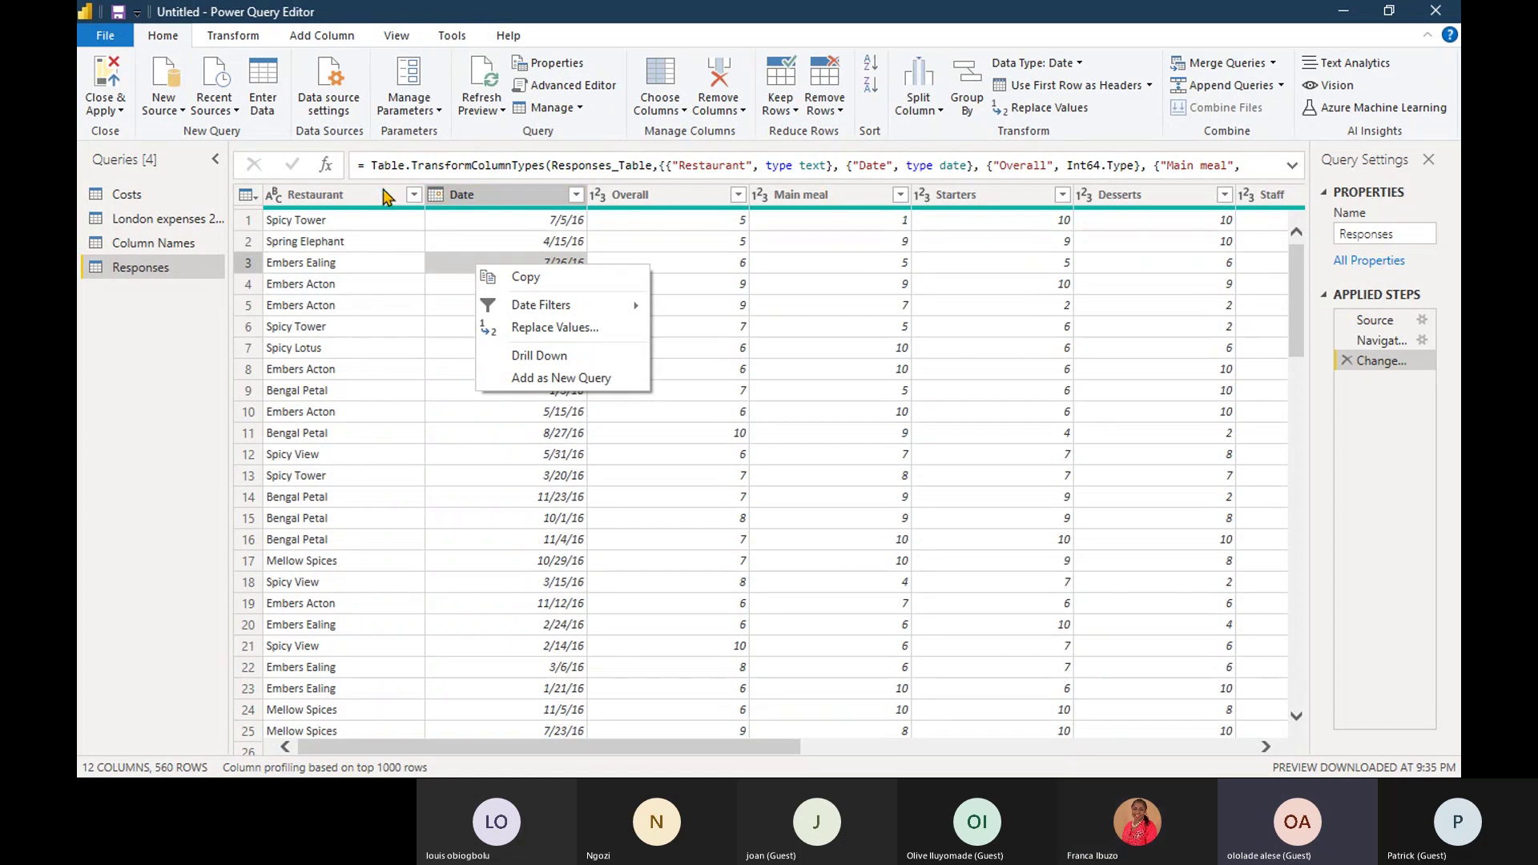
{"action": "key", "text": "Escape"}
Select the Restaurant and Date columns in Responses and unpivot the other columns.
{"action": "left_click", "coordinate": [385, 197]}
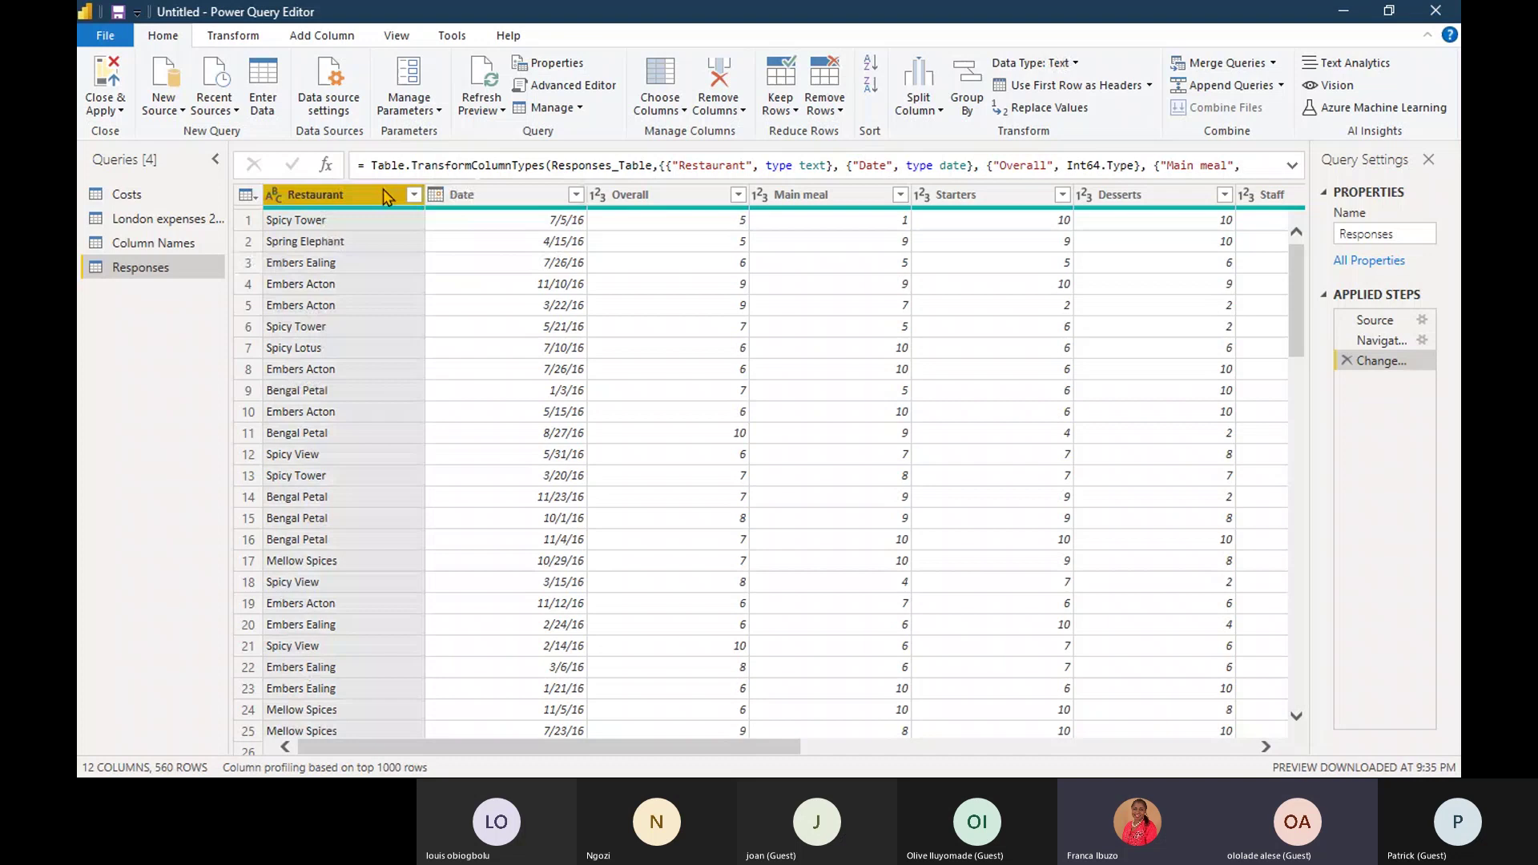
{"action": "left_click", "coordinate": [479, 197], "text": "ctrl"}
{"action": "right_click", "coordinate": [479, 197]}
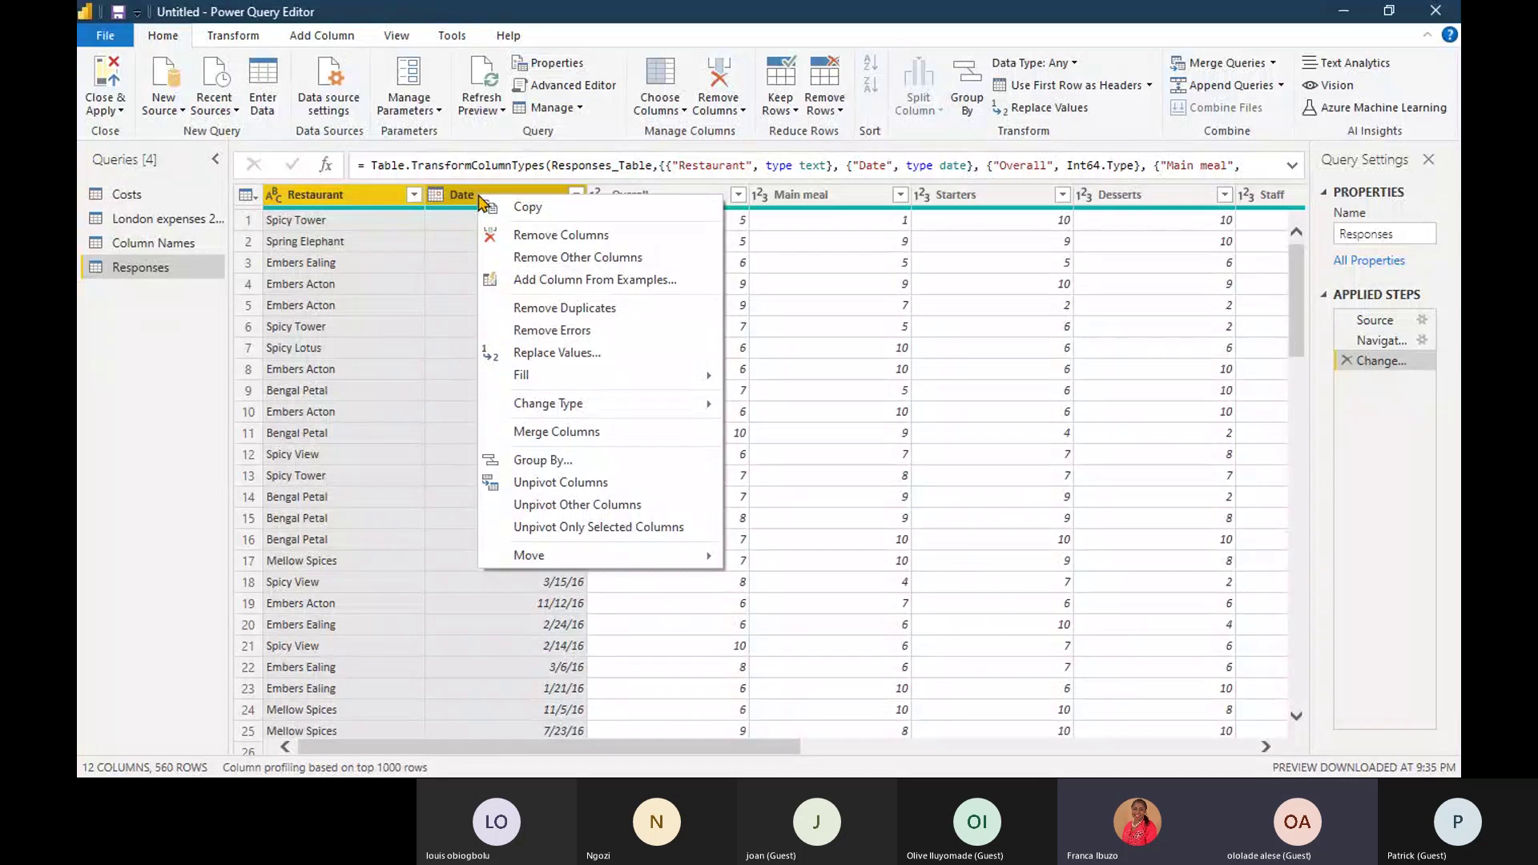
{"action": "left_click", "coordinate": [593, 506]}
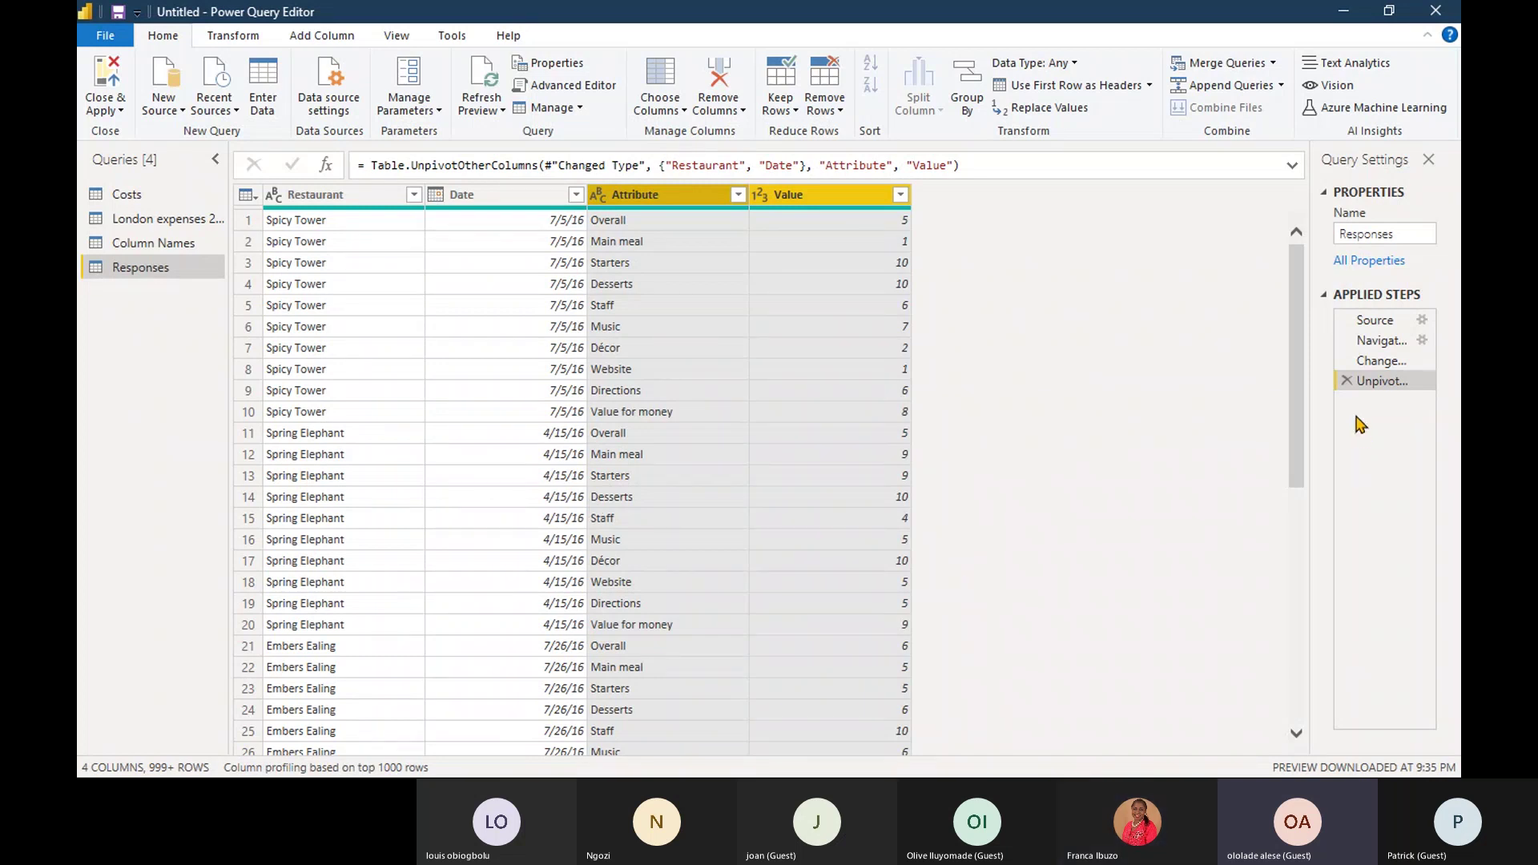
Delete the unpivot step from the applied steps and repeat Unpivot Other Columns with Restaurant and Date selected.
{"action": "left_click", "coordinate": [1348, 382]}
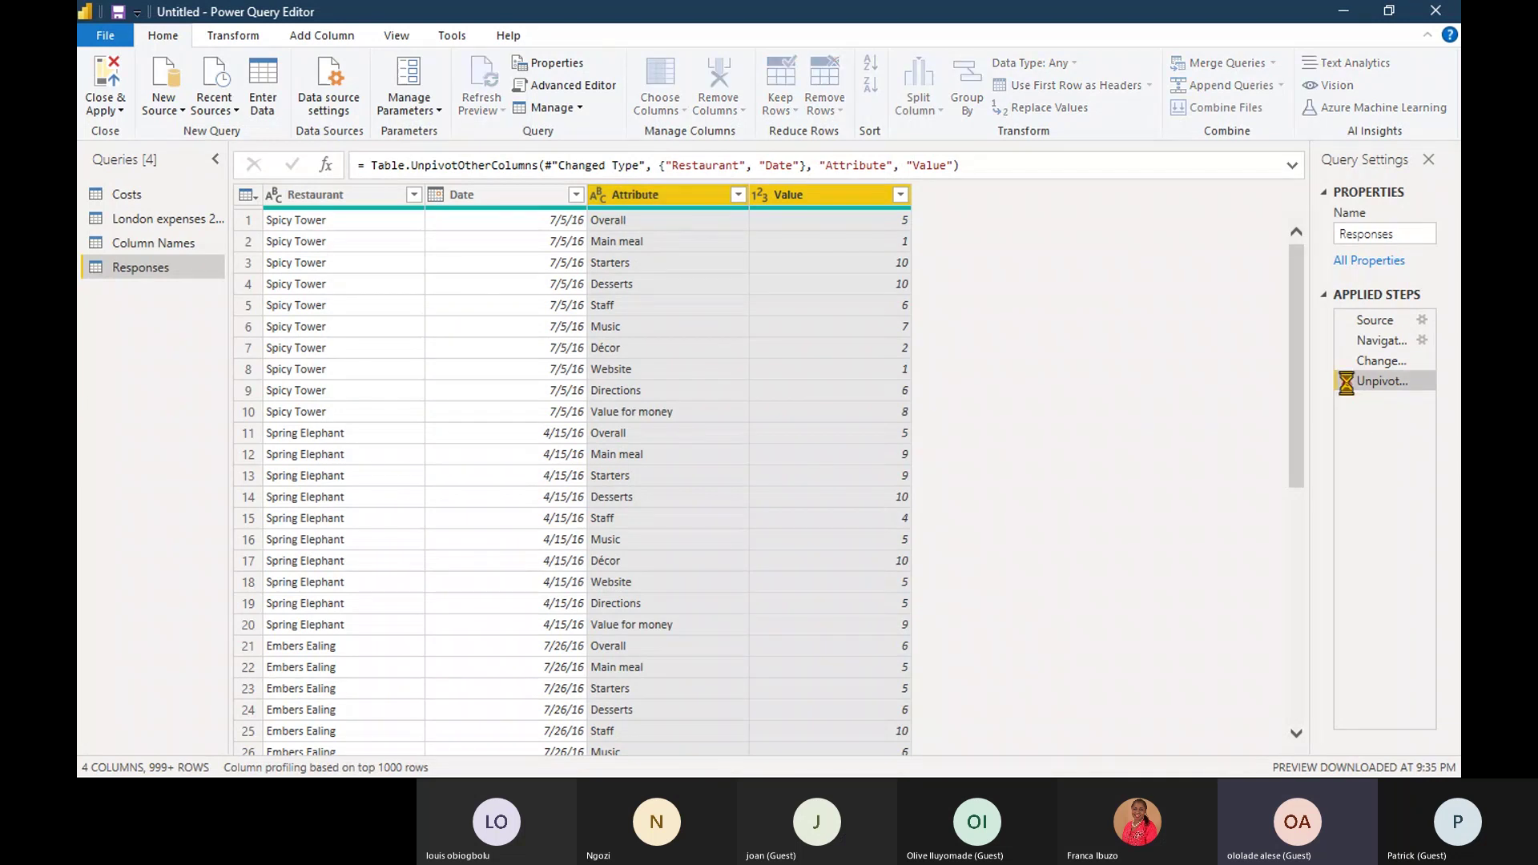
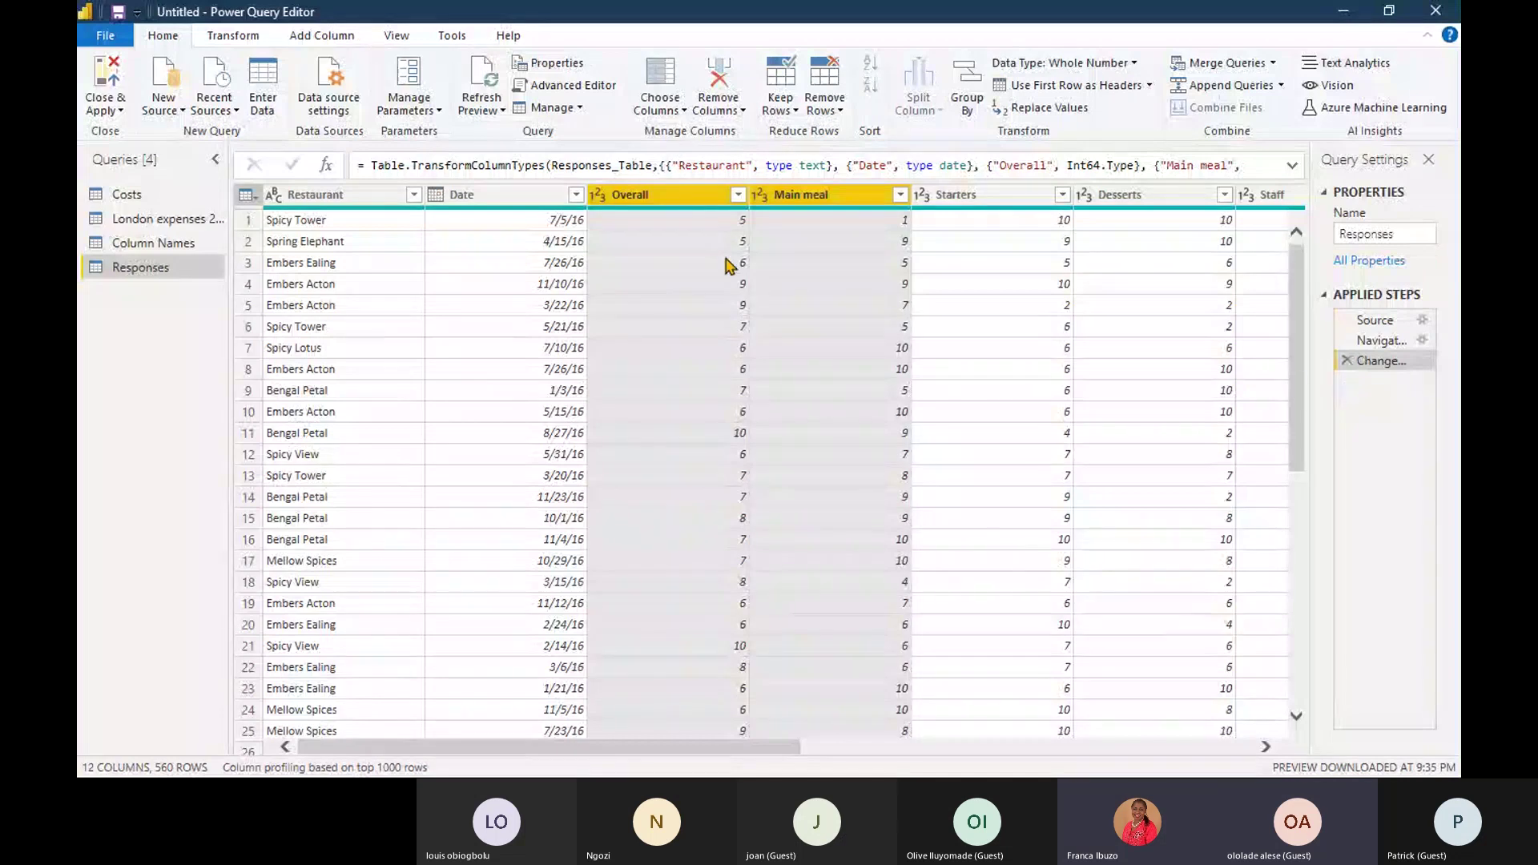
{"action": "left_click", "coordinate": [368, 200]}
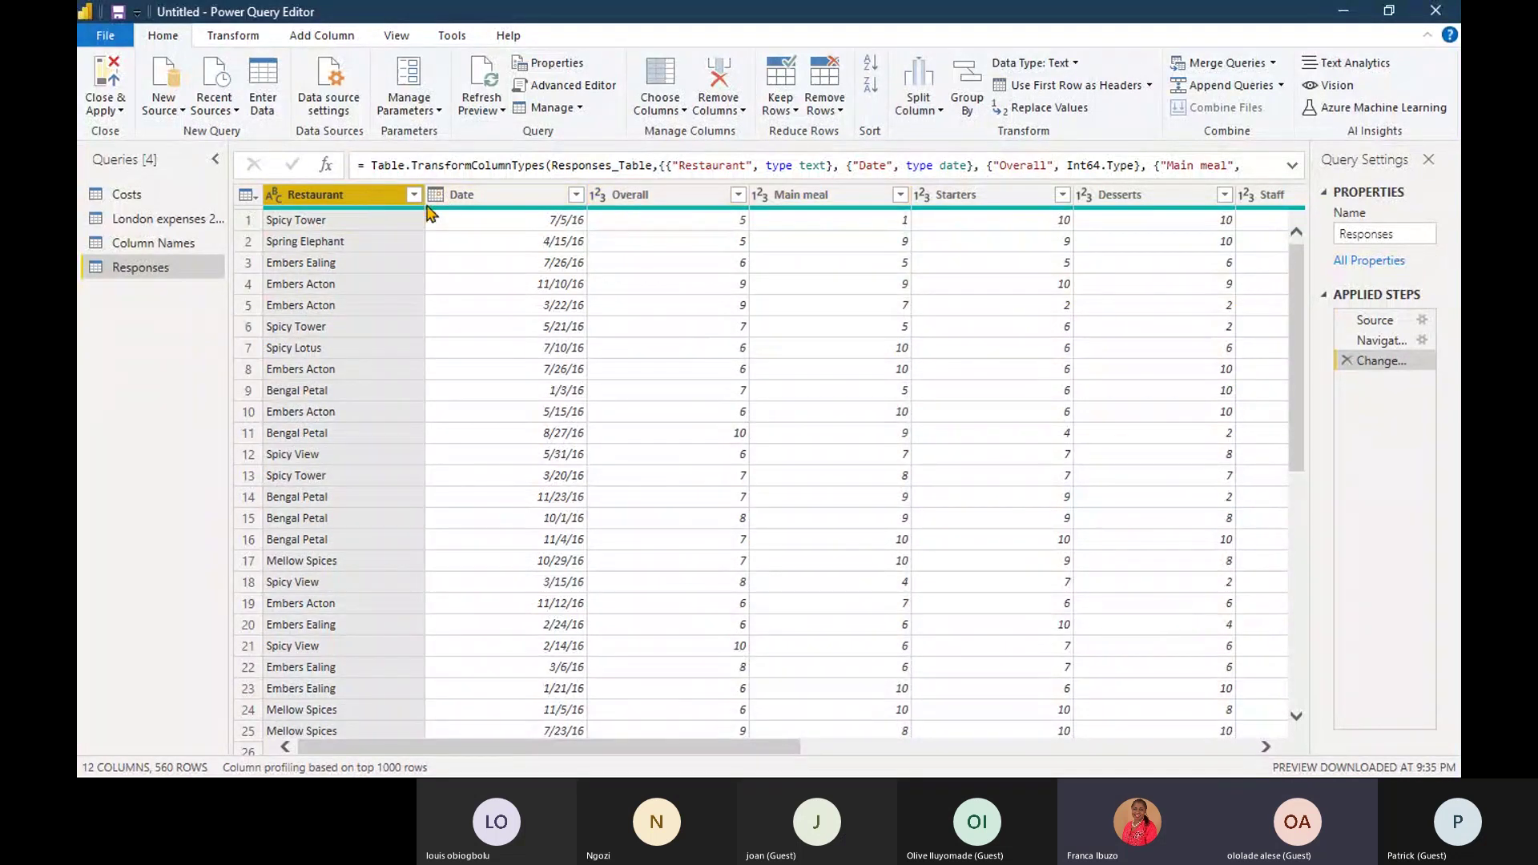
{"action": "left_click", "coordinate": [494, 200], "text": "ctrl"}
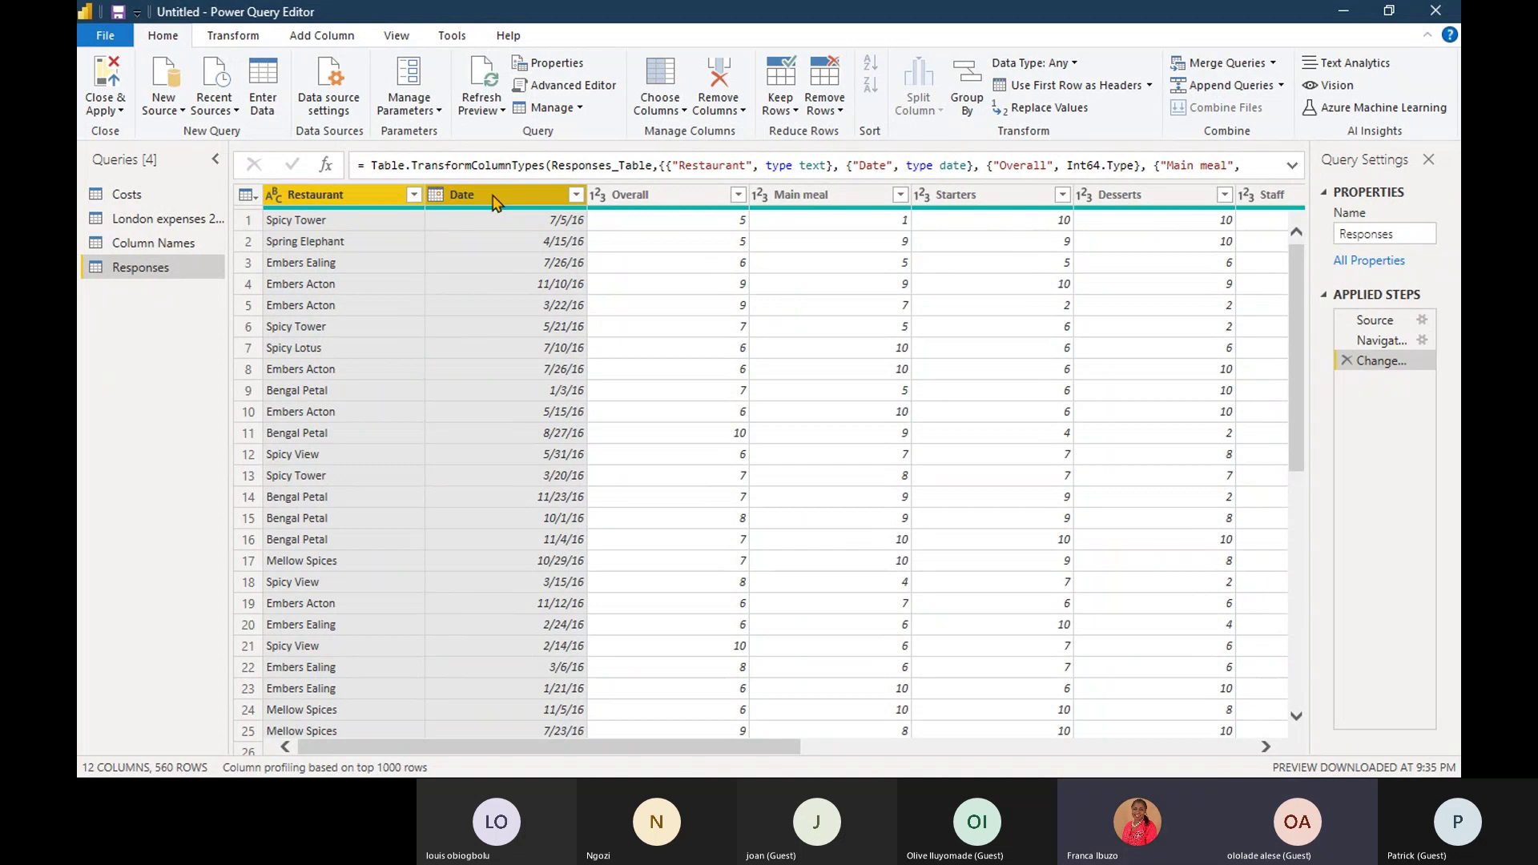
{"action": "right_click", "coordinate": [493, 201]}
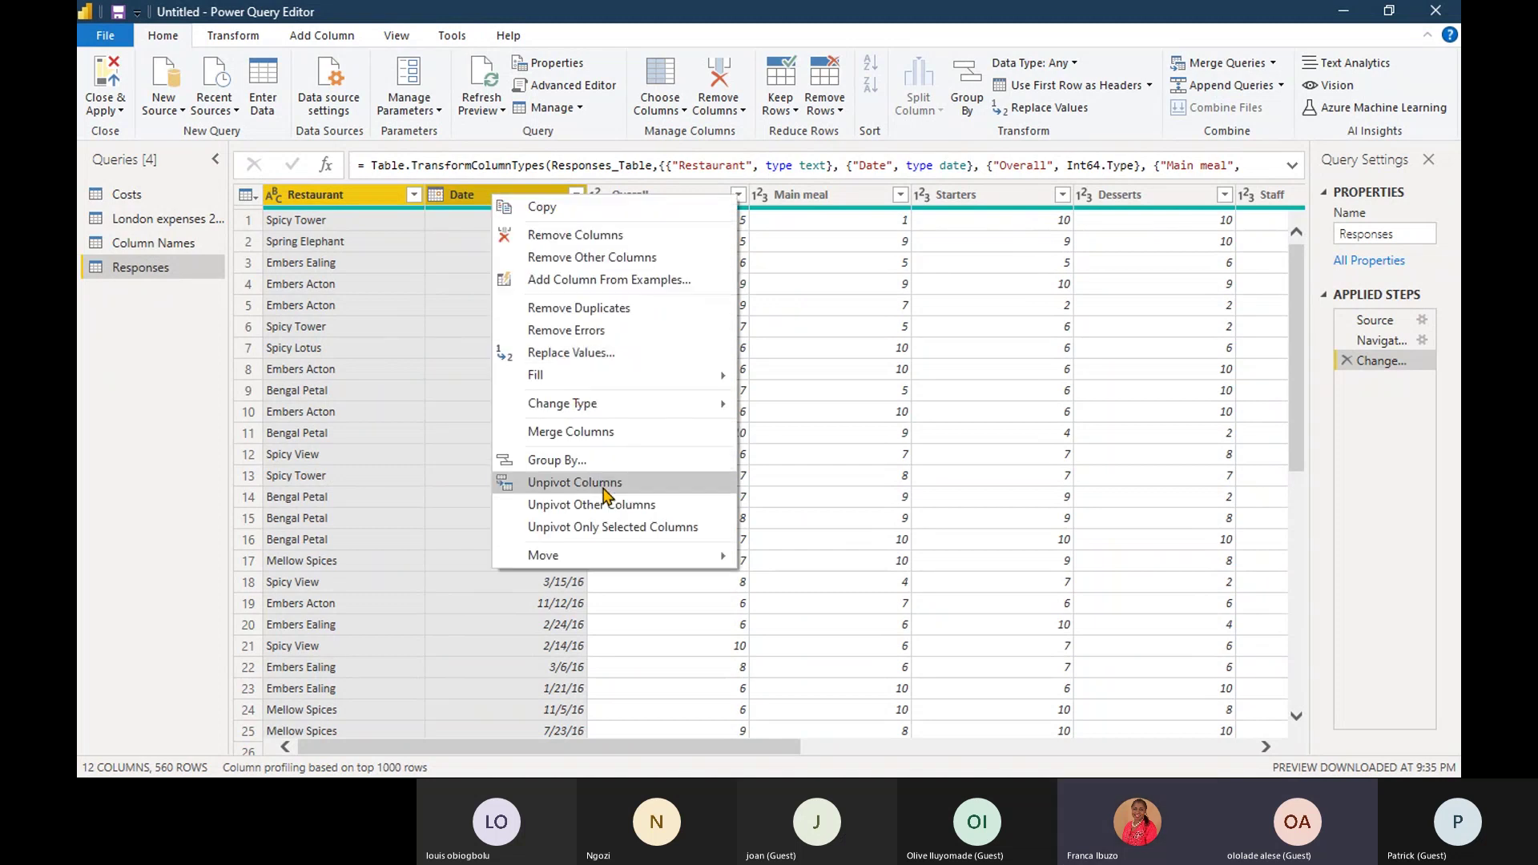
{"action": "left_click", "coordinate": [606, 505]}
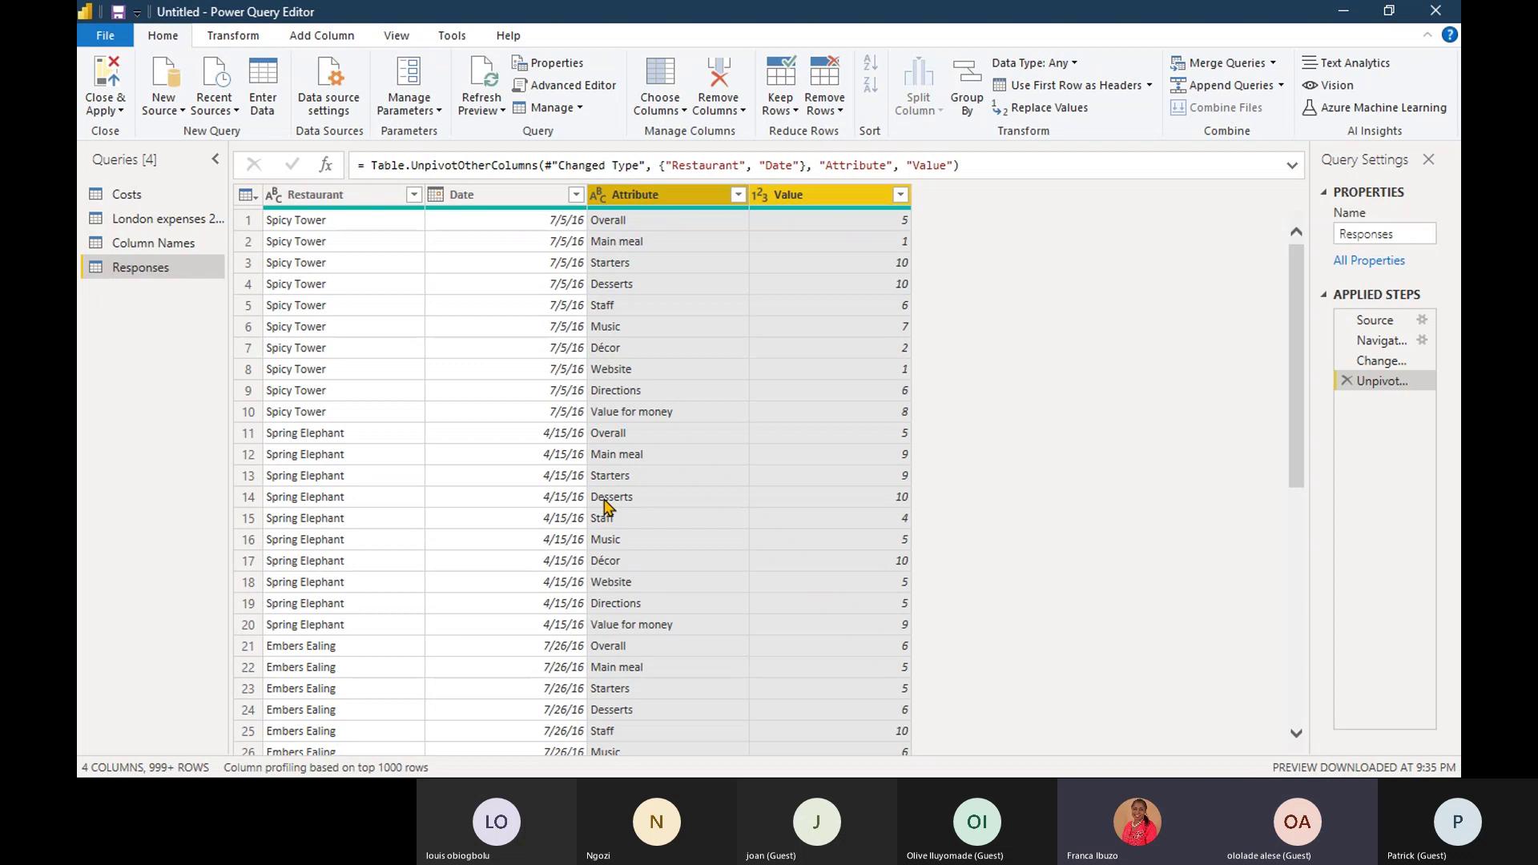
Delete the repeated unpivot step from the applied steps of the Responses query.
{"action": "left_click", "coordinate": [1347, 382]}
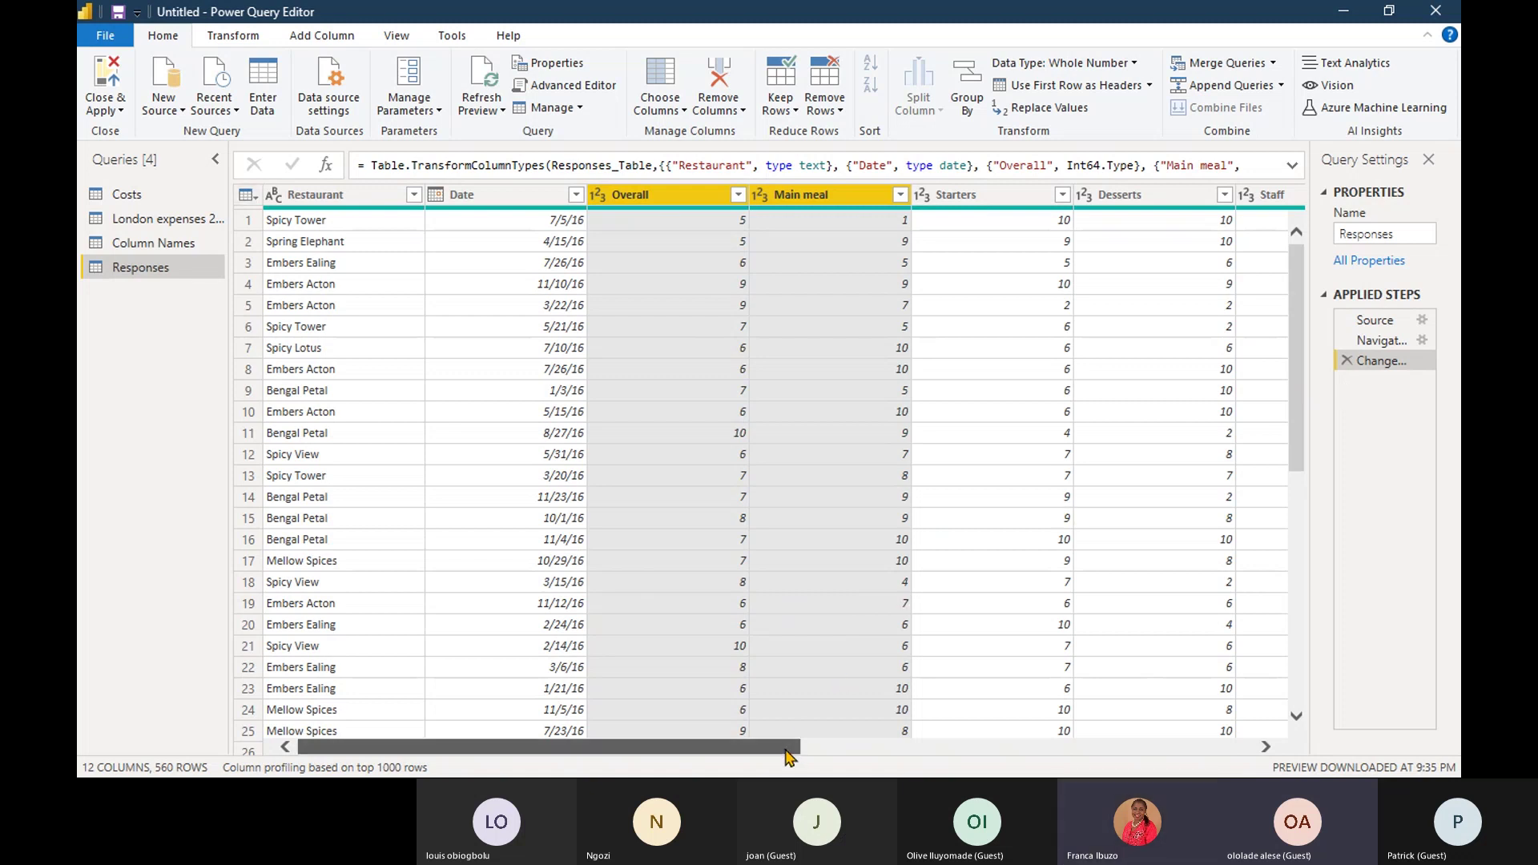
{"action": "mouse_move", "coordinate": [790, 757]}
{"action": "left_mouse_down"}
{"action": "mouse_move", "coordinate": [910, 749]}
{"action": "mouse_move", "coordinate": [795, 755]}
{"action": "left_mouse_up"}
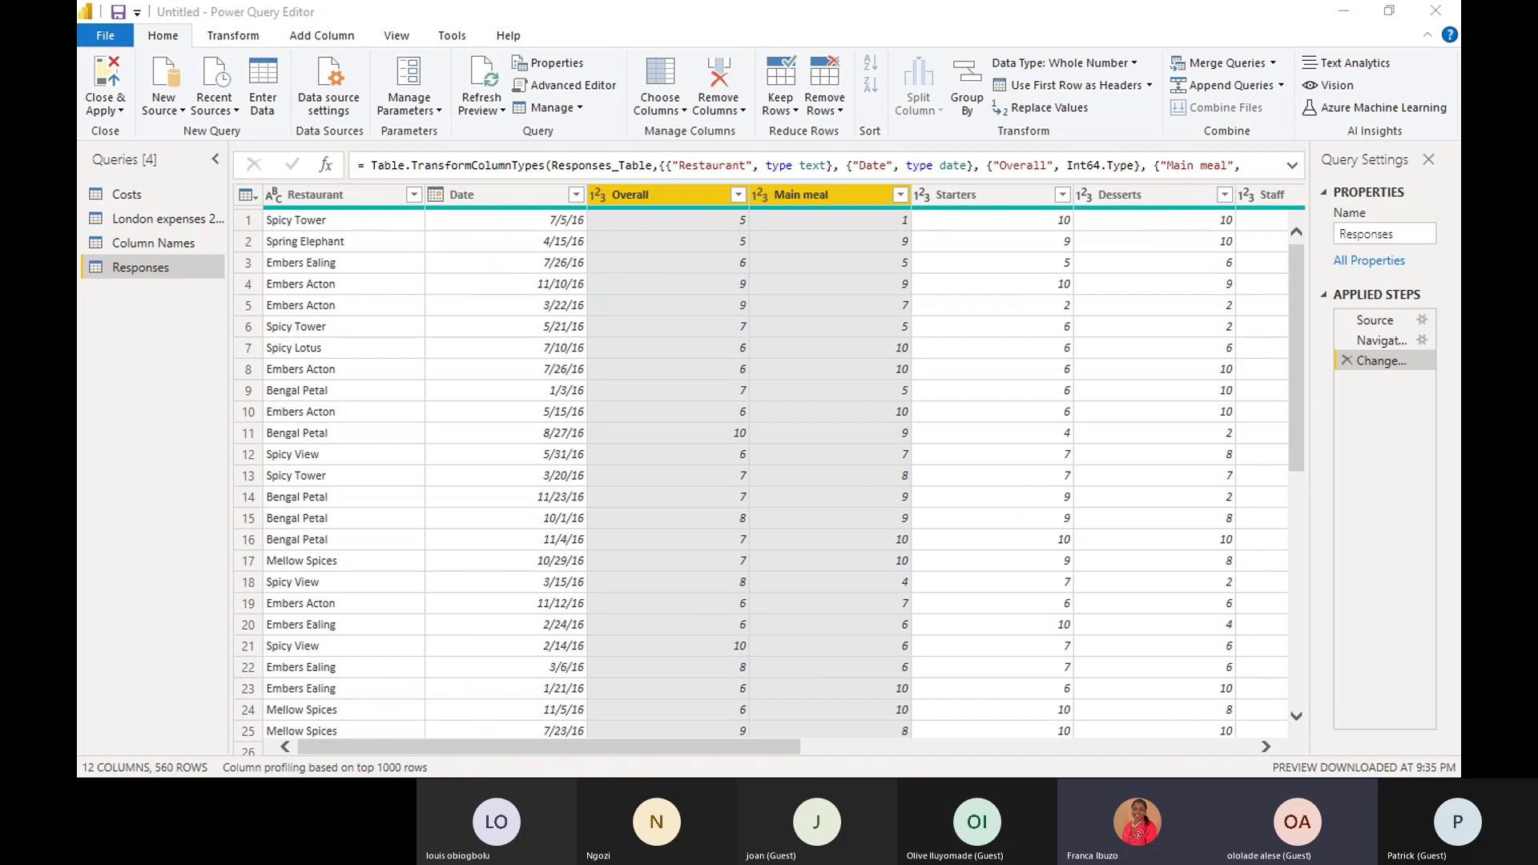
{"action": "left_click", "coordinate": [771, 693]}
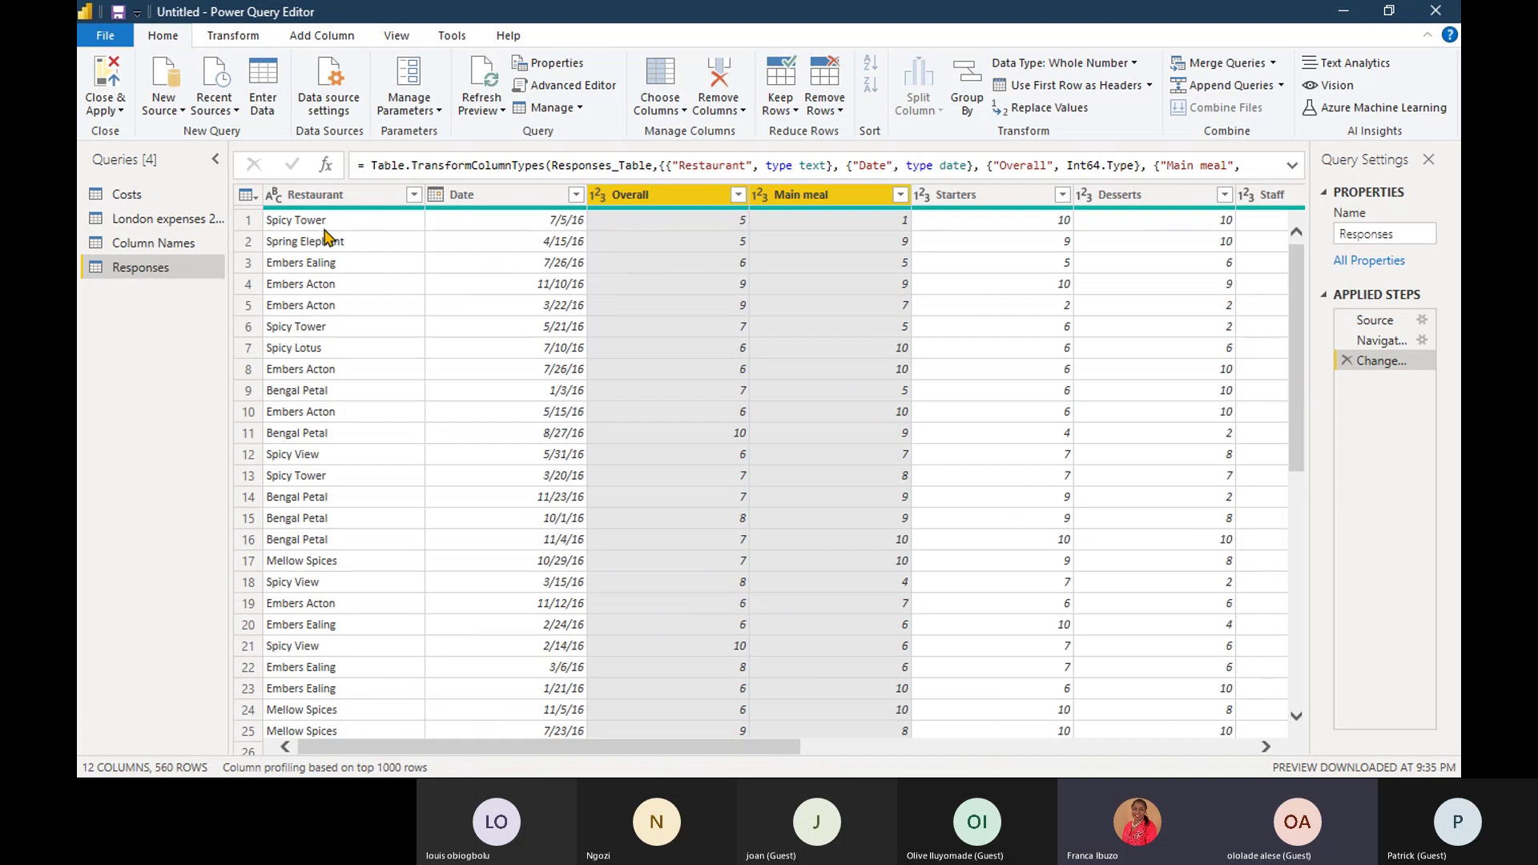
Select the Restaurant and Date columns of the Responses table and unpivot all the other columns.
{"action": "left_click", "coordinate": [358, 202]}
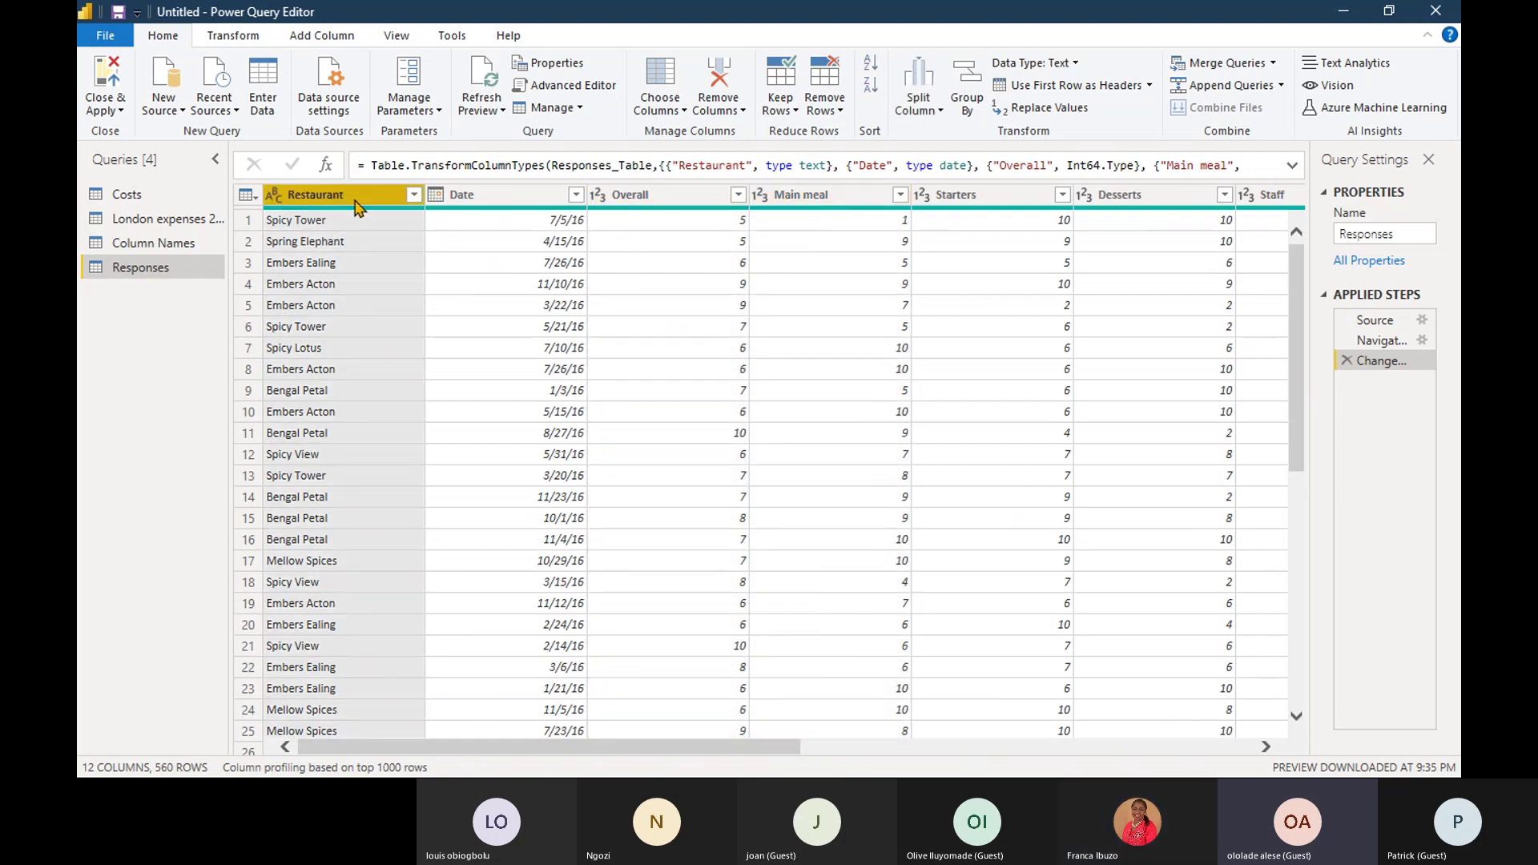
{"action": "left_click", "coordinate": [490, 202], "text": "ctrl"}
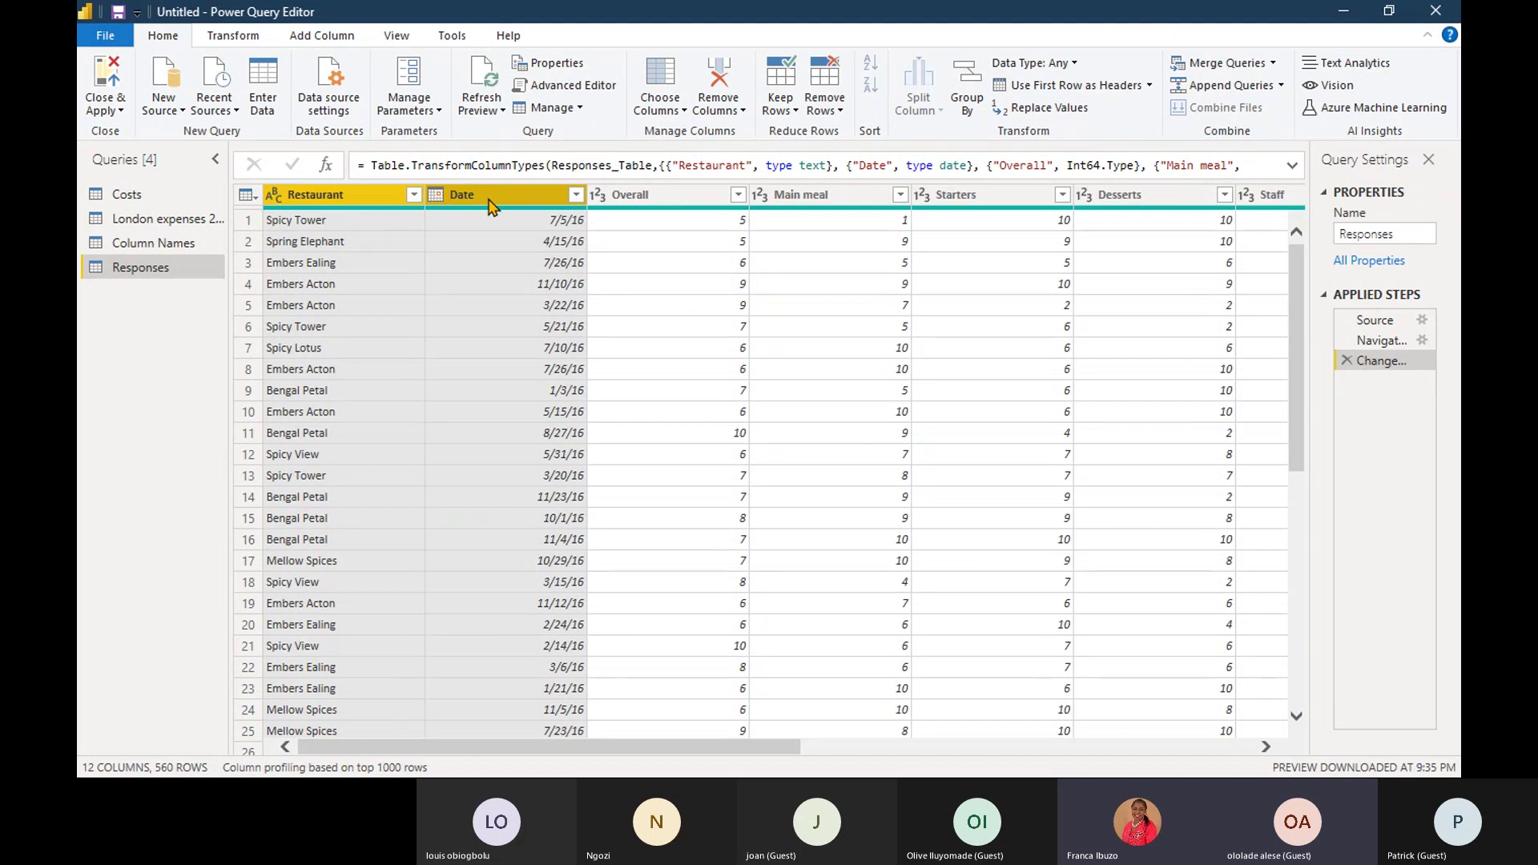
{"action": "right_click", "coordinate": [492, 207]}
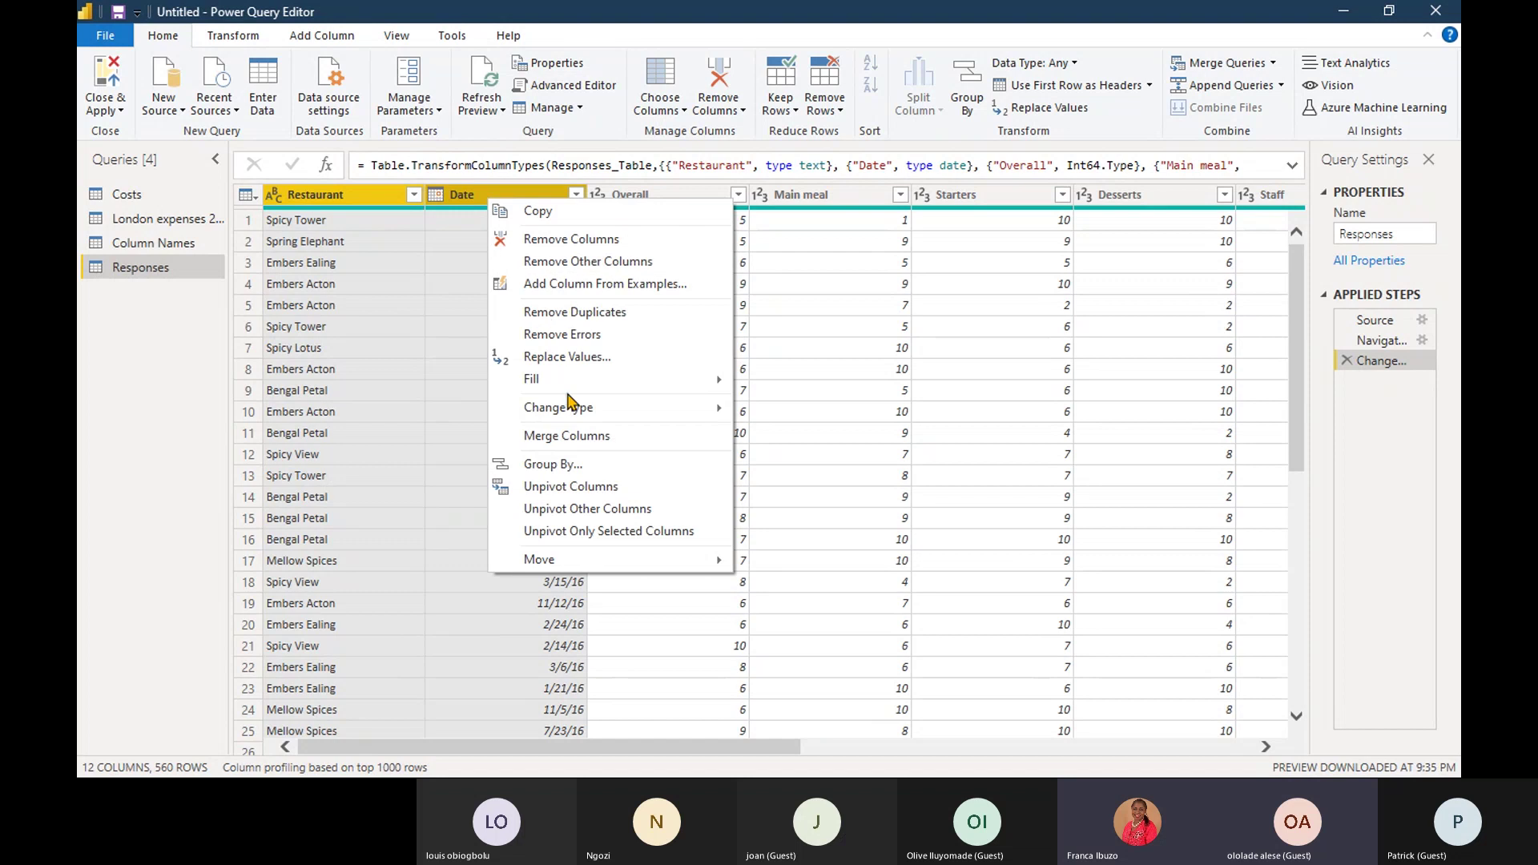
{"action": "left_click", "coordinate": [135, 411]}
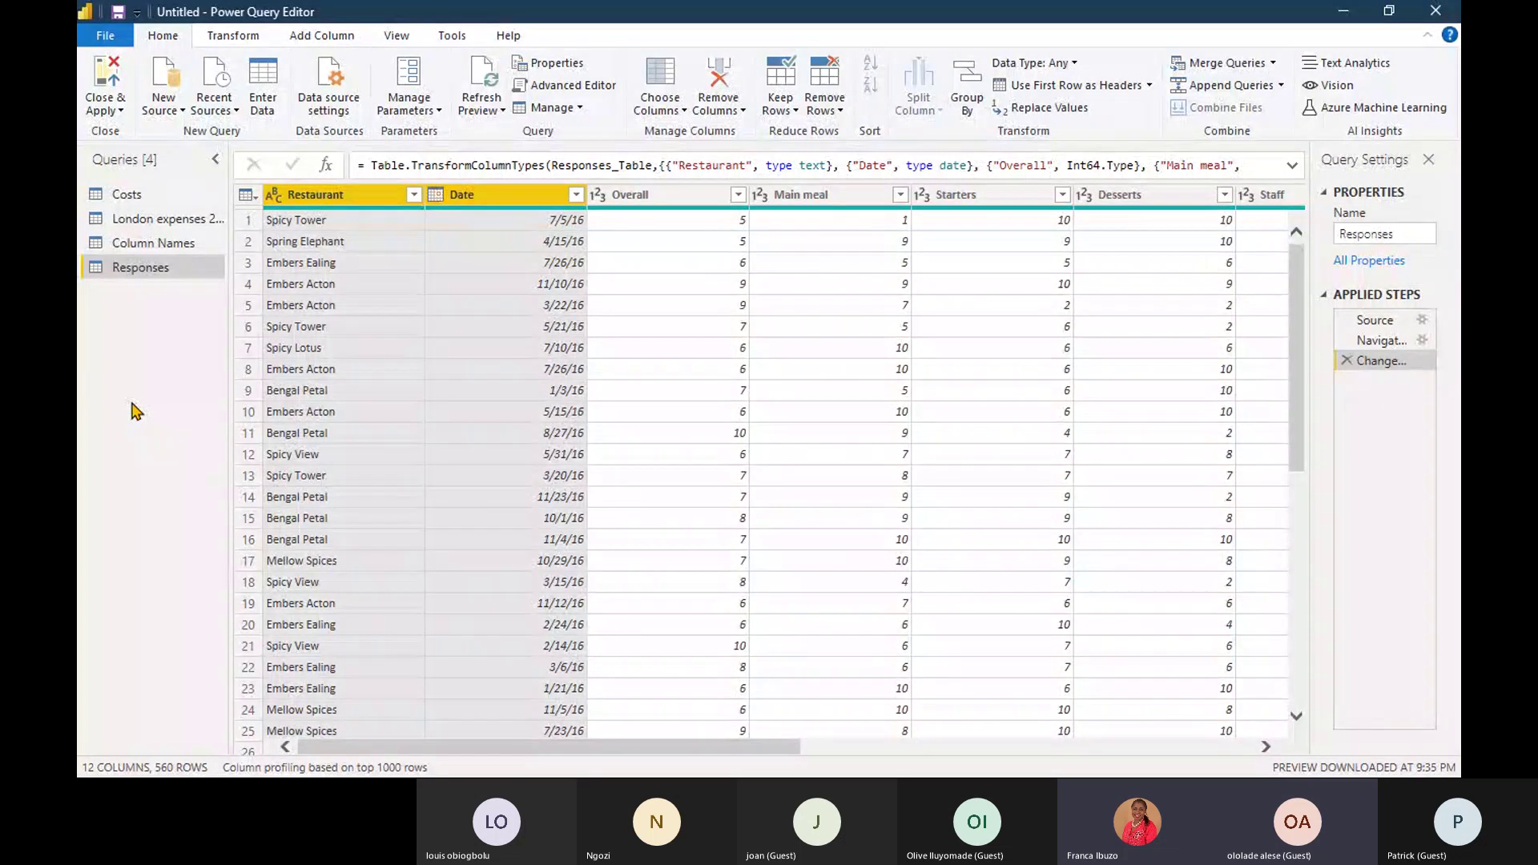
{"action": "right_click", "coordinate": [517, 206]}
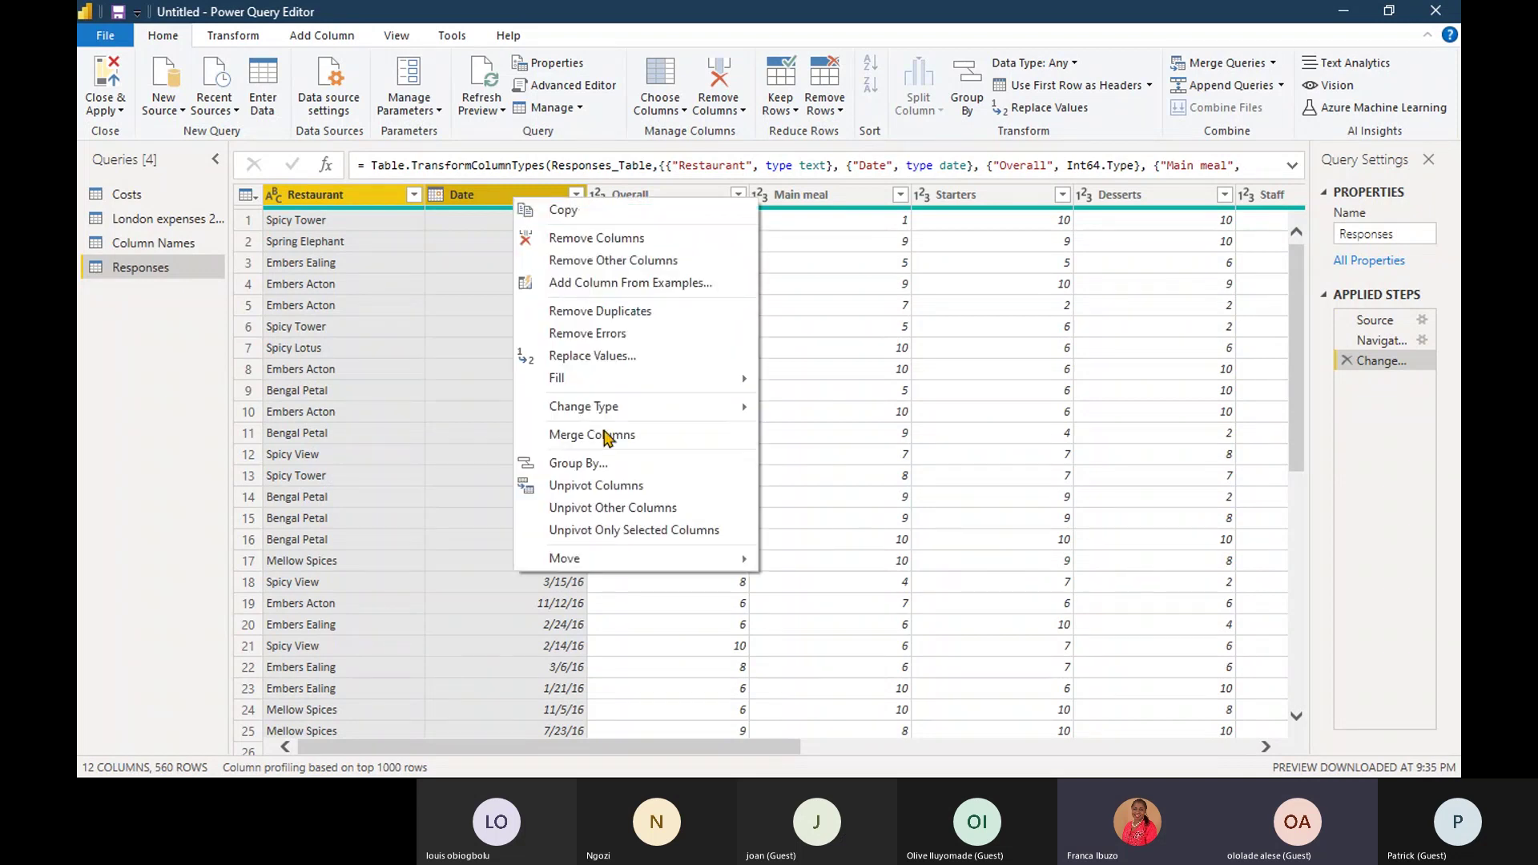
{"action": "left_click", "coordinate": [618, 510]}
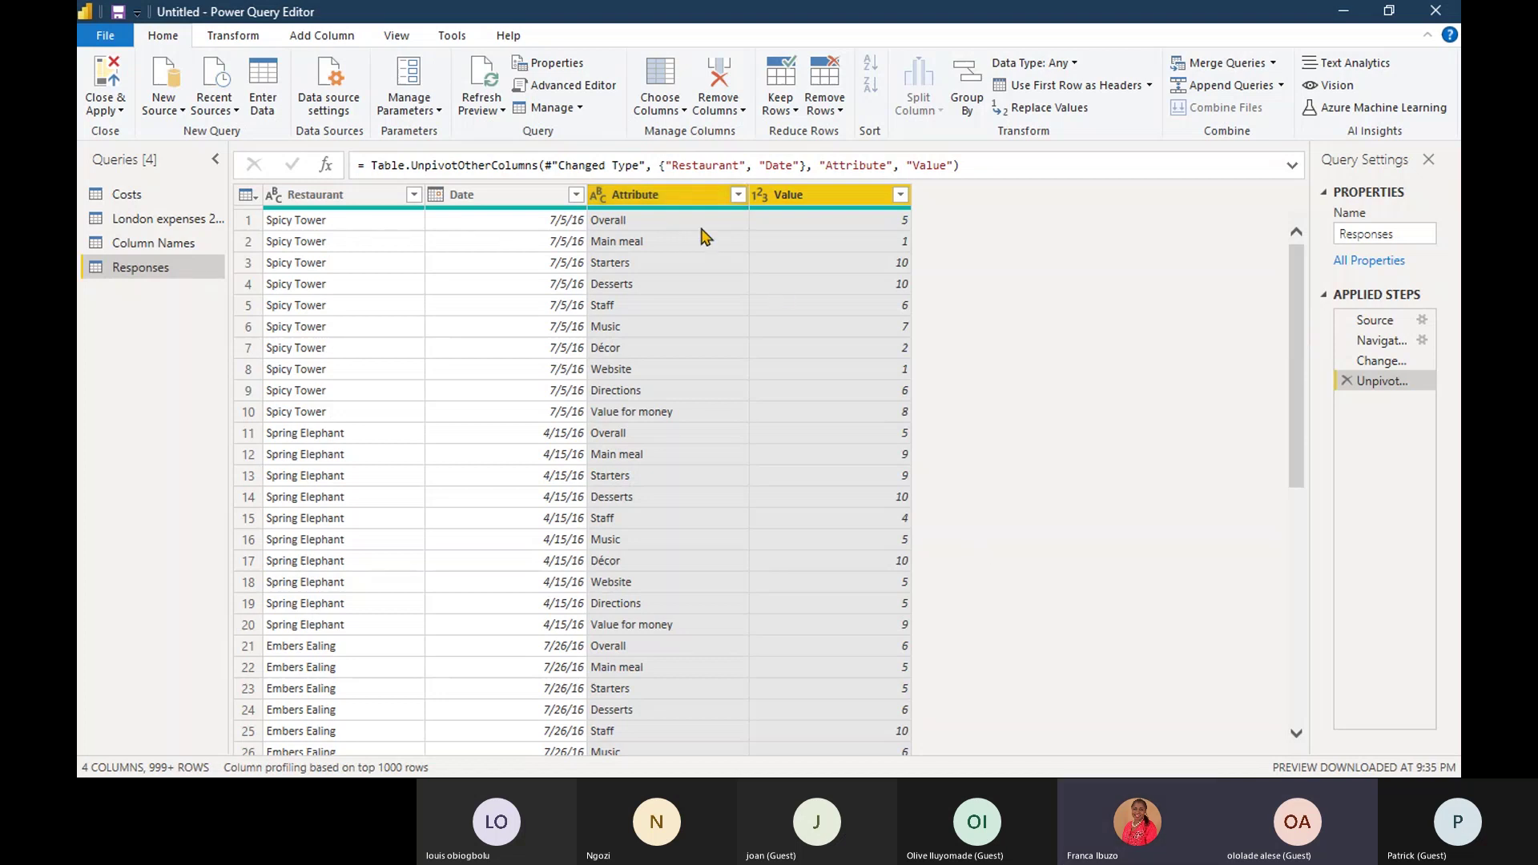
With the Attribute column selected, preview column distribution, column profile and column quality in turn, leaving only column quality shown.
{"action": "left_click", "coordinate": [678, 213]}
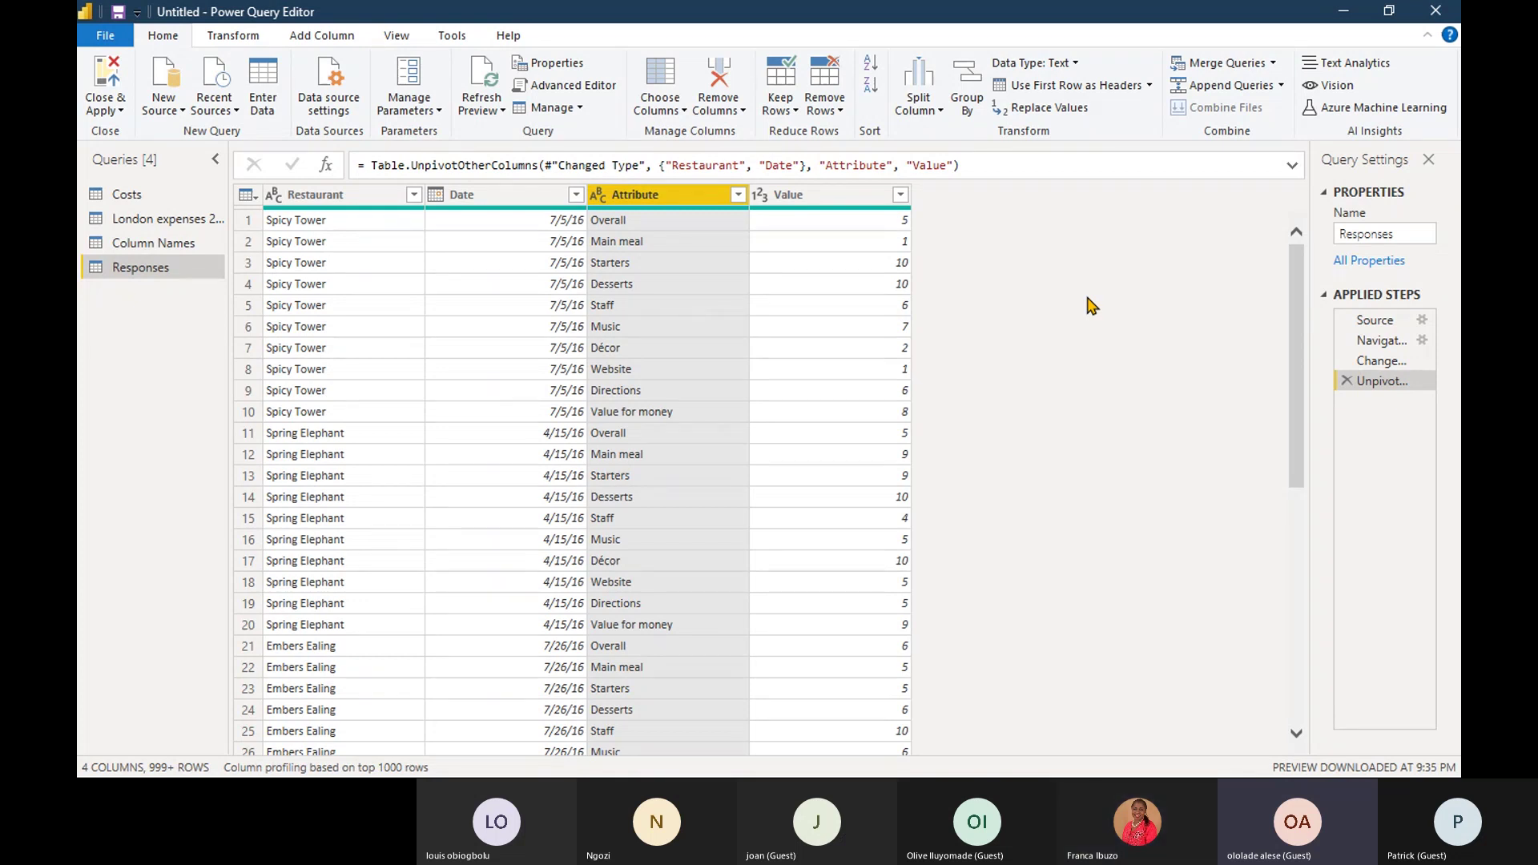
{"action": "left_click", "coordinate": [407, 36]}
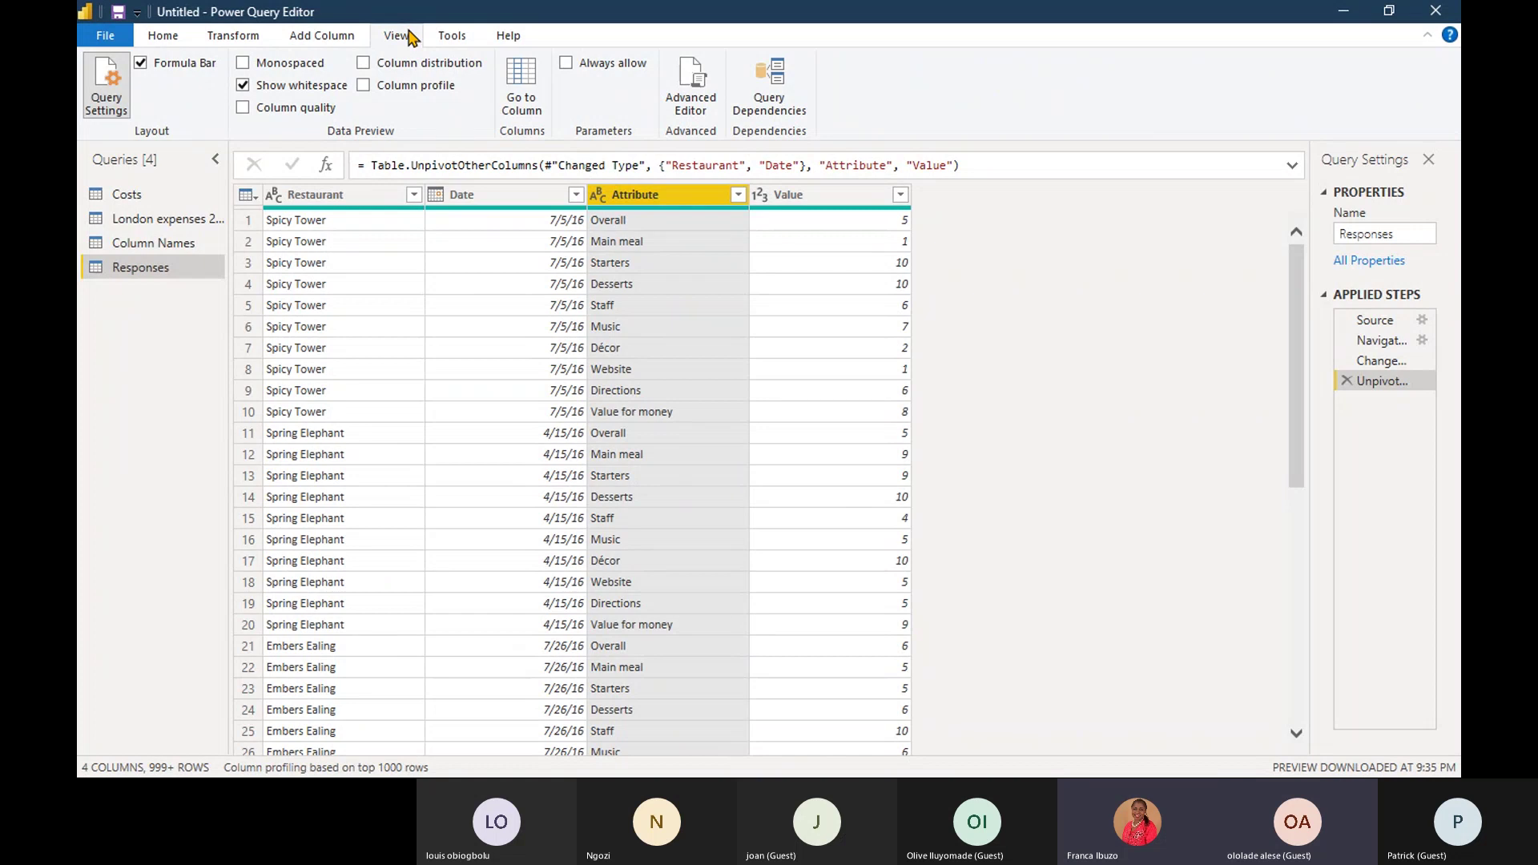
{"action": "left_click", "coordinate": [363, 65]}
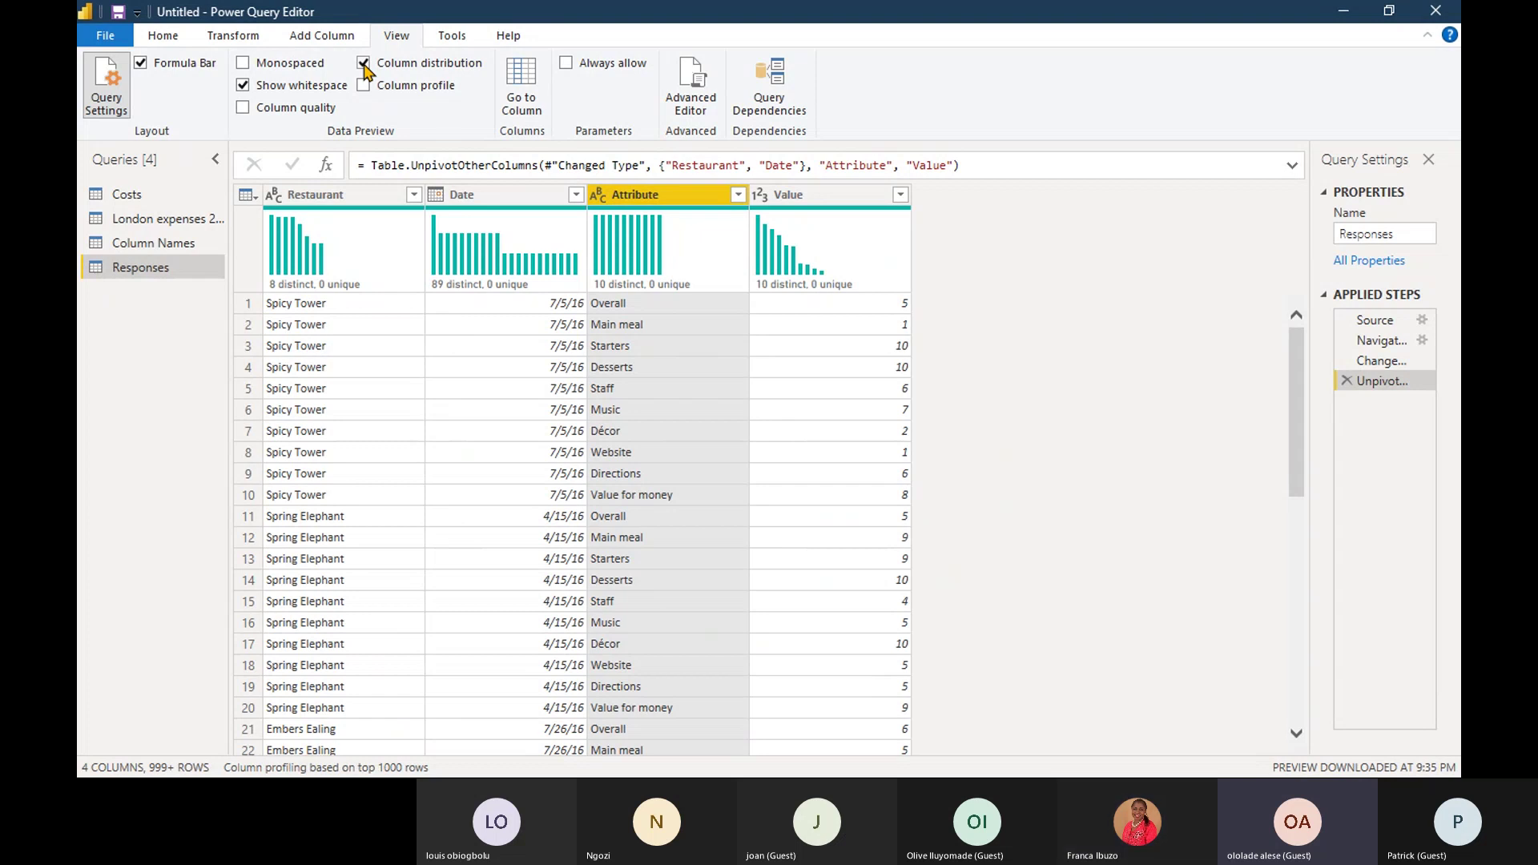
{"action": "left_click", "coordinate": [363, 63]}
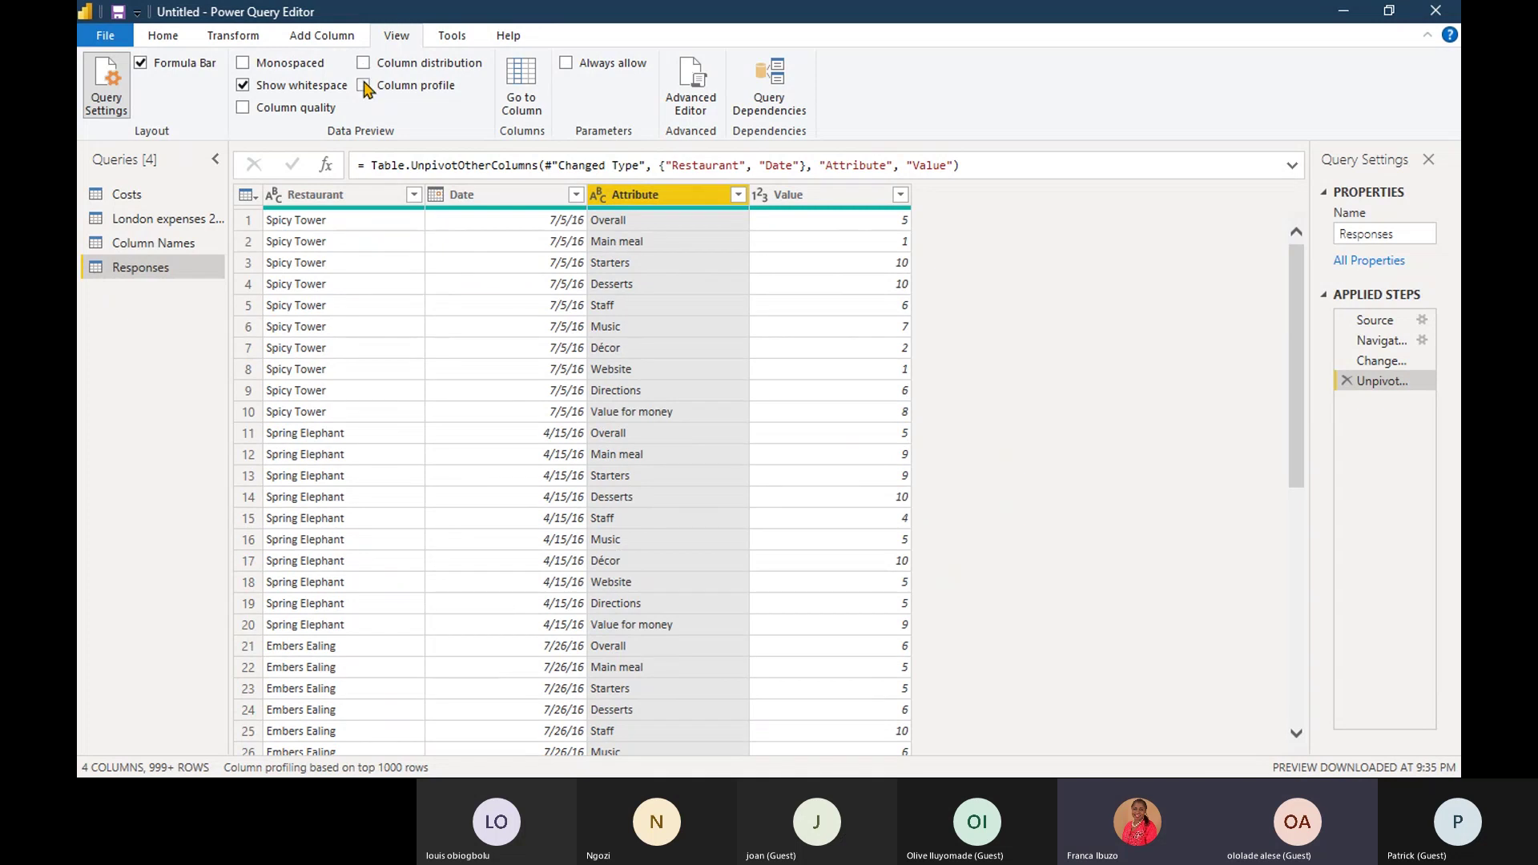
{"action": "left_click", "coordinate": [365, 85]}
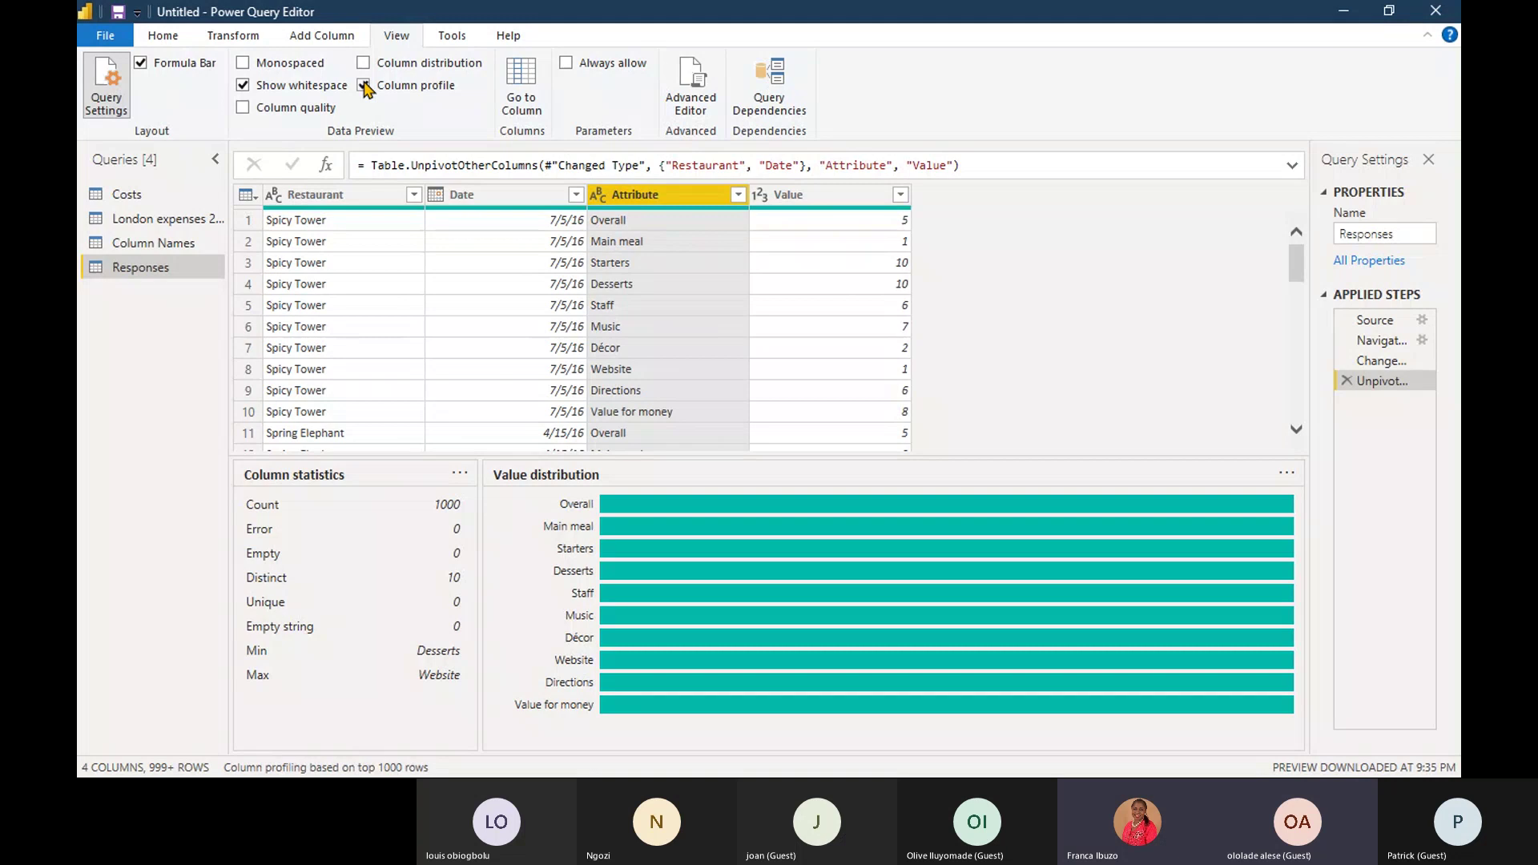
{"action": "left_click", "coordinate": [365, 86]}
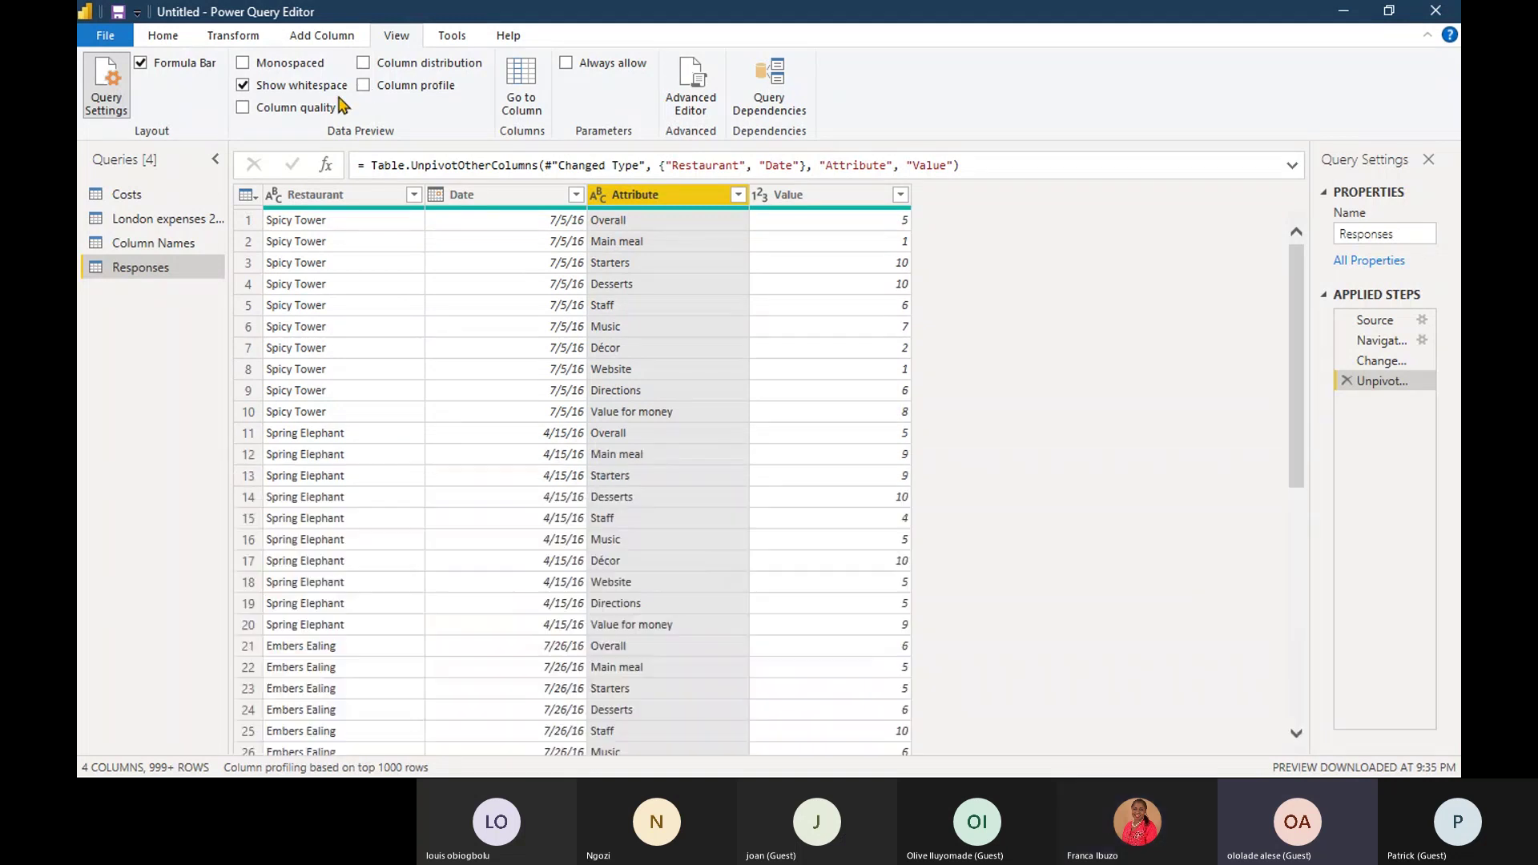
{"action": "left_click", "coordinate": [244, 108]}
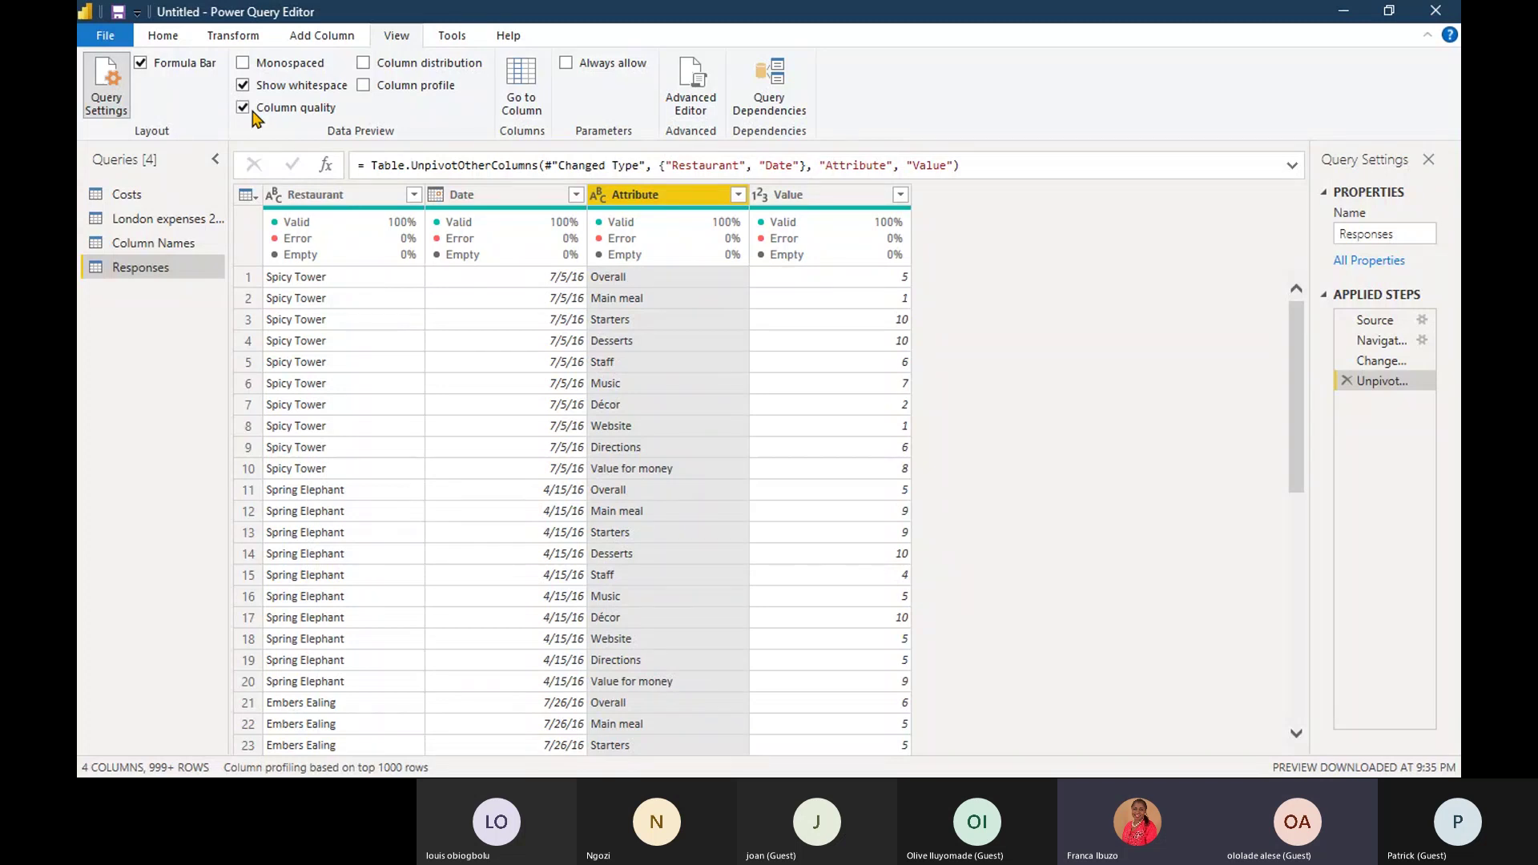
Switch to File Explorer and open the 08-Rearranging columns folder in ETL Dataset, widening its Type column.
{"action": "left_click", "coordinate": [1343, 12]}
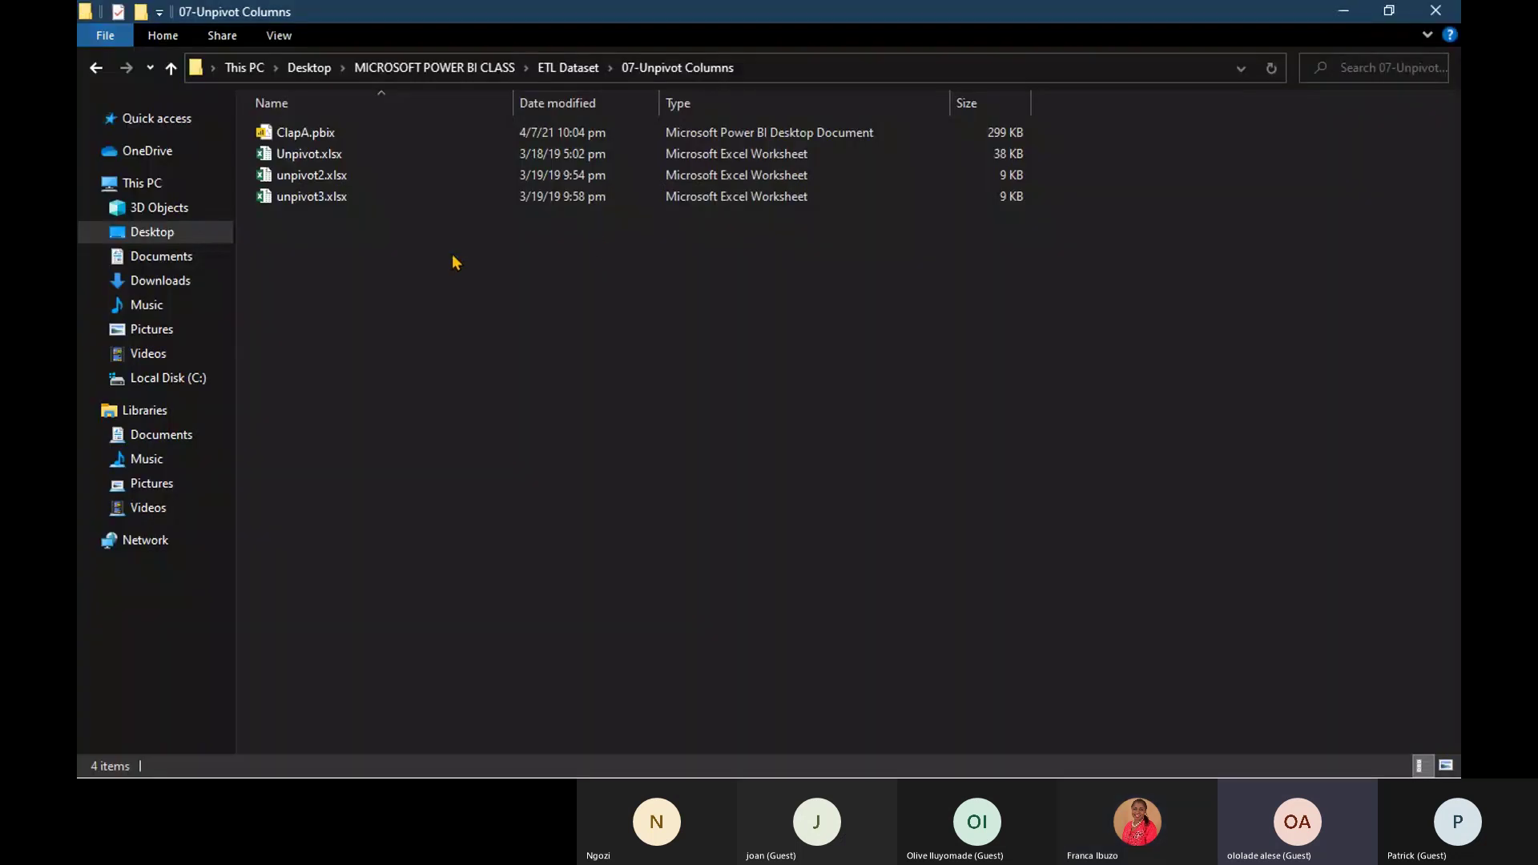
{"action": "left_click", "coordinate": [97, 69]}
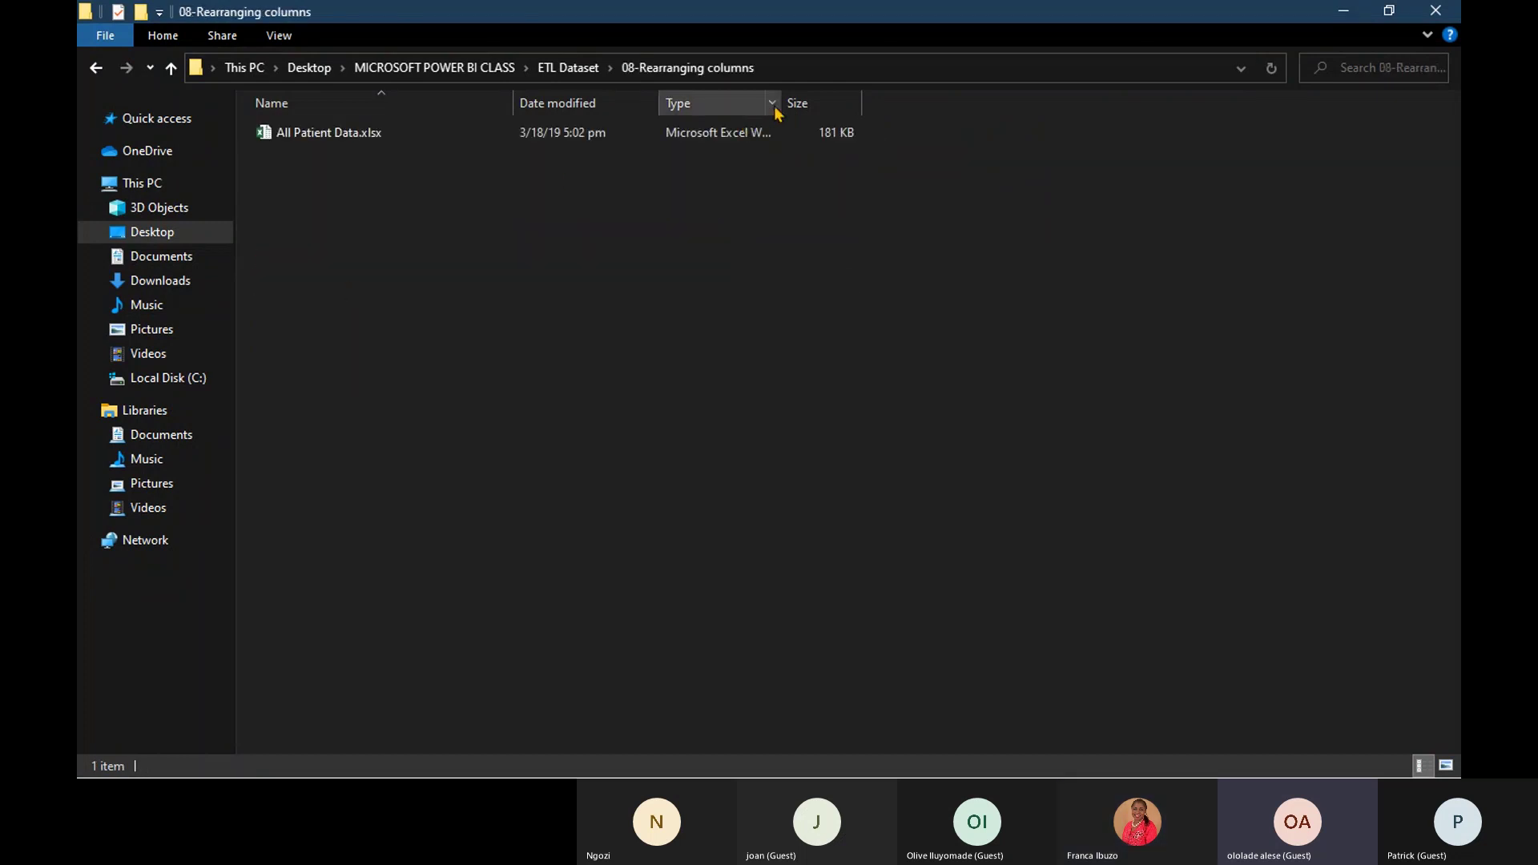
{"action": "left_click_drag", "start_coordinate": [782, 104], "coordinate": [902, 104]}
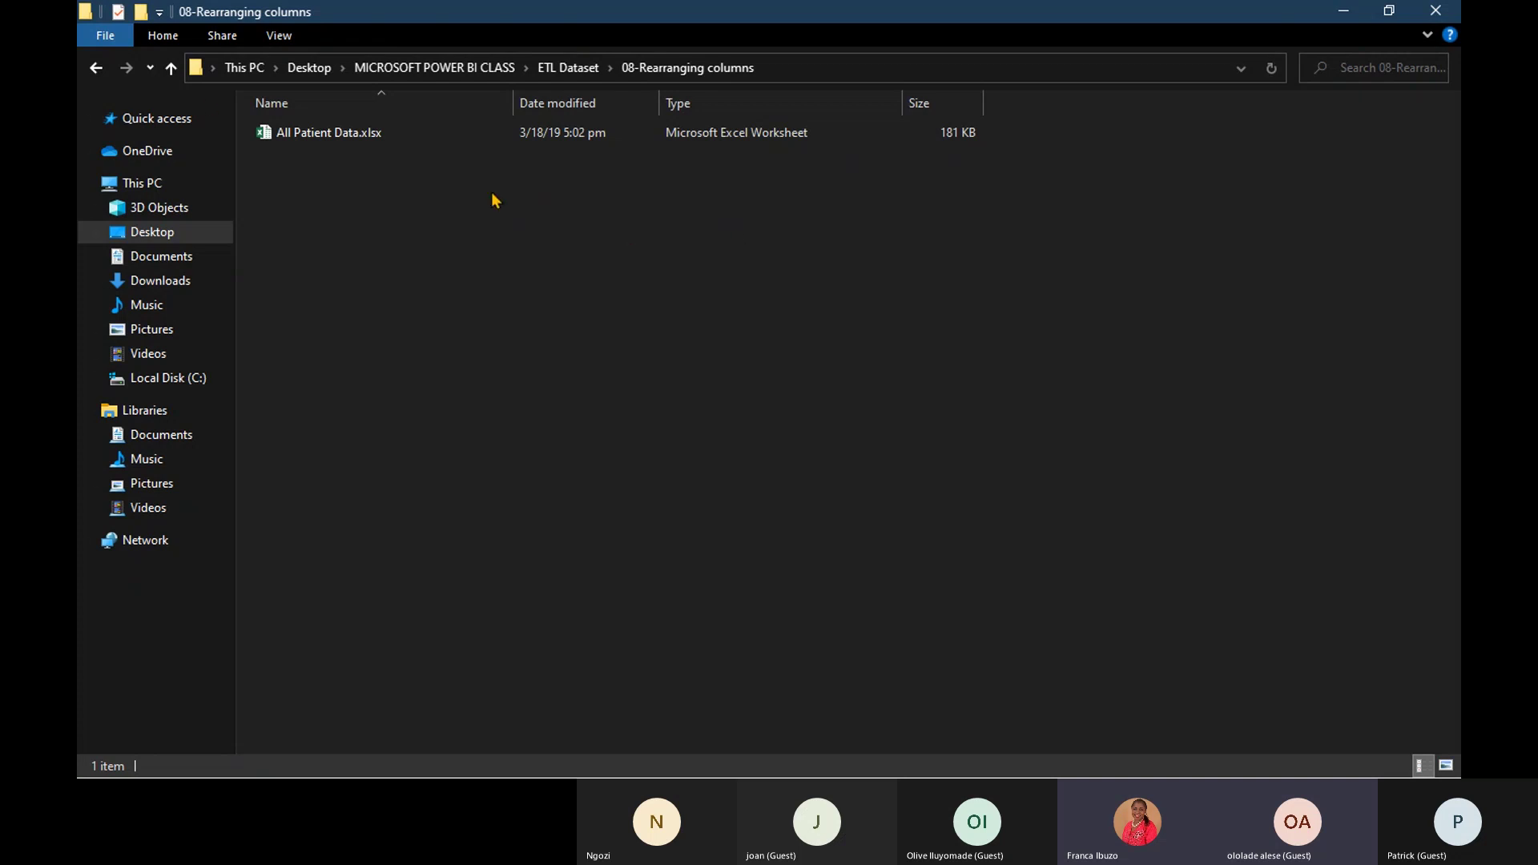
{"action": "left_click", "coordinate": [95, 77]}
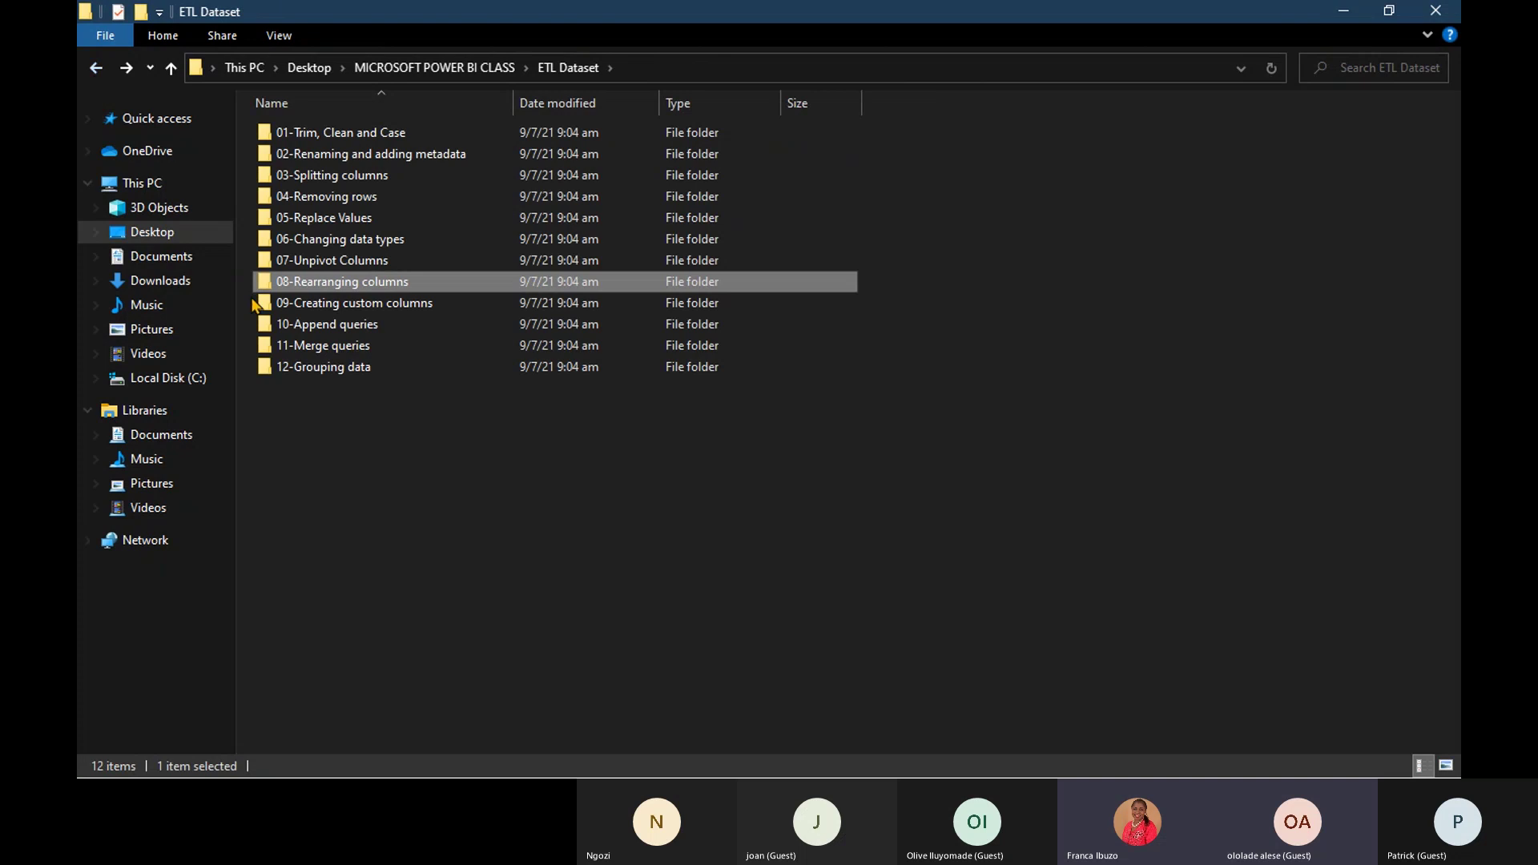
{"action": "double_click", "coordinate": [327, 282]}
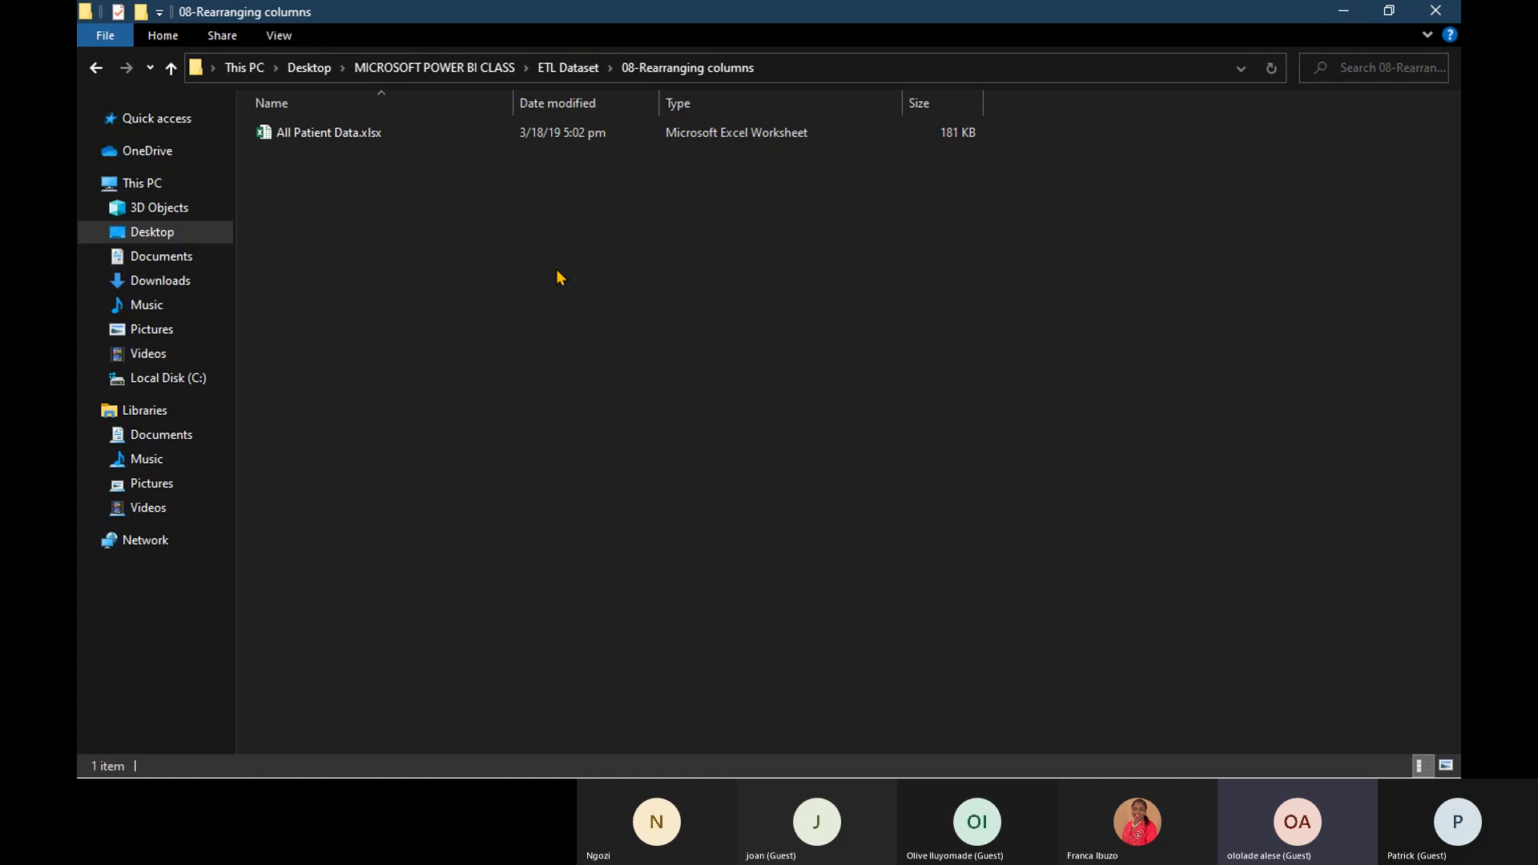
Switch back to Power Query Editor, open the Column Names query and hide the column quality display.
{"action": "key", "text": "alt+Tab"}
{"action": "key", "text": "alt+Tab"}
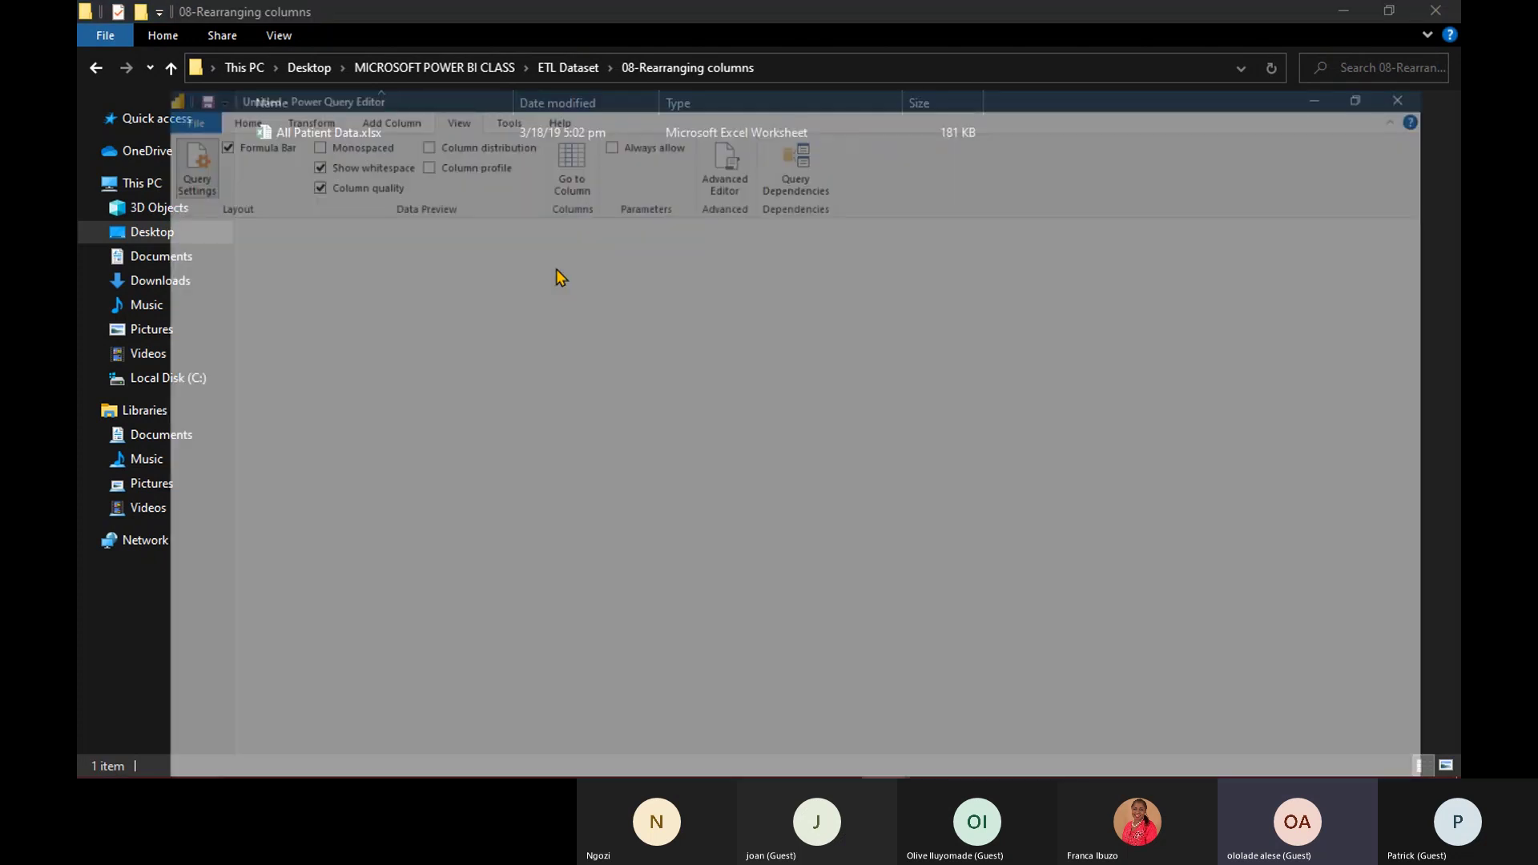
{"action": "key", "text": "super+Tab"}
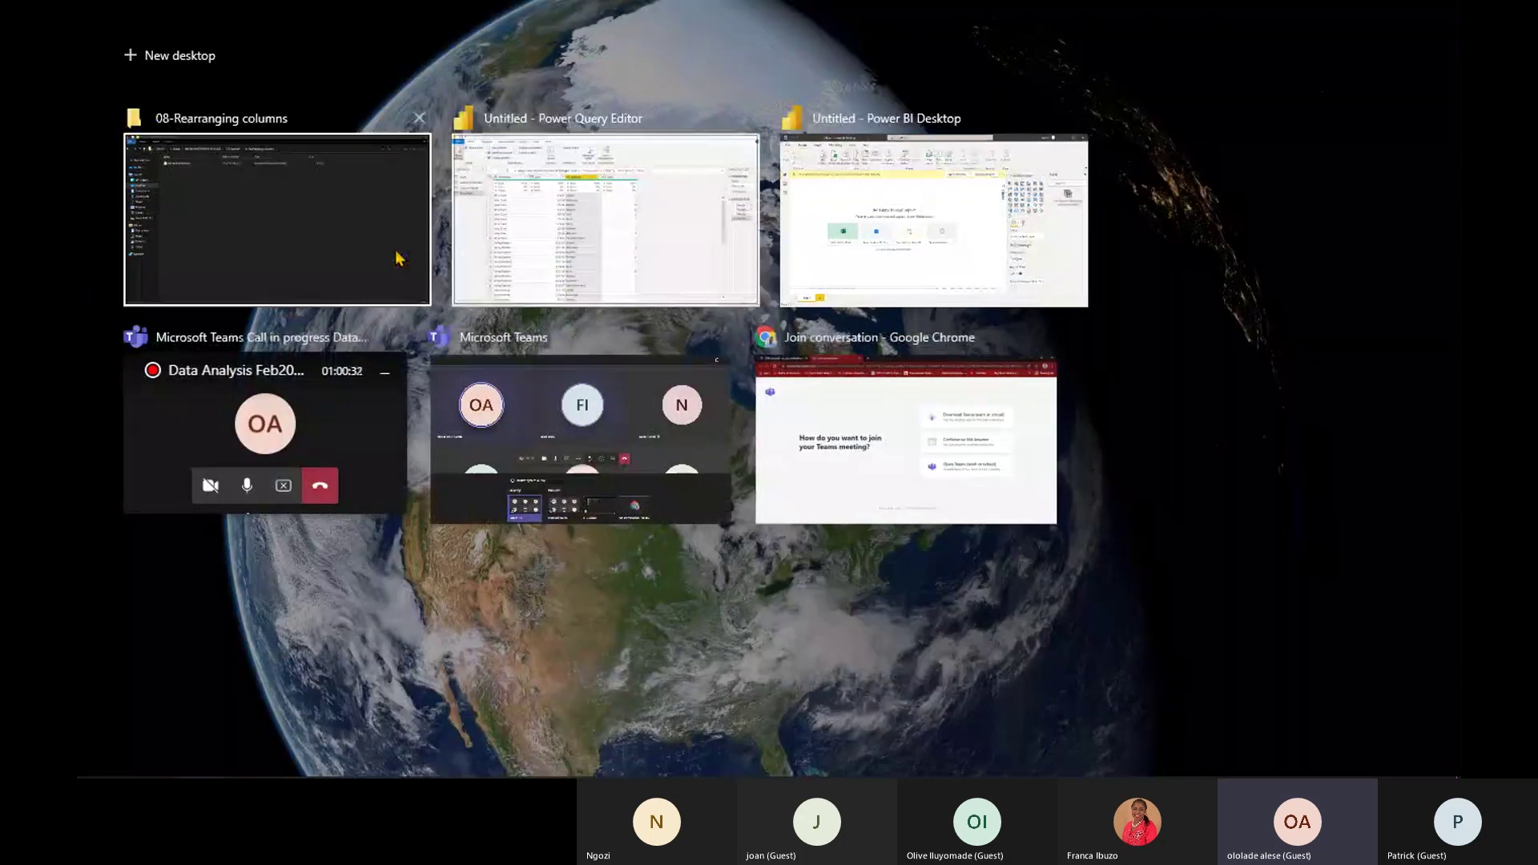
{"action": "left_click", "coordinate": [558, 249]}
{"action": "mouse_move", "coordinate": [558, 248]}
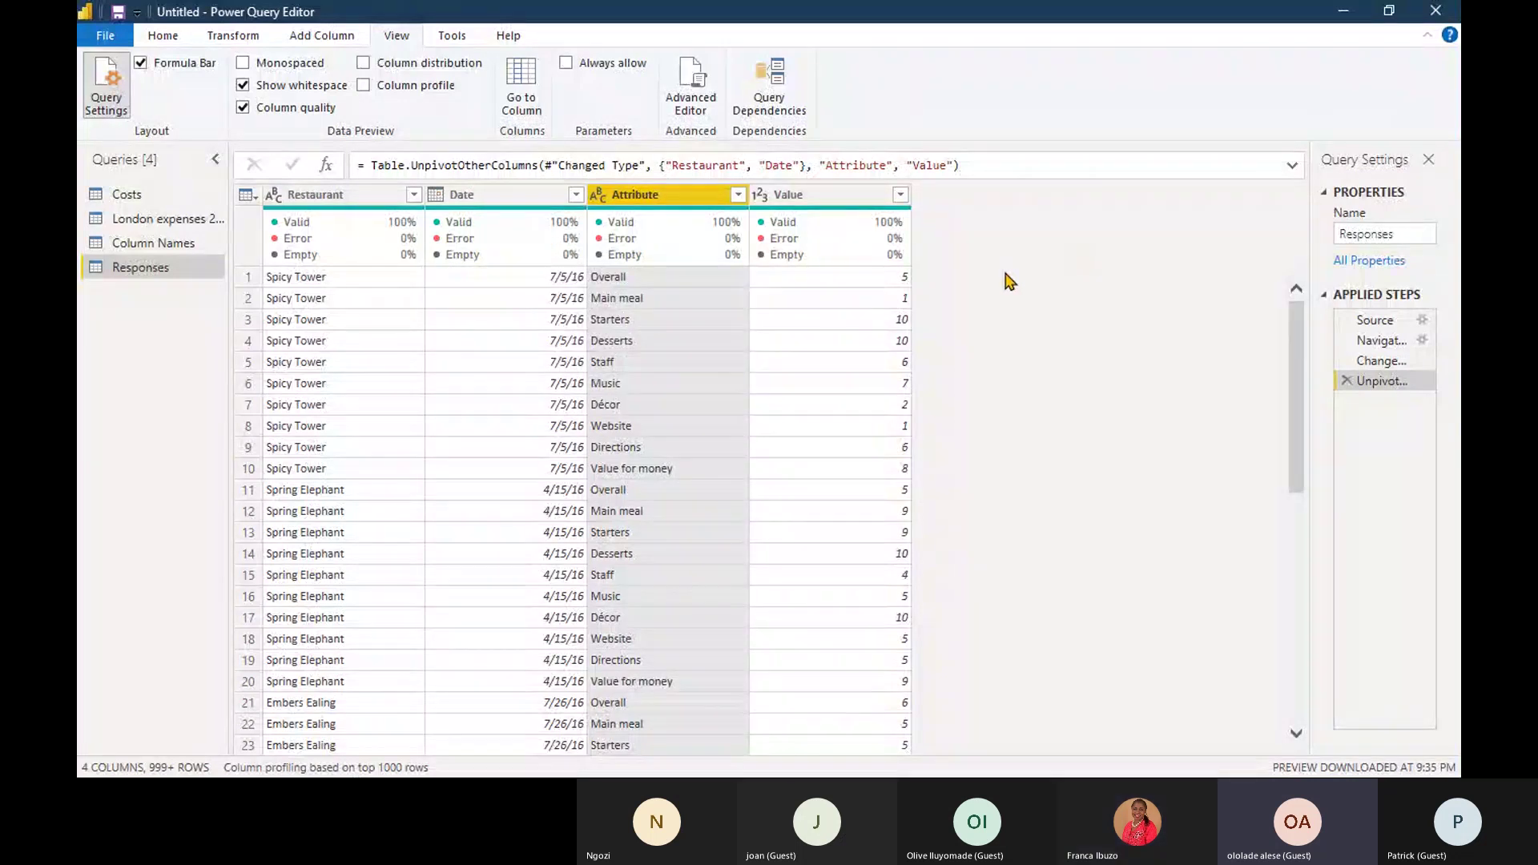
{"action": "left_click", "coordinate": [169, 243]}
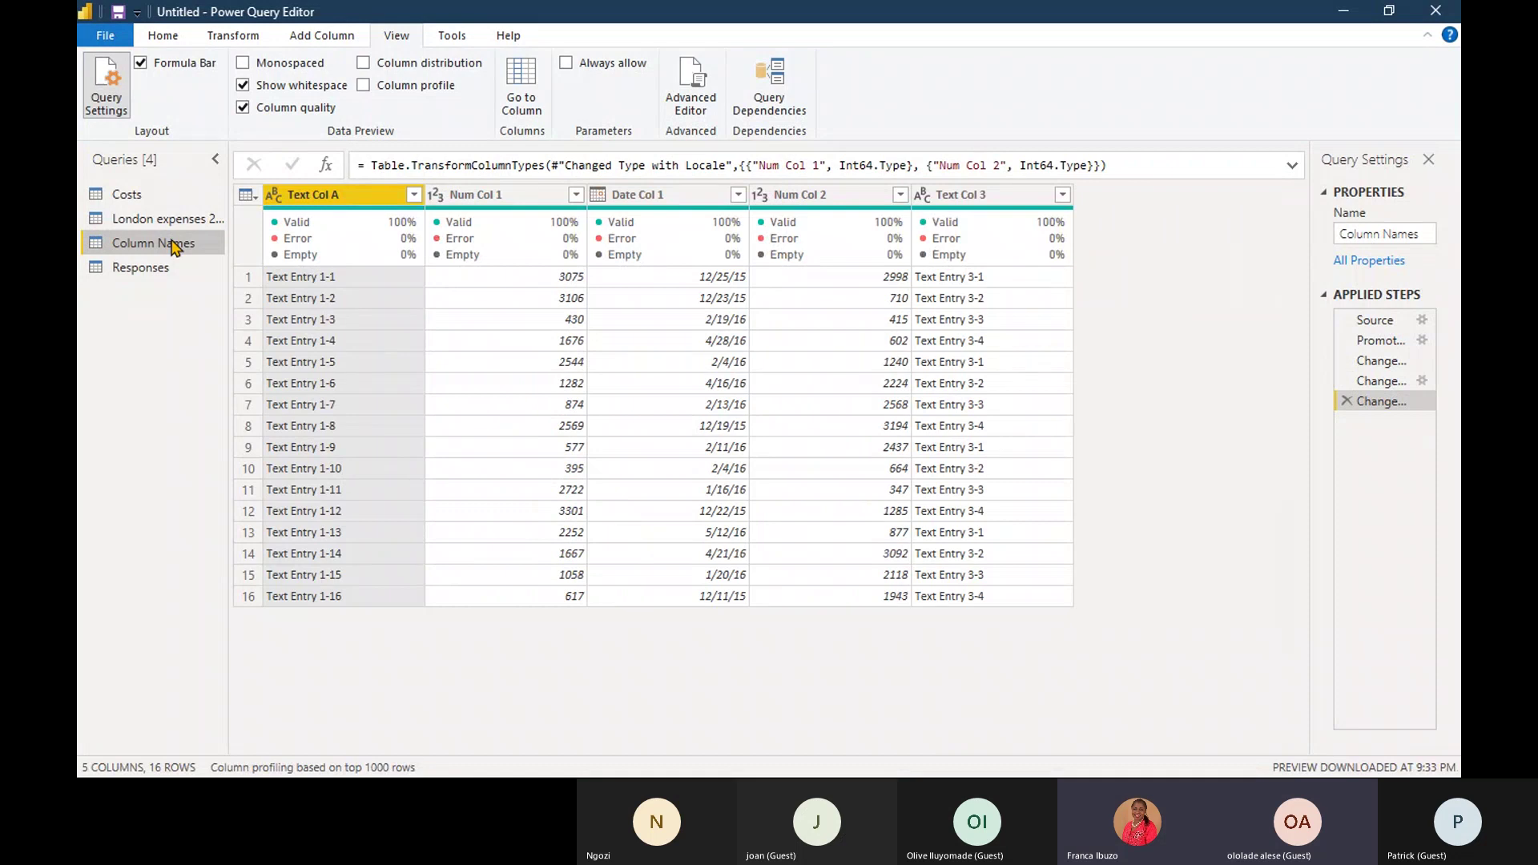
{"action": "left_click", "coordinate": [284, 115]}
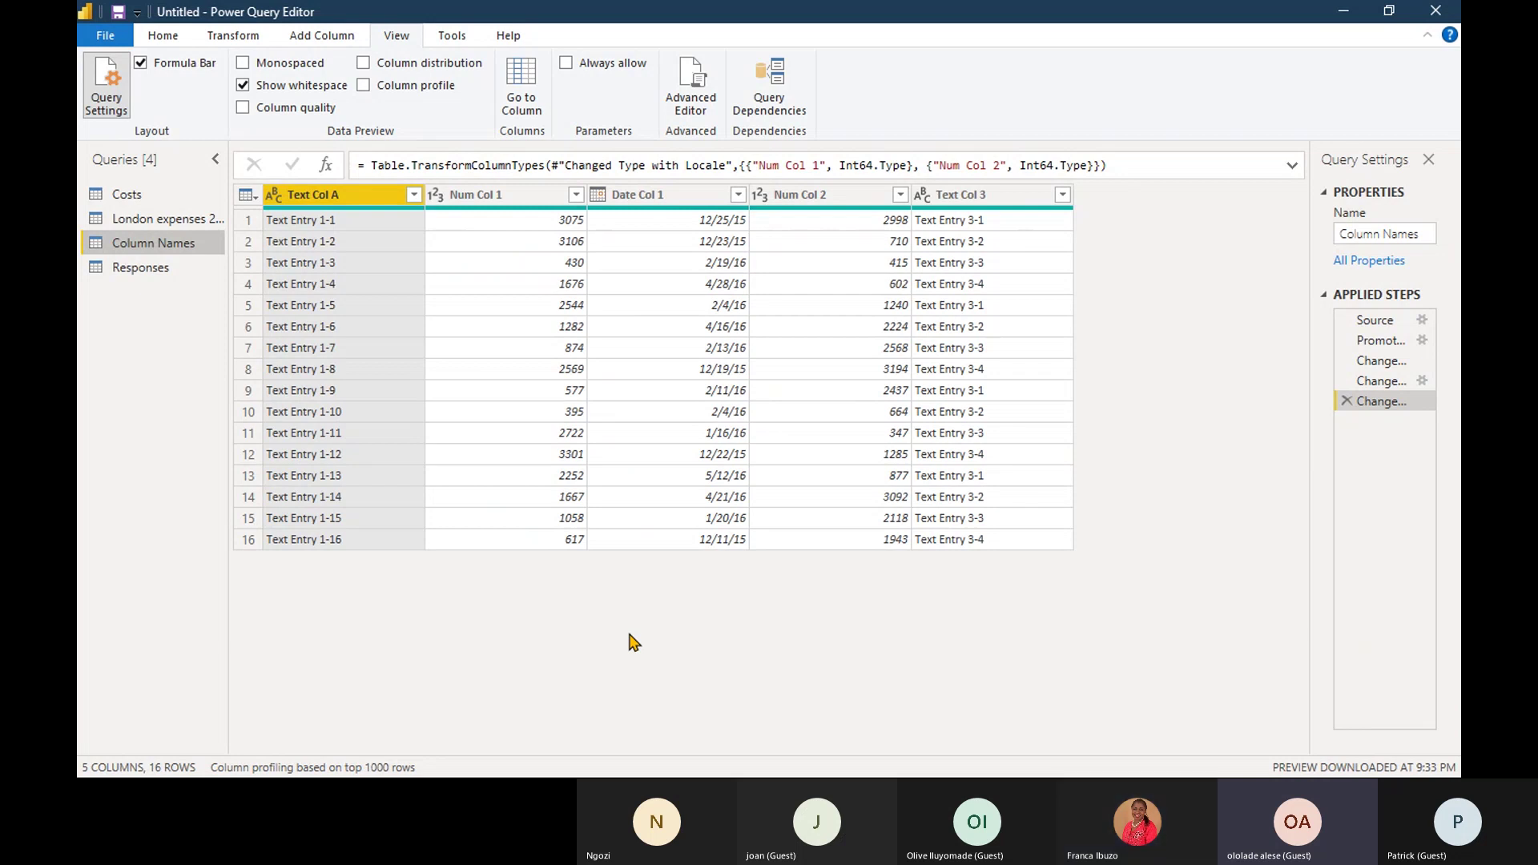
Move Text Col A to the end of the table and back to the beginning, and delete the resulting reorder step.
{"action": "right_click", "coordinate": [380, 206]}
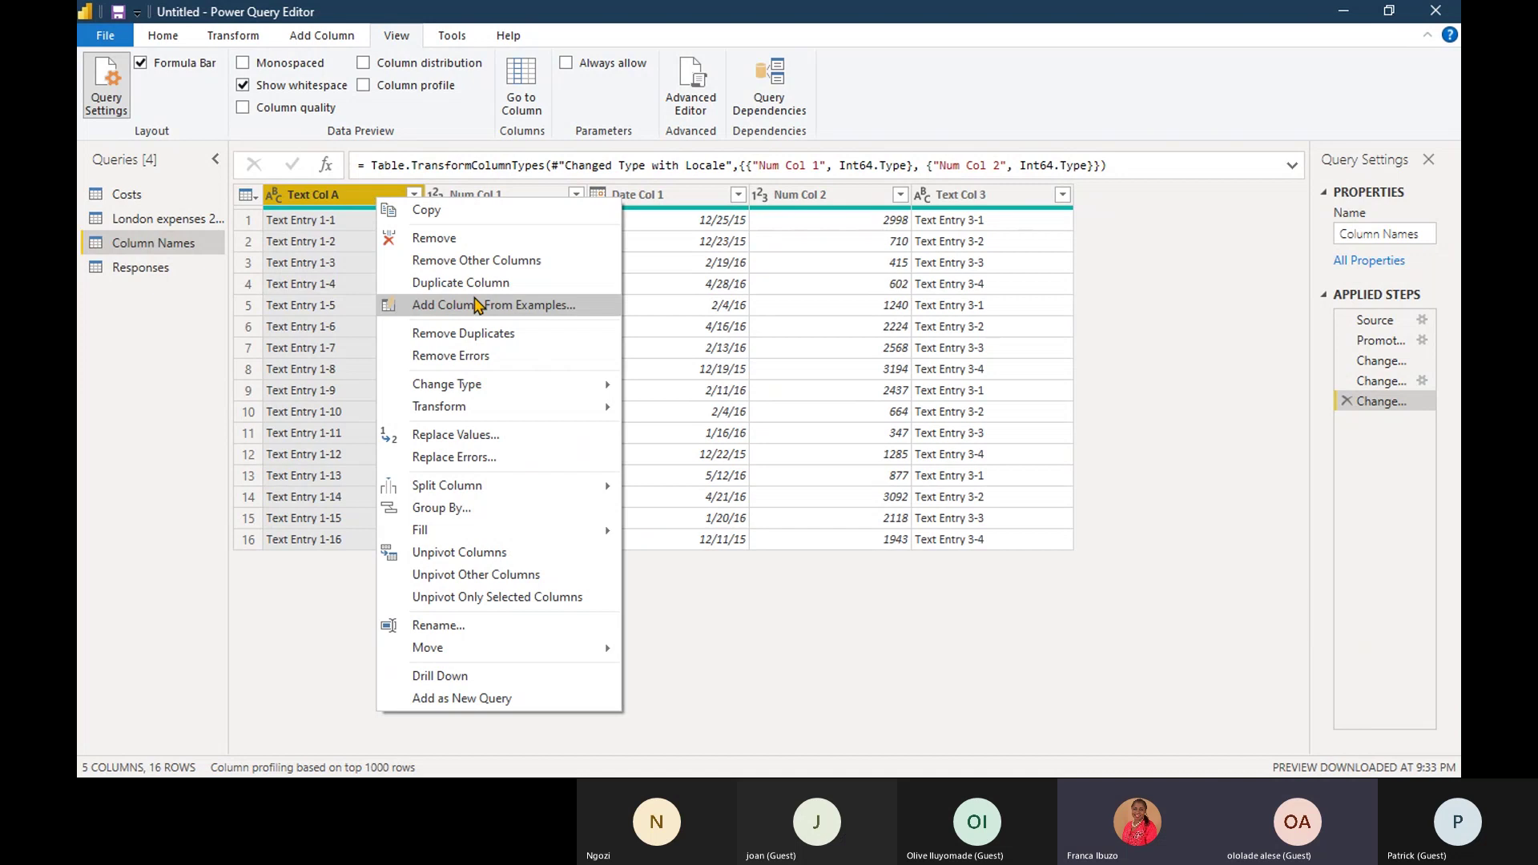
{"action": "mouse_move", "coordinate": [495, 653]}
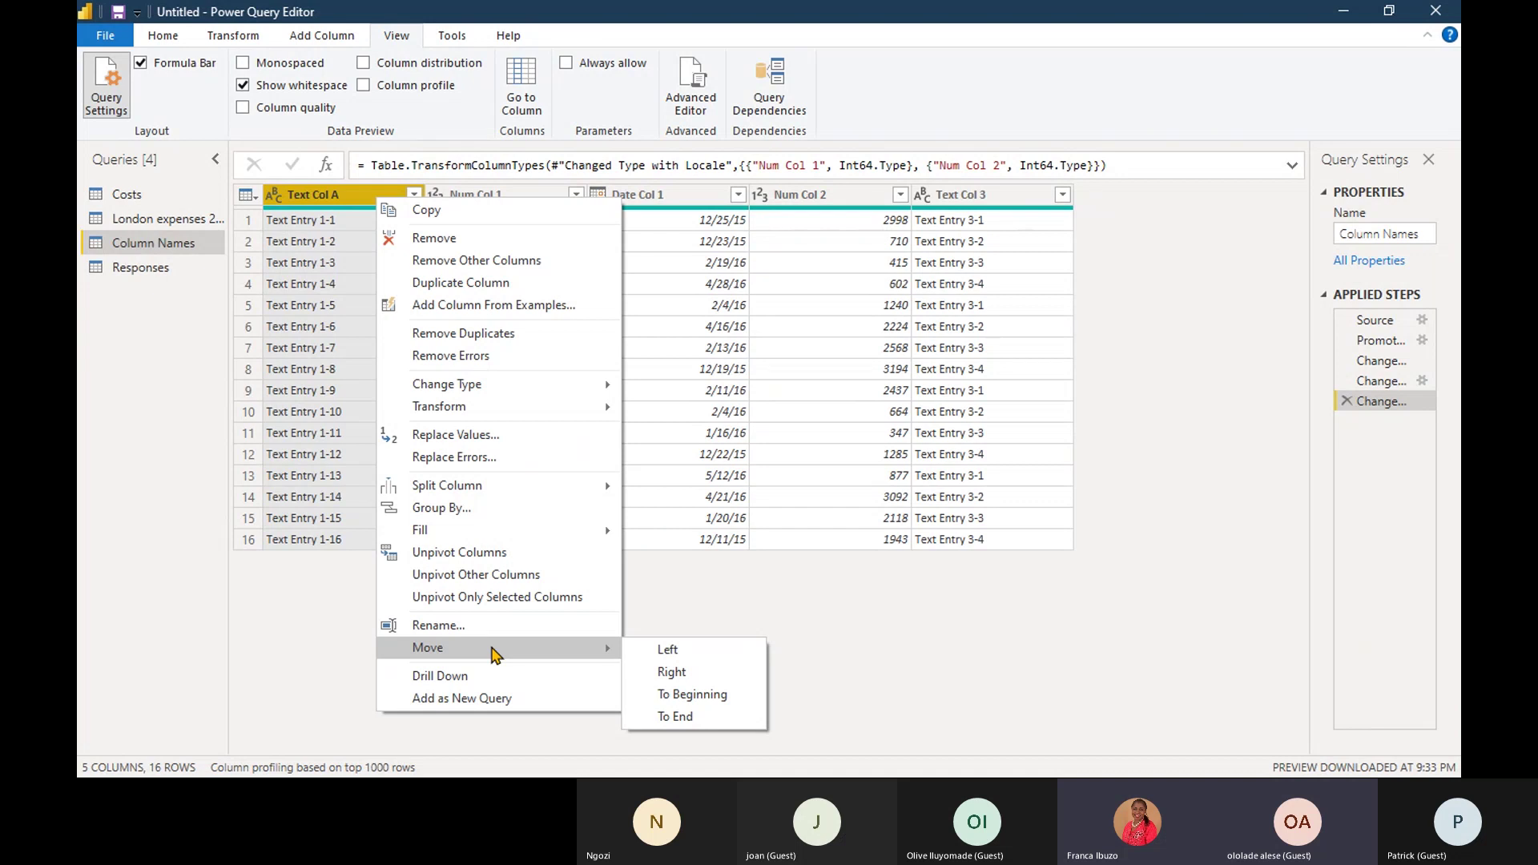
{"action": "left_click", "coordinate": [687, 719]}
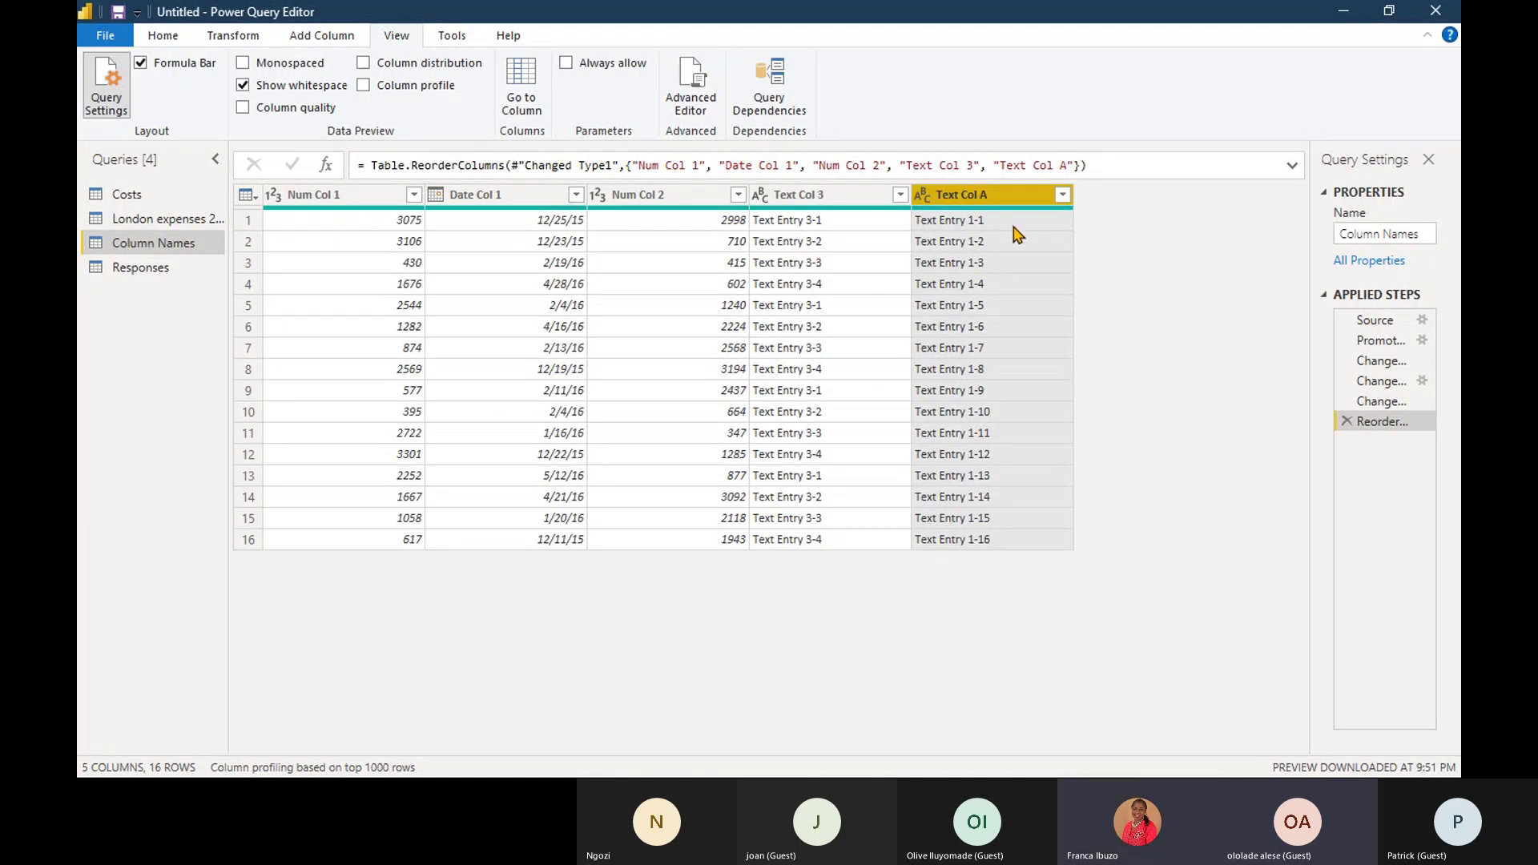
{"action": "right_click", "coordinate": [1024, 200]}
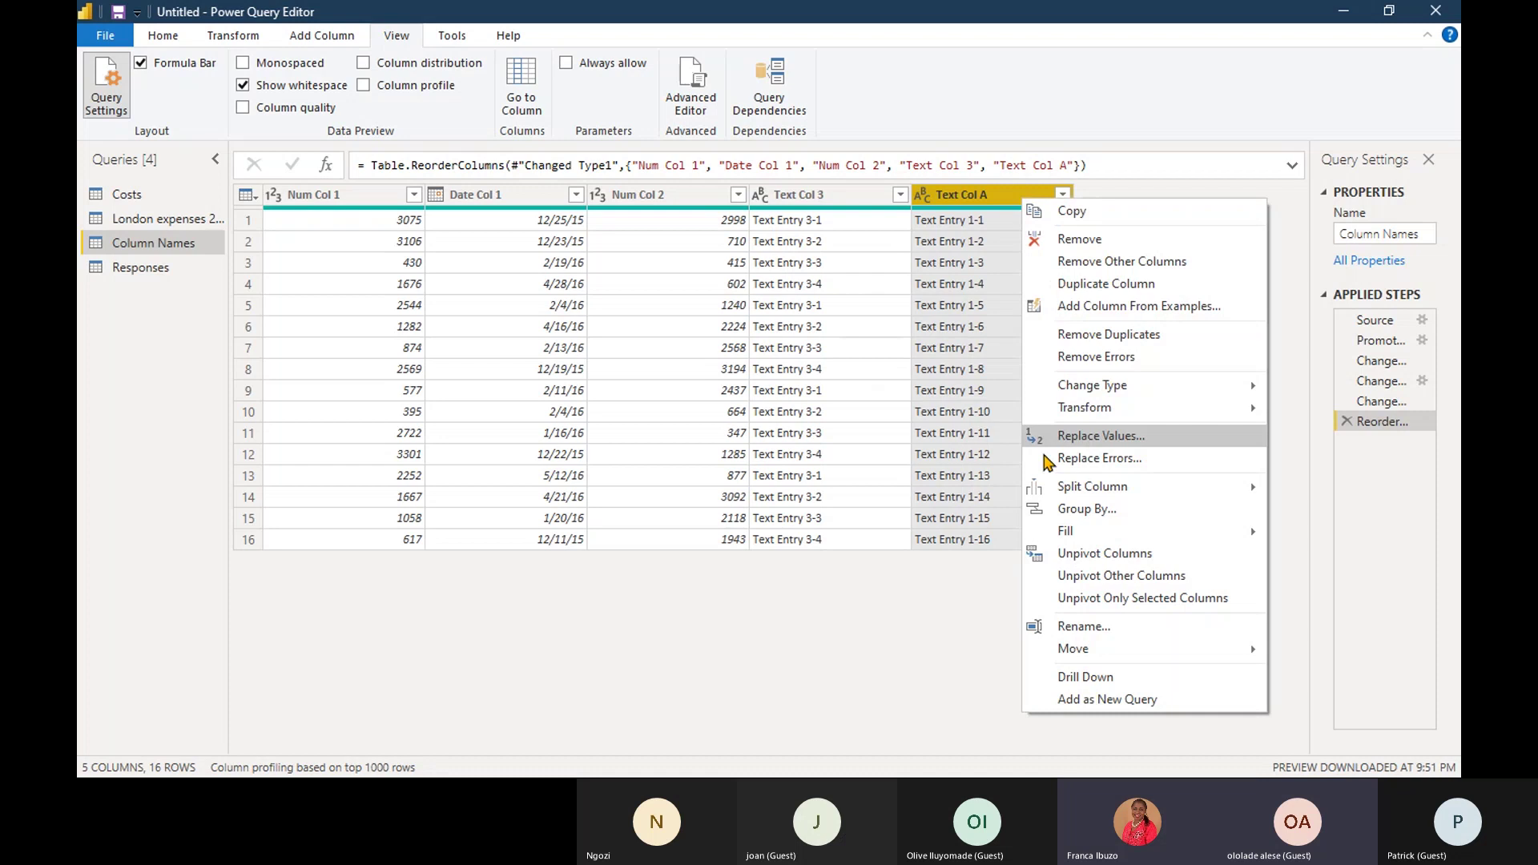
{"action": "left_click", "coordinate": [1306, 702]}
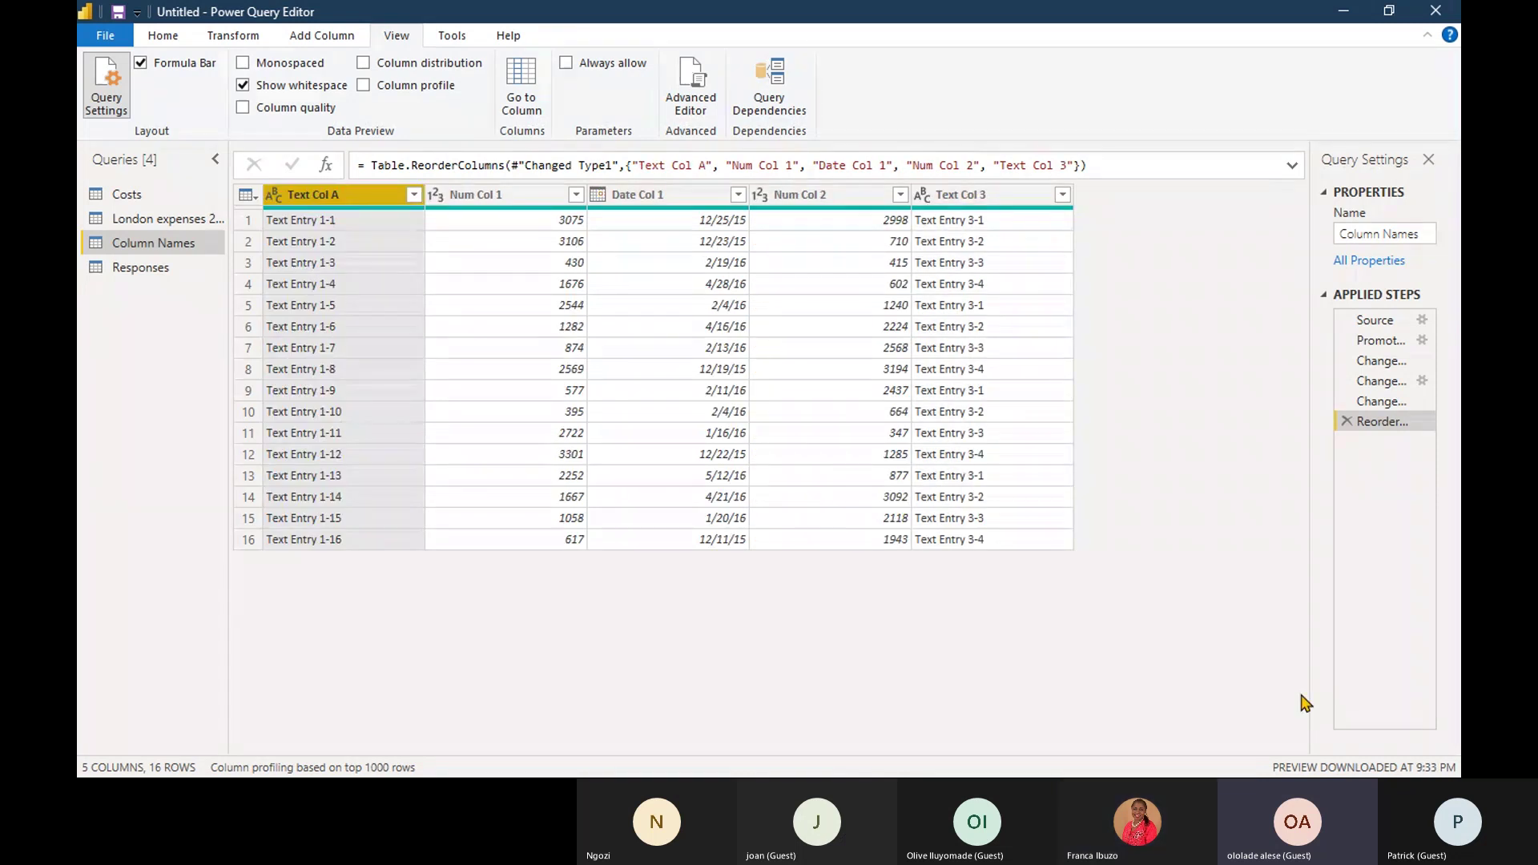
{"action": "left_click", "coordinate": [1347, 423]}
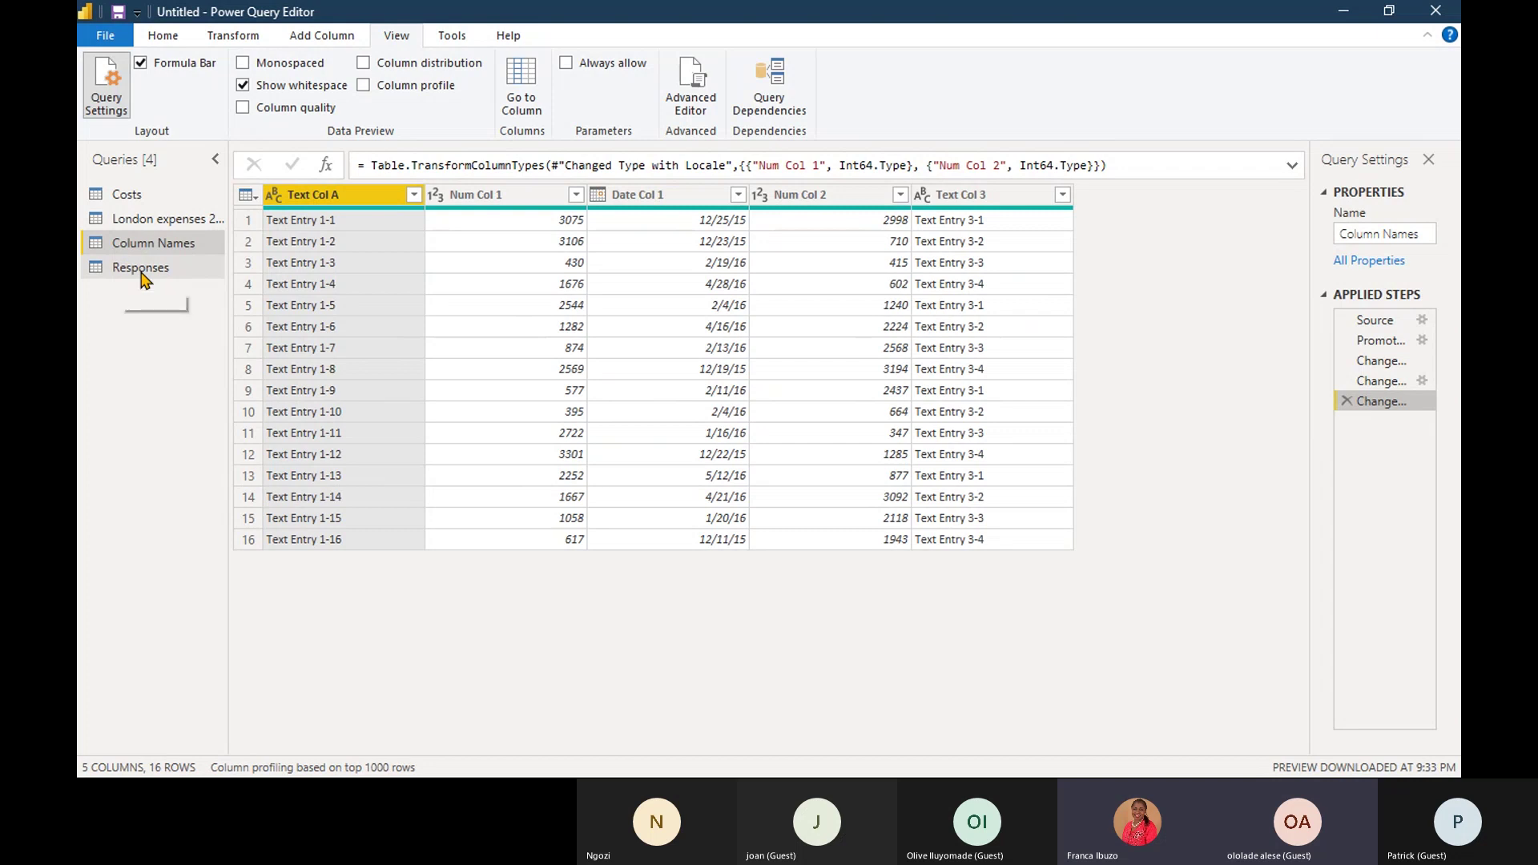
Switch to File Explorer and open the 09-Creating custom columns folder in ETL Dataset.
{"action": "key", "text": "alt+Tab"}
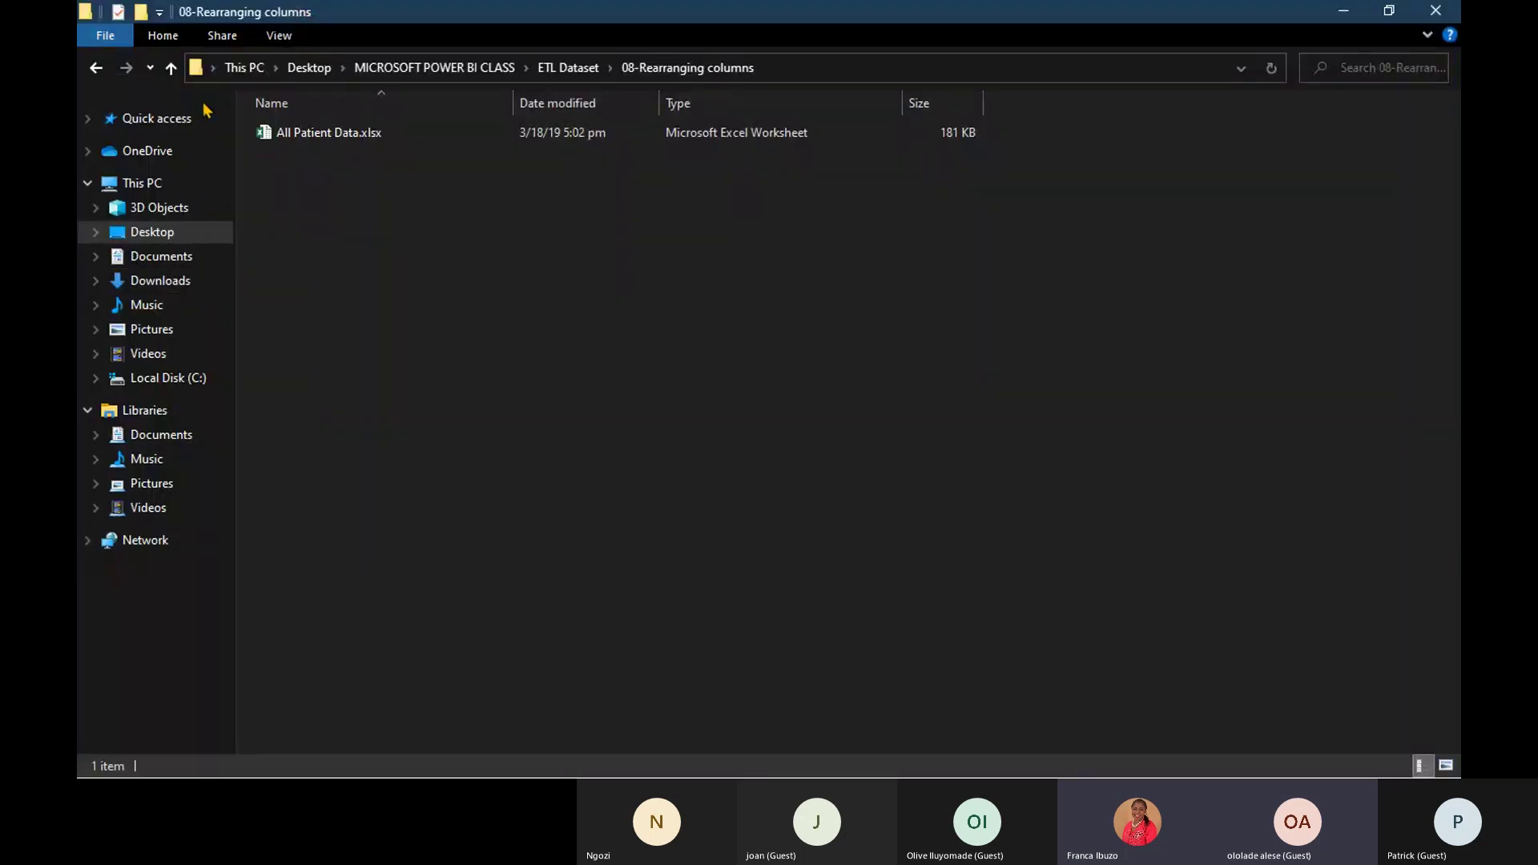
{"action": "left_click", "coordinate": [97, 69]}
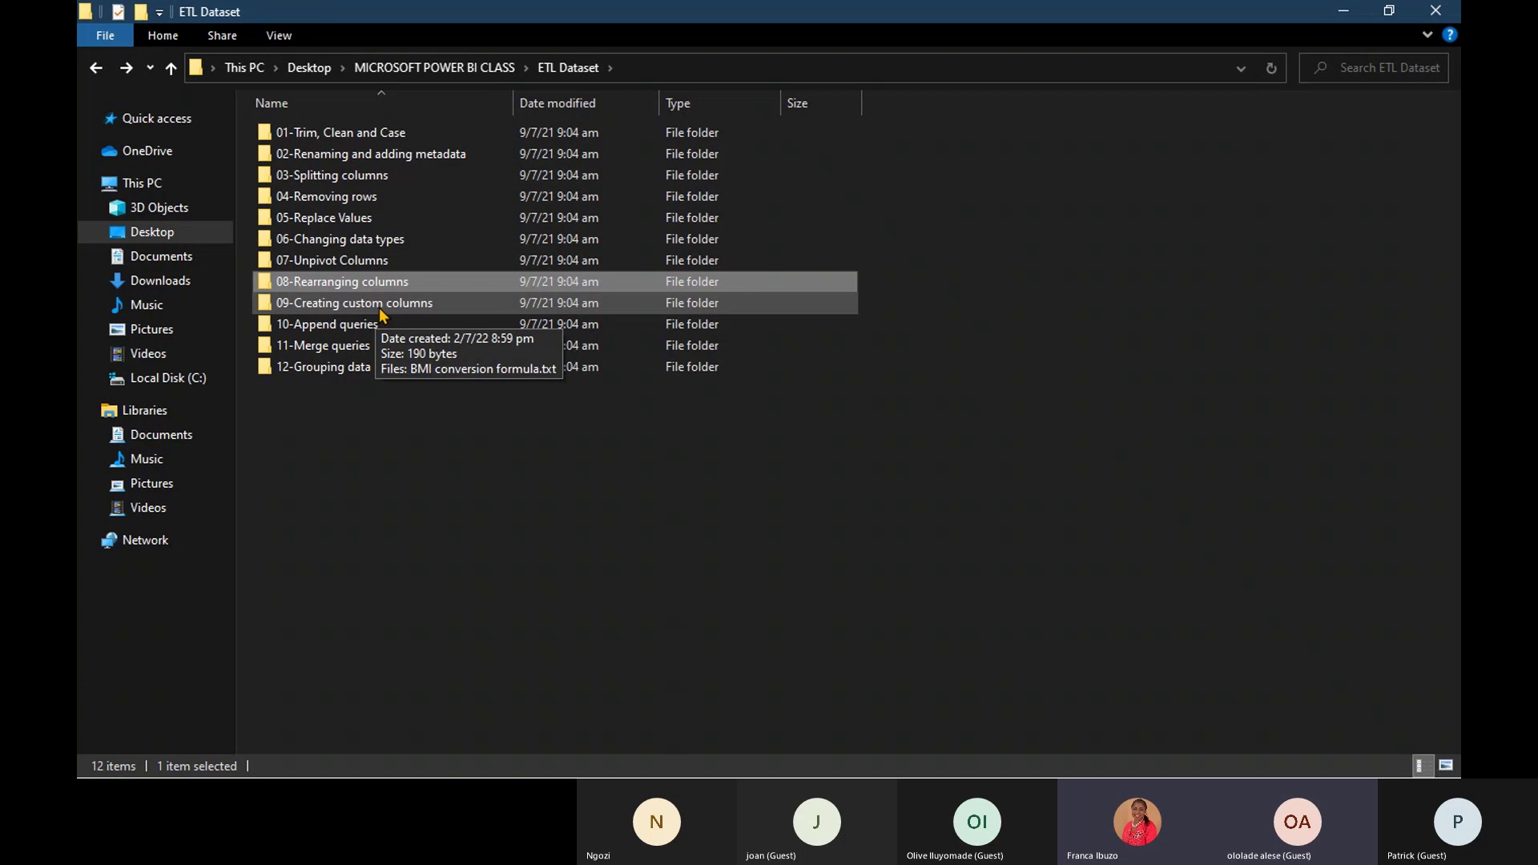
{"action": "left_click", "coordinate": [949, 268]}
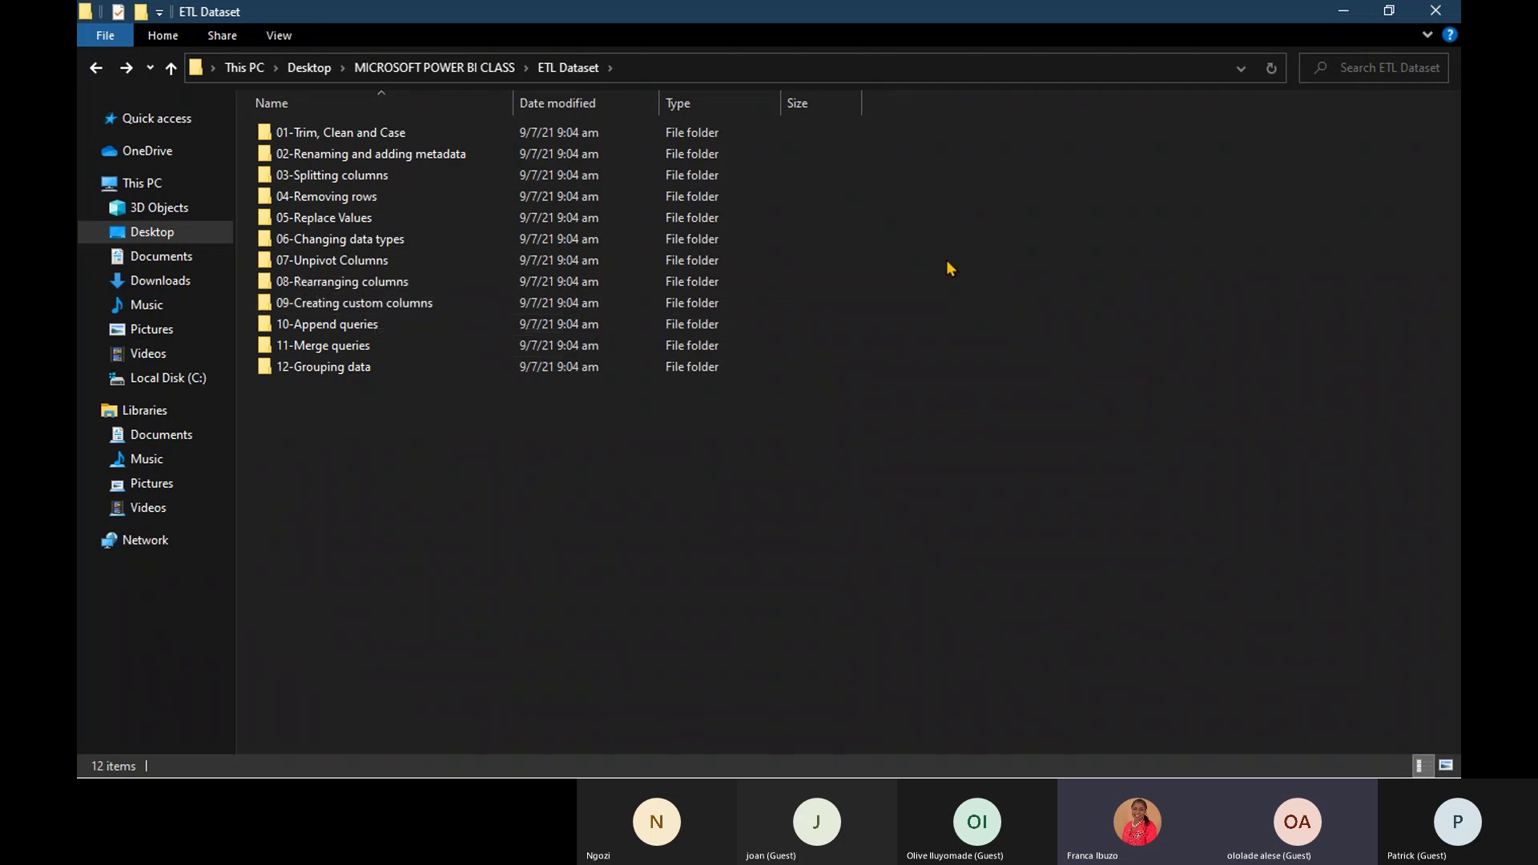
{"action": "double_click", "coordinate": [478, 312]}
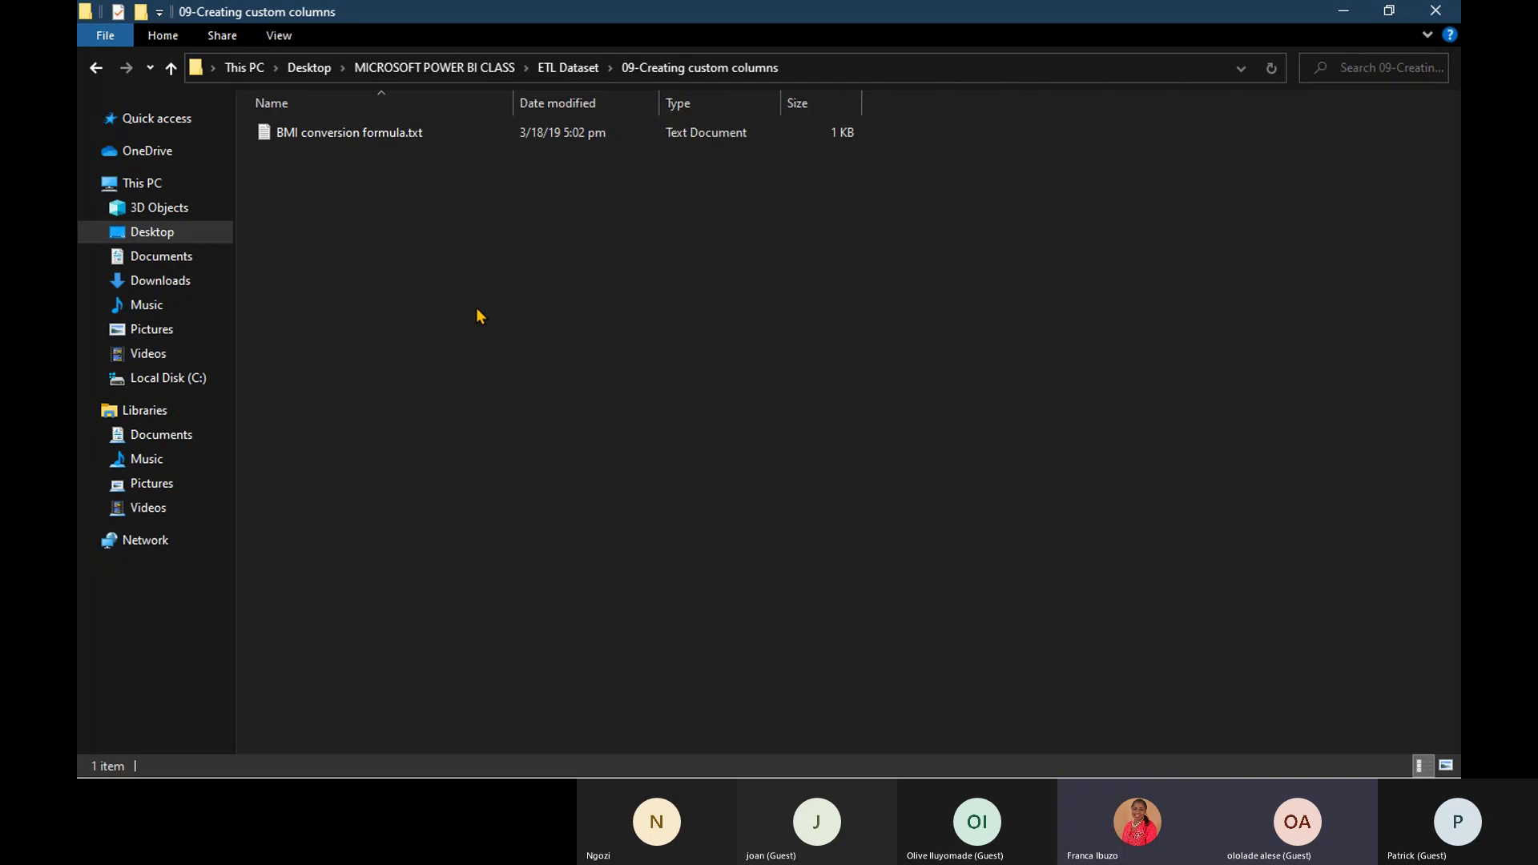
Switch back to Power Query Editor and open the Costs query.
{"action": "key", "text": "alt+Tab"}
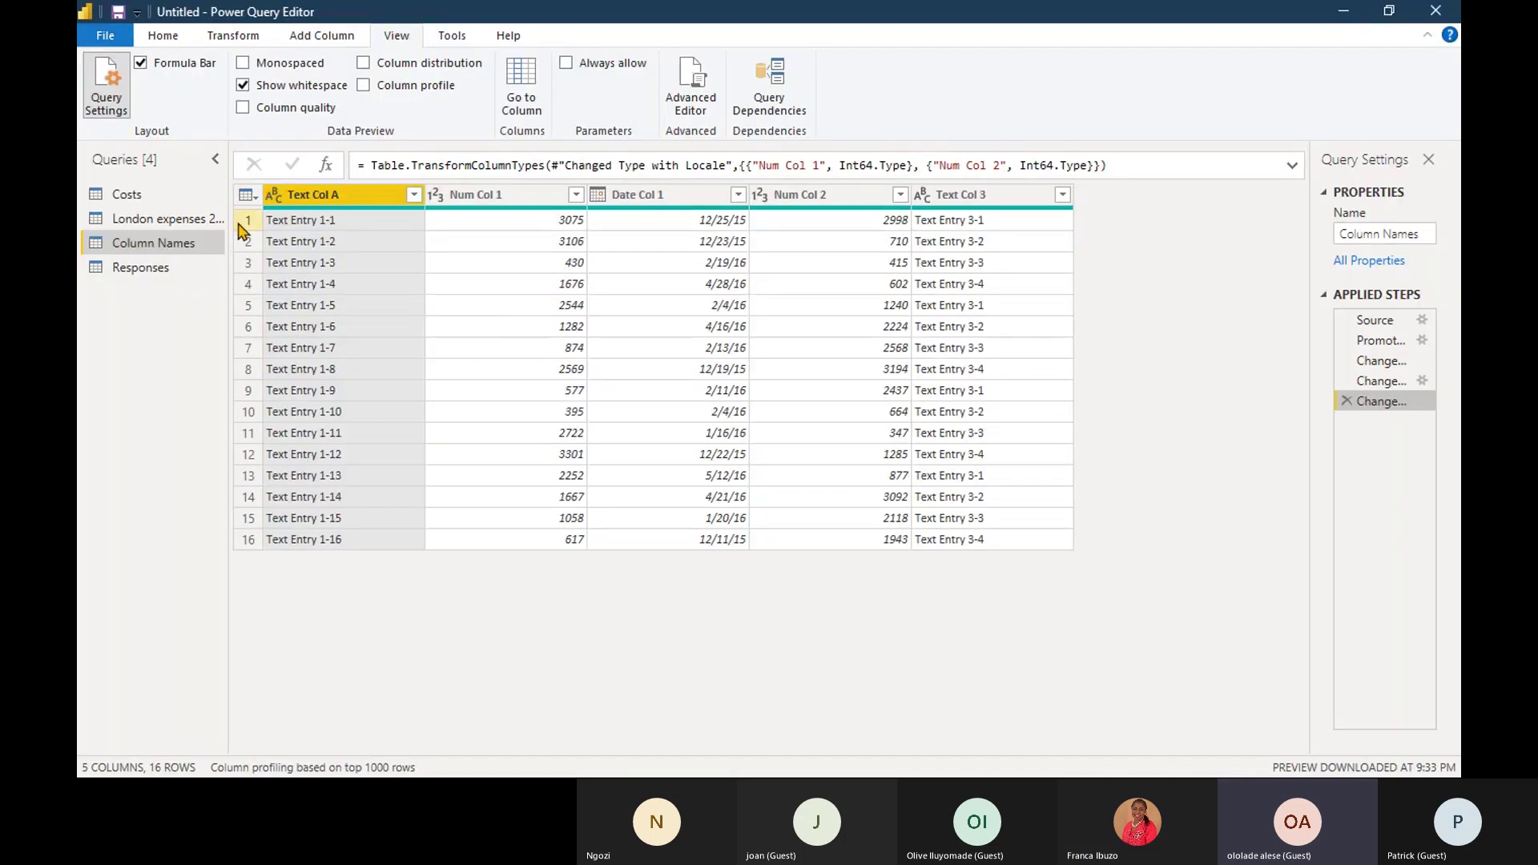
{"action": "left_click", "coordinate": [171, 199]}
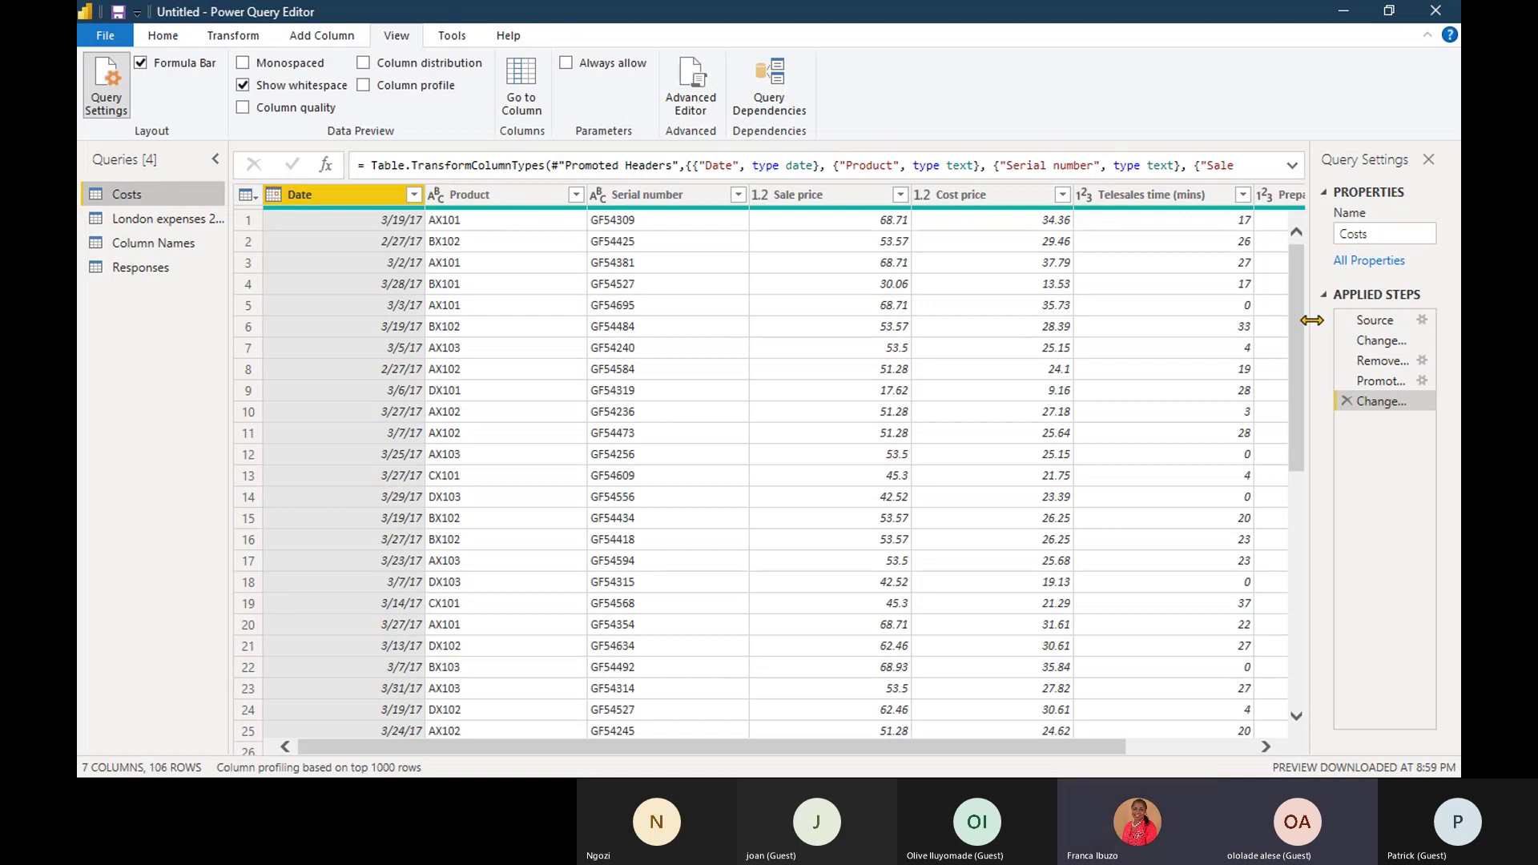
{"action": "left_click_drag", "start_coordinate": [1029, 747], "coordinate": [1258, 753]}
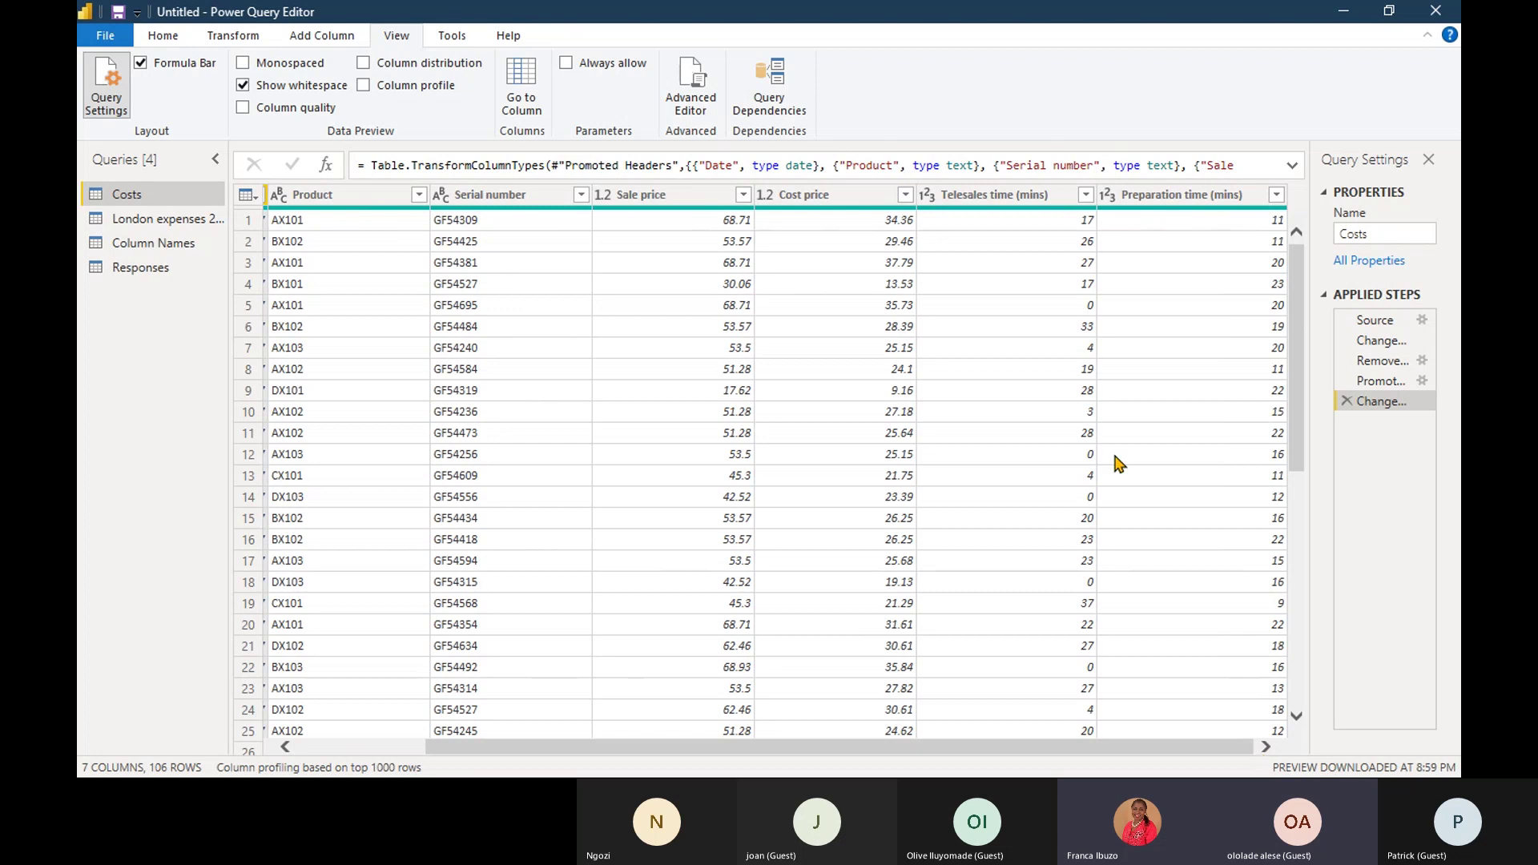
{"action": "right_click", "coordinate": [992, 199]}
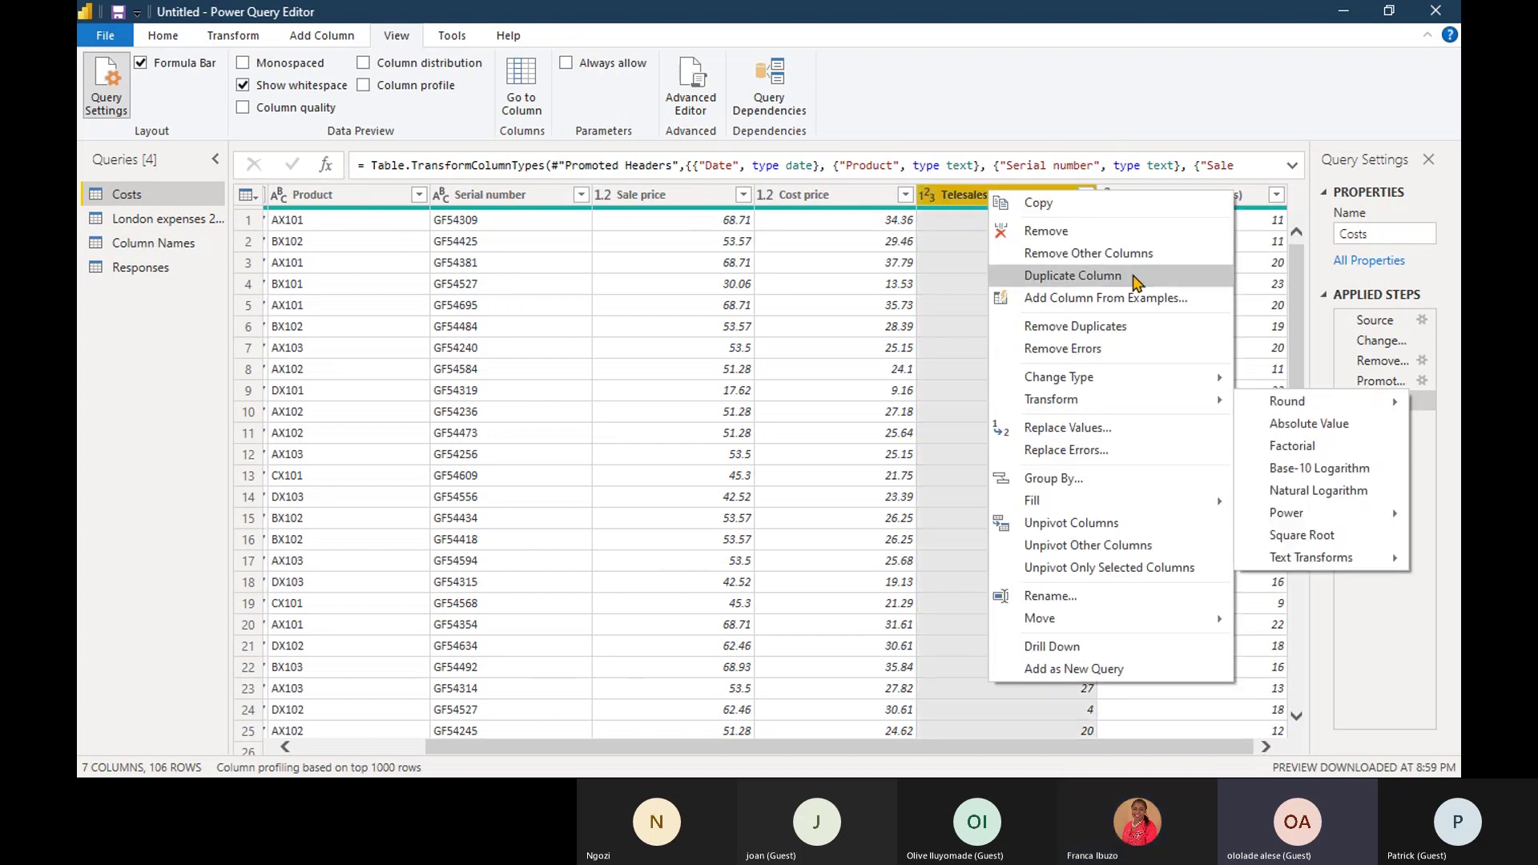
{"action": "key", "text": "Escape"}
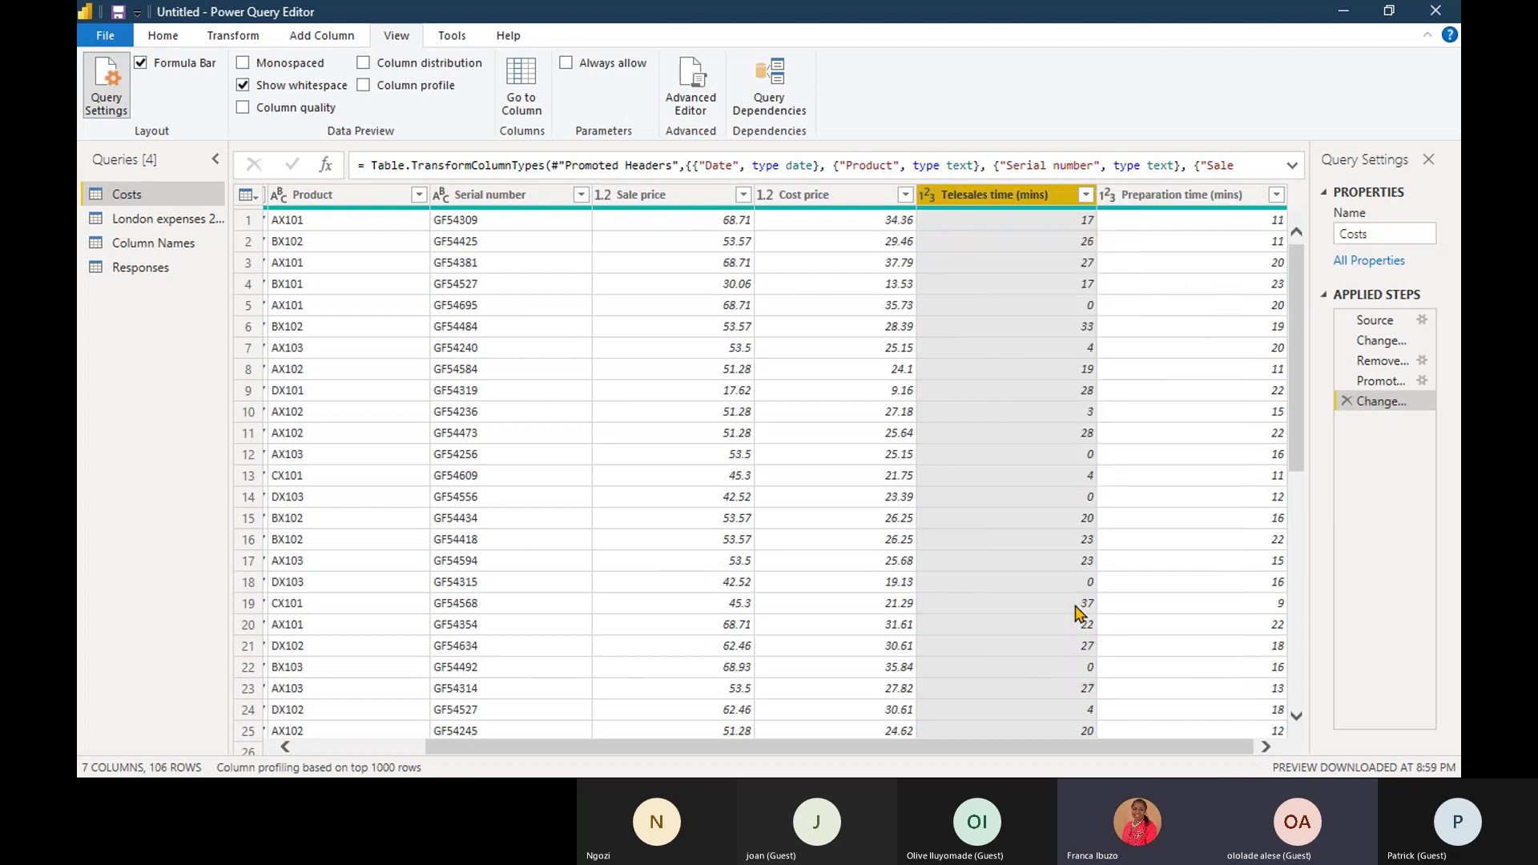
{"action": "key", "text": "F2"}
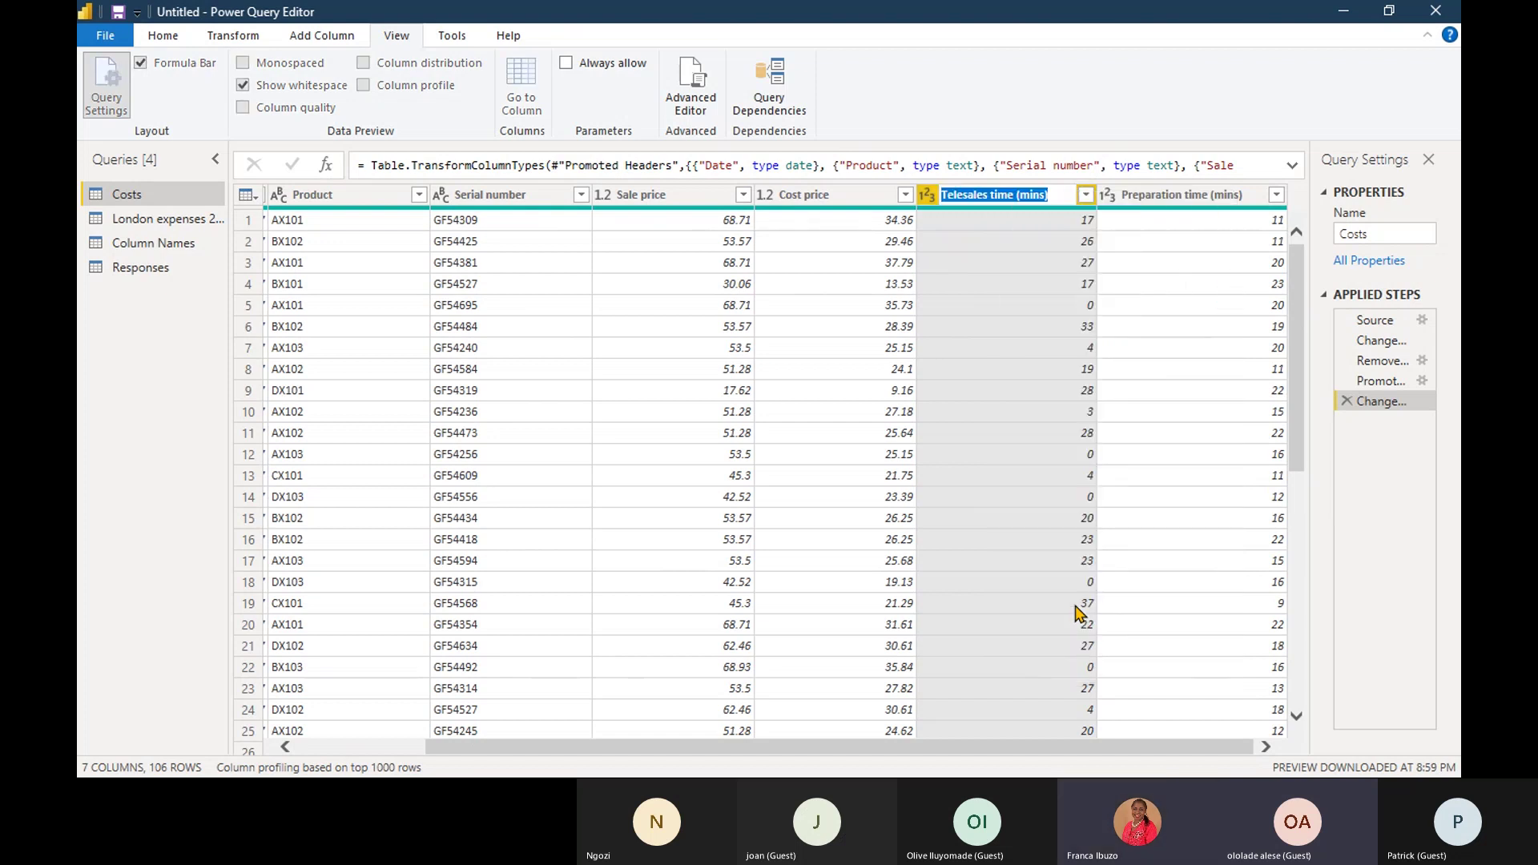
{"action": "left_click", "coordinate": [1175, 137]}
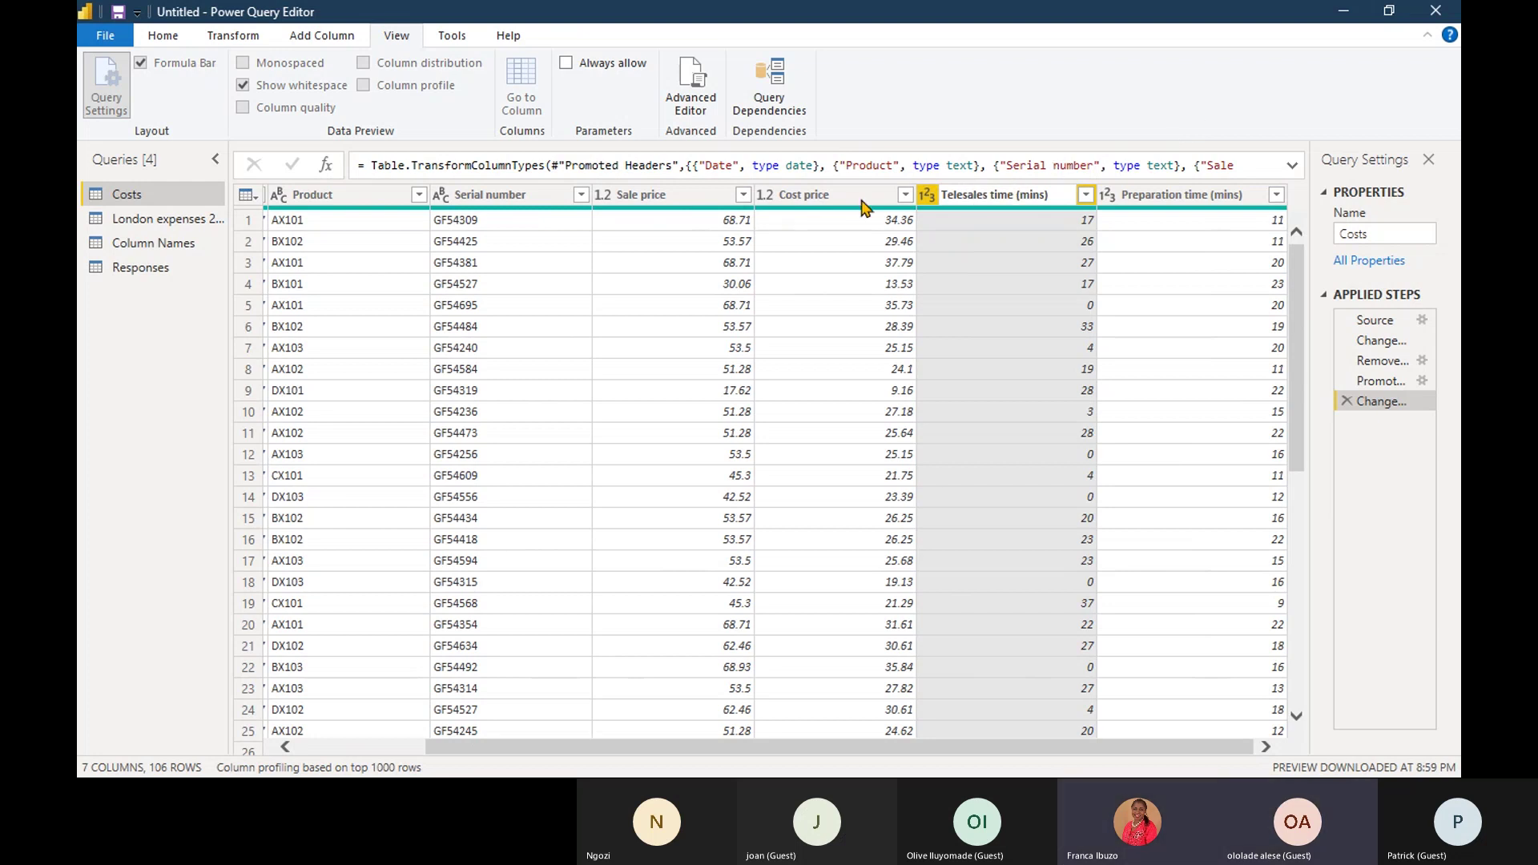
{"action": "left_click_drag", "start_coordinate": [913, 746], "coordinate": [687, 738]}
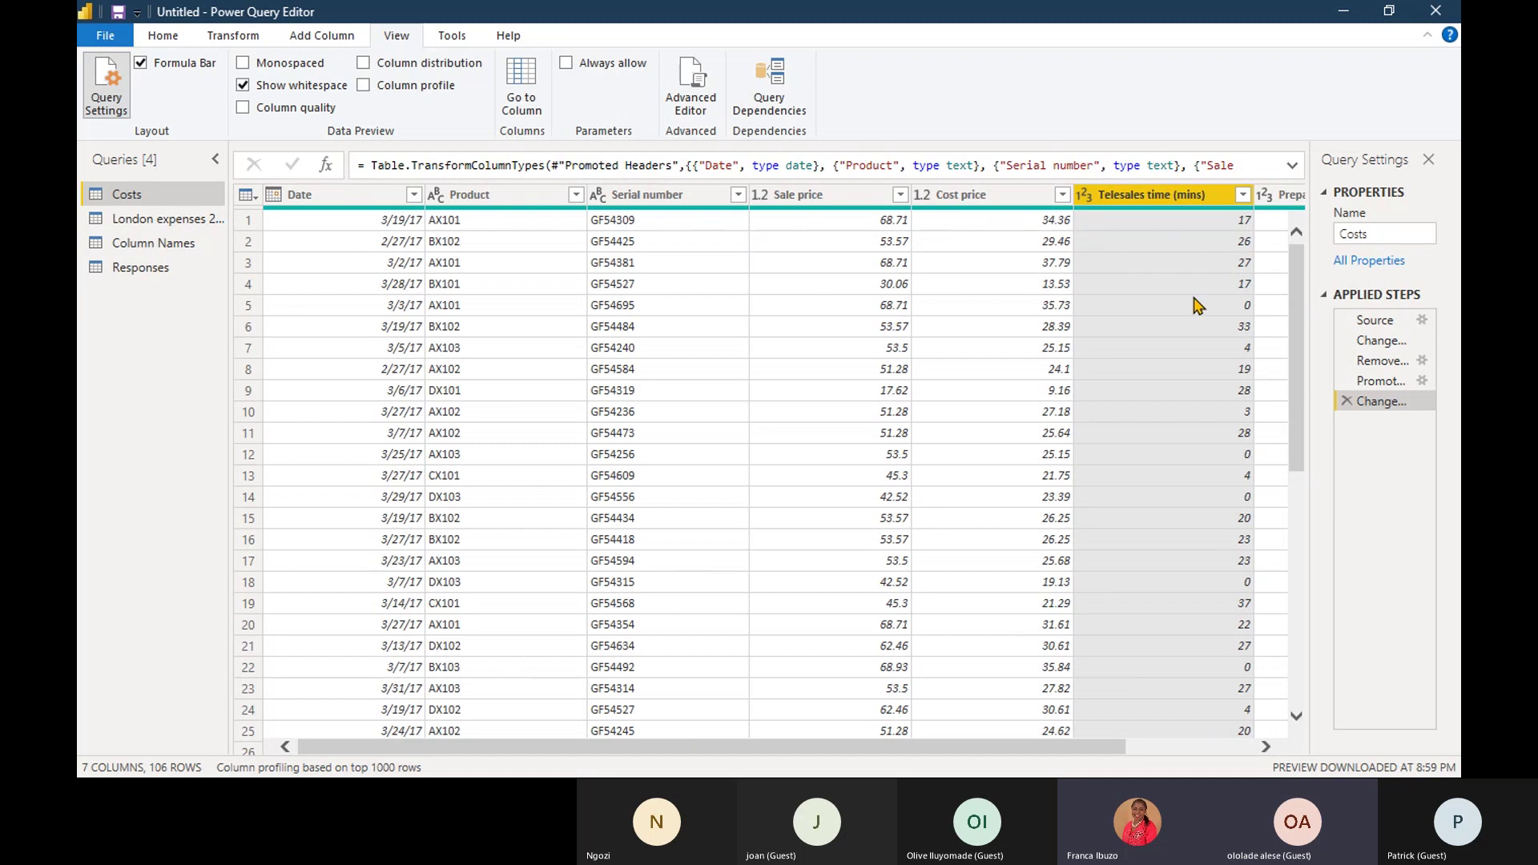
Rename the Telesales time (mins) column in the Costs query to Quantity.
{"action": "right_click", "coordinate": [1184, 206]}
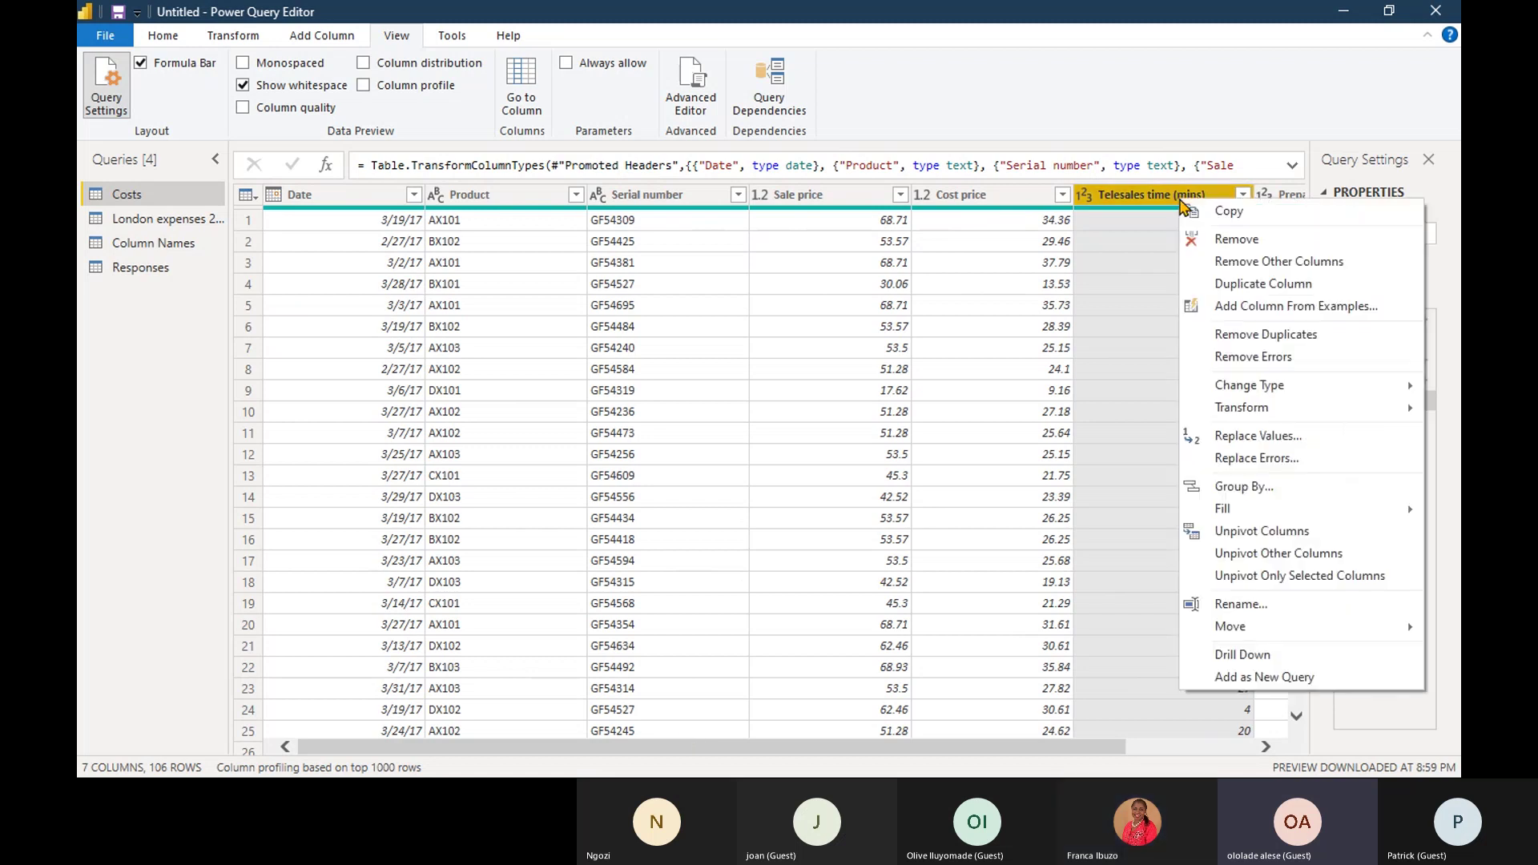
{"action": "left_click", "coordinate": [1283, 617]}
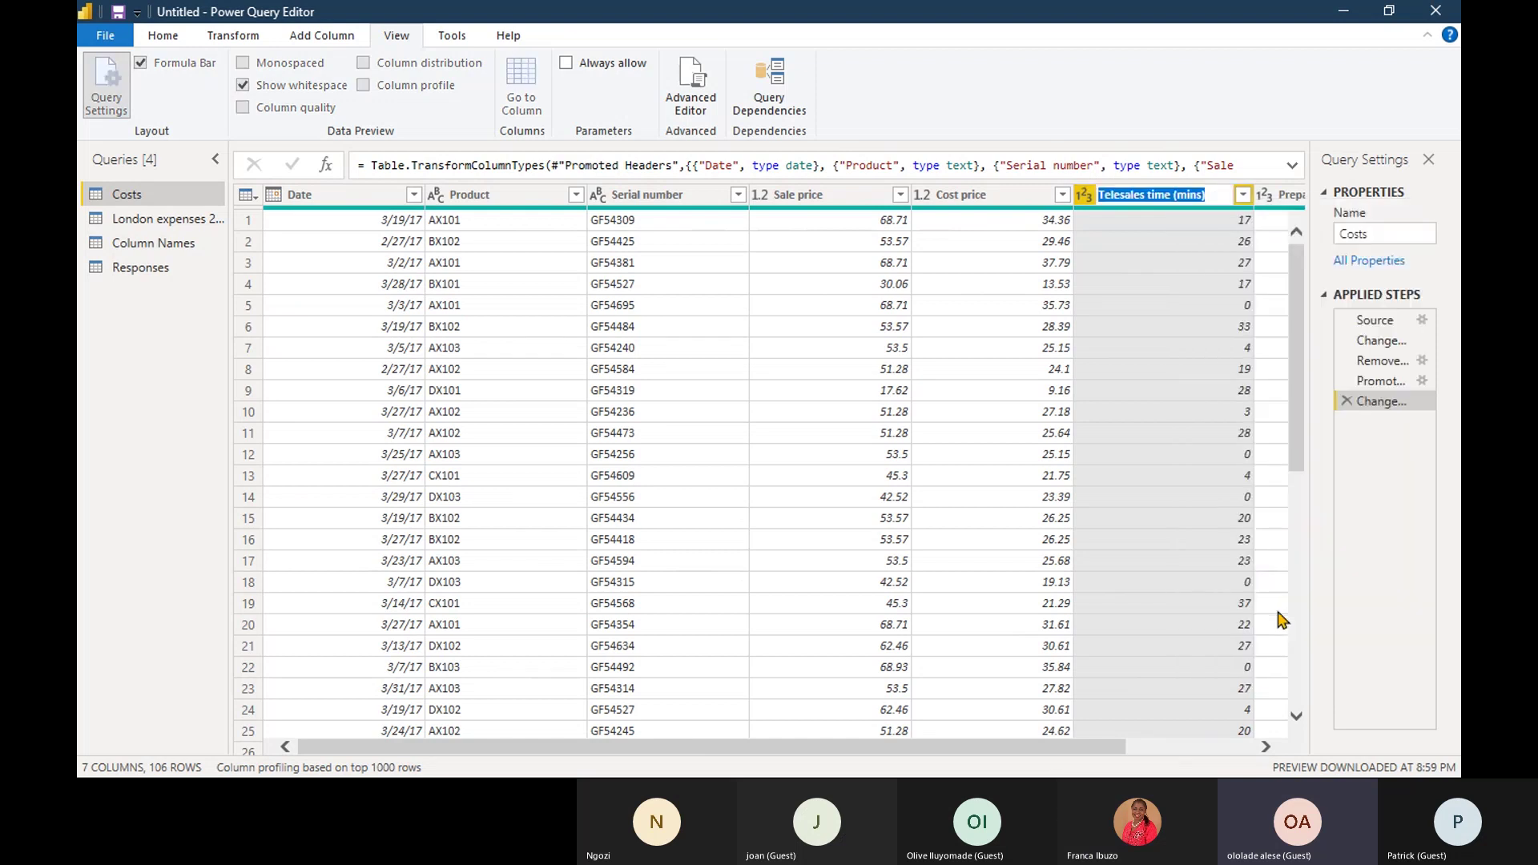
{"action": "type", "text": "Q"}
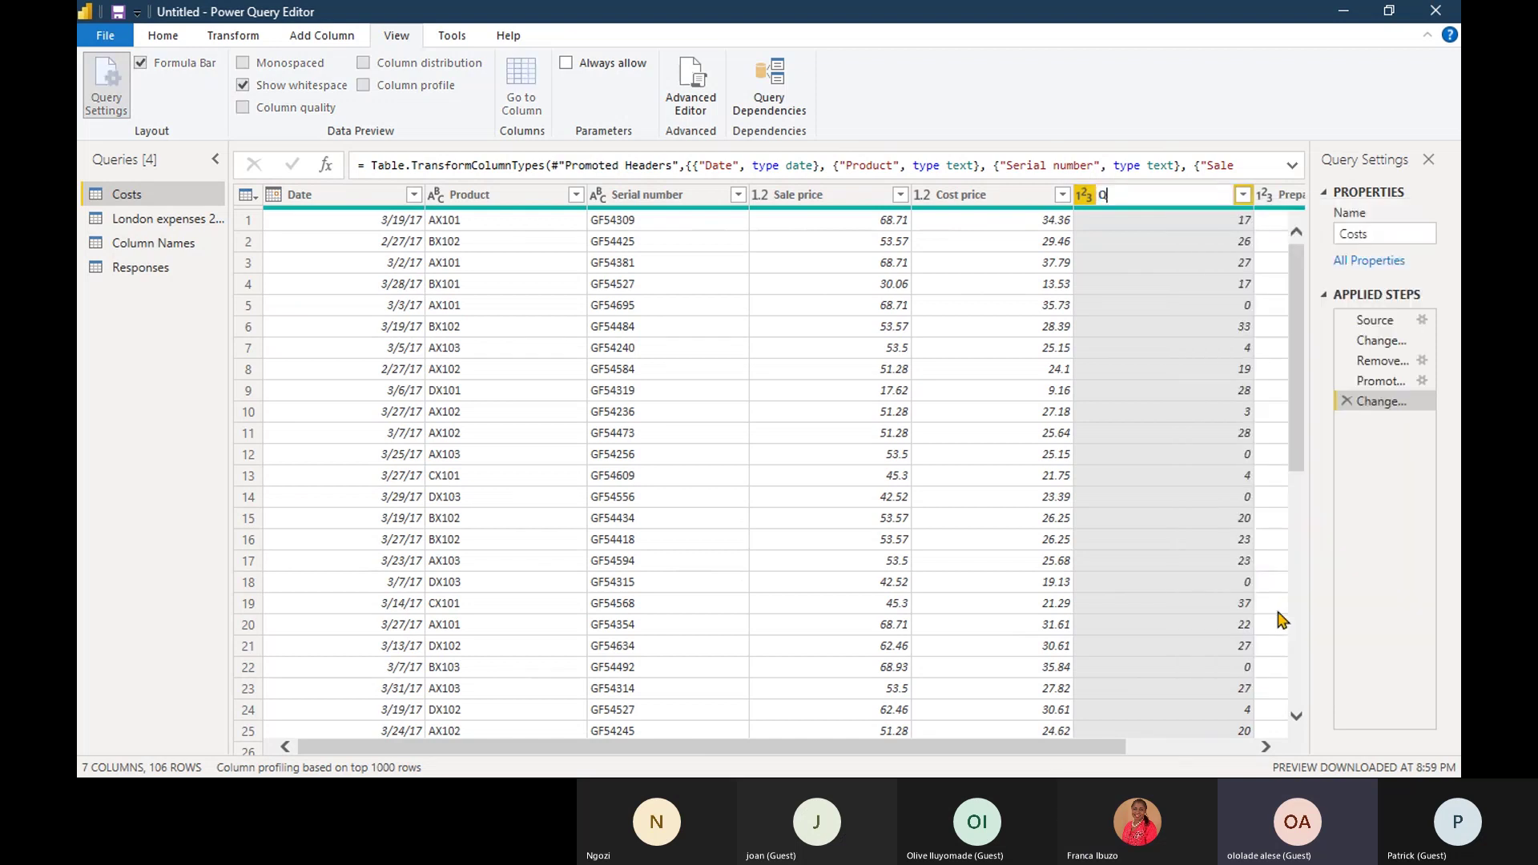
{"action": "type", "text": "ua"}
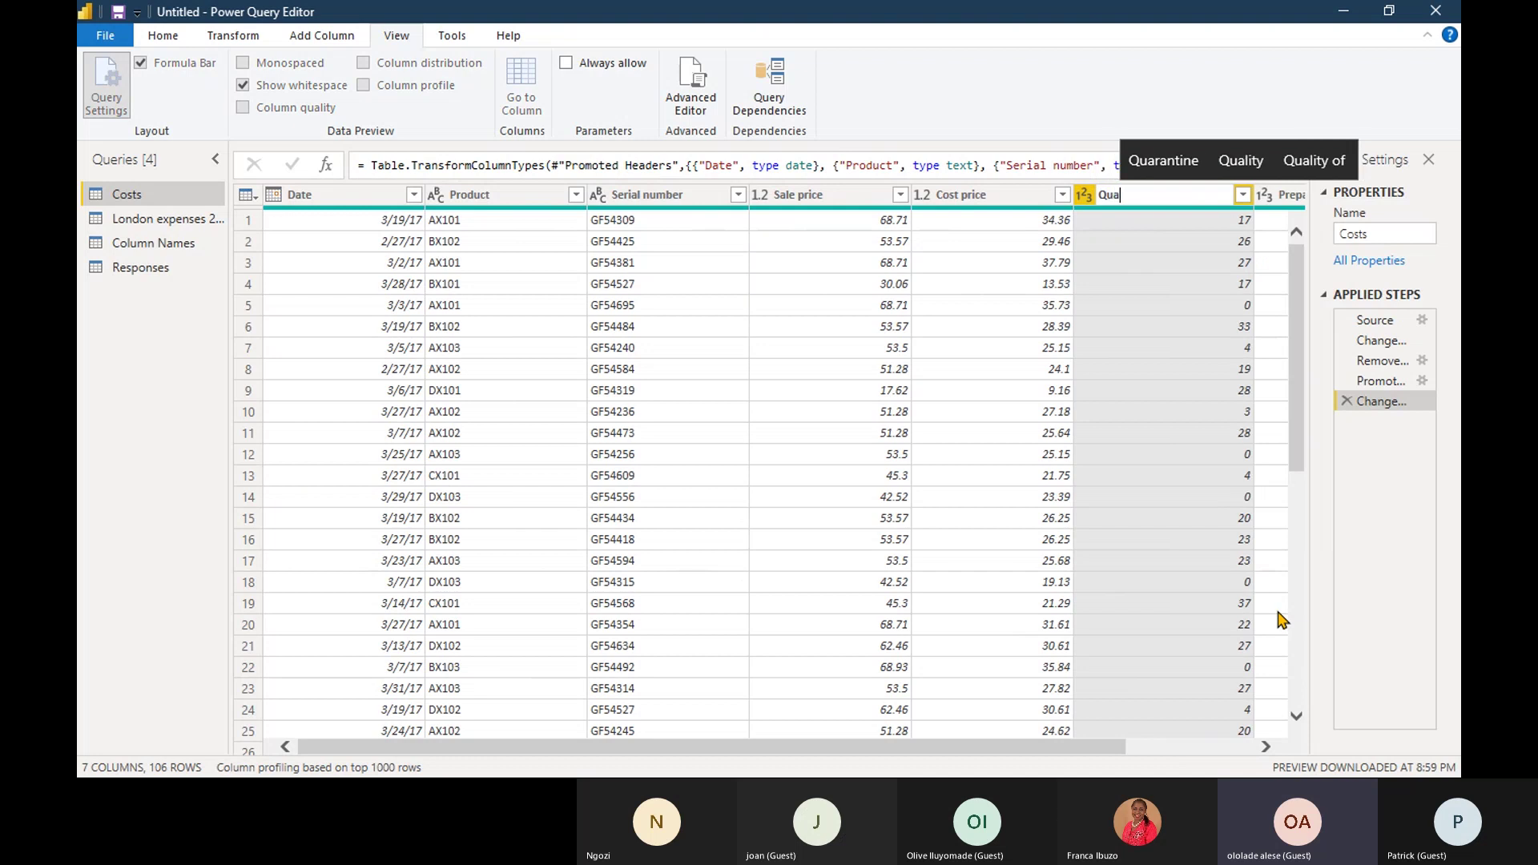
{"action": "type", "text": "nti"}
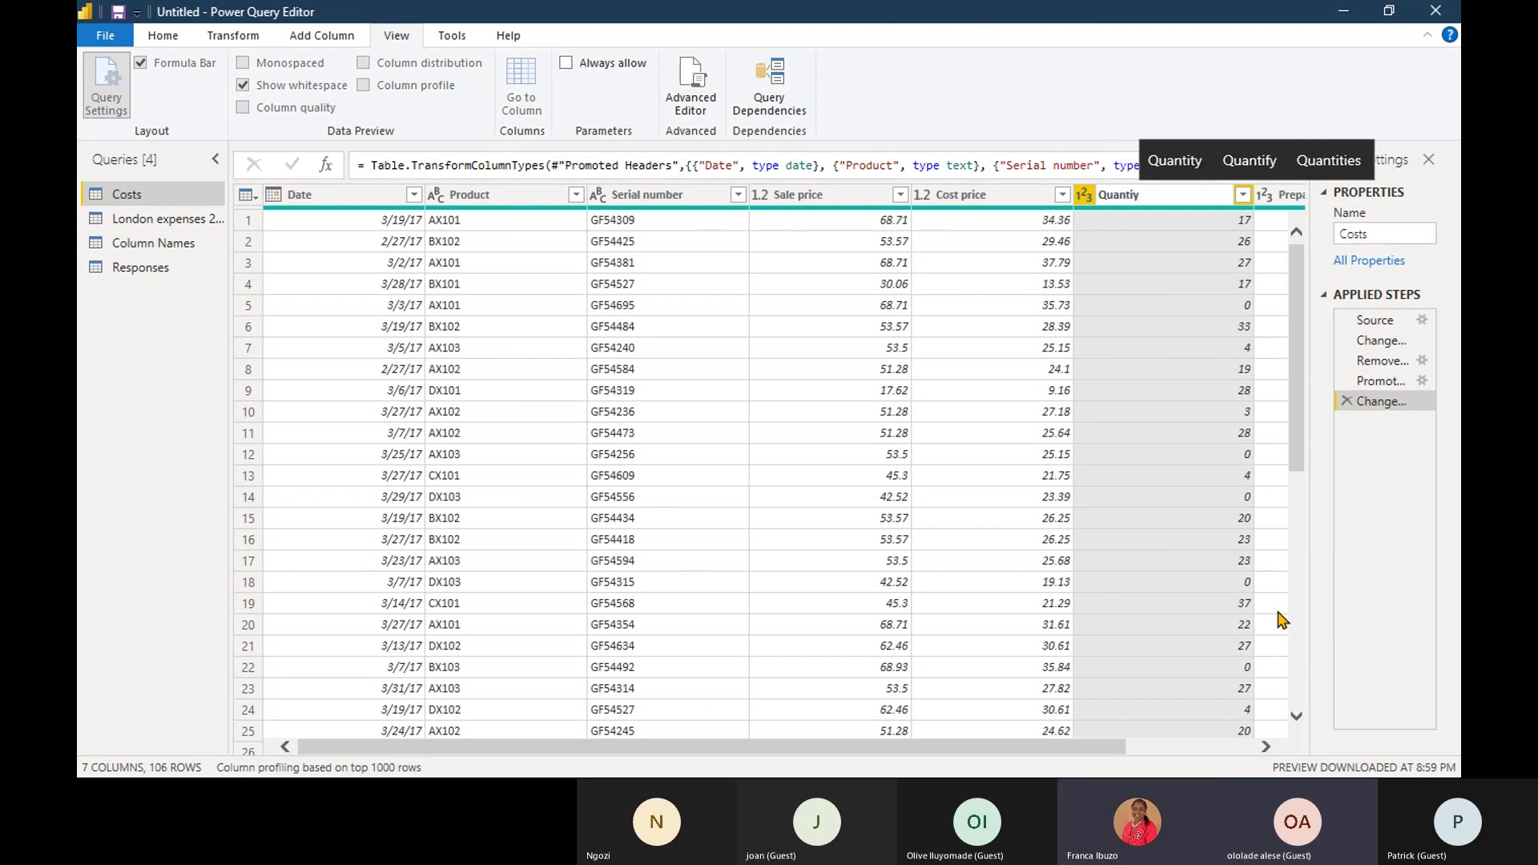
{"action": "type", "text": "ty"}
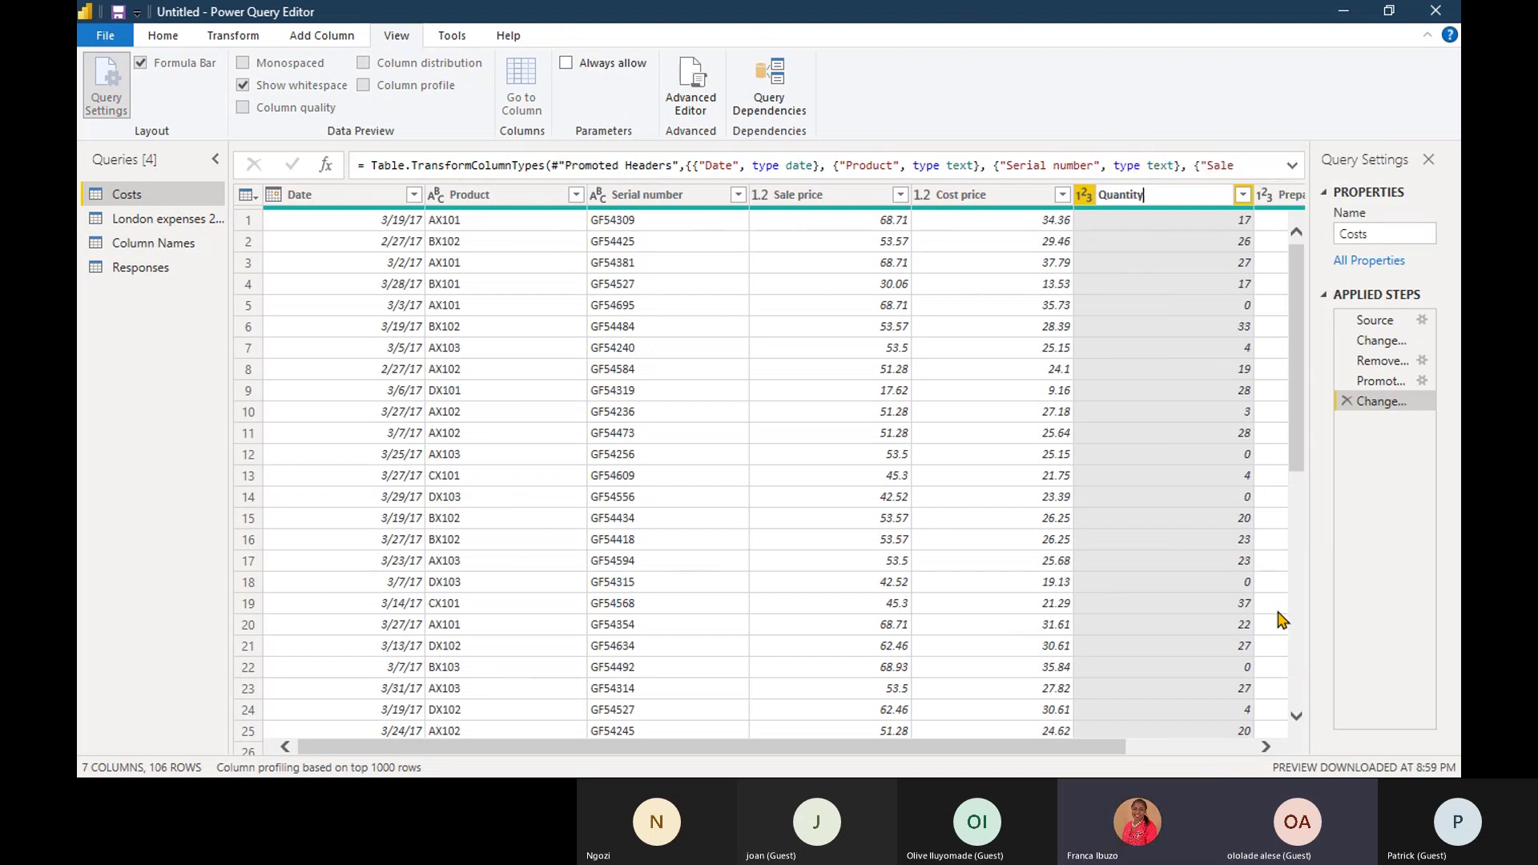
{"action": "key", "text": "Return"}
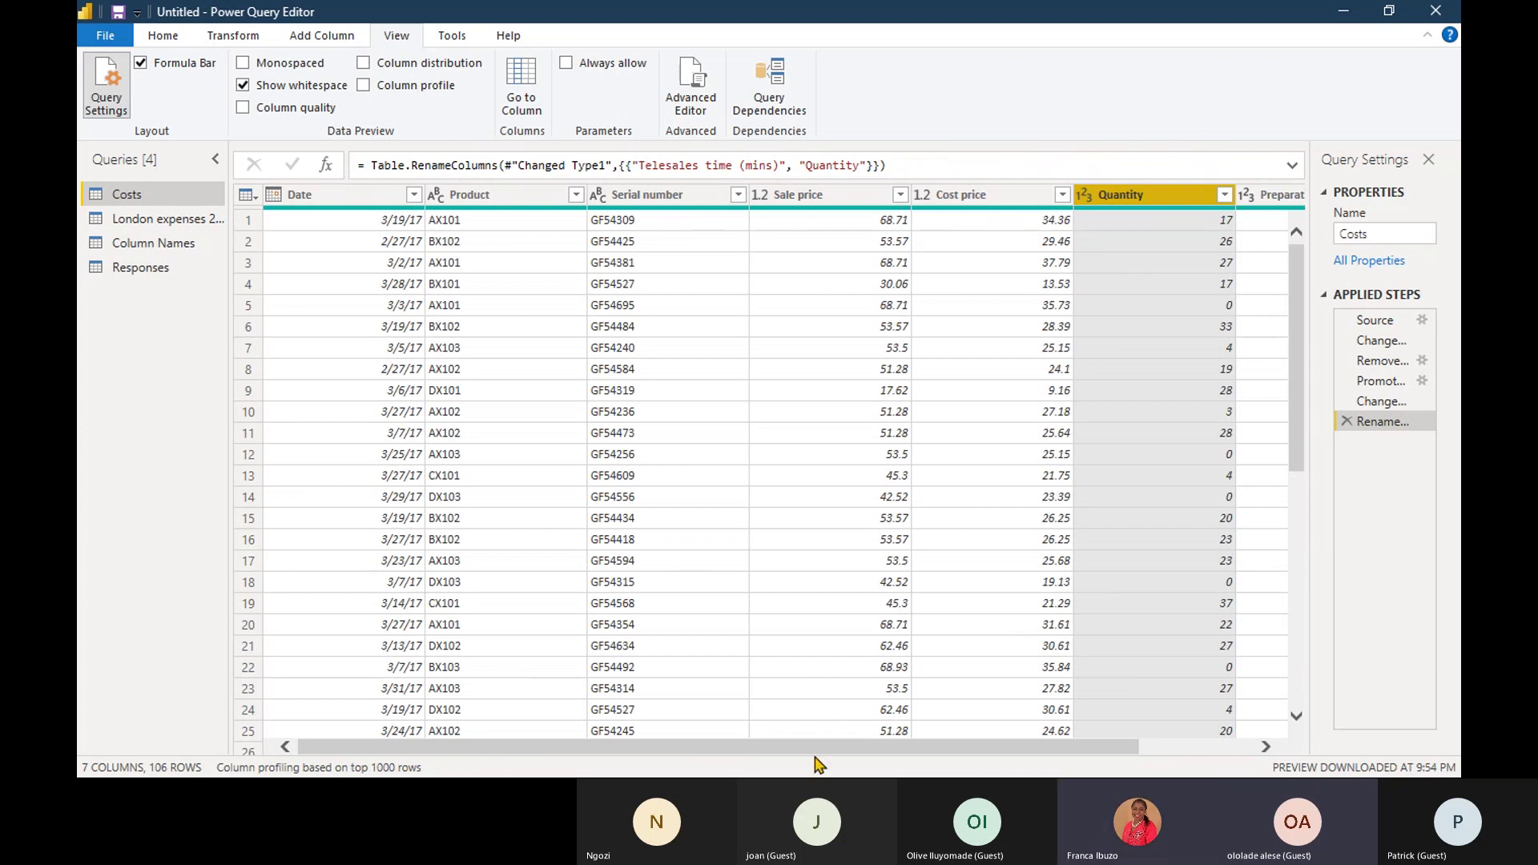
{"action": "left_click_drag", "start_coordinate": [827, 755], "coordinate": [979, 748]}
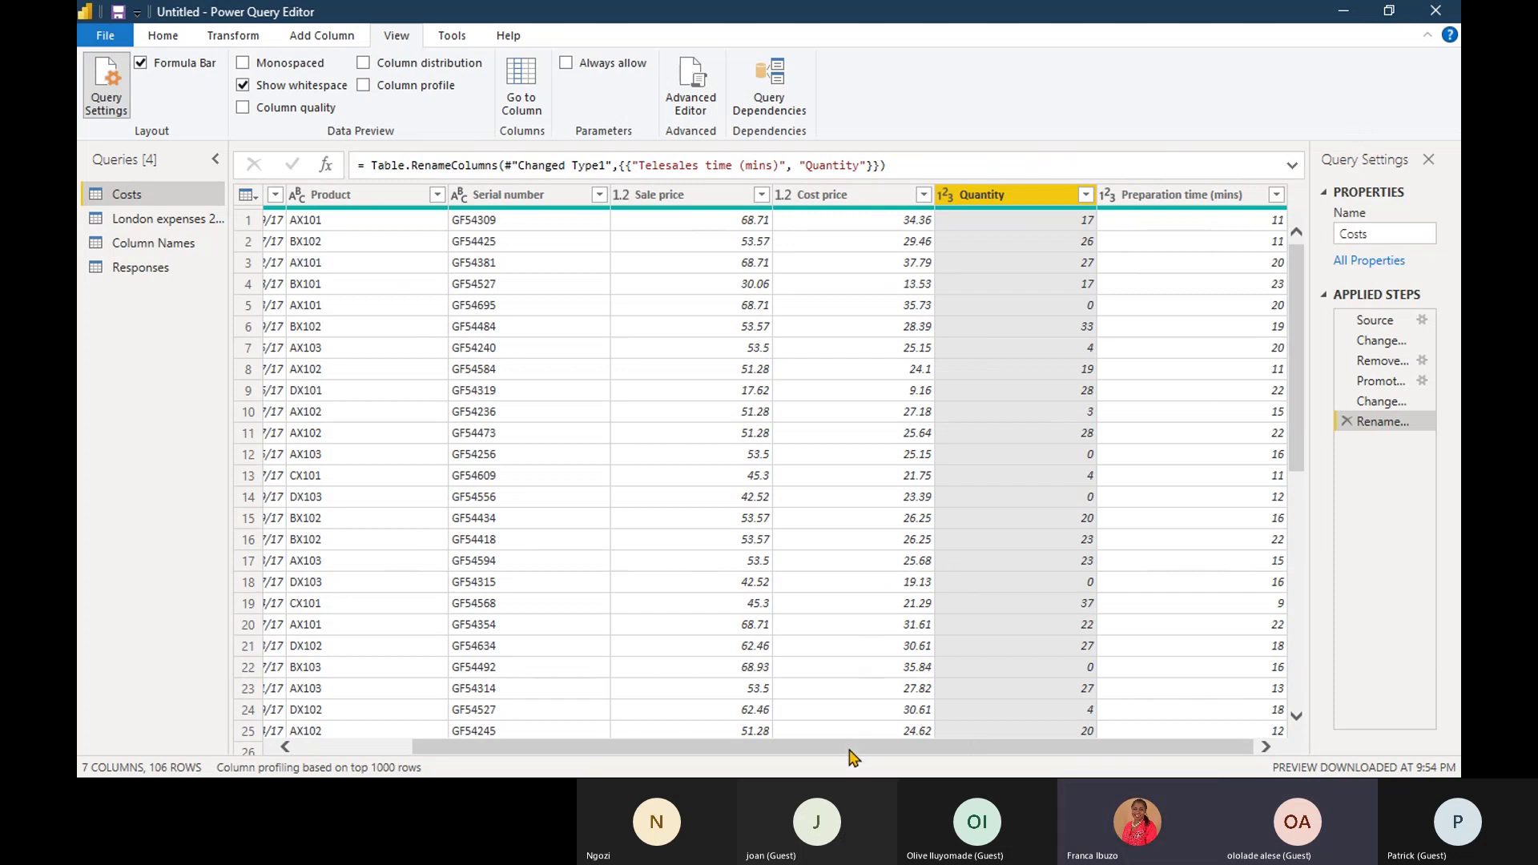
{"action": "left_click_drag", "start_coordinate": [850, 750], "coordinate": [669, 748]}
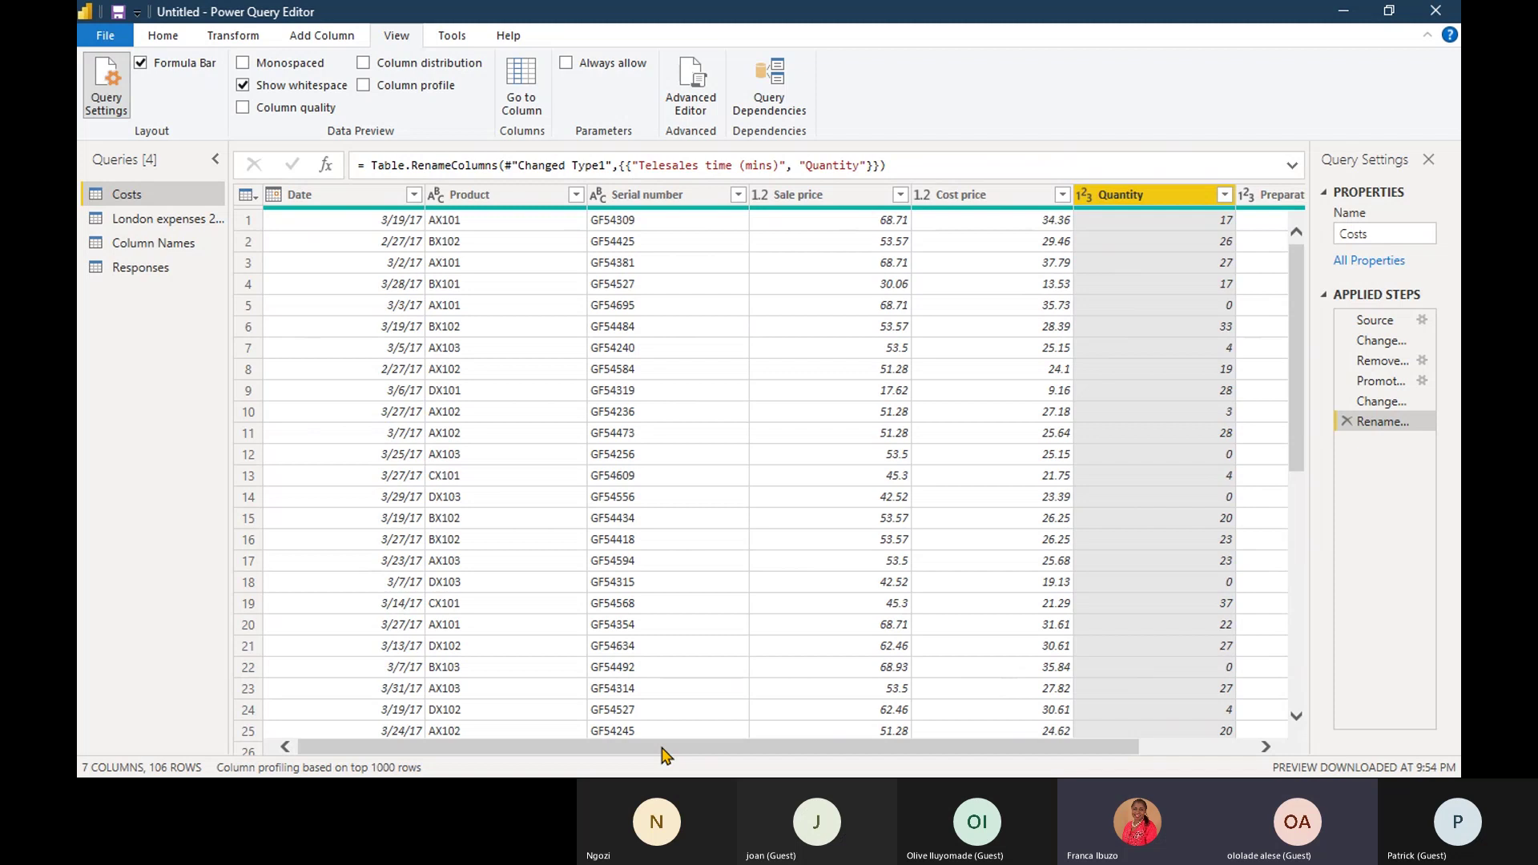
Apply the pending query changes without saving the file, and close Power Query Editor to return to the report view.
{"action": "key", "text": "ctrl+s"}
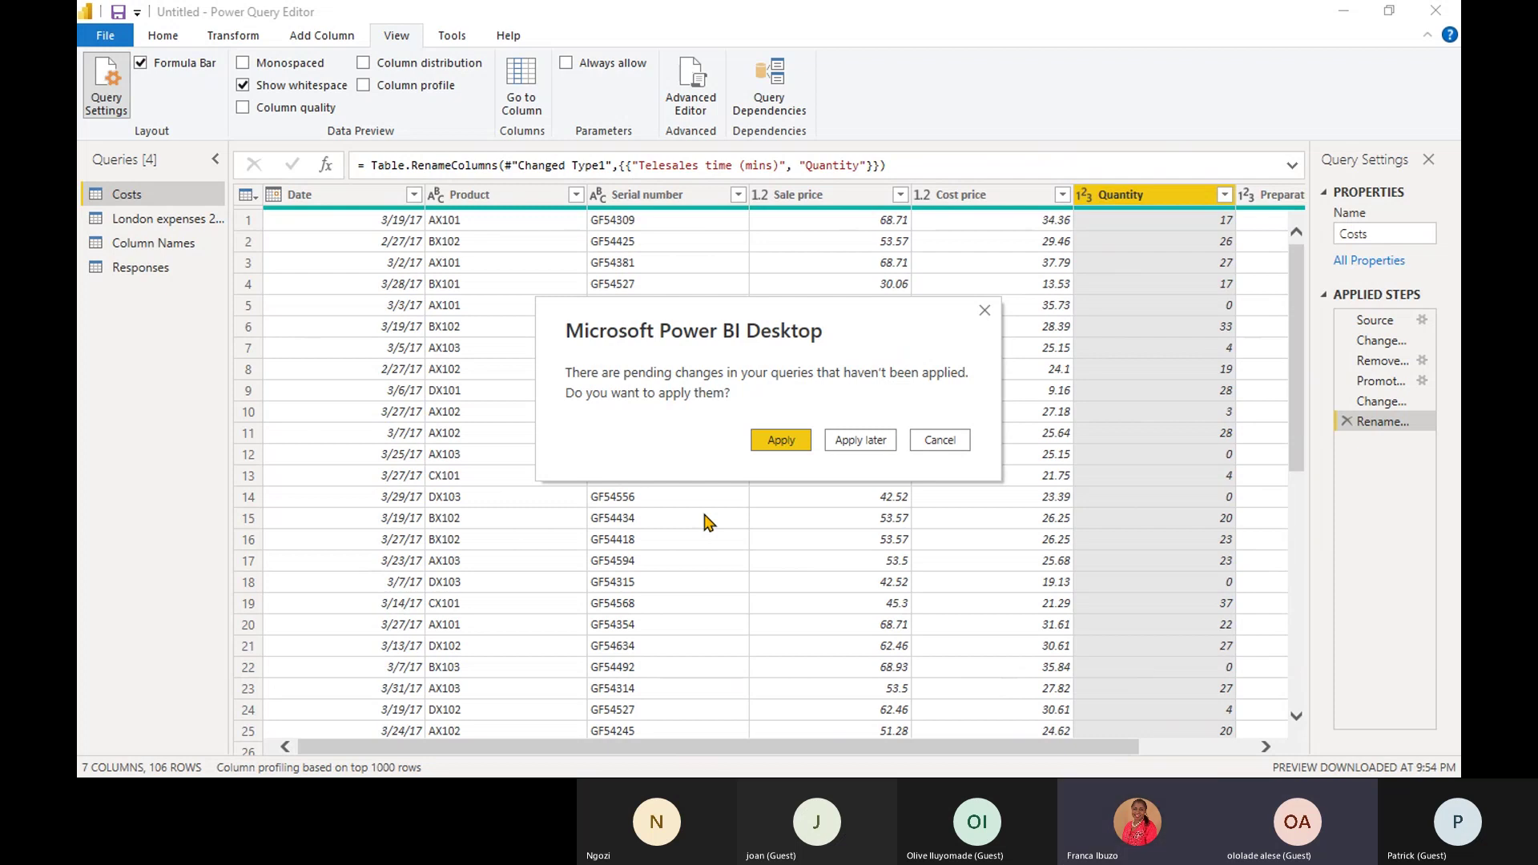
{"action": "left_click", "coordinate": [781, 441]}
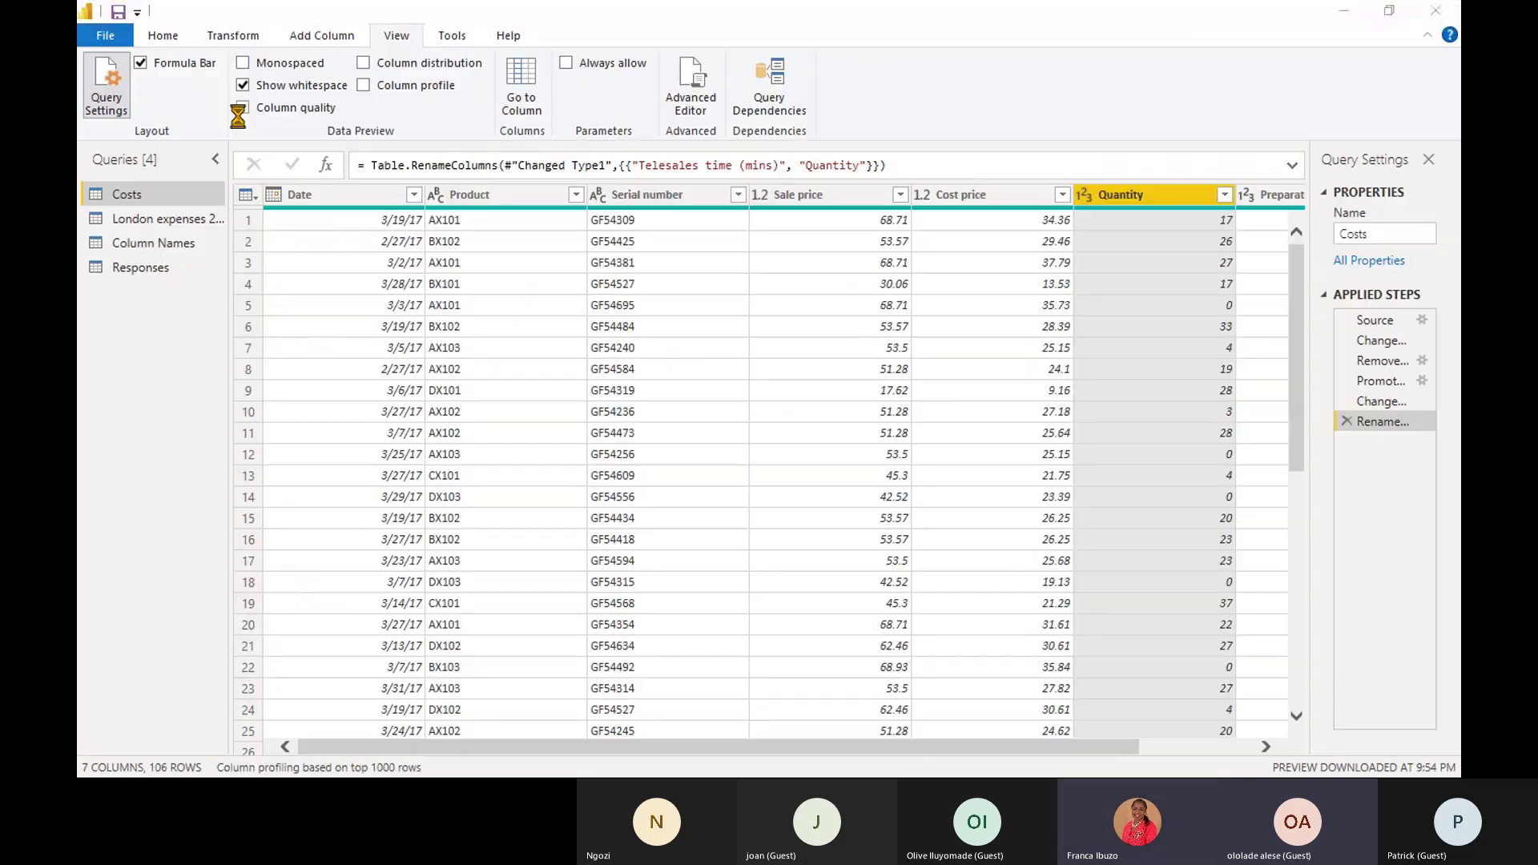
{"action": "key", "text": "ctrl+s"}
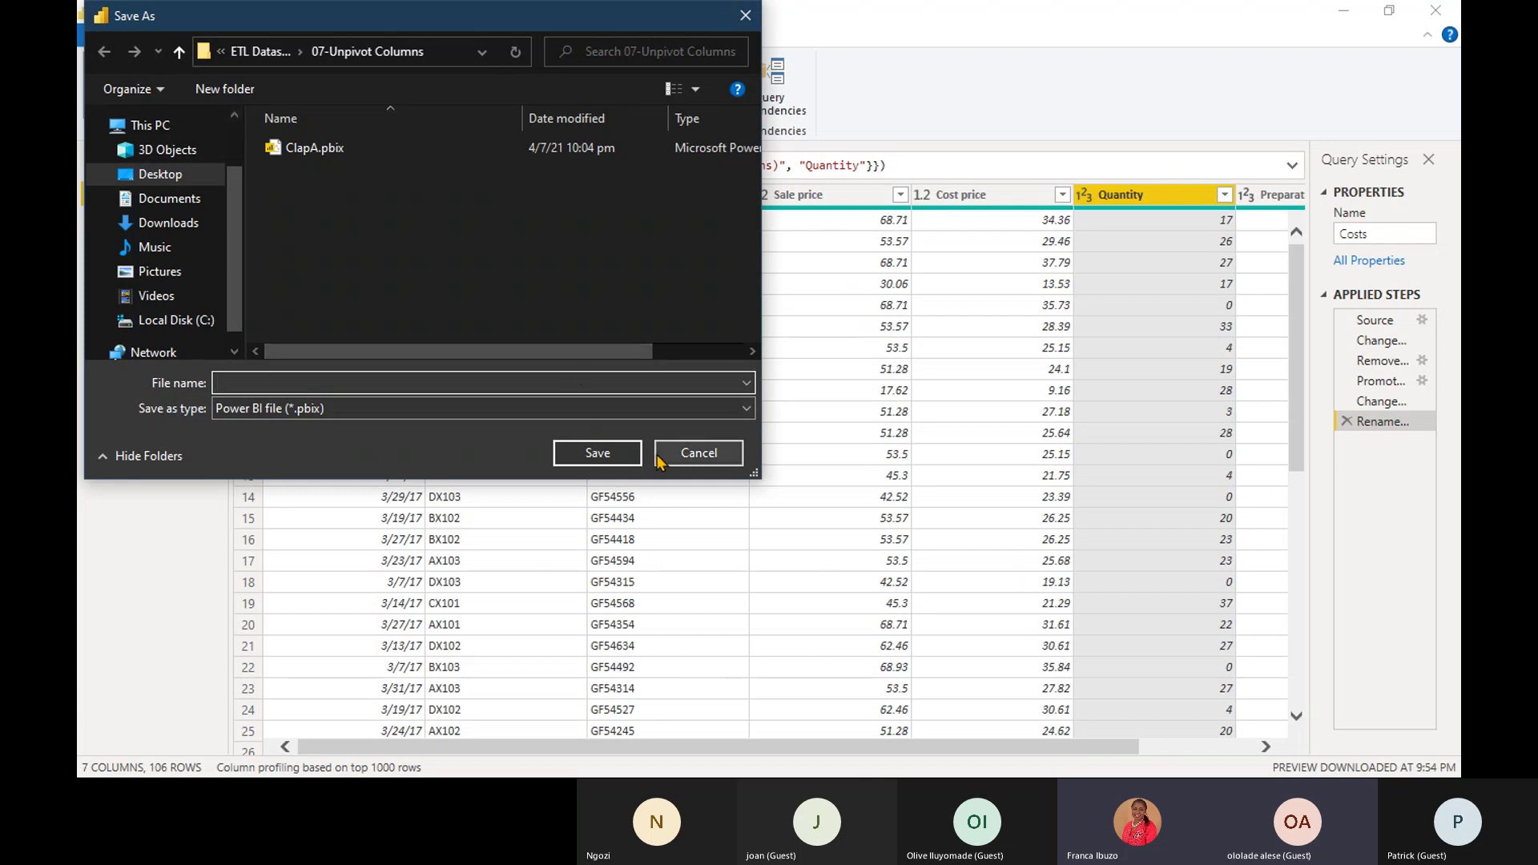
{"action": "left_click", "coordinate": [697, 454]}
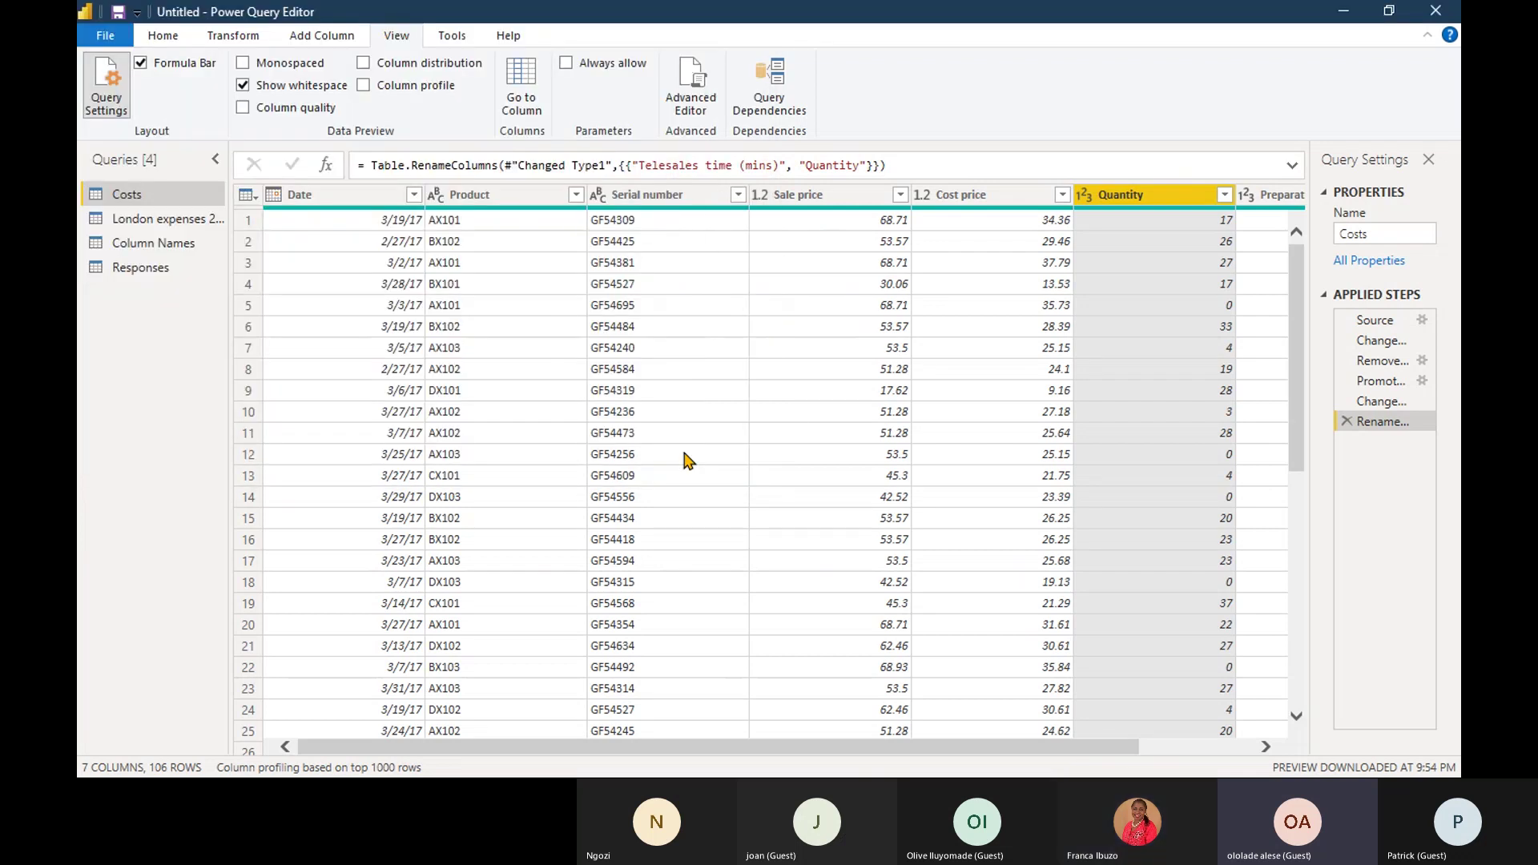
{"action": "left_click", "coordinate": [162, 35]}
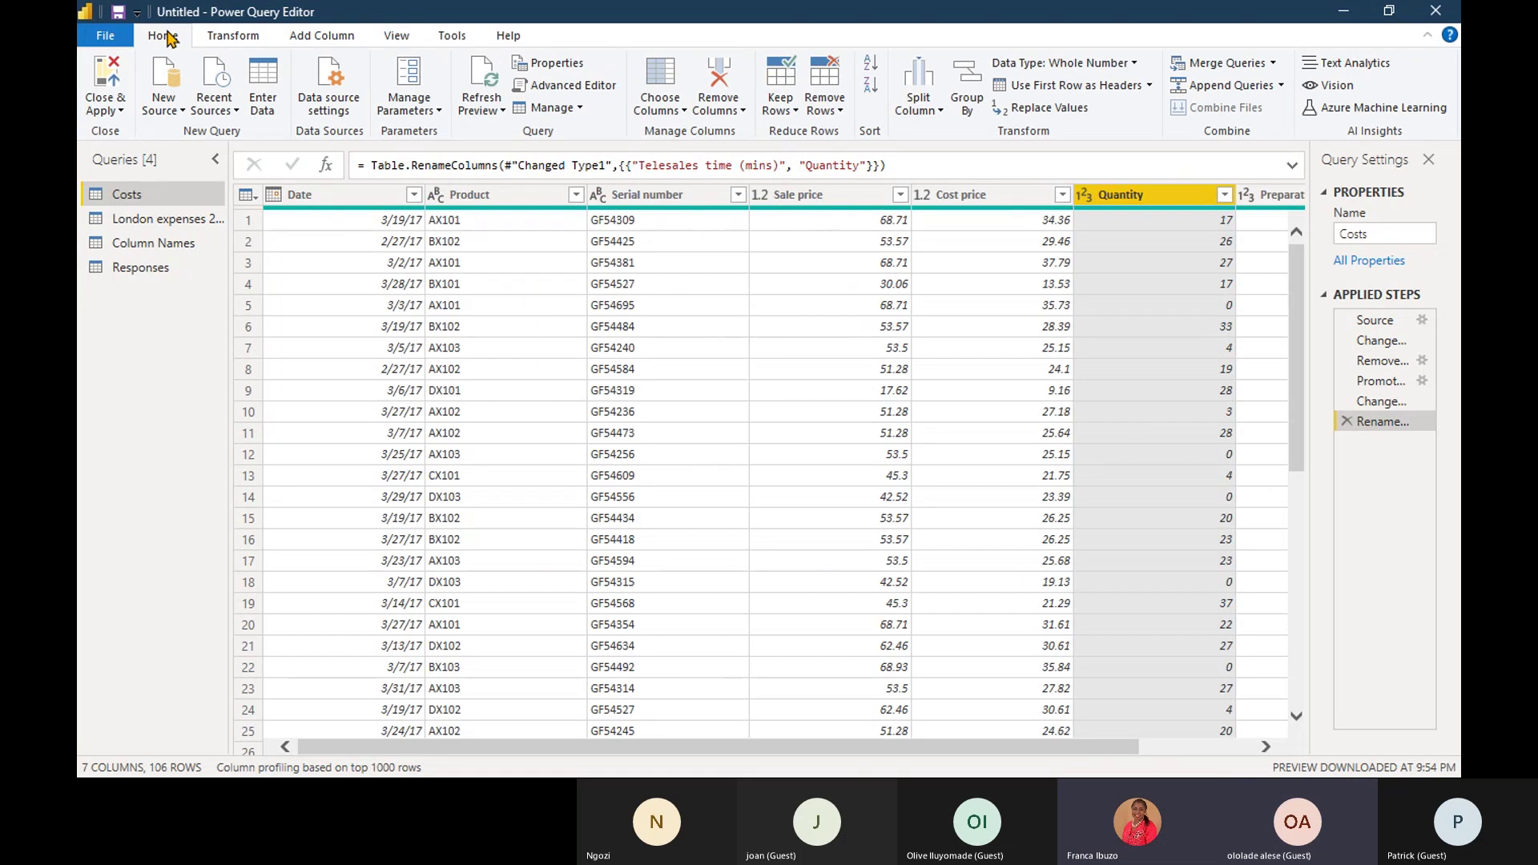
{"action": "left_click", "coordinate": [107, 83]}
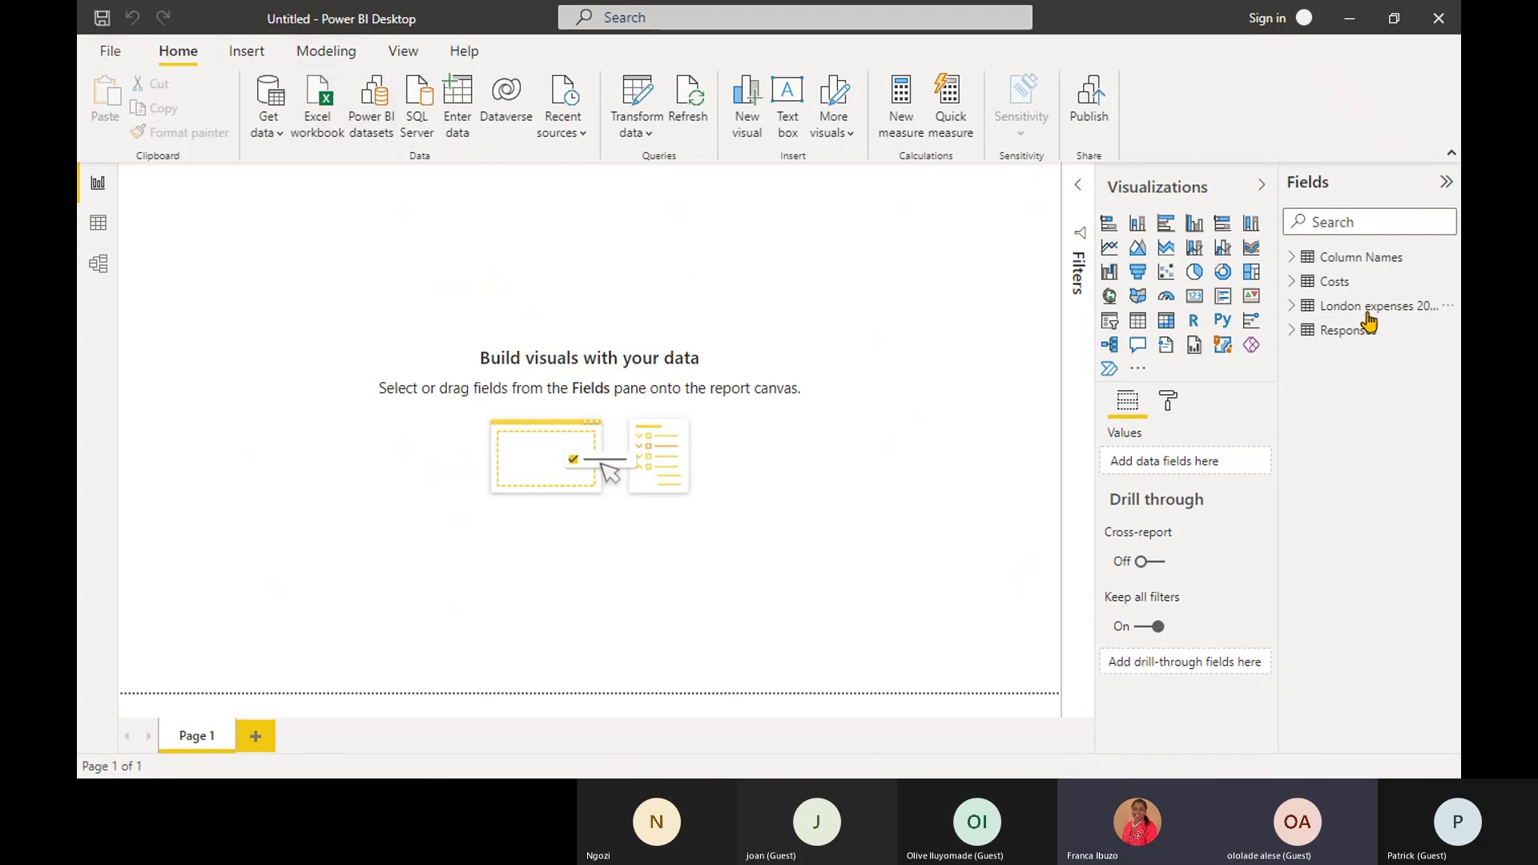
Look over the loaded tables by selecting Column Names, London expenses 2016 and Costs in turn.
{"action": "left_click", "coordinate": [1346, 260]}
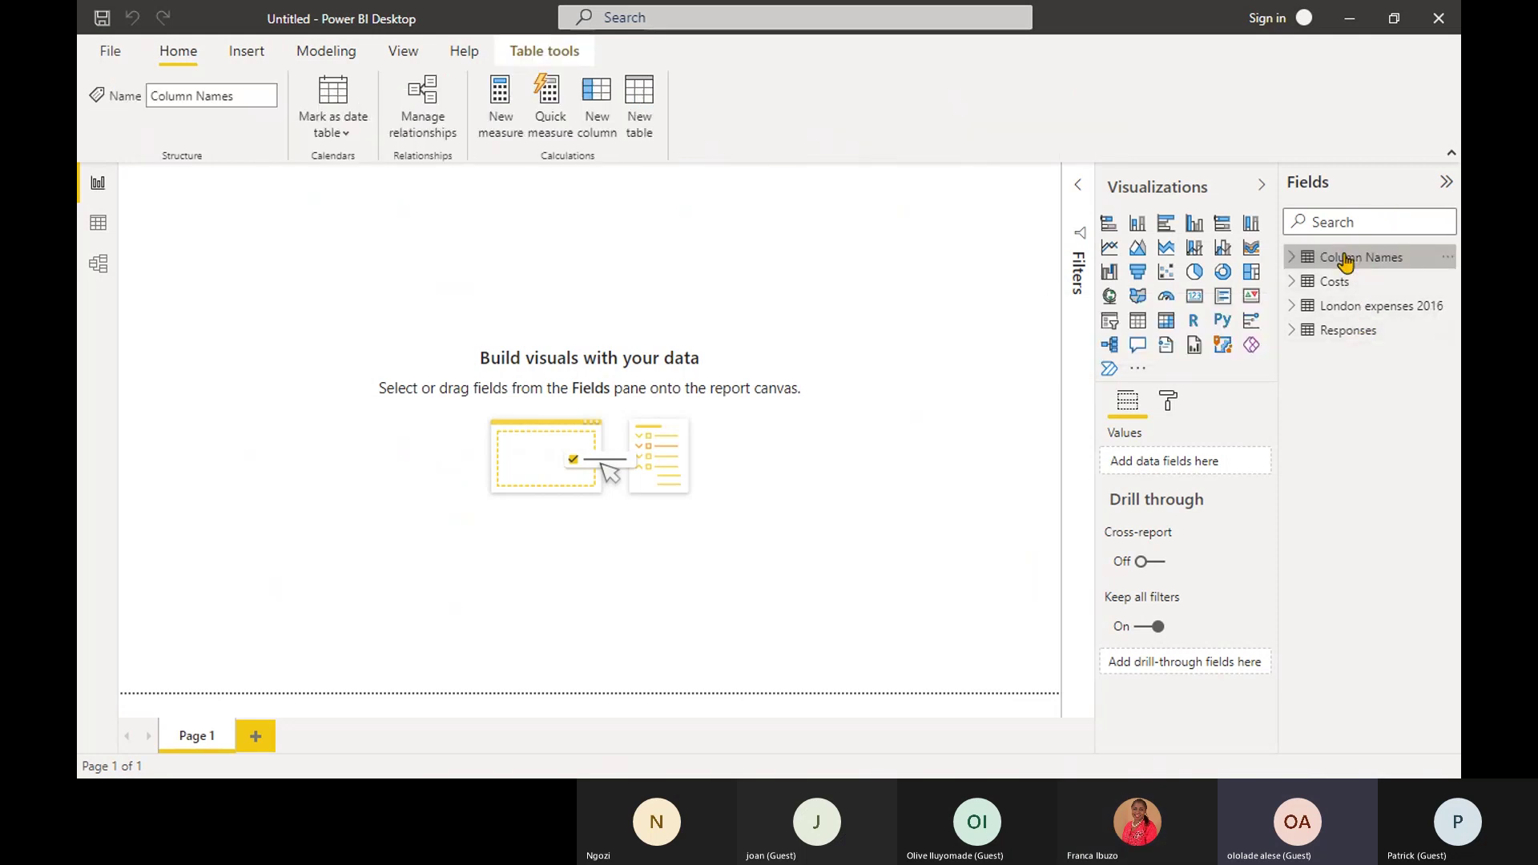
{"action": "left_click", "coordinate": [1368, 306]}
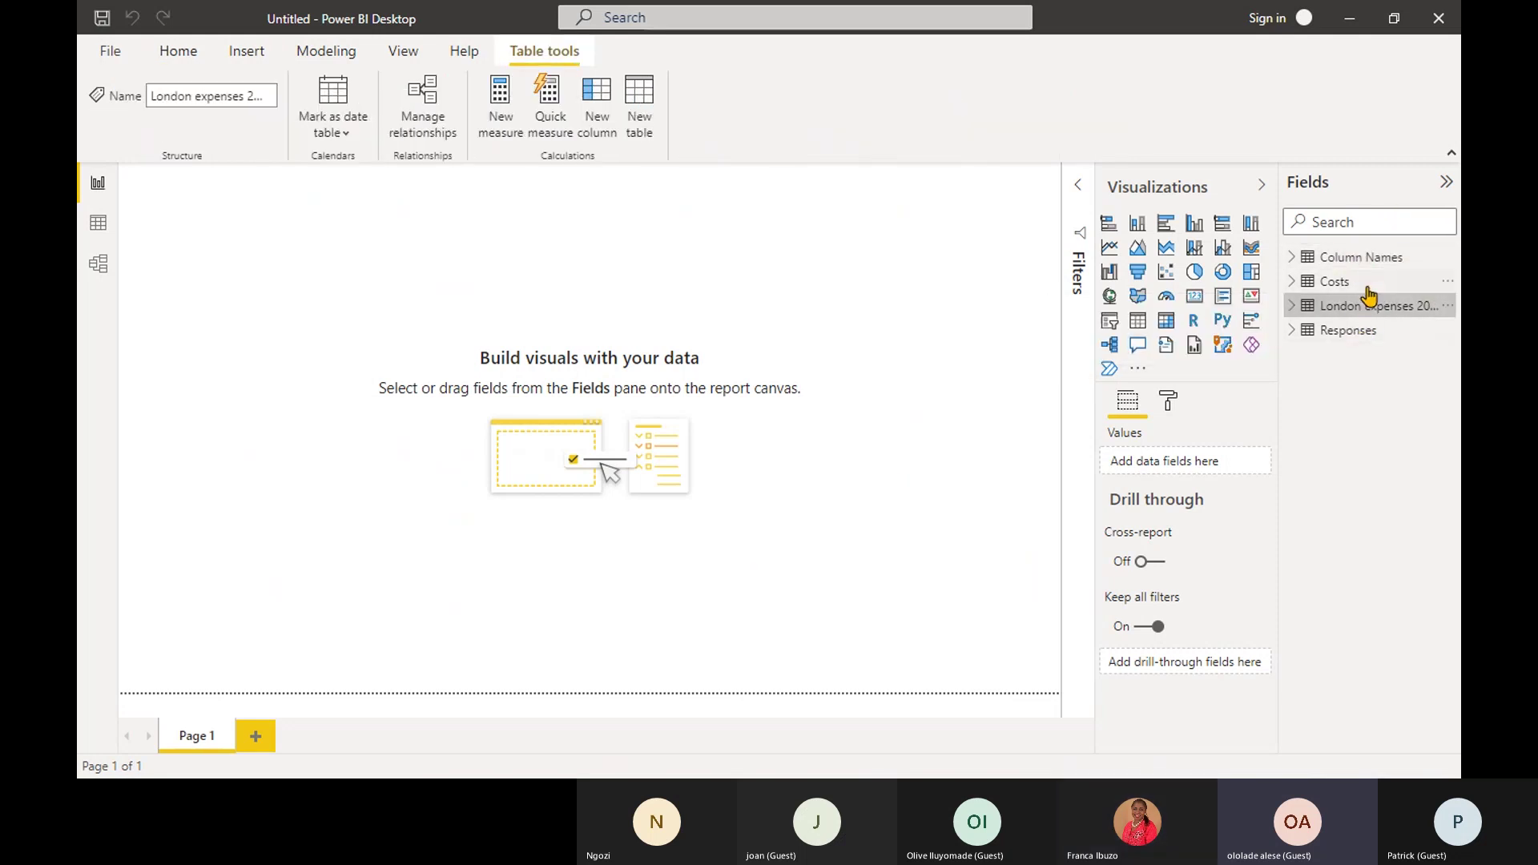
{"action": "left_click", "coordinate": [1358, 283]}
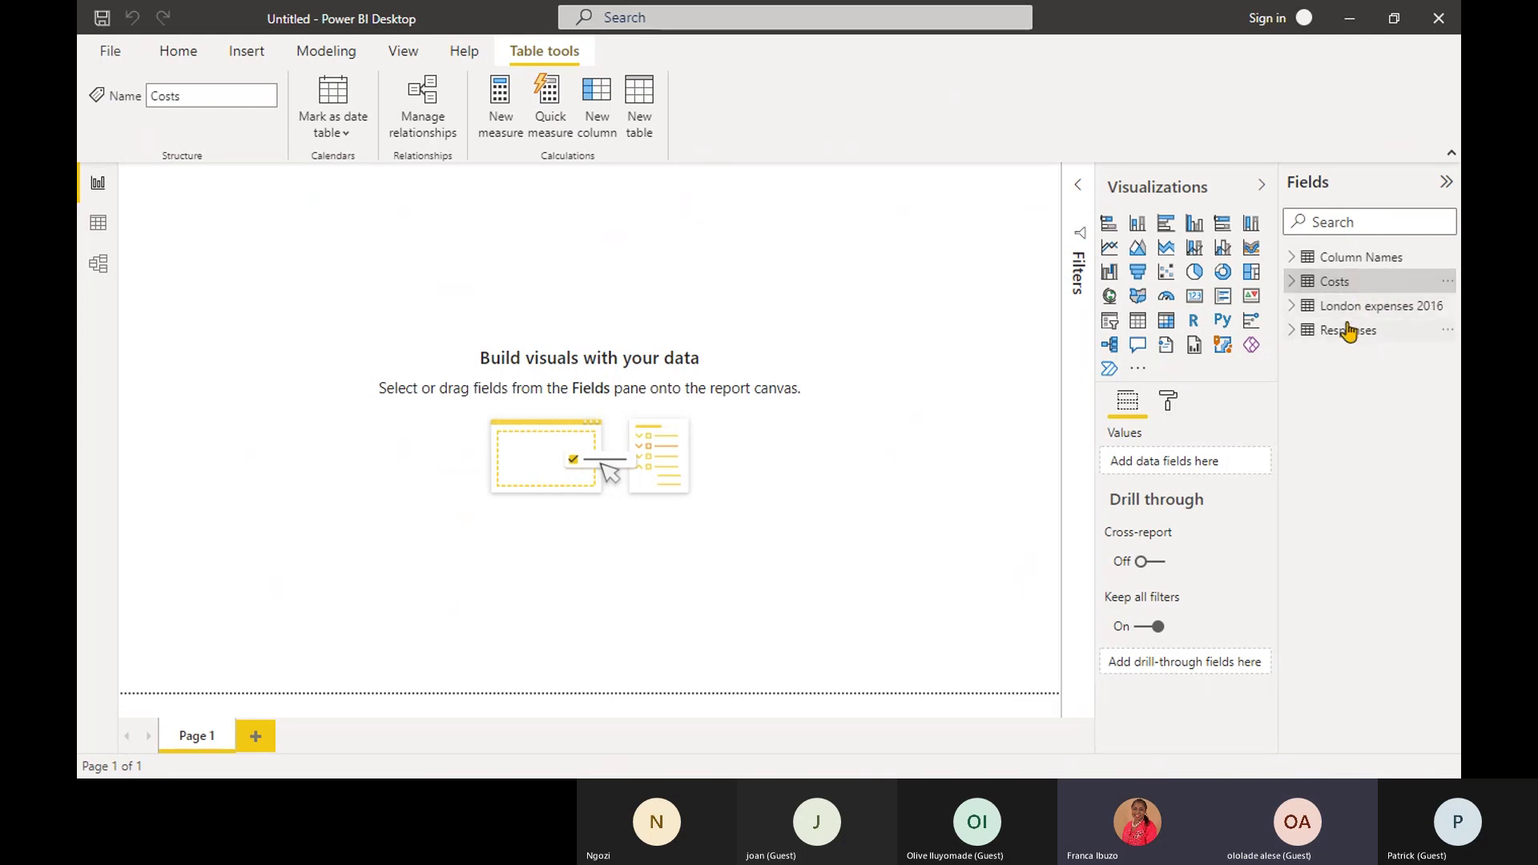
{"action": "left_click", "coordinate": [192, 58]}
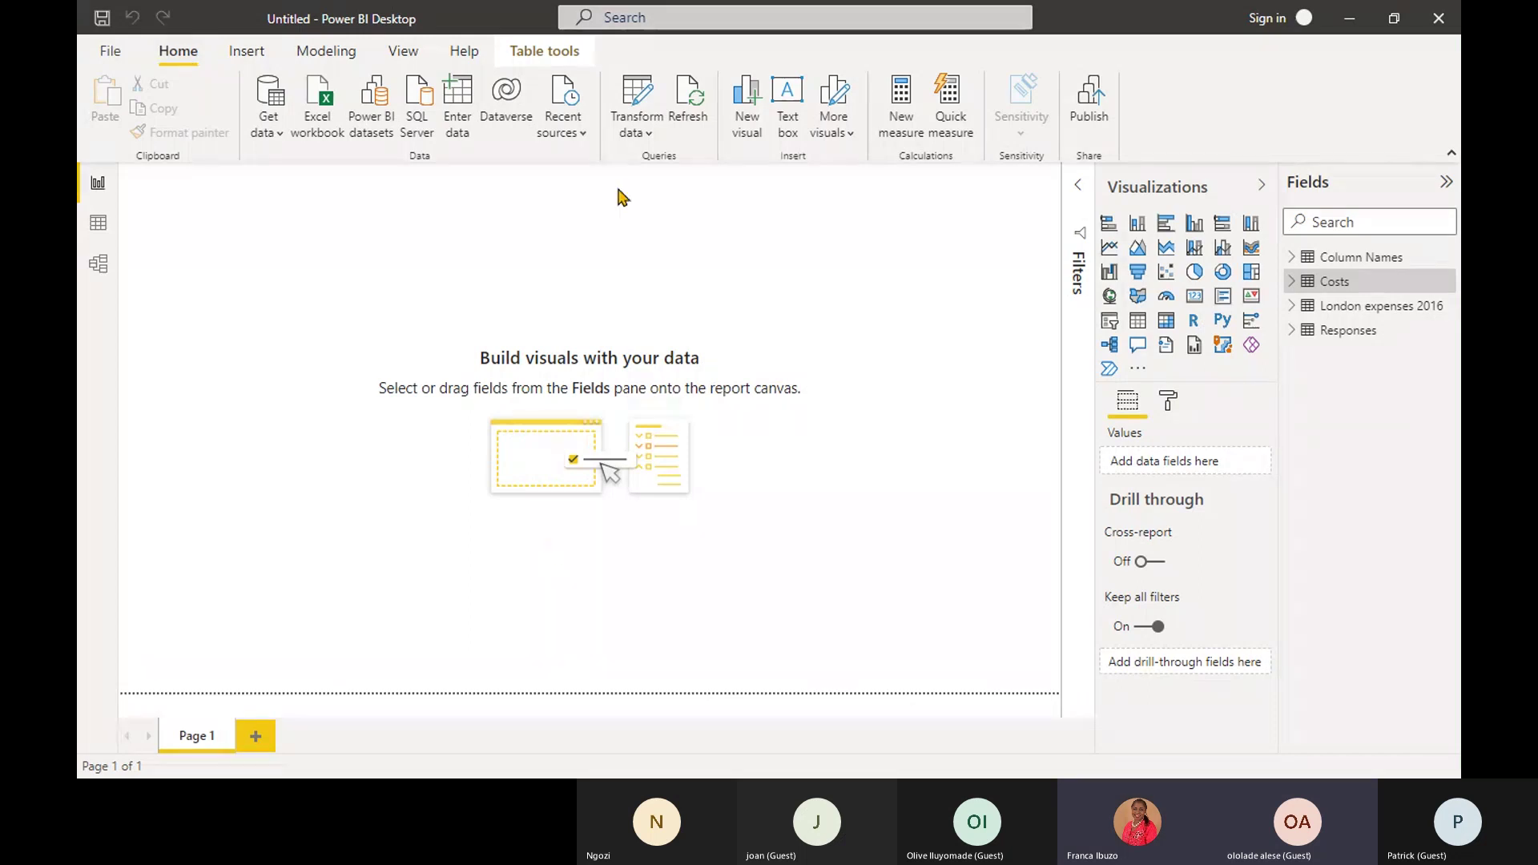
{"action": "left_click", "coordinate": [110, 51]}
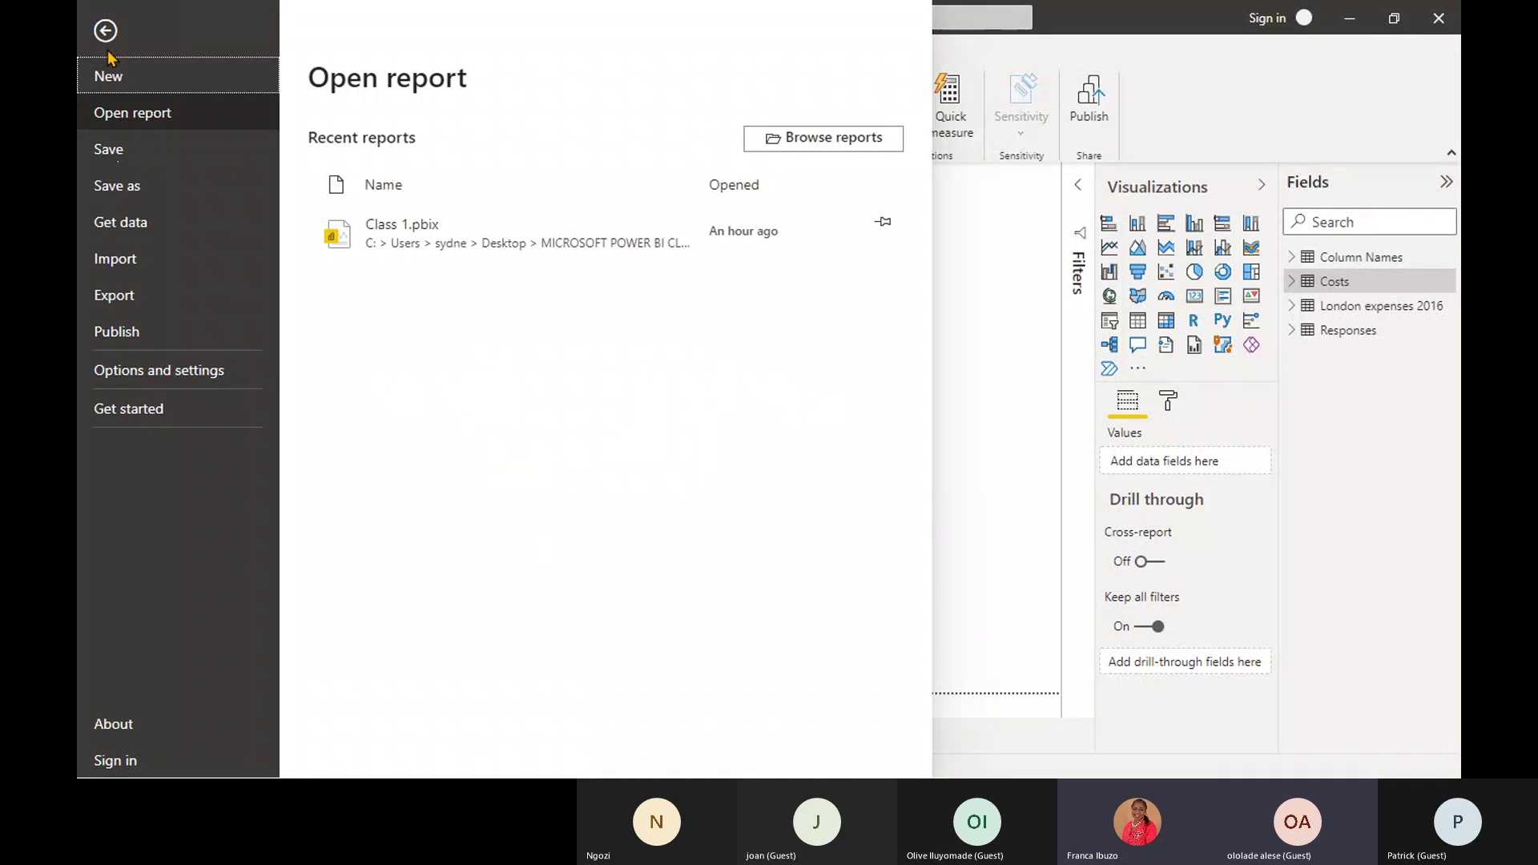
{"action": "left_click", "coordinate": [105, 39]}
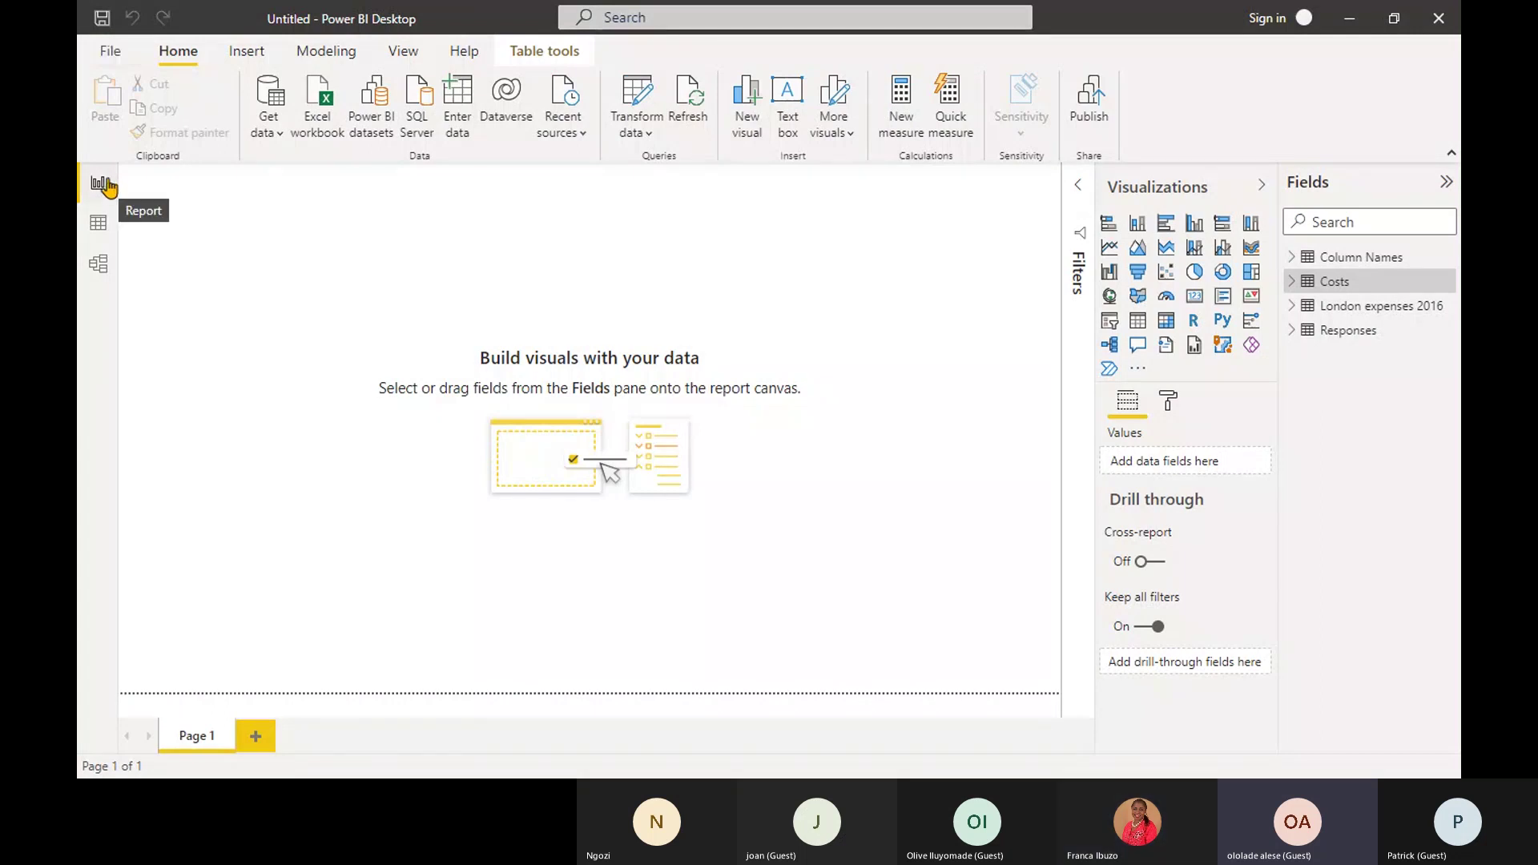
{"action": "left_click", "coordinate": [124, 63]}
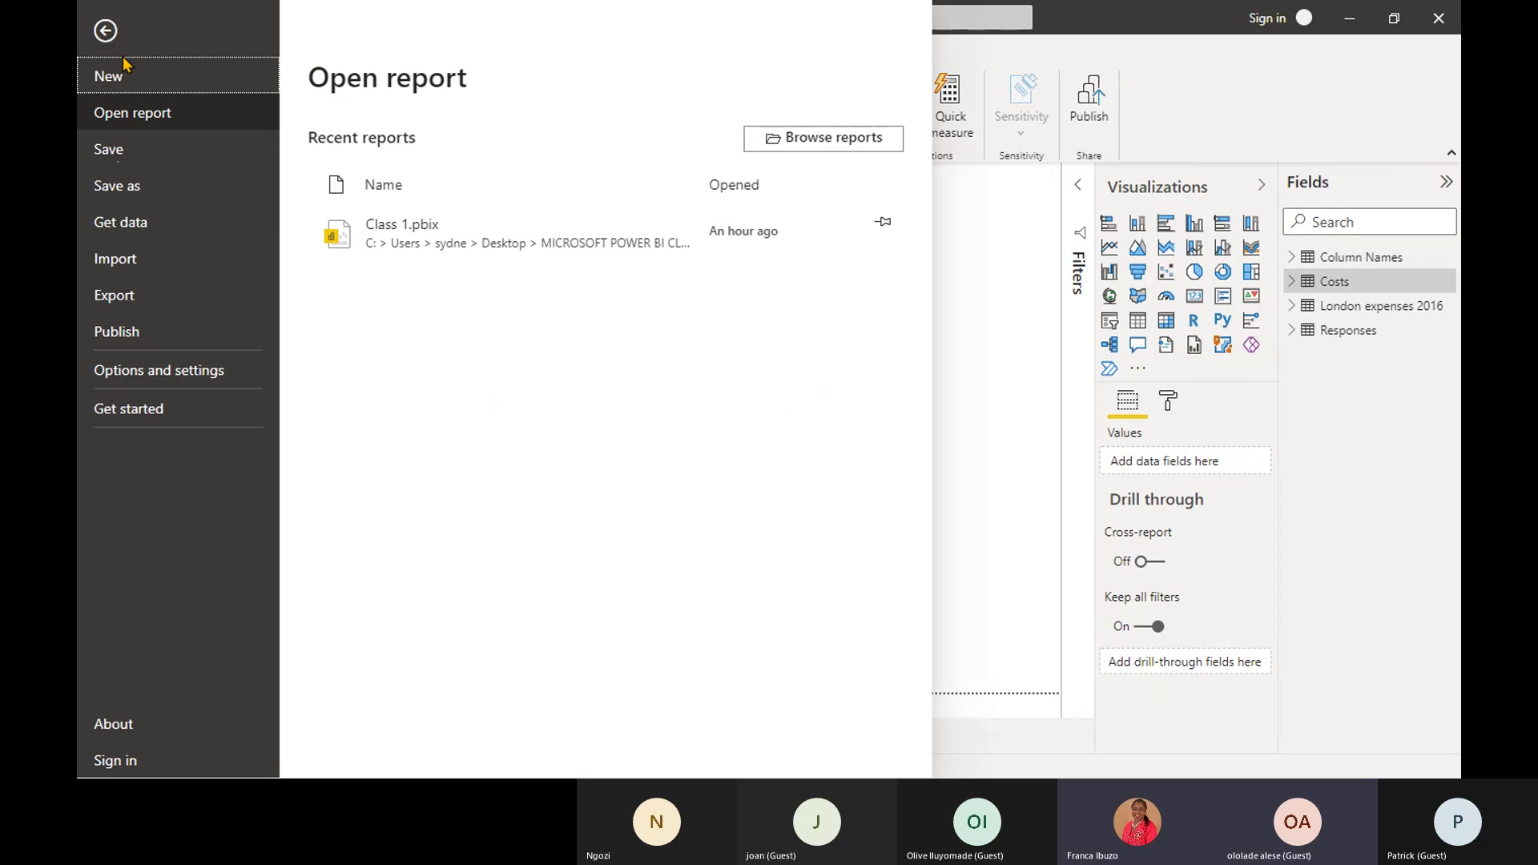
{"action": "left_click", "coordinate": [134, 186]}
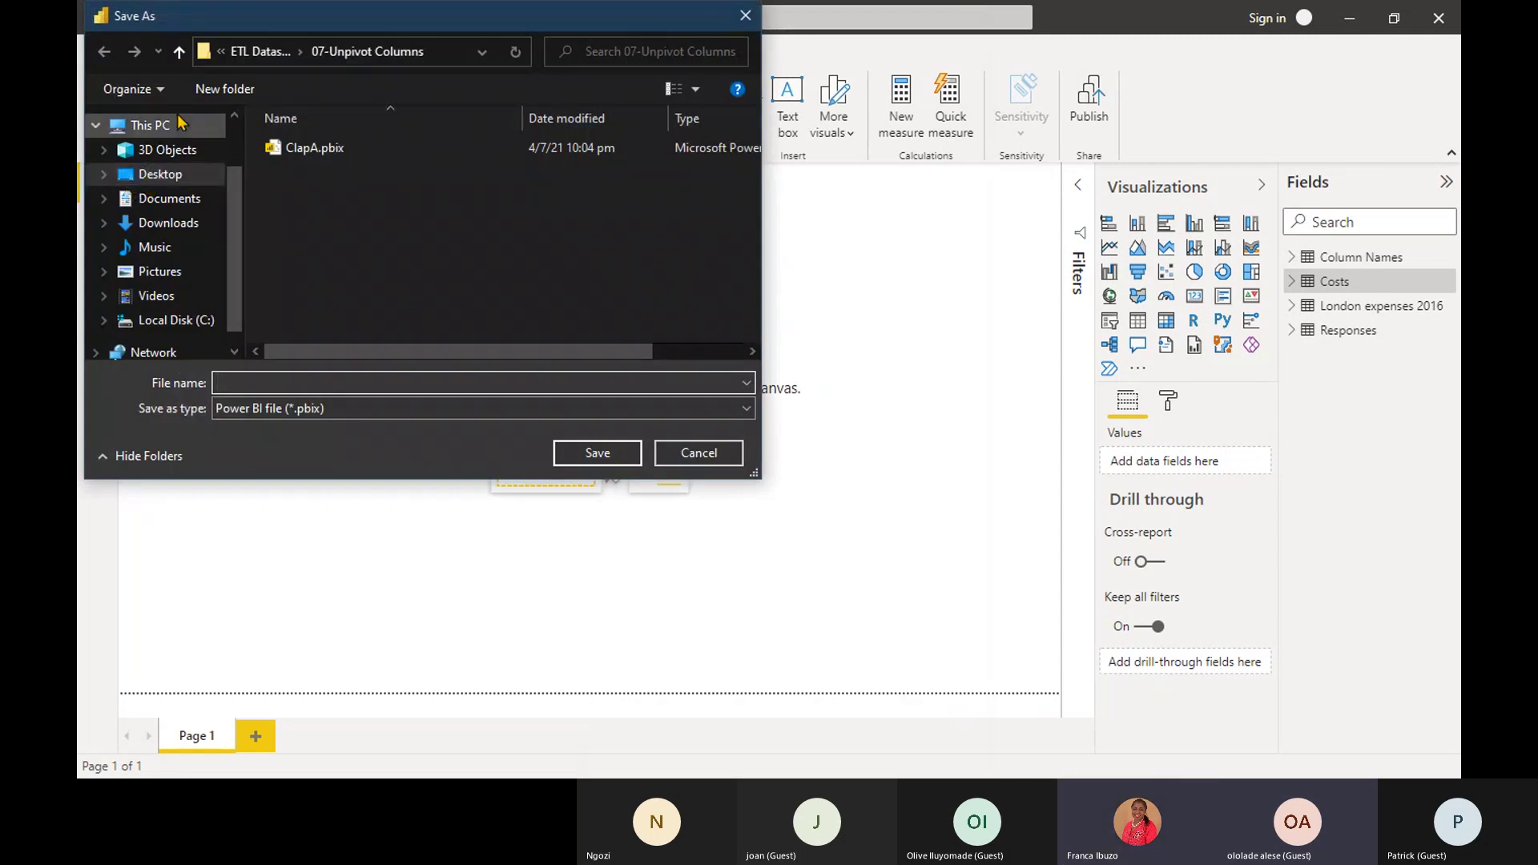
{"action": "left_click", "coordinate": [256, 49]}
{"action": "scroll", "coordinate": [440, 151], "scroll_direction": "down", "scroll_amount": 1}
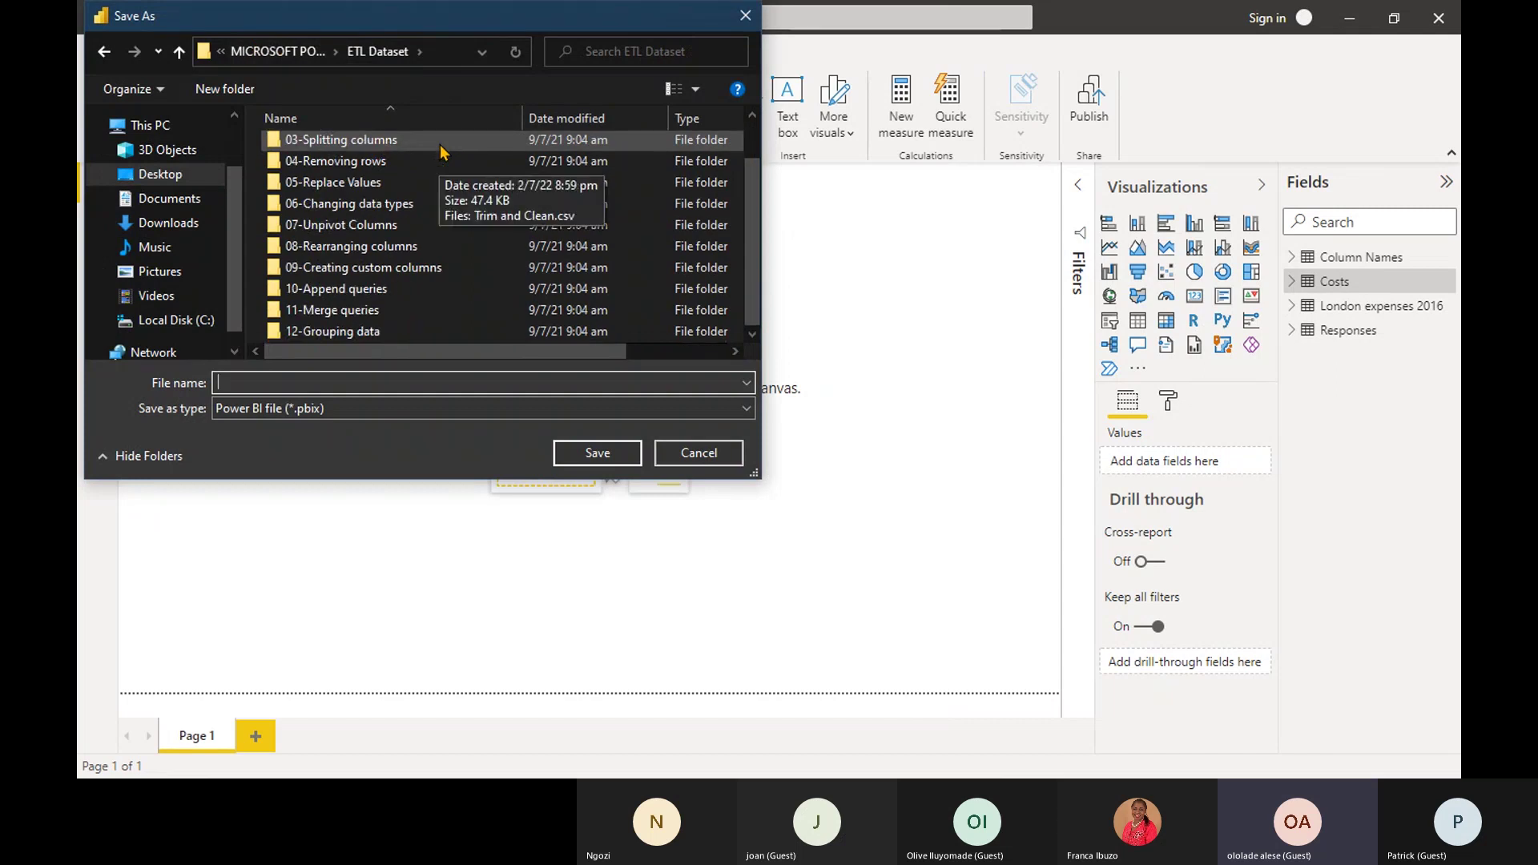
{"action": "scroll", "coordinate": [440, 152], "scroll_direction": "up", "scroll_amount": 1}
{"action": "scroll", "coordinate": [439, 152], "scroll_direction": "down", "scroll_amount": 1}
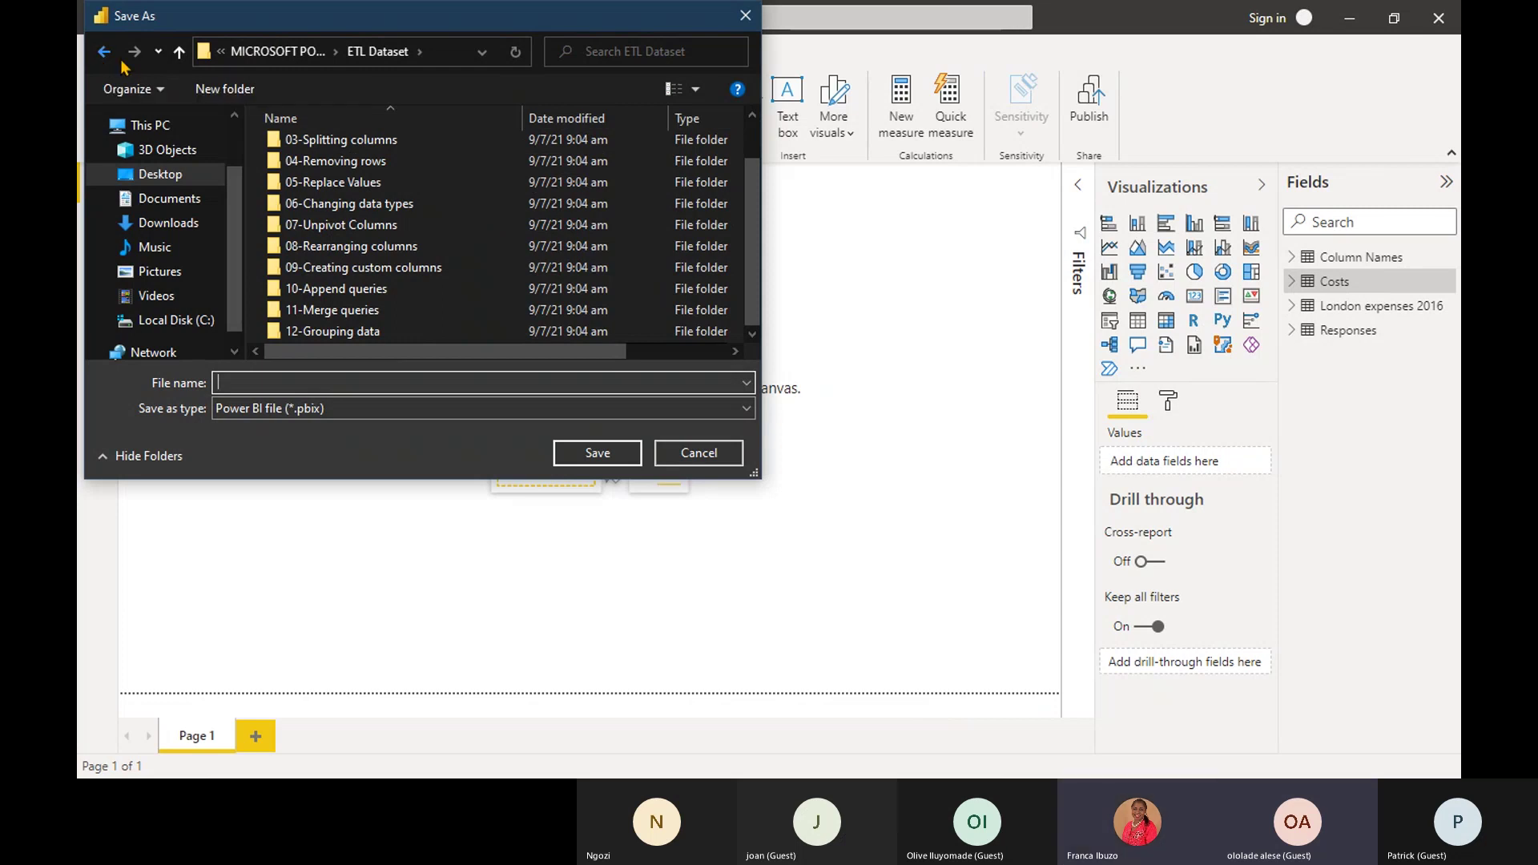
{"action": "left_click", "coordinate": [702, 466]}
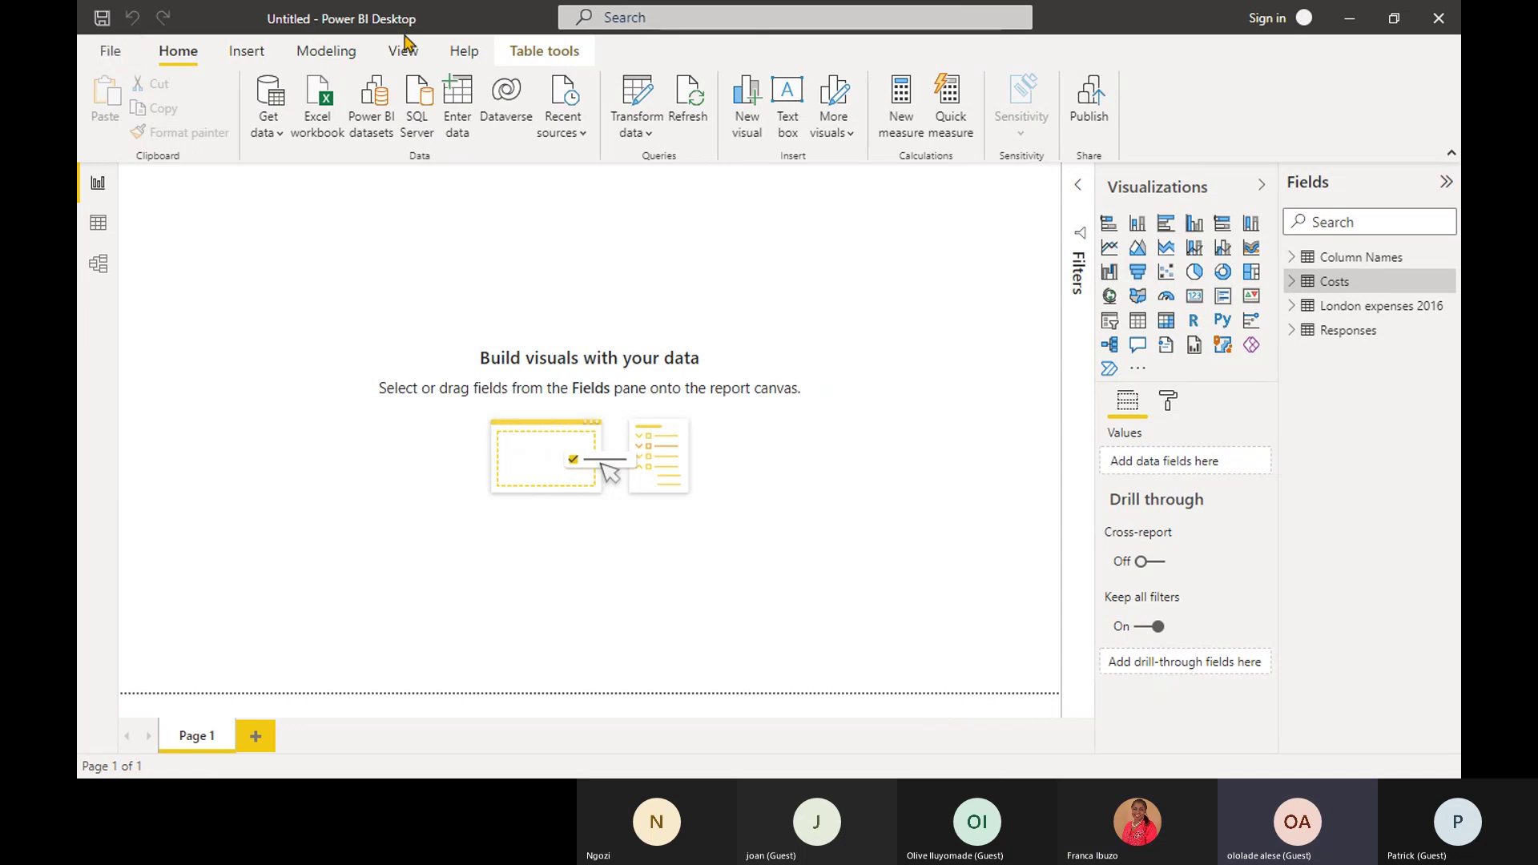
{"action": "left_click", "coordinate": [462, 51]}
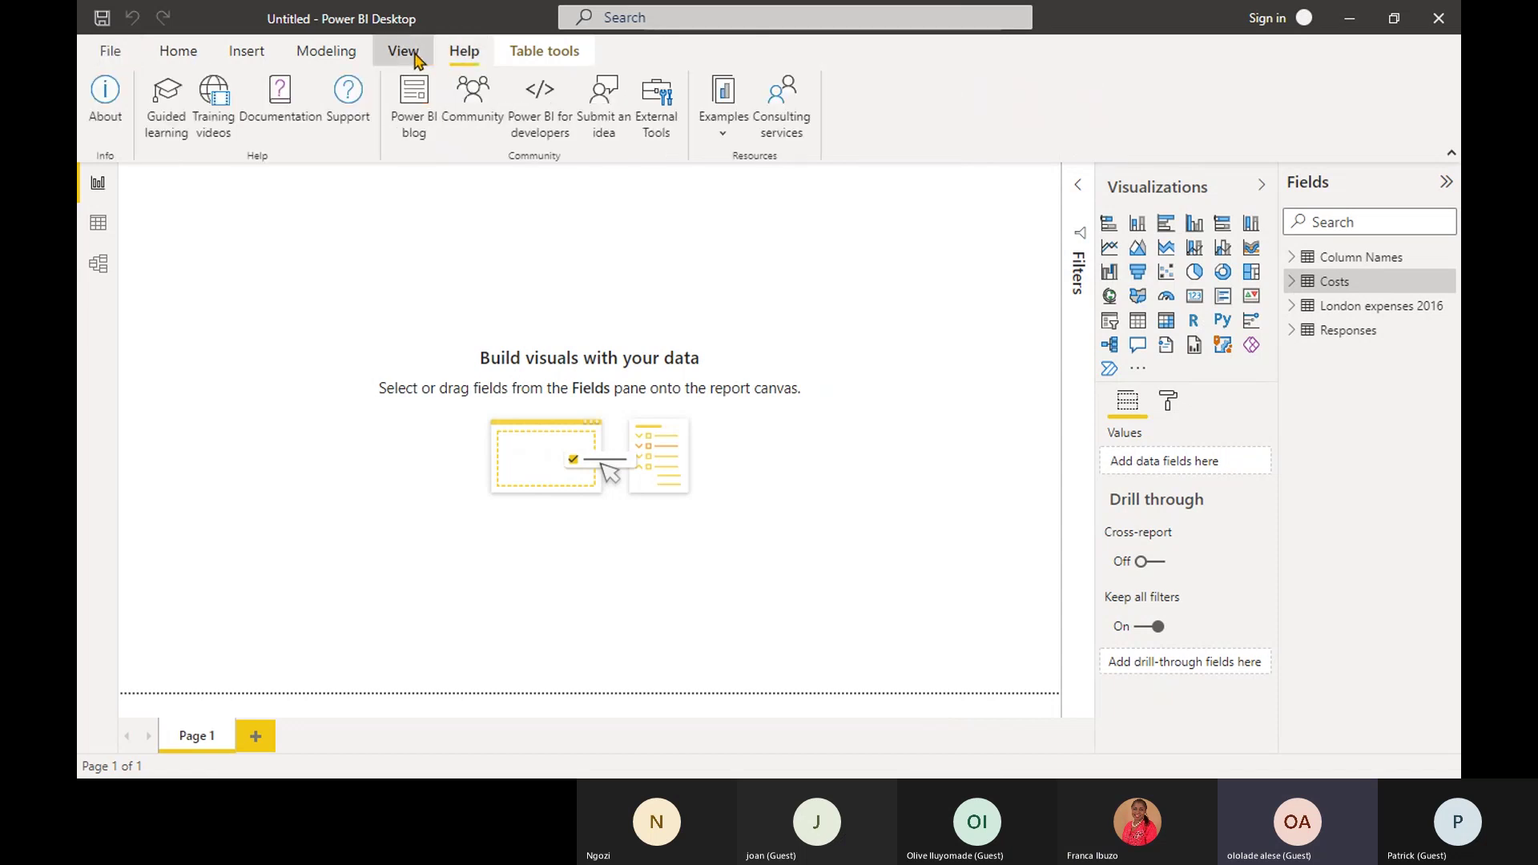
{"action": "left_click", "coordinate": [403, 51]}
{"action": "left_click", "coordinate": [326, 51]}
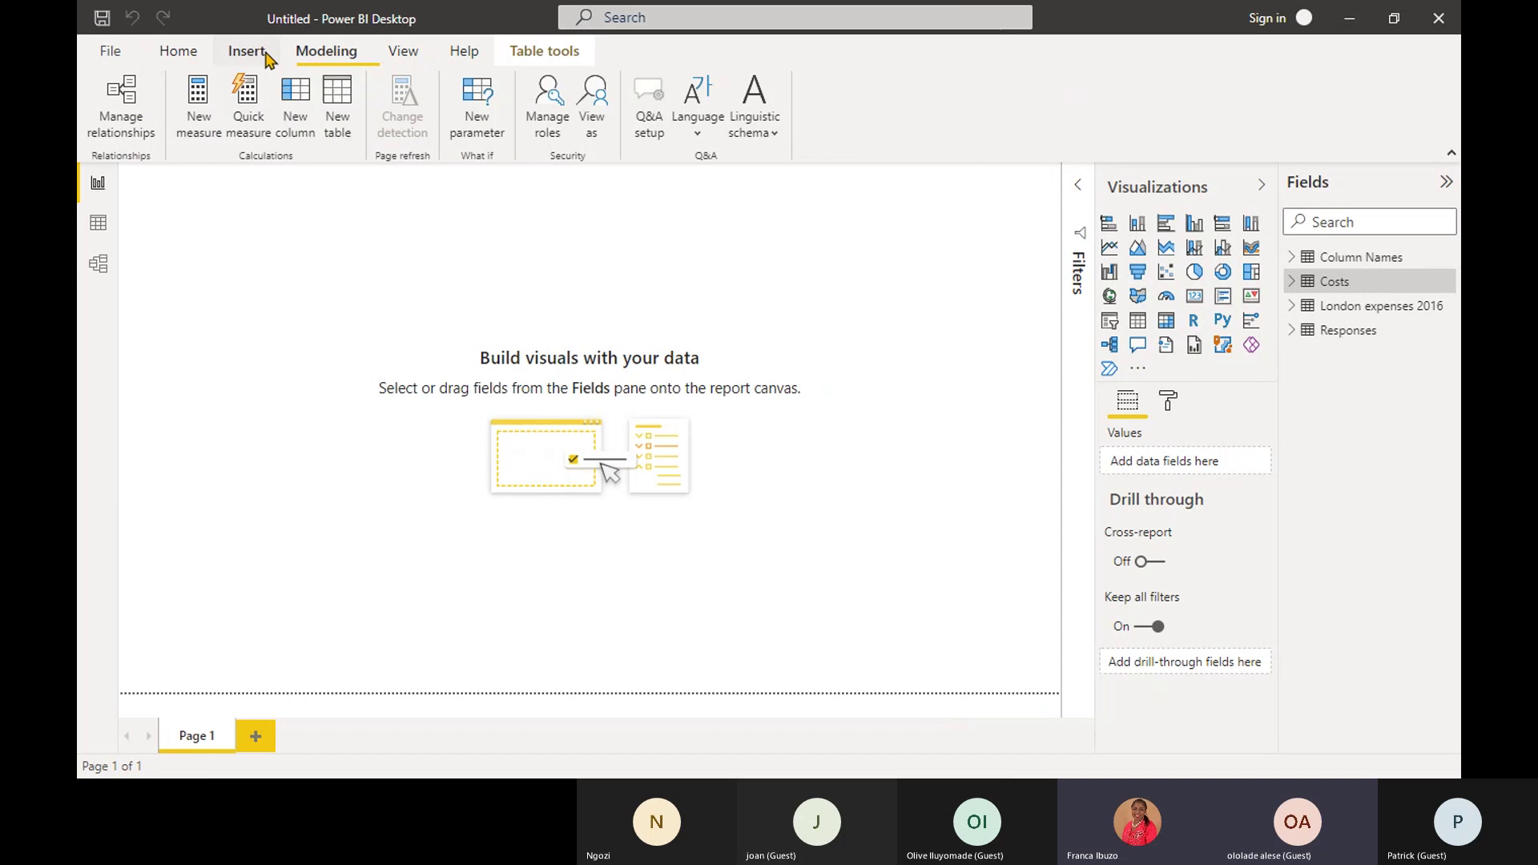
{"action": "left_click", "coordinate": [178, 51]}
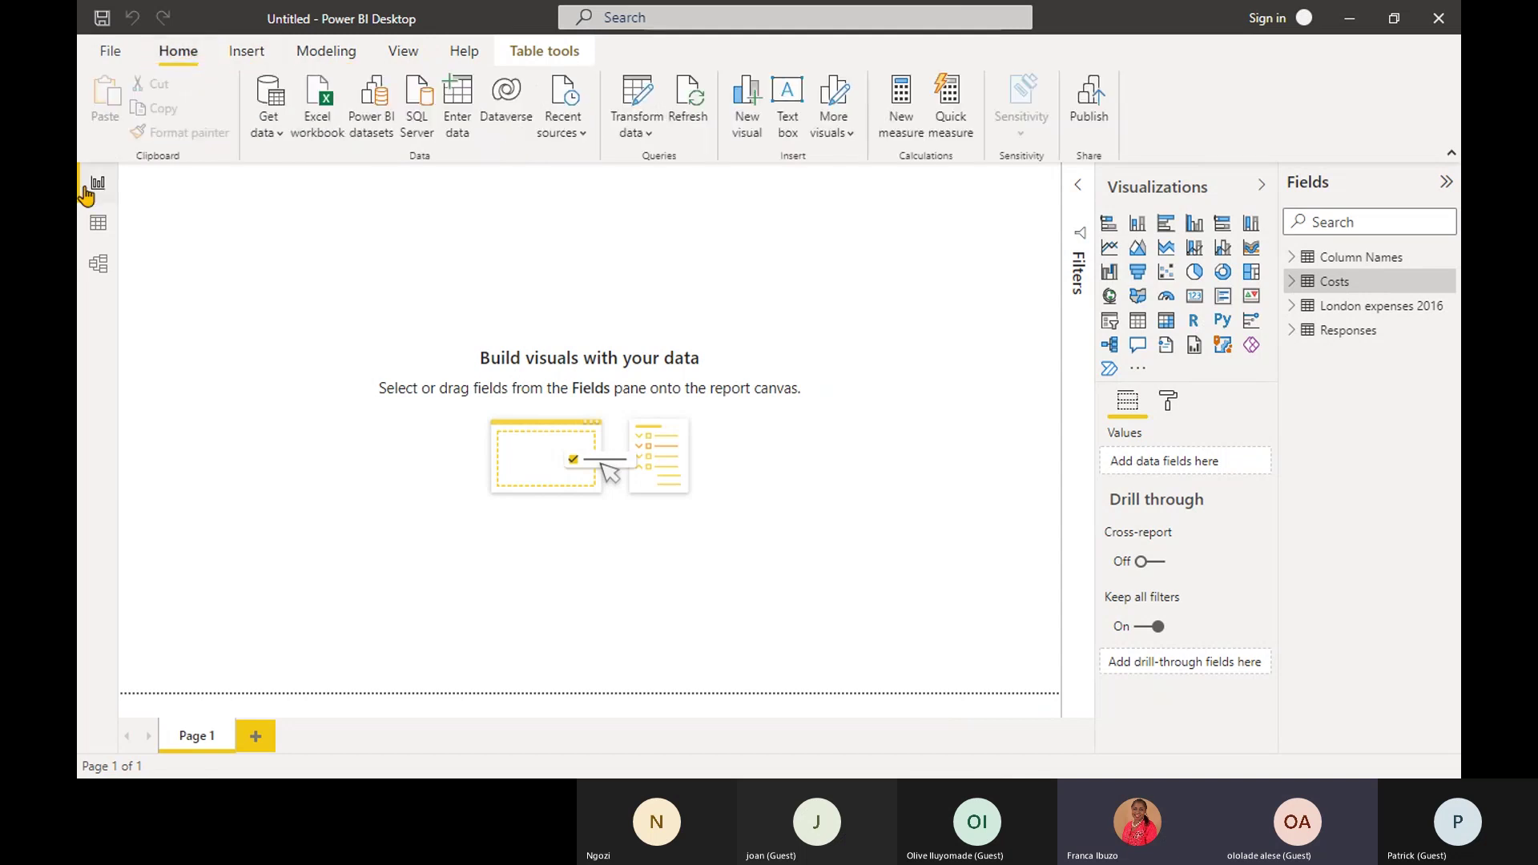
Switch from the report to the data view and look over the rows of the Responses table.
{"action": "left_click", "coordinate": [98, 228]}
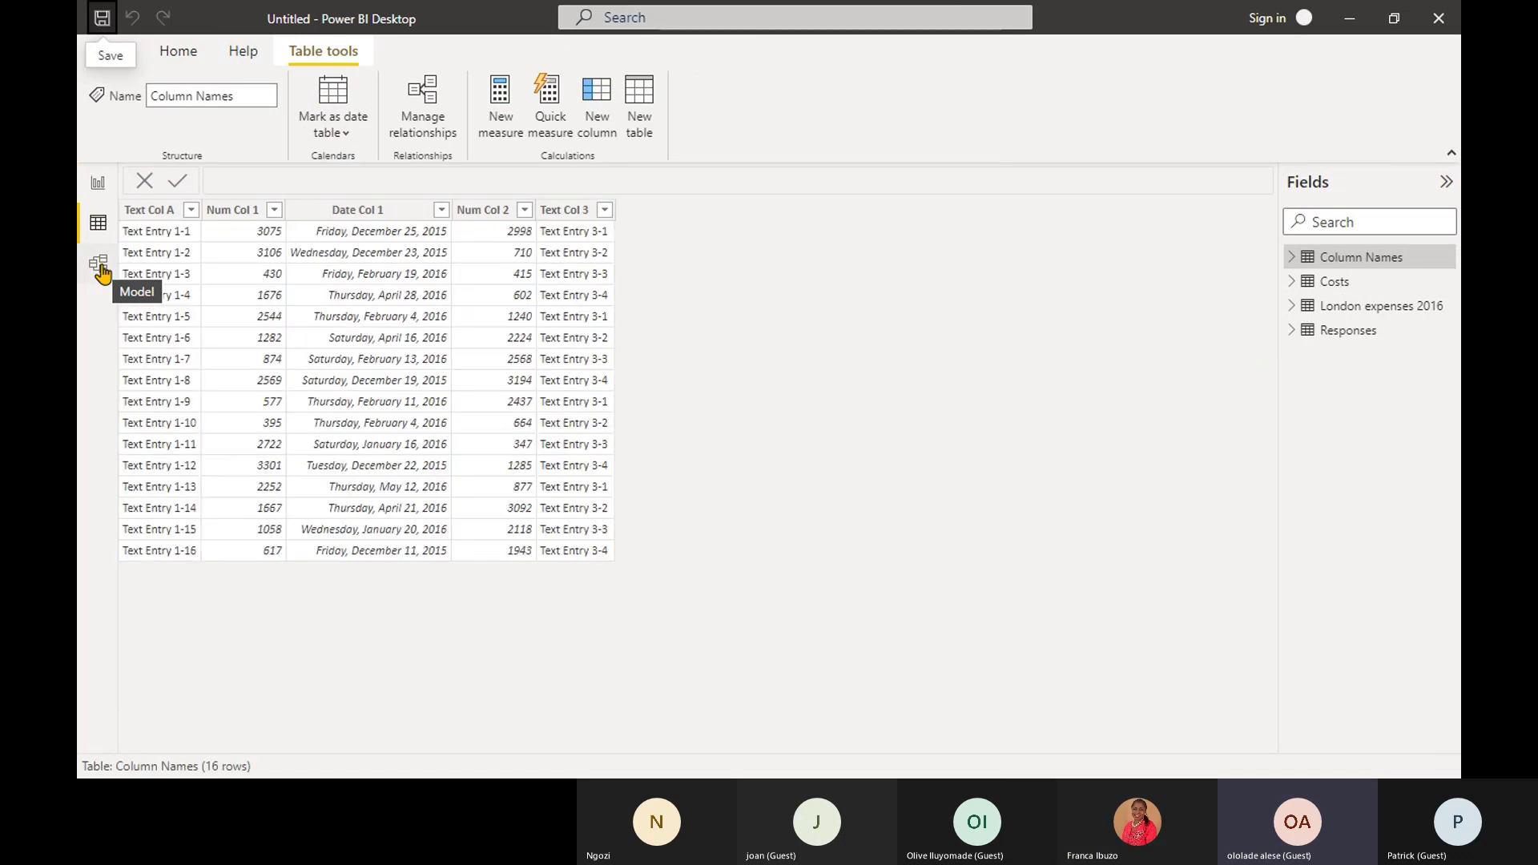
{"action": "left_click", "coordinate": [1363, 333]}
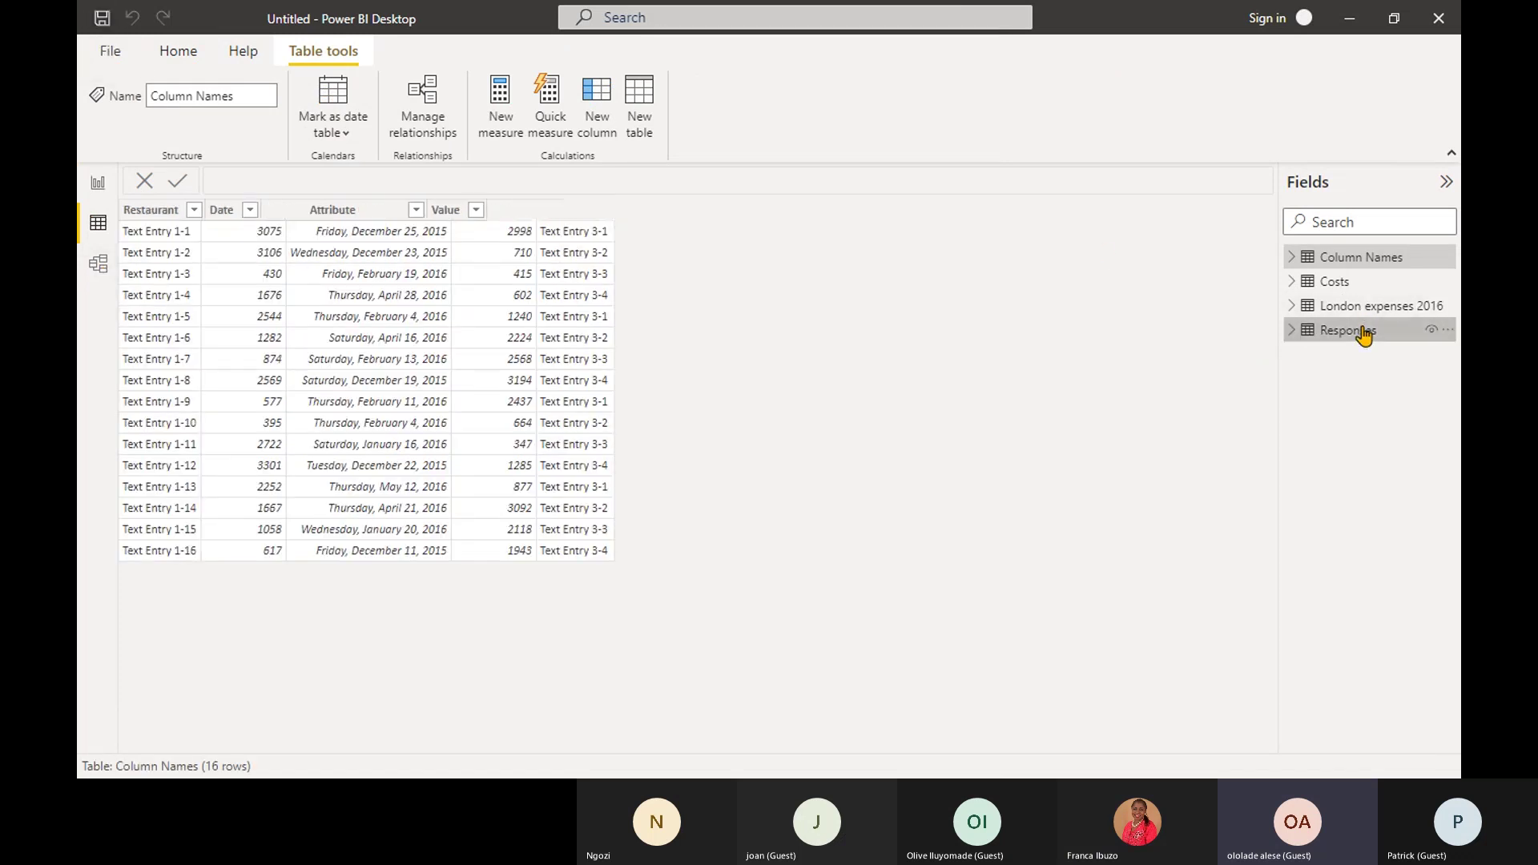
{"action": "left_click", "coordinate": [1363, 333]}
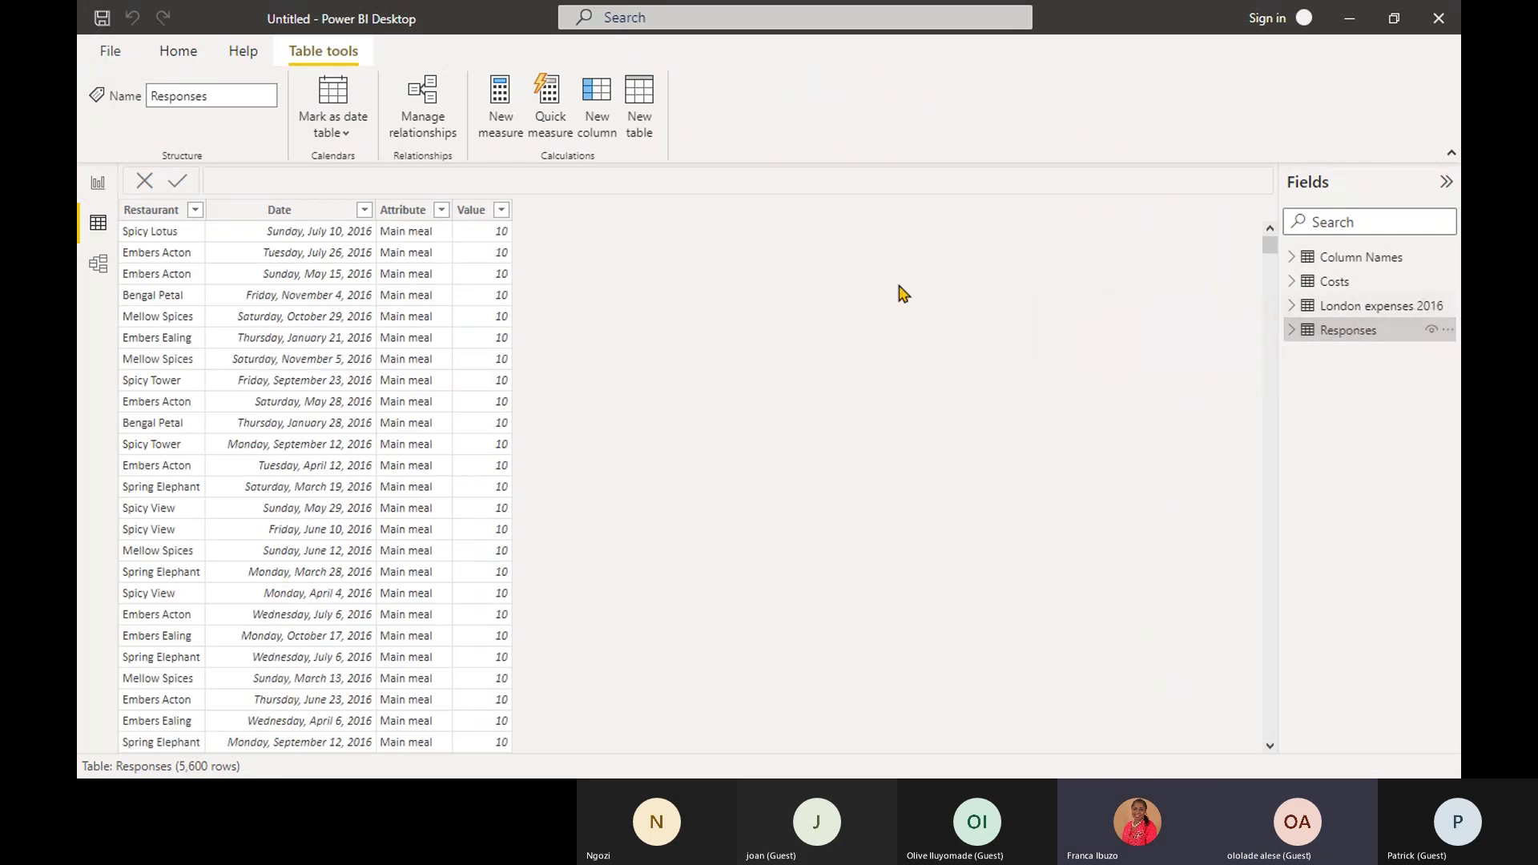
Start saving the report as a new file and choose the ETL Dataset folder as its location.
{"action": "left_click", "coordinate": [108, 53]}
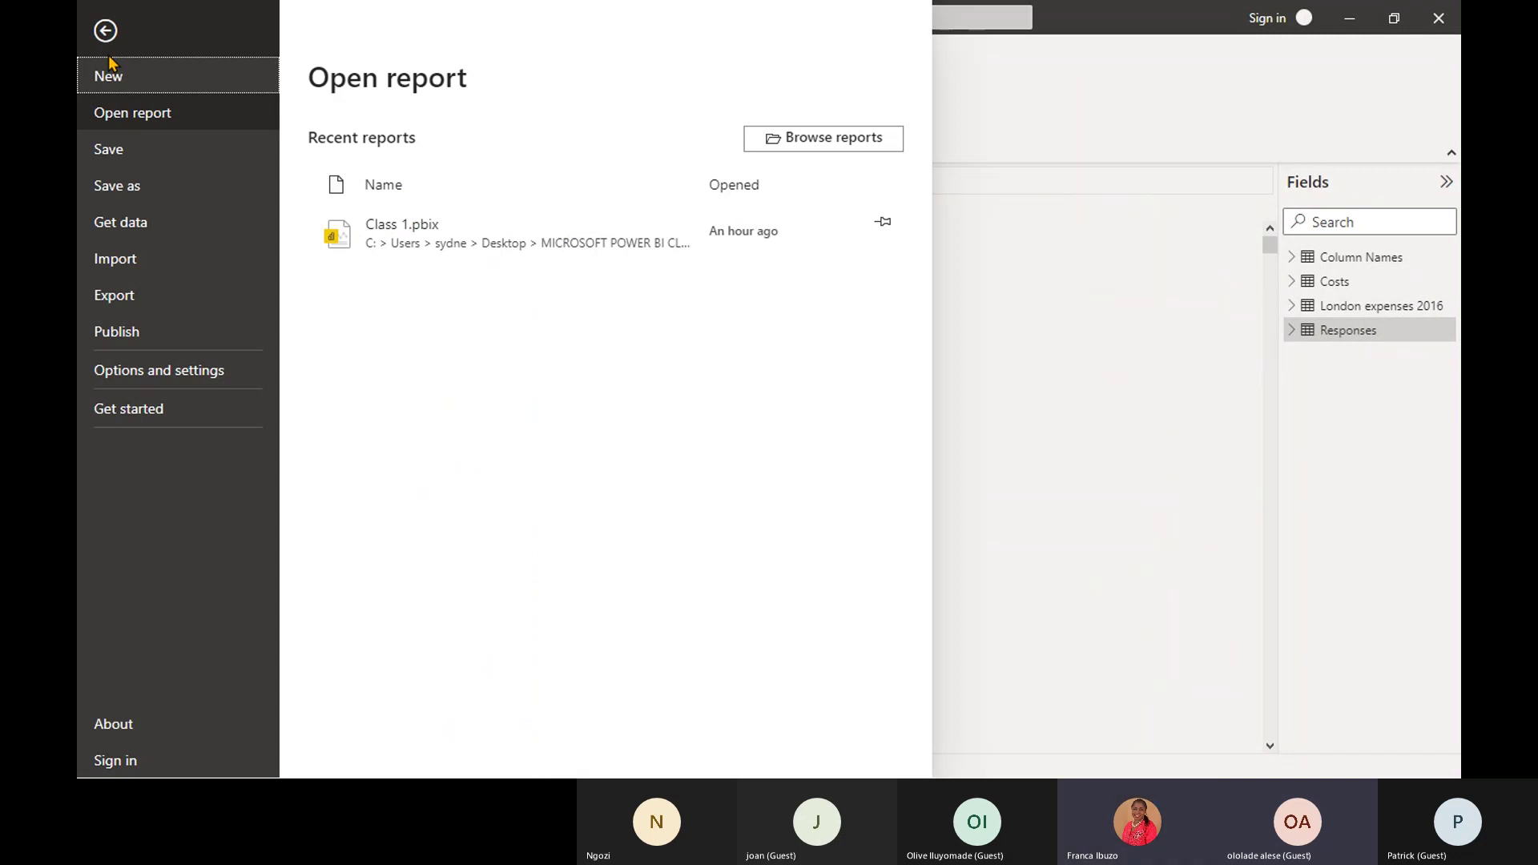
{"action": "left_click", "coordinate": [149, 193]}
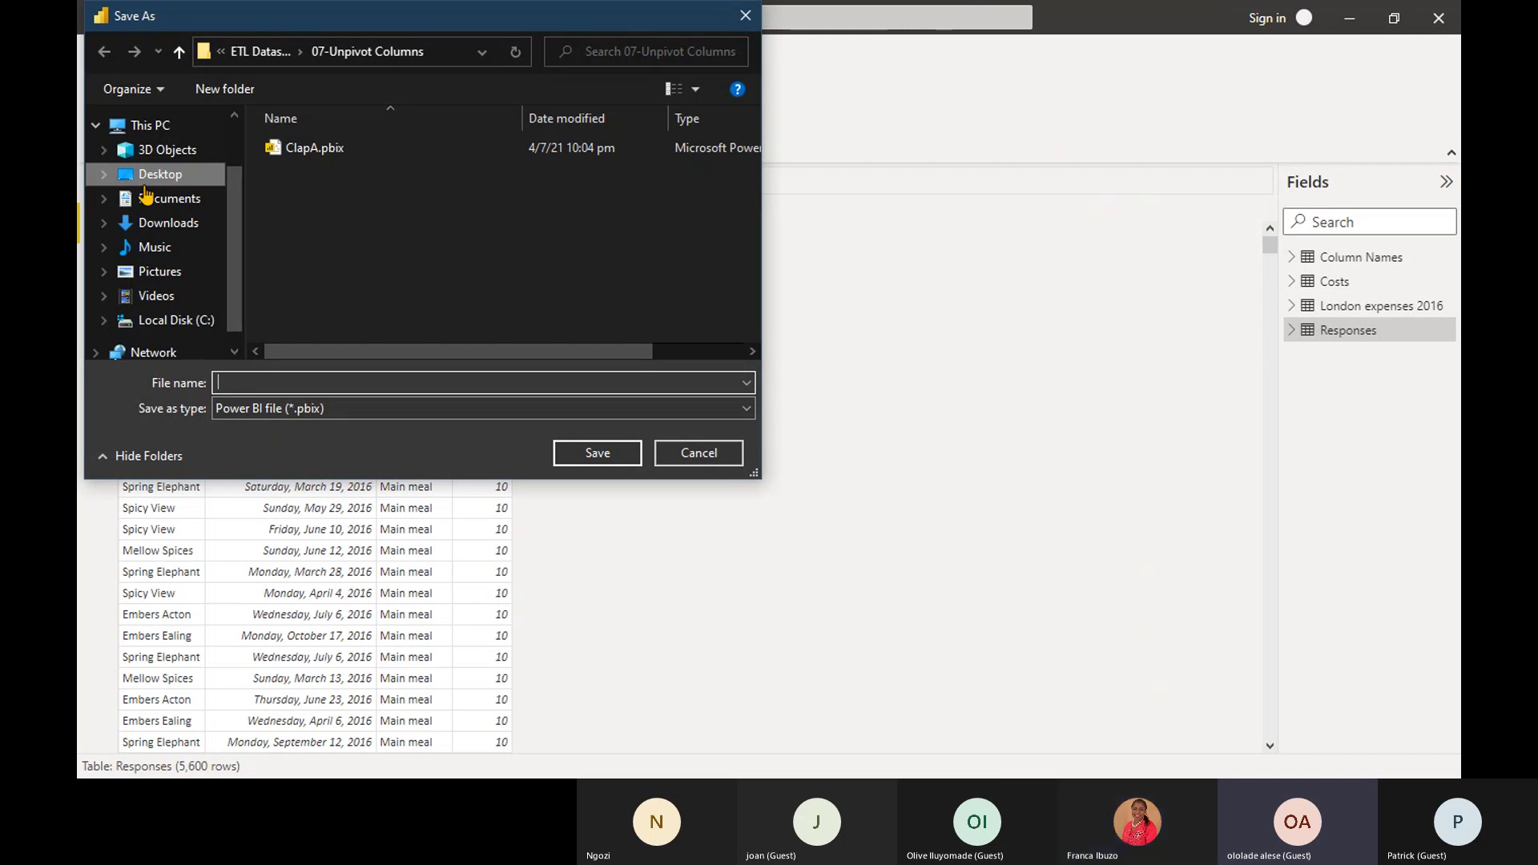
{"action": "left_click", "coordinate": [253, 62]}
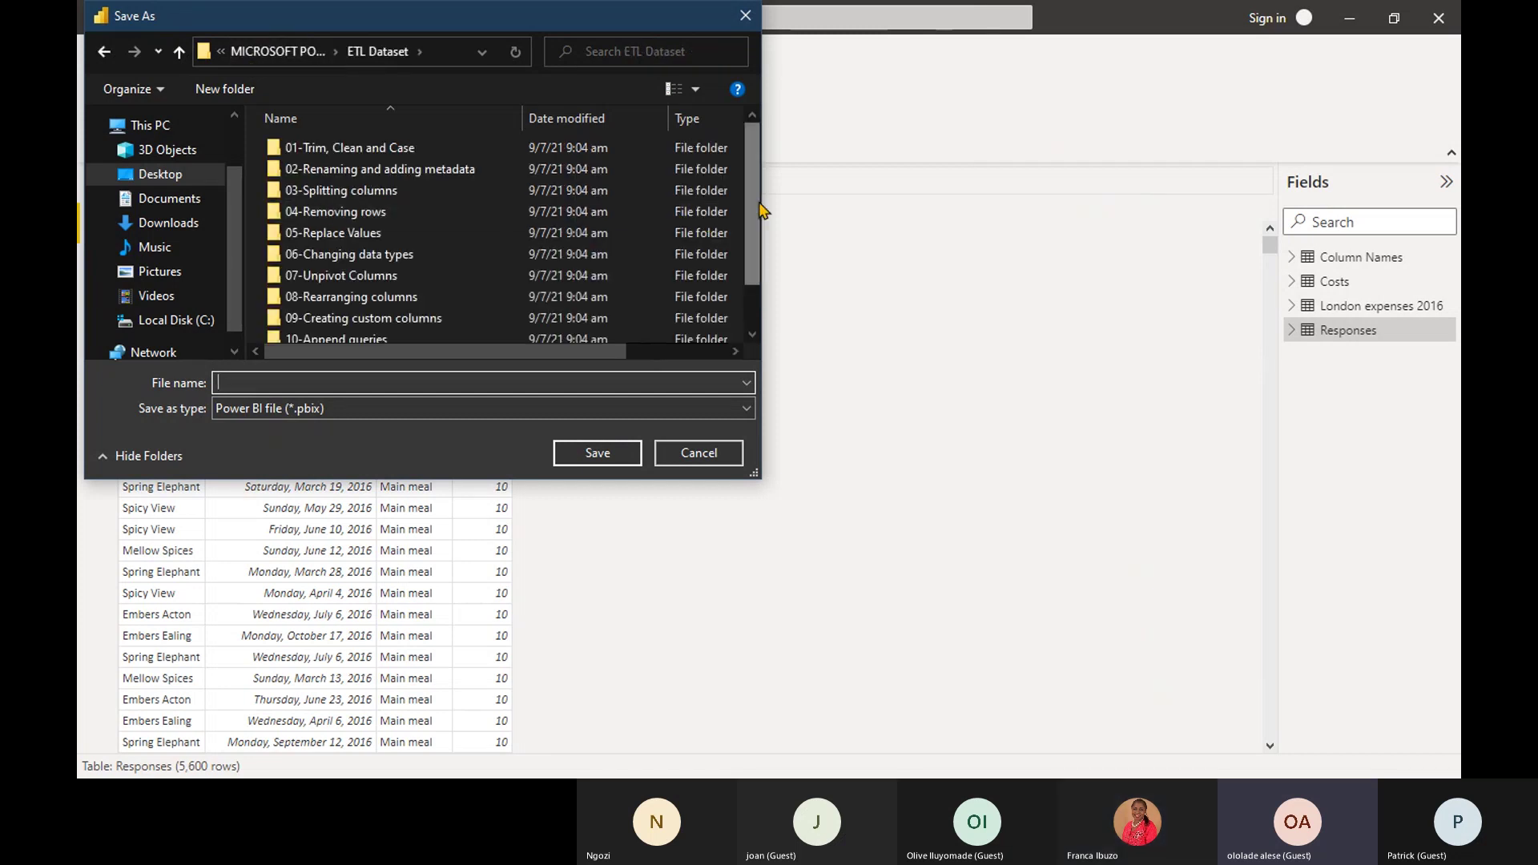
{"action": "mouse_move", "coordinate": [761, 210]}
{"action": "left_mouse_down"}
{"action": "mouse_move", "coordinate": [752, 247]}
{"action": "mouse_move", "coordinate": [758, 220]}
{"action": "left_mouse_up"}
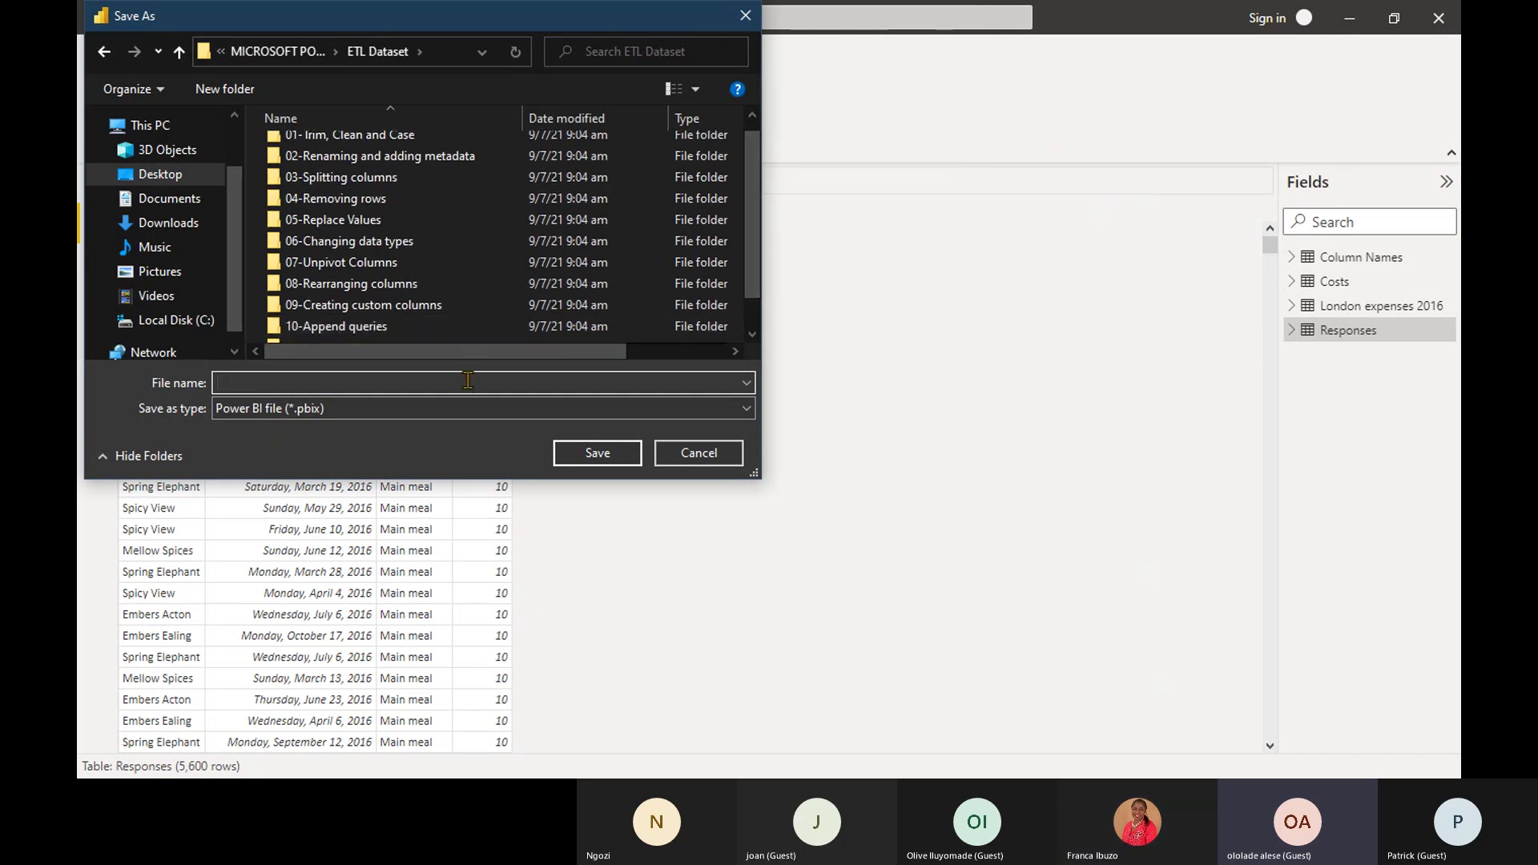
{"action": "type", "text": "MRS. FRANCA"}
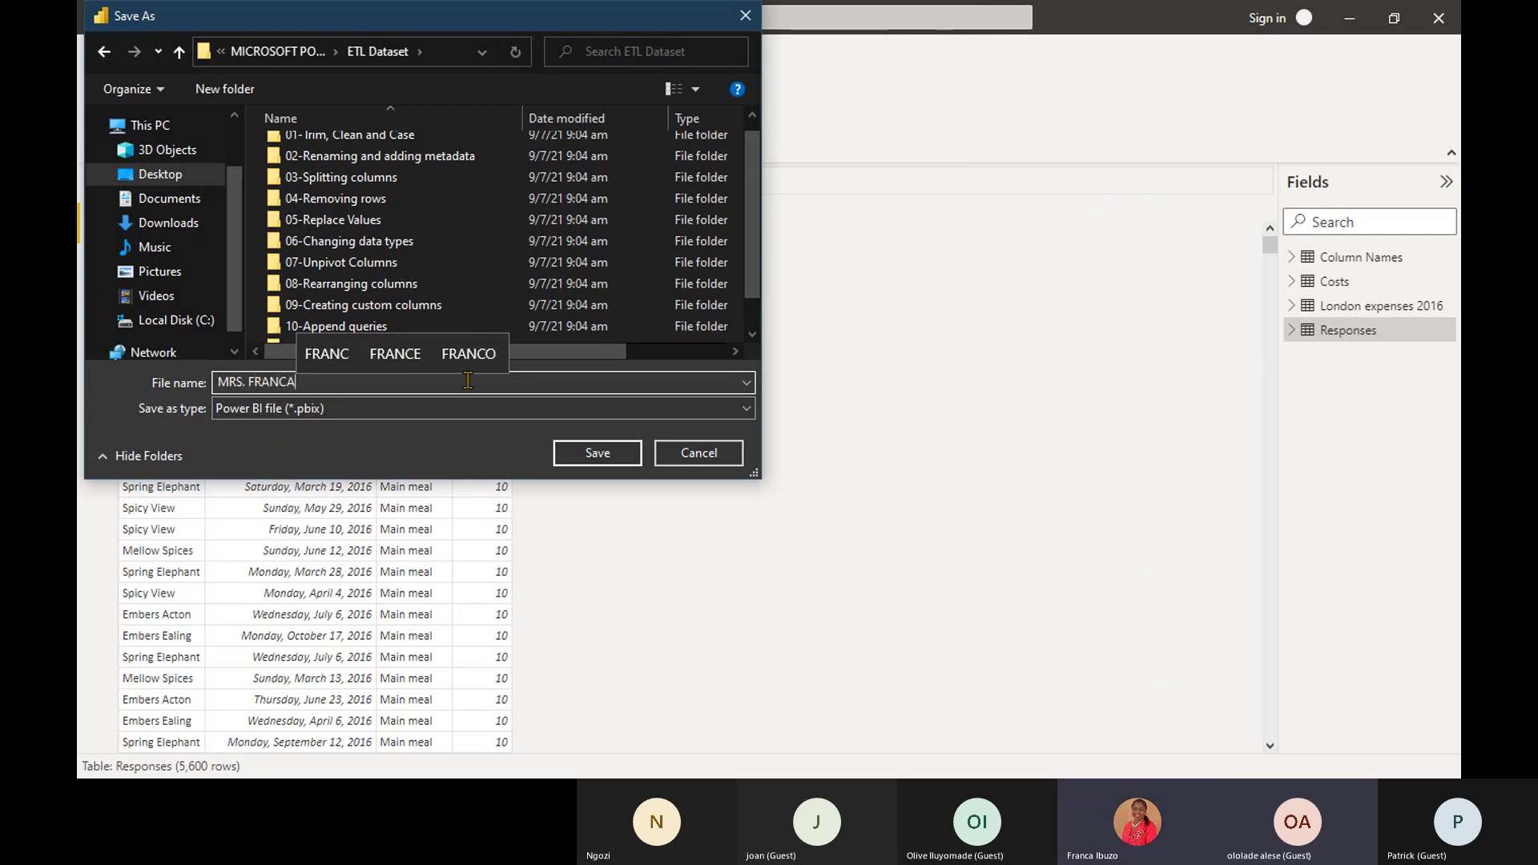
{"action": "key", "text": "BackSpace"}
{"action": "key", "text": "BackSpace"}
{"action": "key", "text": "BackSpace"}
{"action": "key", "text": "BackSpace"}
{"action": "key", "text": "BackSpace"}
{"action": "key", "text": "BackSpace"}
{"action": "key", "text": "BackSpace"}
{"action": "key", "text": "BackSpace"}
{"action": "key", "text": "BackSpace"}
{"action": "key", "text": "BackSpace"}
{"action": "key", "text": "BackSpace"}
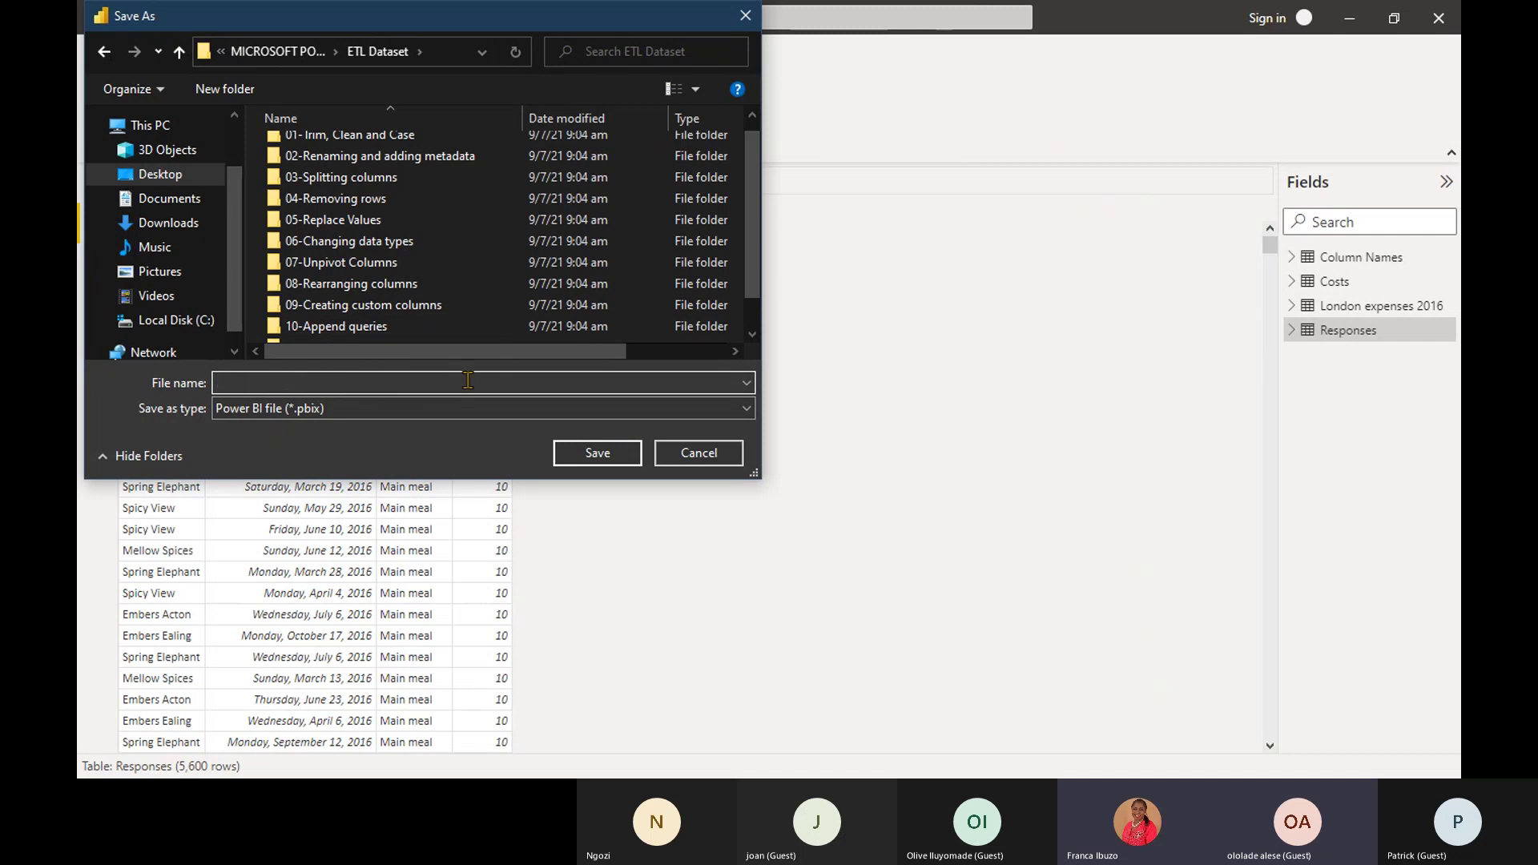
Name the Power BI file DAY 02 and save it in the ETL Dataset folder.
{"action": "type", "text": "DAY "}
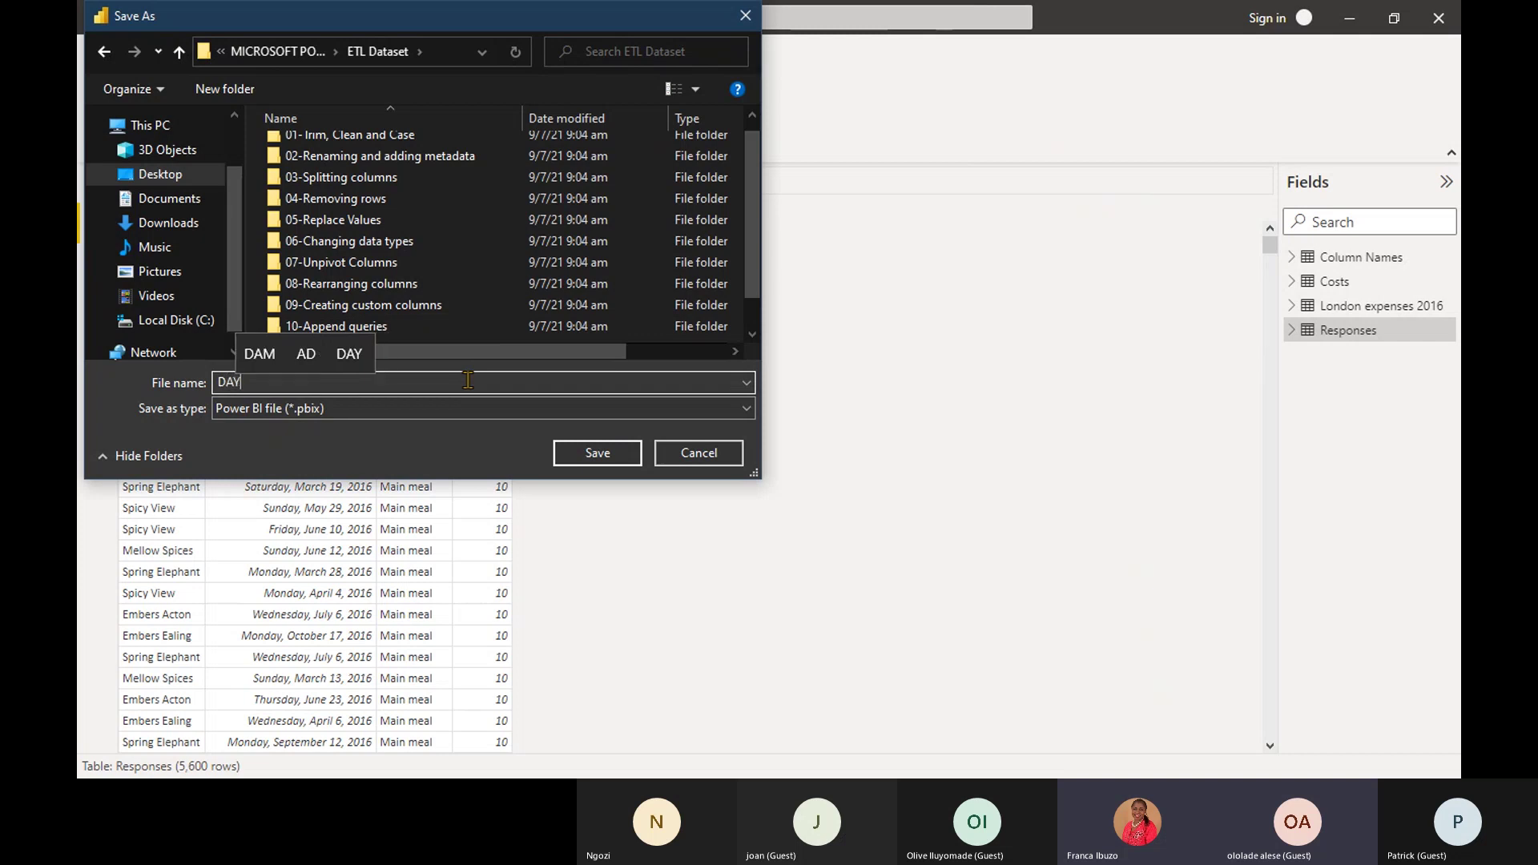
{"action": "type", "text": "02"}
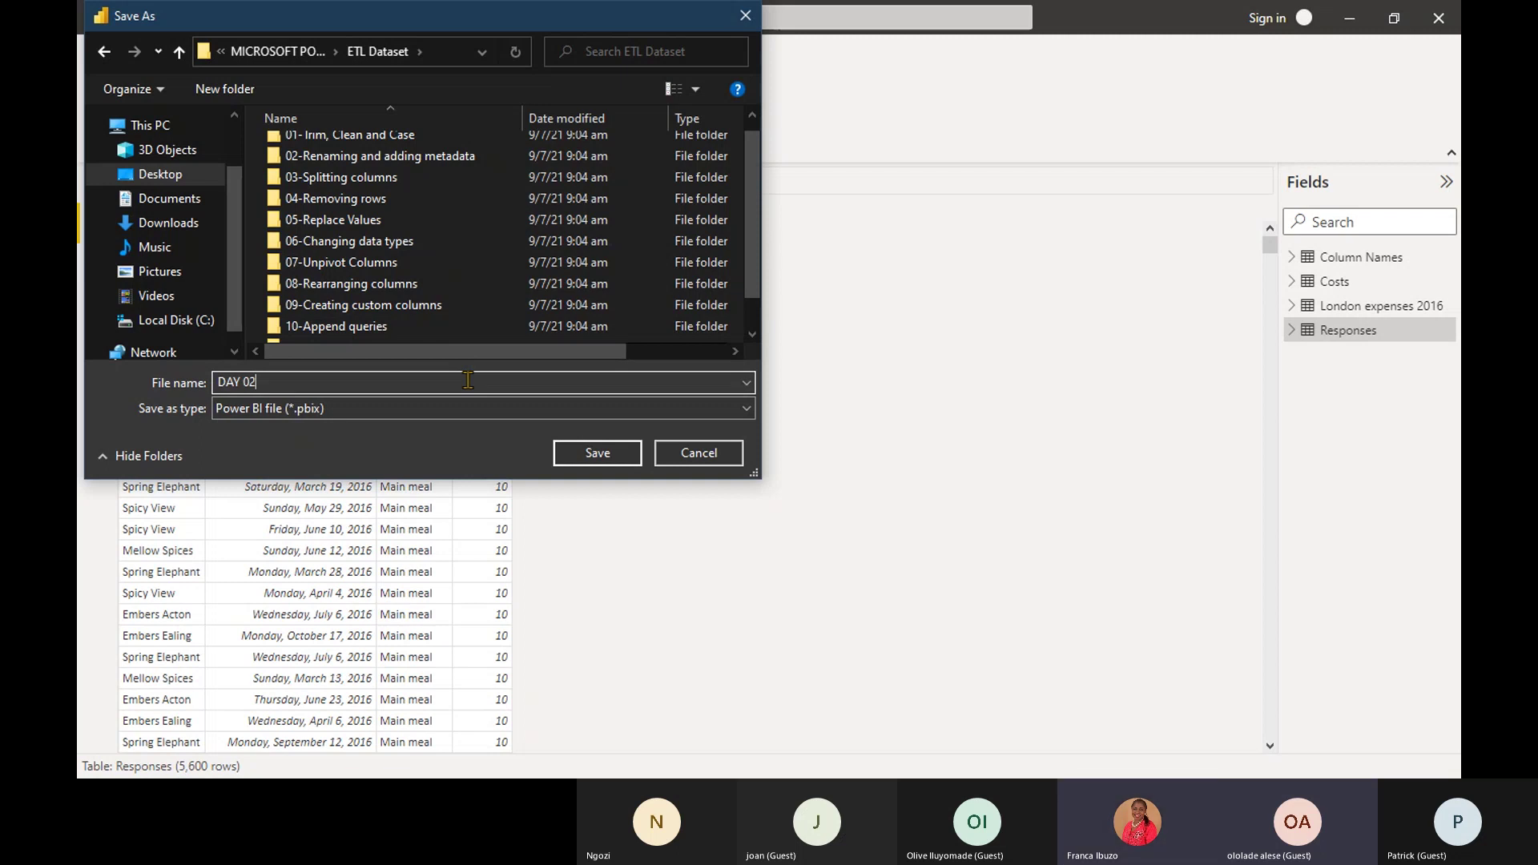
{"action": "left_click", "coordinate": [599, 454]}
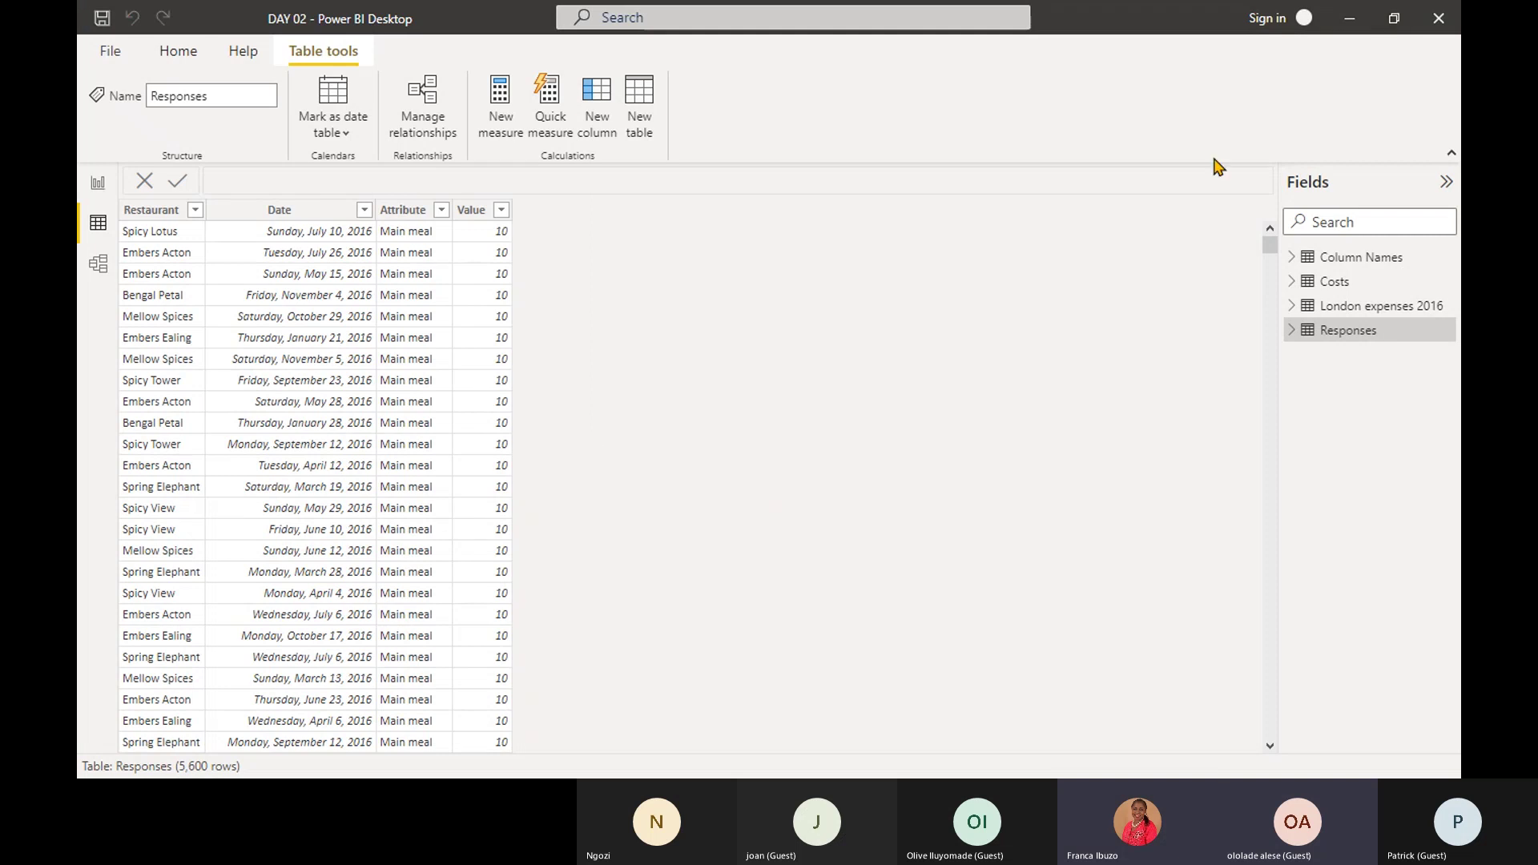
Close Power BI Desktop, go up to the ETL Dataset folder in File Explorer, and minimize that window.
{"action": "left_click", "coordinate": [1435, 28]}
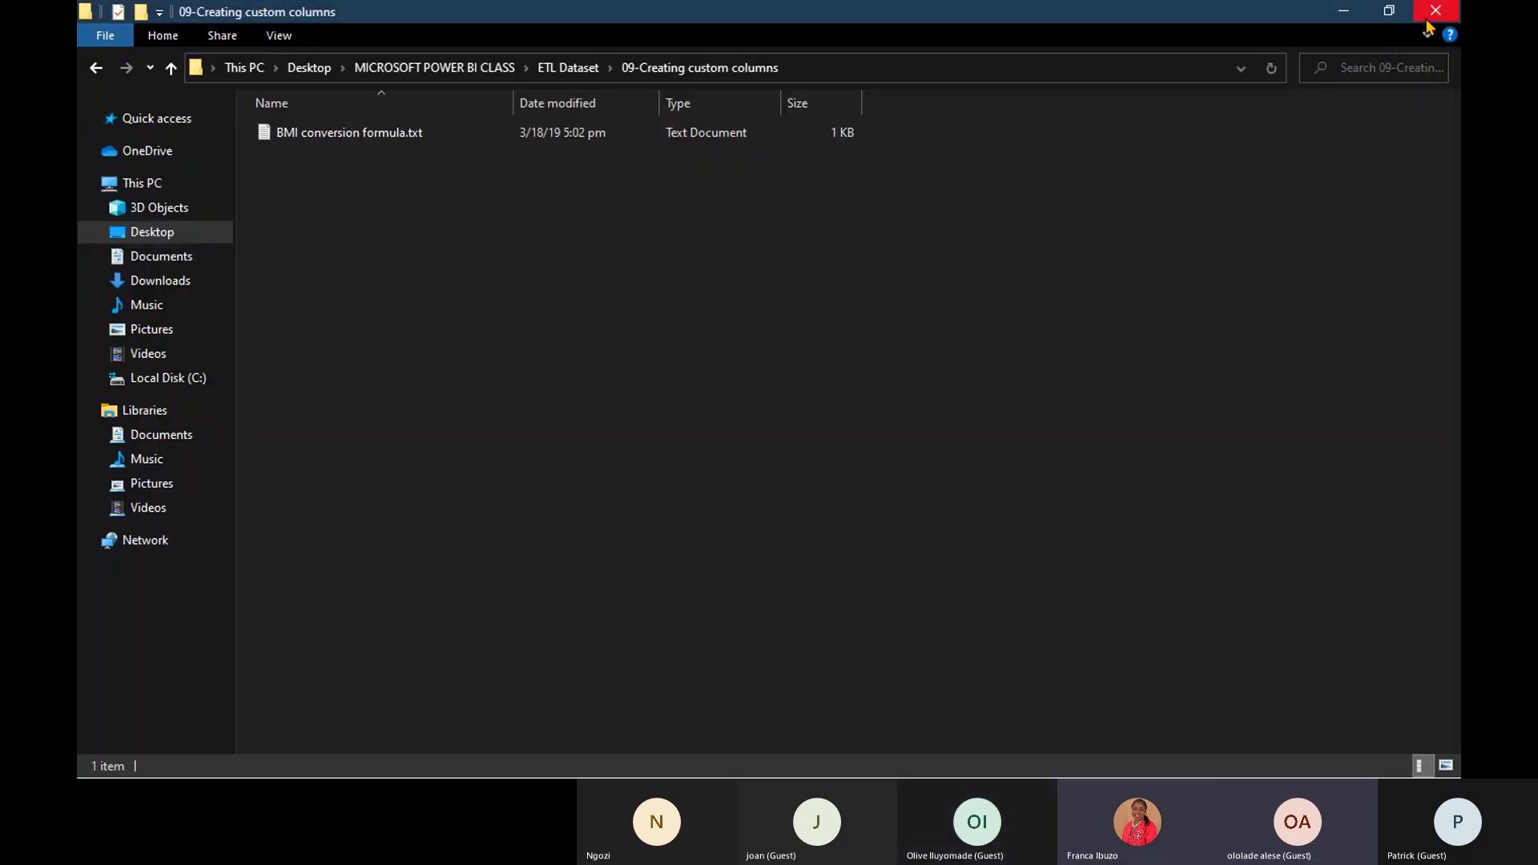
{"action": "left_click", "coordinate": [567, 69]}
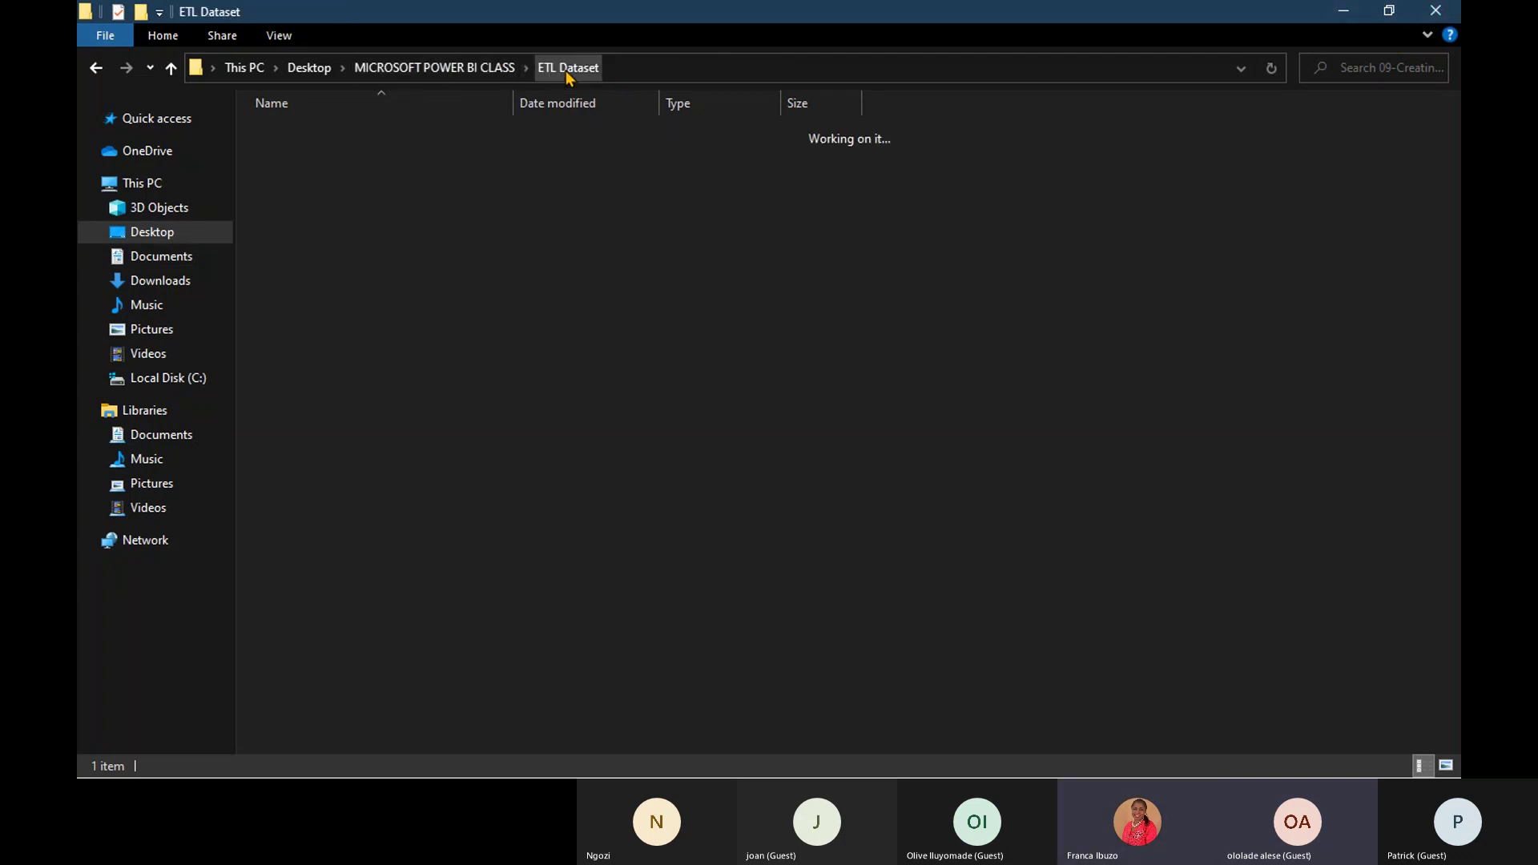
{"action": "left_click", "coordinate": [1342, 16]}
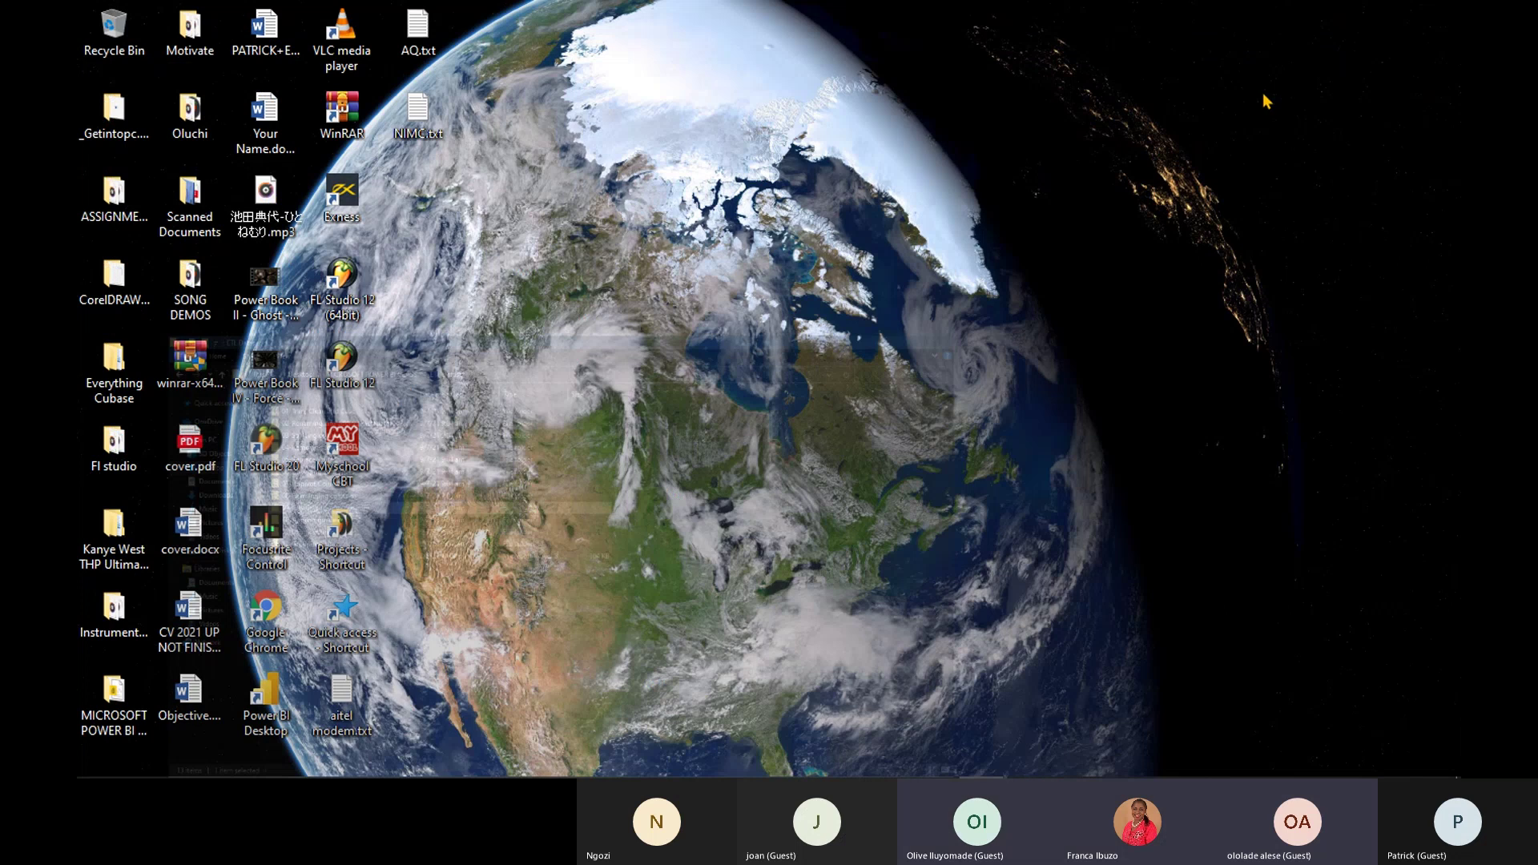